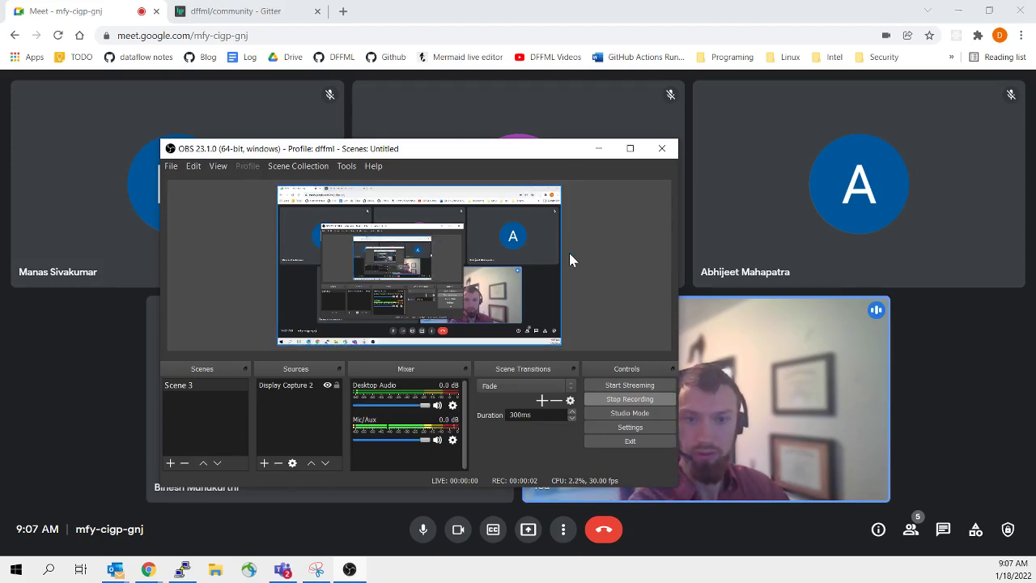
- Move the OBS window off the Meet call tiles and hide it so all five participants show
{"action": "left_click_drag", "start_coordinate": [493, 154], "coordinate": [1035, 217]}
{"action": "key", "text": "alt+Tab"}
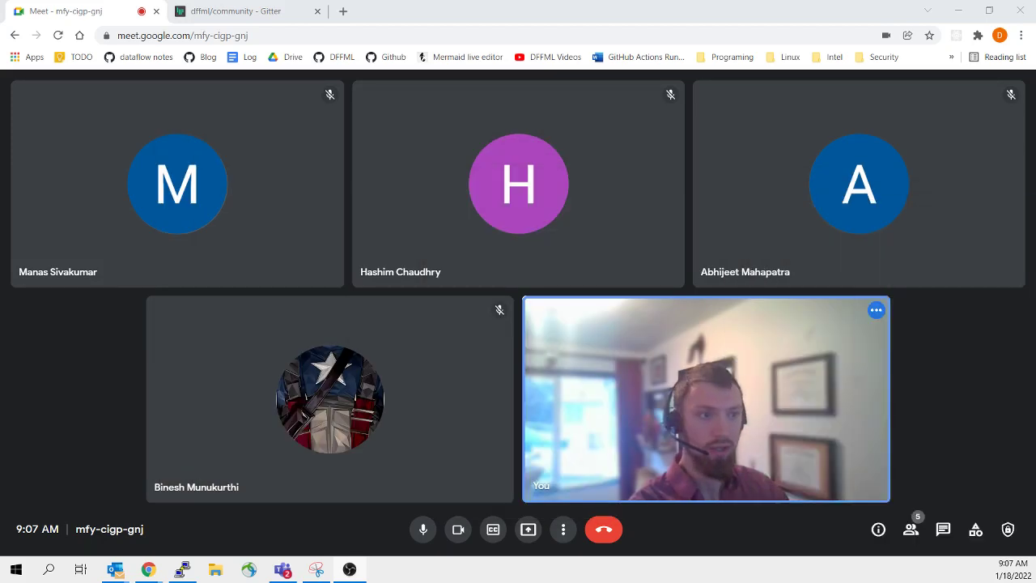
- Open the DFFML Weekly Sync Meeting Minutes doc in a new Chrome tab from the 'meeting' address-bar suggestions
{"action": "left_click", "coordinate": [283, 7]}
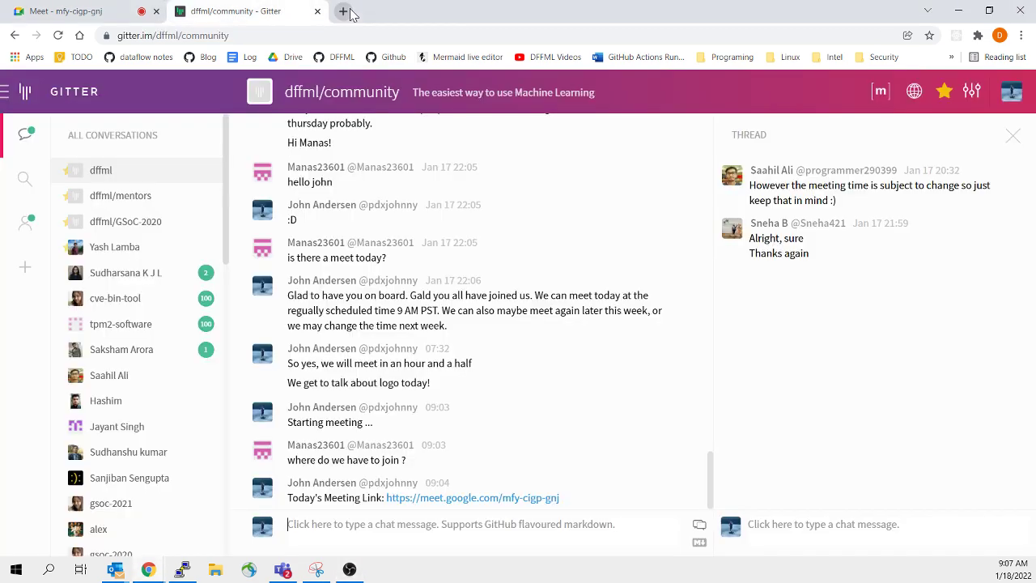
{"action": "left_click", "coordinate": [345, 12]}
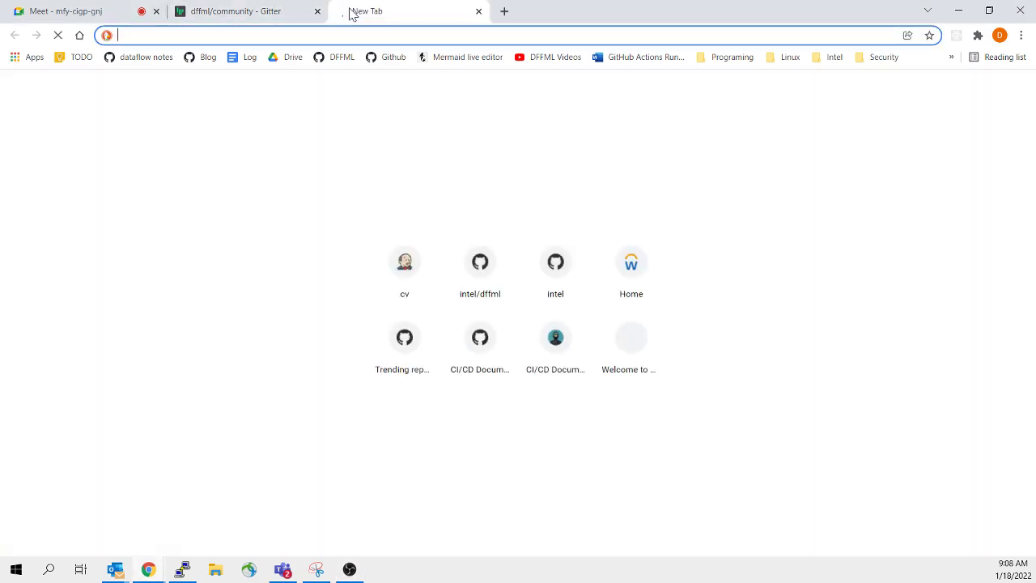
{"action": "type", "text": "meeting"}
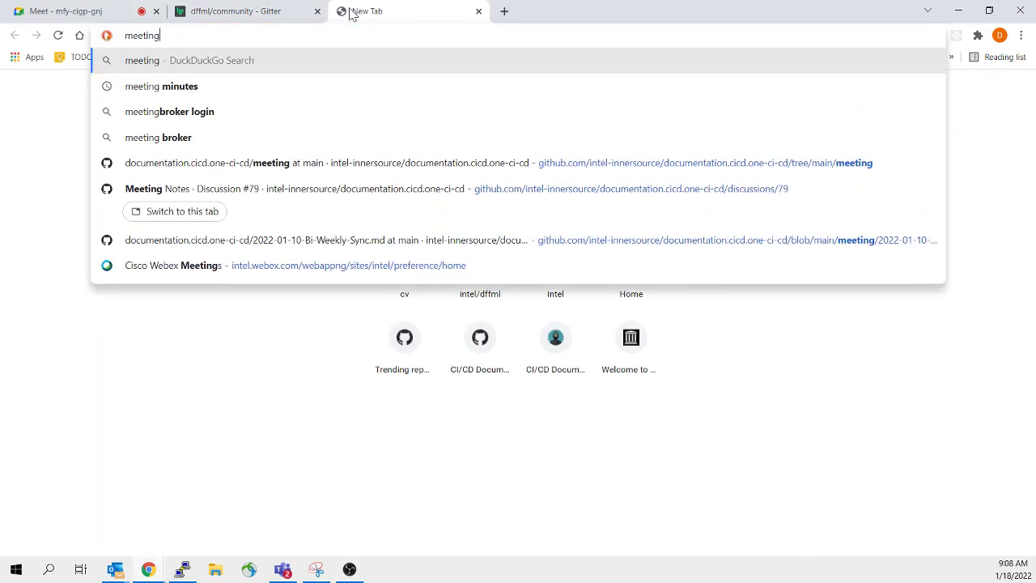
{"action": "key", "text": "Down"}
{"action": "key", "text": "Down"}
{"action": "key", "text": "Down"}
{"action": "key", "text": "Up"}
{"action": "key", "text": "Up"}
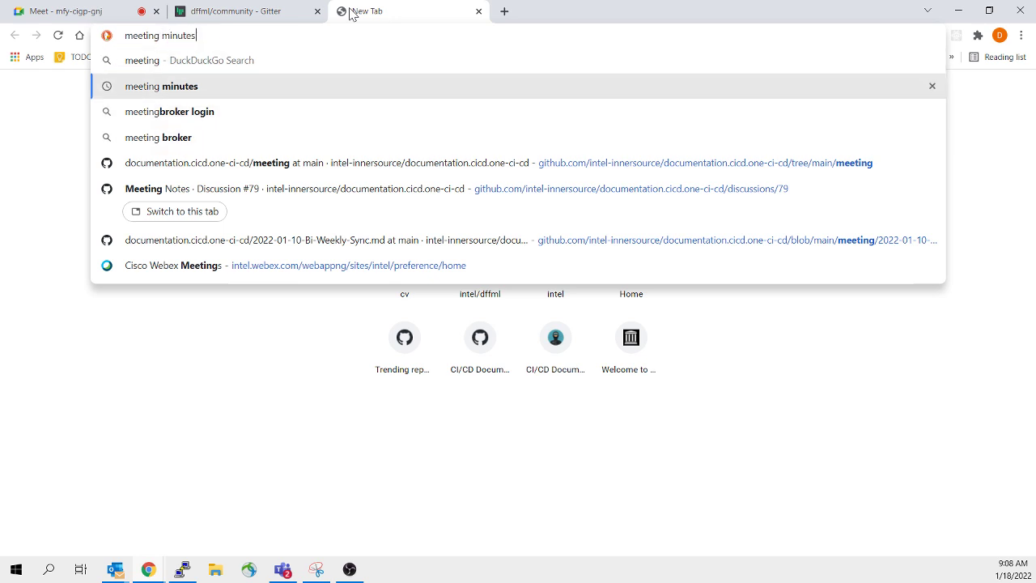
{"action": "key", "text": "BackSpace"}
{"action": "key", "text": "Down"}
{"action": "key", "text": "Down"}
{"action": "key", "text": "Down"}
{"action": "key", "text": "Down"}
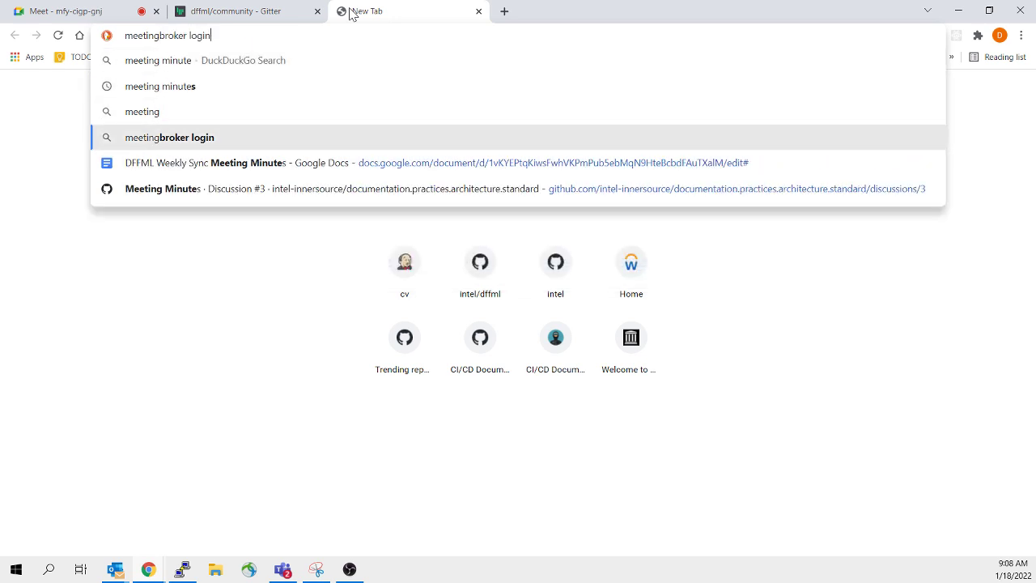
{"action": "key", "text": "Return"}
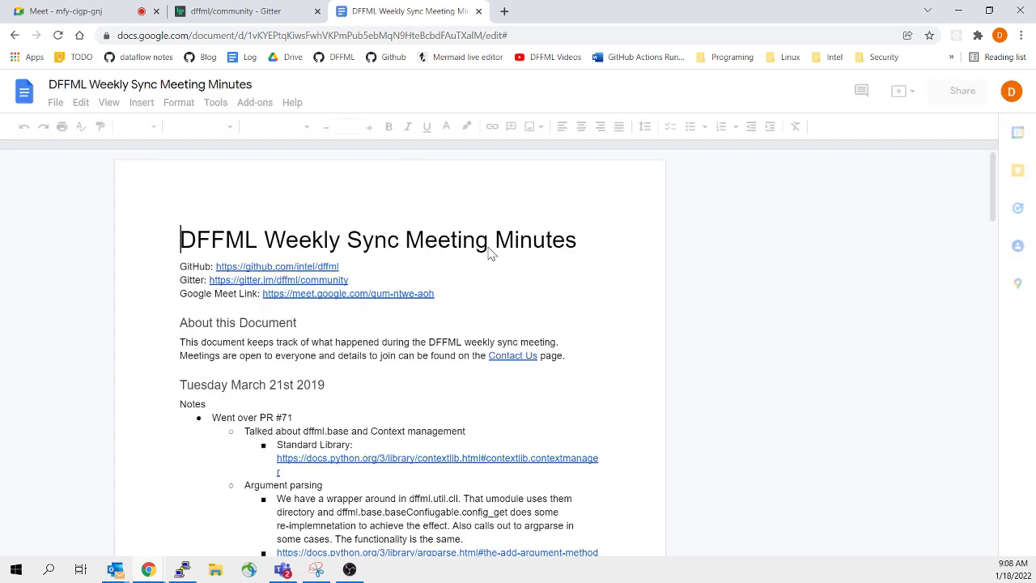
- Copy the Tuesday January 4th 2022 heading and Agenda line, then add an empty bullet at the document's end
{"action": "left_click", "coordinate": [459, 239]}
{"action": "scroll", "coordinate": [773, 303], "scroll_direction": "down", "scroll_amount": 20}
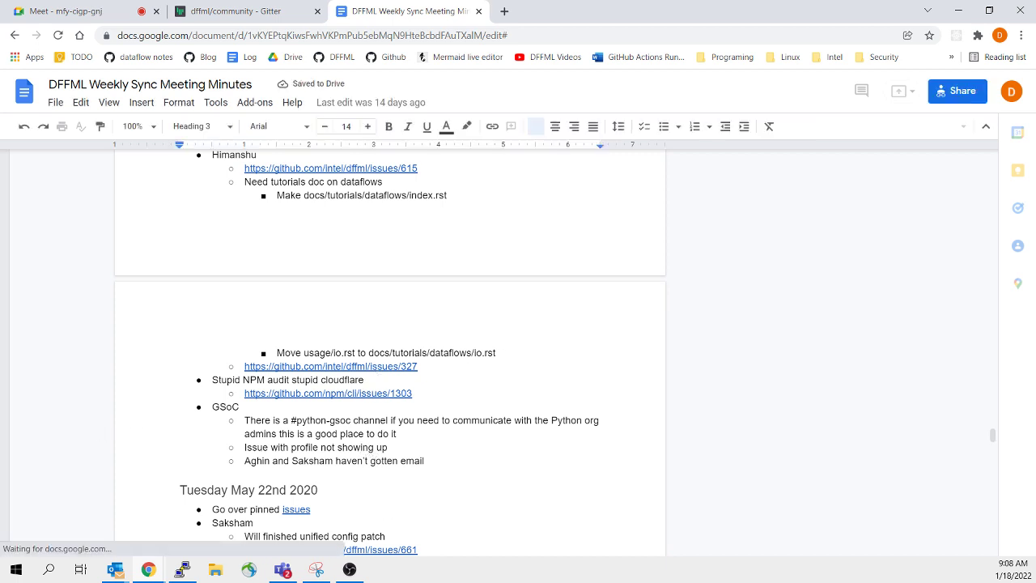
{"action": "left_click", "coordinate": [320, 447]}
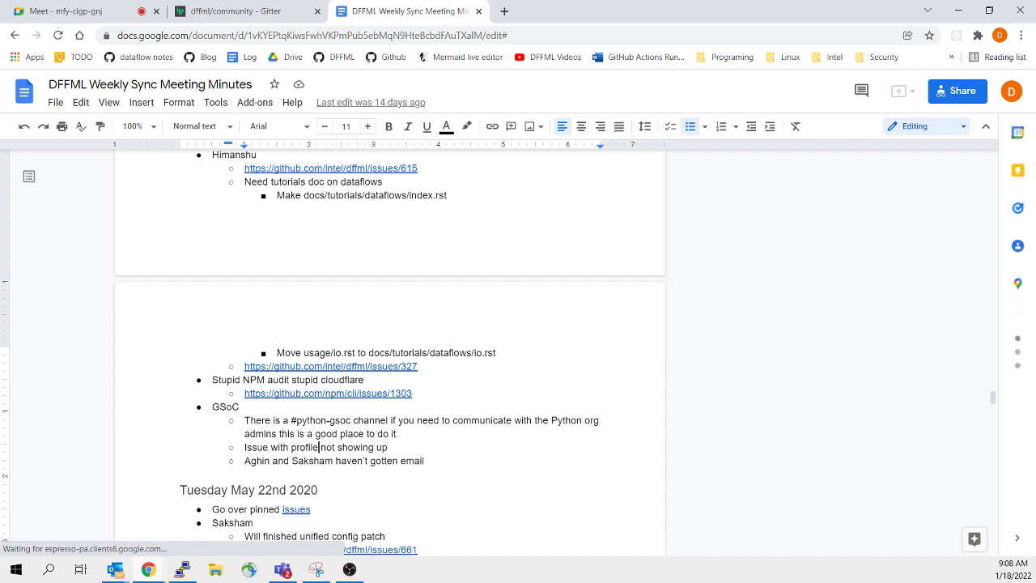
{"action": "key", "text": "ctrl+End"}
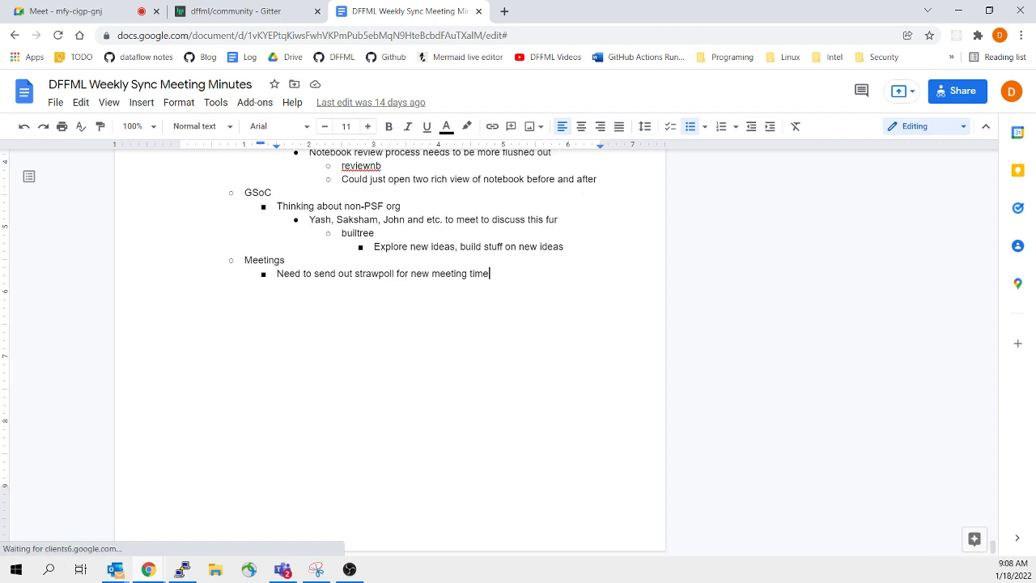
{"action": "scroll", "coordinate": [390, 348], "scroll_direction": "up", "scroll_amount": 10}
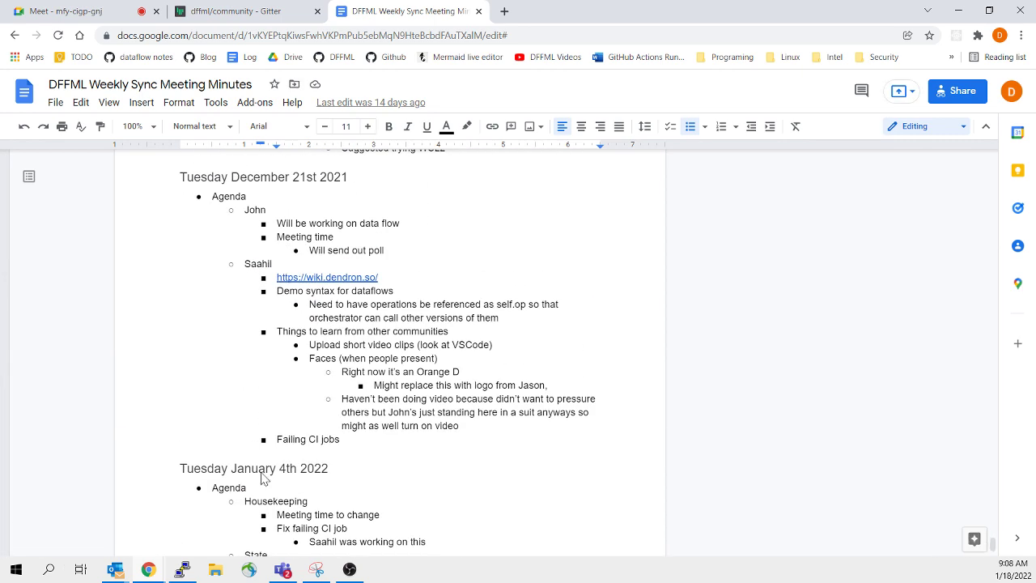
{"action": "left_click_drag", "start_coordinate": [265, 486], "coordinate": [179, 468]}
{"action": "key", "text": "ctrl+c"}
{"action": "key", "text": "ctrl+End"}
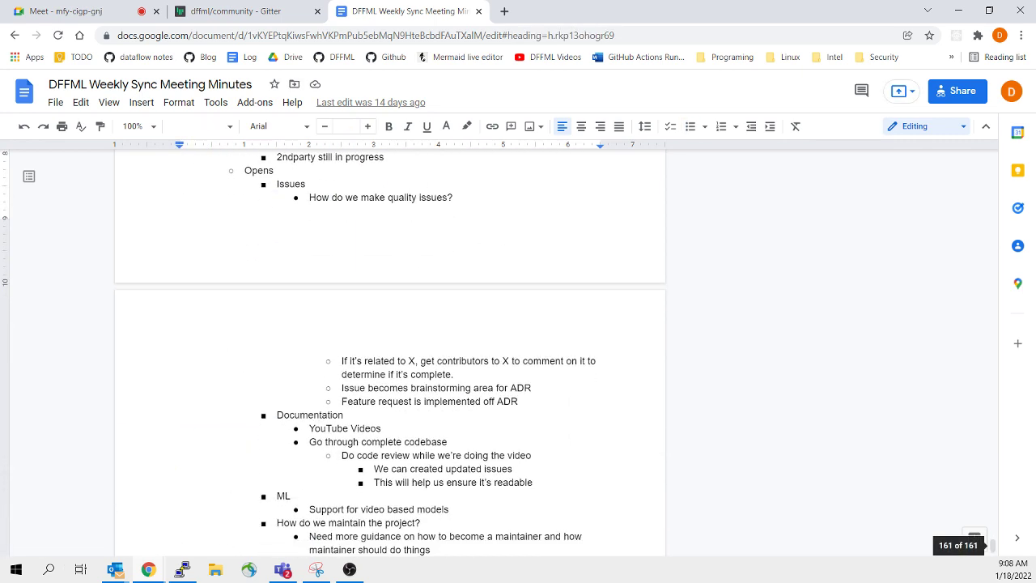
{"action": "key", "text": "Return"}
{"action": "key", "text": "Return"}
{"action": "key", "text": "Return"}
{"action": "key", "text": "Return"}
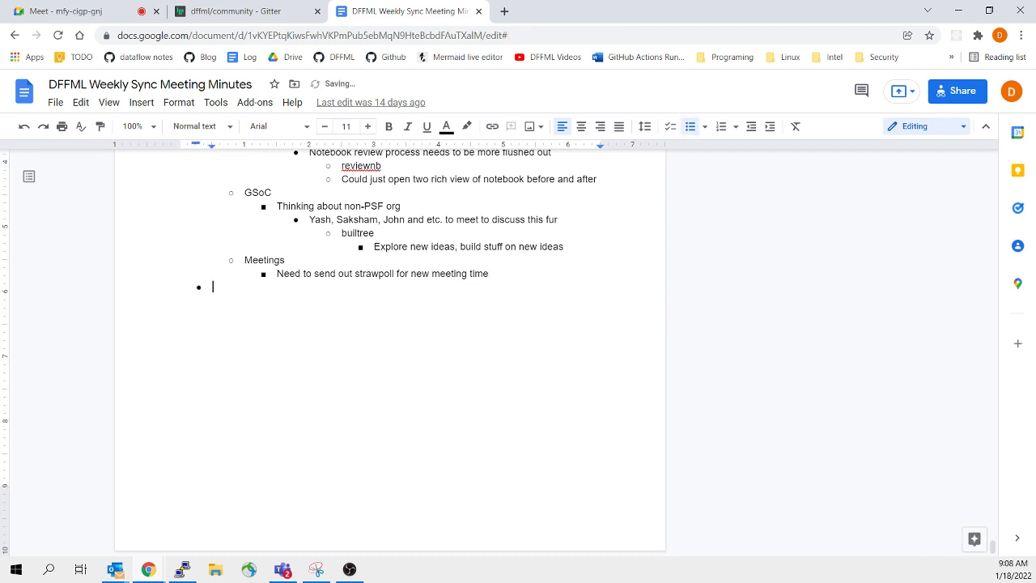
- Paste the copied section and change its heading date to Tuesday January 18th 2022
{"action": "key", "text": "ctrl+v"}
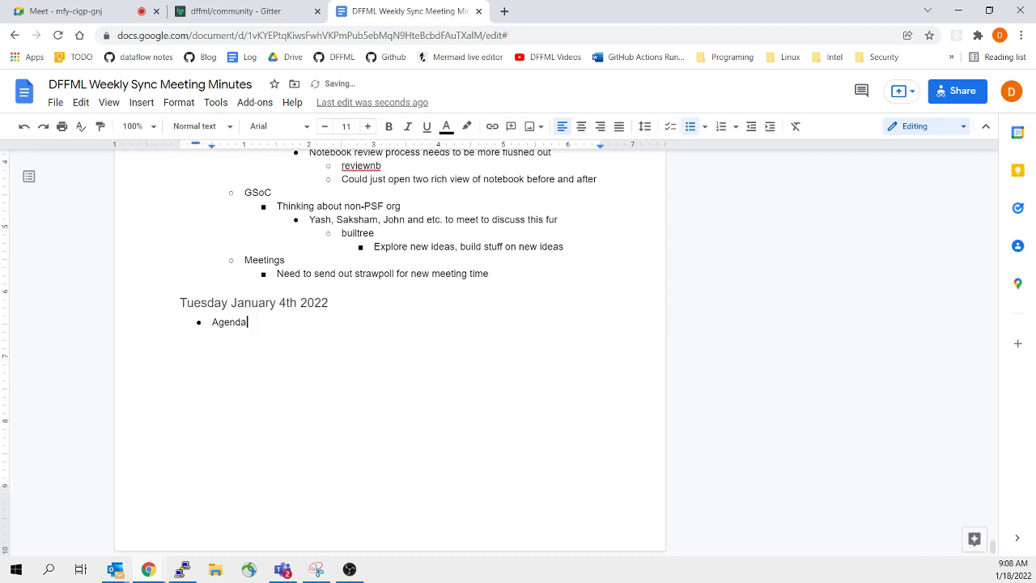
{"action": "left_click", "coordinate": [279, 303]}
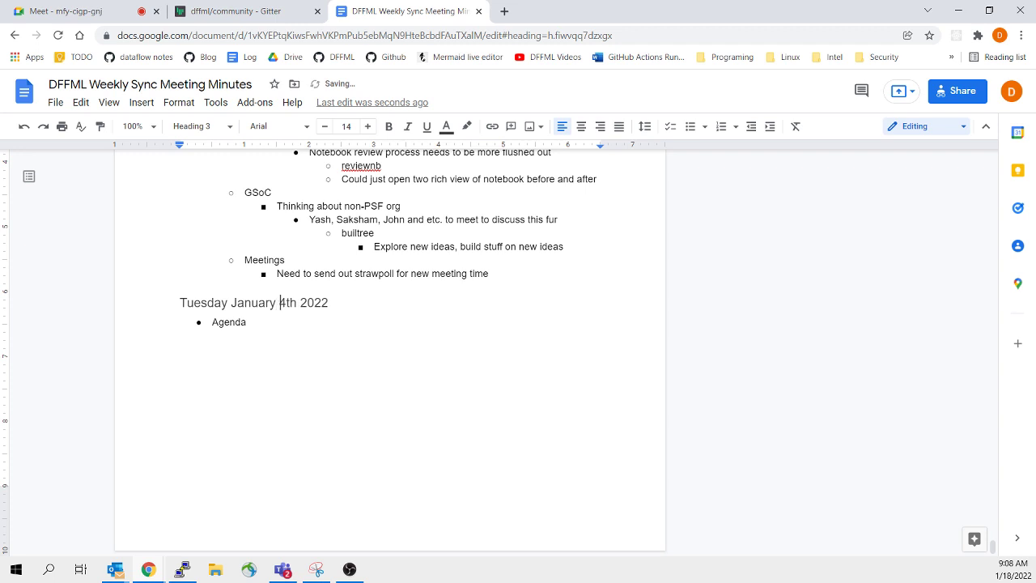
{"action": "key", "text": "Delete"}
{"action": "type", "text": "18"}
- Add an indented 'Intros' sub-bullet under Agenda
{"action": "key", "text": "Down"}
{"action": "key", "text": "Return"}
{"action": "key", "text": "Tab"}
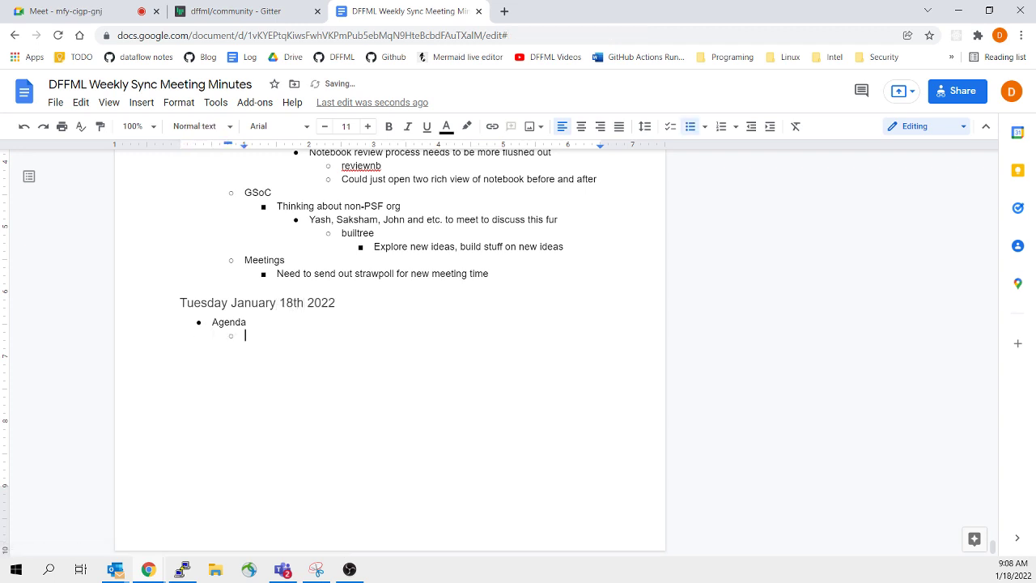
{"action": "type", "text": "Intros"}
- Insert a 'Process' sub-bullet above Intros and add an empty sub-bullet
{"action": "key", "text": "Home"}
{"action": "key", "text": "Return"}
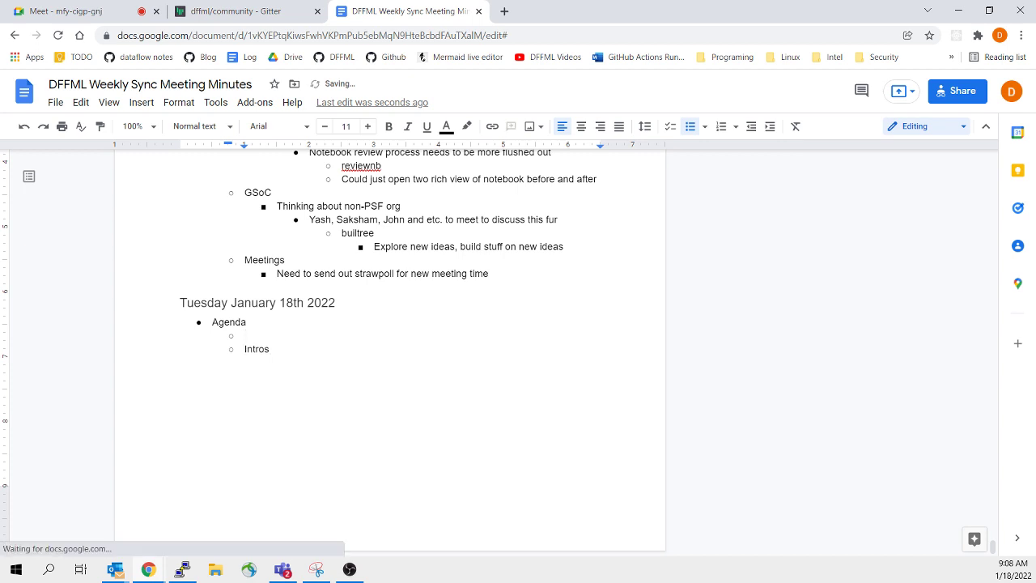
{"action": "type", "text": "Pro"}
{"action": "key", "text": "BackSpace"}
{"action": "key", "text": "BackSpace"}
{"action": "key", "text": "BackSpace"}
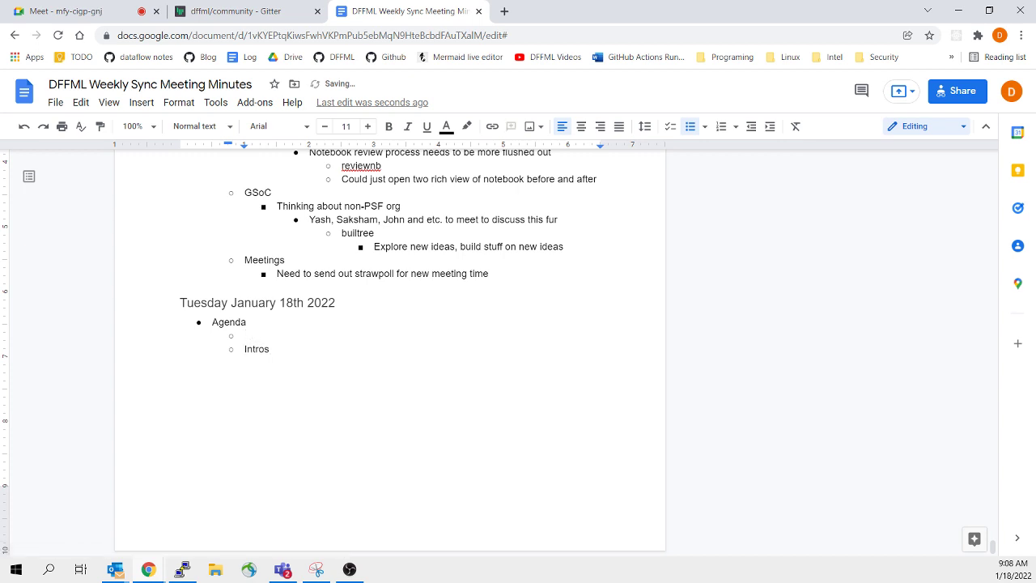
{"action": "type", "text": "Process"}
{"action": "key", "text": "Return"}
- Add a nested '1 hour' note under Process
{"action": "left_click", "coordinate": [225, 322]}
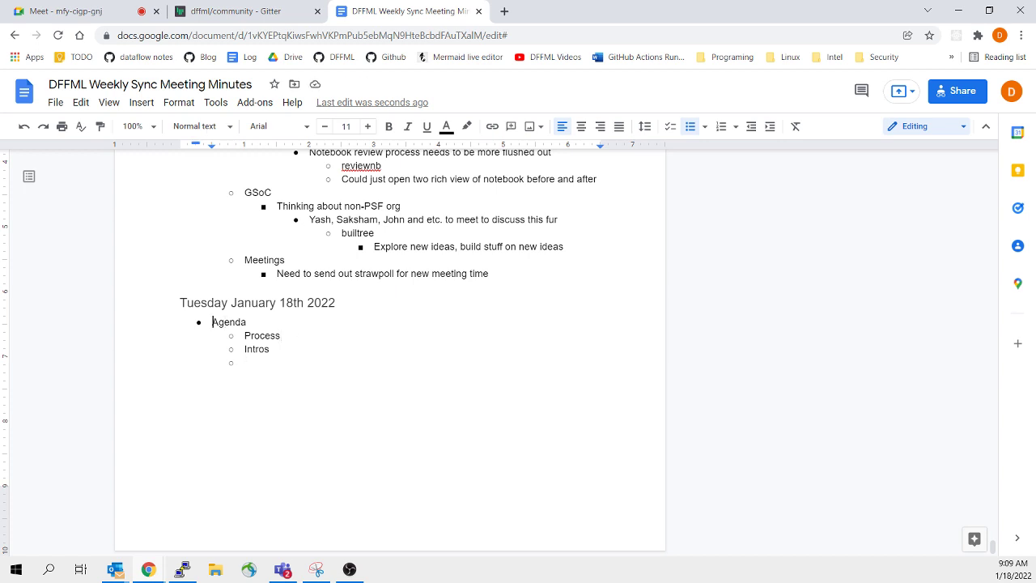
{"action": "key", "text": "shift+Down"}
{"action": "key", "text": "shift+End"}
{"action": "key", "text": "Right"}
{"action": "key", "text": "Down"}
{"action": "key", "text": "Down"}
{"action": "key", "text": "Up"}
{"action": "key", "text": "End"}
{"action": "key", "text": "Return"}
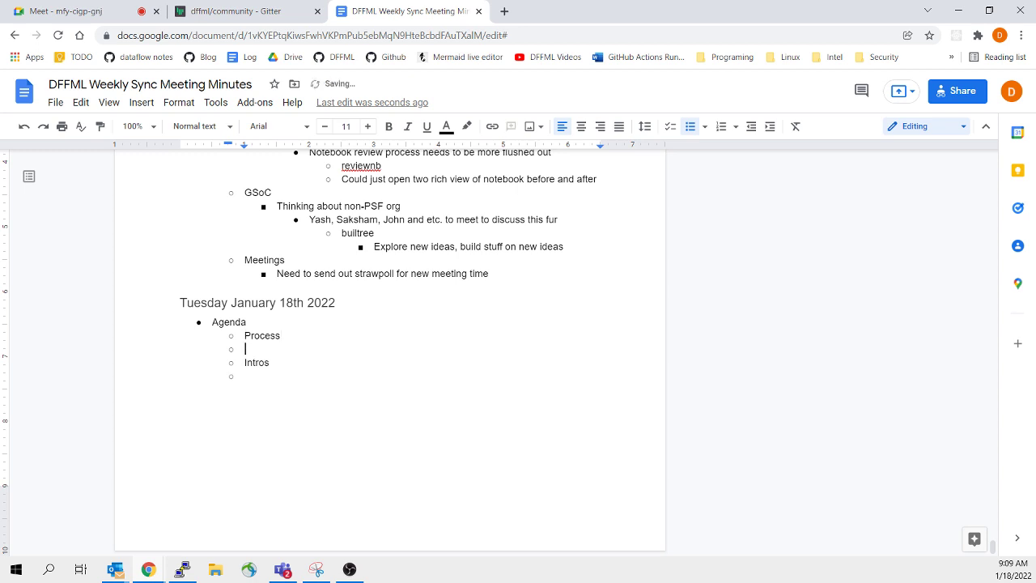
{"action": "key", "text": "Tab"}
{"action": "type", "text": "1 hour"}
- Add notes 'Hleght of GSoC season we sometimes have 2 meetings a week' and 'Most of the year it's 1 meeting a week'
{"action": "key", "text": "Return"}
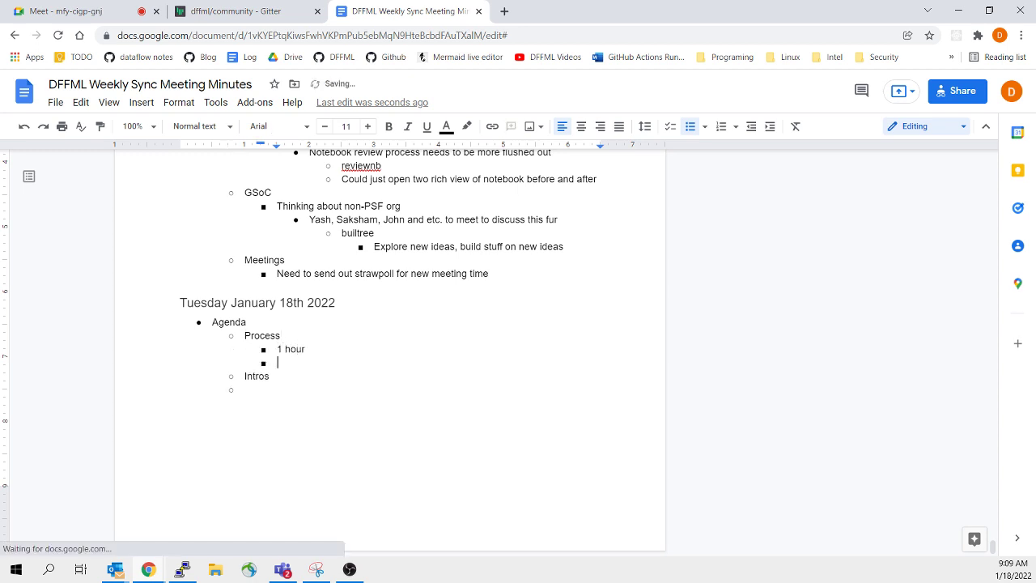
{"action": "type", "text": "Hleght of GS"}
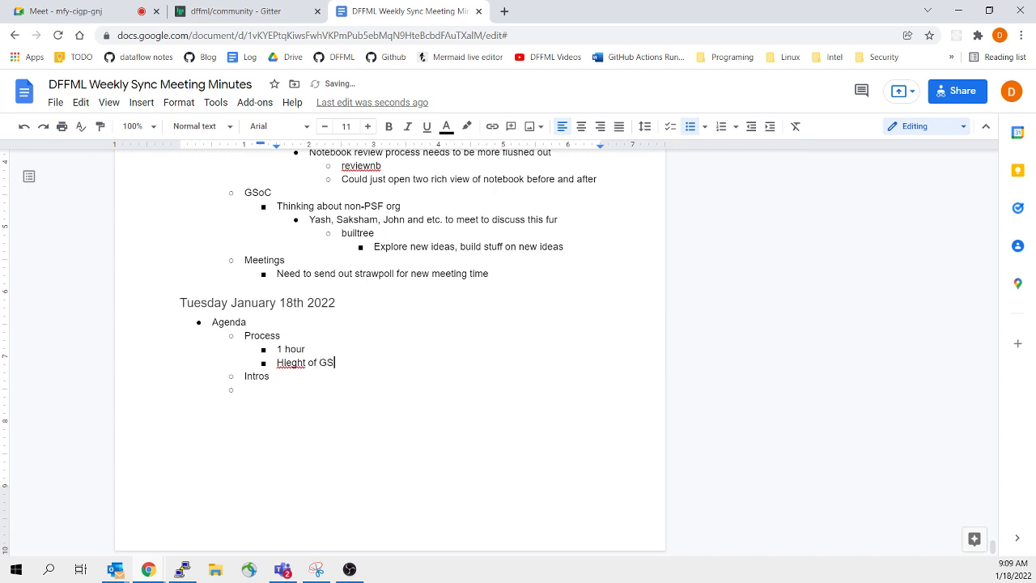
{"action": "type", "text": "oC season we some"}
{"action": "key", "text": "BackSpace"}
{"action": "type", "text": "times"}
{"action": "key", "text": "BackSpace"}
{"action": "key", "text": "BackSpace"}
{"action": "type", "text": "s"}
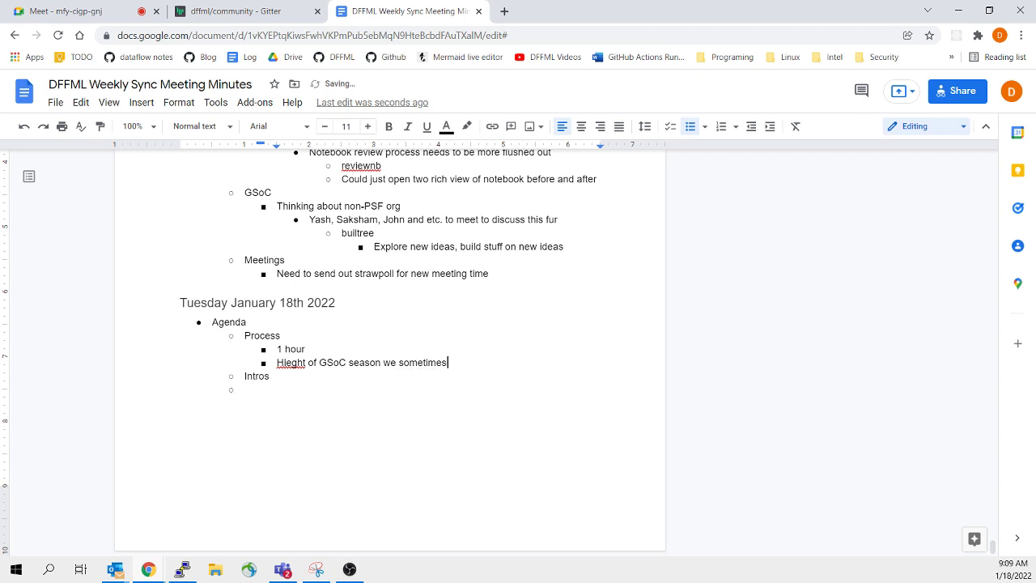
{"action": "type", "text": " have 2 meetings a week"}
{"action": "key", "text": "Return"}
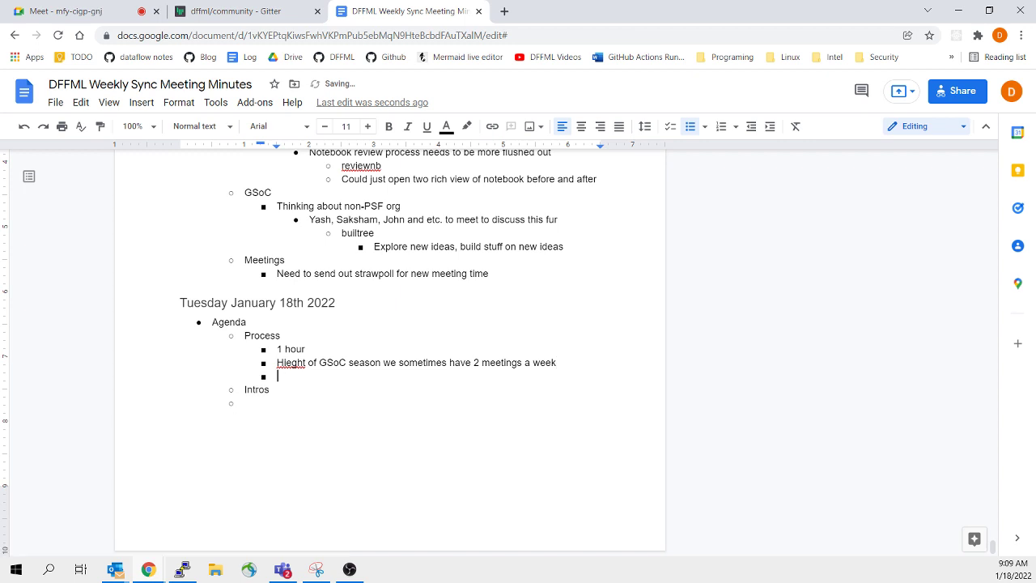
{"action": "type", "text": "Often"}
{"action": "key", "text": "BackSpace"}
{"action": "key", "text": "BackSpace"}
{"action": "key", "text": "BackSpace"}
{"action": "key", "text": "BackSpace"}
{"action": "key", "text": "BackSpace"}
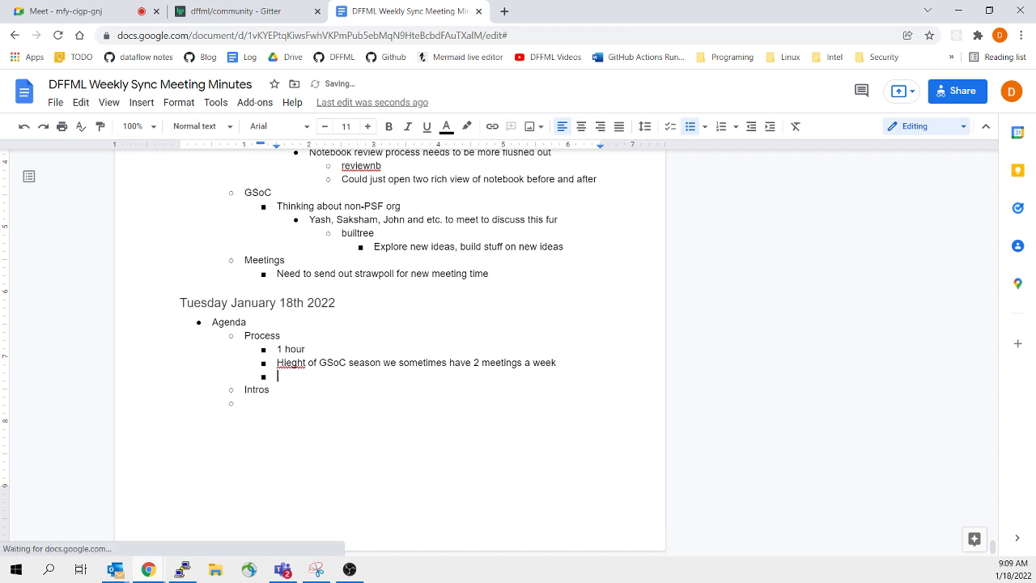
{"action": "type", "text": "Most of "}
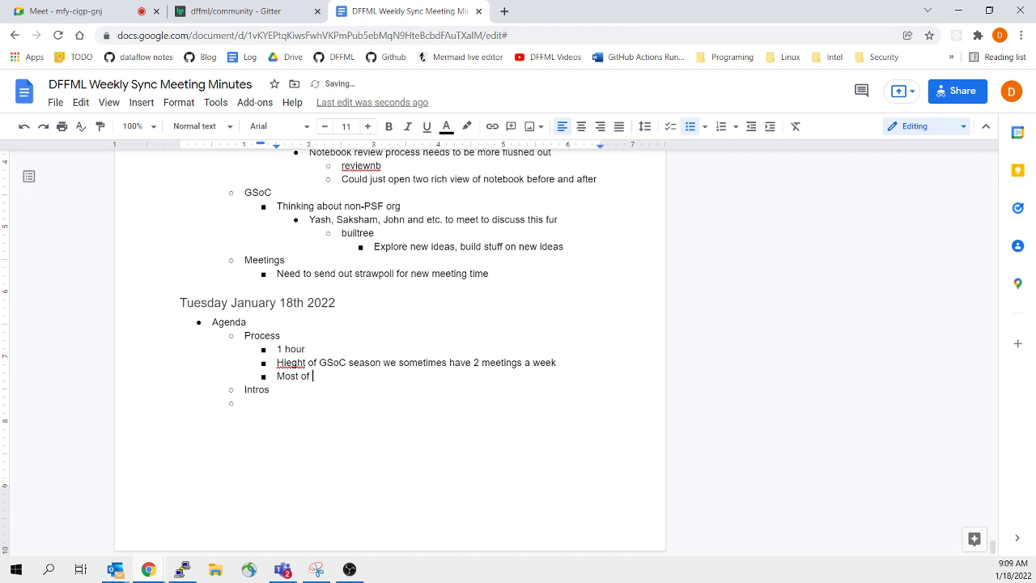
{"action": "type", "text": "the year it's 1 meeting a week"}
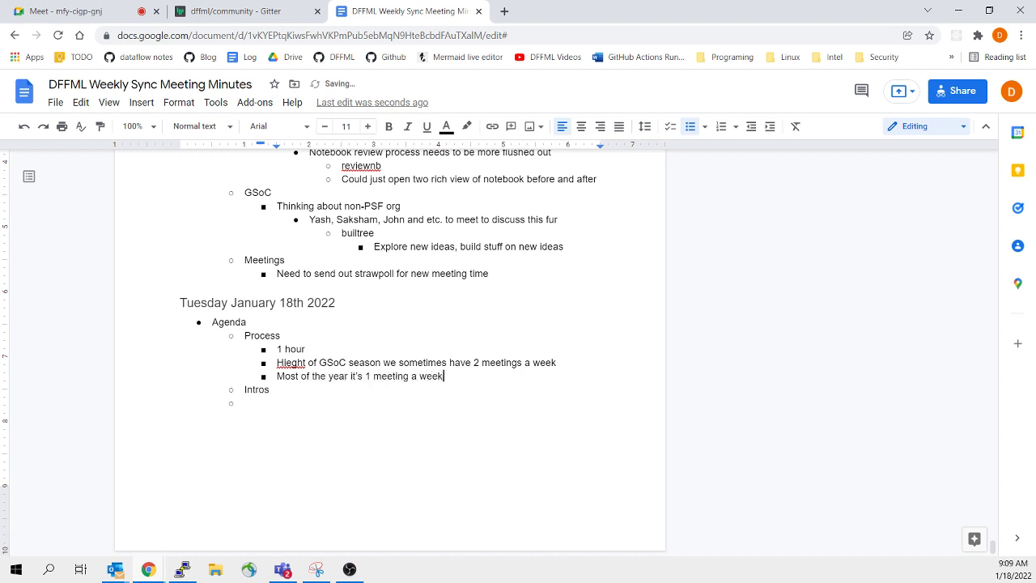
- Add a 'General office hours' note about syncing up and debugging issues together, and indent an empty Intros bullet
{"action": "key", "text": "Return"}
{"action": "type", "text": "General office hours,"}
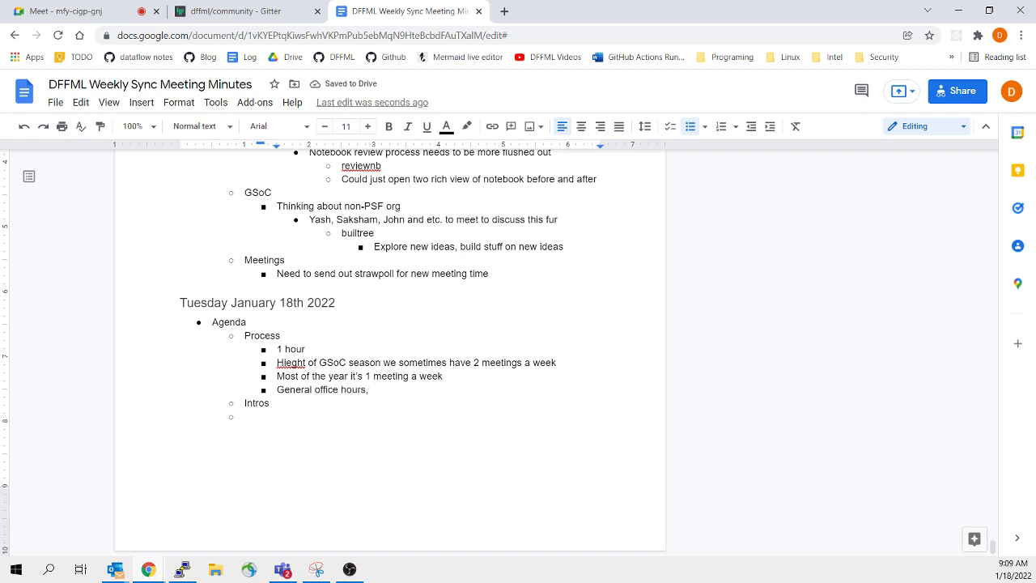
{"action": "type", "text": "time for us to sp"}
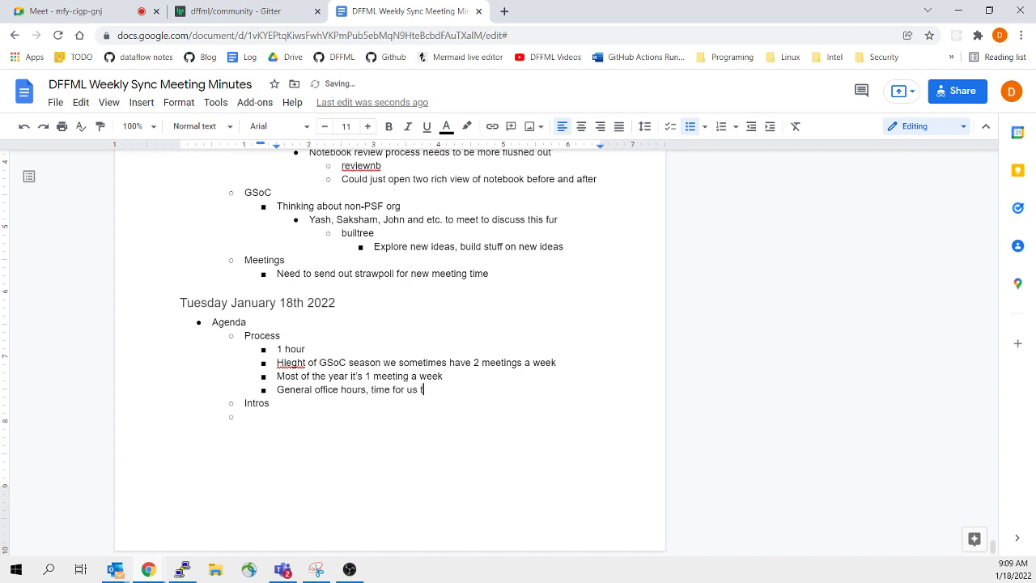
{"action": "key", "text": "BackSpace"}
{"action": "type", "text": "ync up, debugg"}
{"action": "key", "text": "BackSpace"}
{"action": "key", "text": "BackSpace"}
{"action": "type", "text": "g issues together"}
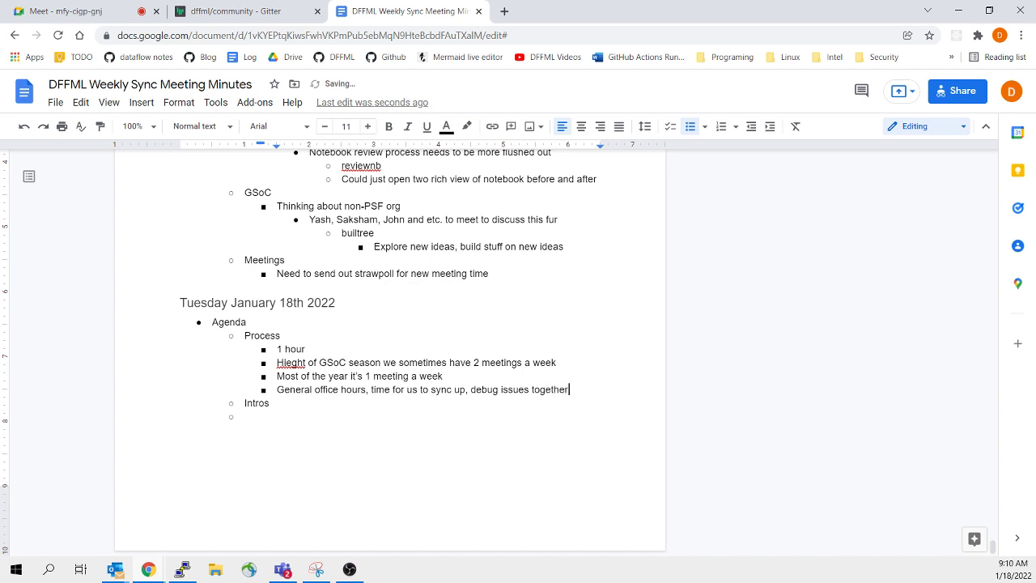
{"action": "key", "text": "Down"}
{"action": "key", "text": "Down"}
{"action": "key", "text": "Tab"}
- Correct 'Hleght' to 'Height' and nest the three meeting-frequency notes under '1 hour'
{"action": "right_click", "coordinate": [284, 364]}
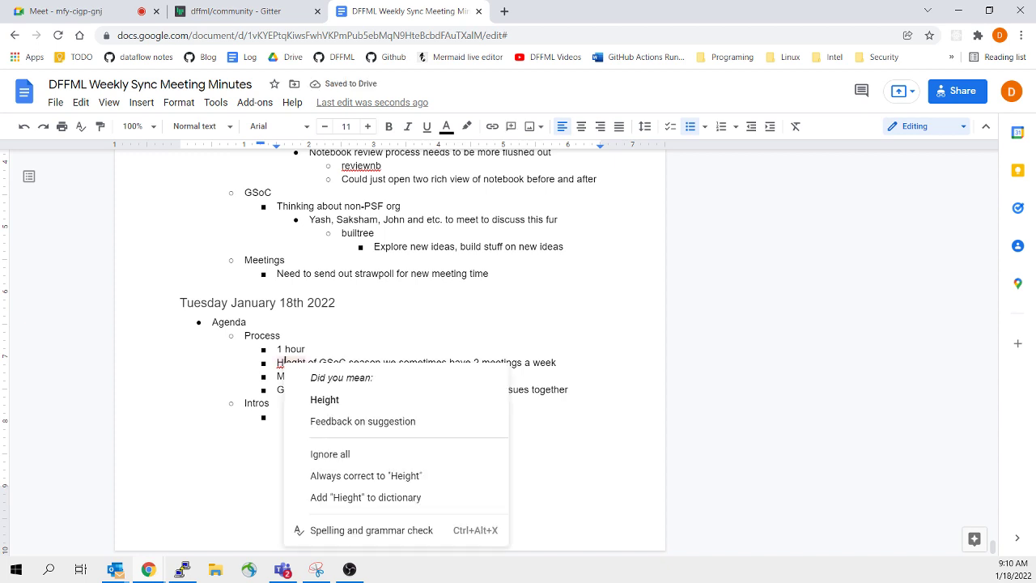
{"action": "left_click", "coordinate": [344, 398]}
{"action": "left_click", "coordinate": [279, 417]}
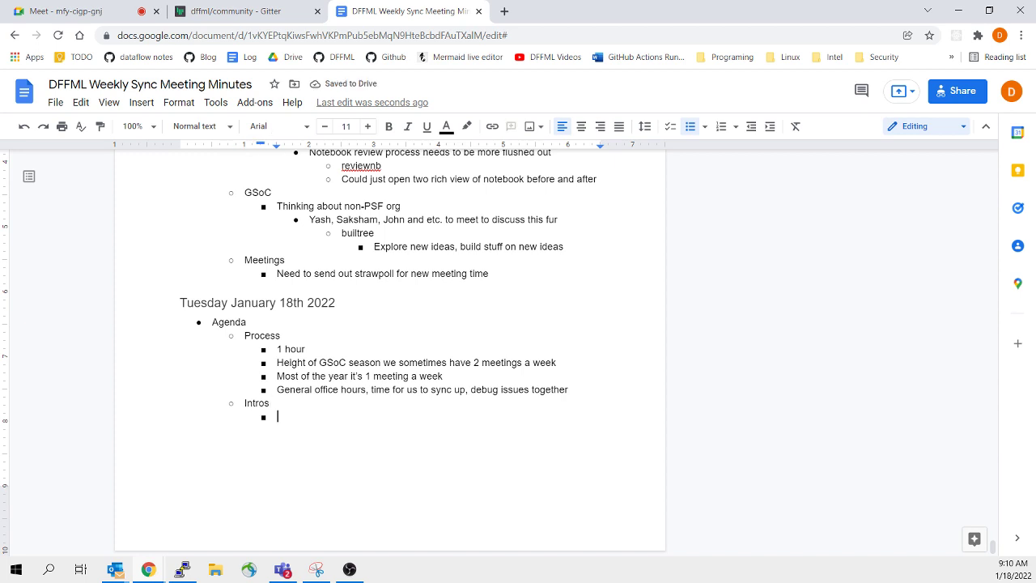
{"action": "left_click", "coordinate": [518, 390]}
{"action": "key", "text": "End"}
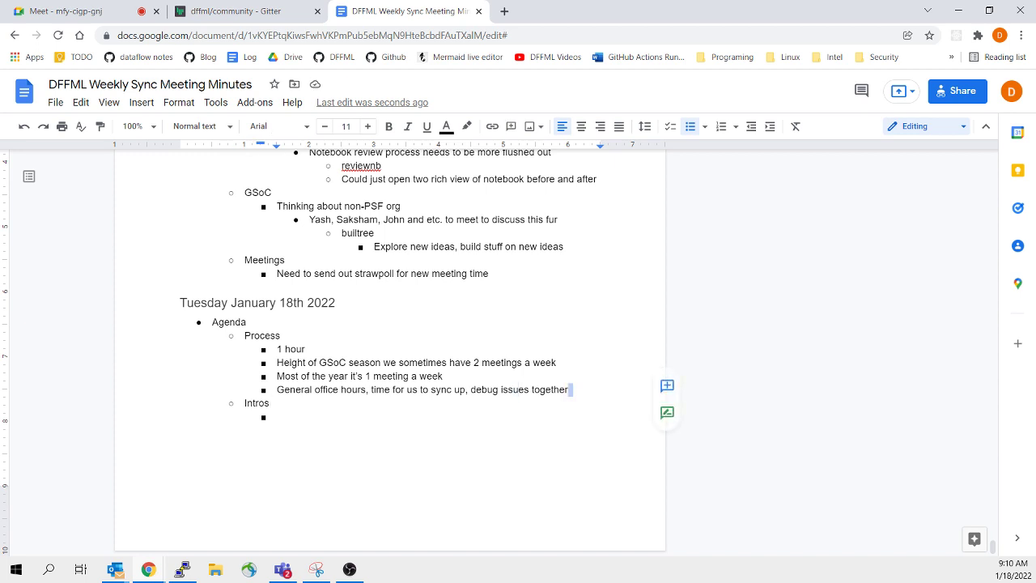
{"action": "key", "text": "Up"}
{"action": "key", "text": "Up"}
{"action": "key", "text": "Up"}
{"action": "key", "text": "Tab"}
{"action": "key", "text": "Tab"}
{"action": "key", "text": "Down"}
{"action": "key", "text": "Tab"}
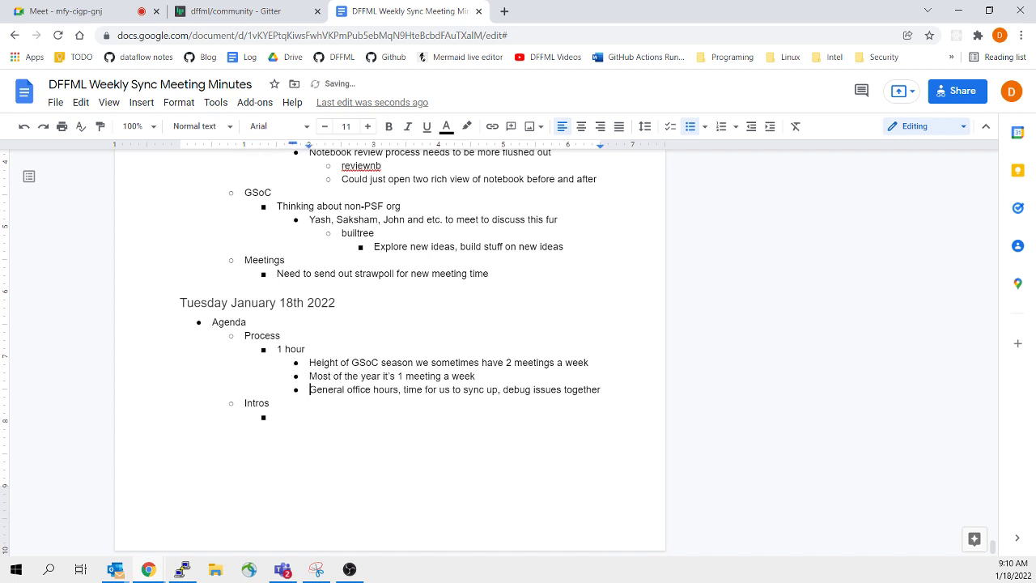
- Add an 'Agenda' point with the sub-bullet 'What would you like to talk about today'
{"action": "key", "text": "Return"}
{"action": "key", "text": "shift+Tab"}
{"action": "type", "text": "Agenda"}
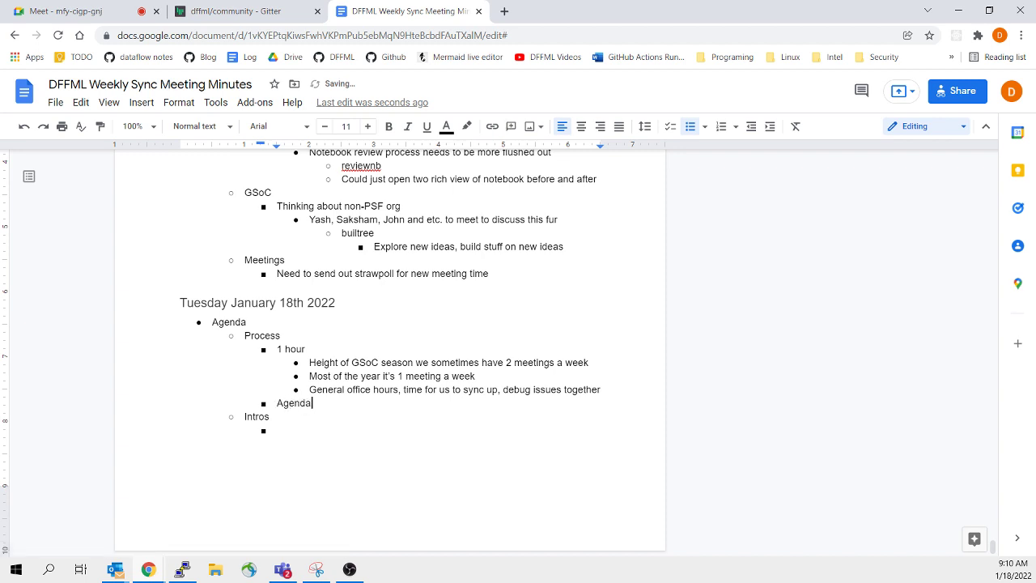
{"action": "key", "text": "Return"}
{"action": "key", "text": "Tab"}
{"action": "type", "text": "How"}
{"action": "key", "text": "BackSpace"}
{"action": "key", "text": "BackSpace"}
{"action": "key", "text": "BackSpace"}
{"action": "type", "text": "What would you like "}
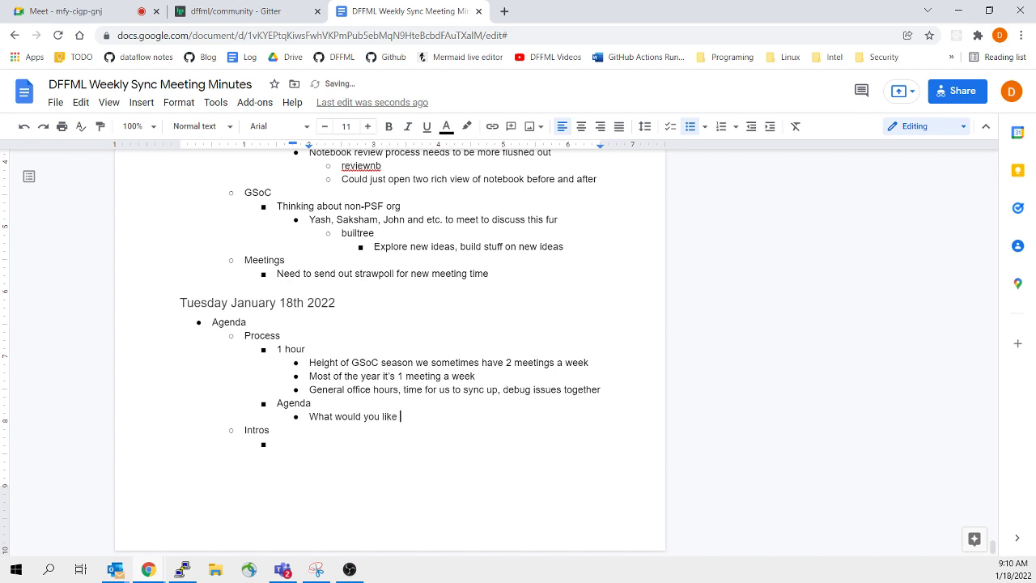
{"action": "type", "text": "to talk about today"}
- Add 'Prioritize based on time' with the nested note 'Longer tasks go last'
{"action": "key", "text": "Return"}
{"action": "type", "text": "Prioritize "}
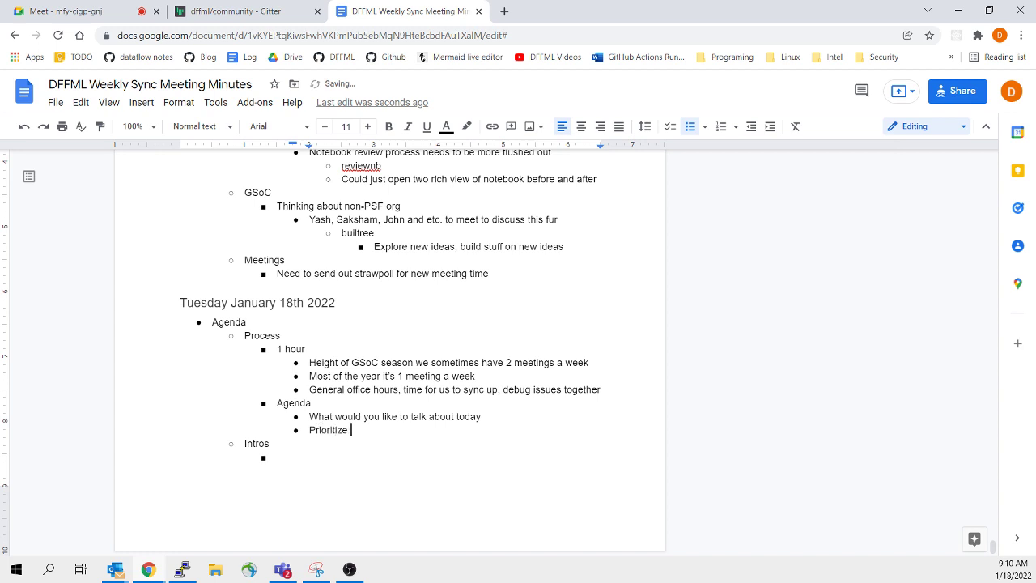
{"action": "type", "text": "based on time"}
{"action": "key", "text": "Return"}
{"action": "key", "text": "Tab"}
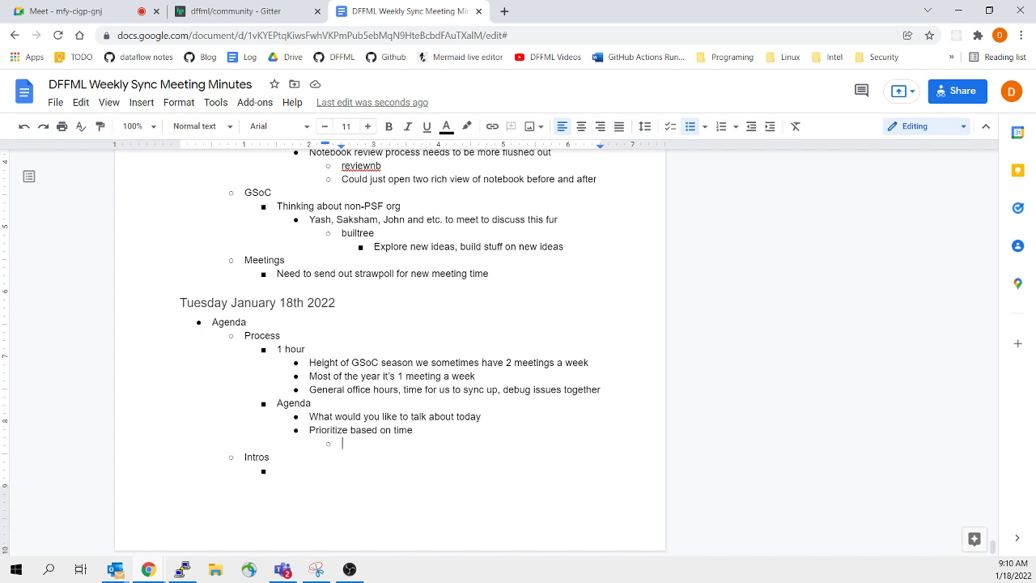
{"action": "type", "text": "Longer tasks go"}
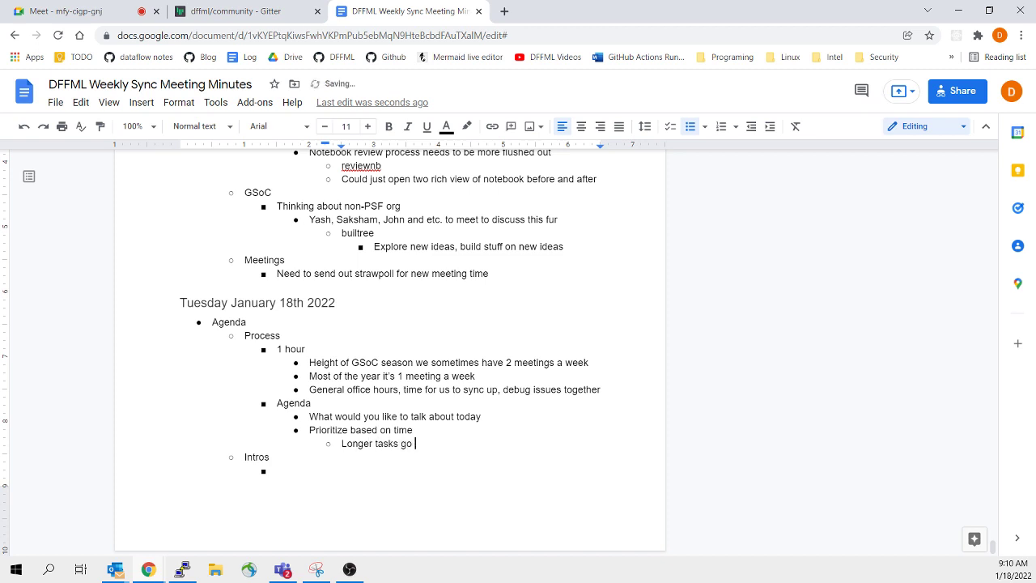
{"action": "type", "text": " last"}
{"action": "key", "text": "Return"}
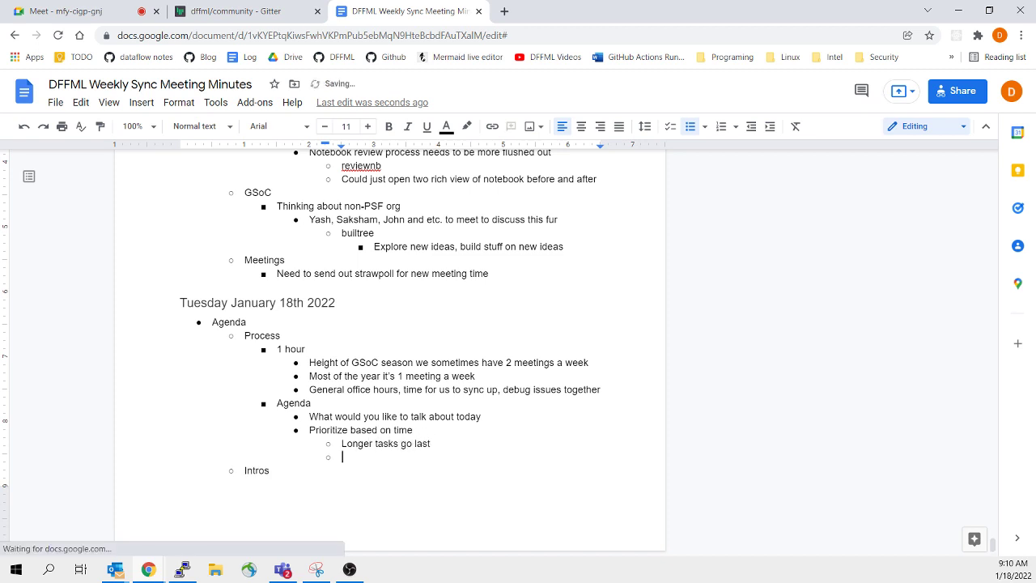
{"action": "key", "text": "shift+Tab"}
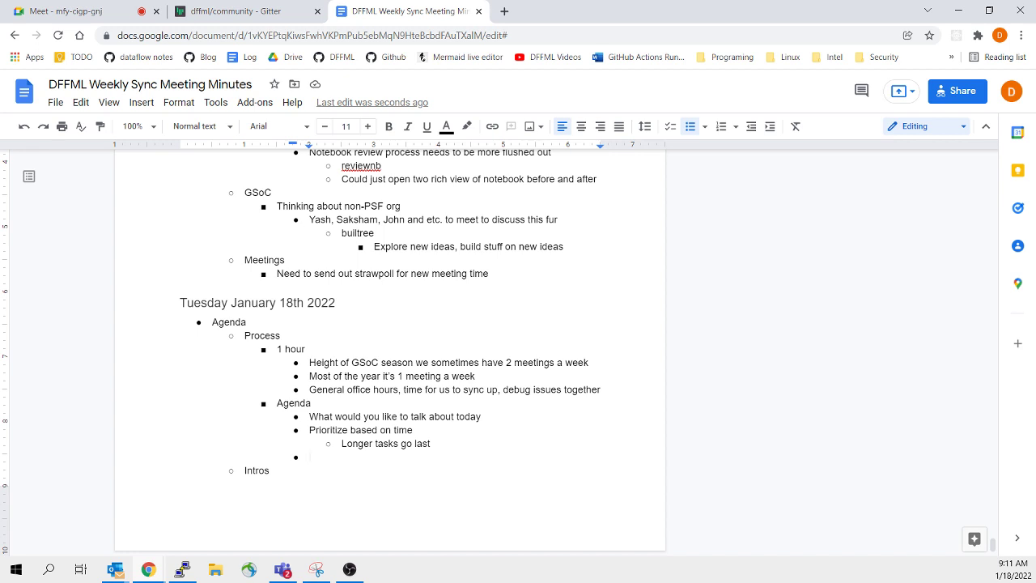
- Add the note 'Feel free to drop if we've covered your agenda items, or stick around'
{"action": "type", "text": "Feel free to d"}
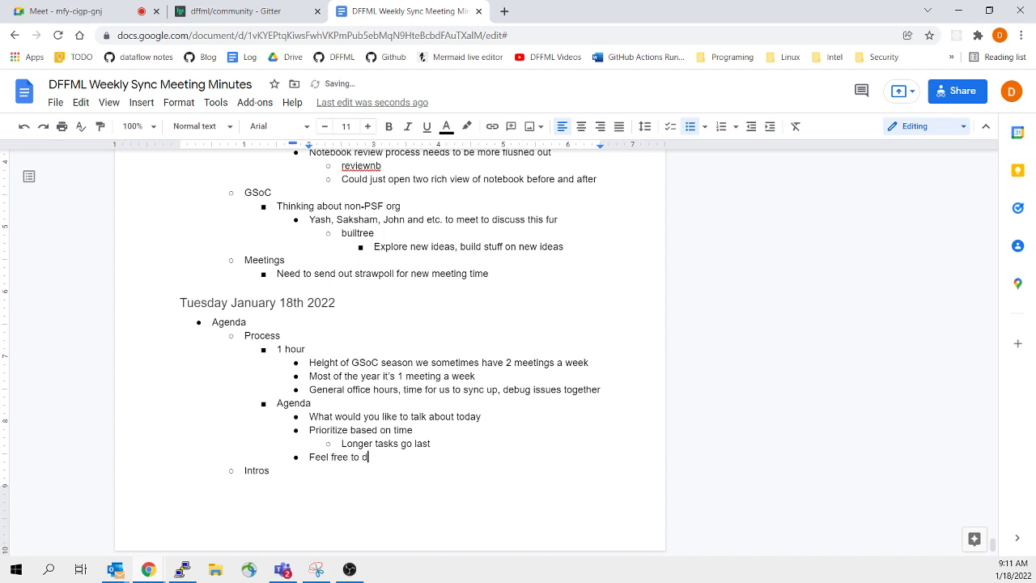
{"action": "type", "text": "rop if we've covered your a"}
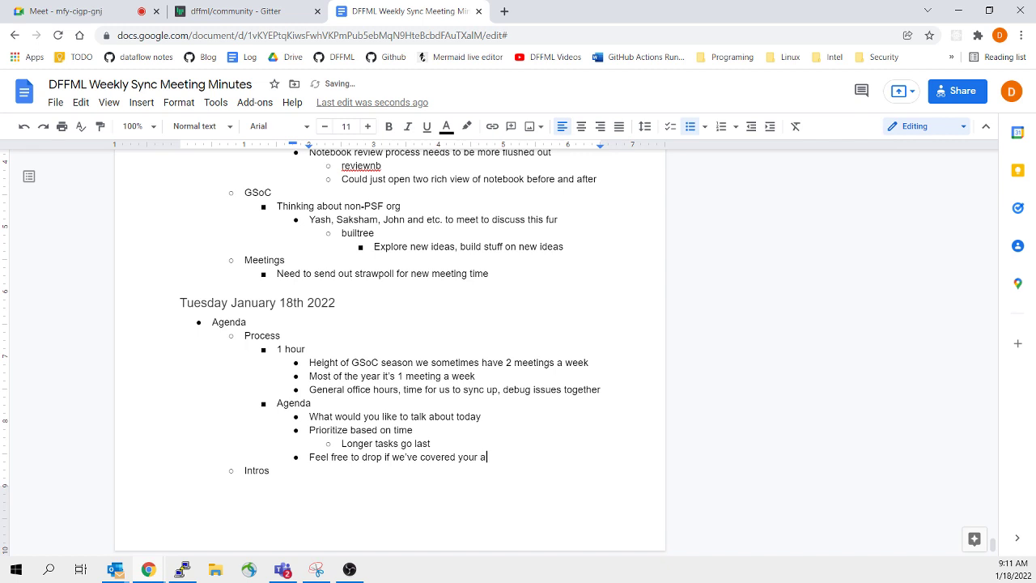
{"action": "type", "text": "genda itesm,"}
{"action": "key", "text": "BackSpace"}
{"action": "key", "text": "BackSpace"}
{"action": "key", "text": "BackSpace"}
{"action": "key", "text": "BackSpace"}
{"action": "type", "text": "ems, or stick"}
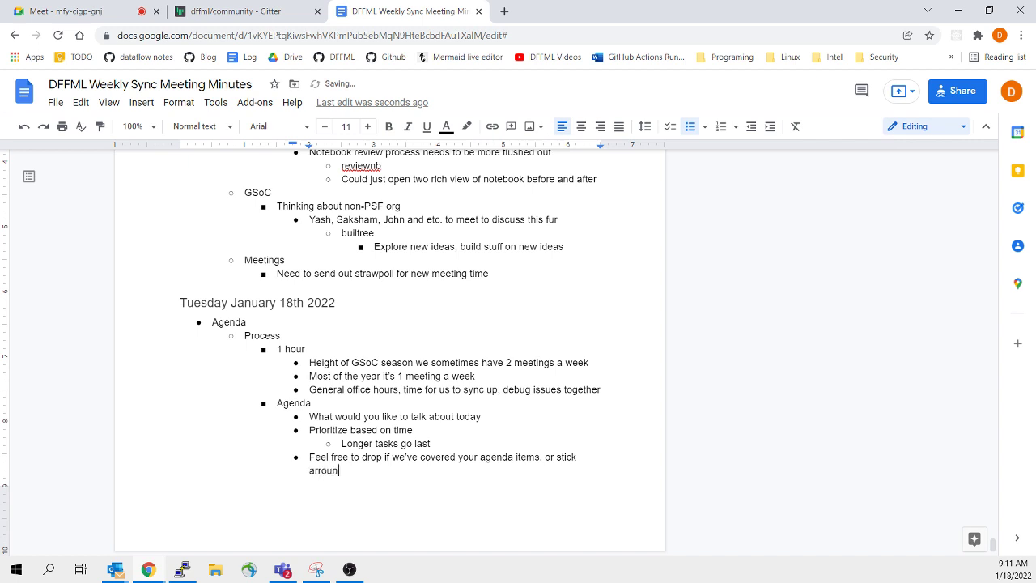
{"action": "type", "text": " around"}
{"action": "left_click", "coordinate": [36, 11]}
{"action": "left_click", "coordinate": [409, 10]}
- Add an 'Intros' bullet with an indented sub-bullet after the agenda notes
{"action": "key", "text": "Return"}
{"action": "key", "text": "shift+Tab"}
{"action": "key", "text": "shift+Tab"}
{"action": "type", "text": "Intros"}
{"action": "key", "text": "Return"}
{"action": "key", "text": "Tab"}
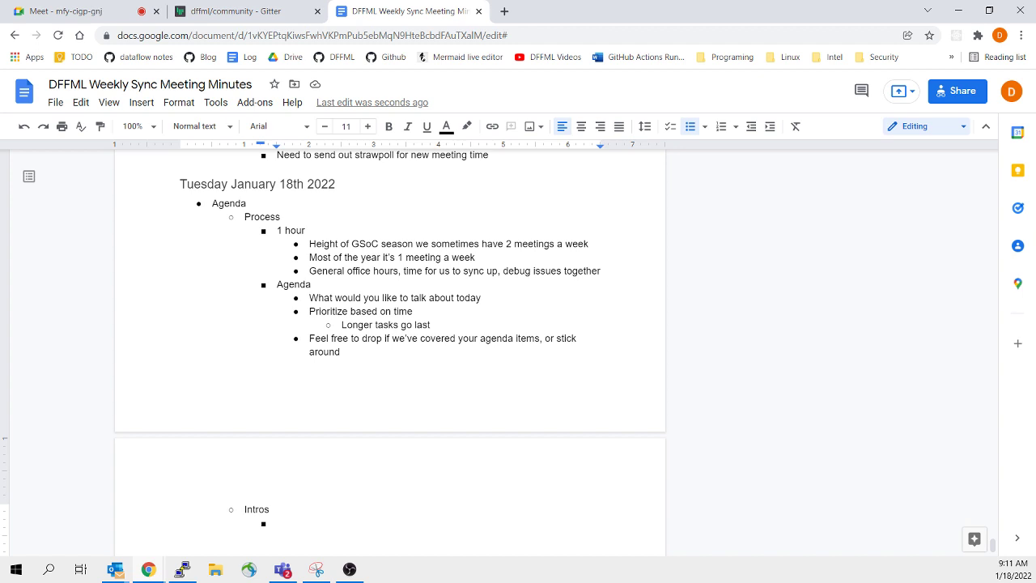
{"action": "left_click", "coordinate": [313, 285]}
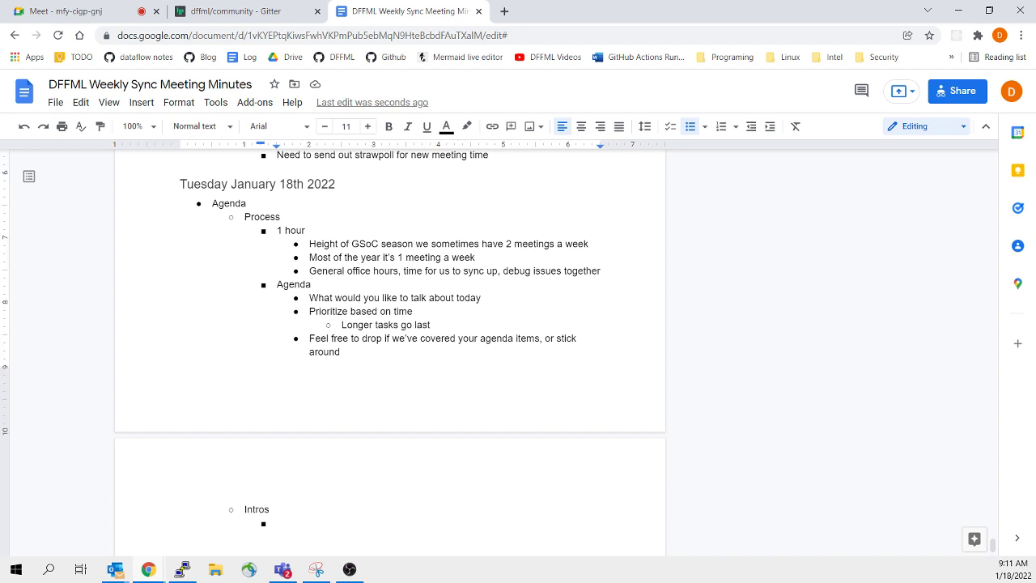
{"action": "left_click", "coordinate": [269, 509]}
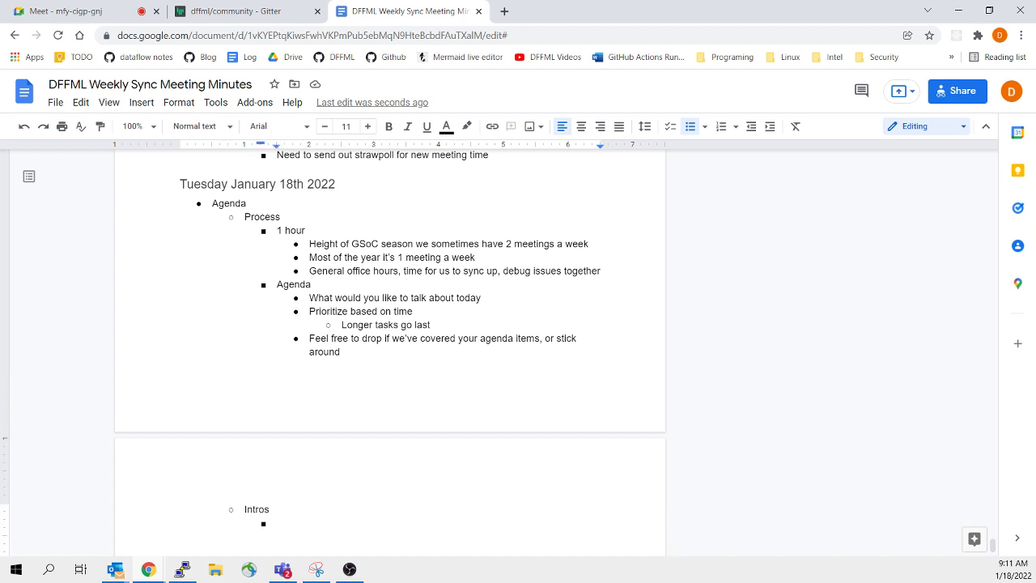
{"action": "left_click", "coordinate": [76, 11]}
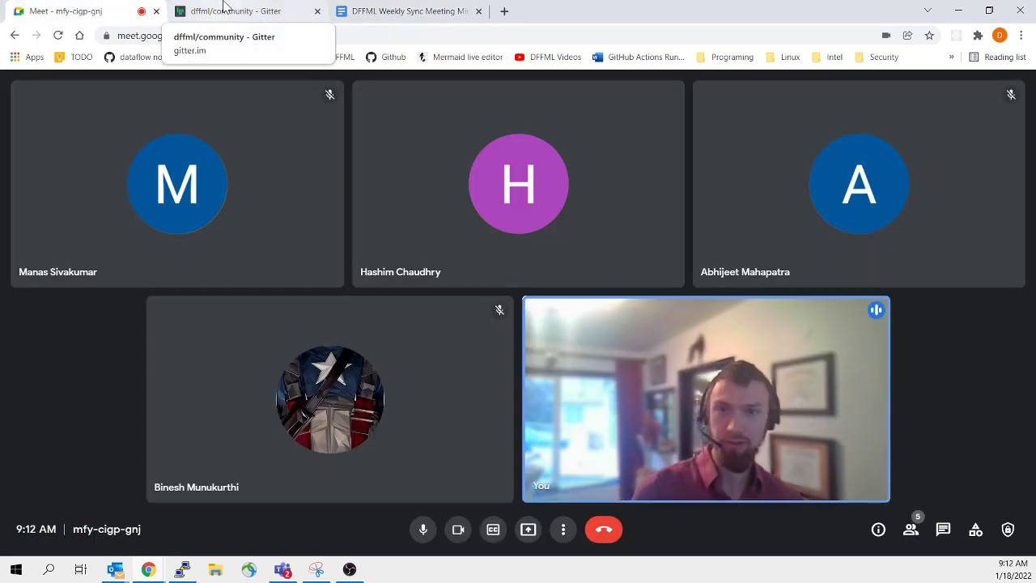
{"action": "left_click", "coordinate": [434, 9]}
- Enter the newcomer's name with nested notes 'From india' and 'Junior in undergrad'
{"action": "type", "text": "Binesh"}
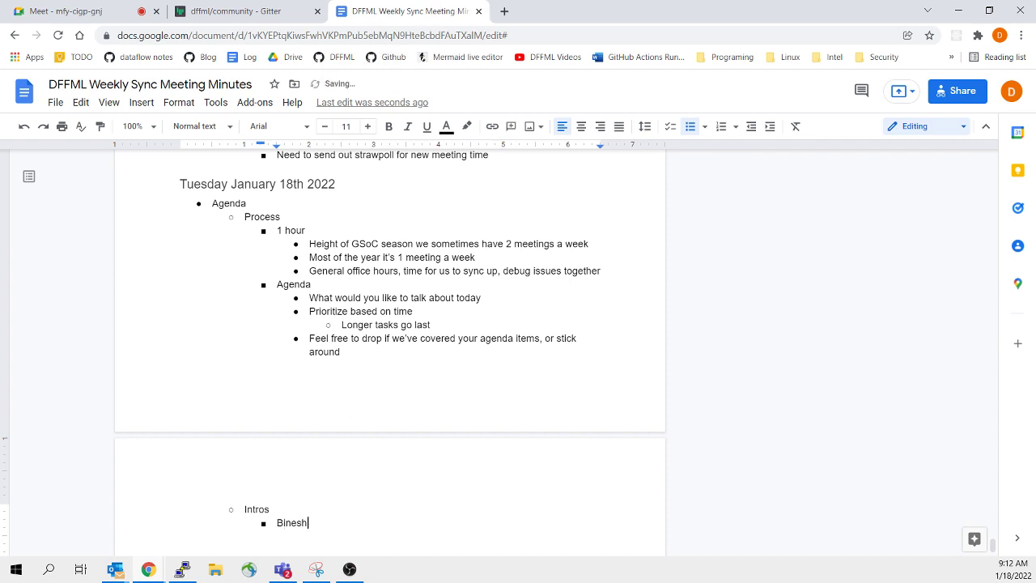
{"action": "key", "text": "Return"}
{"action": "key", "text": "Tab"}
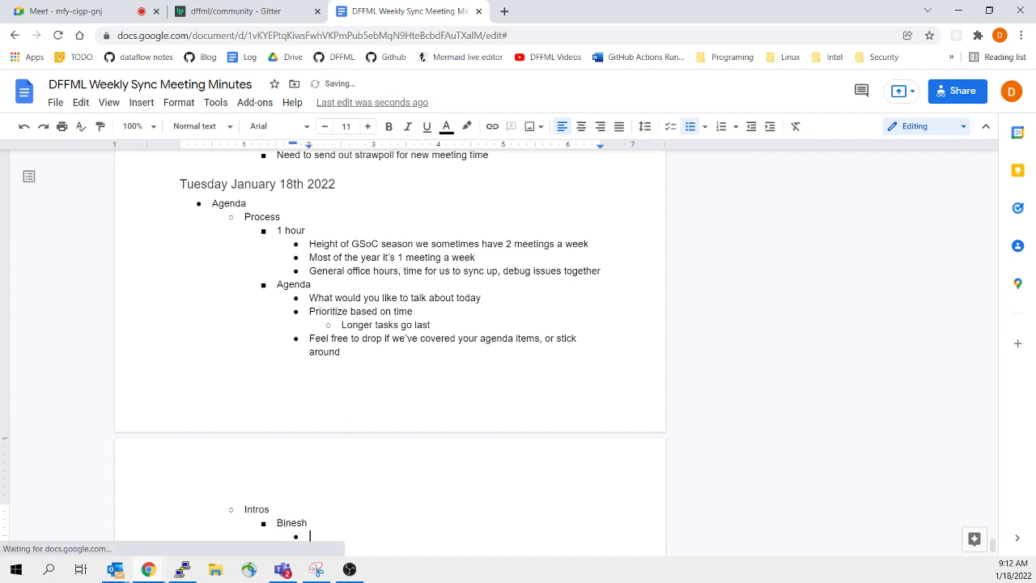
{"action": "type", "text": "From ind"}
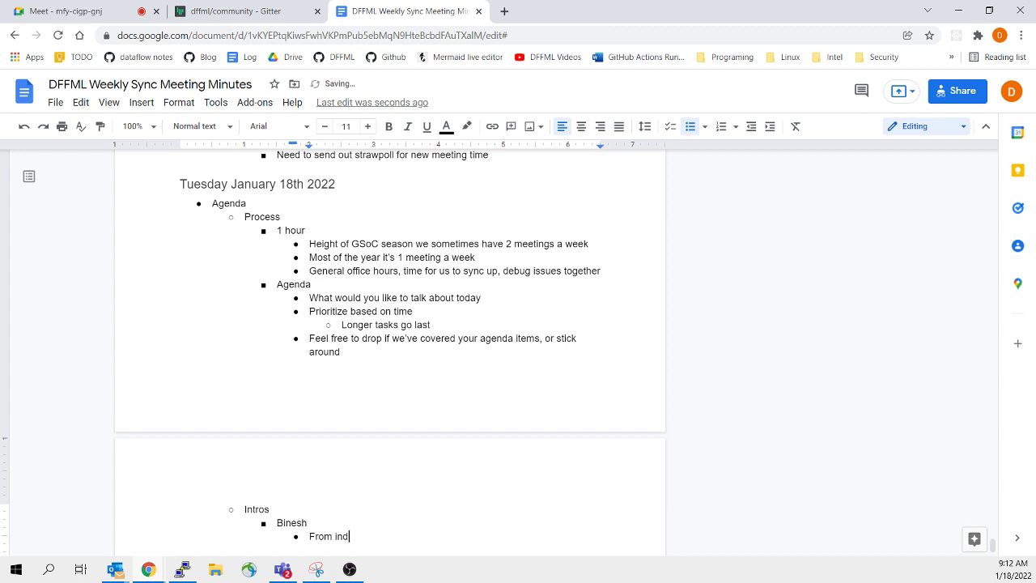
{"action": "type", "text": "ea"}
{"action": "key", "text": "BackSpace"}
{"action": "key", "text": "BackSpace"}
{"action": "key", "text": "BackSpace"}
{"action": "type", "text": "ub"}
{"action": "type", "text": "india"}
{"action": "key", "text": "Return"}
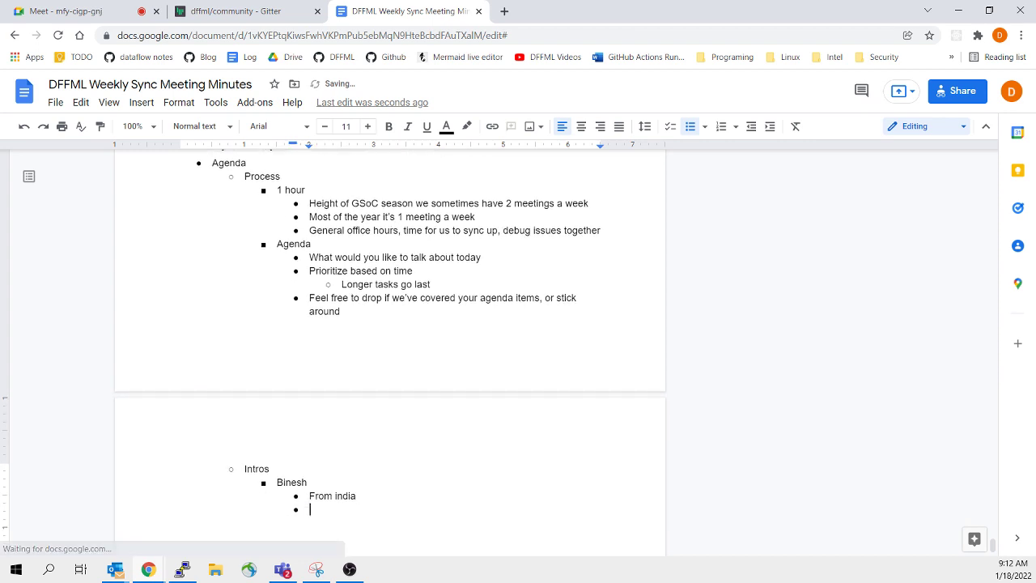
{"action": "type", "text": "Juni"}
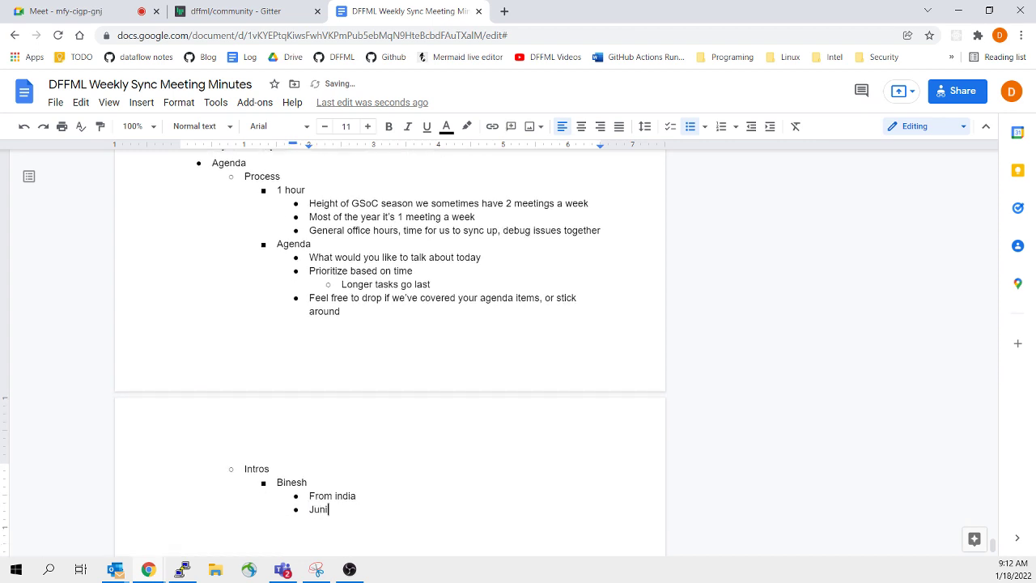
{"action": "type", "text": "or in undergrad"}
{"action": "key", "text": "Return"}
- Add intro notes 'Found us via PSF' and one about pipelines and definition of models
{"action": "type", "text": "Was brow"}
{"action": "key", "text": "BackSpace"}
{"action": "key", "text": "BackSpace"}
{"action": "key", "text": "BackSpace"}
{"action": "key", "text": "BackSpace"}
{"action": "key", "text": "BackSpace"}
{"action": "key", "text": "BackSpace"}
{"action": "type", "text": "Found us"}
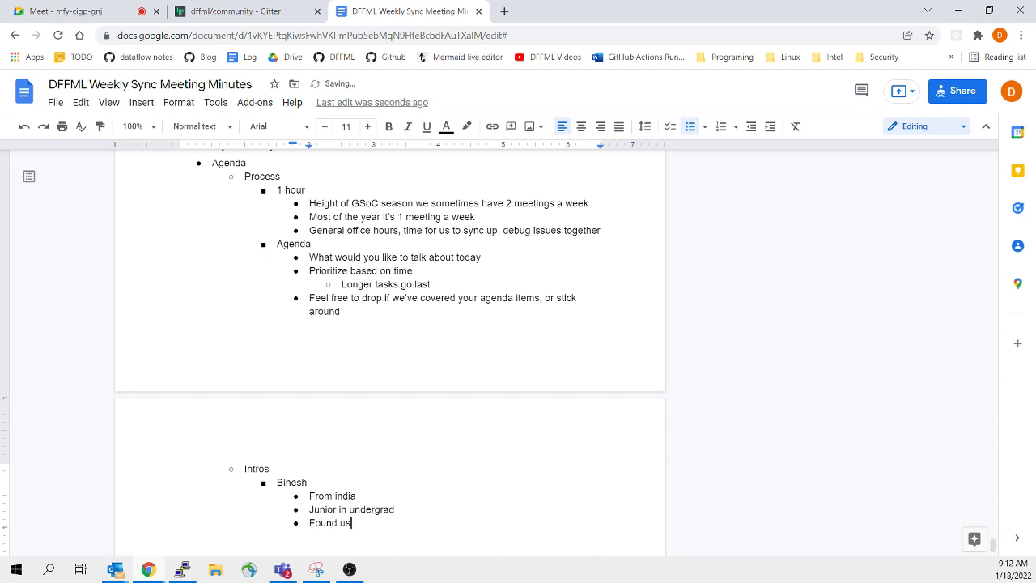
{"action": "type", "text": " via PSF"}
{"action": "key", "text": "Return"}
{"action": "scroll", "coordinate": [388, 348], "scroll_direction": "down", "scroll_amount": 4}
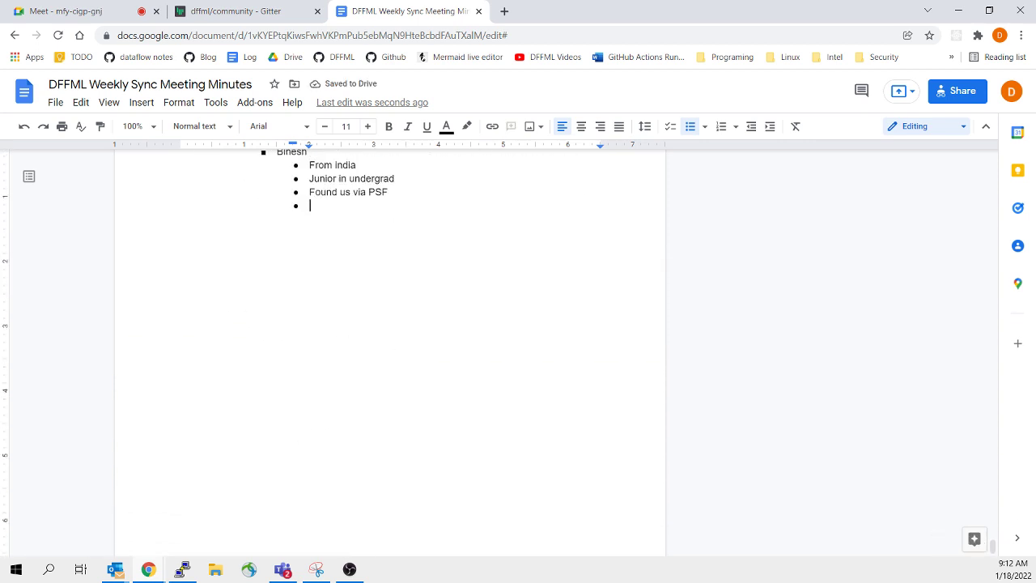
{"action": "scroll", "coordinate": [389, 348], "scroll_direction": "up", "scroll_amount": 1}
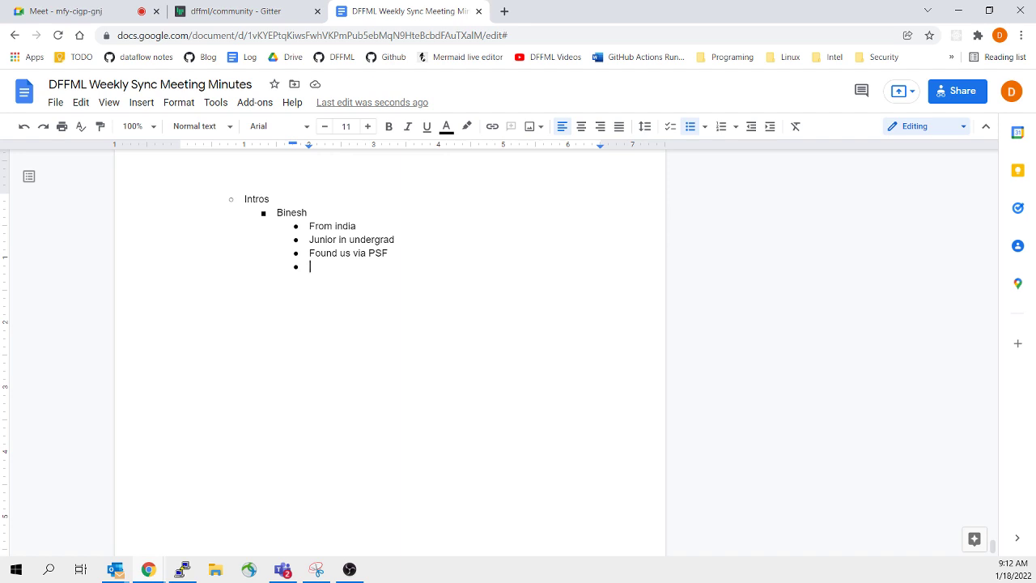
{"action": "type", "text": "Understand what"}
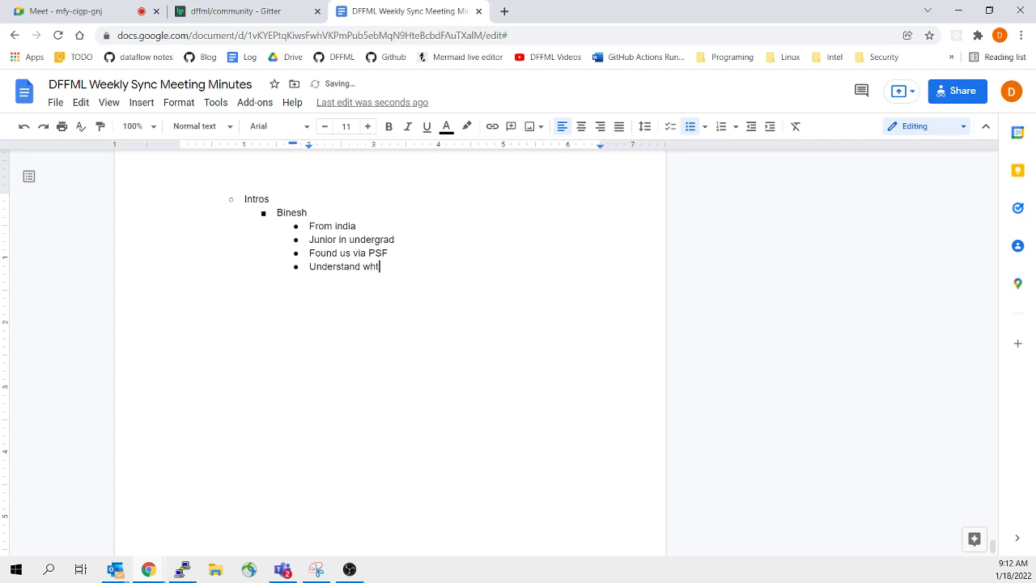
{"action": "key", "text": "BackSpace"}
{"action": "key", "text": "BackSpace"}
{"action": "key", "text": "BackSpace"}
{"action": "key", "text": "BackSpace"}
{"action": "type", "text": "that we are related to pipelines and def"}
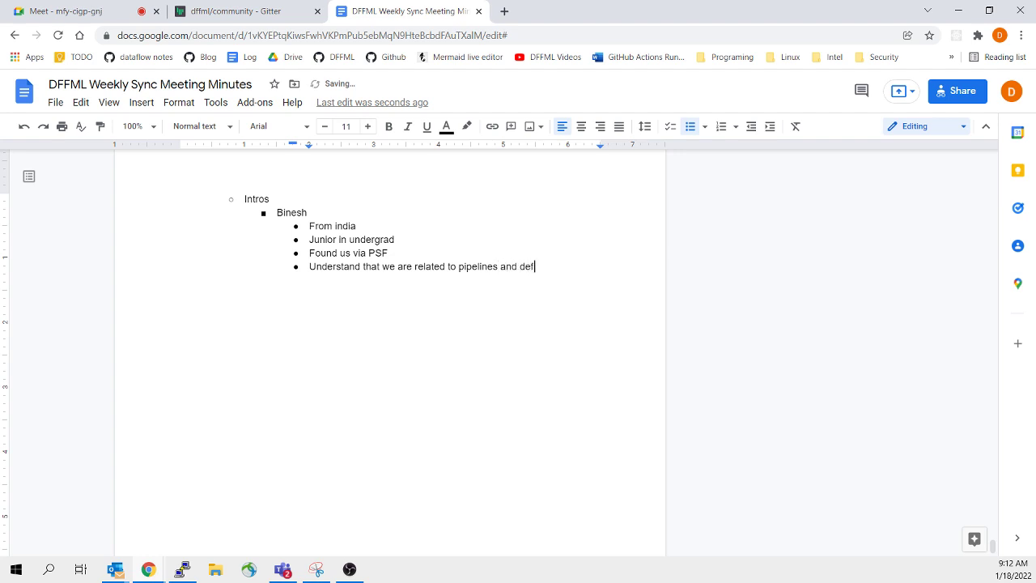
{"action": "type", "text": "inition of models"}
{"action": "key", "text": "Return"}
{"action": "key", "text": "ctrl+shift+Tab"}
{"action": "key", "text": "ctrl+shift+Tab"}
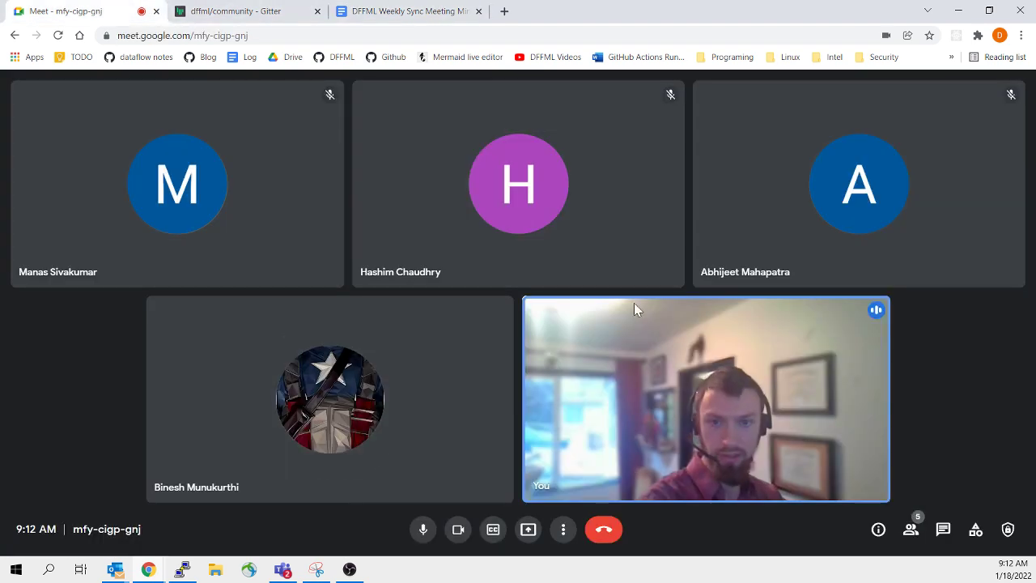
- Share Screen 2 via Present now > Your entire screen, then return to the minutes doc
{"action": "left_click", "coordinate": [527, 529]}
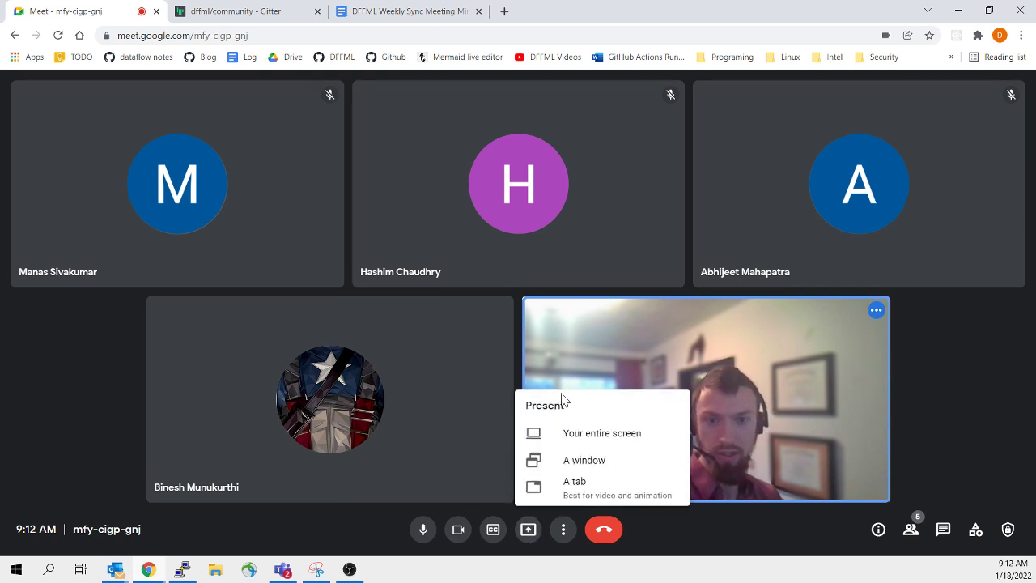
{"action": "left_click", "coordinate": [578, 433]}
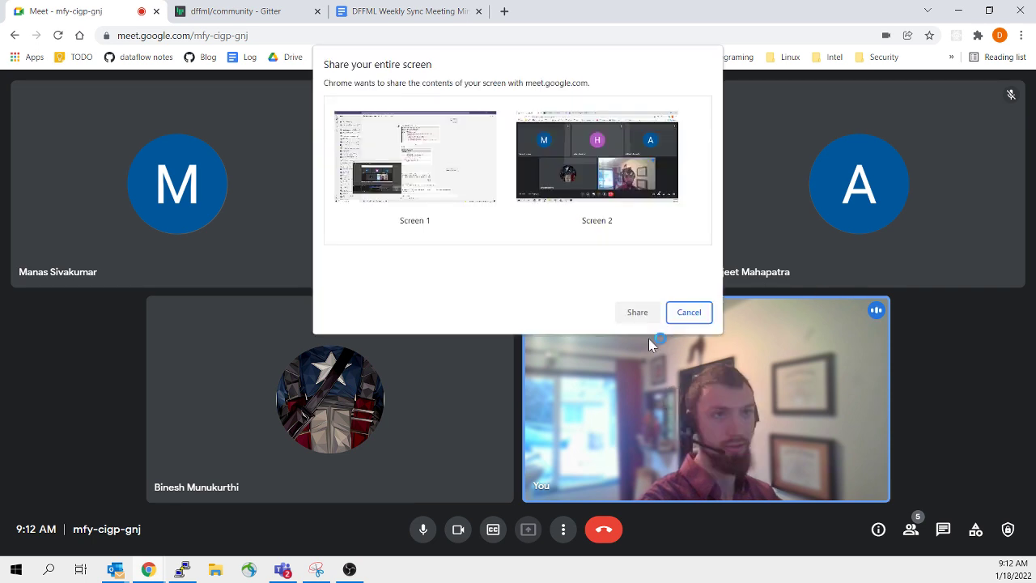
{"action": "left_click", "coordinate": [553, 184]}
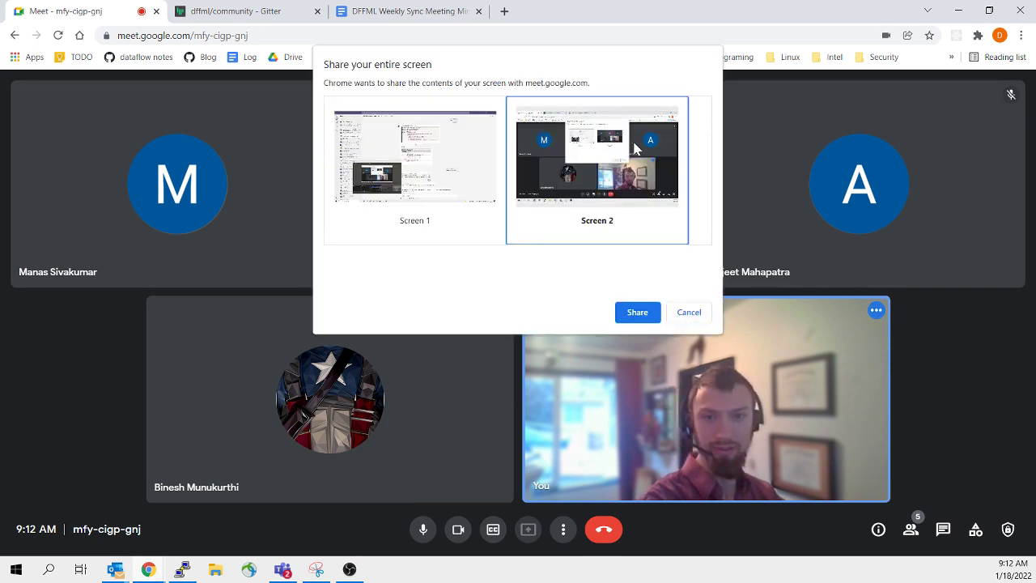
{"action": "left_click", "coordinate": [646, 317]}
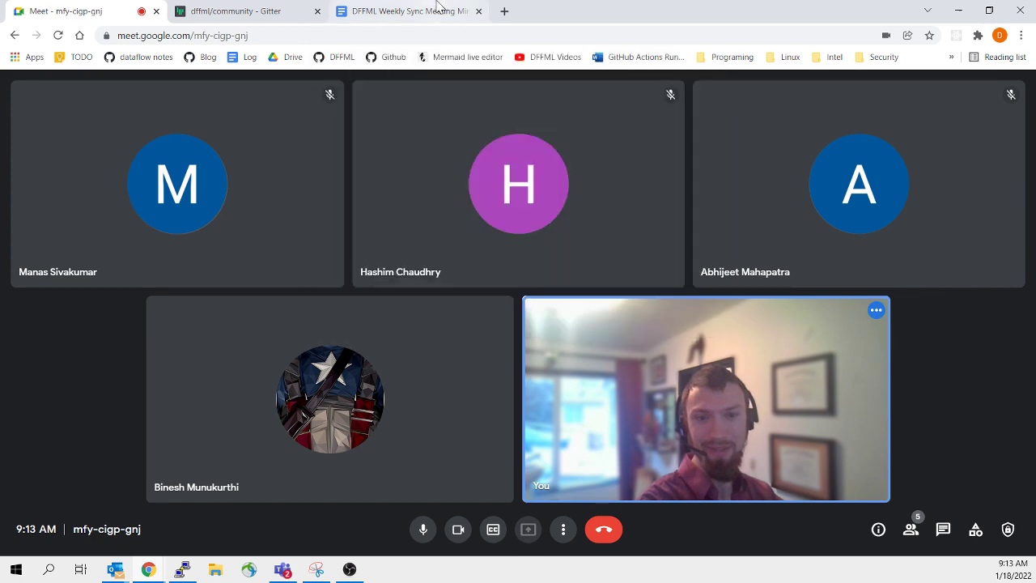
{"action": "left_click", "coordinate": [356, 9]}
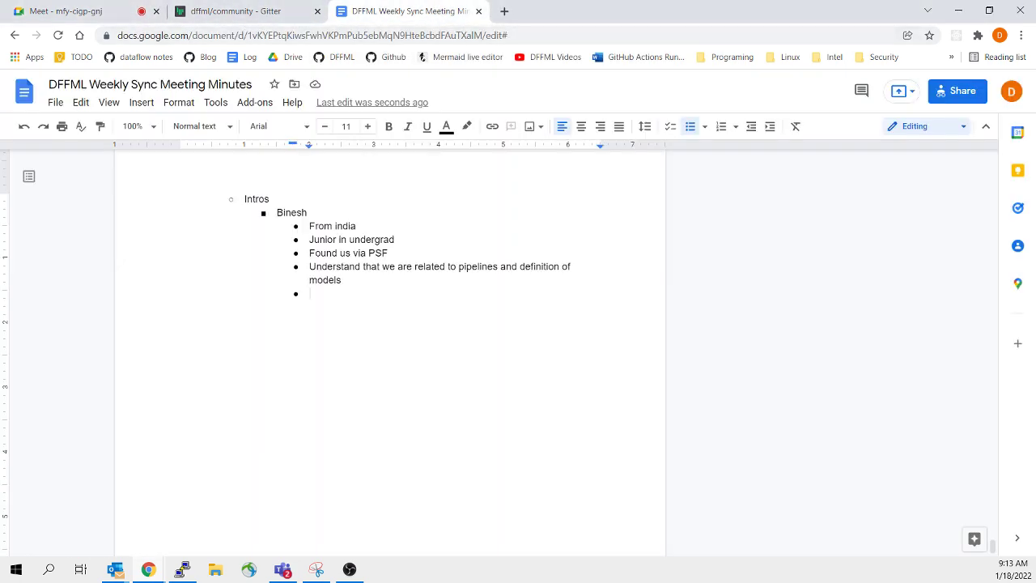
{"action": "left_click", "coordinate": [123, 10]}
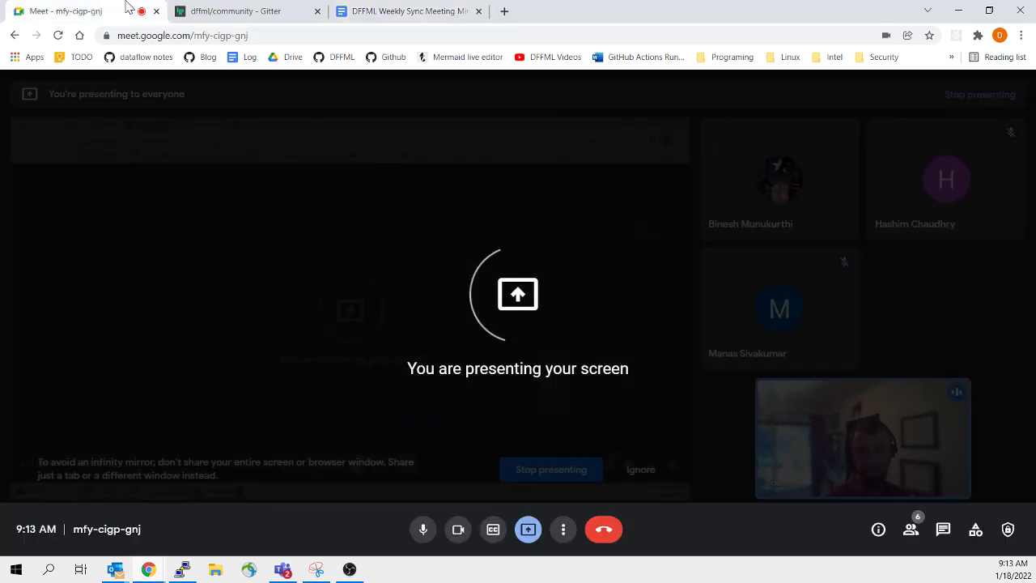
{"action": "left_click", "coordinate": [394, 10]}
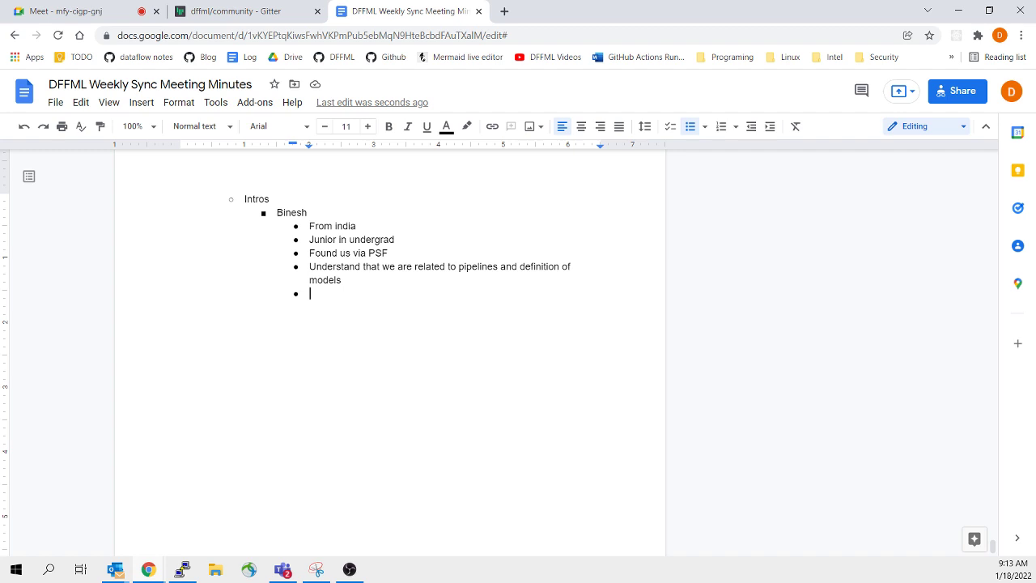
- Outdent the empty bullet one level and bring the minutes doc back into focus
{"action": "key", "text": "shift+Tab"}
{"action": "mouse_move", "coordinate": [1035, 166]}
{"action": "left_mouse_down"}
{"action": "mouse_move", "coordinate": [272, 165]}
{"action": "mouse_move", "coordinate": [316, 174]}
{"action": "mouse_move", "coordinate": [1035, 166]}
{"action": "left_mouse_up"}
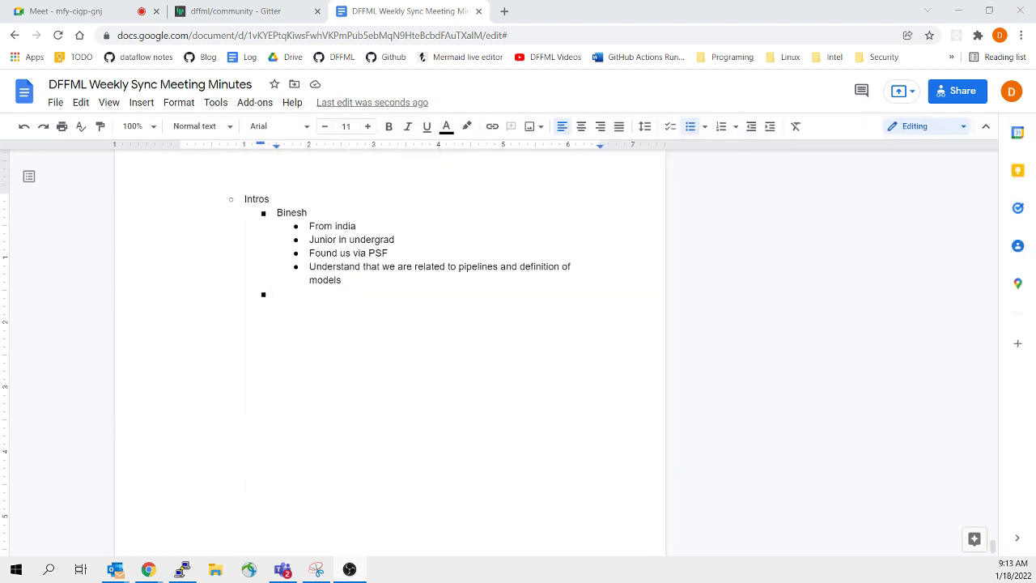
{"action": "key", "text": "alt+Tab"}
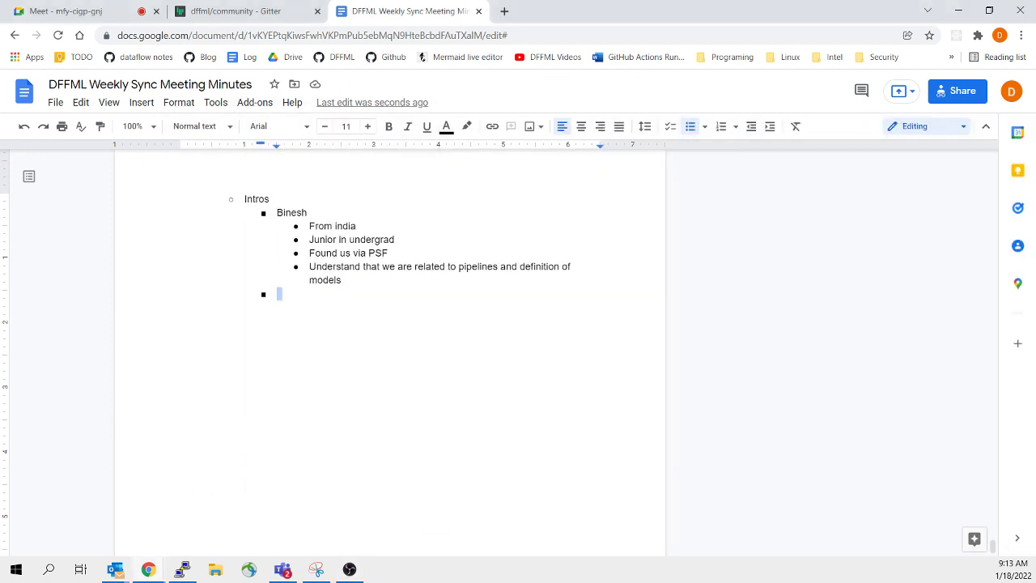
{"action": "scroll", "coordinate": [388, 348], "scroll_direction": "up", "scroll_amount": 3}
- Add an 'After' bullet above Intros with the indented note 'Recording posted on YouTube'
{"action": "key", "text": "Return"}
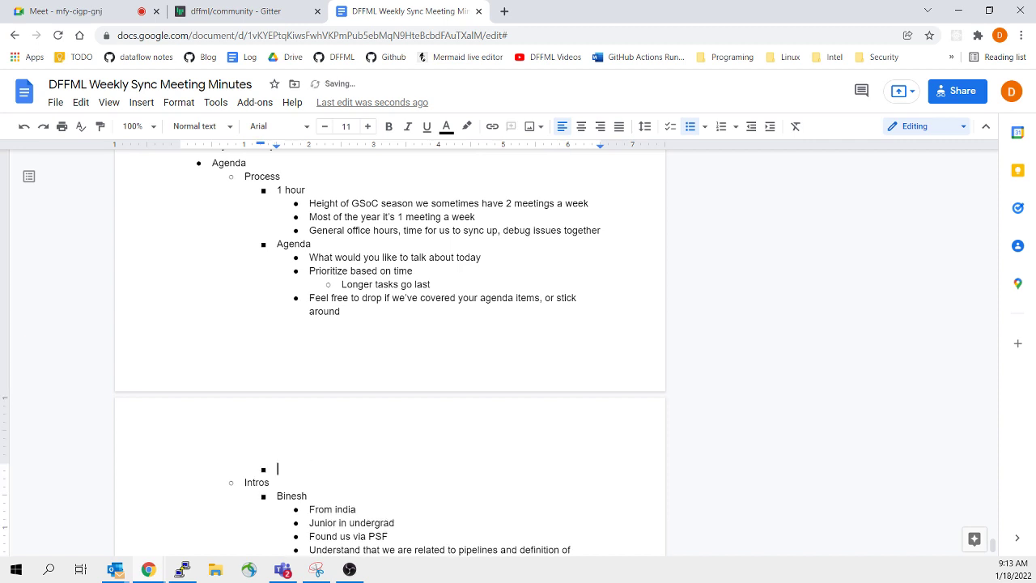
{"action": "type", "text": "After, we w"}
{"action": "key", "text": "BackSpace"}
{"action": "key", "text": "BackSpace"}
{"action": "key", "text": "BackSpace"}
{"action": "key", "text": "BackSpace"}
{"action": "key", "text": "Return"}
{"action": "key", "text": "Tab"}
{"action": "type", "text": "Record"}
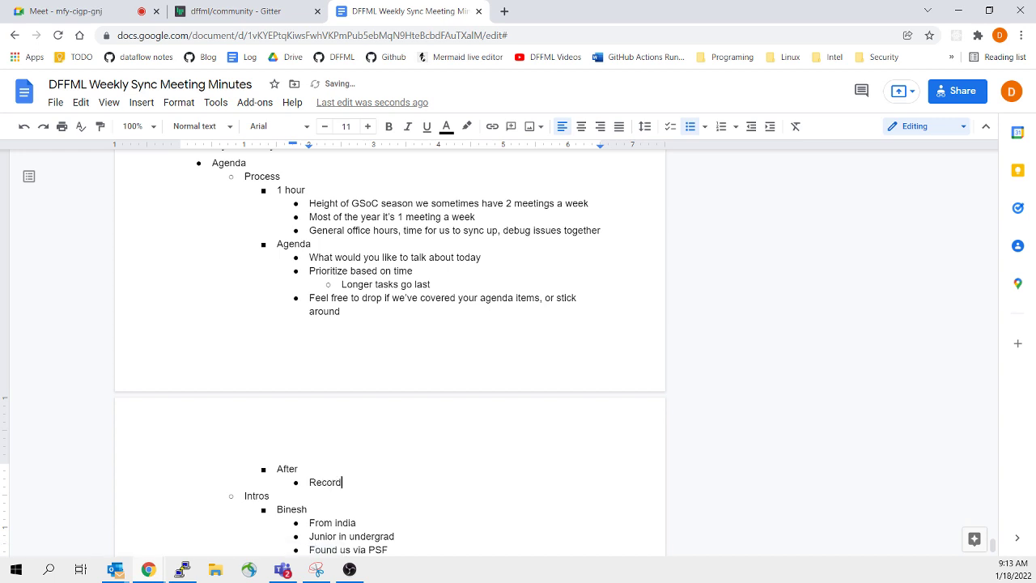
{"action": "type", "text": "ing posted on "}
{"action": "type", "text": "YouT"}
{"action": "type", "text": "ube"}
{"action": "key", "text": "BackSpace"}
{"action": "type", "text": "be"}
{"action": "left_click", "coordinate": [278, 321]}
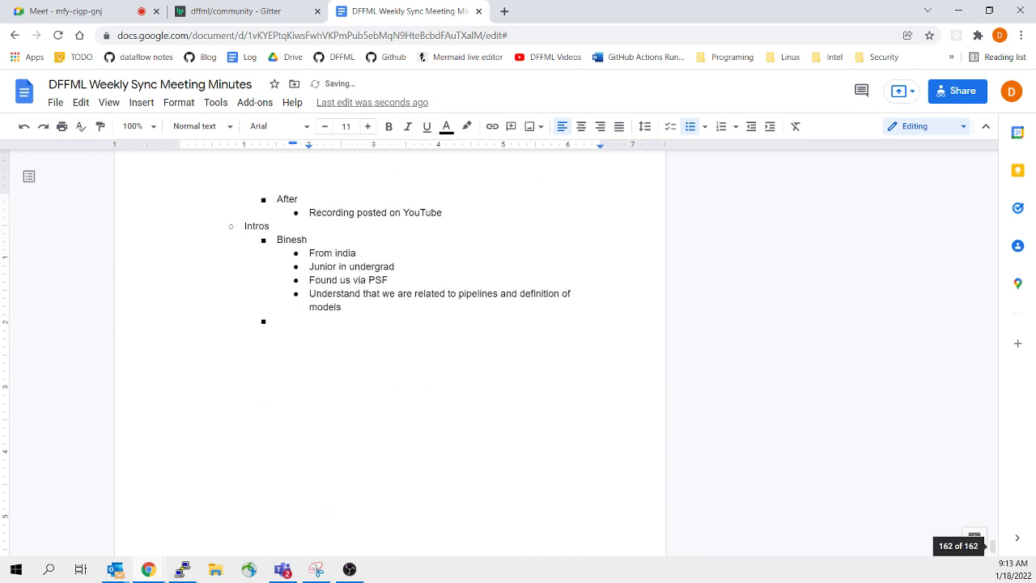
{"action": "left_click", "coordinate": [341, 307]}
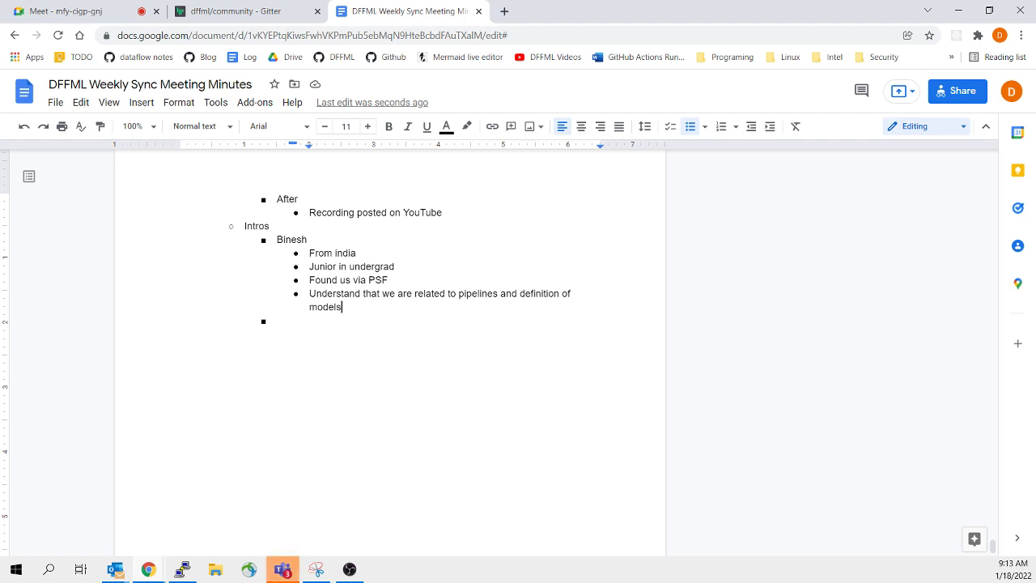
- Admit the person waiting to join into the Google Meet call
{"action": "key", "text": "Down"}
{"action": "left_click", "coordinate": [73, 11]}
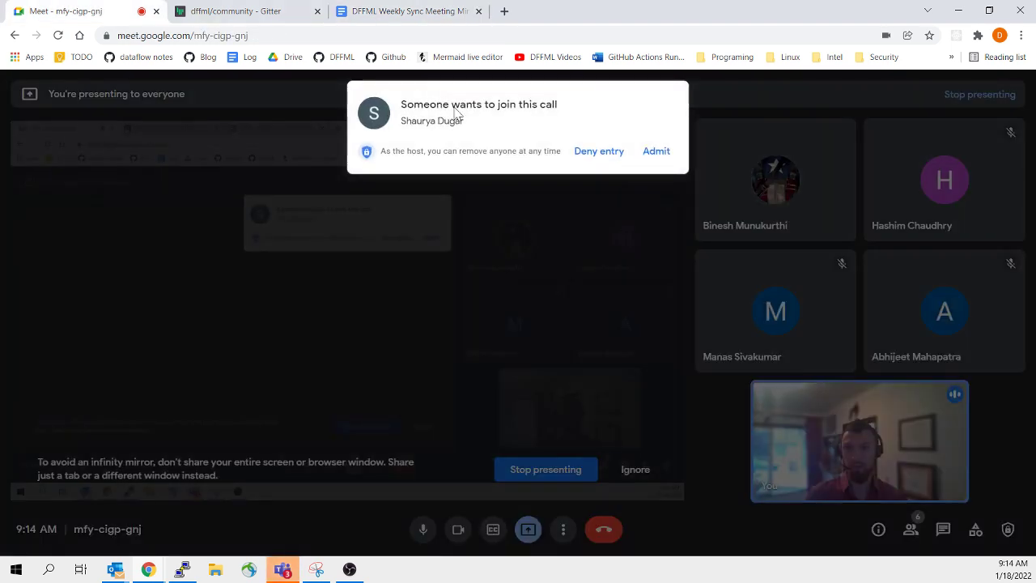
{"action": "left_click", "coordinate": [648, 154]}
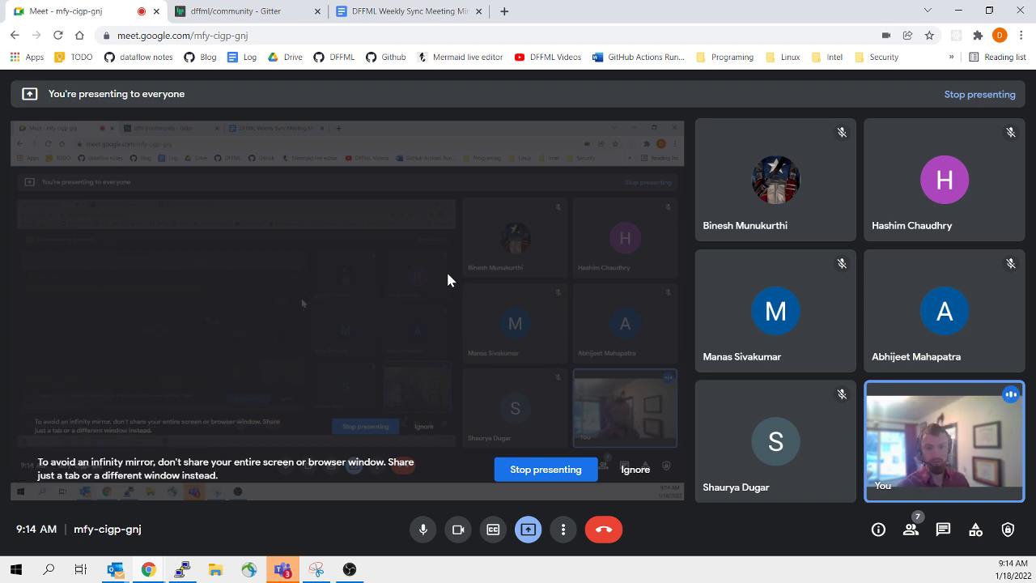
{"action": "left_click", "coordinate": [399, 9]}
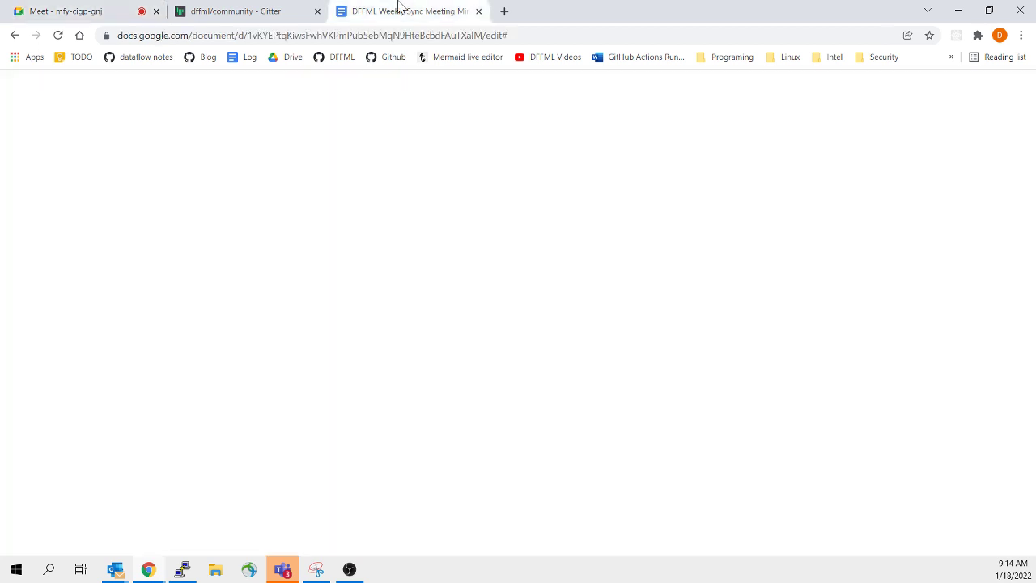
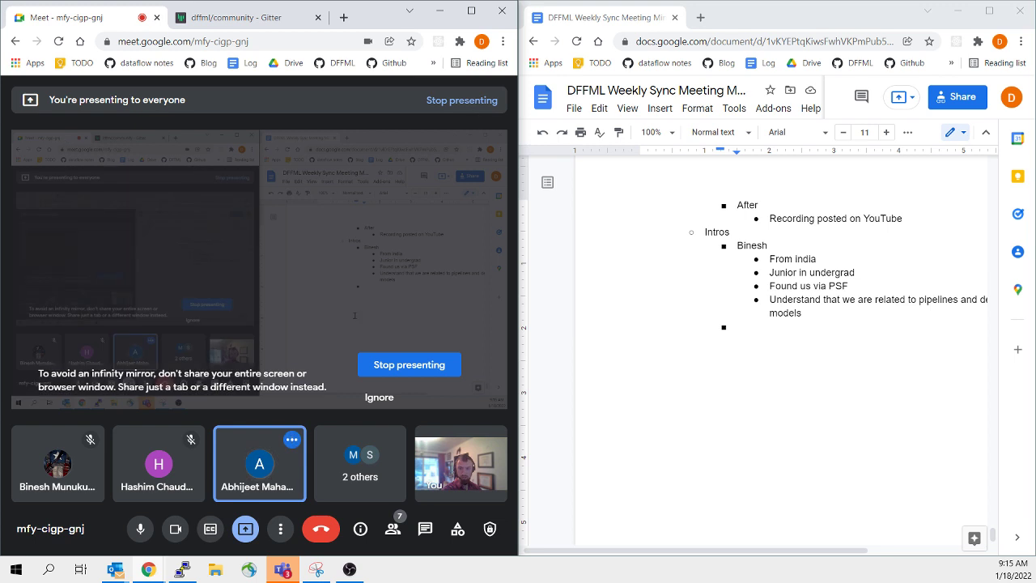
- Add the second attendee's name under Intros with sub-bullets 'From india' and 'In undergrad'
{"action": "left_click", "coordinate": [738, 326]}
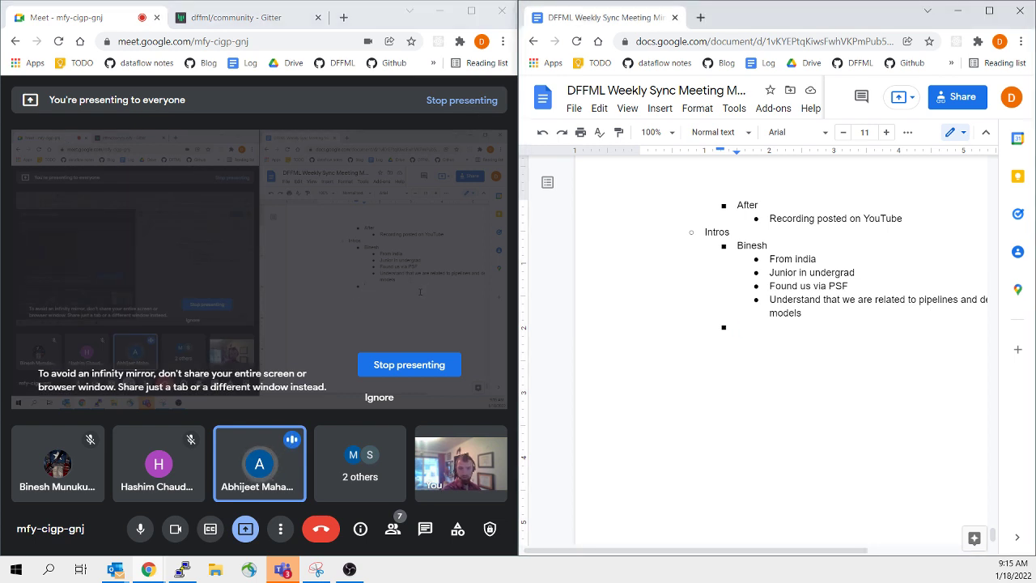
{"action": "type", "text": "Abhijeet"}
{"action": "key", "text": "Return"}
{"action": "key", "text": "Tab"}
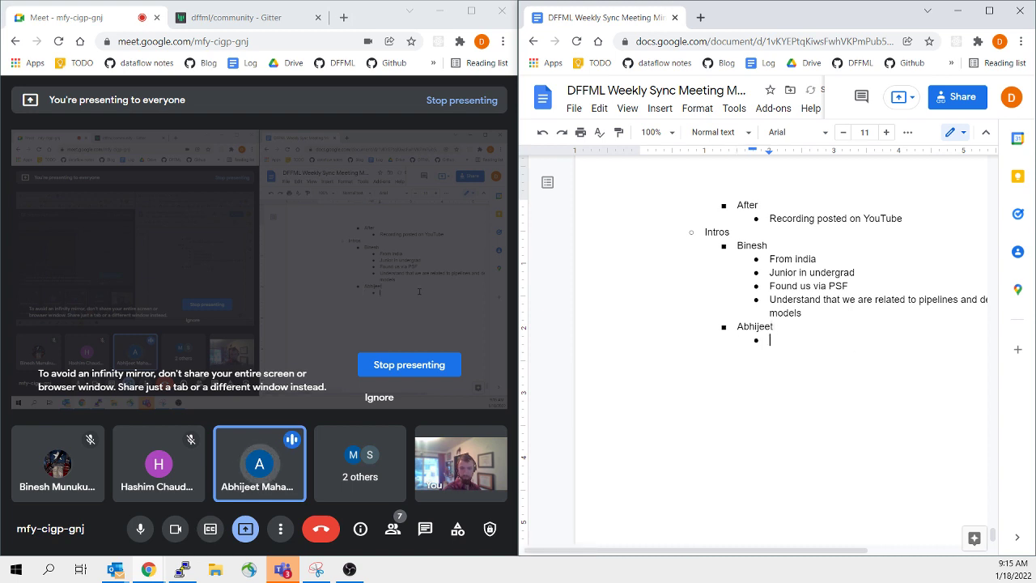
{"action": "type", "text": "From india"}
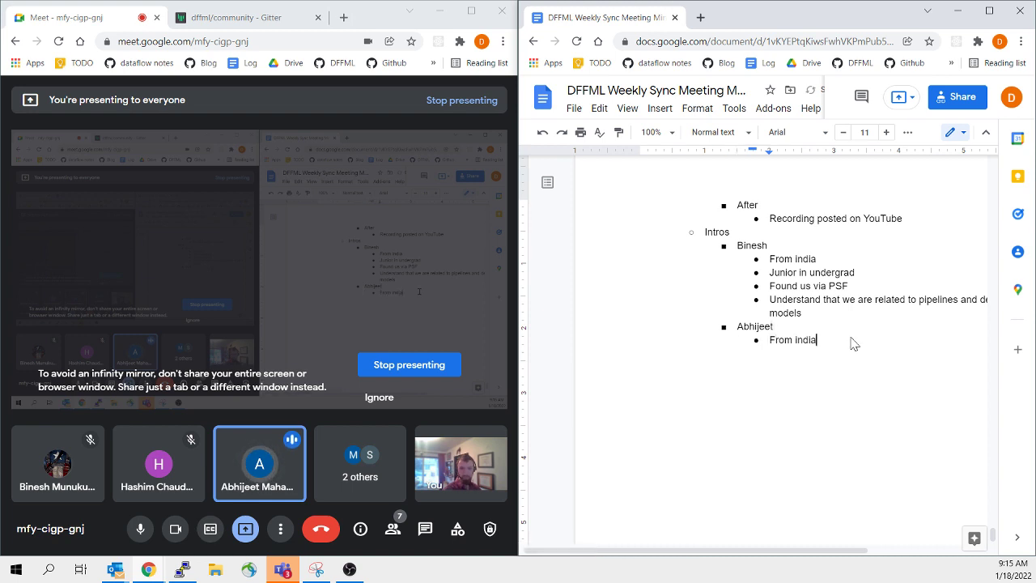
{"action": "key", "text": "Return"}
{"action": "type", "text": "In undergrad"}
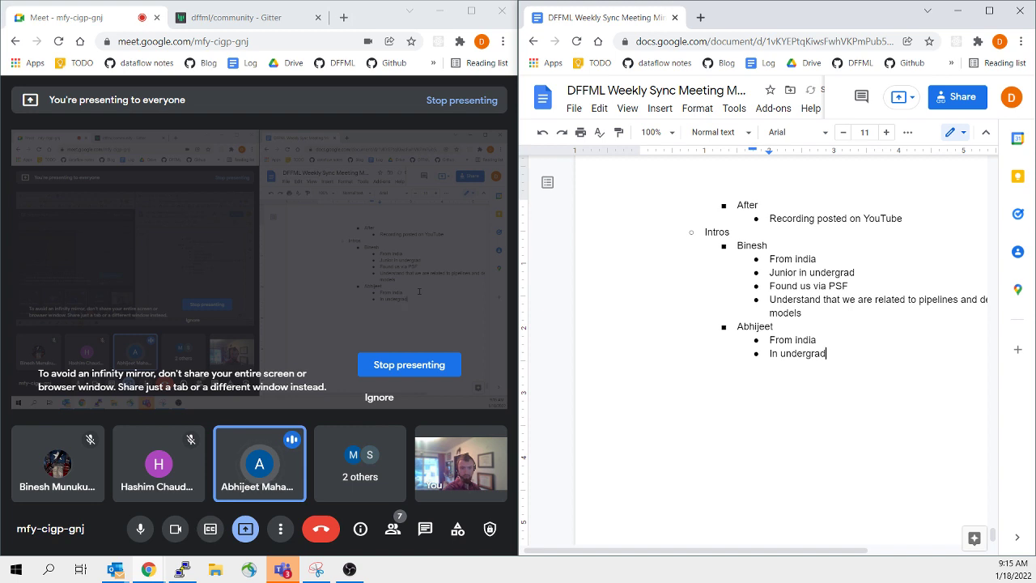
- Add a third sub-bullet: 'Has experiance with frontend and backend dev, django'
{"action": "key", "text": "Return"}
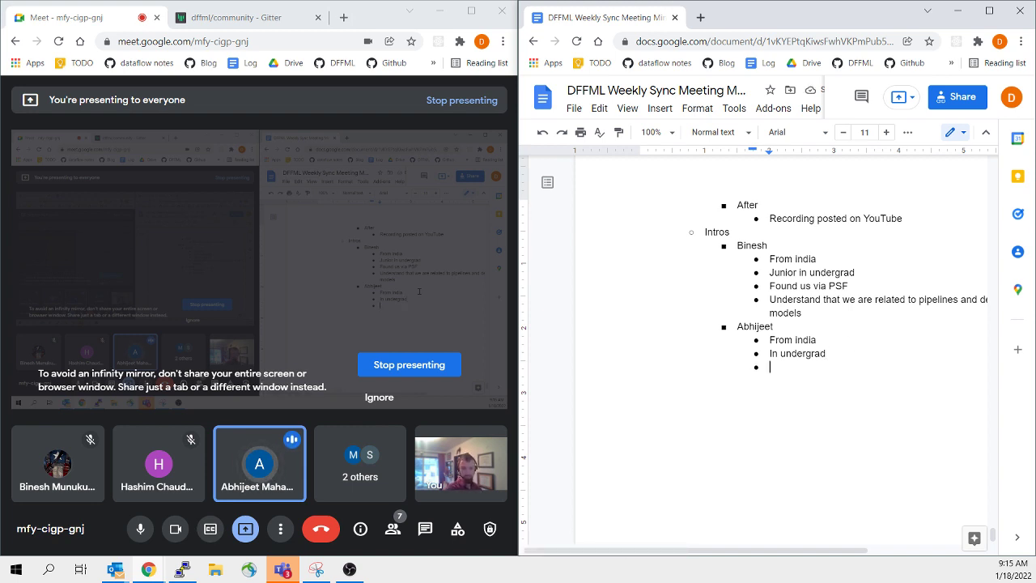
{"action": "type", "text": "AI"}
{"action": "key", "text": "BackSpace"}
{"action": "key", "text": "BackSpace"}
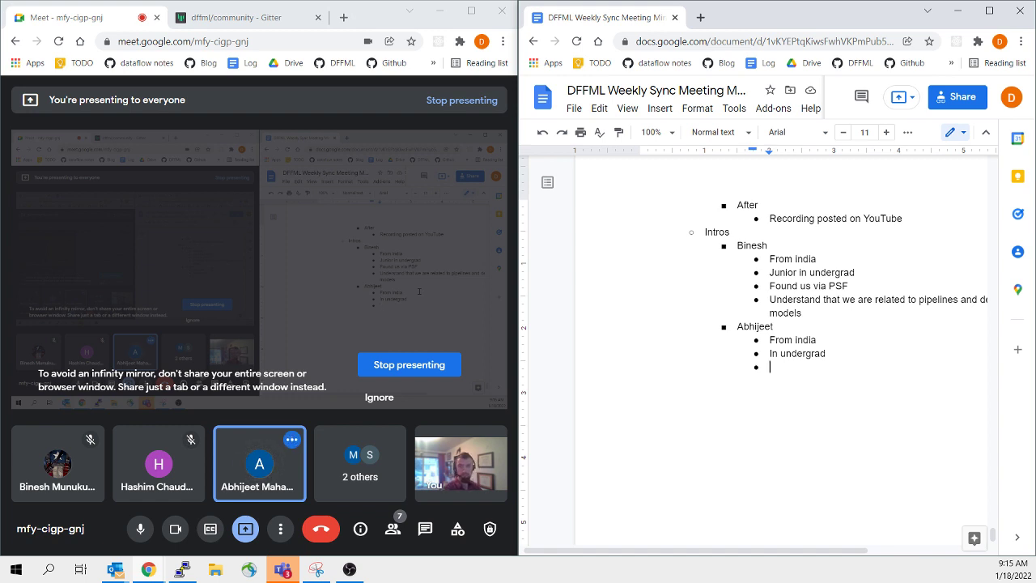
{"action": "type", "text": "Web"}
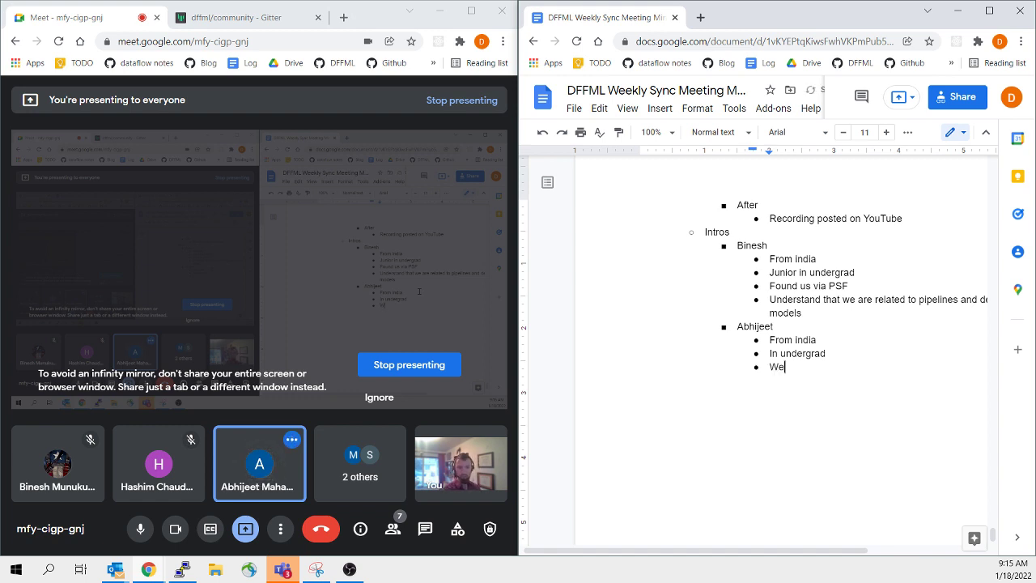
{"action": "key", "text": "BackSpace"}
{"action": "key", "text": "BackSpace"}
{"action": "key", "text": "BackSpace"}
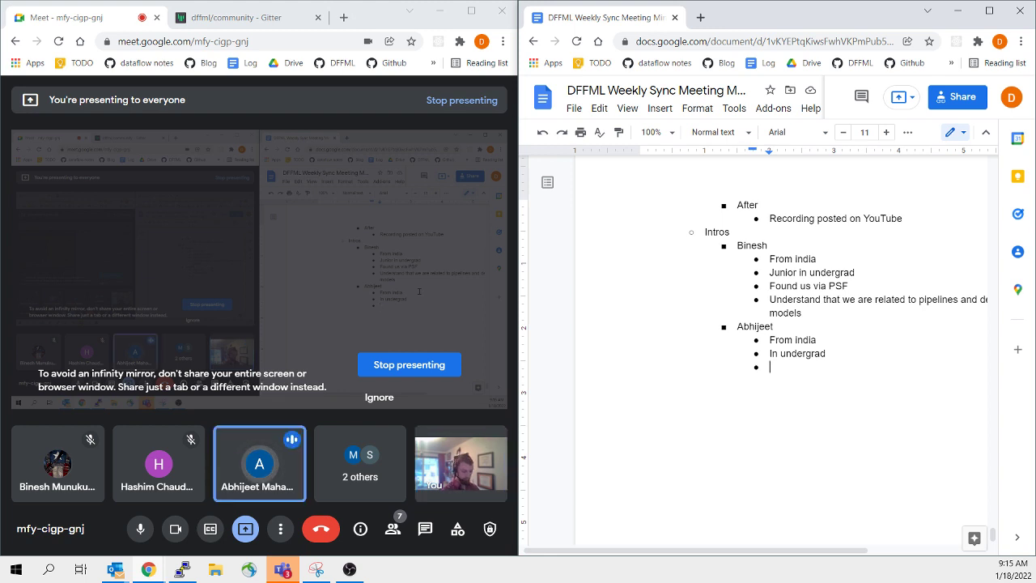
{"action": "type", "text": "H"}
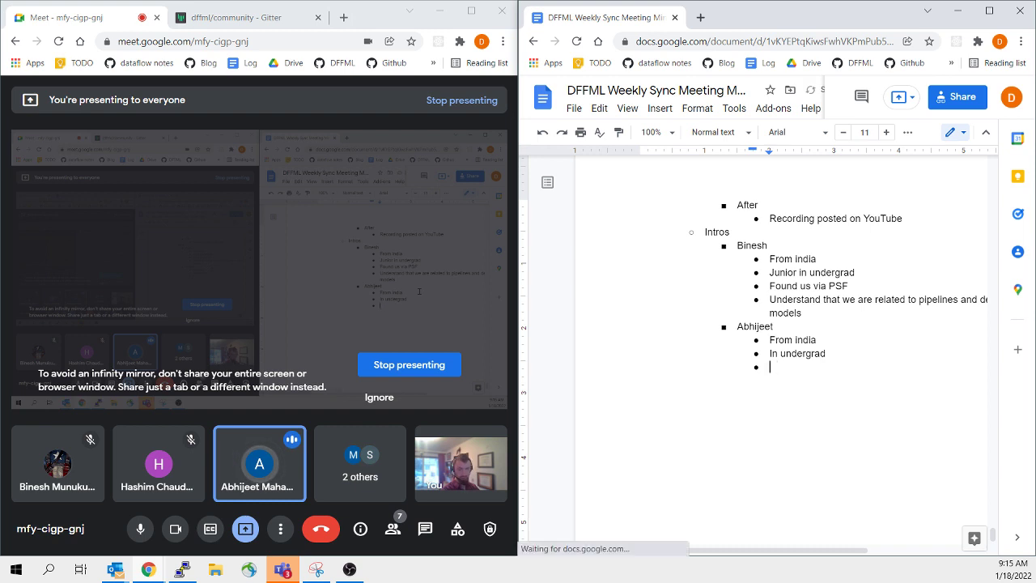
{"action": "key", "text": "BackSpace"}
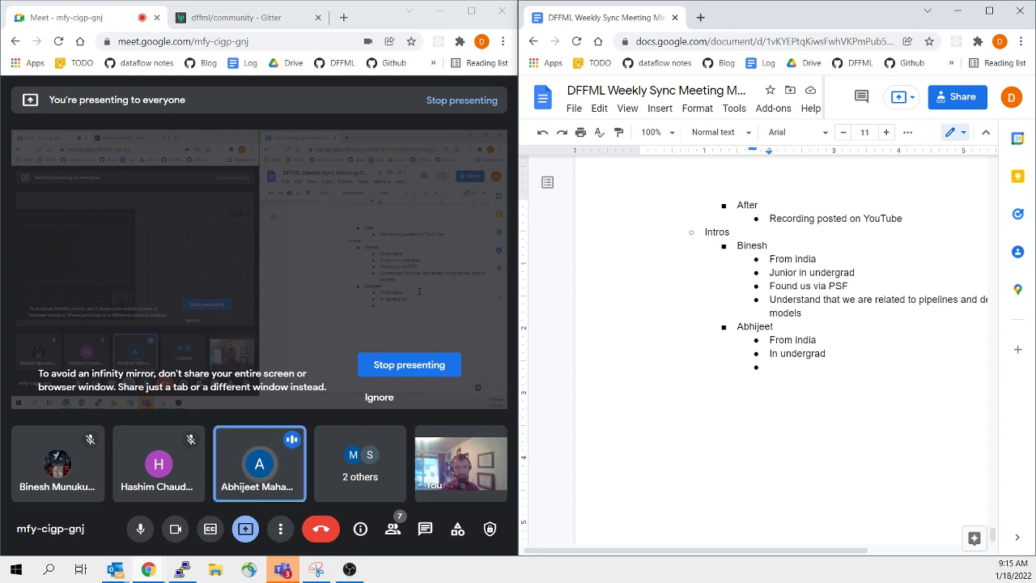
{"action": "type", "text": "Ha"}
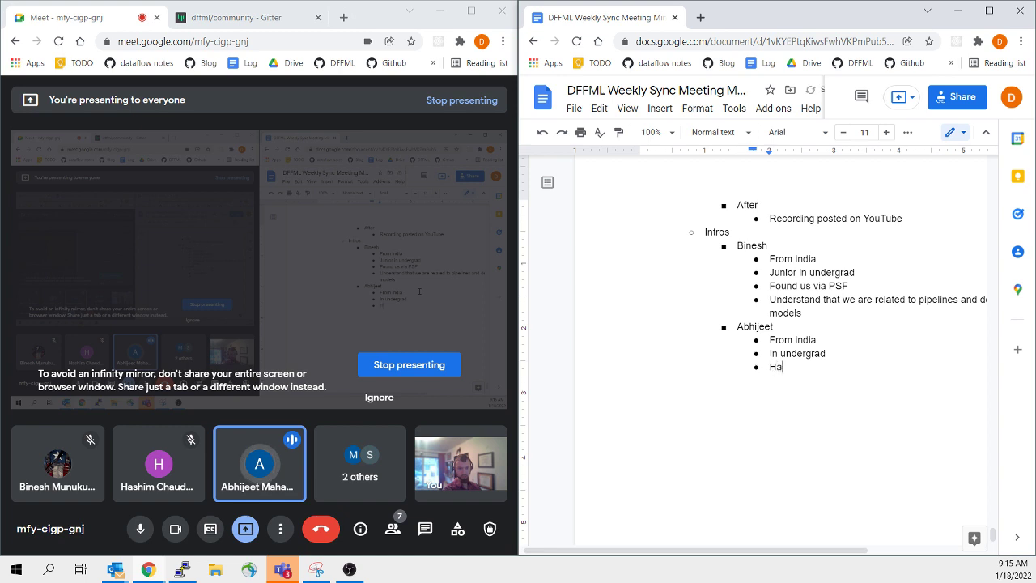
{"action": "type", "text": "s experiance with frontend and backend dev"}
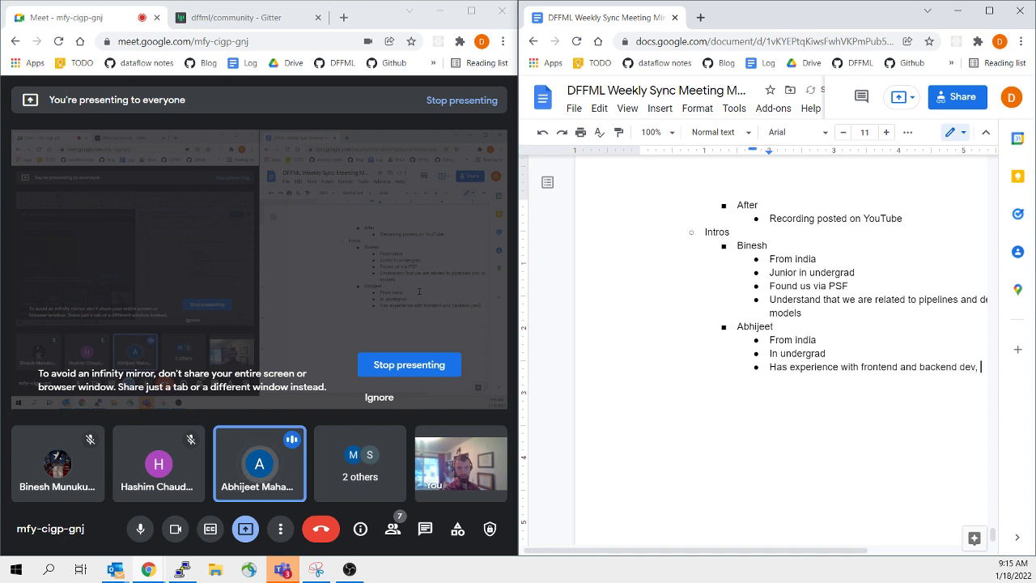
{"action": "type", "text": ", django"}
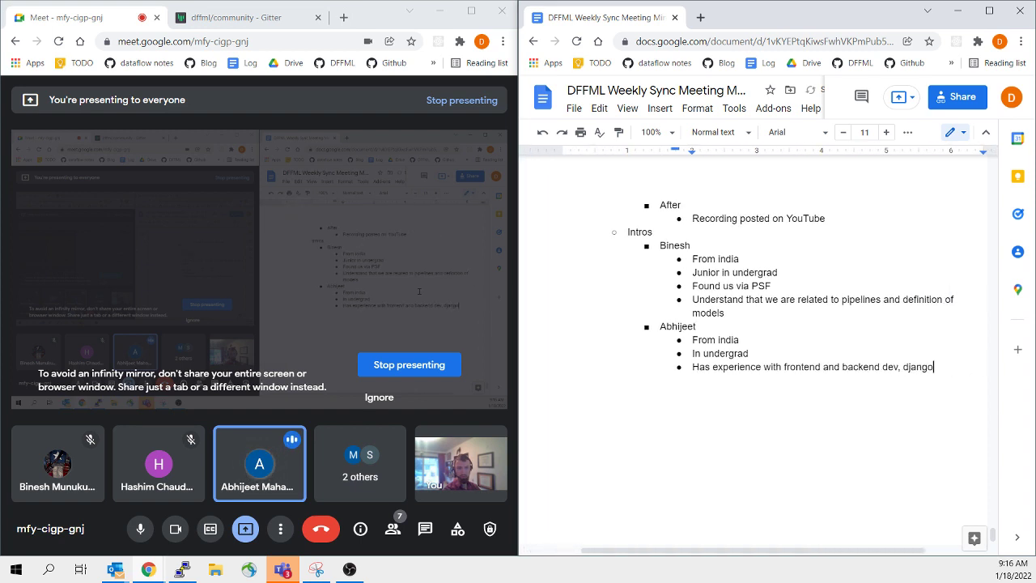
- Append ', react' to the end of the experience bullet
{"action": "key", "text": "Return"}
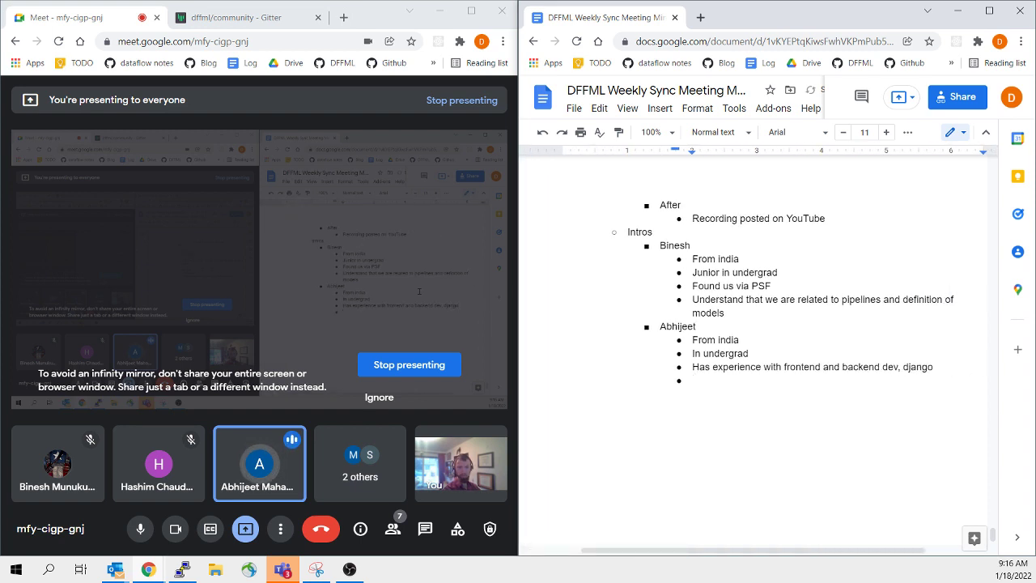
{"action": "key", "text": "Up"}
{"action": "key", "text": "End"}
{"action": "type", "text": ", react"}
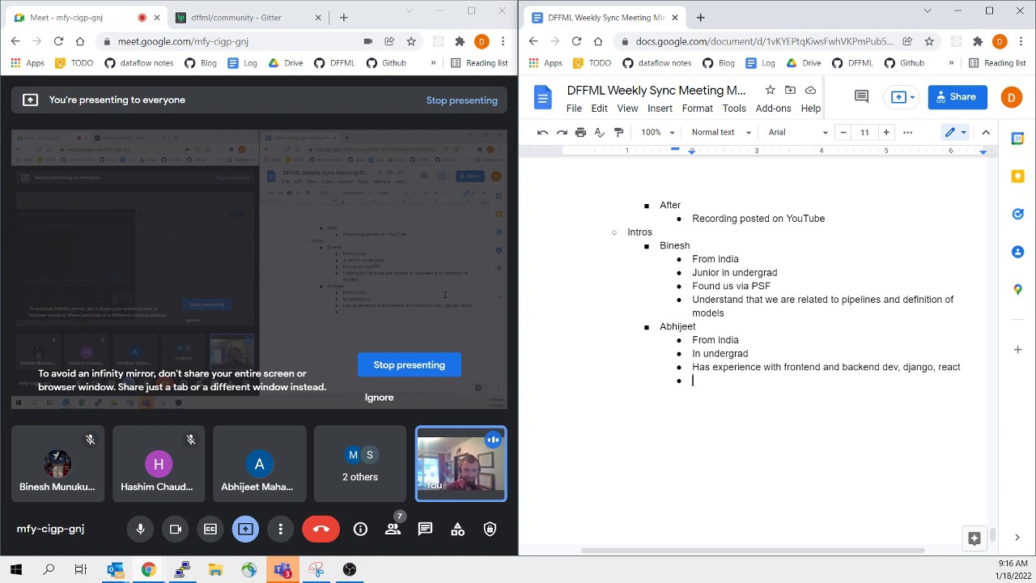
- Add ', svelte' after react, correcting the 'svelt' misspelling with the spell-check suggestion
{"action": "left_click", "coordinate": [963, 367]}
{"action": "key", "text": "Down"}
{"action": "type", "text": ", "}
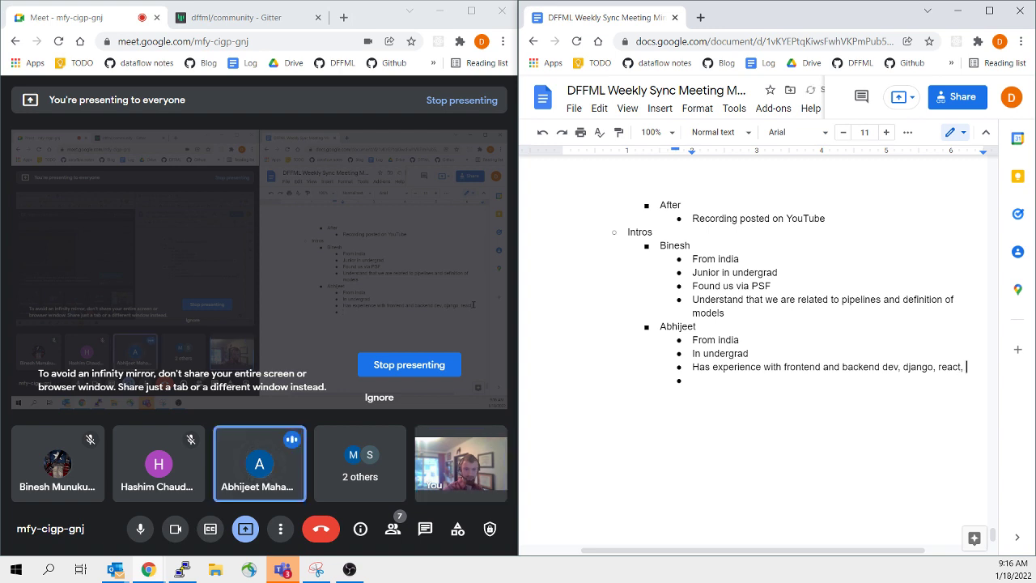
{"action": "type", "text": "sv"}
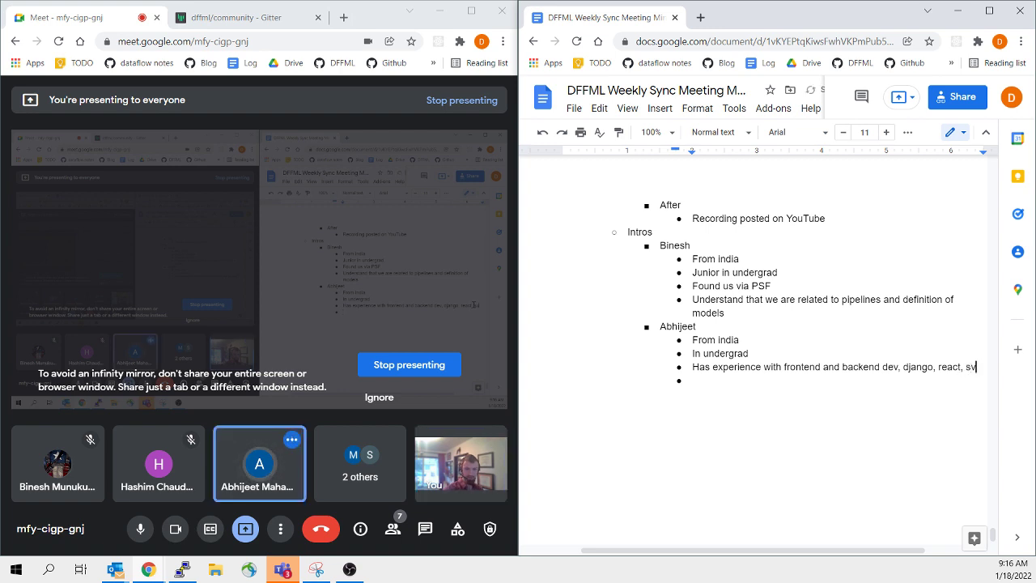
{"action": "type", "text": "elt"}
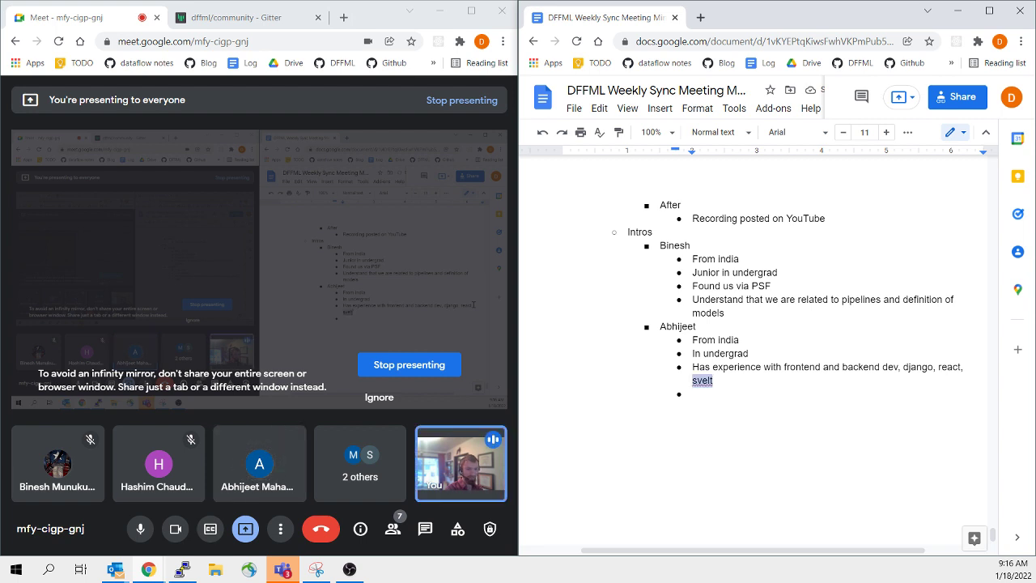
{"action": "left_click", "coordinate": [702, 380]}
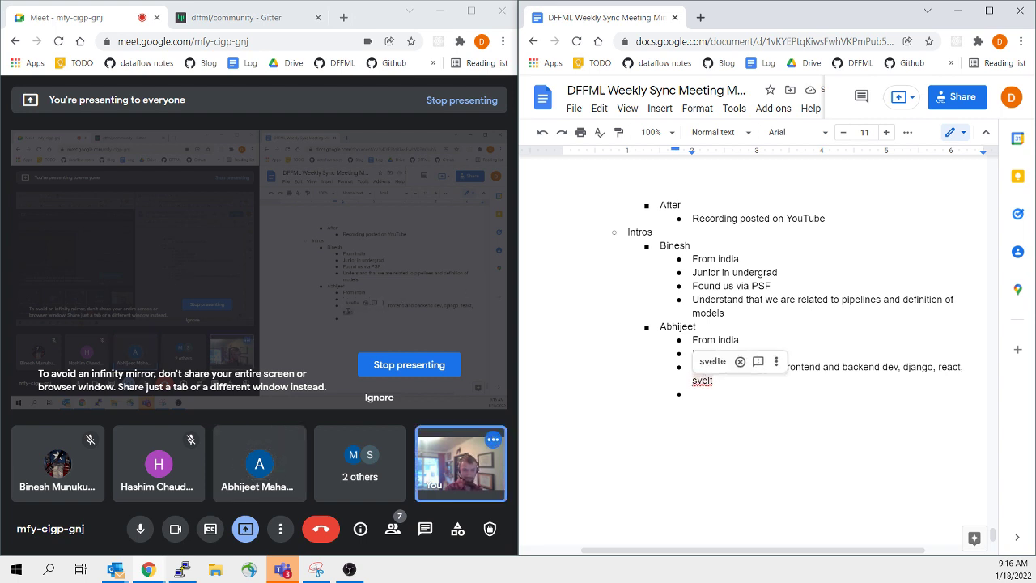
{"action": "left_click", "coordinate": [712, 361]}
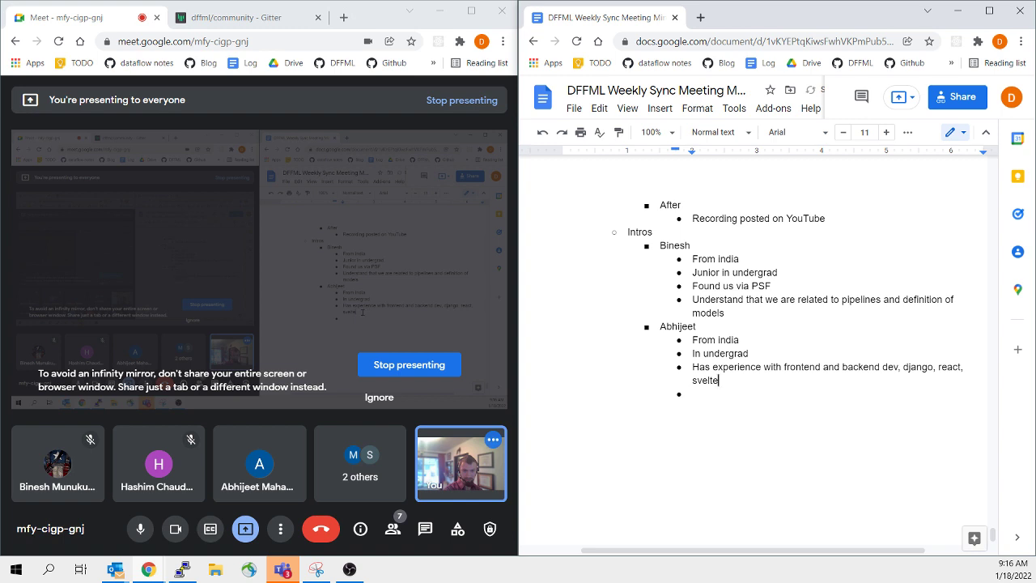
{"action": "left_click", "coordinate": [693, 394]}
{"action": "key", "text": "shift+Up"}
{"action": "key", "text": "shift+Down"}
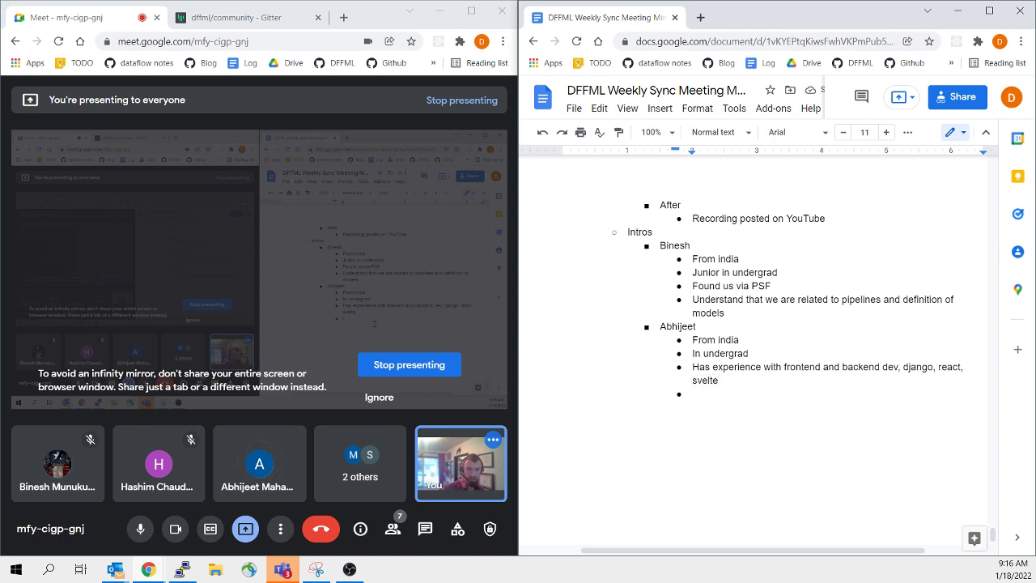
{"action": "left_click", "coordinate": [771, 313]}
- Add a bullet for the first attendee reading 'C, C++ language, Python,'
{"action": "key", "text": "Return"}
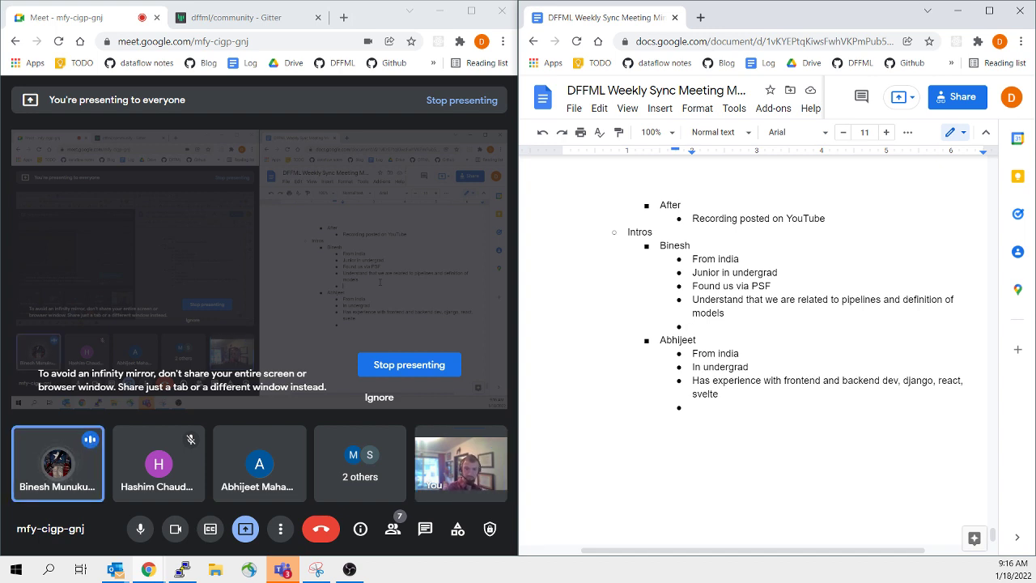
{"action": "type", "text": "C languages"}
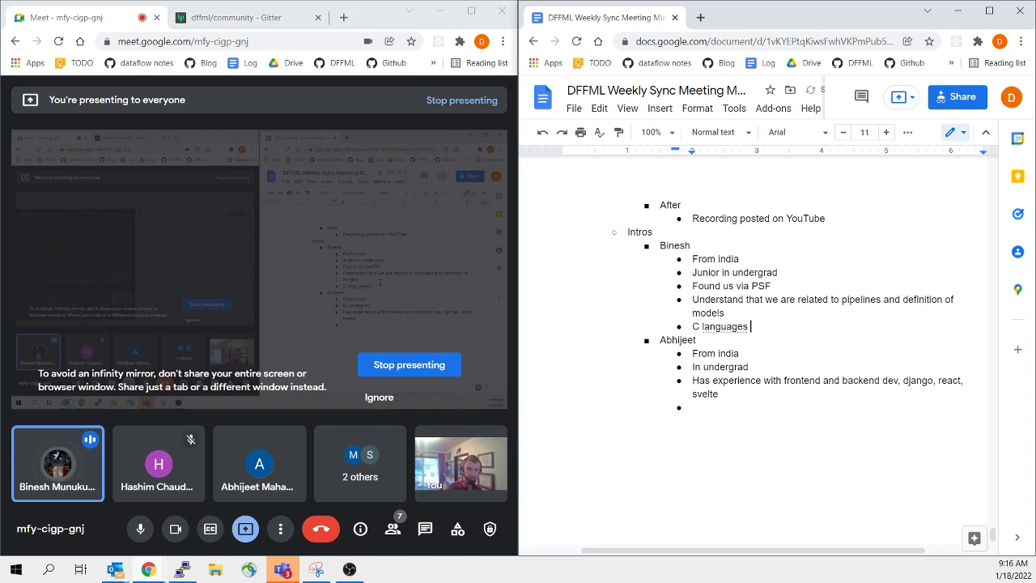
{"action": "key", "text": "BackSpace"}
{"action": "key", "text": "BackSpace"}
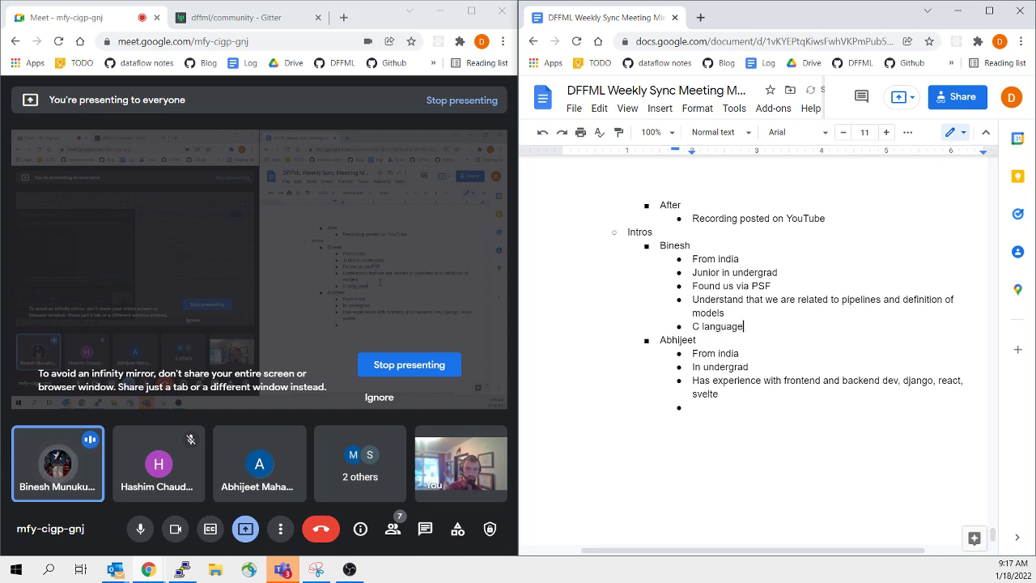
{"action": "left_click", "coordinate": [701, 327]}
{"action": "type", "text": ", C"}
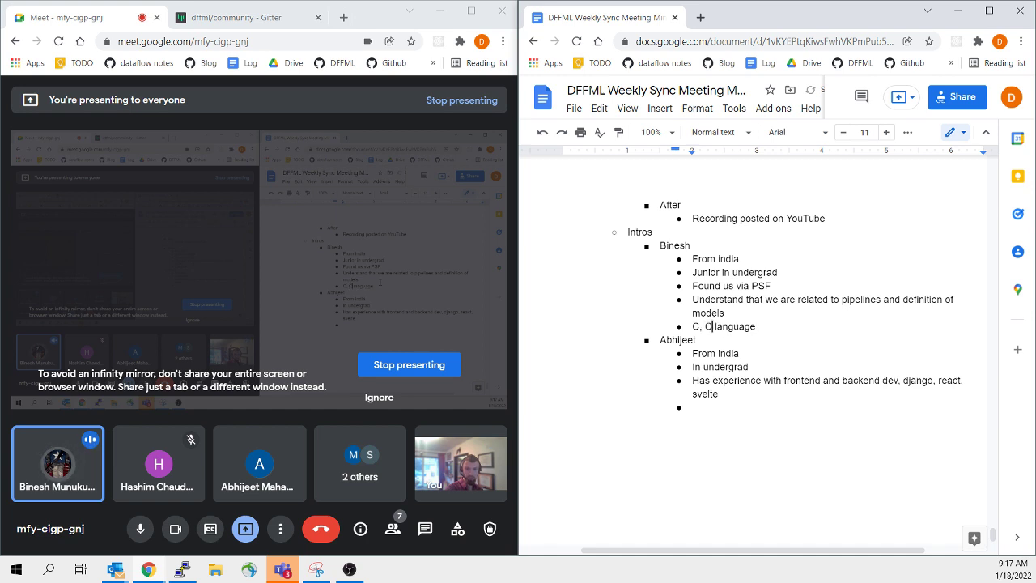
{"action": "type", "text": "+"}
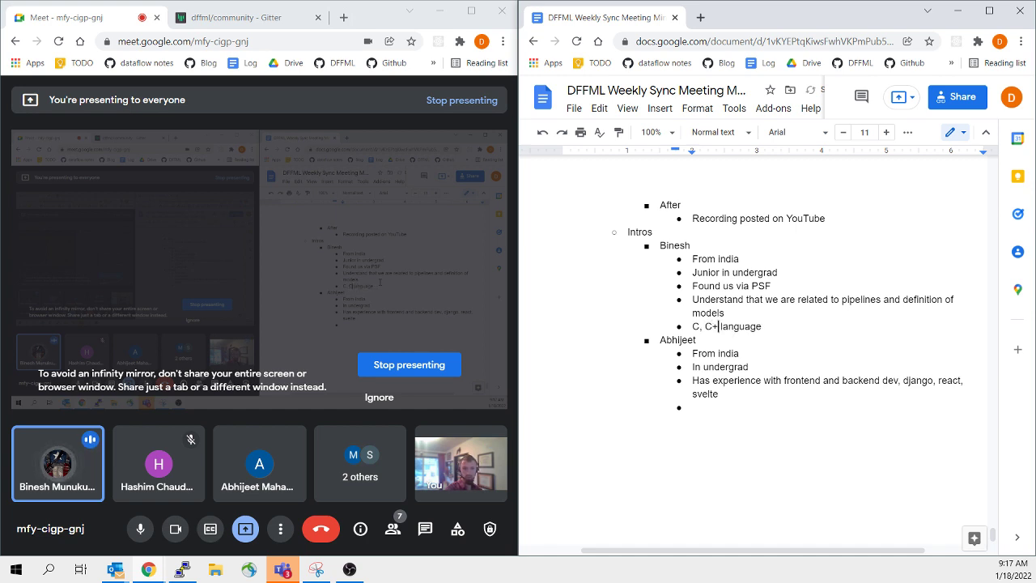
{"action": "type", "text": "+"}
{"action": "key", "text": "End"}
{"action": "type", "text": ", Python,"}
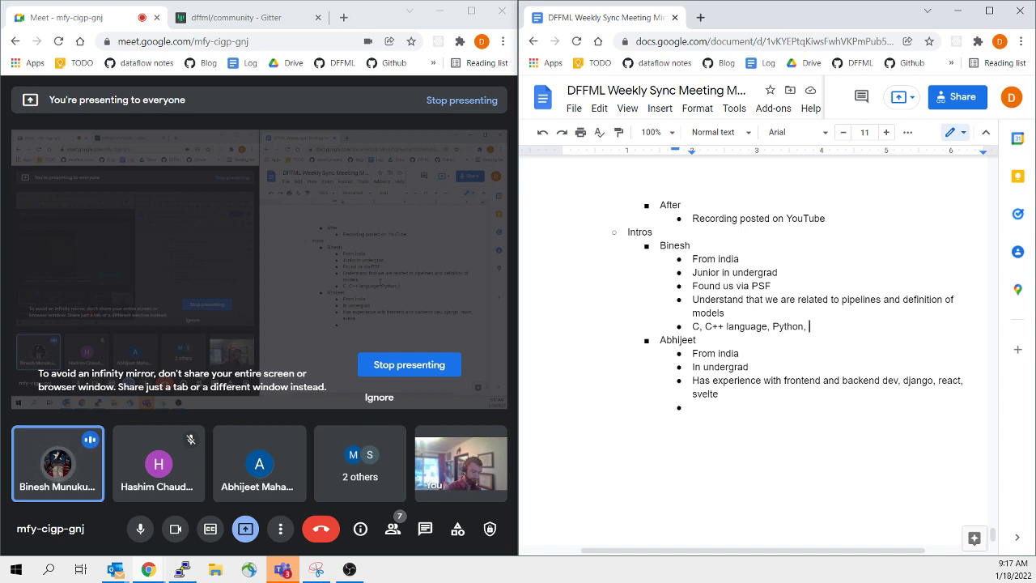
- Continue the bullet with 'django, has done some ML stuff before, recommendation system'
{"action": "type", "text": "django,"}
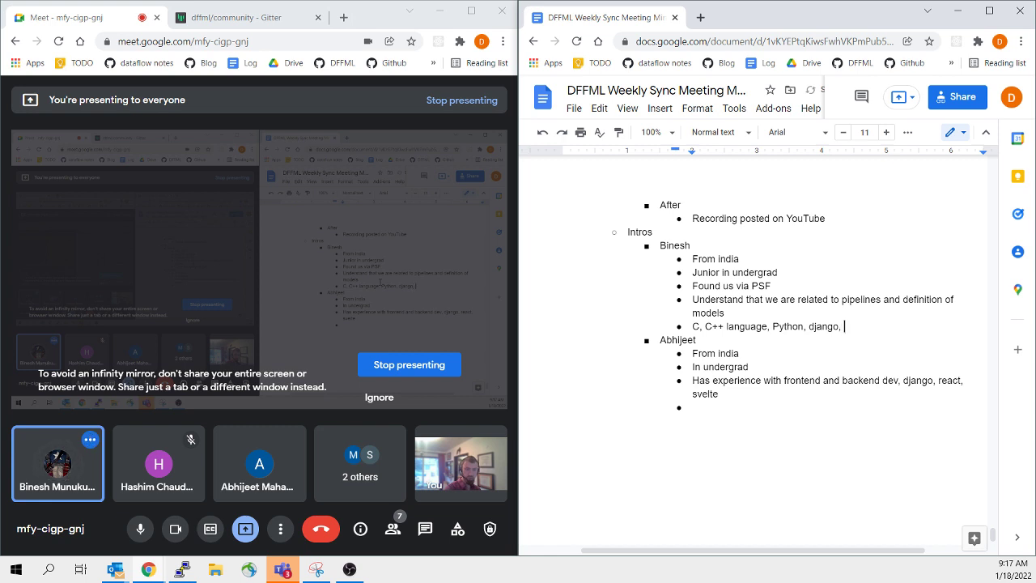
{"action": "type", "text": " M"}
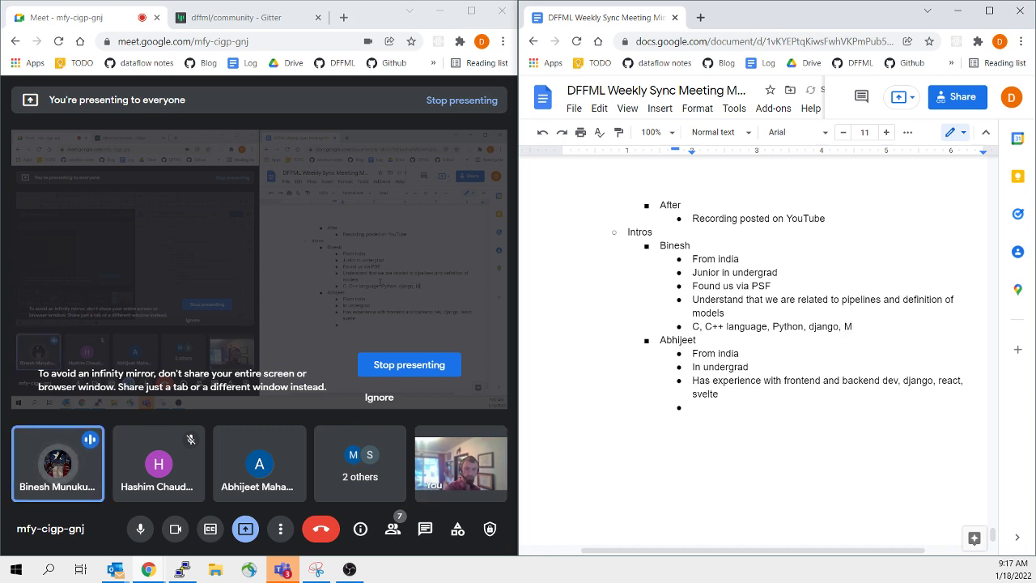
{"action": "key", "text": "BackSpace"}
{"action": "type", "text": "M"}
{"action": "key", "text": "BackSpace"}
{"action": "type", "text": "has done some"}
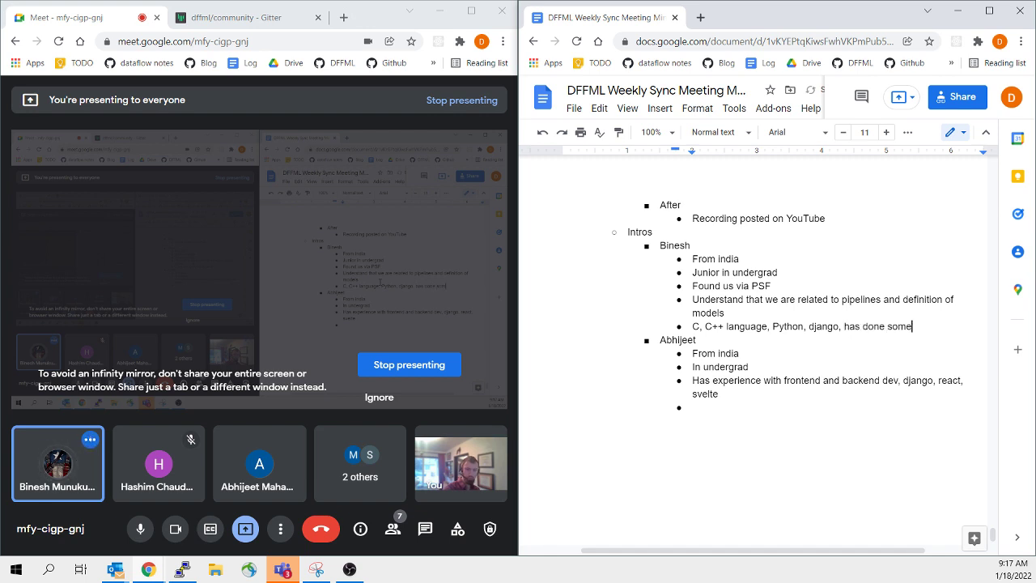
{"action": "type", "text": " ML stuff before"}
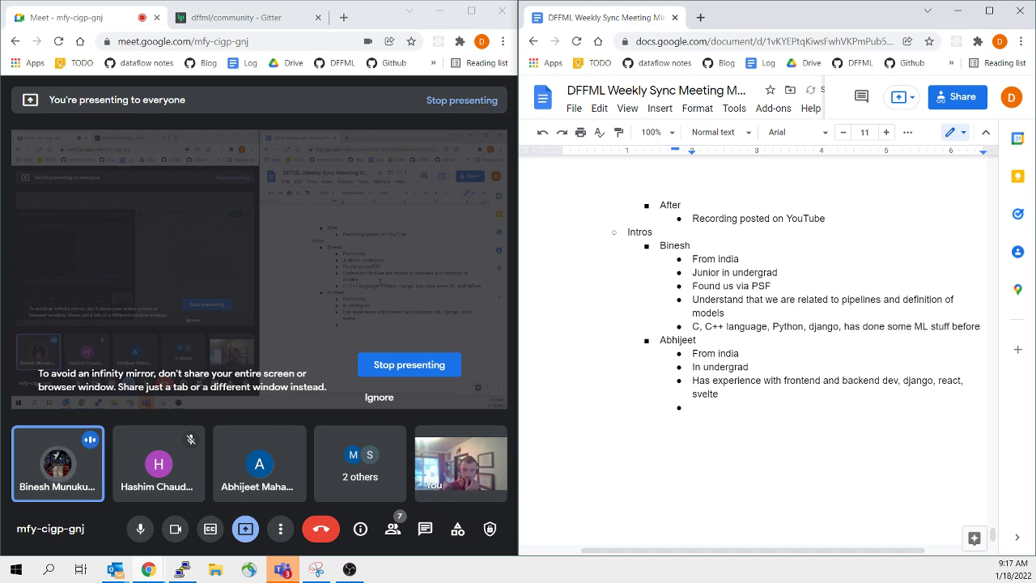
{"action": "type", "text": ", "}
{"action": "type", "text": "recommenda"}
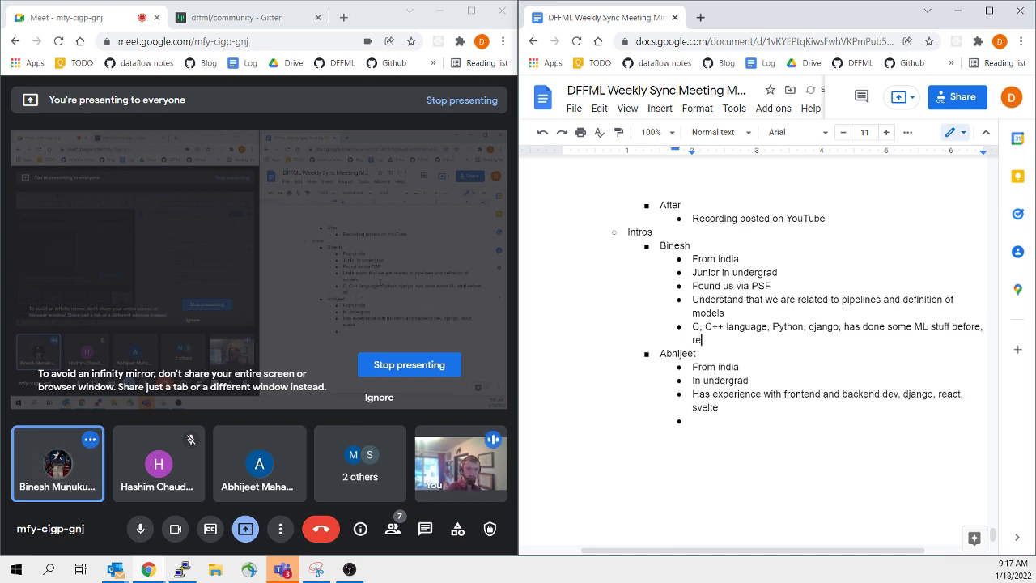
{"action": "type", "text": "tion system"}
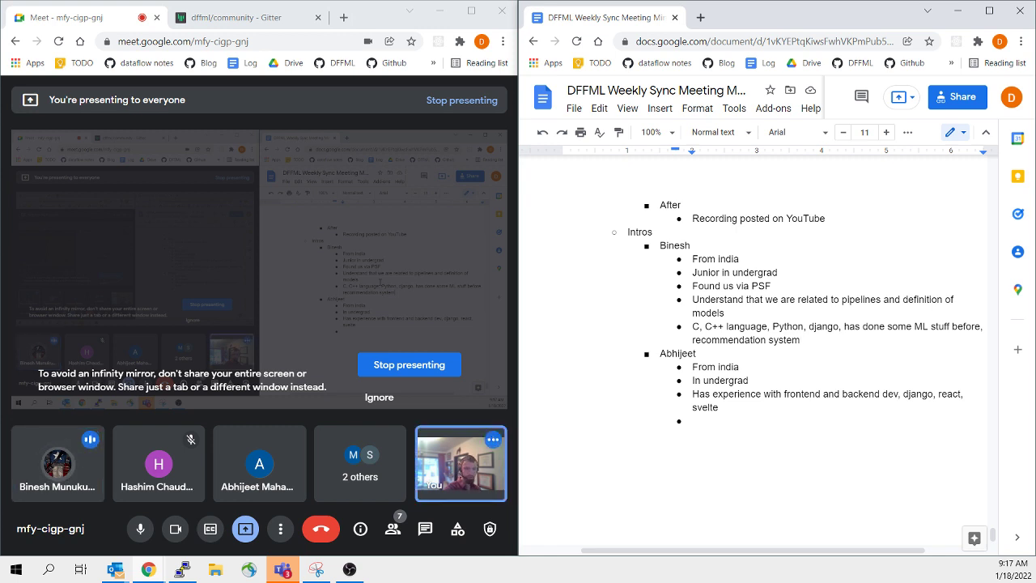
- Outdent the empty bullet below the svelte line to the attendee level
{"action": "left_click", "coordinate": [802, 394]}
{"action": "key", "text": "Down"}
{"action": "key", "text": "Down"}
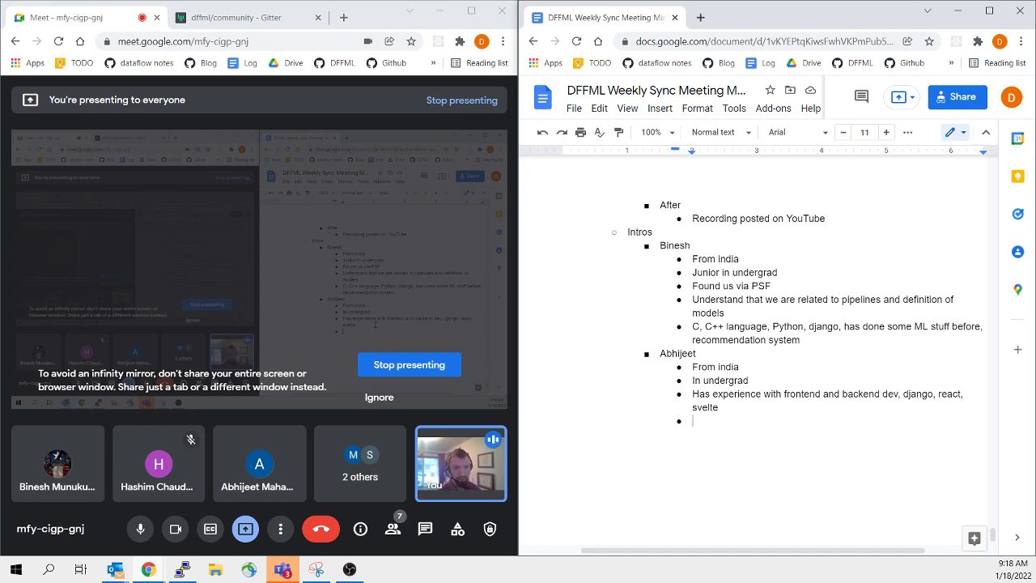
{"action": "left_click_drag", "start_coordinate": [781, 393], "coordinate": [874, 394]}
{"action": "left_click", "coordinate": [874, 394]}
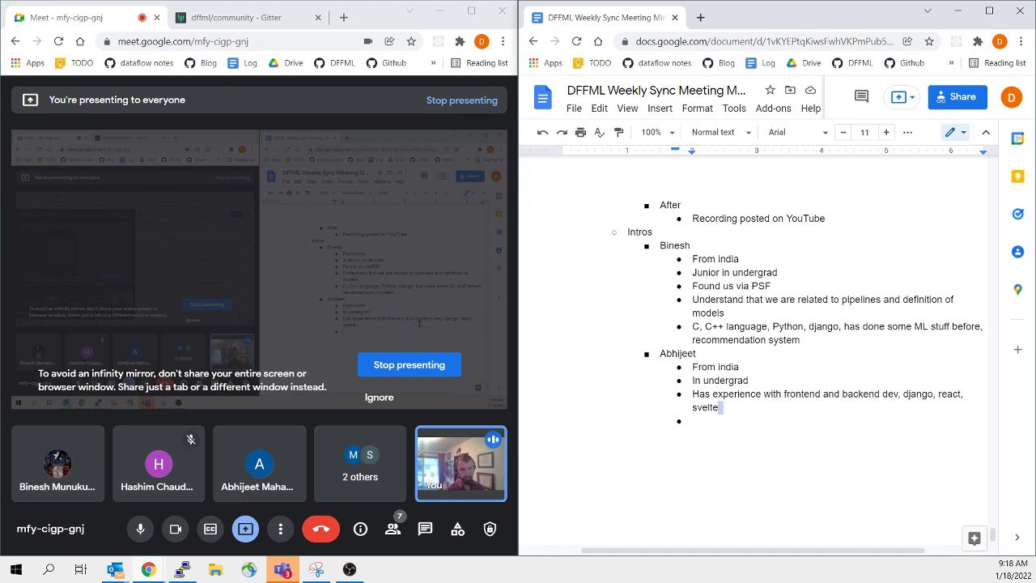
{"action": "left_click", "coordinate": [860, 426]}
{"action": "key", "text": "shift+Tab"}
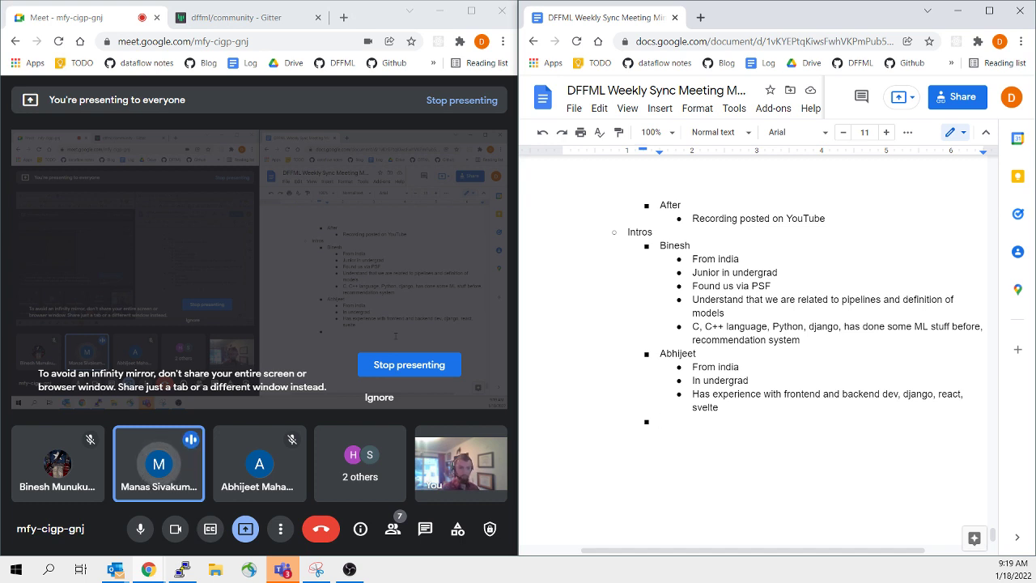
- Add the third attendee's name with sub-bullets 'From india' and 'Junior in undergrad'
{"action": "type", "text": "Manas"}
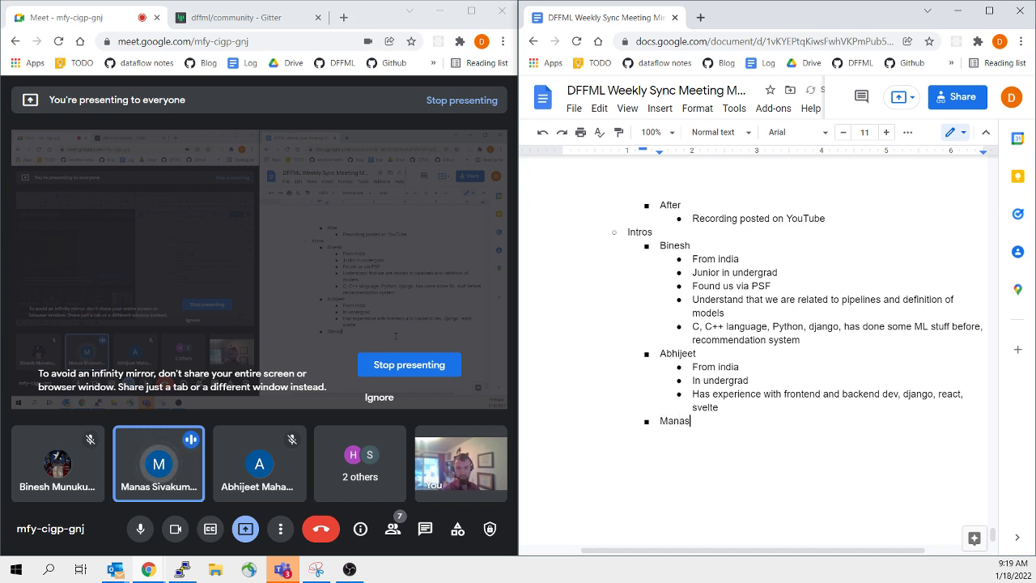
{"action": "key", "text": "Return"}
{"action": "key", "text": "Tab"}
{"action": "type", "text": "Juni"}
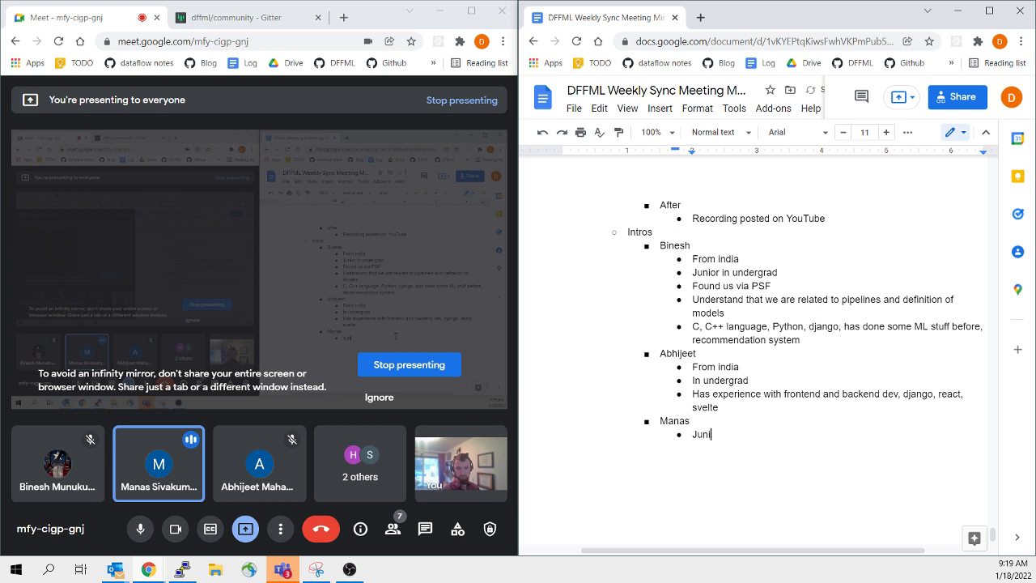
{"action": "type", "text": "or in unde"}
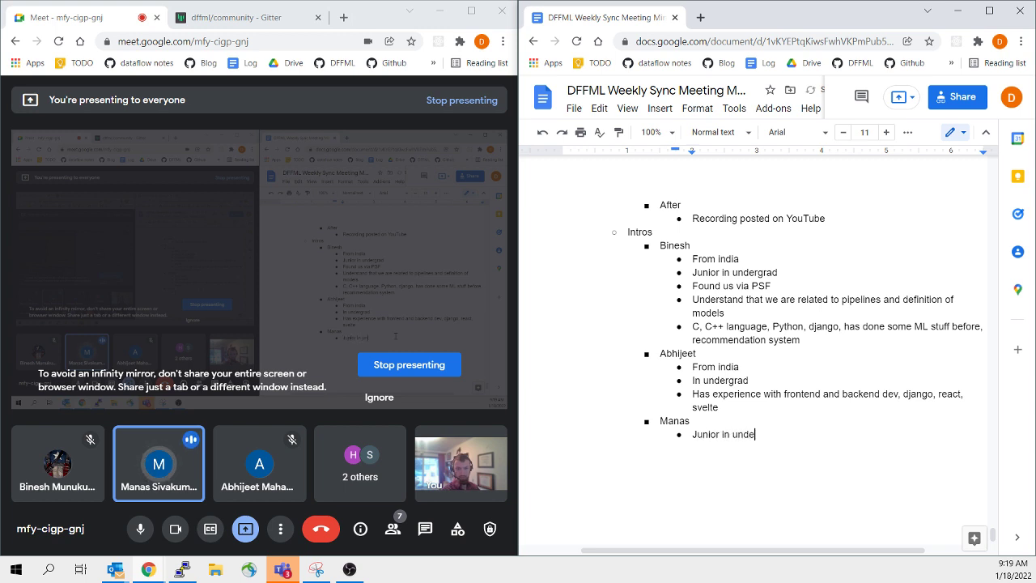
{"action": "type", "text": "rgrad"}
{"action": "key", "text": "Return"}
{"action": "key", "text": "Up"}
{"action": "type", "text": "From "}
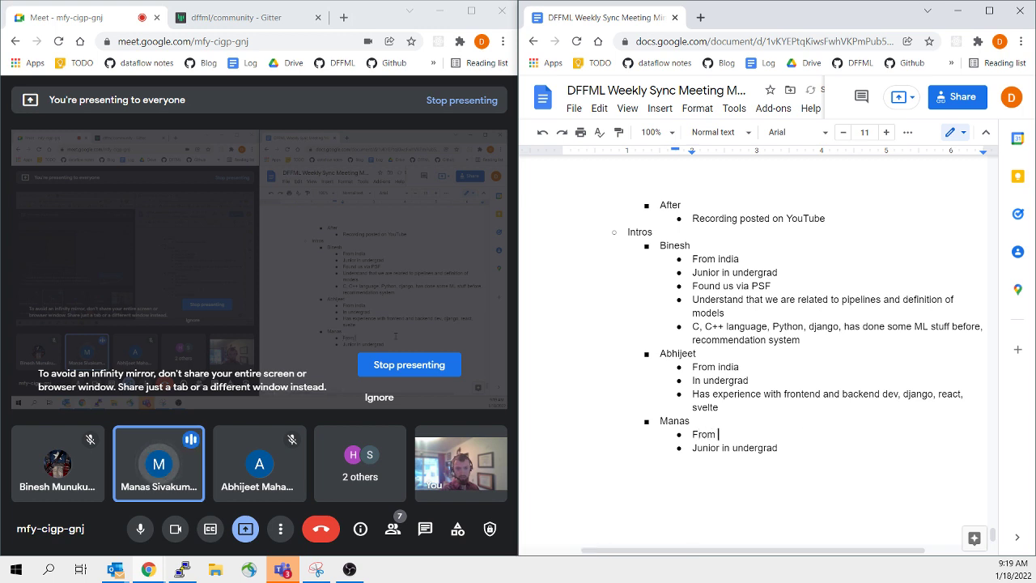
{"action": "type", "text": "india"}
- Add 'Curious about mission statement' with an indented sub-note that dataflows are directed graphs
{"action": "left_click", "coordinate": [778, 448]}
{"action": "type", "text": "Curious "}
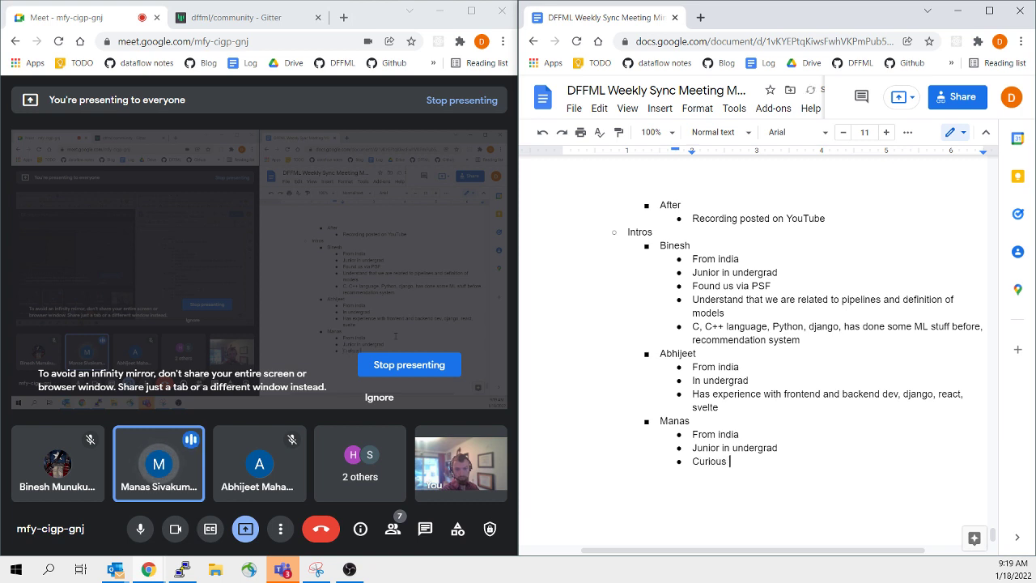
{"action": "type", "text": "about mission d"}
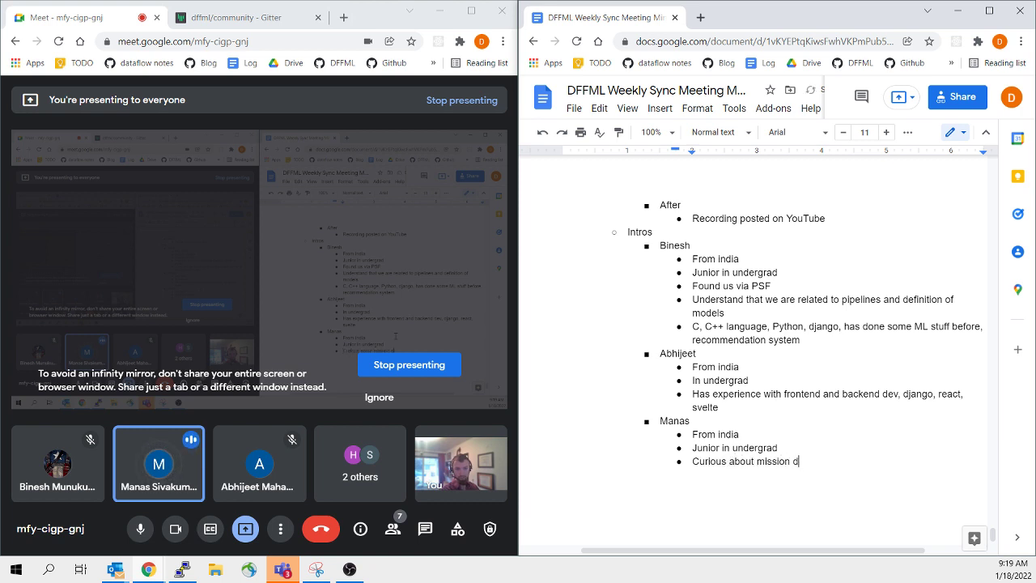
{"action": "key", "text": "BackSpace"}
{"action": "type", "text": "statement"}
{"action": "key", "text": "Return"}
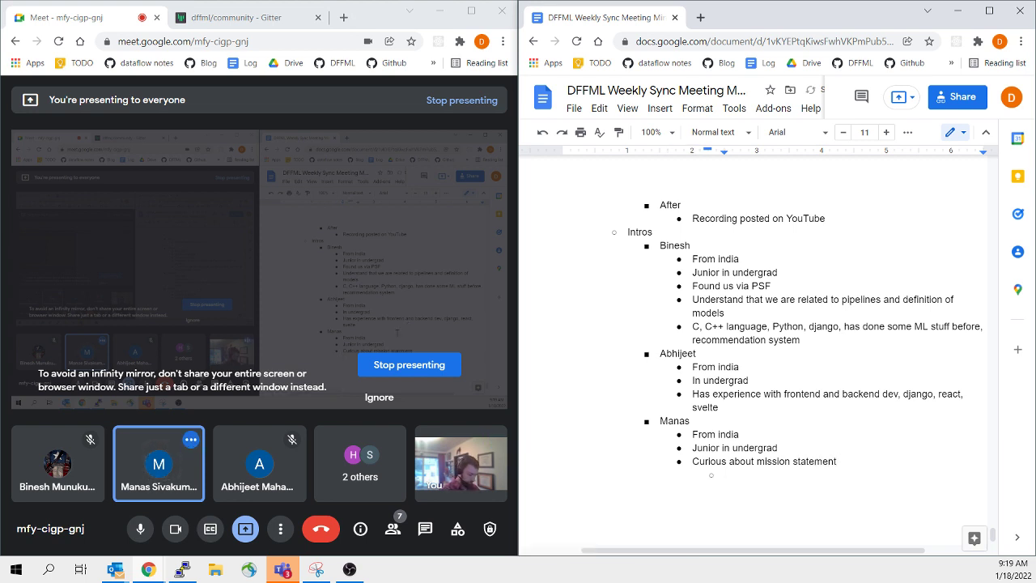
{"action": "key", "text": "Tab"}
{"action": "type", "text": "Heavily rel"}
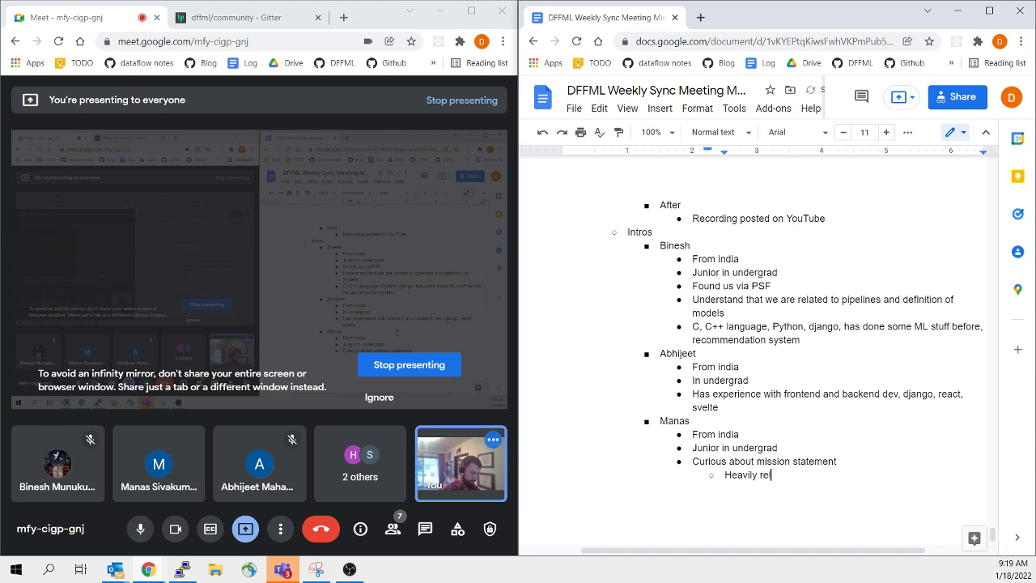
{"action": "type", "text": "y on dataflows with c"}
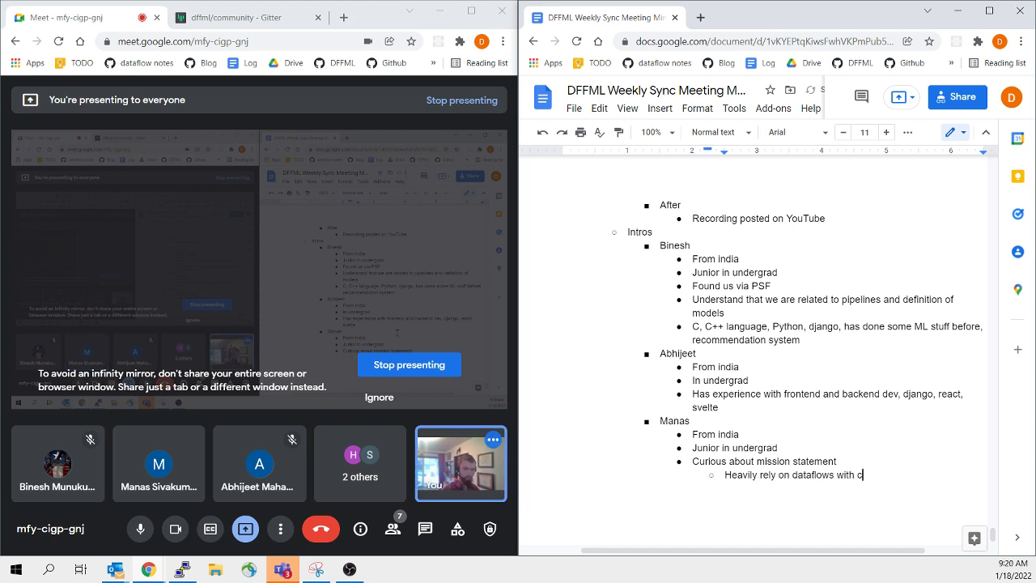
{"action": "key", "text": "BackSpace"}
{"action": "type", "text": "are dir"}
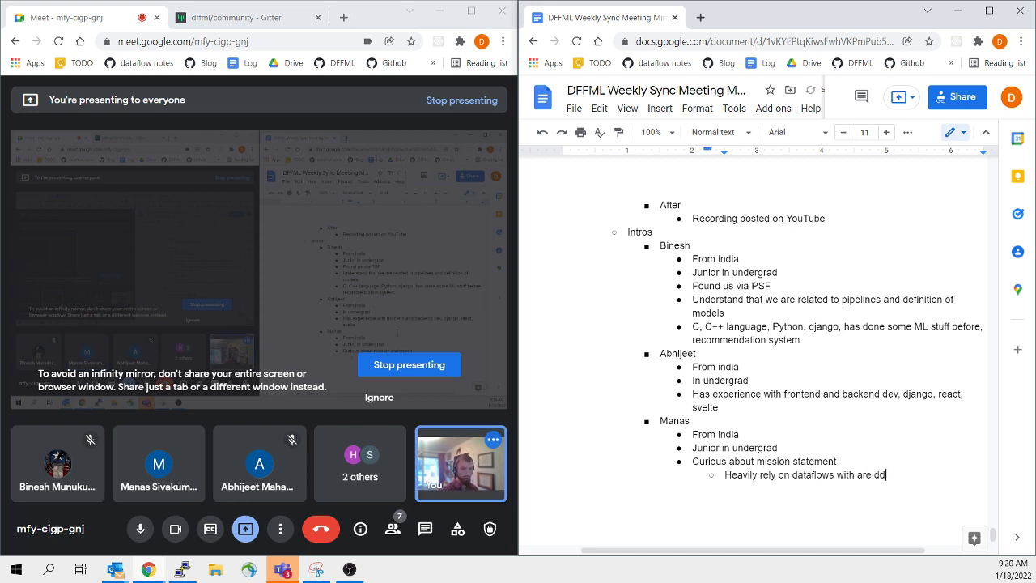
{"action": "type", "text": "ected graphs"}
{"action": "key", "text": "Return"}
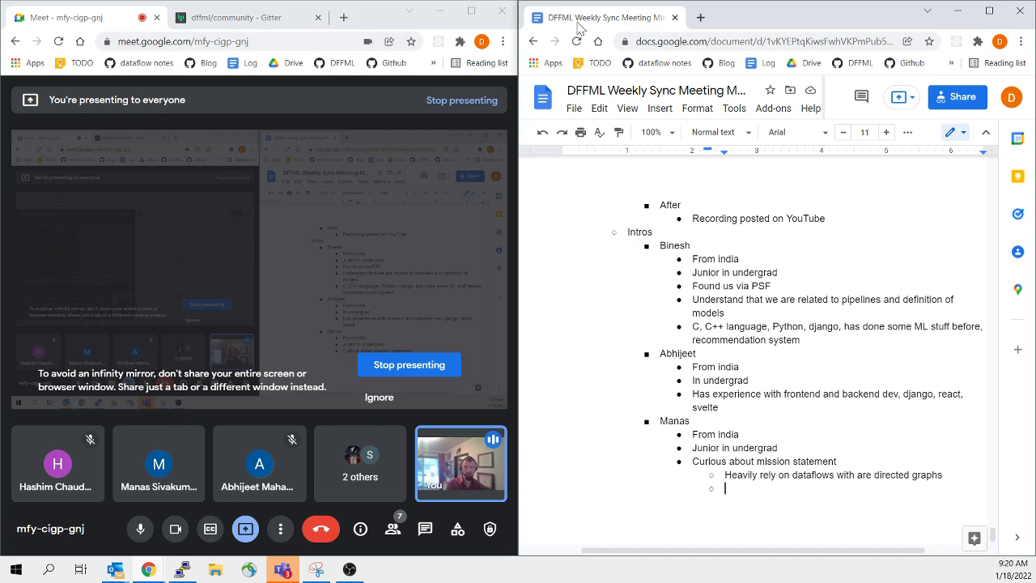
- Load the DFFML documentation in a new browser tab via 'intel'
{"action": "left_click", "coordinate": [701, 17]}
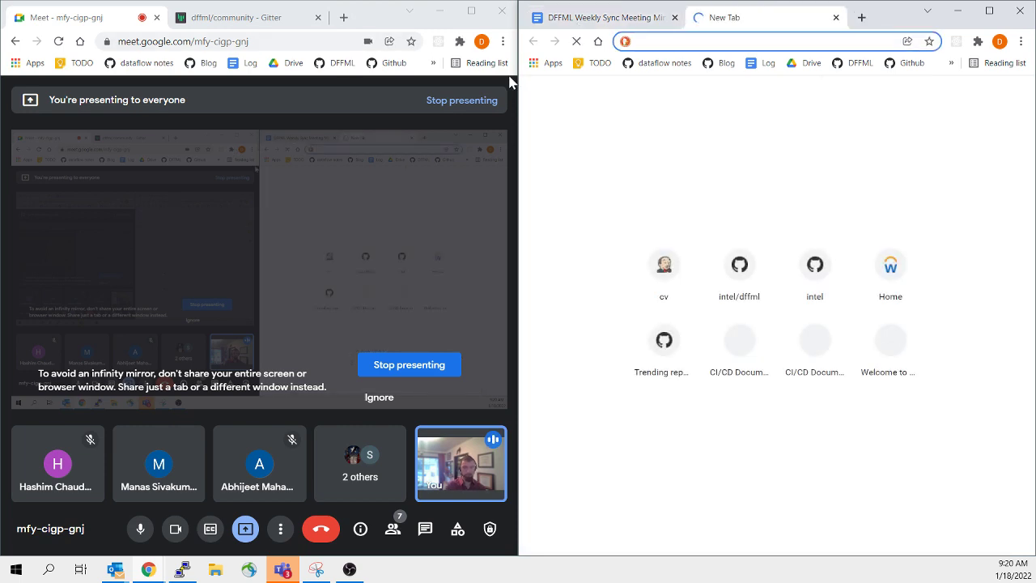
{"action": "type", "text": "intel"}
{"action": "key", "text": "Return"}
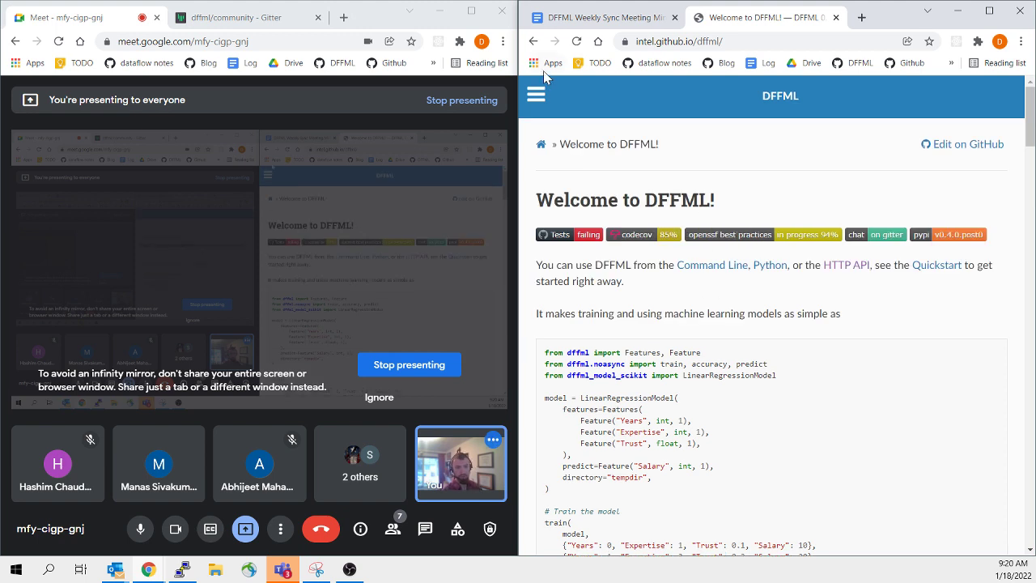
- Open the Examples page and jump to Automating Classification's Making a Prediction section
{"action": "left_click", "coordinate": [536, 96]}
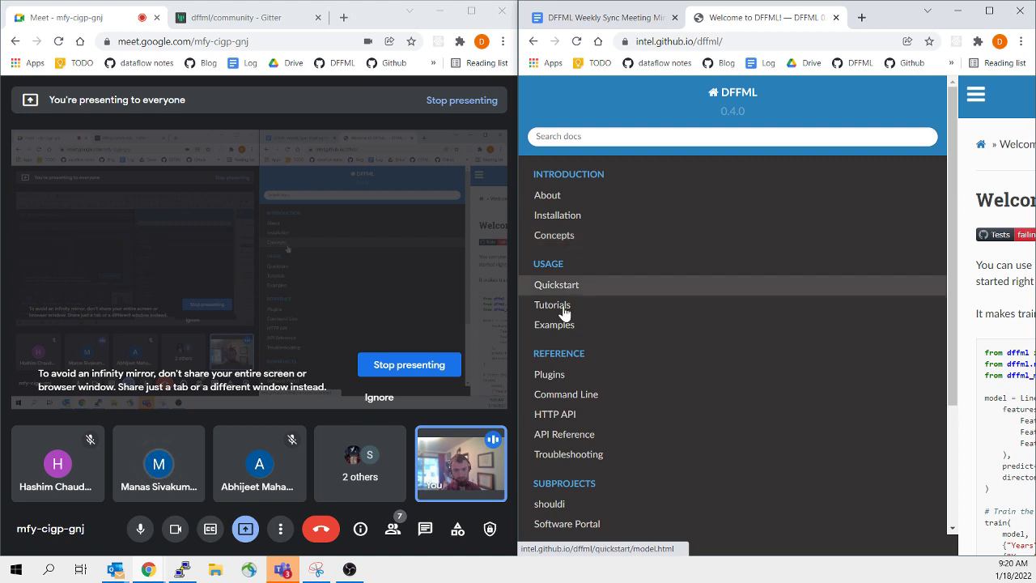
{"action": "left_click", "coordinate": [720, 330]}
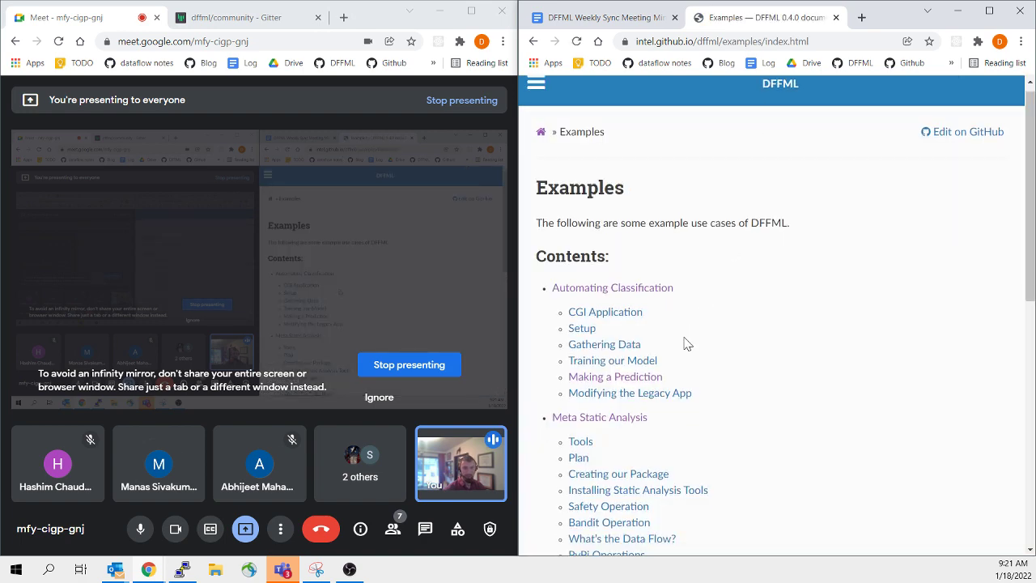
{"action": "scroll", "coordinate": [705, 356], "scroll_direction": "down", "scroll_amount": 4}
{"action": "scroll", "coordinate": [684, 328], "scroll_direction": "down", "scroll_amount": 3}
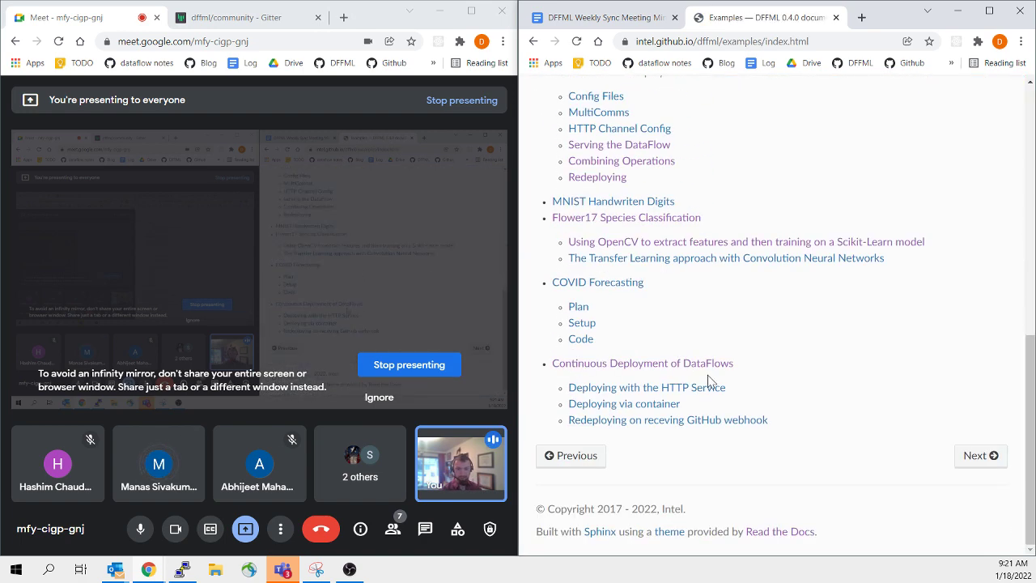
{"action": "scroll", "coordinate": [710, 377], "scroll_direction": "up", "scroll_amount": 2}
{"action": "scroll", "coordinate": [682, 491], "scroll_direction": "down", "scroll_amount": 2}
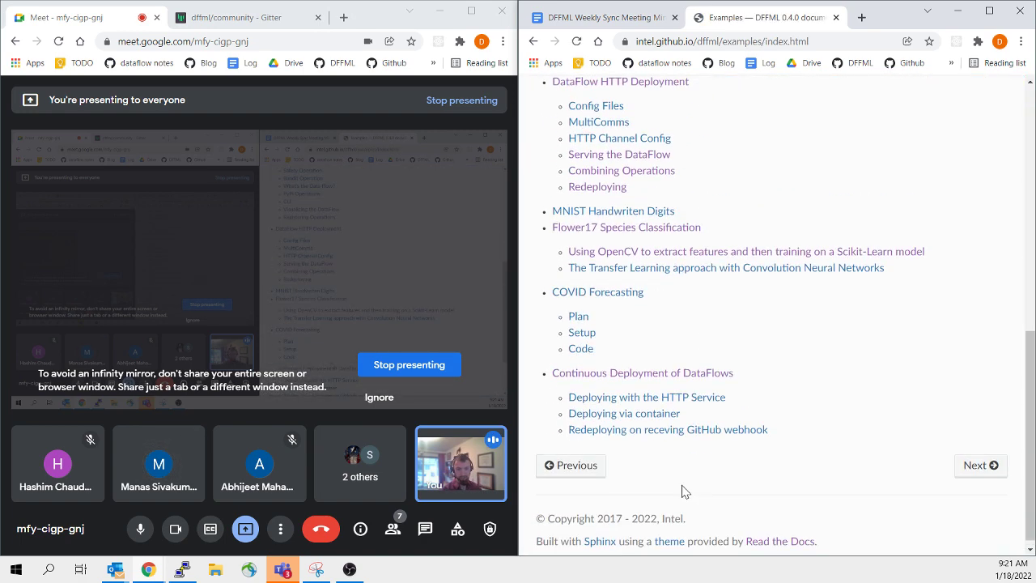
{"action": "scroll", "coordinate": [688, 365], "scroll_direction": "up", "scroll_amount": 4}
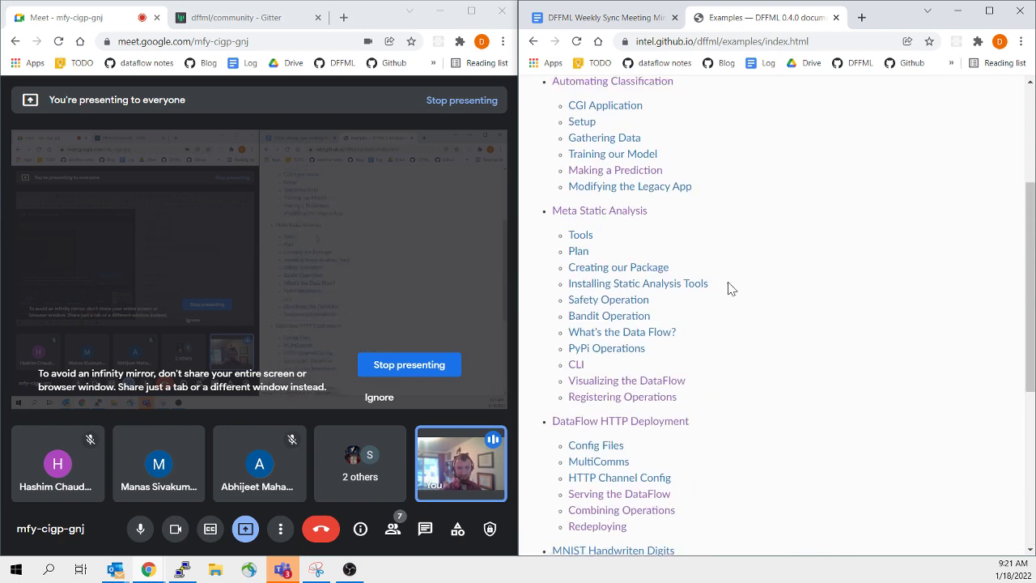
{"action": "scroll", "coordinate": [729, 289], "scroll_direction": "up", "scroll_amount": 3}
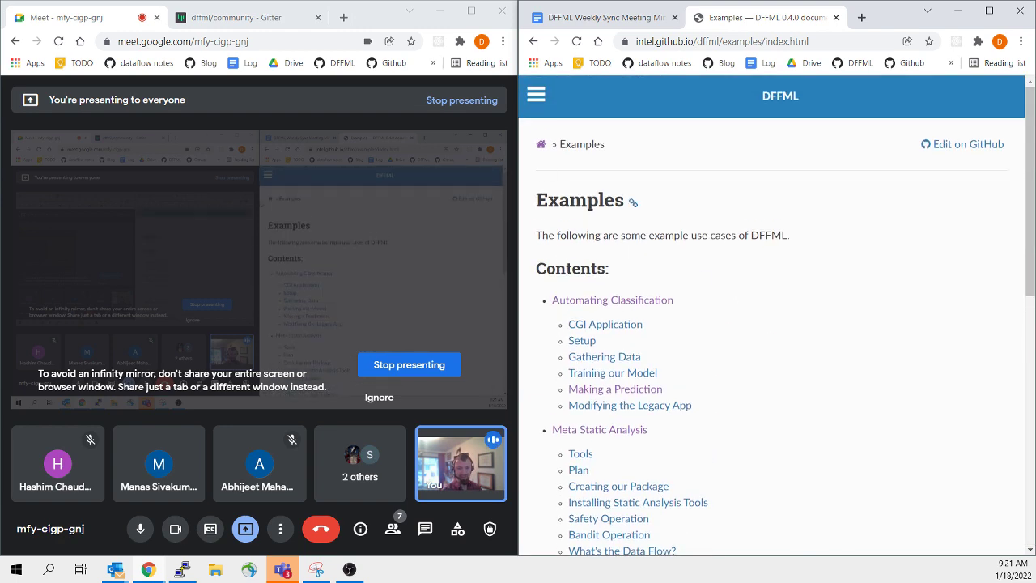
{"action": "left_click", "coordinate": [630, 389]}
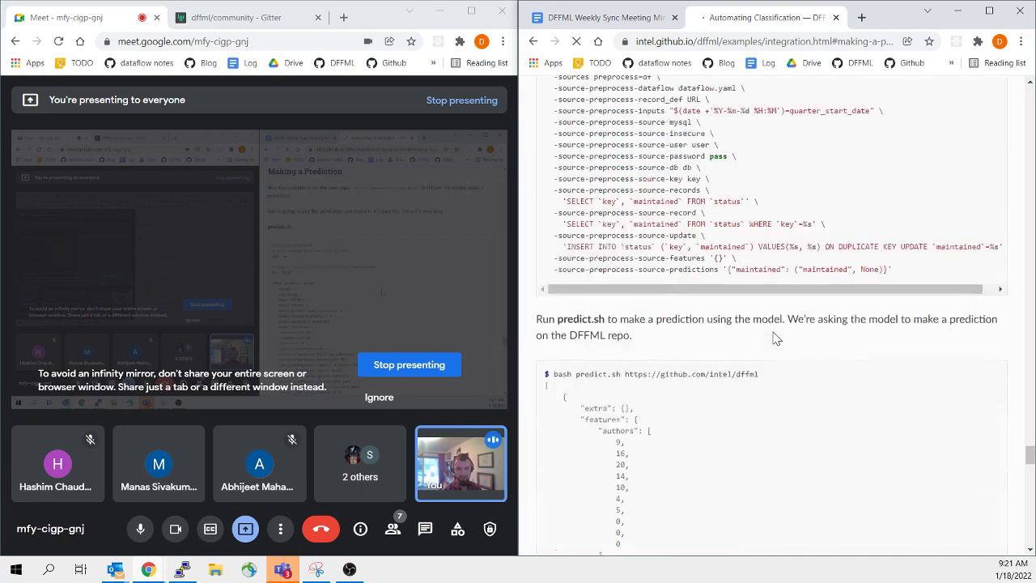
- Scroll up through the Automating Classification example to its Git Repo Maintenance Tracker introduction
{"action": "scroll", "coordinate": [776, 338], "scroll_direction": "down", "scroll_amount": 20}
{"action": "scroll", "coordinate": [792, 308], "scroll_direction": "up", "scroll_amount": 7}
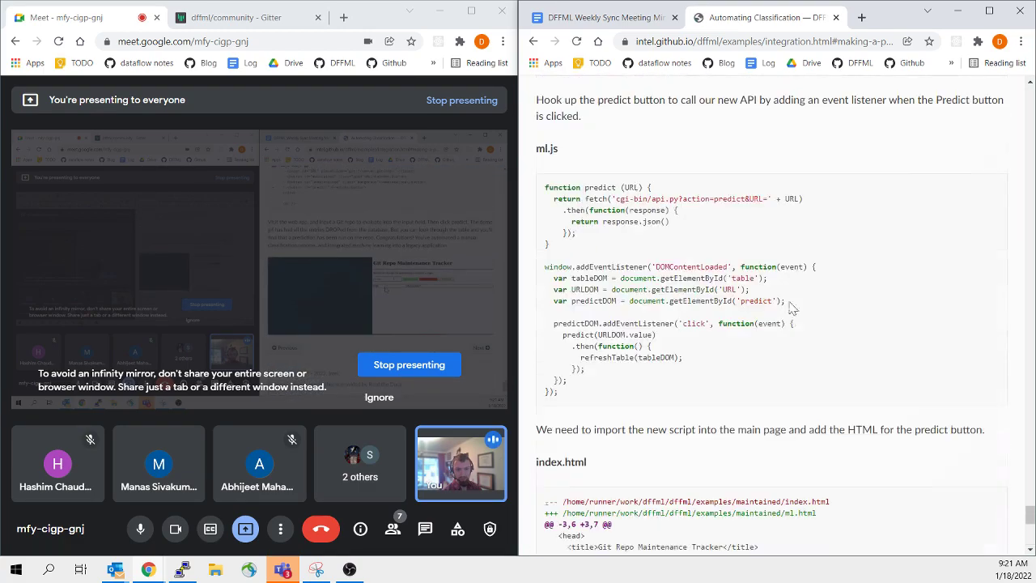
{"action": "scroll", "coordinate": [792, 307], "scroll_direction": "up", "scroll_amount": 15}
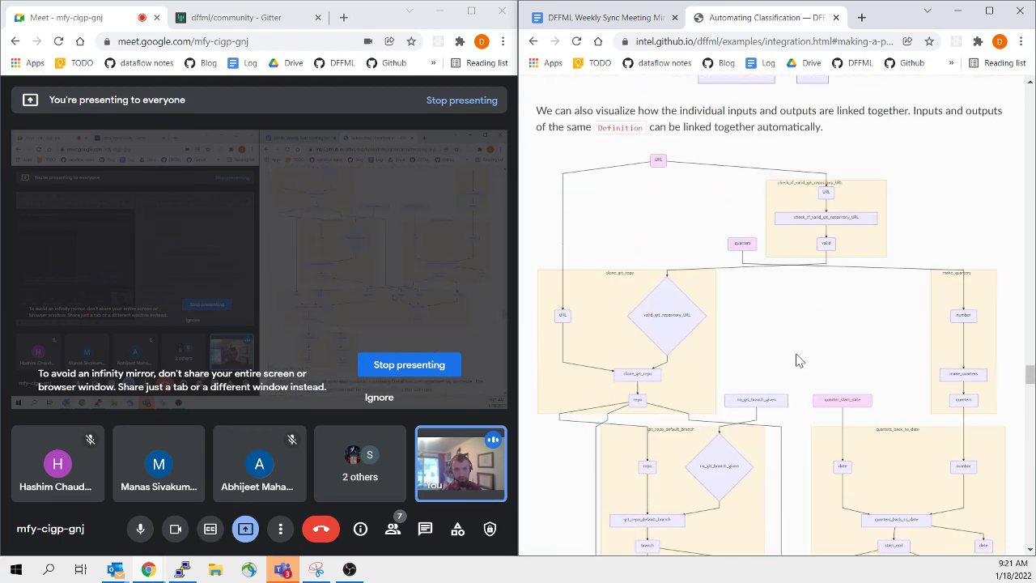
{"action": "scroll", "coordinate": [797, 360], "scroll_direction": "up", "scroll_amount": 5}
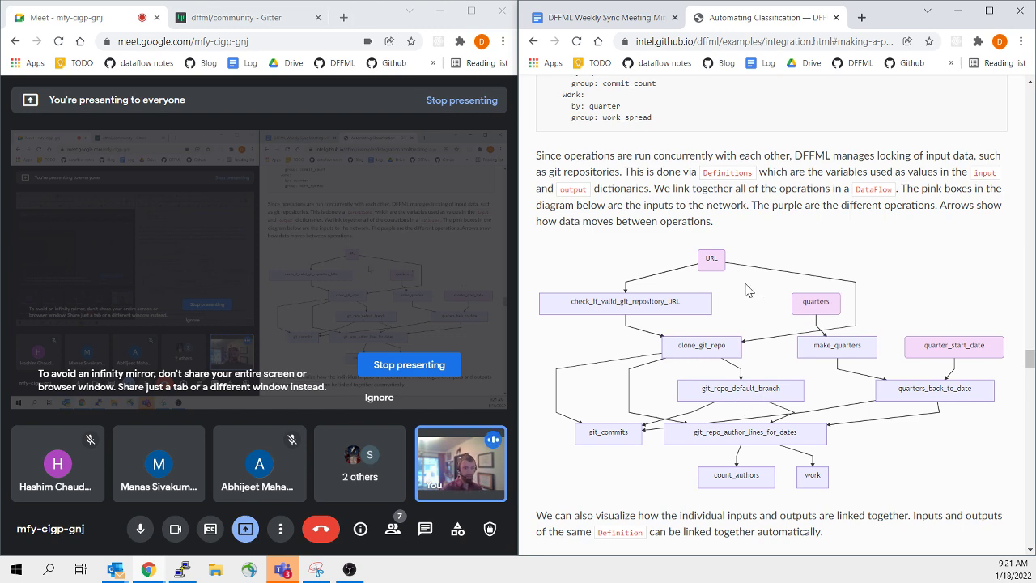
{"action": "scroll", "coordinate": [752, 320], "scroll_direction": "down", "scroll_amount": 2}
{"action": "scroll", "coordinate": [753, 318], "scroll_direction": "up", "scroll_amount": 2}
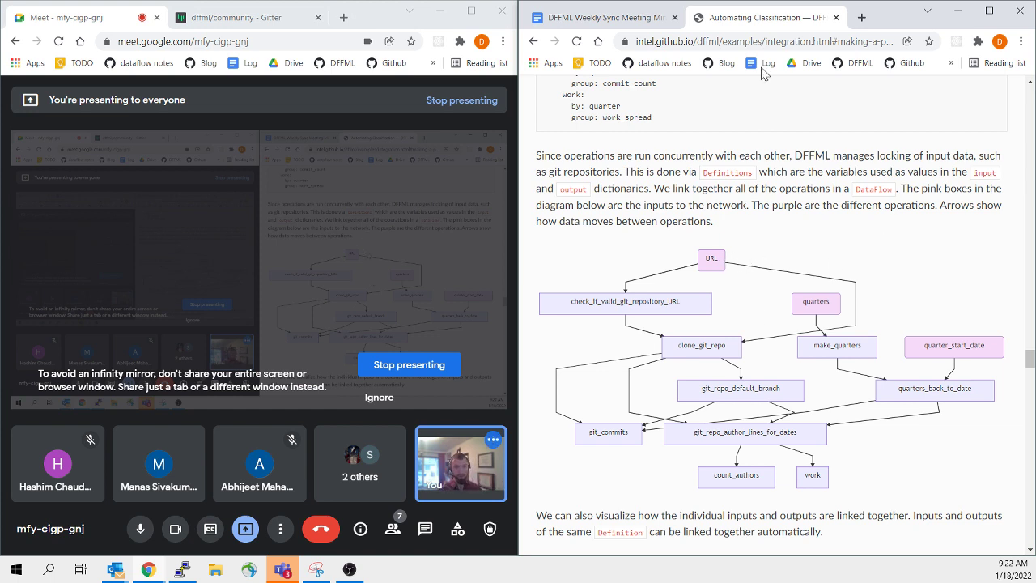
{"action": "scroll", "coordinate": [705, 278], "scroll_direction": "up", "scroll_amount": 10}
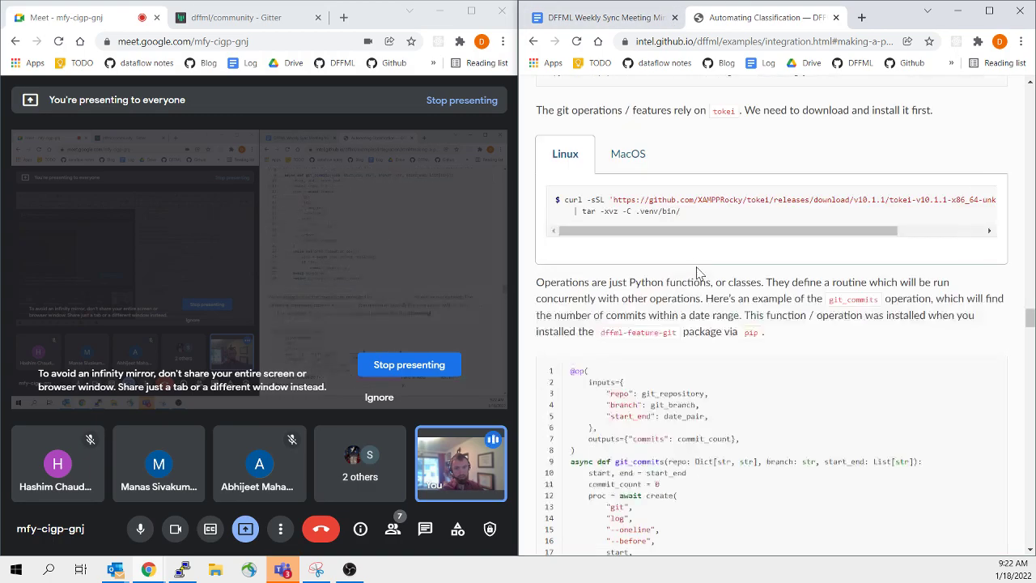
{"action": "scroll", "coordinate": [704, 278], "scroll_direction": "up", "scroll_amount": 15}
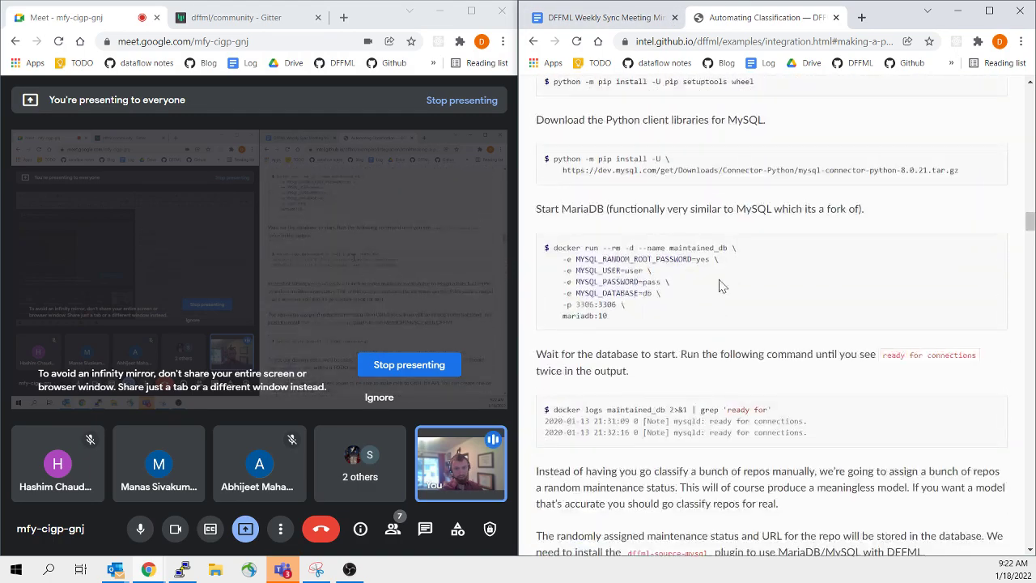
{"action": "scroll", "coordinate": [863, 215], "scroll_direction": "up", "scroll_amount": 20}
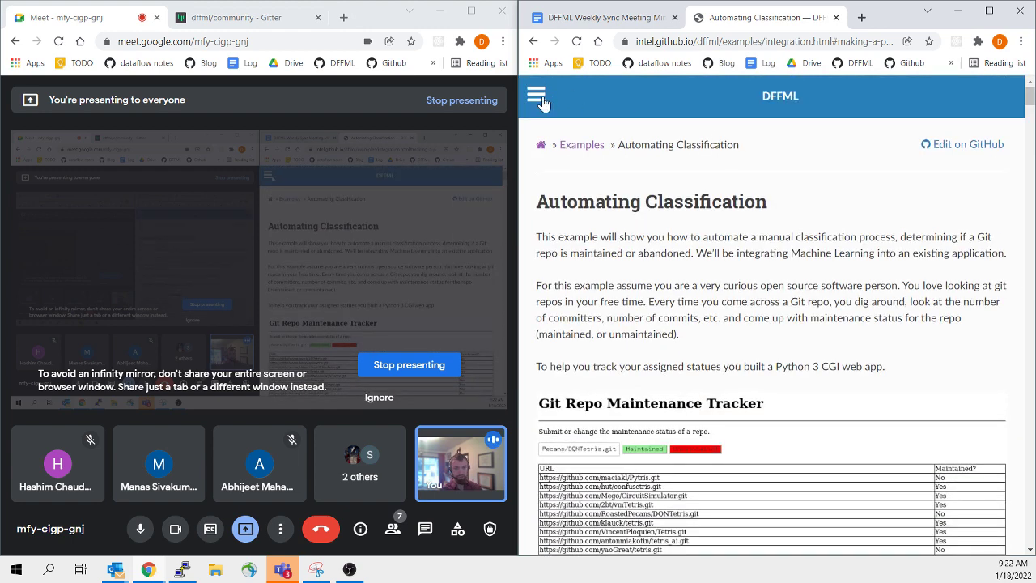
- Open the DFFML About page from the navigation sidebar
{"action": "left_click", "coordinate": [536, 96]}
{"action": "left_click", "coordinate": [588, 198]}
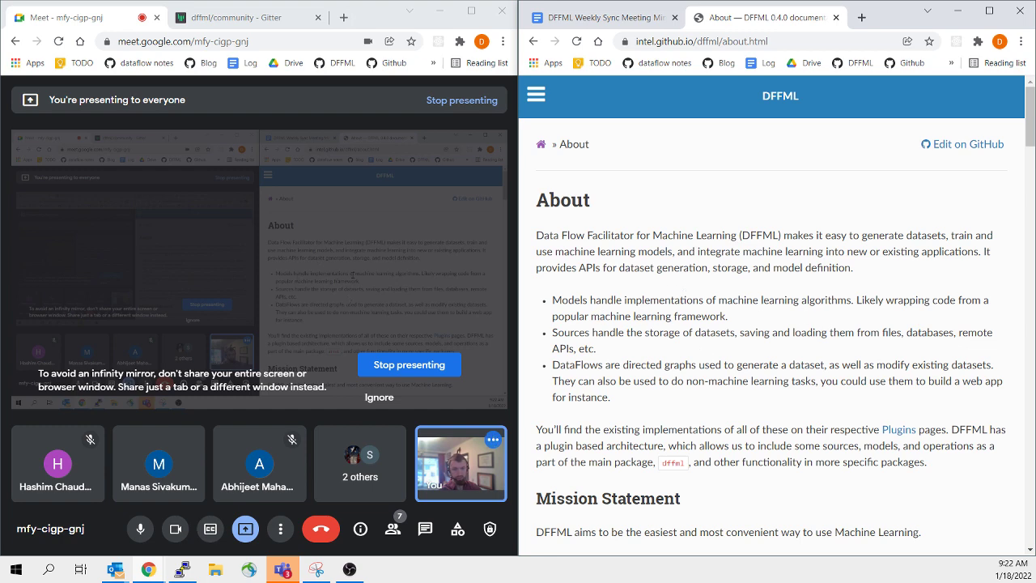
{"action": "left_click_drag", "start_coordinate": [553, 300], "coordinate": [832, 301]}
{"action": "left_click", "coordinate": [832, 300]}
- Review the About page's bullets and Mission Statement, then close the tab to return to the notes
{"action": "scroll", "coordinate": [819, 299], "scroll_direction": "down", "scroll_amount": 2}
{"action": "scroll", "coordinate": [696, 324], "scroll_direction": "up", "scroll_amount": 2}
{"action": "left_click_drag", "start_coordinate": [553, 299], "coordinate": [782, 317]}
{"action": "left_click", "coordinate": [786, 325]}
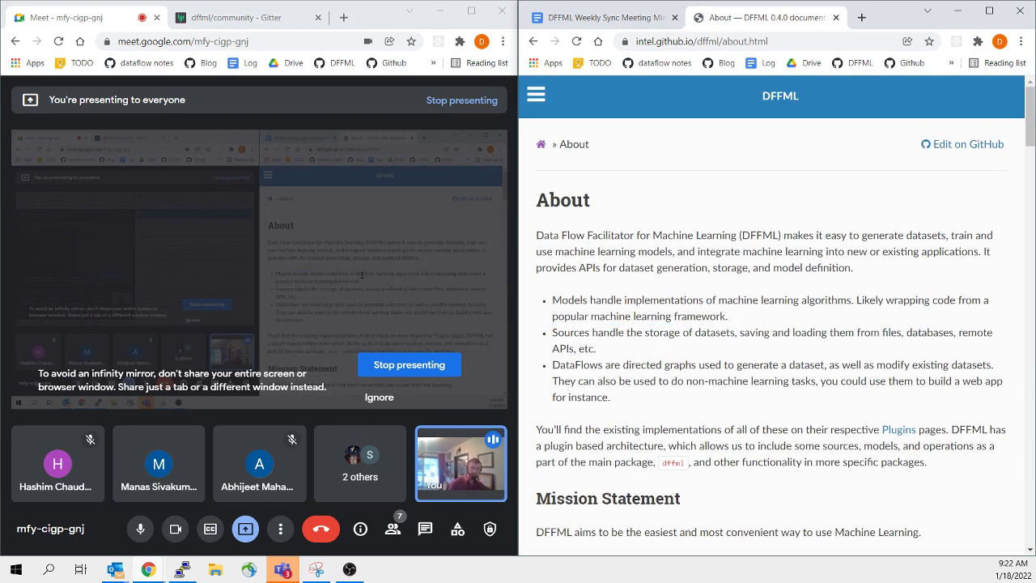
{"action": "scroll", "coordinate": [743, 304], "scroll_direction": "down", "scroll_amount": 7}
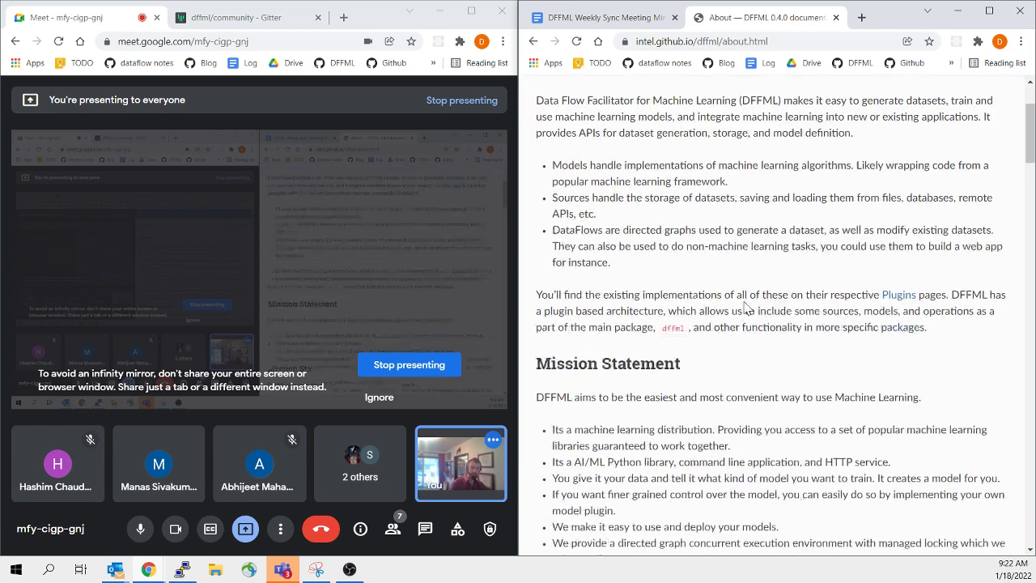
{"action": "scroll", "coordinate": [723, 279], "scroll_direction": "up", "scroll_amount": 3}
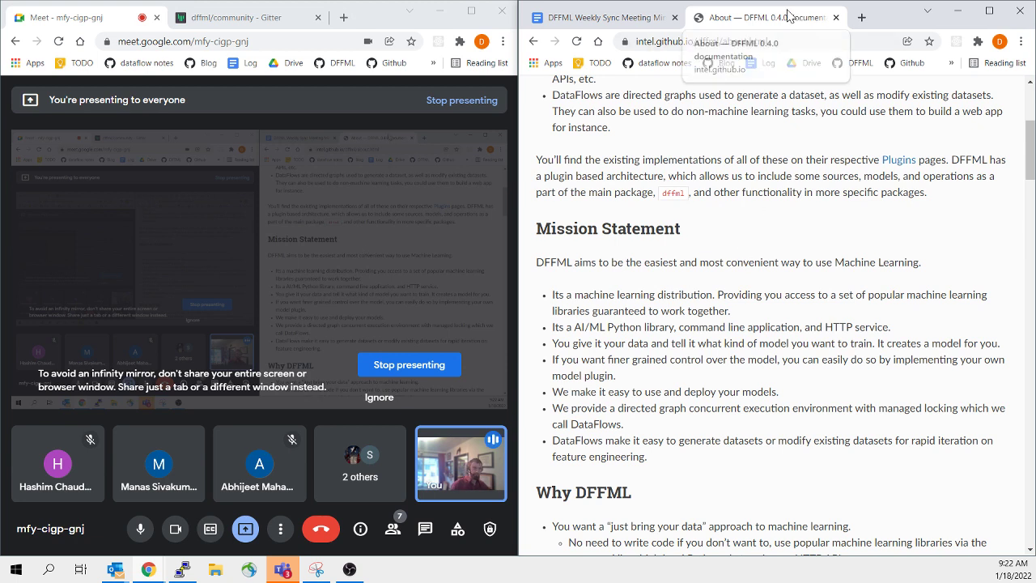
{"action": "left_click", "coordinate": [836, 17]}
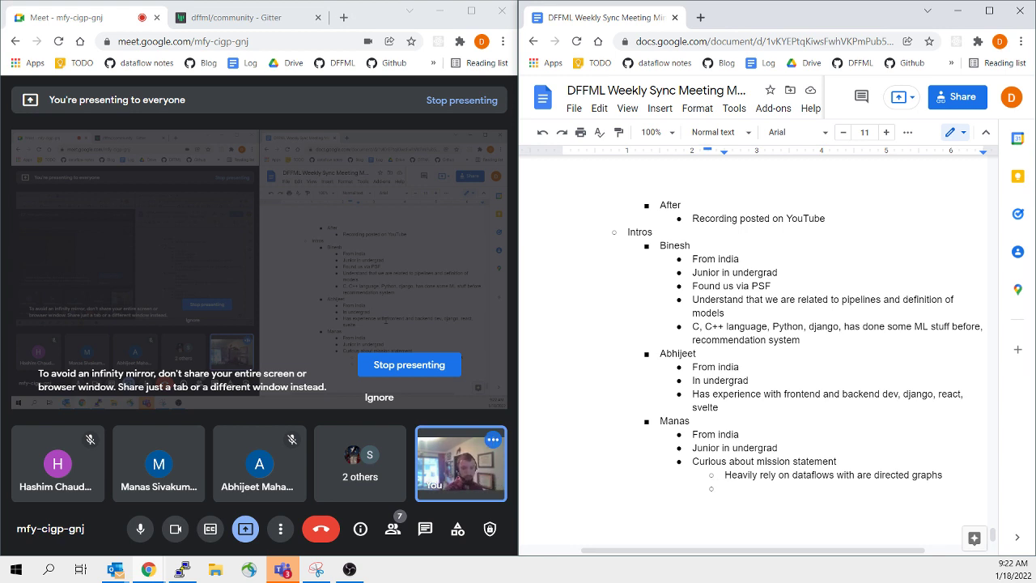
- Add a sub-bullet under the third attendee: 'Tabelu, sumarize github commit text to auto class'
{"action": "key", "text": "shift+Tab"}
{"action": "key", "text": "shift+Tab"}
{"action": "key", "text": "Tab"}
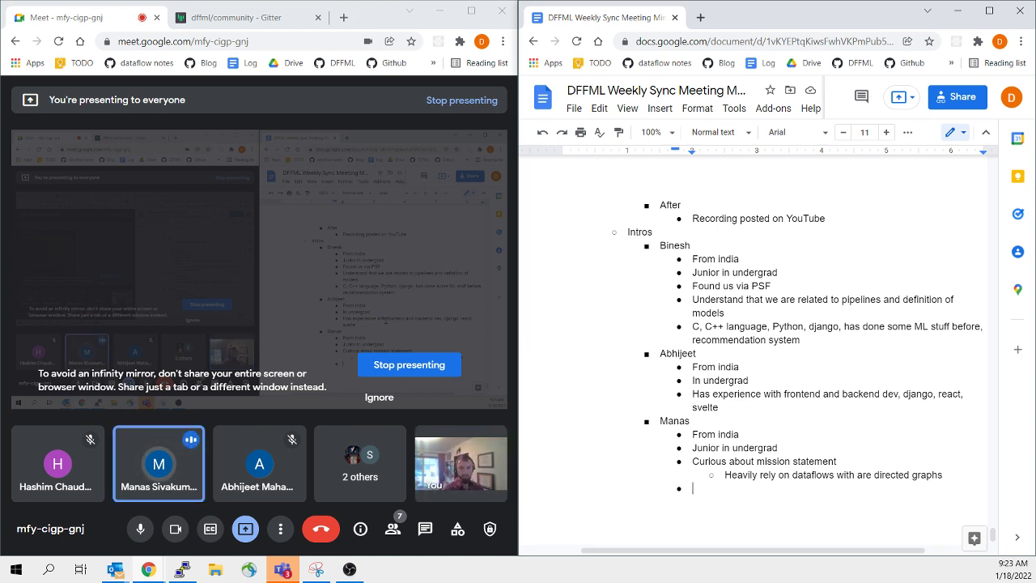
{"action": "type", "text": "M"}
{"action": "key", "text": "BackSpace"}
{"action": "type", "text": "M"}
{"action": "key", "text": "BackSpace"}
{"action": "type", "text": "Ta"}
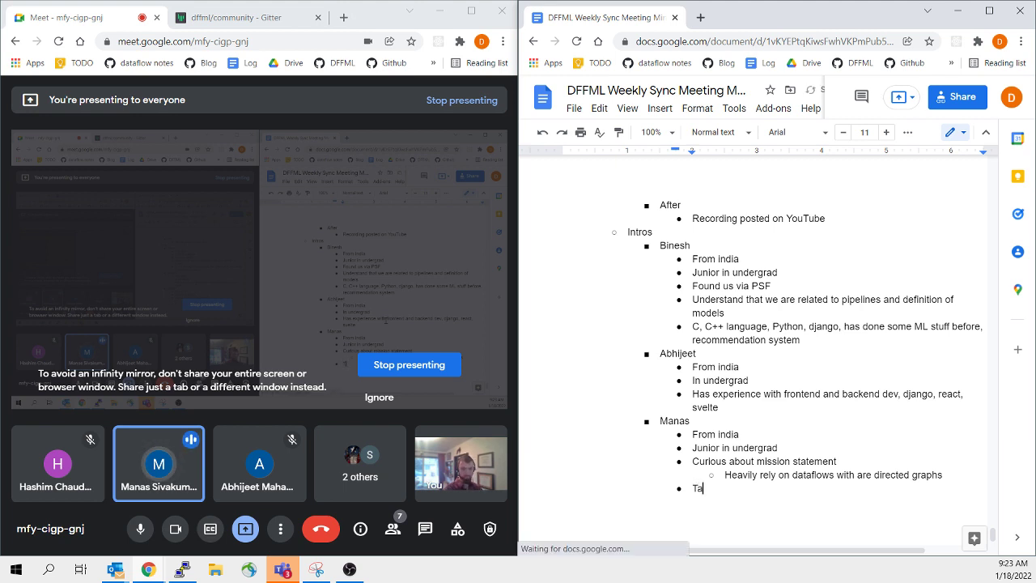
{"action": "type", "text": "bd"}
{"action": "key", "text": "BackSpace"}
{"action": "type", "text": "l"}
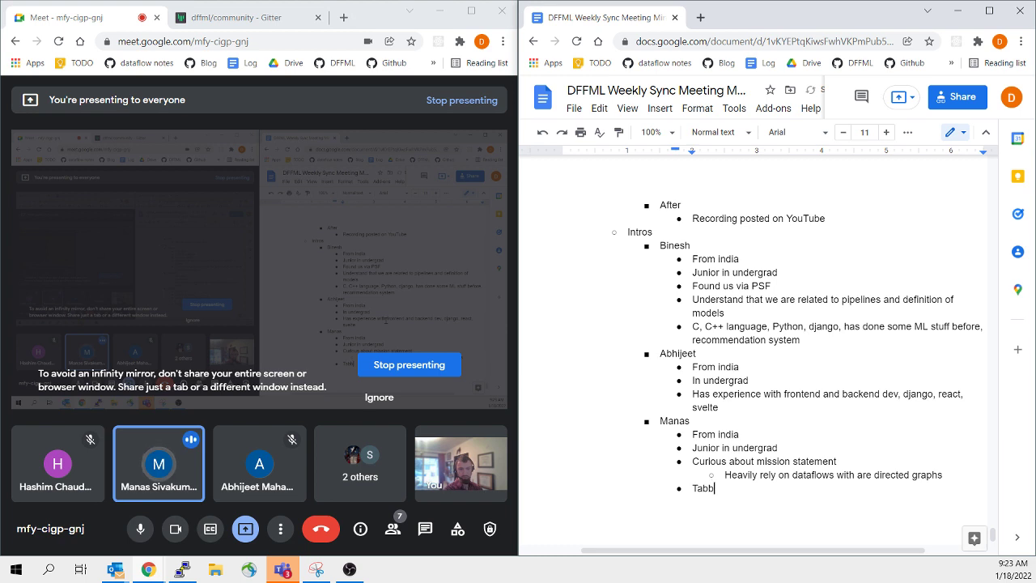
{"action": "key", "text": "BackSpace"}
{"action": "key", "text": "BackSpace"}
{"action": "type", "text": "blu"}
{"action": "type", "text": "e"}
{"action": "key", "text": "BackSpace"}
{"action": "key", "text": "BackSpace"}
{"action": "key", "text": "BackSpace"}
{"action": "type", "text": "elu"}
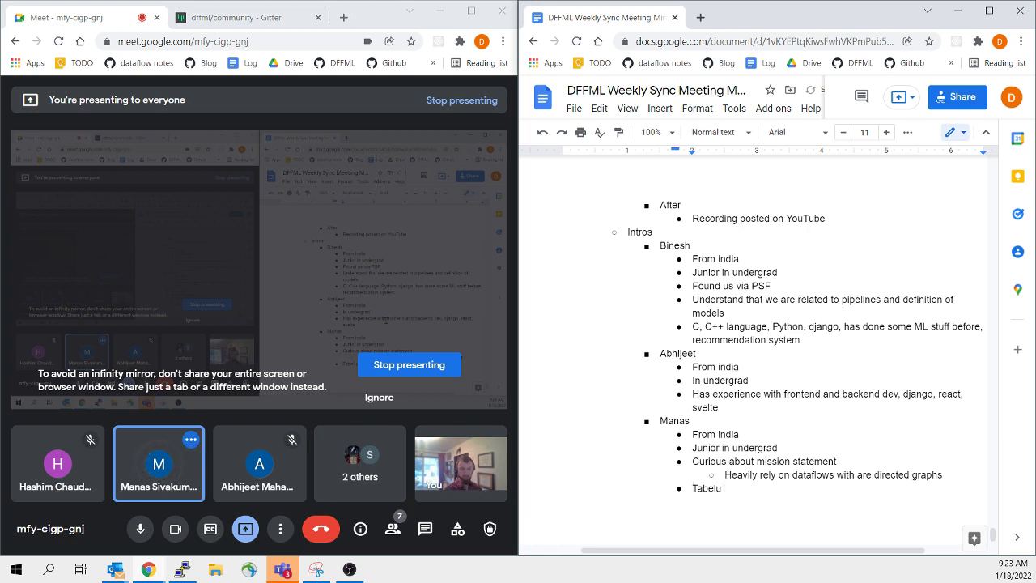
{"action": "type", "text": ", s"}
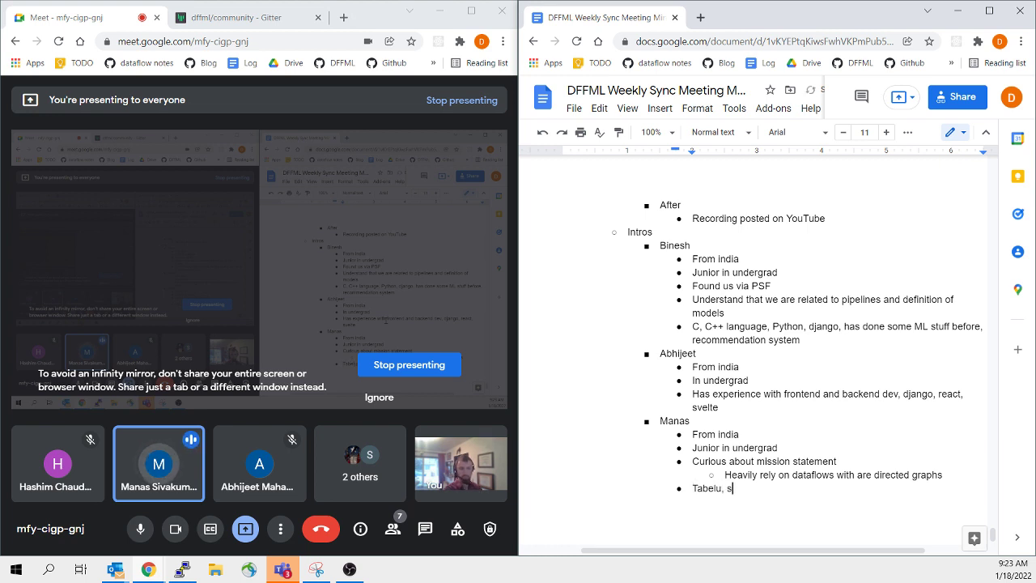
{"action": "type", "text": "umarize g"}
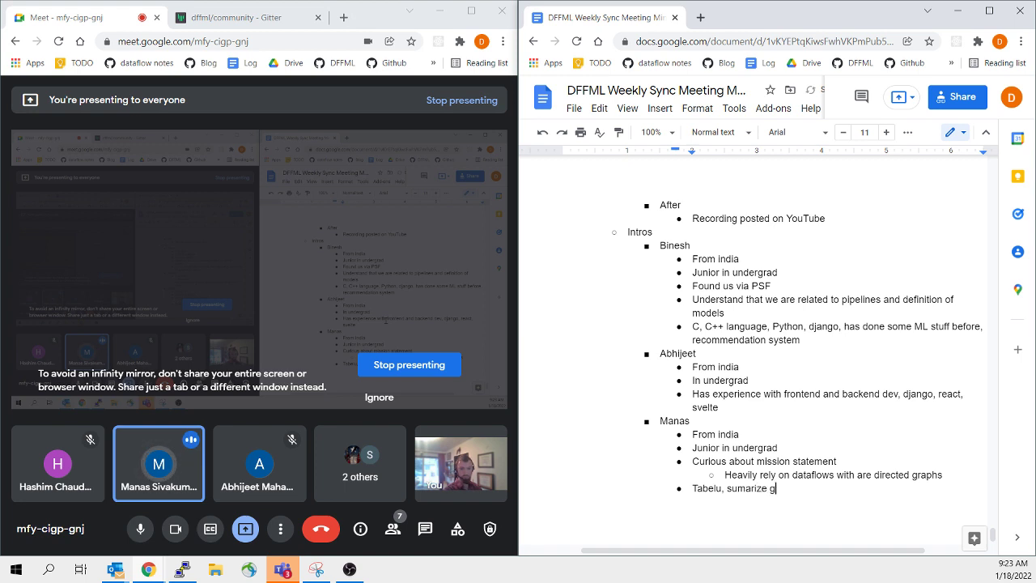
{"action": "type", "text": "ithub commit"}
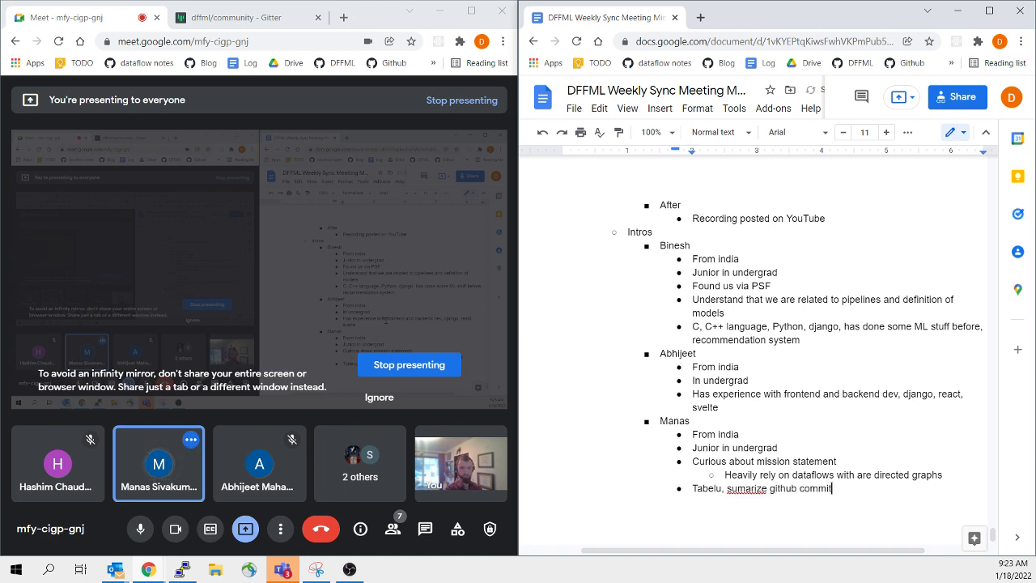
{"action": "type", "text": " text to aut"}
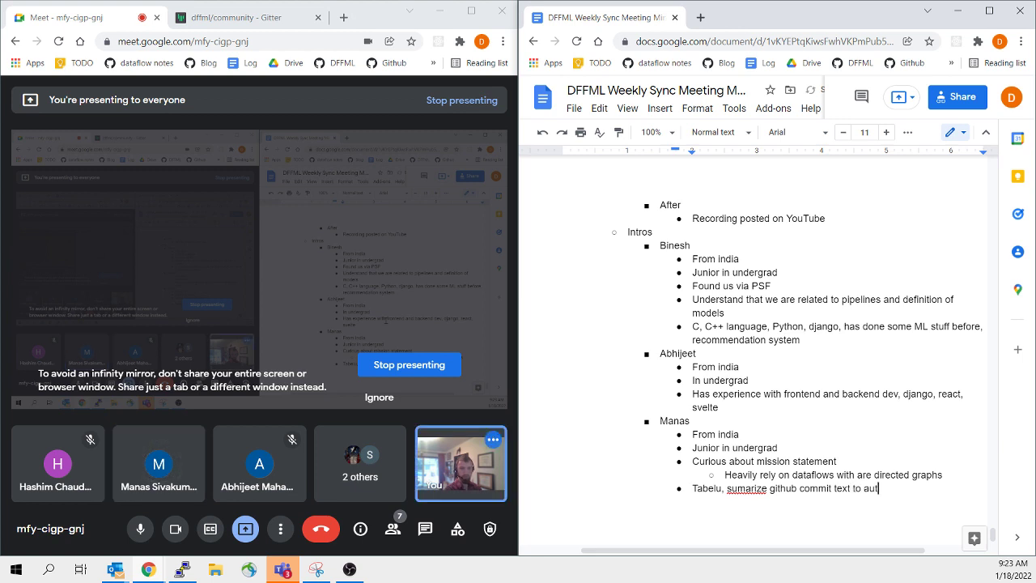
{"action": "type", "text": "o classi"}
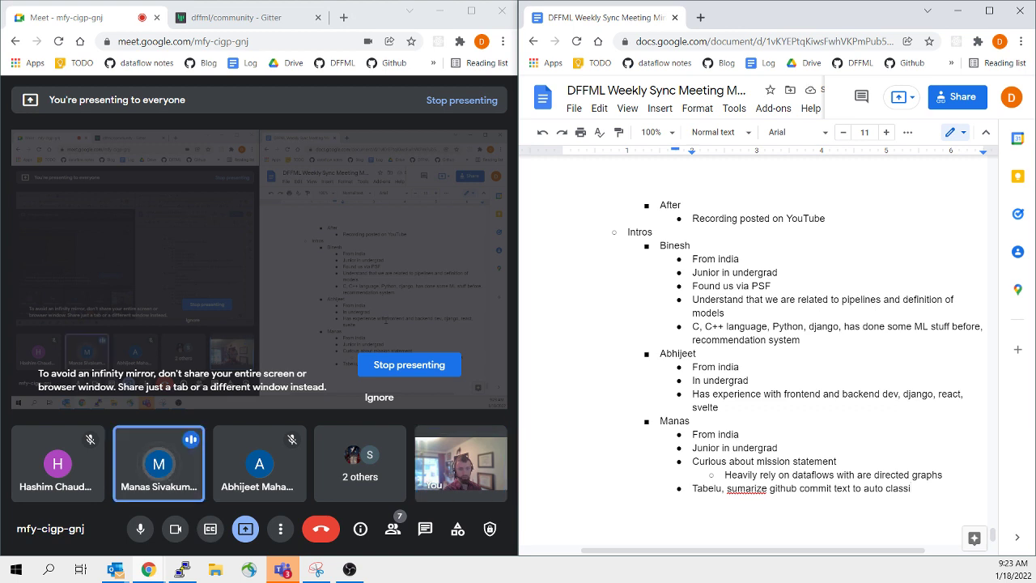
- Reword it to 'summarize github commit text to make an unsupervised classification problem', fixing spelling
{"action": "key", "text": "BackSpace"}
{"action": "key", "text": "BackSpace"}
{"action": "key", "text": "BackSpace"}
{"action": "key", "text": "BackSpace"}
{"action": "key", "text": "BackSpace"}
{"action": "key", "text": "BackSpace"}
{"action": "key", "text": "BackSpace"}
{"action": "key", "text": "BackSpace"}
{"action": "key", "text": "BackSpace"}
{"action": "key", "text": "BackSpace"}
{"action": "key", "text": "BackSpace"}
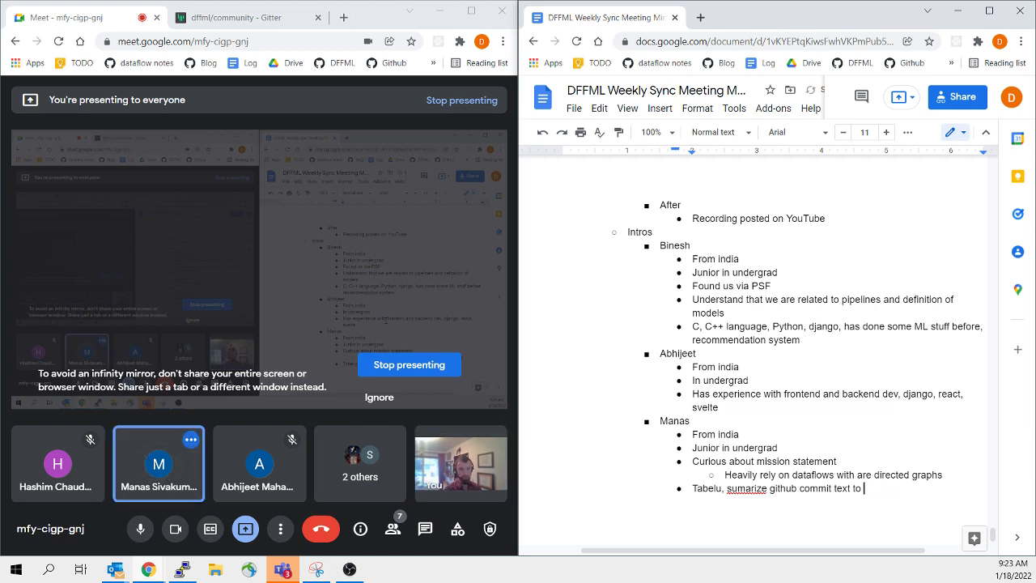
{"action": "type", "text": "make an unsuper"}
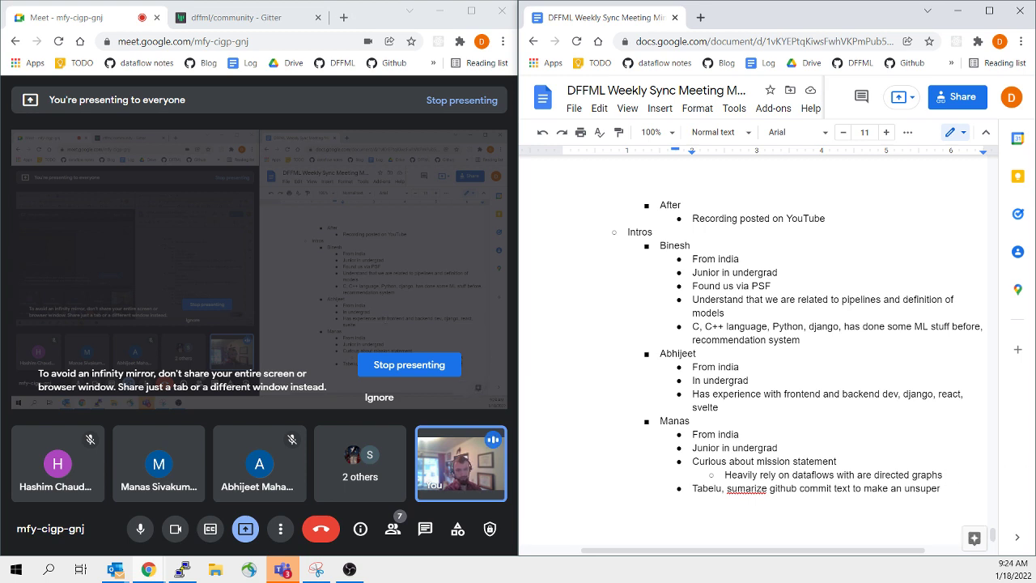
{"action": "right_click", "coordinate": [747, 488]}
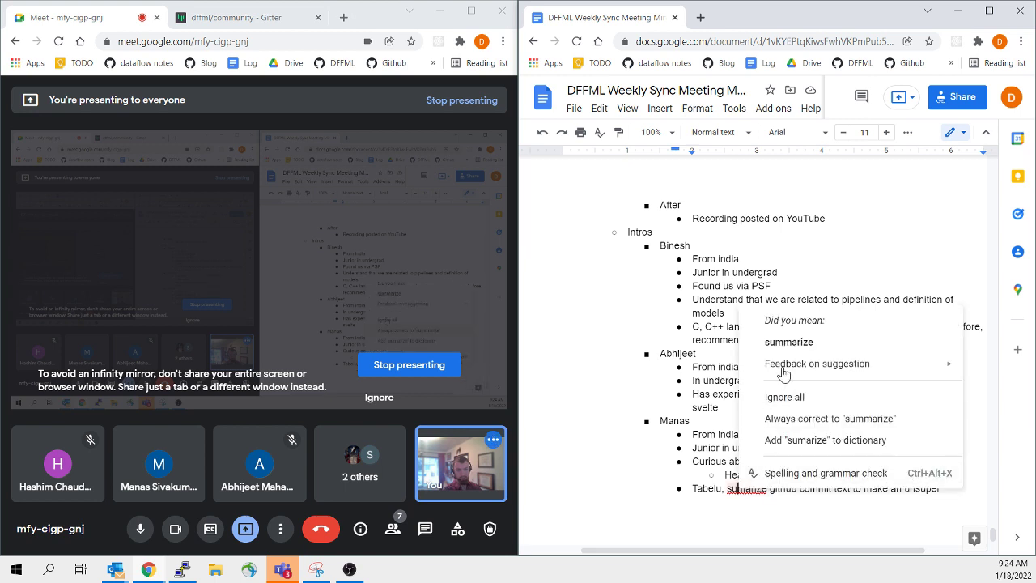
{"action": "left_click", "coordinate": [782, 340]}
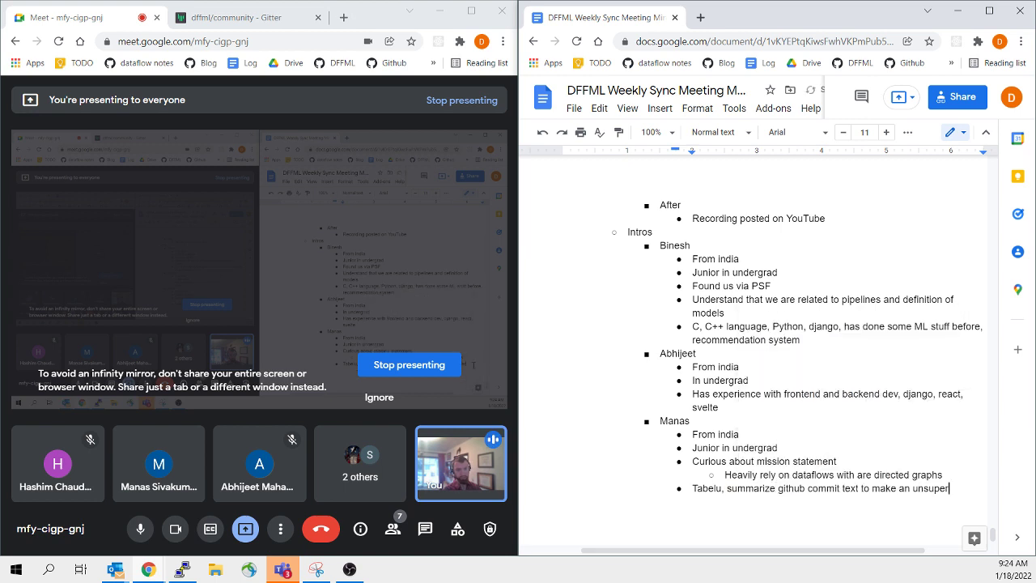
{"action": "key", "text": "BackSpace"}
{"action": "key", "text": "BackSpace"}
{"action": "key", "text": "BackSpace"}
{"action": "key", "text": "BackSpace"}
{"action": "key", "text": "BackSpace"}
{"action": "type", "text": "super"}
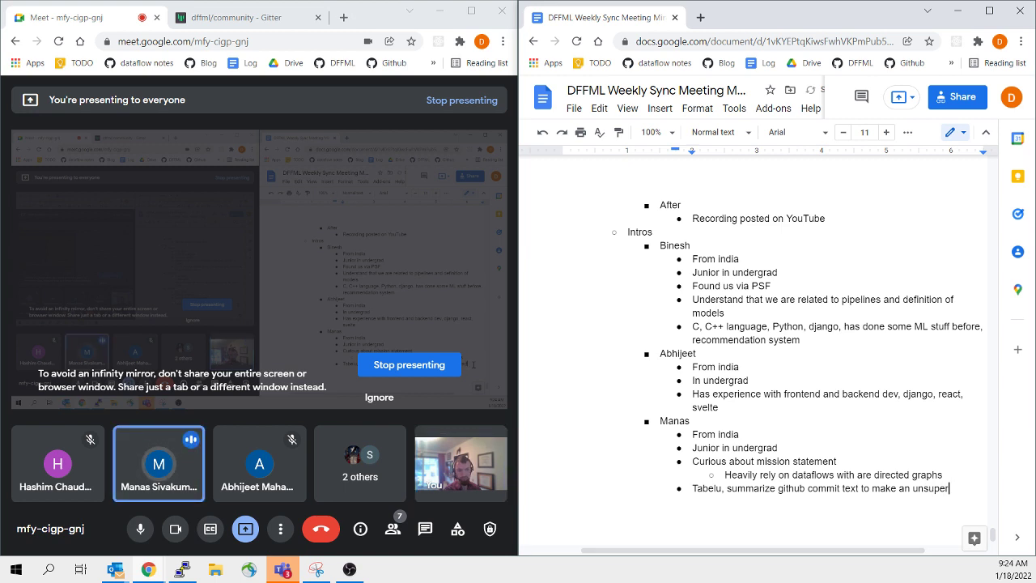
{"action": "type", "text": "vised clasficat"}
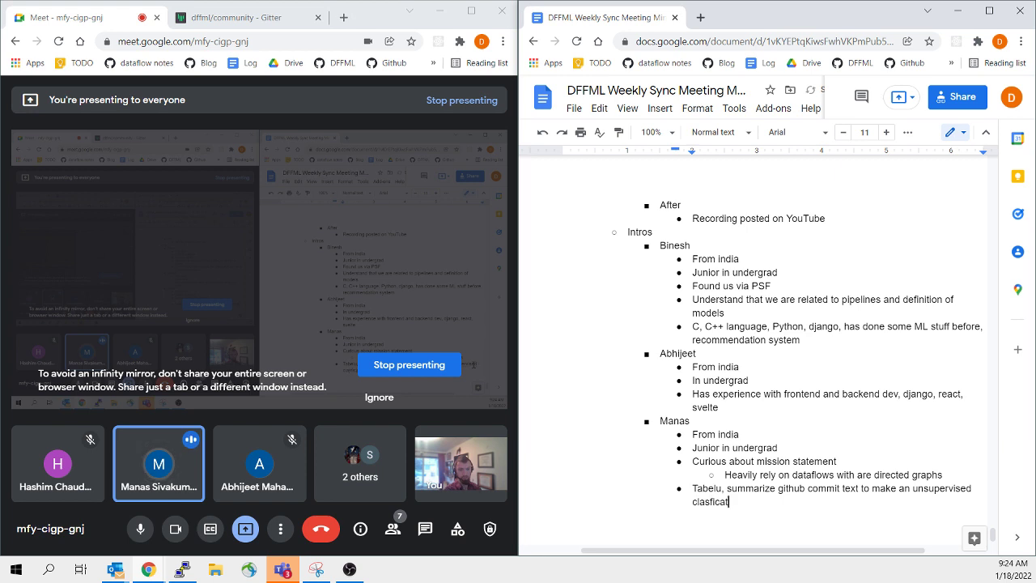
{"action": "key", "text": "BackSpace"}
{"action": "key", "text": "BackSpace"}
{"action": "key", "text": "BackSpace"}
{"action": "key", "text": "BackSpace"}
{"action": "key", "text": "BackSpace"}
{"action": "type", "text": "sification pr"}
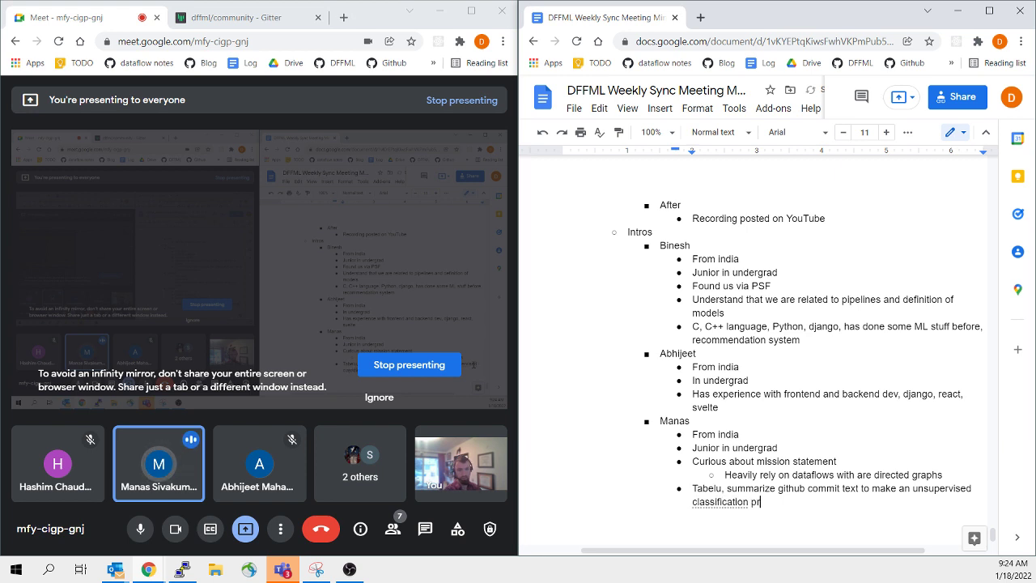
{"action": "type", "text": "oblem"}
- Prefix the bullet with 'Worked with' and add 'also' before summarize
{"action": "key", "text": "Return"}
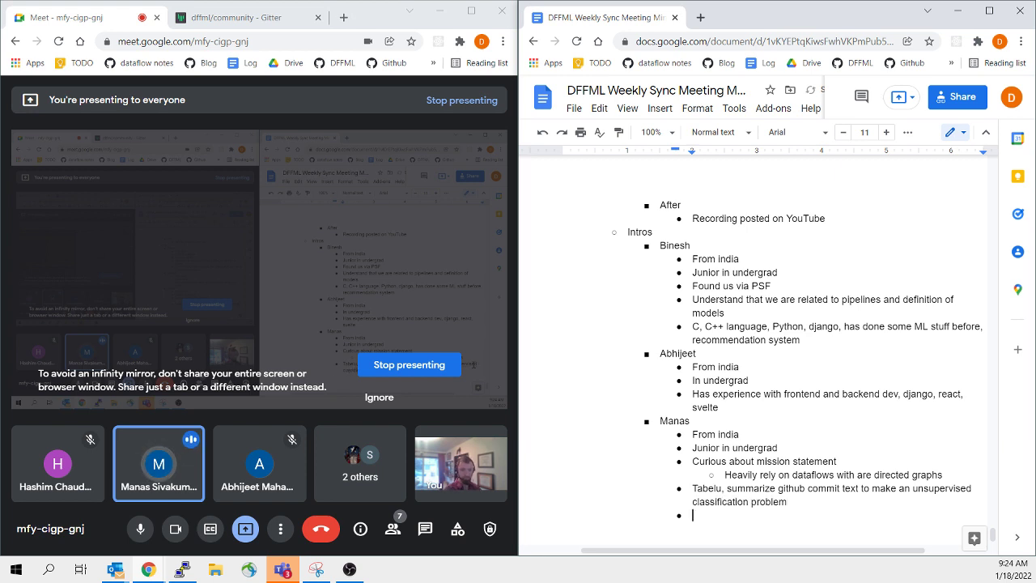
{"action": "key", "text": "Up"}
{"action": "key", "text": "Up"}
{"action": "key", "text": "ctrl+Right"}
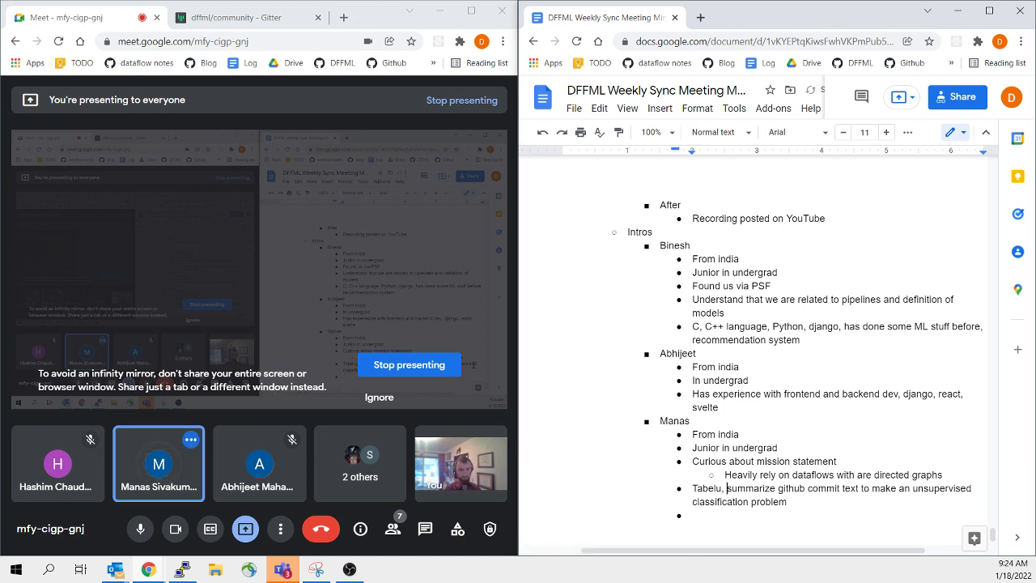
{"action": "key", "text": "Home"}
{"action": "type", "text": "Work"}
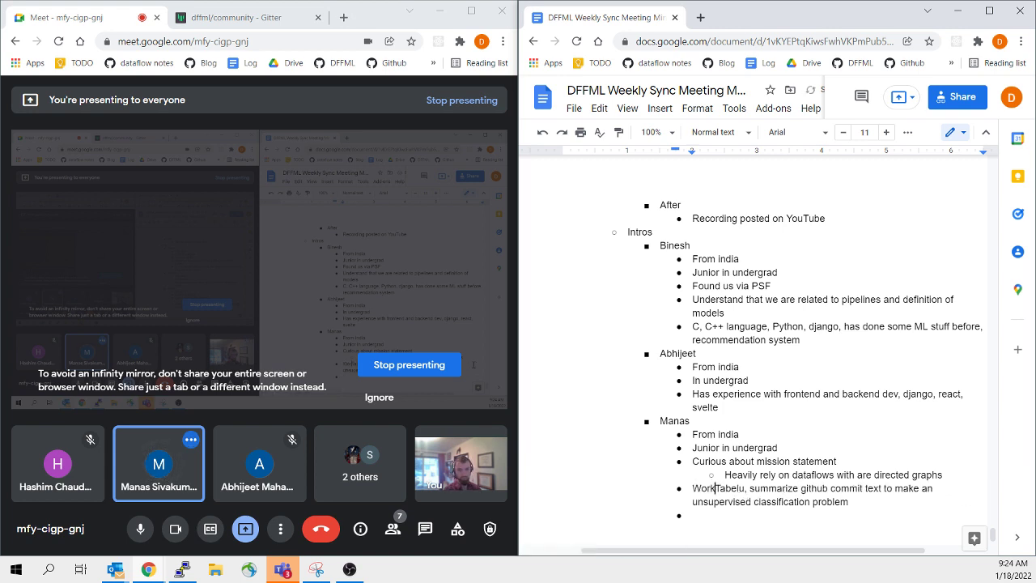
{"action": "type", "text": "ed with t"}
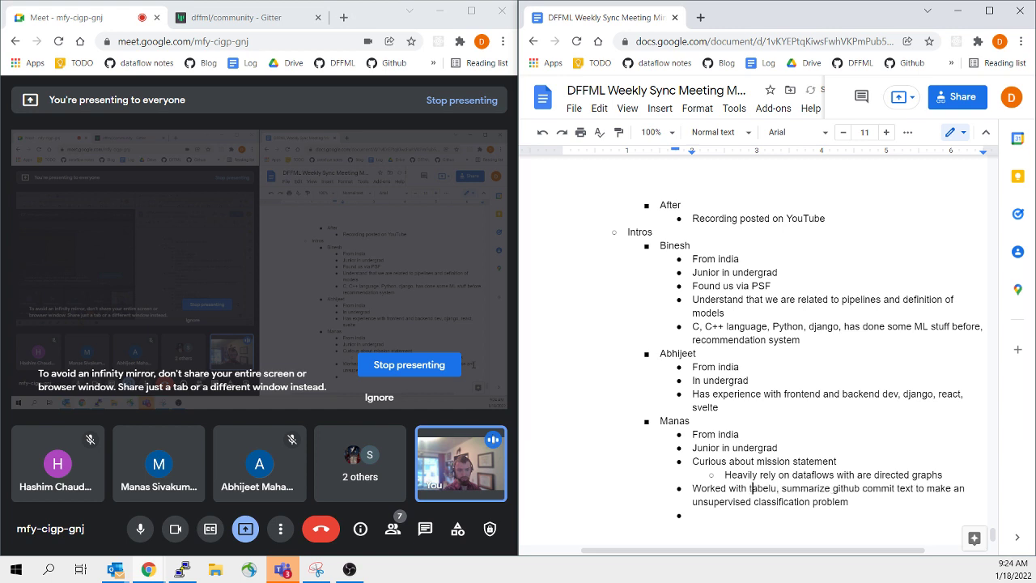
{"action": "key", "text": "ctrl+Right"}
{"action": "type", "text": "also "}
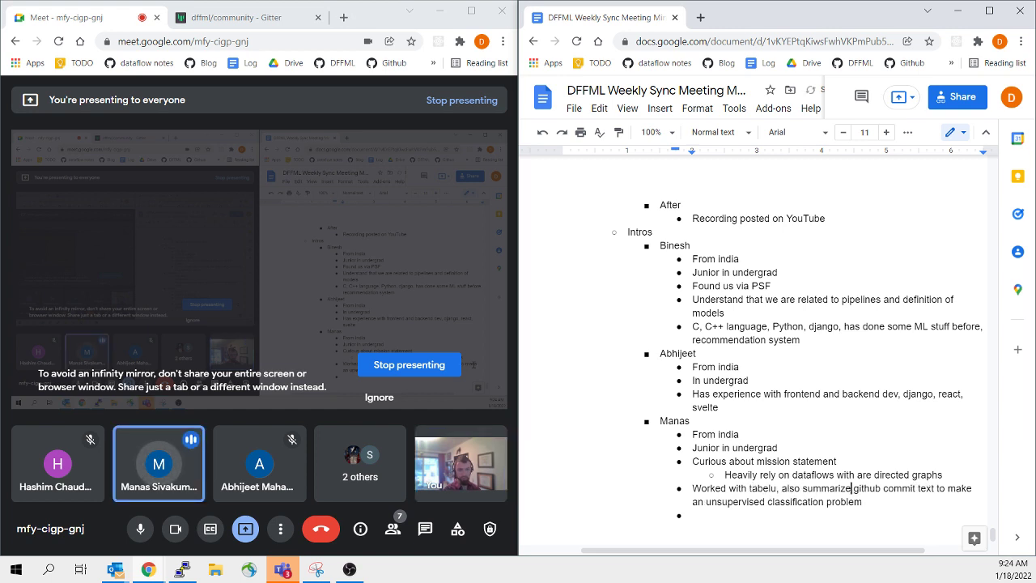
{"action": "type", "text": "d"}
- Add a 'C++, Python, interested in ML' bullet, then start a new attendee-level bullet
{"action": "left_click", "coordinate": [692, 515]}
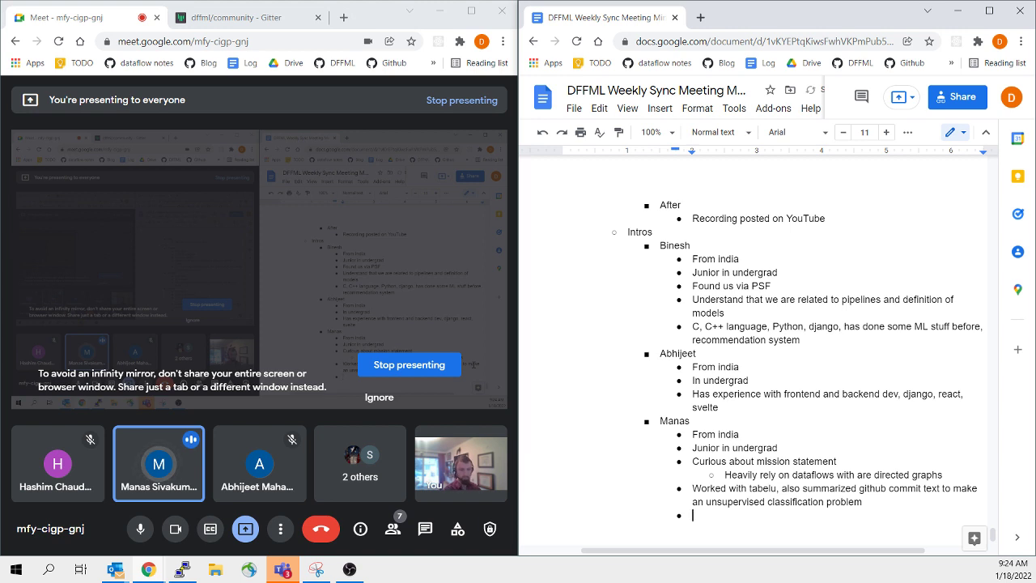
{"action": "type", "text": "C+"}
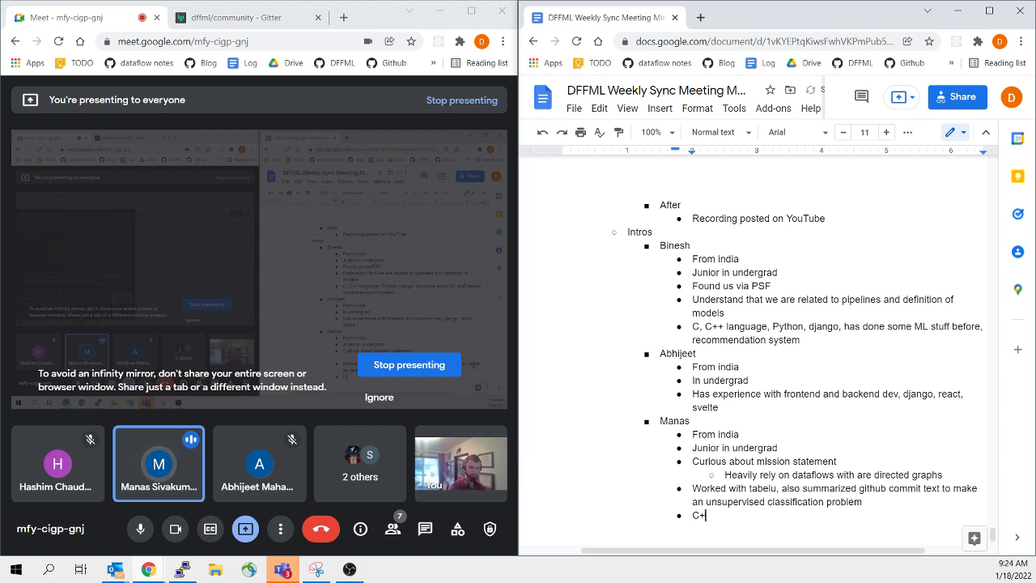
{"action": "type", "text": "+, "}
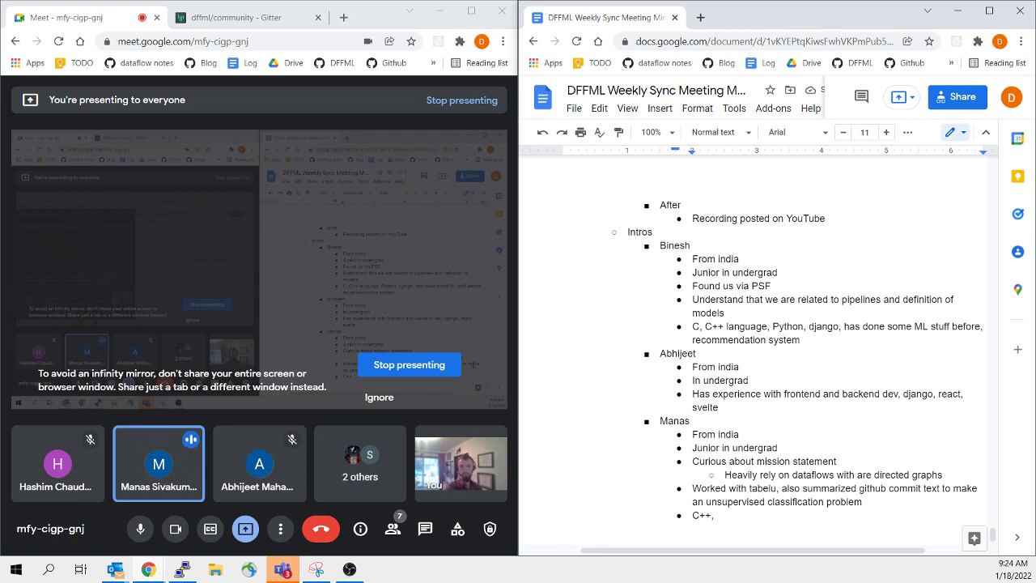
{"action": "type", "text": "Python, "}
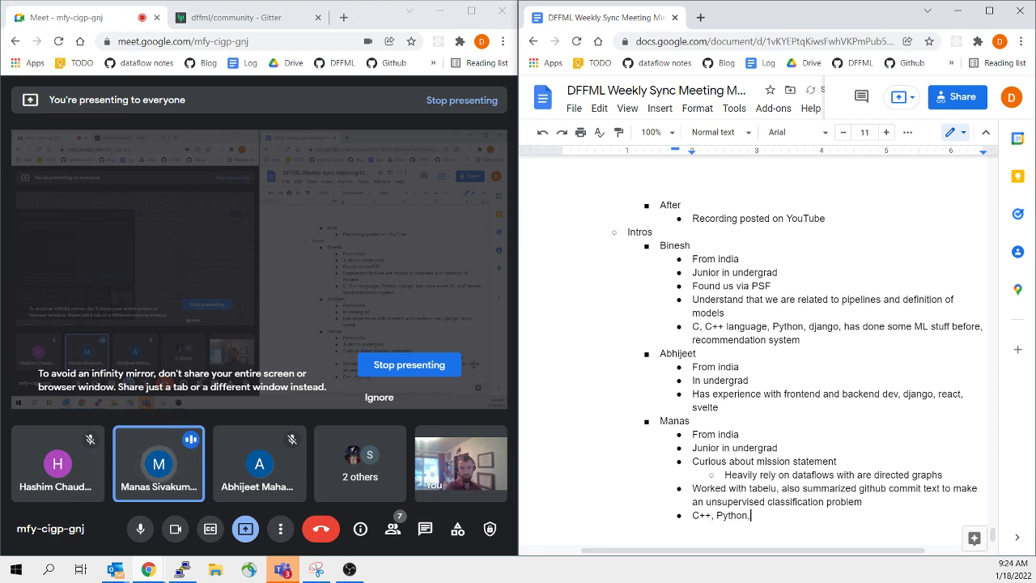
{"action": "type", "text": "interested in ML"}
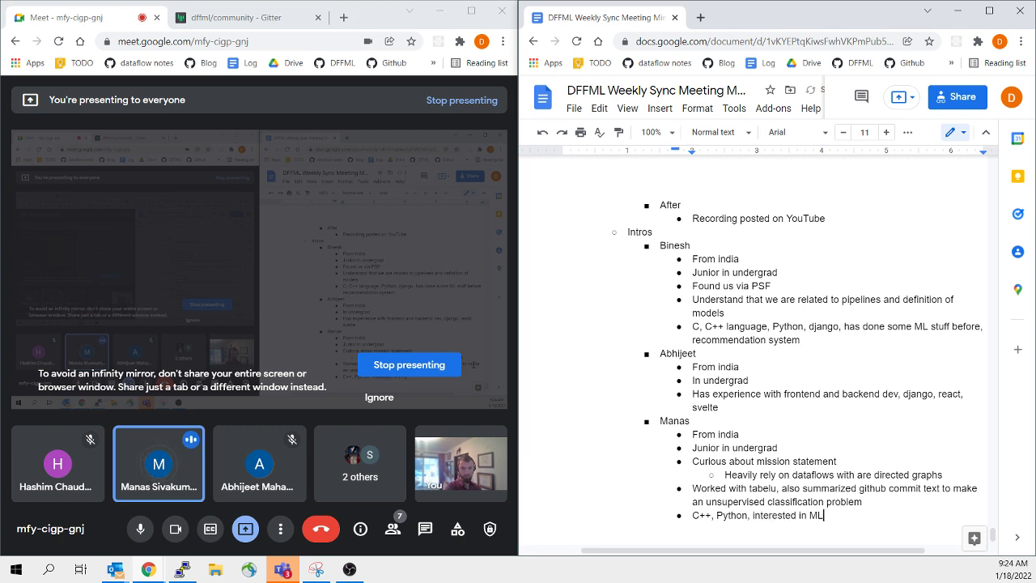
{"action": "key", "text": "Return"}
{"action": "key", "text": "shift+Tab"}
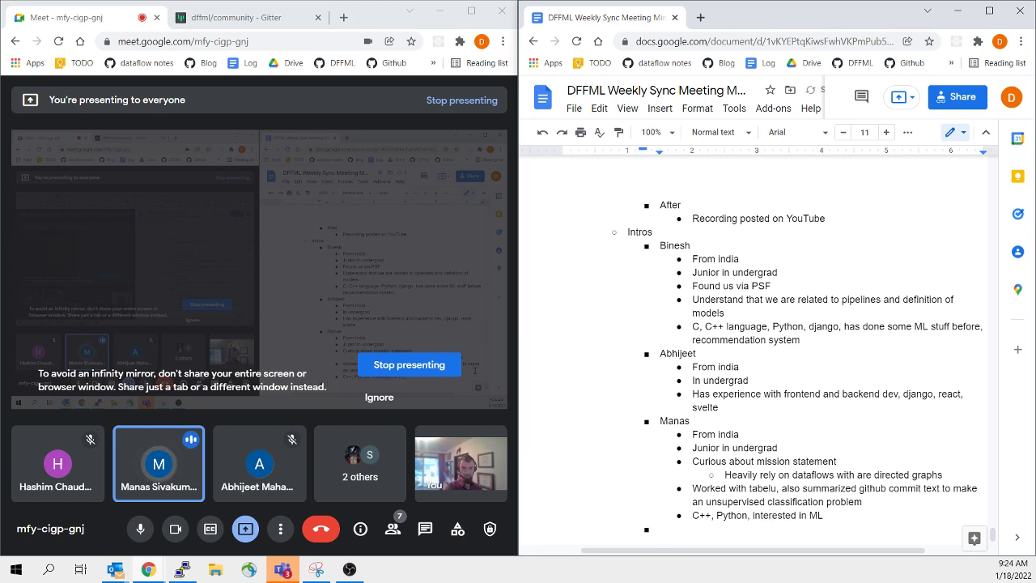
- Append ', looking into reinforcement learning' to the C++ bullet, correcting the 'elarning' typo
{"action": "scroll", "coordinate": [753, 340], "scroll_direction": "down", "scroll_amount": 3}
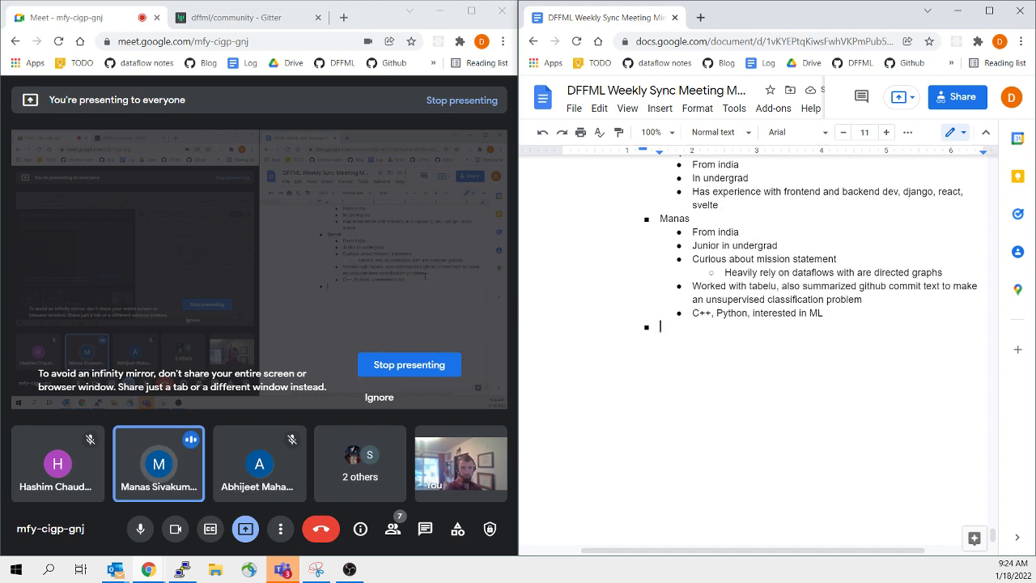
{"action": "left_click", "coordinate": [825, 312]}
{"action": "type", "text": ", Iook"}
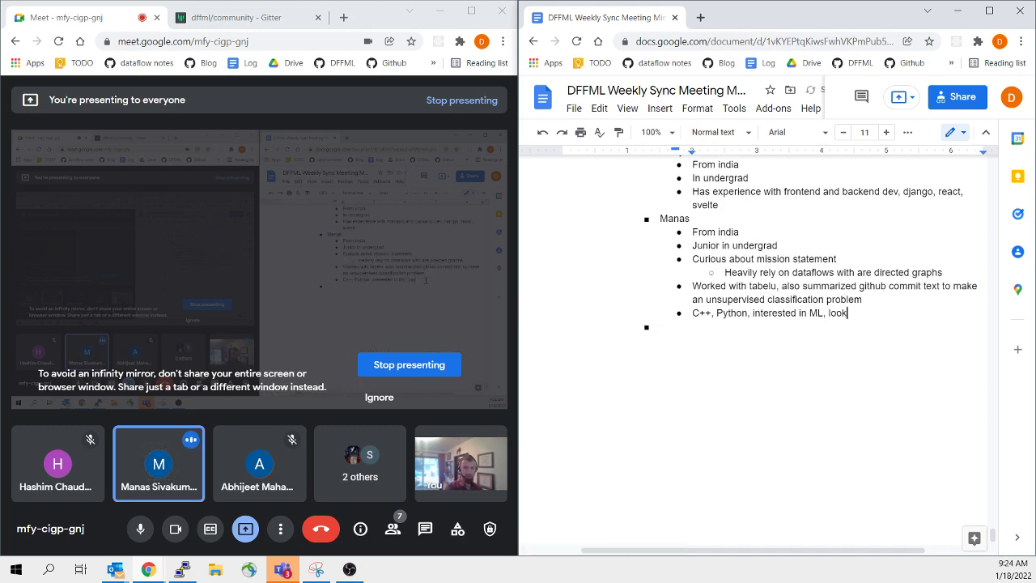
{"action": "type", "text": "ing into reinforcement elarning"}
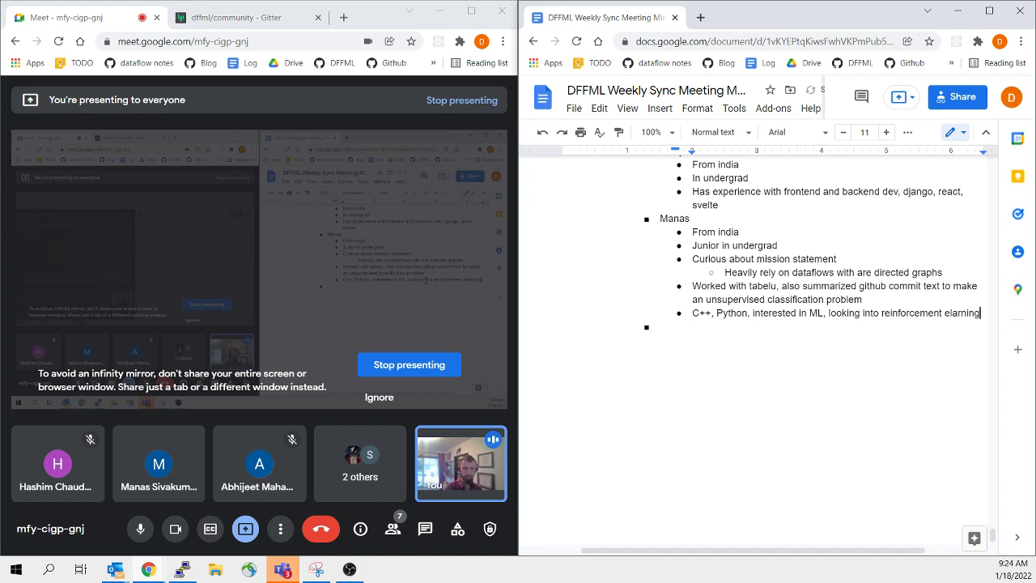
{"action": "key", "text": "Down"}
{"action": "right_click", "coordinate": [962, 313]}
{"action": "left_click", "coordinate": [765, 349]}
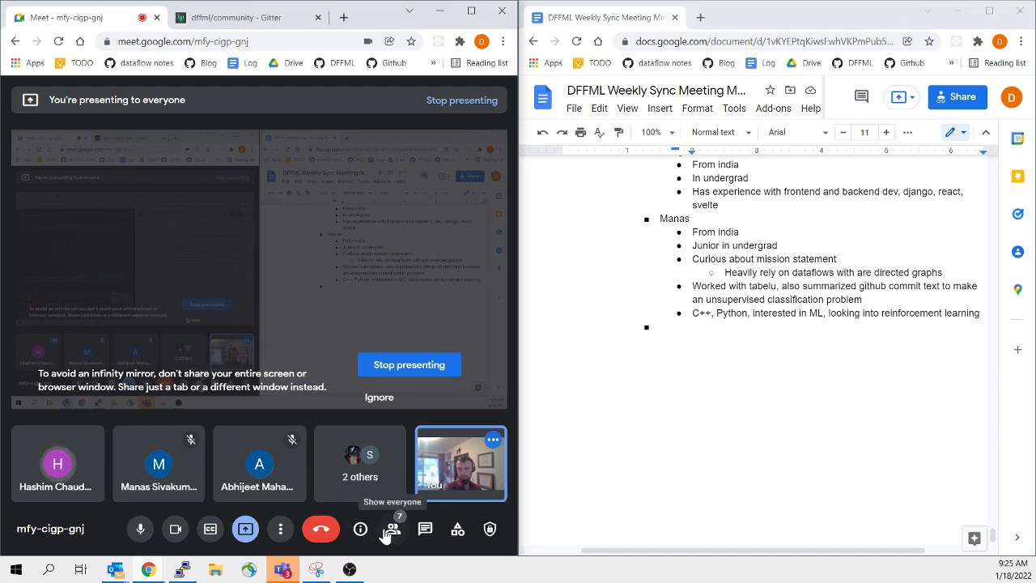
{"action": "left_click", "coordinate": [662, 326]}
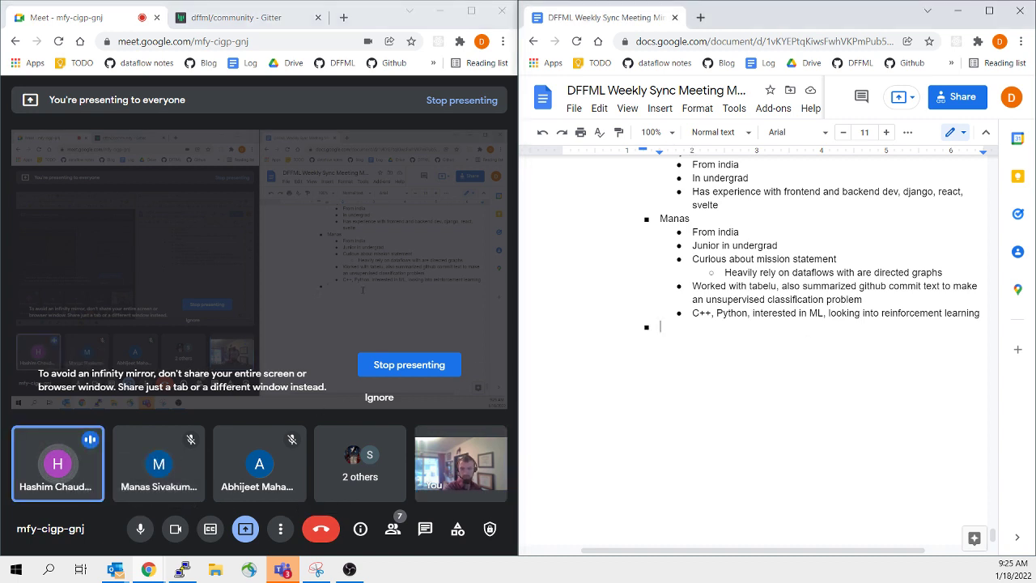
- Add the fourth attendee's name with nested bullets 'From Pakistan' and 'Senior in undergrad'
{"action": "type", "text": "Has"}
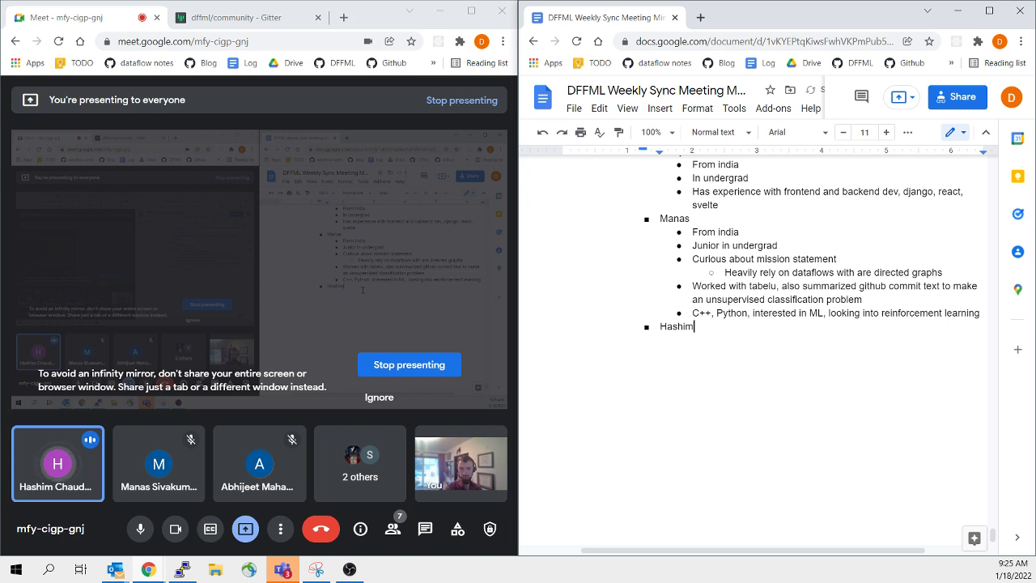
{"action": "type", "text": "him"}
{"action": "key", "text": "Return"}
{"action": "key", "text": "Tab"}
{"action": "type", "text": "From pack"}
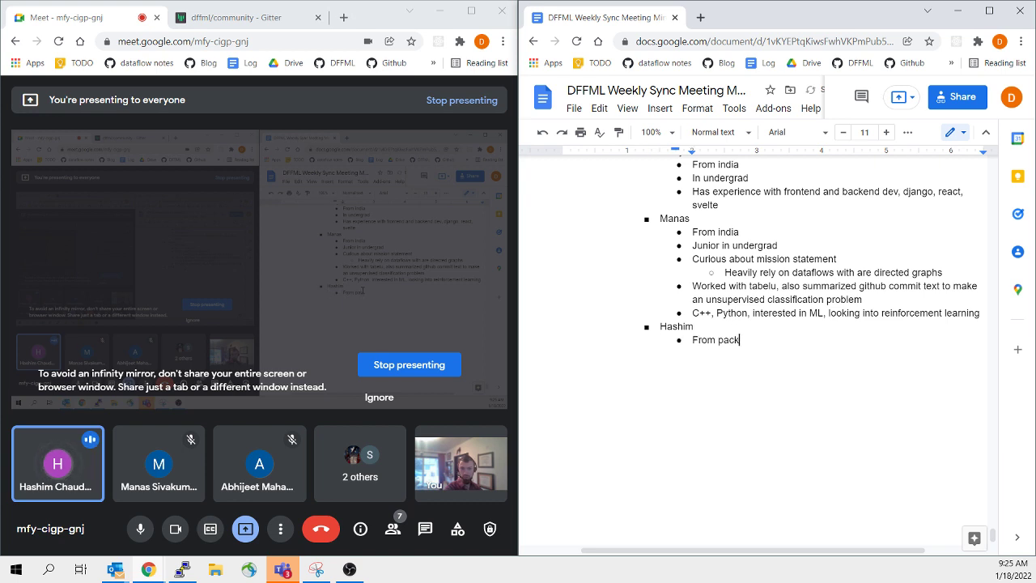
{"action": "key", "text": "BackSpace"}
{"action": "key", "text": "BackSpace"}
{"action": "type", "text": "kistan"}
{"action": "key", "text": "BackSpace"}
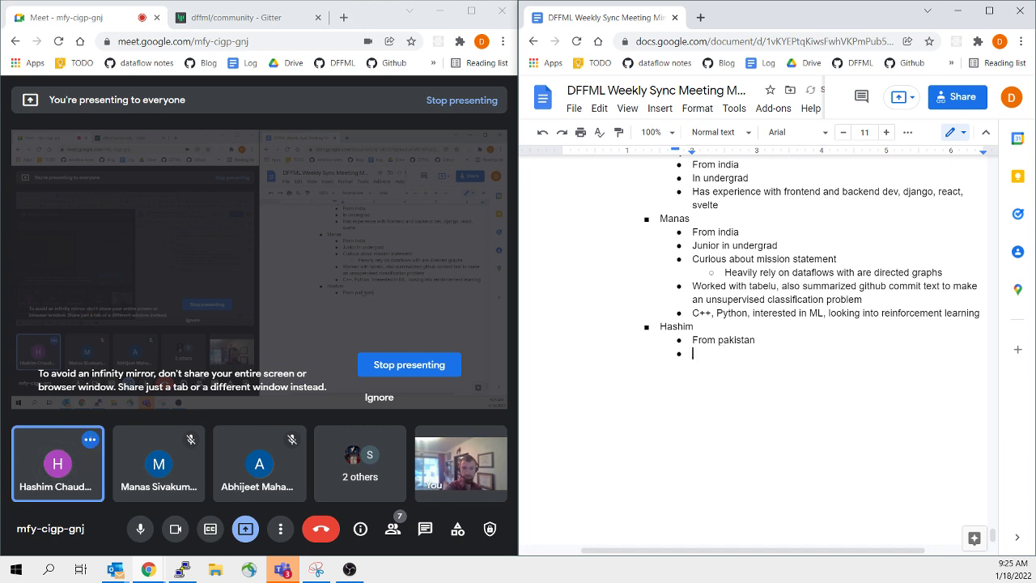
{"action": "type", "text": "Senior"}
- Add bullets 'Contributor for 2 years' (spelling corrected) and 'Interested in ML and DL,'
{"action": "key", "text": "Return"}
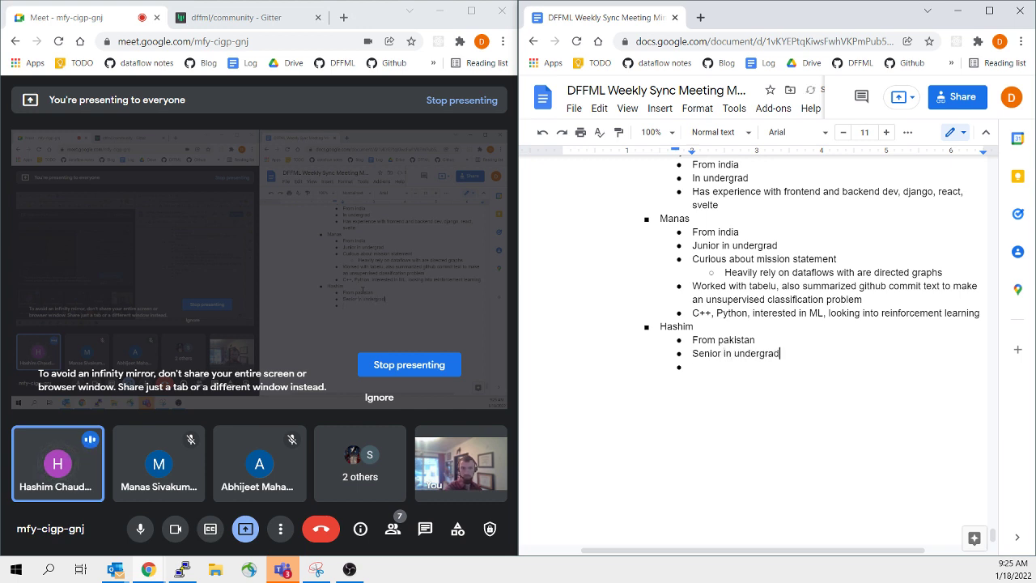
{"action": "type", "text": "Cont"}
{"action": "key", "text": "BackSpace"}
{"action": "key", "text": "BackSpace"}
{"action": "key", "text": "BackSpace"}
{"action": "key", "text": "BackSpace"}
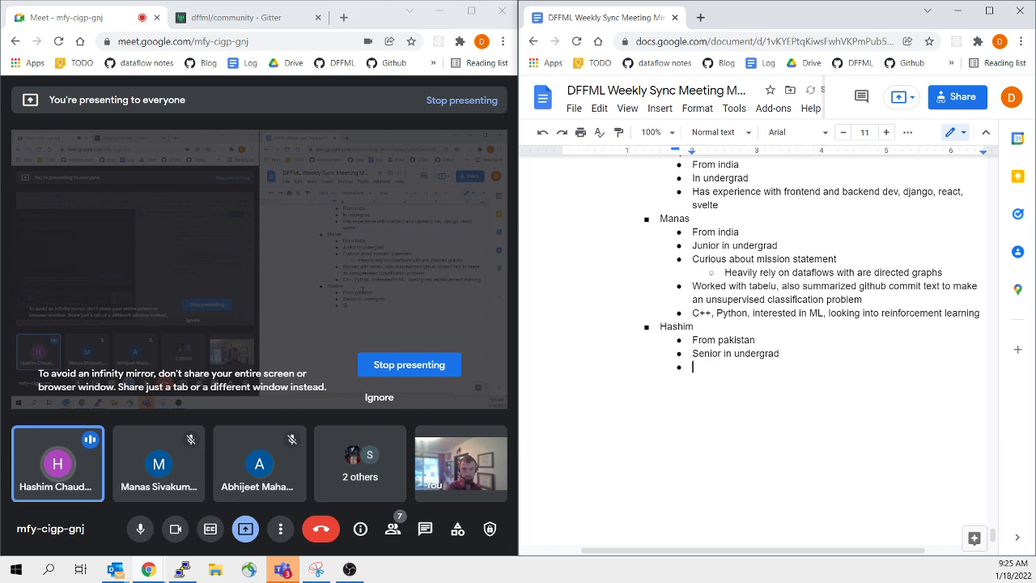
{"action": "type", "text": "Contriubor for "}
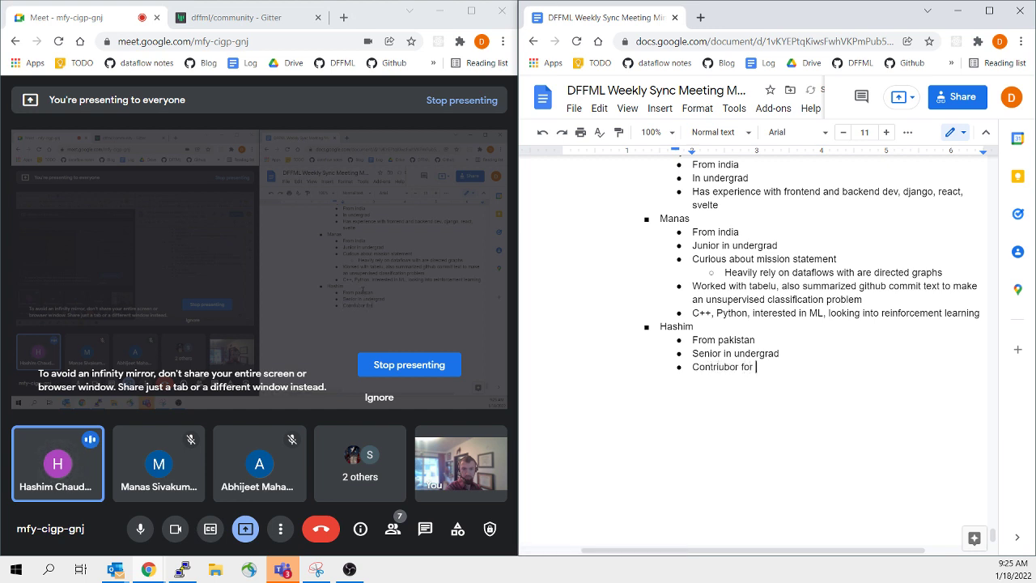
{"action": "type", "text": "2 years"}
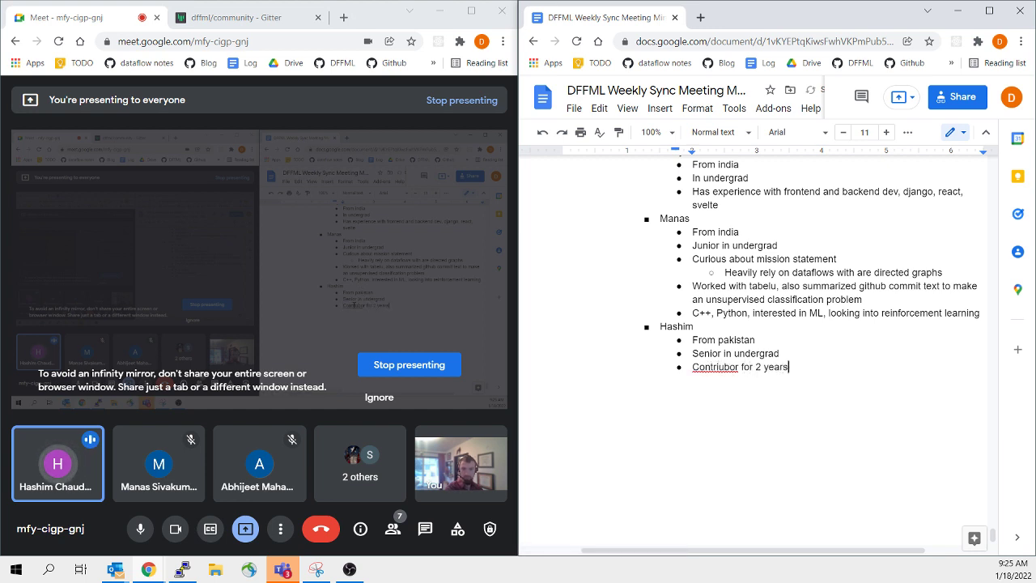
{"action": "right_click", "coordinate": [710, 366]}
{"action": "left_click", "coordinate": [701, 400]}
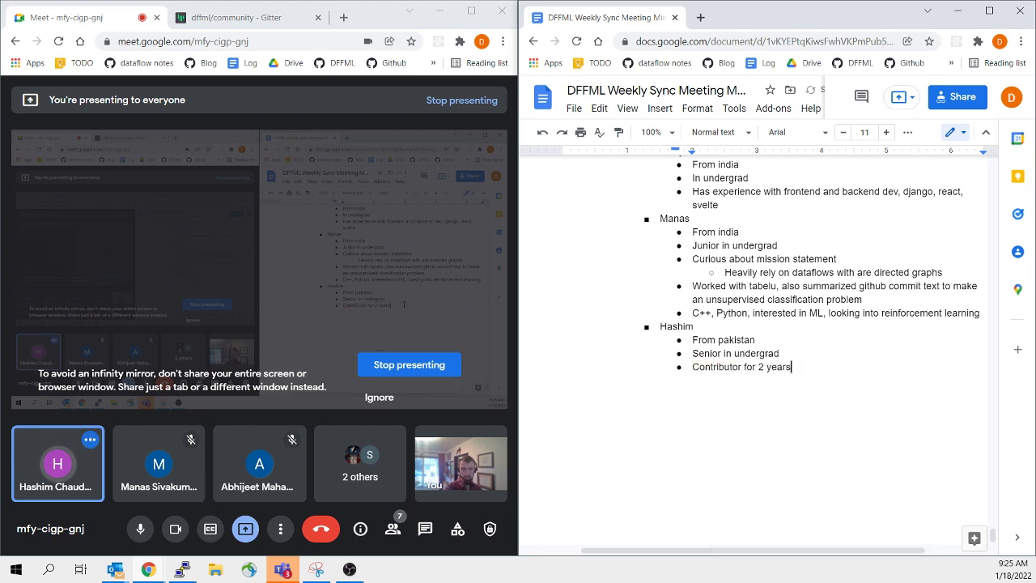
{"action": "key", "text": "Return"}
{"action": "type", "text": "Interested"}
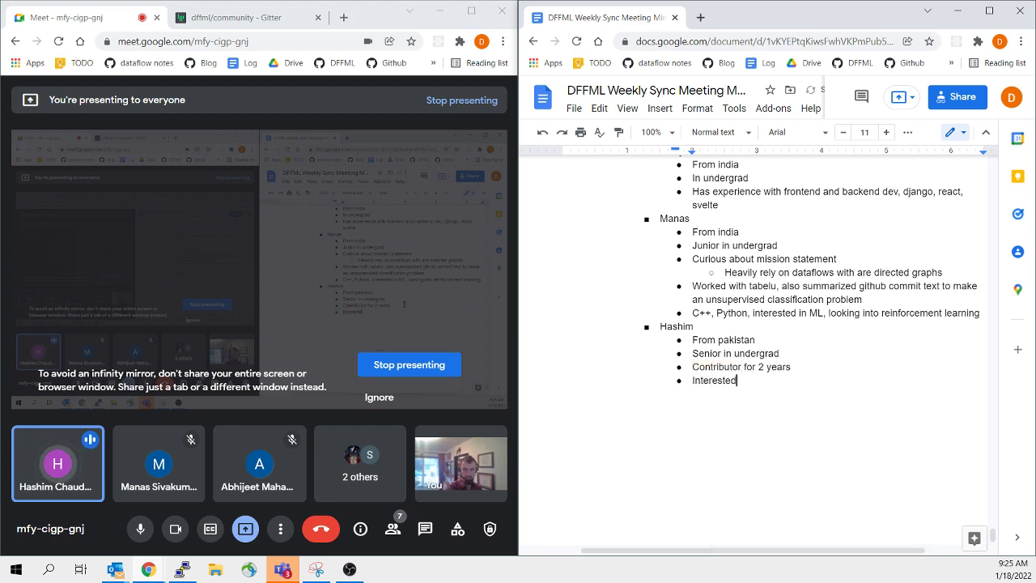
{"action": "type", "text": " in ML and DL"}
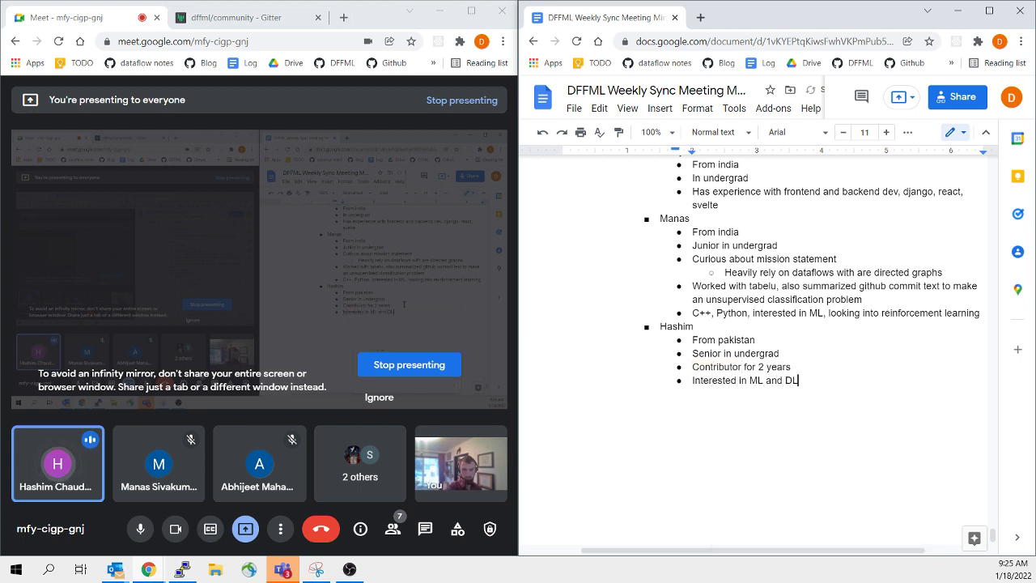
{"action": "type", "text": ", c"}
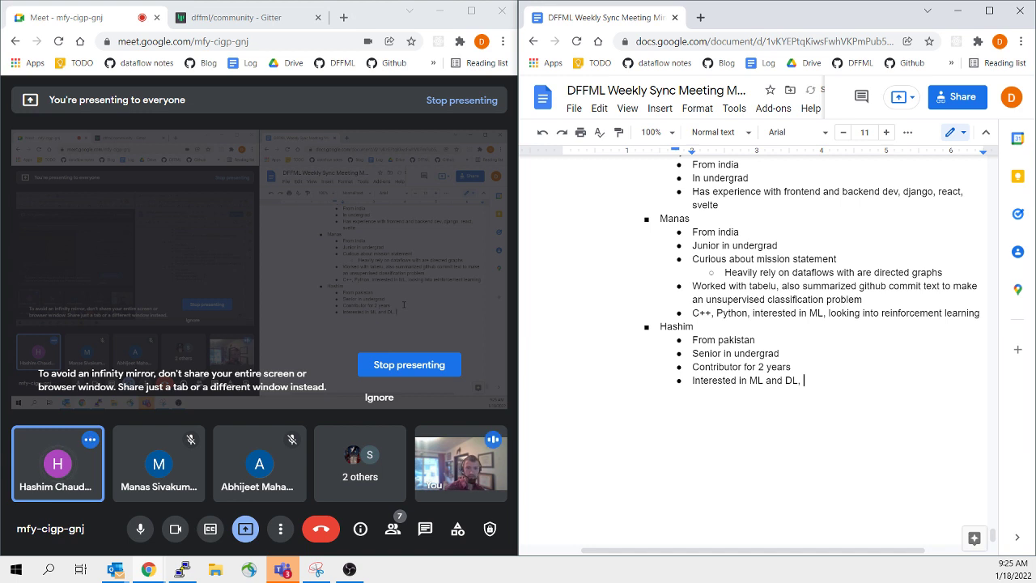
{"action": "key", "text": "BackSpace"}
{"action": "key", "text": "BackSpace"}
{"action": "type", "text": "."}
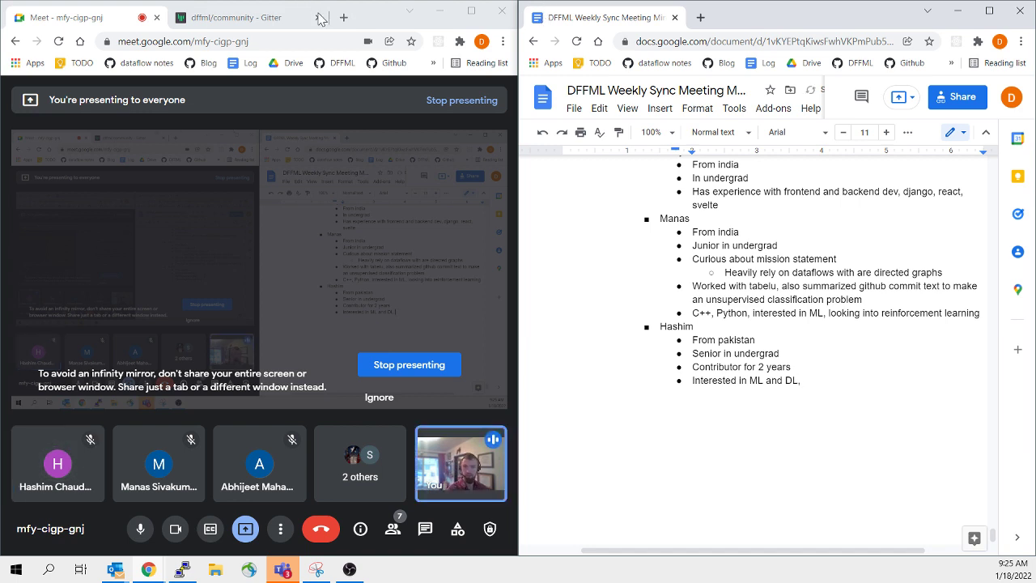
- In a new tab, open the DFFML docs and load the master-branch Tutorials page
{"action": "left_click", "coordinate": [701, 18]}
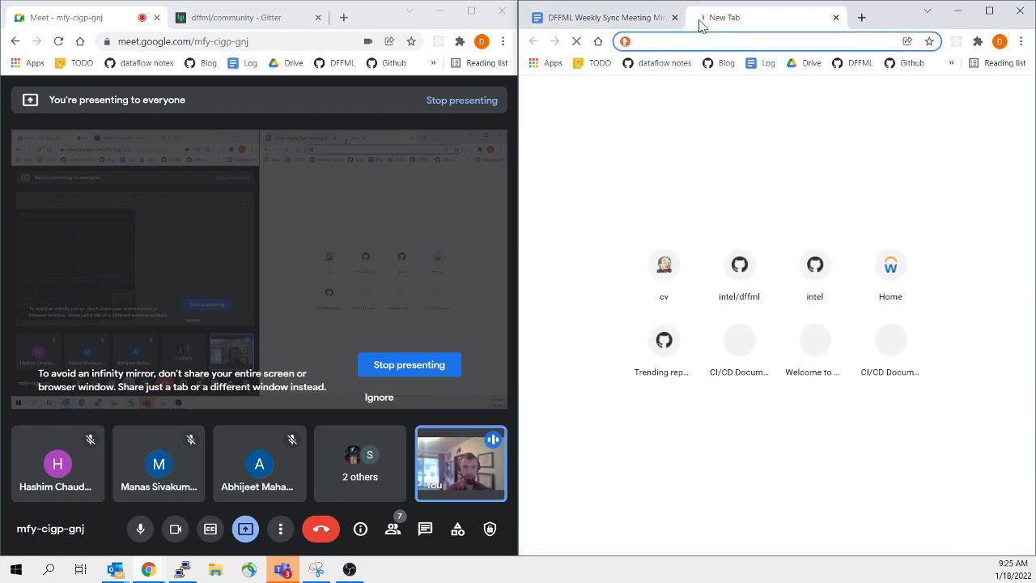
{"action": "type", "text": "intel"}
{"action": "key", "text": "Return"}
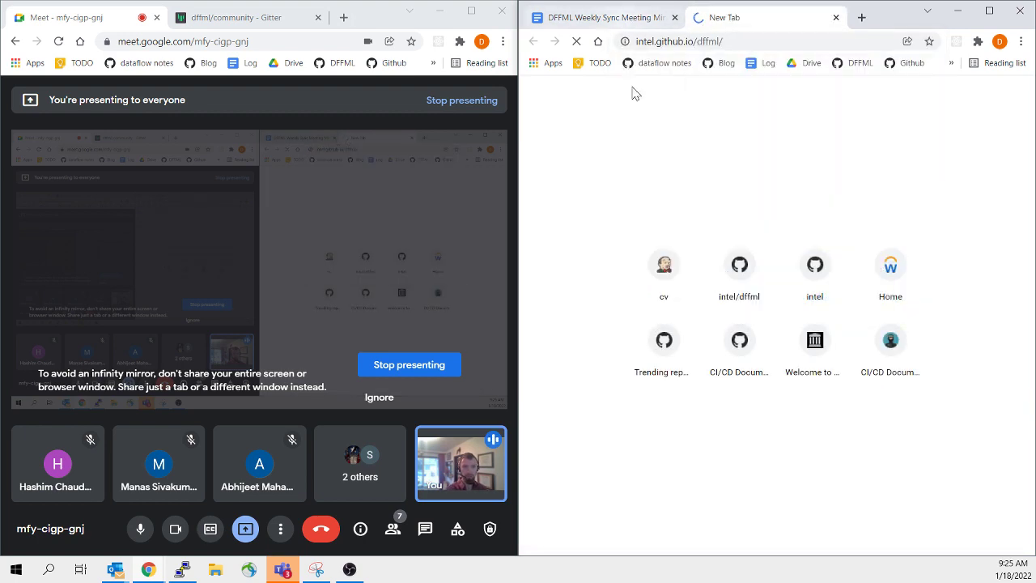
{"action": "left_click", "coordinate": [541, 104]}
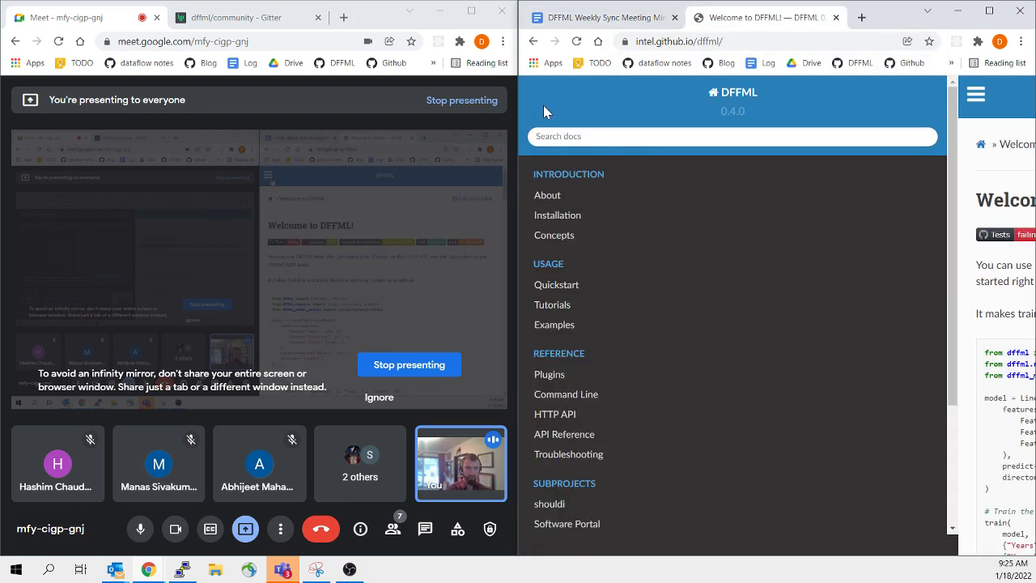
{"action": "left_click", "coordinate": [598, 317]}
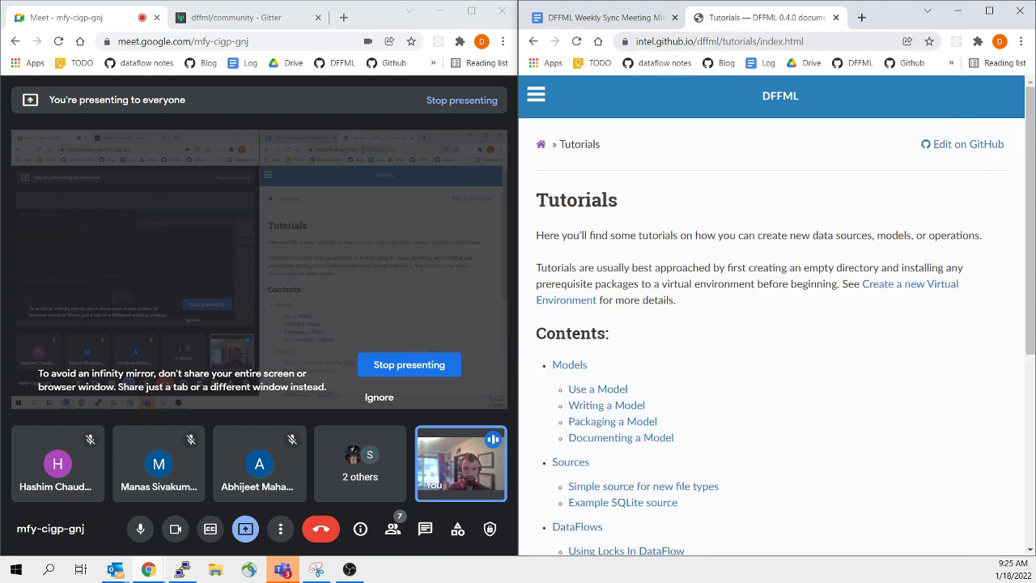
{"action": "left_click", "coordinate": [790, 43]}
{"action": "left_click", "coordinate": [798, 42]}
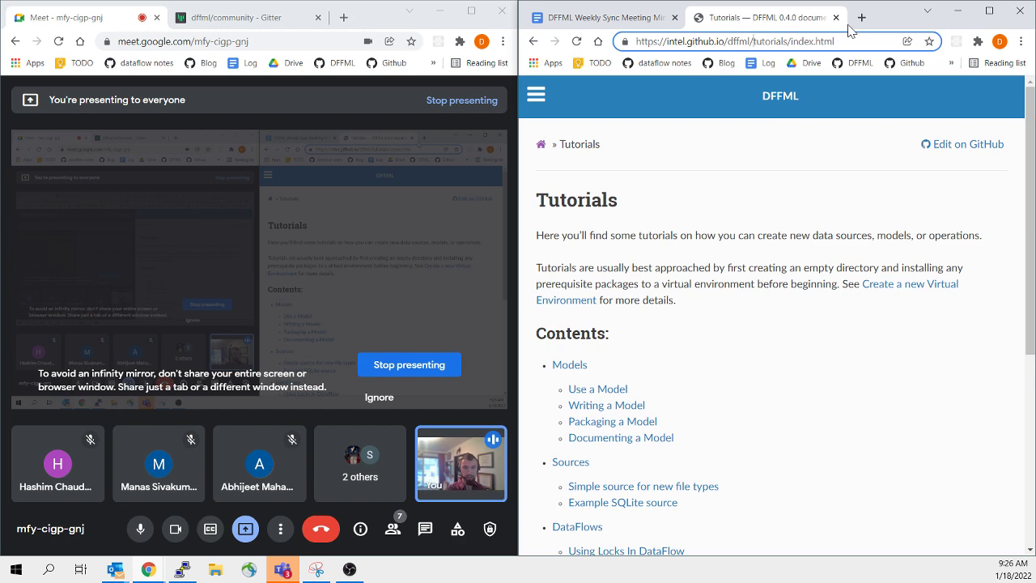
{"action": "type", "text": "master/"}
{"action": "key", "text": "ctrl+a"}
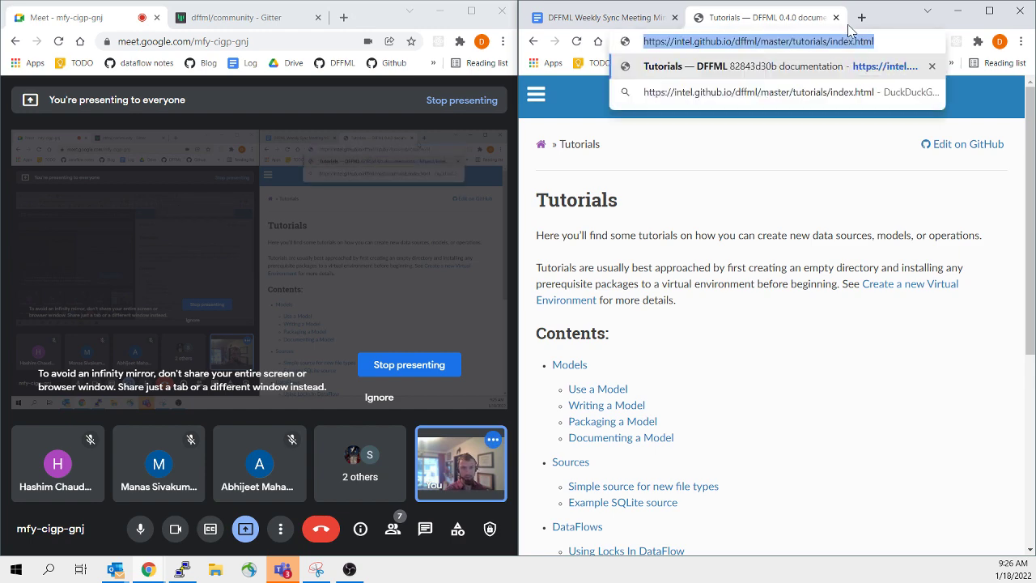
{"action": "key", "text": "Return"}
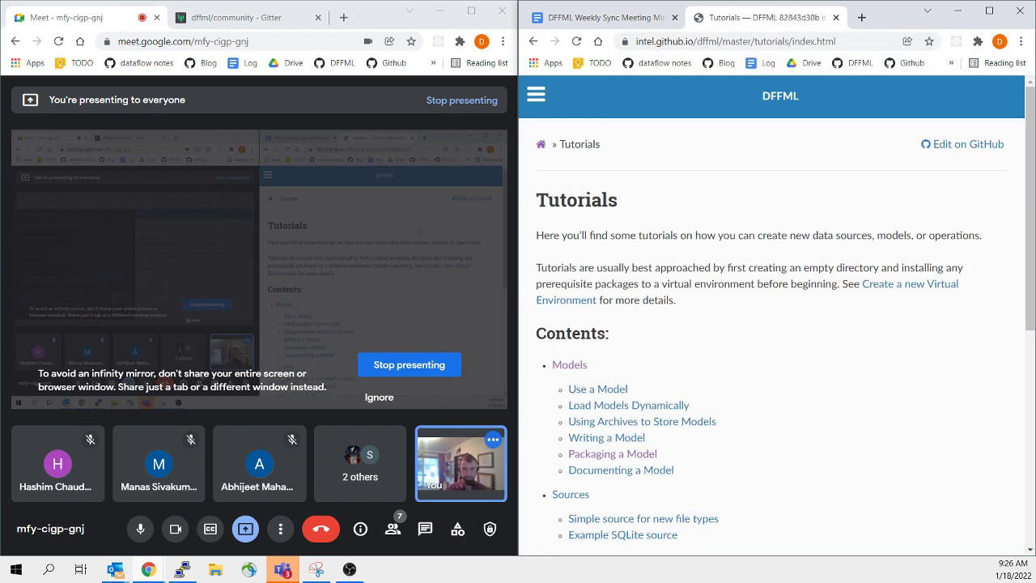
- Go to Examples > Notebooks, copy its address, and return to the meeting notes doc
{"action": "scroll", "coordinate": [763, 289], "scroll_direction": "down", "scroll_amount": 5}
{"action": "scroll", "coordinate": [682, 289], "scroll_direction": "up", "scroll_amount": 5}
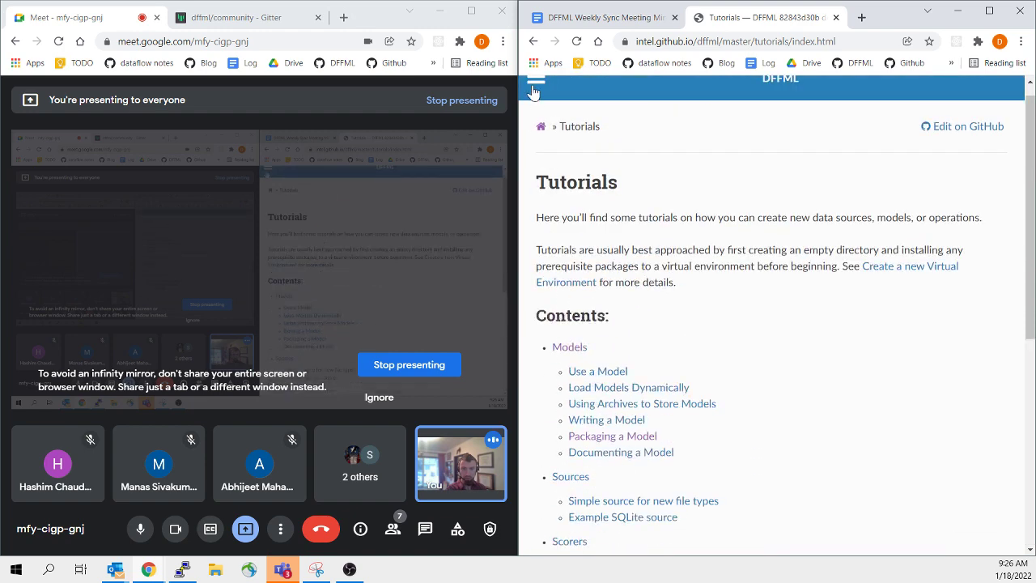
{"action": "left_click", "coordinate": [533, 92]}
{"action": "left_click", "coordinate": [555, 224]}
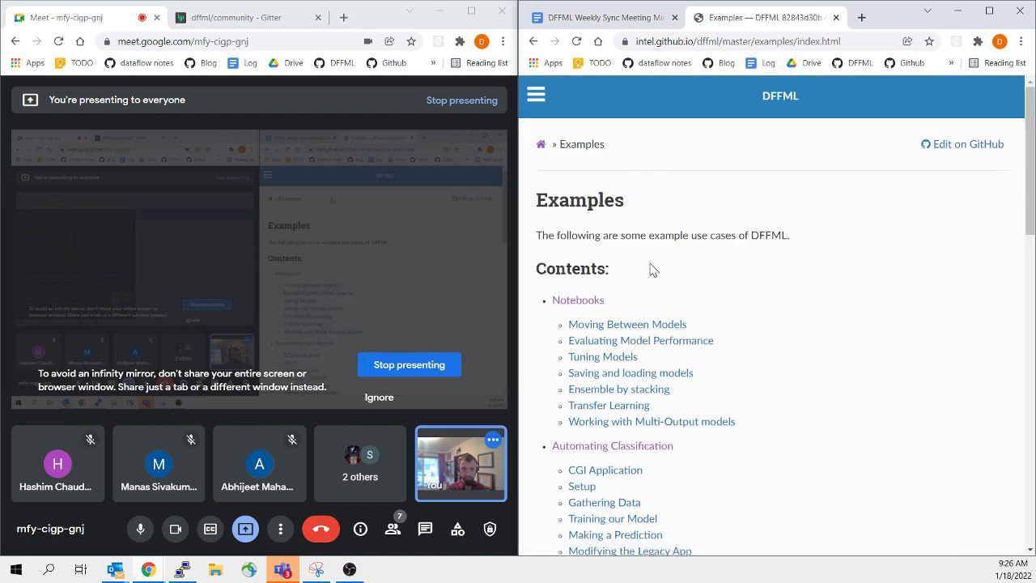
{"action": "scroll", "coordinate": [654, 270], "scroll_direction": "down", "scroll_amount": 4}
{"action": "scroll", "coordinate": [620, 273], "scroll_direction": "up", "scroll_amount": 4}
{"action": "left_click", "coordinate": [596, 298]}
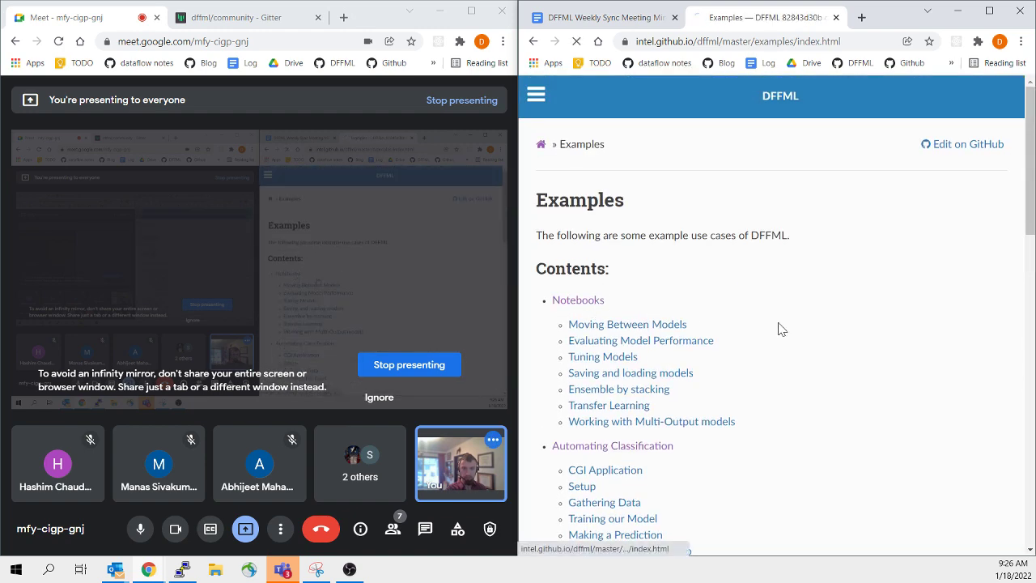
{"action": "left_click", "coordinate": [718, 44]}
{"action": "key", "text": "ctrl+c"}
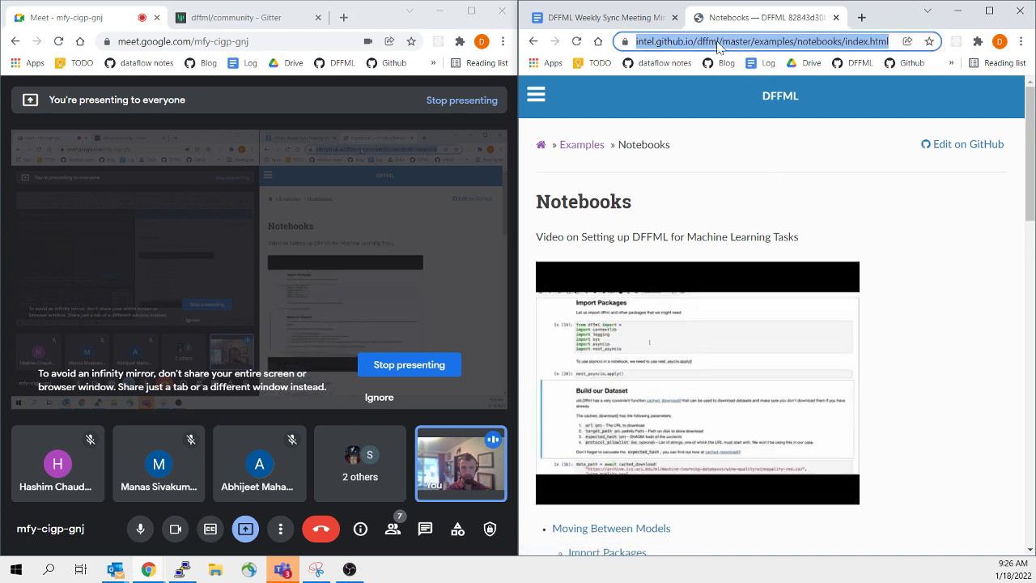
{"action": "left_click", "coordinate": [607, 18]}
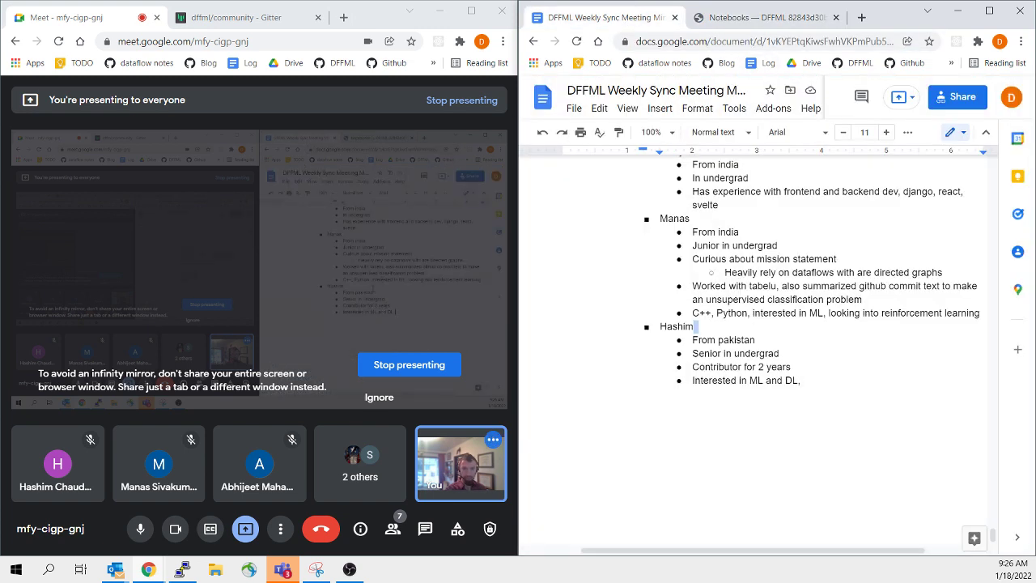
- Extend the ML bullet with 'created notebooks and tutorial videos' and nest the pasted Notebooks link beneath it
{"action": "left_click", "coordinate": [802, 380]}
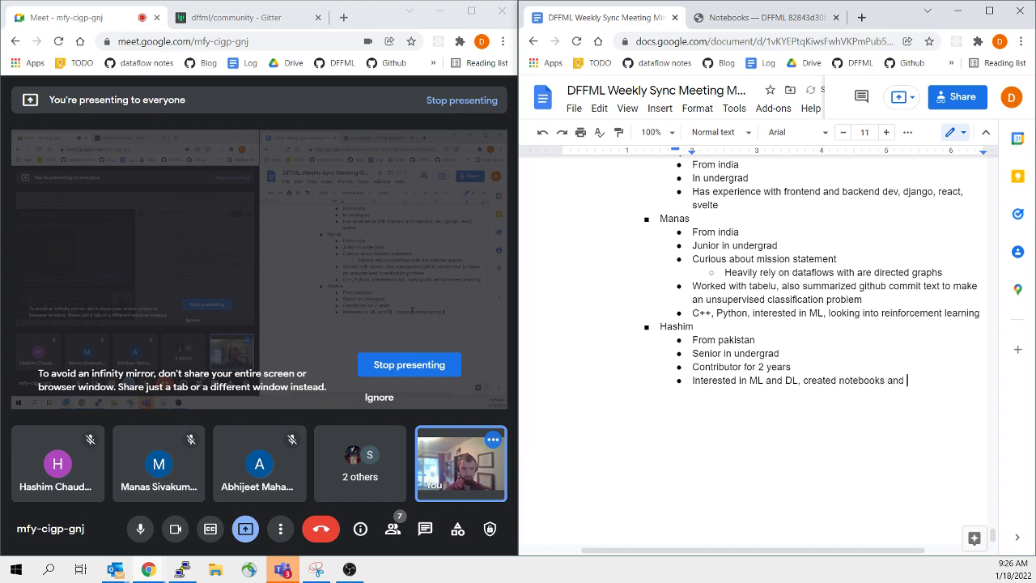
{"action": "type", "text": "turorial"}
{"action": "key", "text": "BackSpace"}
{"action": "key", "text": "BackSpace"}
{"action": "key", "text": "BackSpace"}
{"action": "key", "text": "BackSpace"}
{"action": "key", "text": "BackSpace"}
{"action": "type", "text": "torial videso"}
{"action": "key", "text": "Return"}
{"action": "key", "text": "Tab"}
{"action": "key", "text": "ctrl+v"}
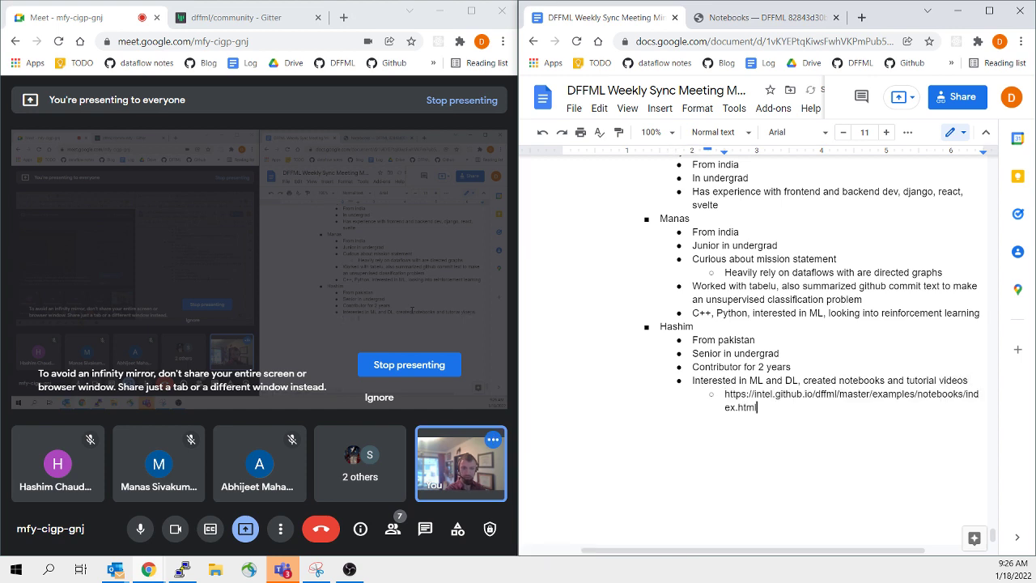
{"action": "key", "text": "Return"}
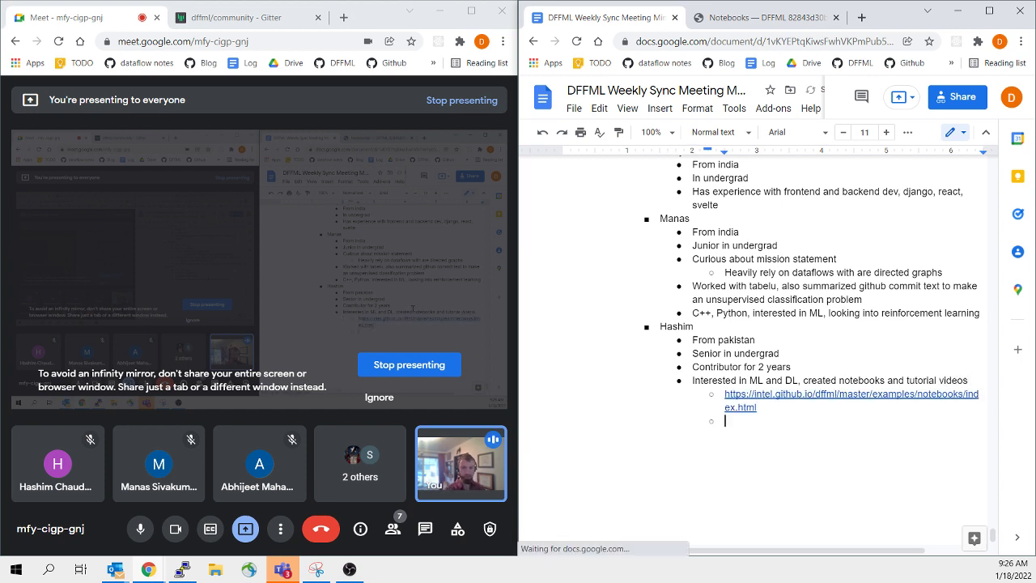
{"action": "key", "text": "ctrl+l"}
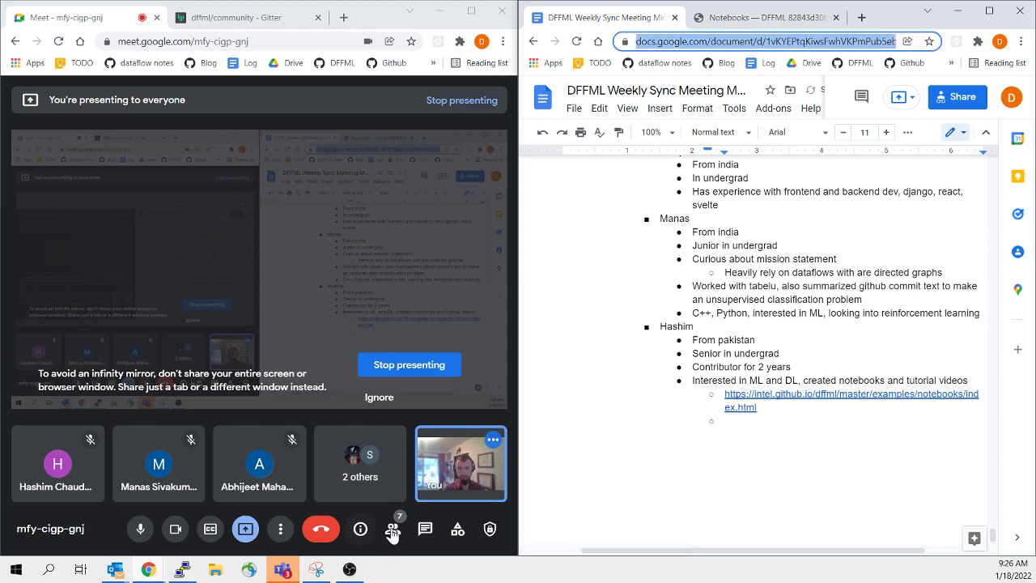
- Post the meeting notes doc link in the Gitter dffml/community chat
{"action": "left_click", "coordinate": [205, 26]}
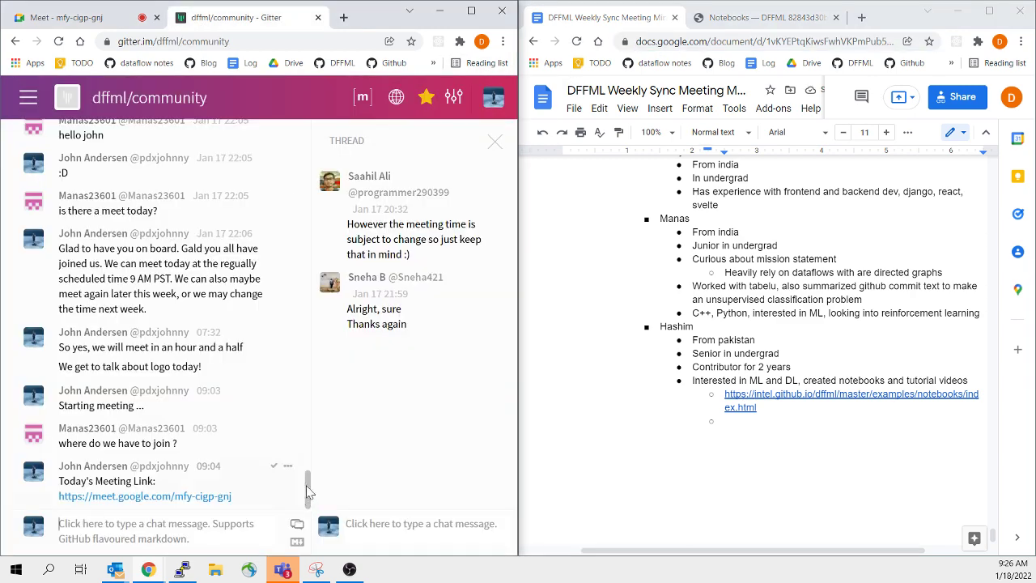
{"action": "key", "text": "Return"}
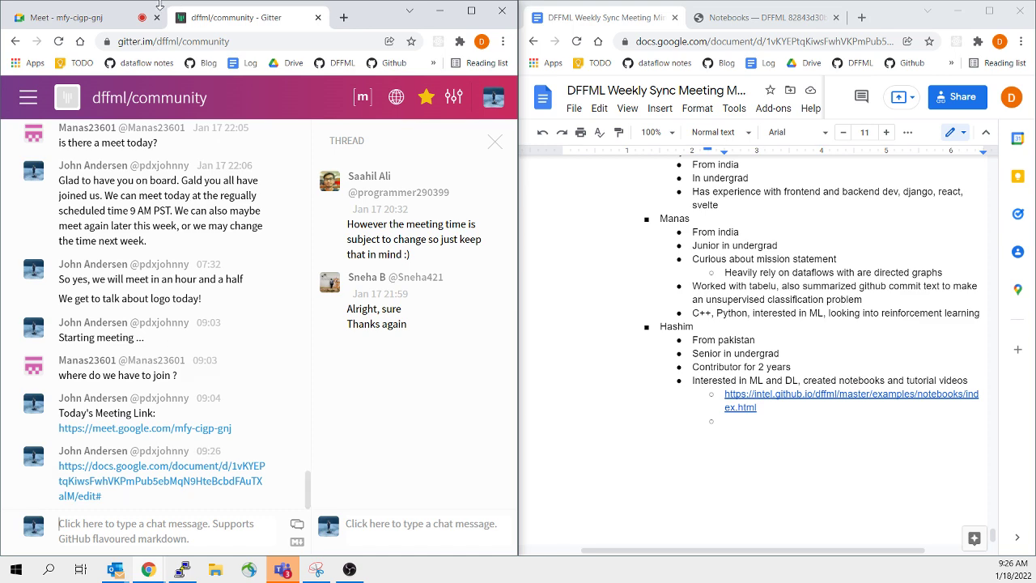
- Send the doc link to everyone in the Google Meet call chat, then return to the notes
{"action": "left_click", "coordinate": [72, 17]}
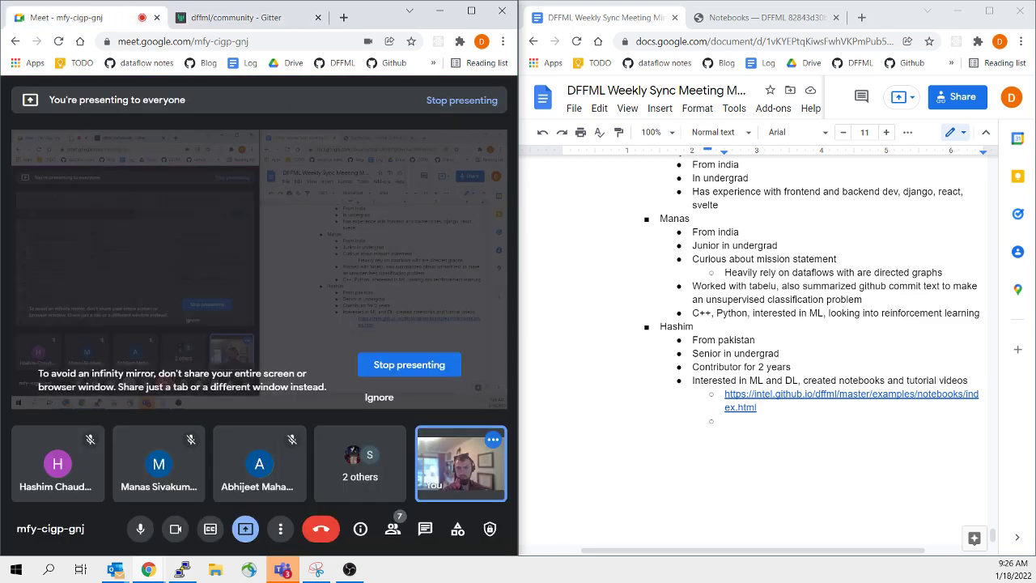
{"action": "left_click", "coordinate": [425, 528]}
{"action": "key", "text": "Return"}
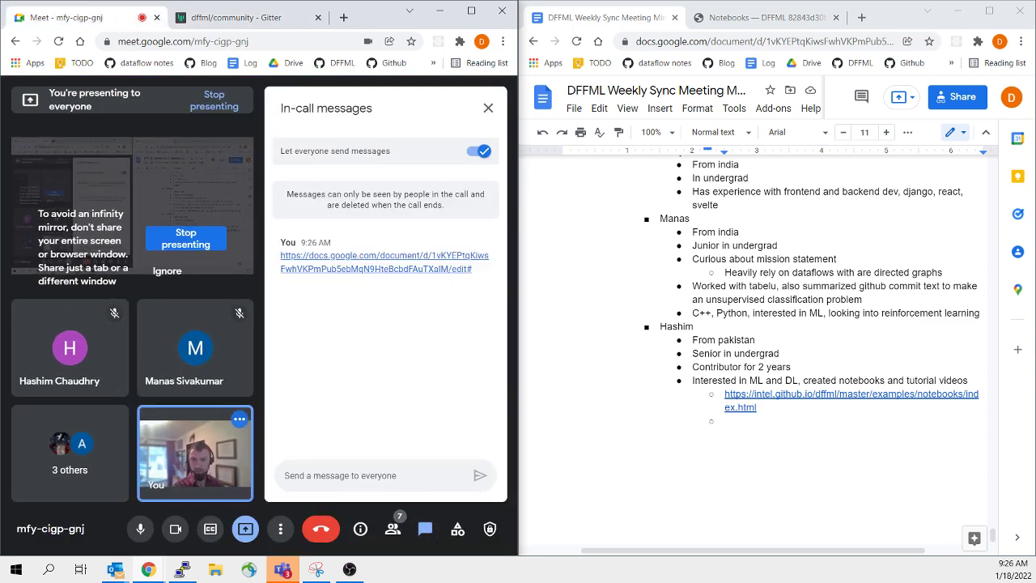
{"action": "left_click", "coordinate": [488, 108]}
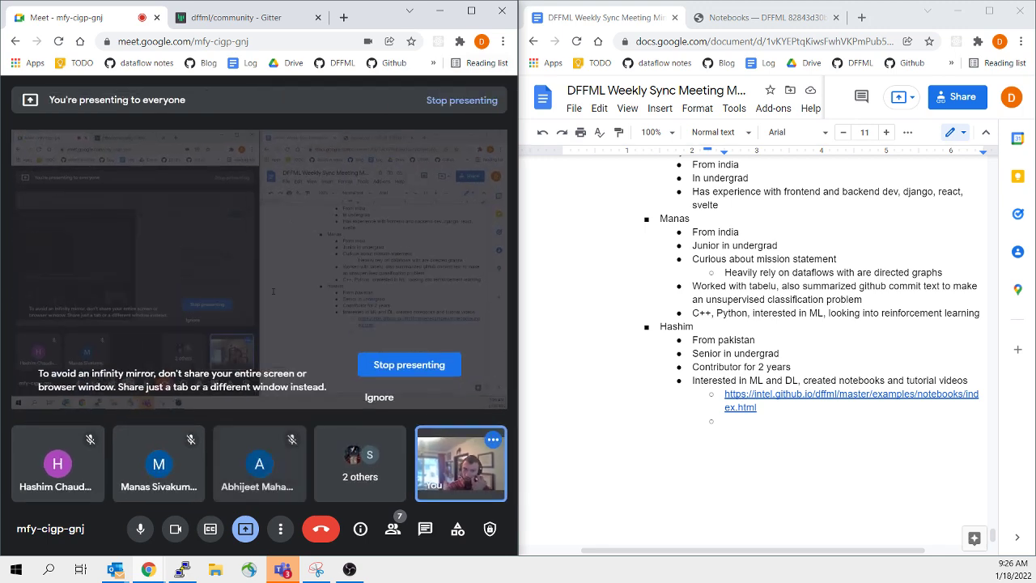
{"action": "left_click", "coordinate": [728, 421]}
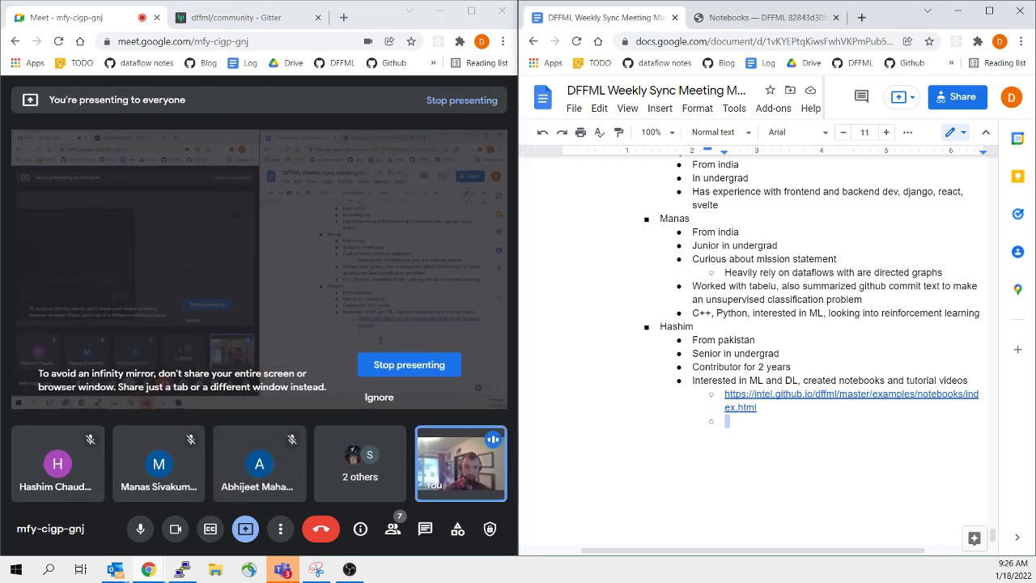
- Adjust the empty bullet's indentation and return to the empty sub-bullet under the fourth attendee
{"action": "key", "text": "shift+Tab"}
{"action": "key", "text": "shift+Tab"}
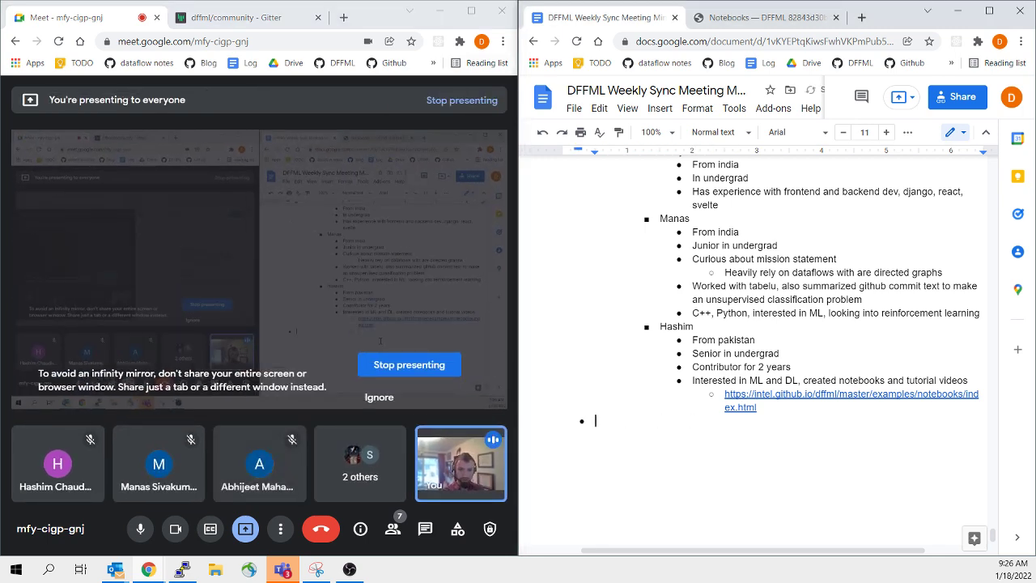
{"action": "scroll", "coordinate": [753, 340], "scroll_direction": "up", "scroll_amount": 15}
{"action": "scroll", "coordinate": [753, 340], "scroll_direction": "down", "scroll_amount": 5}
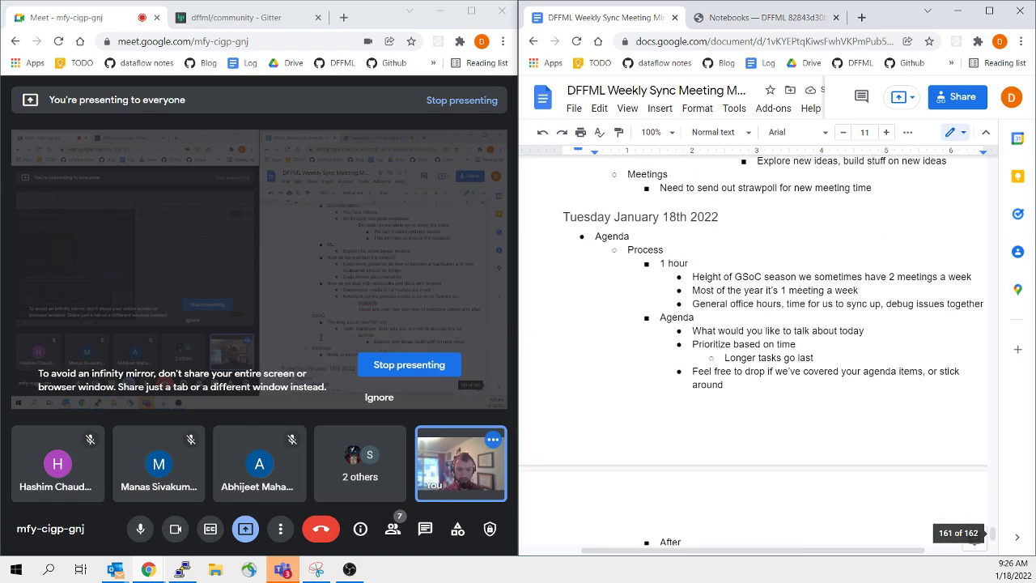
{"action": "scroll", "coordinate": [752, 340], "scroll_direction": "down", "scroll_amount": 10}
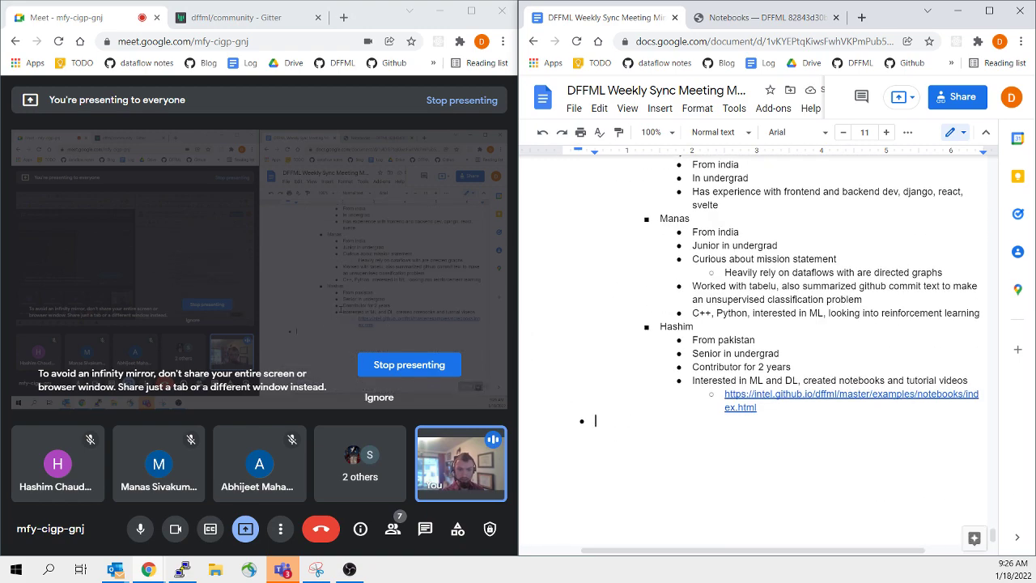
{"action": "key", "text": "Tab"}
{"action": "scroll", "coordinate": [753, 340], "scroll_direction": "up", "scroll_amount": 4}
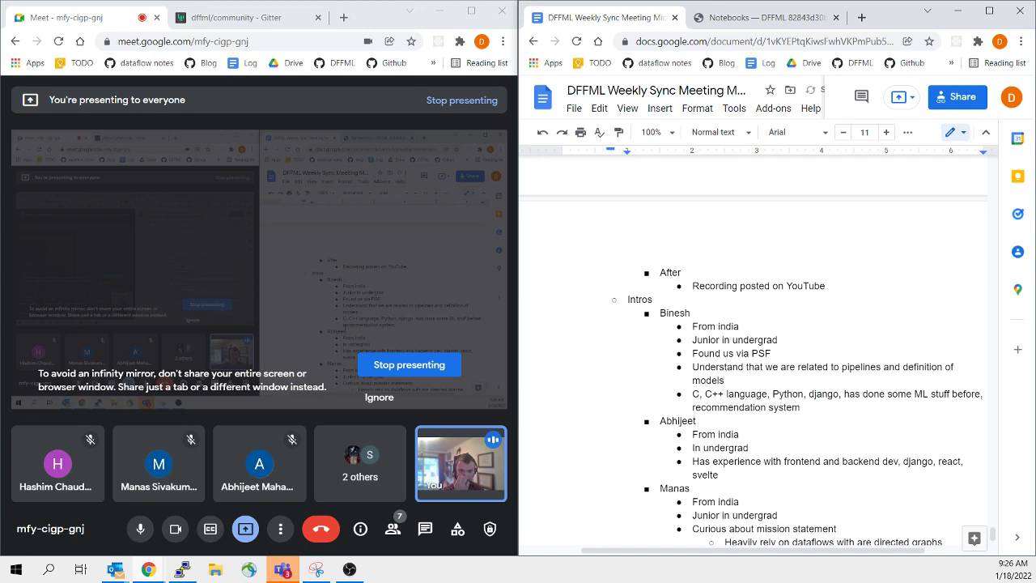
{"action": "scroll", "coordinate": [753, 340], "scroll_direction": "down", "scroll_amount": 5}
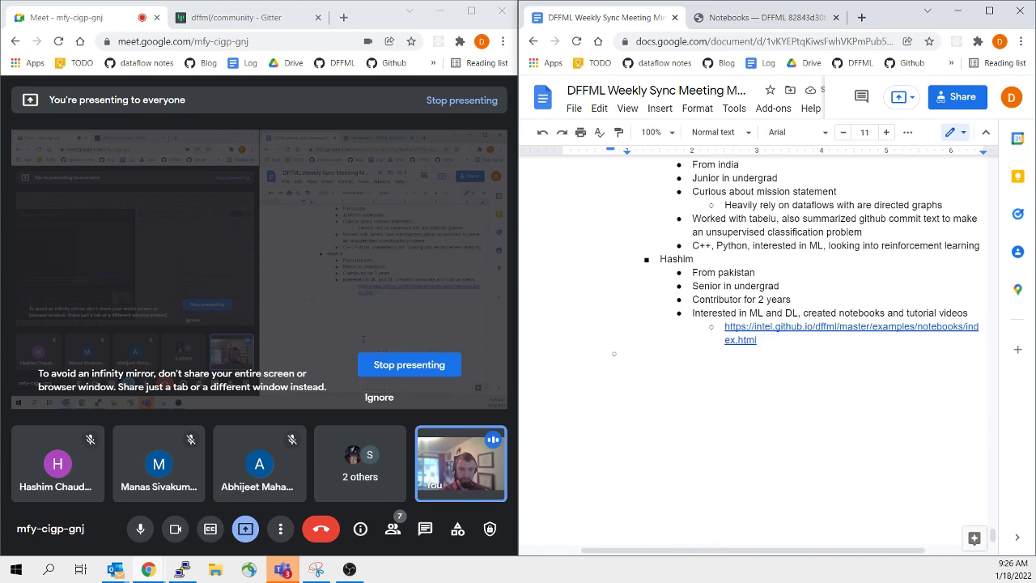
{"action": "left_click", "coordinate": [756, 272]}
{"action": "left_click", "coordinate": [627, 353]}
- Close the DFFML Notebooks tab and check the Gitter and Meet tabs
{"action": "left_click", "coordinate": [778, 18]}
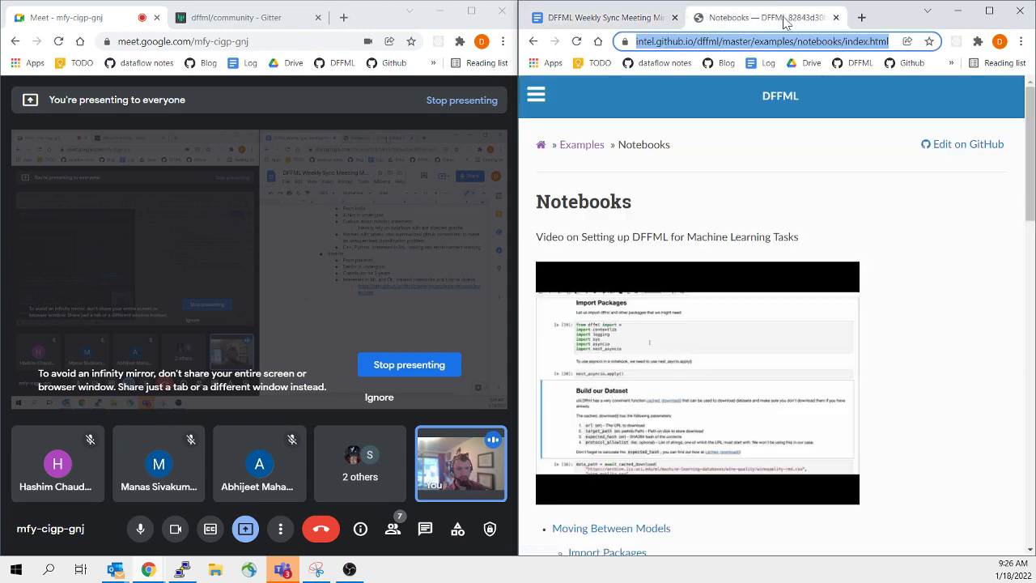
{"action": "middle_click", "coordinate": [783, 23]}
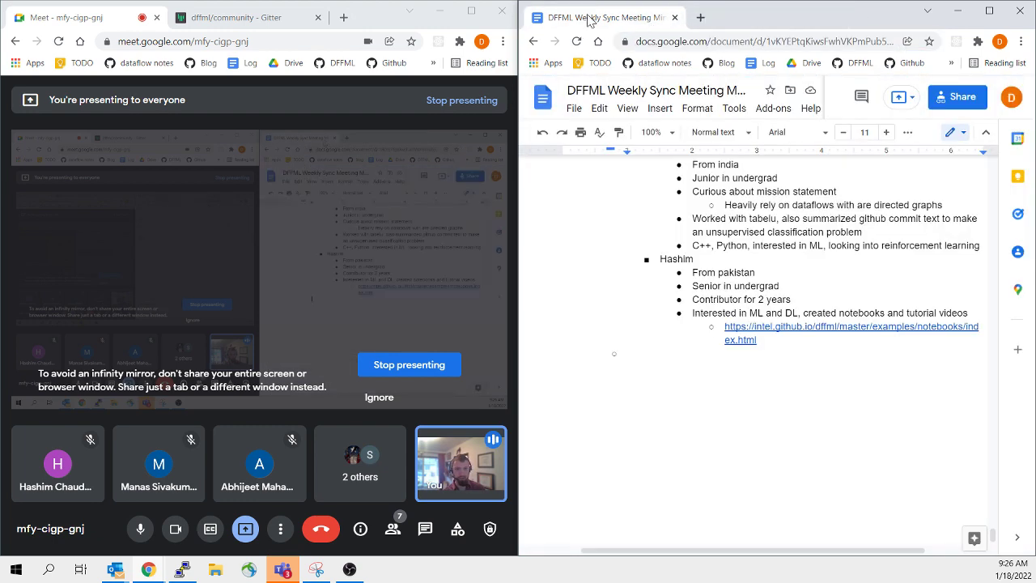
{"action": "left_click", "coordinate": [256, 24]}
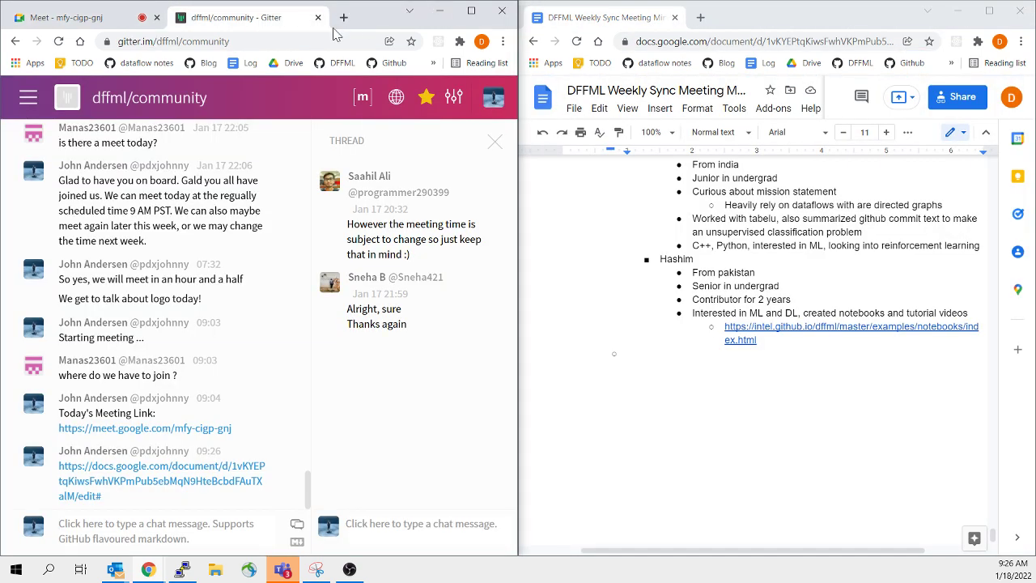
{"action": "left_click", "coordinate": [104, 24]}
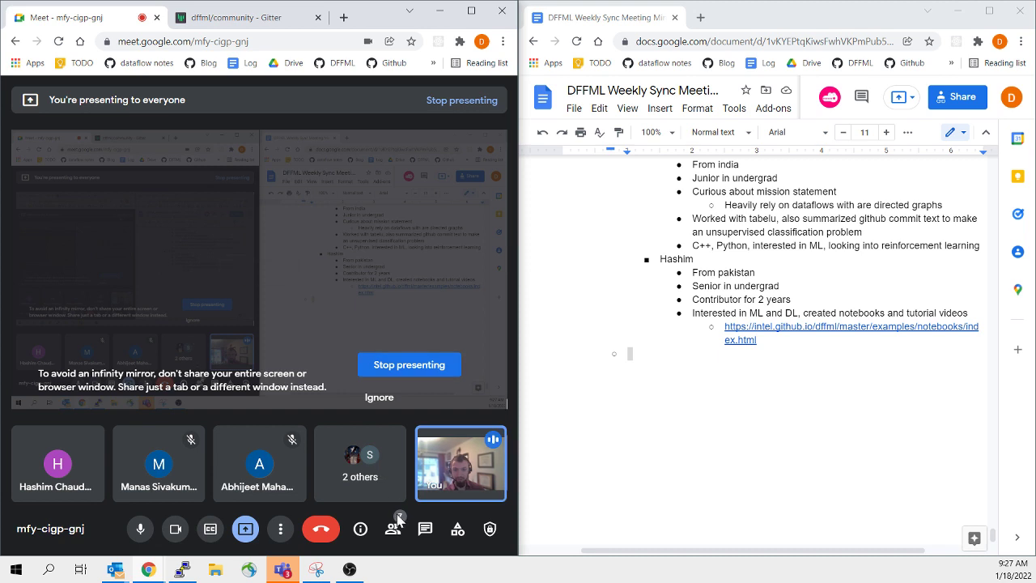
- Add the fifth attendee's name with a nested 'From India' bullet
{"action": "left_click", "coordinate": [627, 371]}
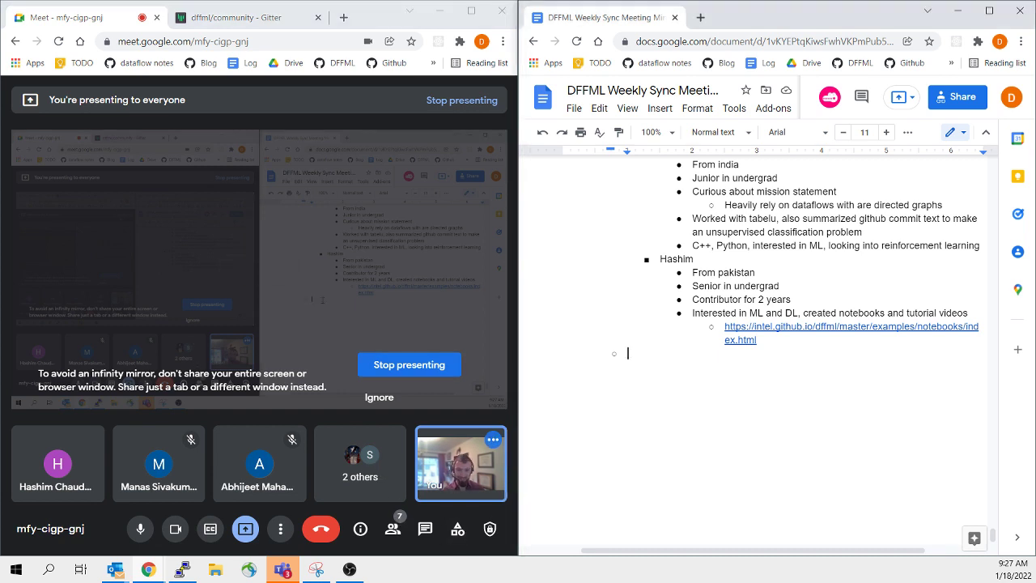
{"action": "key", "text": "Tab"}
{"action": "type", "text": "S"}
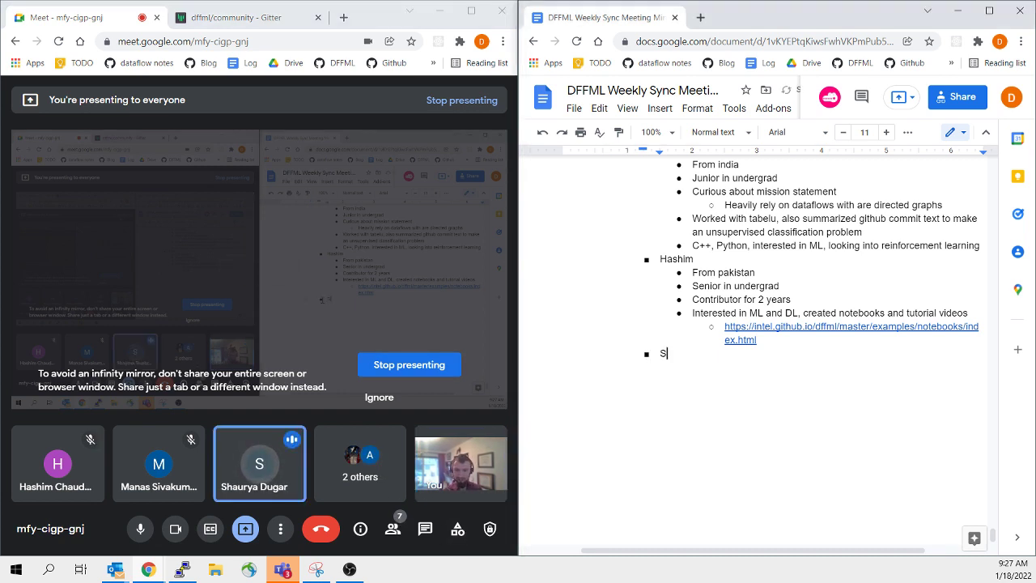
{"action": "type", "text": "hy"}
{"action": "key", "text": "BackSpace"}
{"action": "key", "text": "BackSpace"}
{"action": "key", "text": "BackSpace"}
{"action": "type", "text": "ur"}
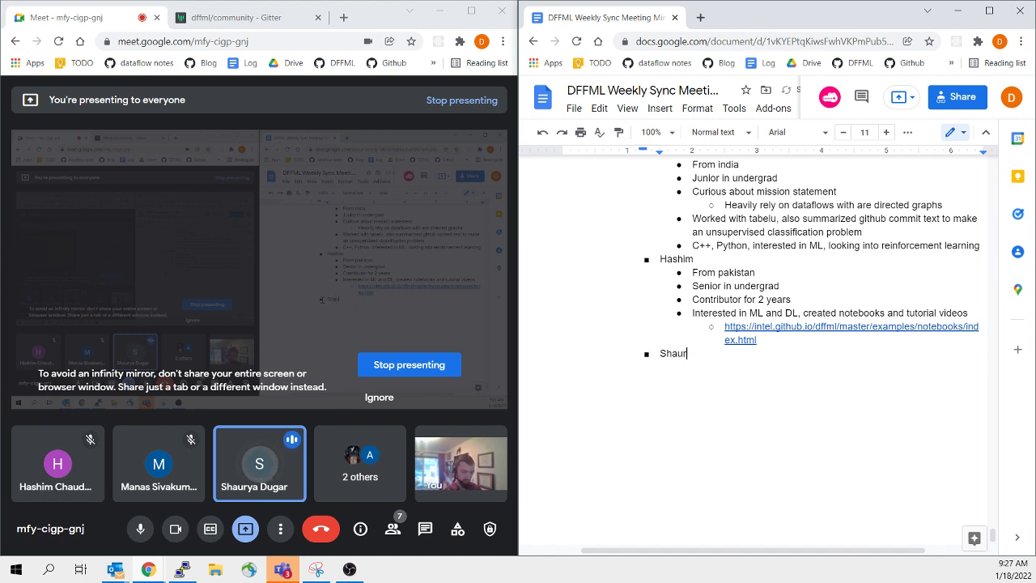
{"action": "type", "text": "y"}
{"action": "type", "text": "ya"}
{"action": "key", "text": "Return"}
{"action": "key", "text": "Tab"}
{"action": "type", "text": "D"}
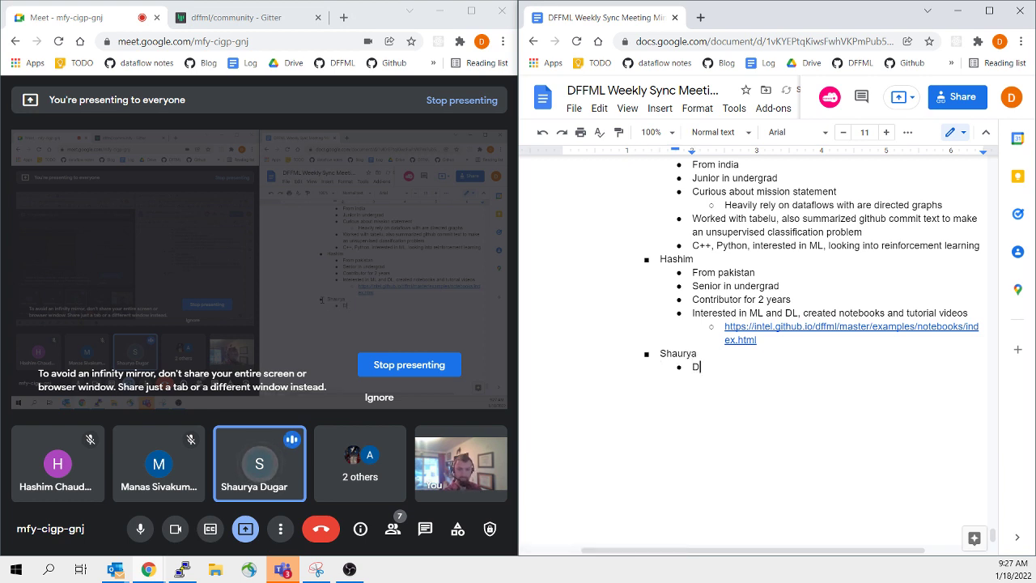
{"action": "key", "text": "BackSpace"}
{"action": "type", "text": "From In"}
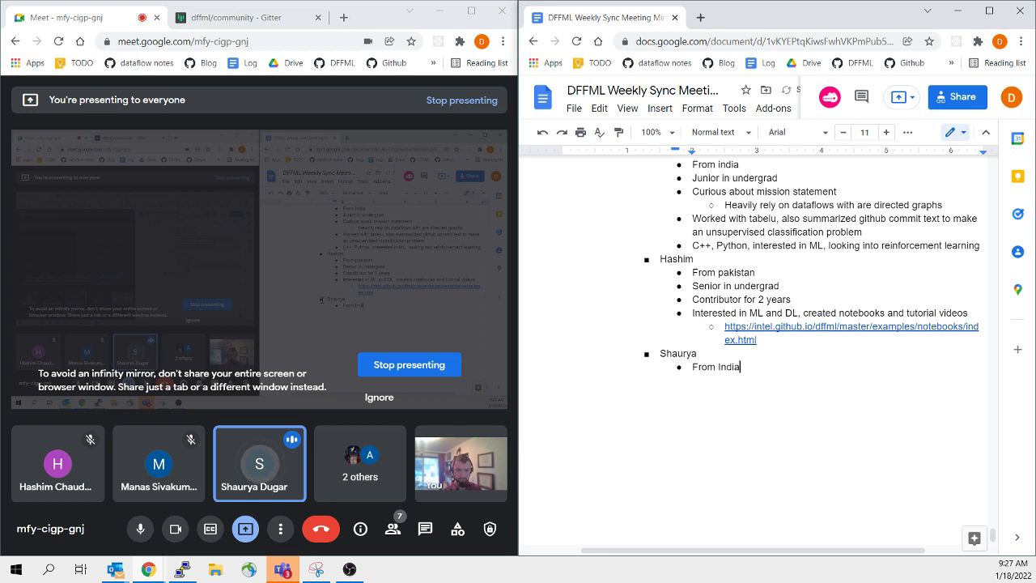
{"action": "type", "text": "dia"}
- Add the bullet 'Want to train models for deep learning and do machine learning'
{"action": "key", "text": "Return"}
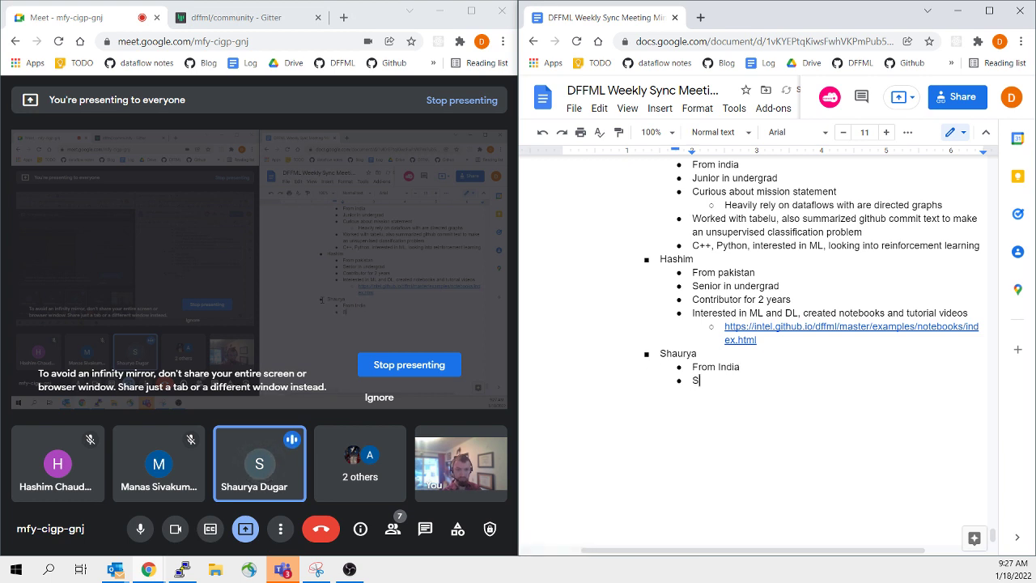
{"action": "key", "text": "BackSpace"}
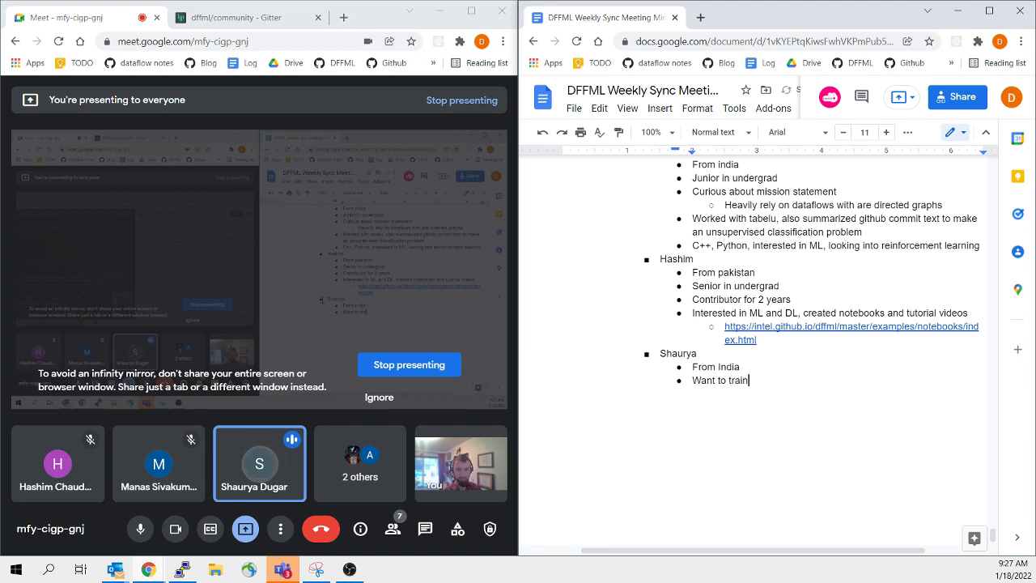
{"action": "type", "text": "Want to train models for "}
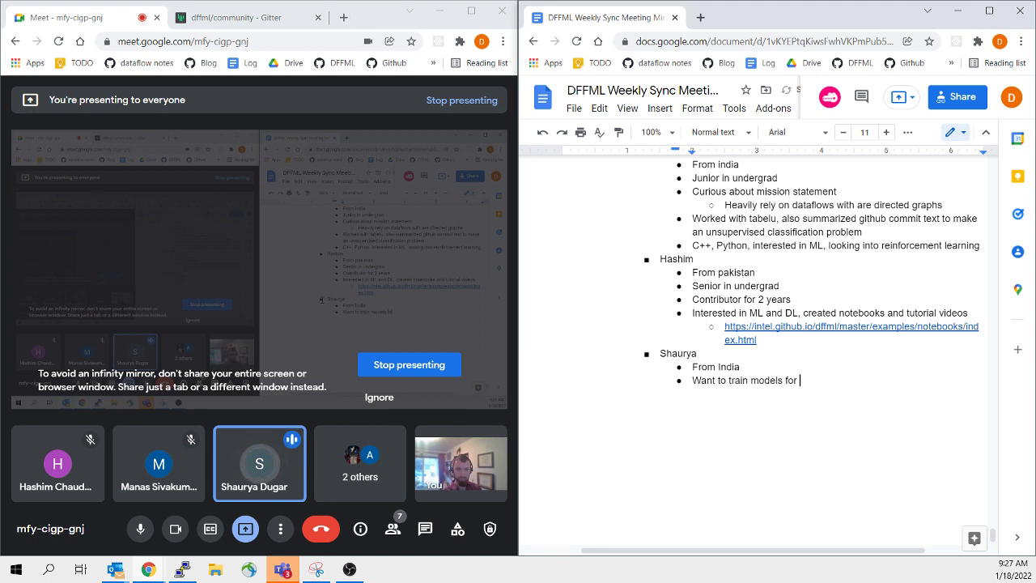
{"action": "type", "text": "deep learning"}
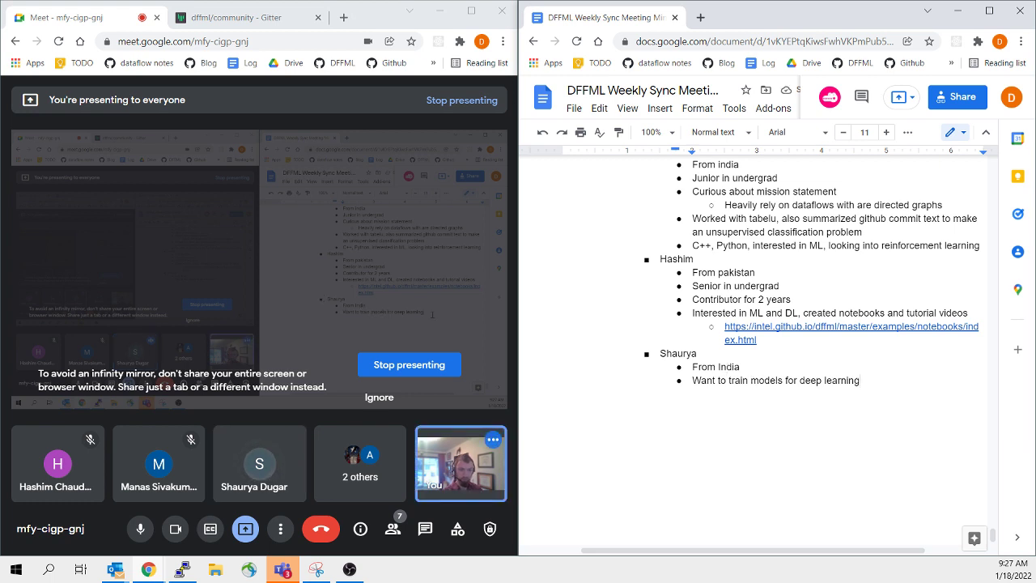
{"action": "type", "text": "and to"}
{"action": "key", "text": "BackSpace"}
{"action": "key", "text": "BackSpace"}
{"action": "type", "text": "do "}
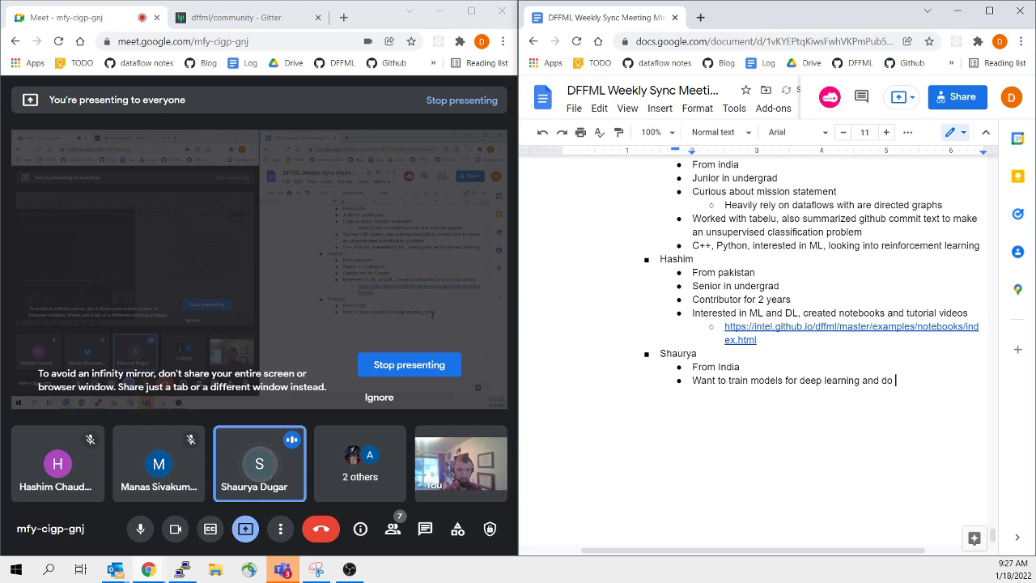
{"action": "type", "text": "machine learning"}
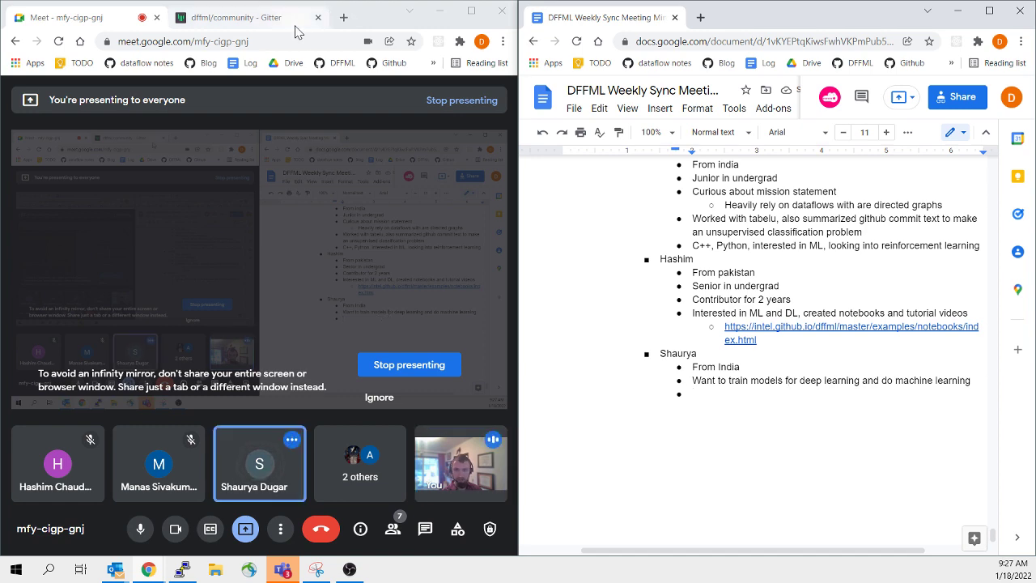
- Add a top-level follow-up entry for the fourth attendee with a 'PRs pending' sub-bullet, then move the doc into the main window
{"action": "key", "text": "shift+Tab"}
{"action": "key", "text": "shift+Tab"}
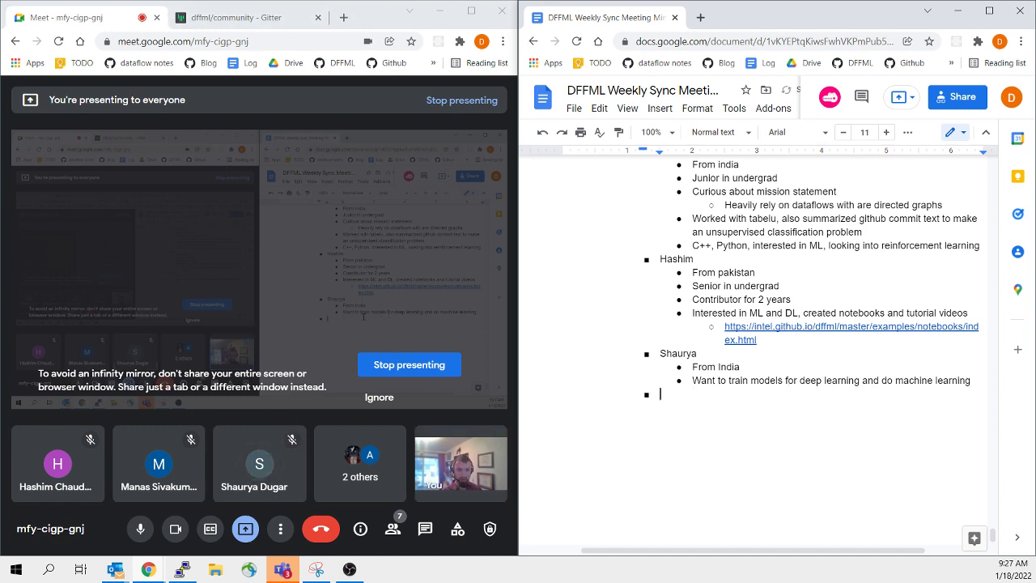
{"action": "scroll", "coordinate": [753, 324], "scroll_direction": "up", "scroll_amount": 3}
{"action": "scroll", "coordinate": [753, 323], "scroll_direction": "down", "scroll_amount": 3}
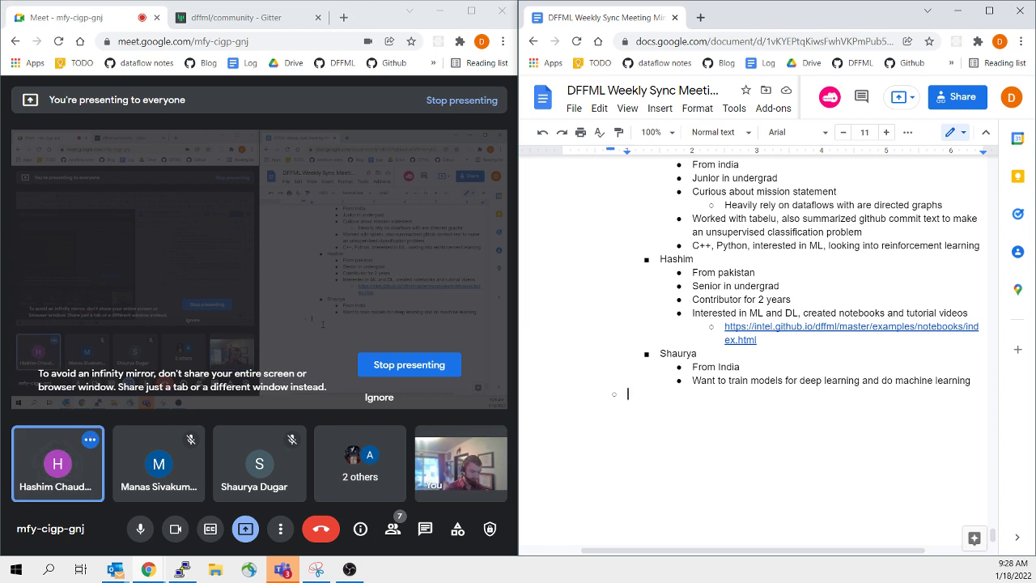
{"action": "type", "text": "Hashim"}
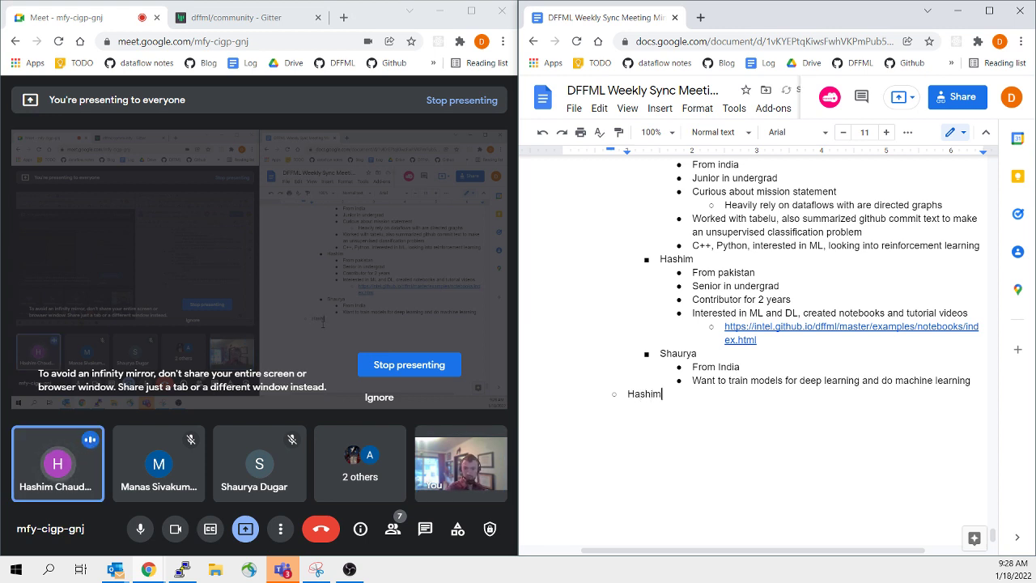
{"action": "key", "text": "Return"}
{"action": "key", "text": "Tab"}
{"action": "type", "text": "PRs pending"}
{"action": "key", "text": "Return"}
{"action": "key", "text": "Tab"}
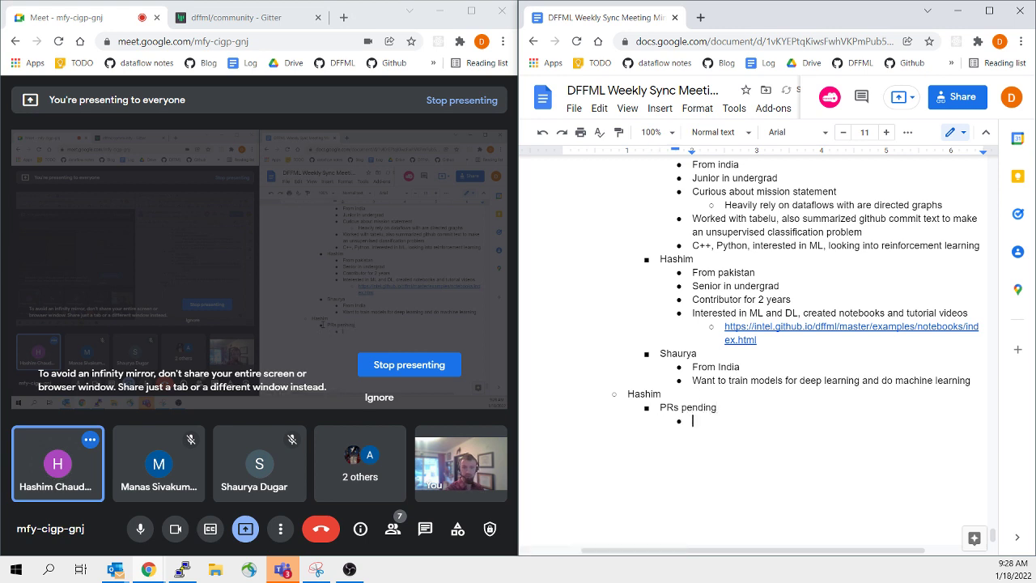
{"action": "middle_click", "coordinate": [336, 62]}
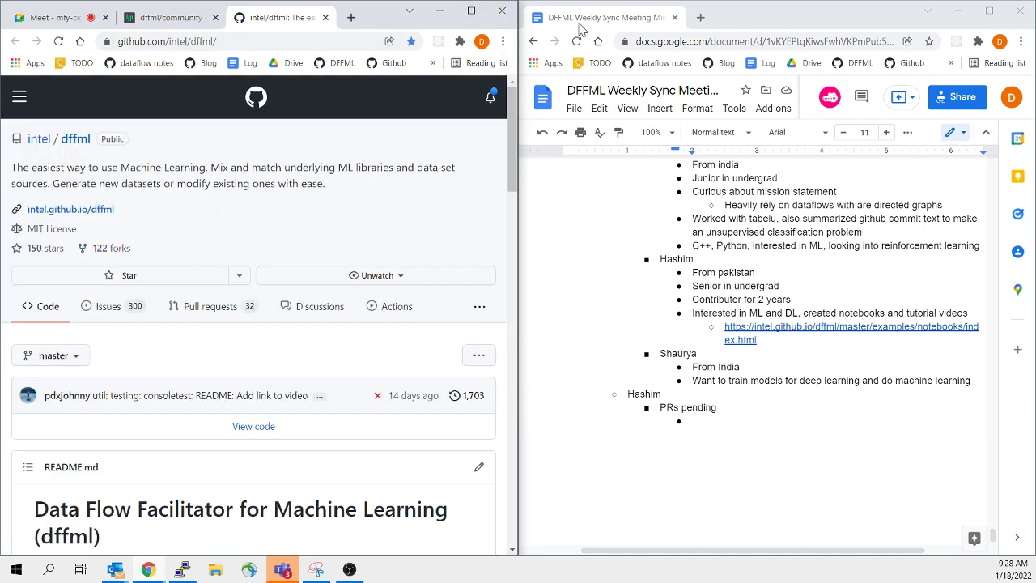
{"action": "left_click_drag", "start_coordinate": [579, 27], "coordinate": [53, 13]}
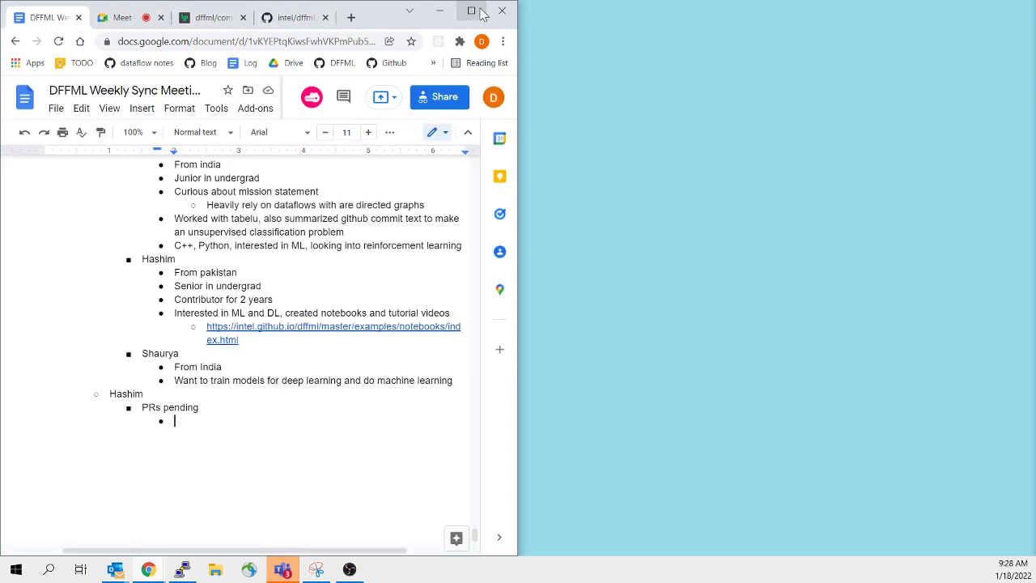
- Open the dffml pull requests list and the manifest shim pull request in a new tab
{"action": "left_click", "coordinate": [472, 12]}
{"action": "left_click", "coordinate": [566, 15]}
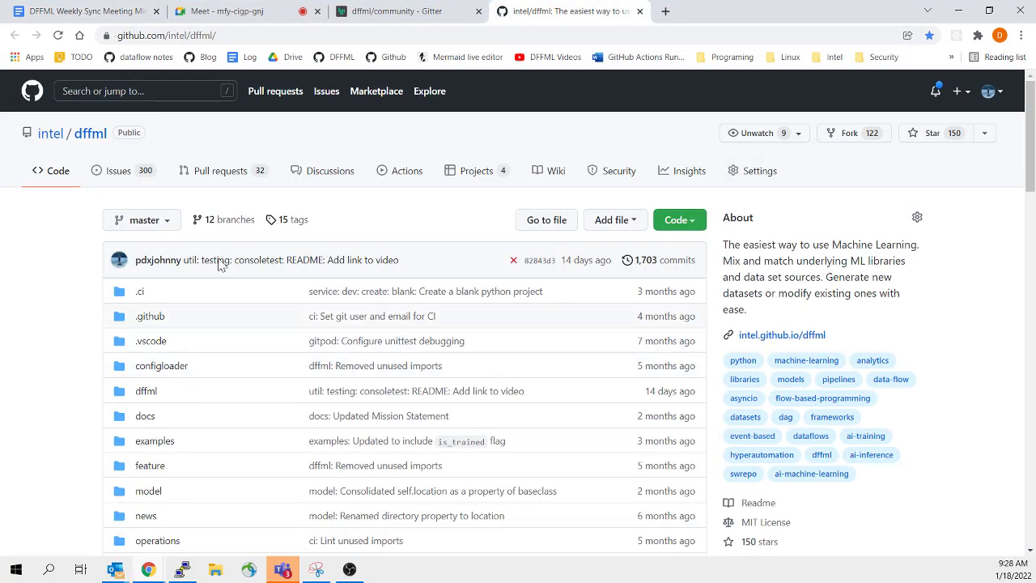
{"action": "left_click", "coordinate": [249, 178]}
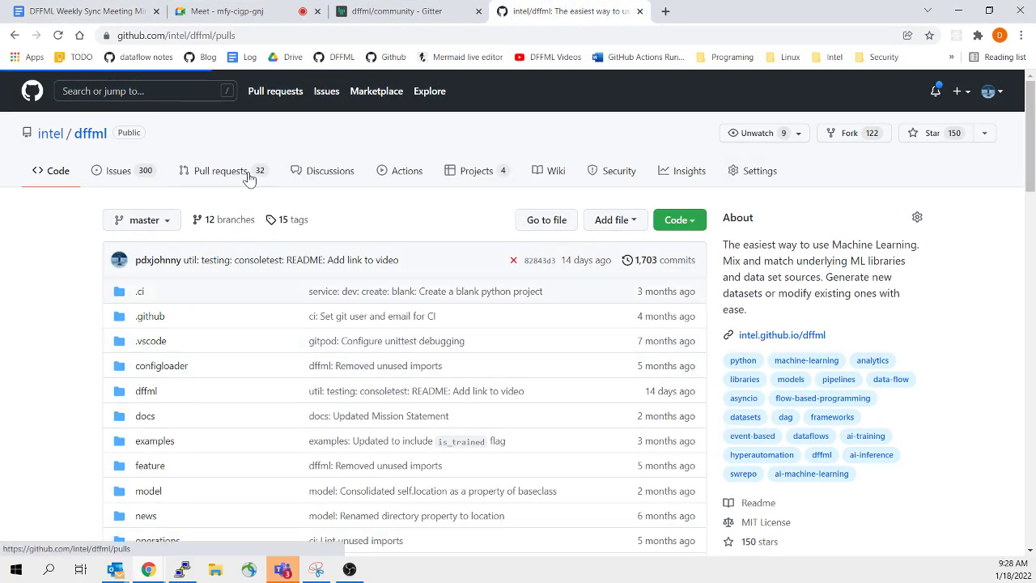
{"action": "scroll", "coordinate": [572, 370], "scroll_direction": "down", "scroll_amount": 4}
{"action": "scroll", "coordinate": [579, 350], "scroll_direction": "up", "scroll_amount": 4}
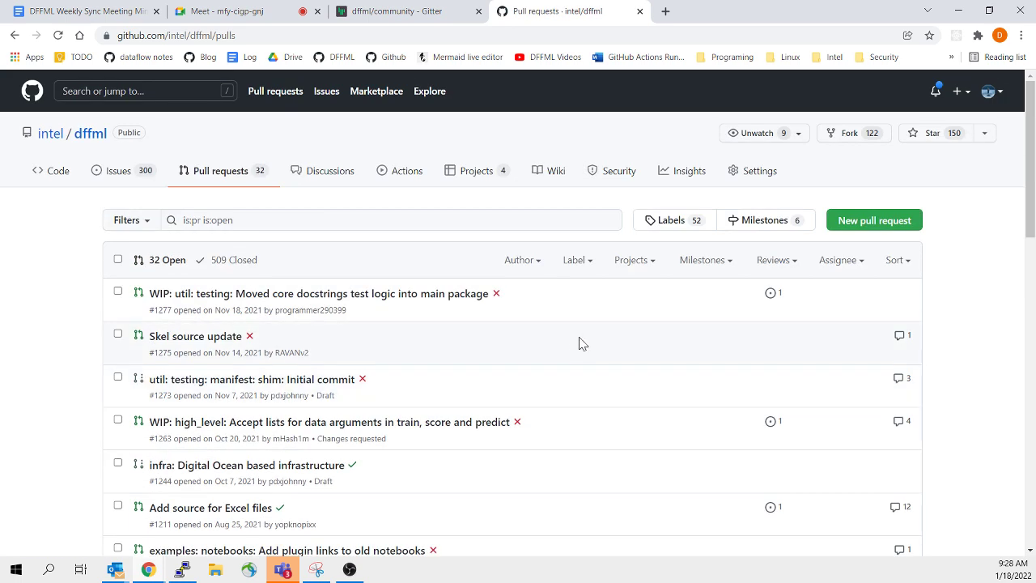
{"action": "scroll", "coordinate": [585, 345], "scroll_direction": "down", "scroll_amount": 2}
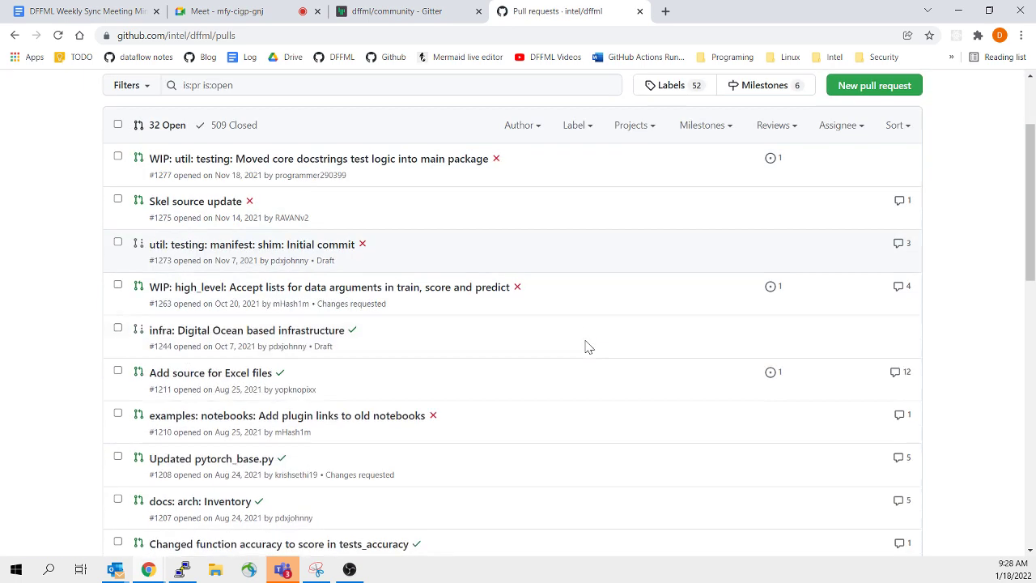
{"action": "middle_click", "coordinate": [326, 245]}
- Review pull request #1273's description and its Codecov coverage report
{"action": "left_click", "coordinate": [712, 11]}
{"action": "middle_click", "coordinate": [169, 65]}
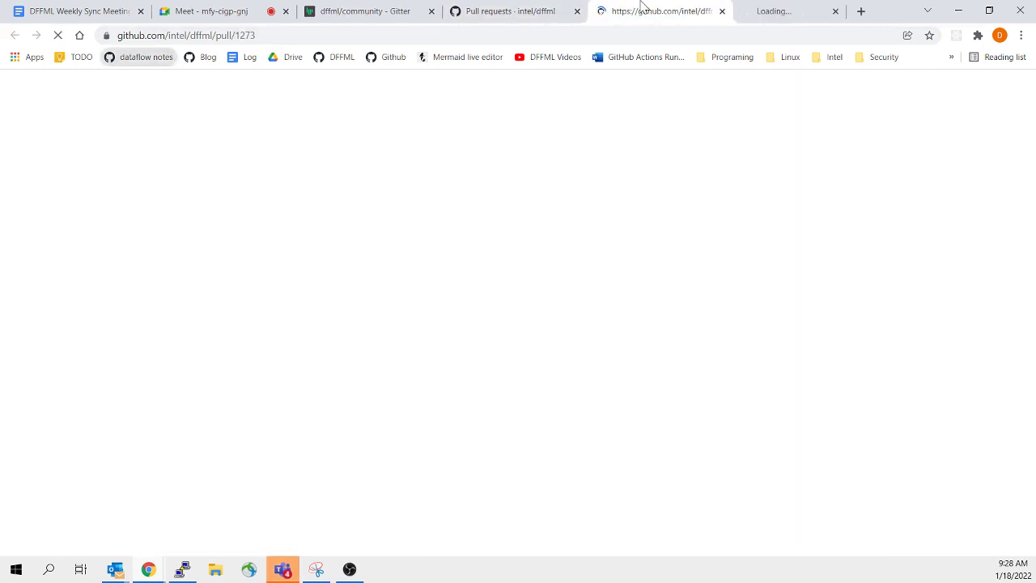
{"action": "left_click", "coordinate": [767, 8]}
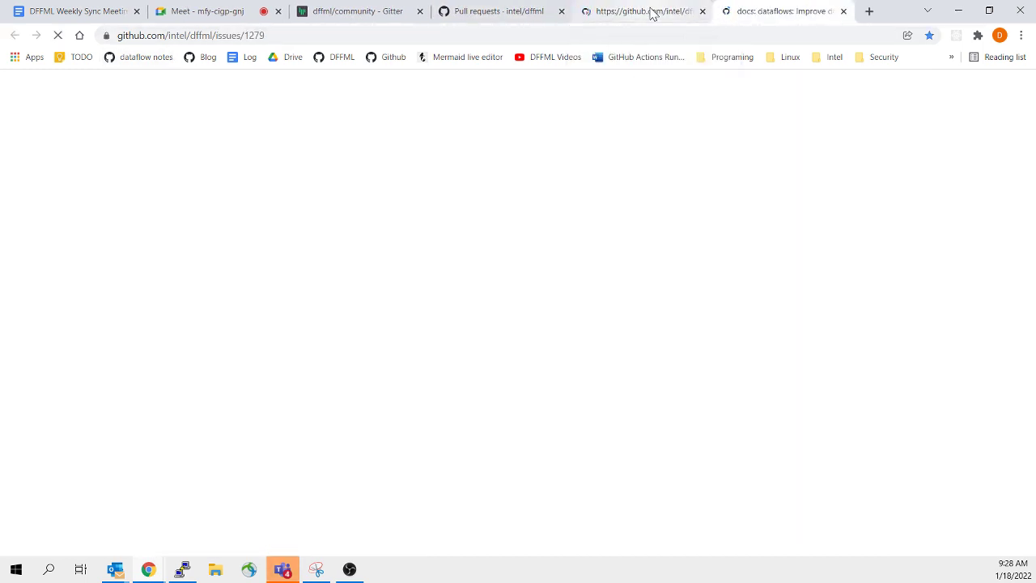
{"action": "left_click", "coordinate": [652, 12]}
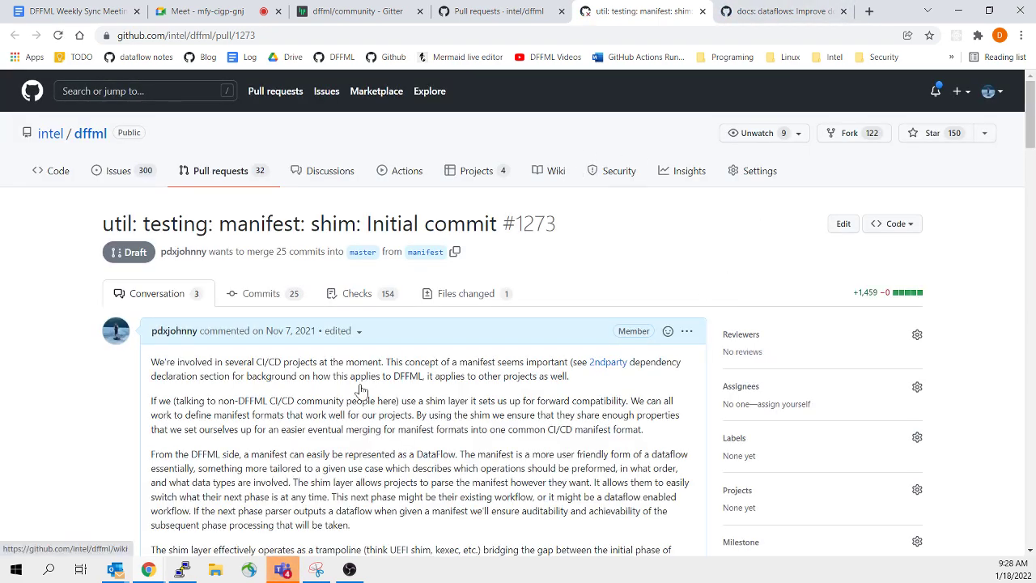
{"action": "scroll", "coordinate": [508, 356], "scroll_direction": "down", "scroll_amount": 2}
{"action": "scroll", "coordinate": [508, 356], "scroll_direction": "down", "scroll_amount": 3}
{"action": "scroll", "coordinate": [508, 356], "scroll_direction": "up", "scroll_amount": 3}
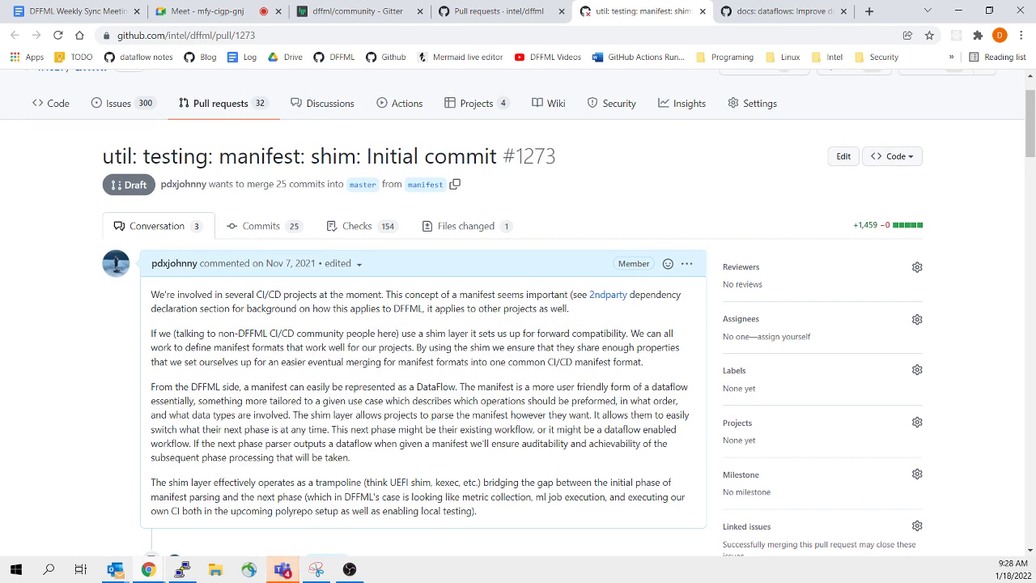
{"action": "left_click_drag", "start_coordinate": [256, 294], "coordinate": [424, 333]}
{"action": "left_click", "coordinate": [424, 333]}
{"action": "scroll", "coordinate": [423, 339], "scroll_direction": "down", "scroll_amount": 3}
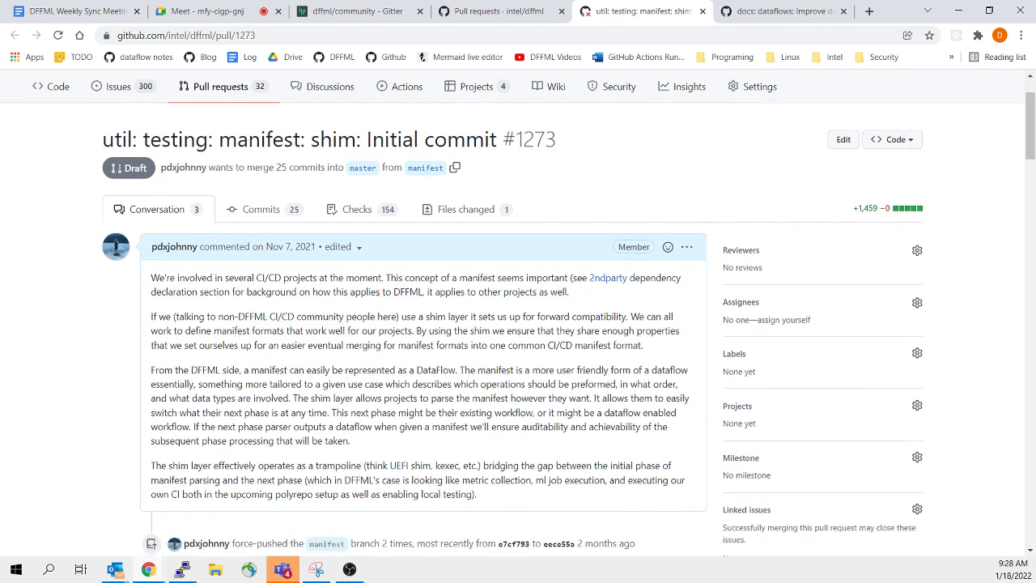
{"action": "scroll", "coordinate": [428, 339], "scroll_direction": "up", "scroll_amount": 2}
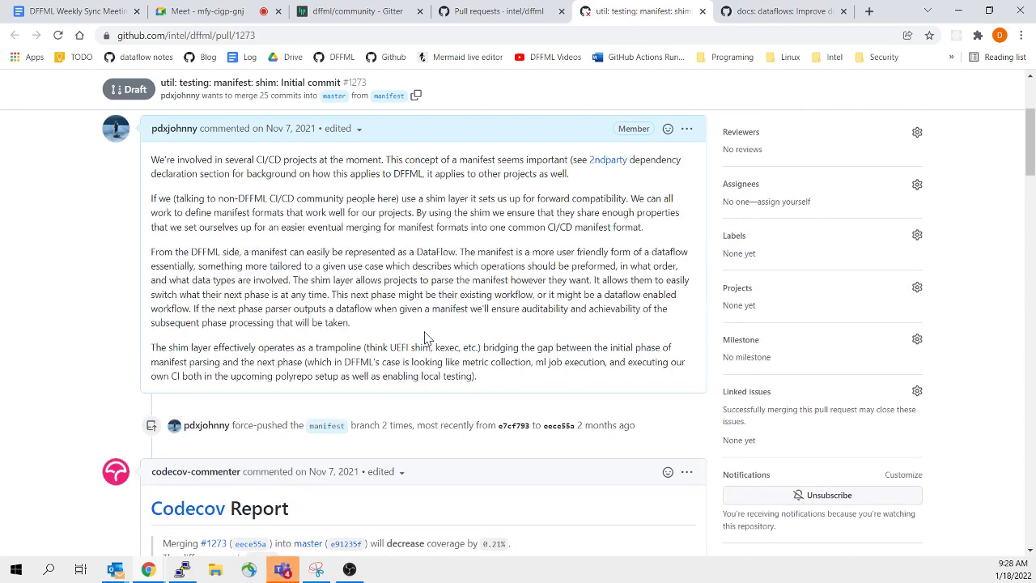
{"action": "scroll", "coordinate": [475, 284], "scroll_direction": "down", "scroll_amount": 14}
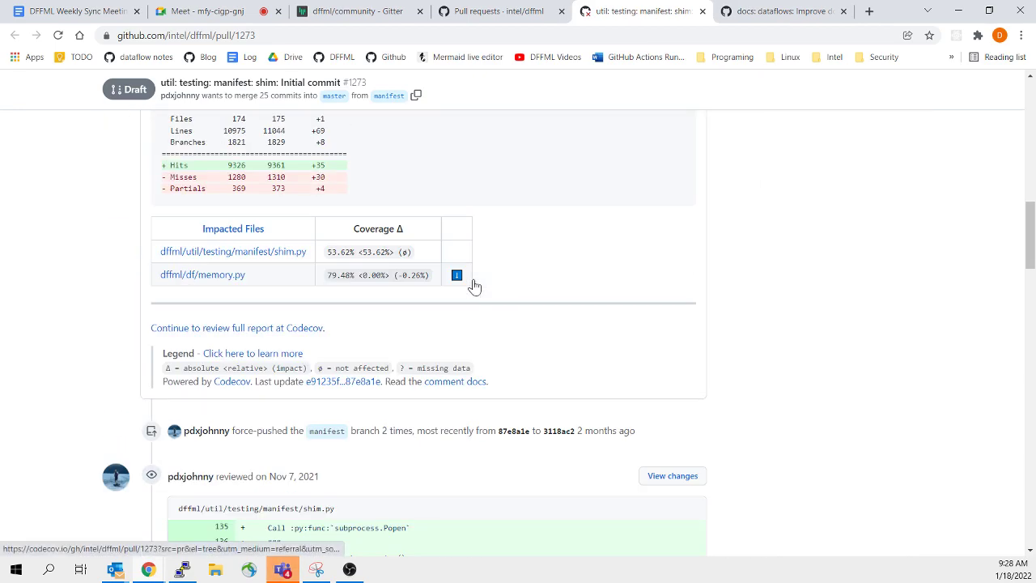
- Open the intel/dffml master file listing in a new tab and queue the dffml folder in a background tab
{"action": "left_click", "coordinate": [752, 10]}
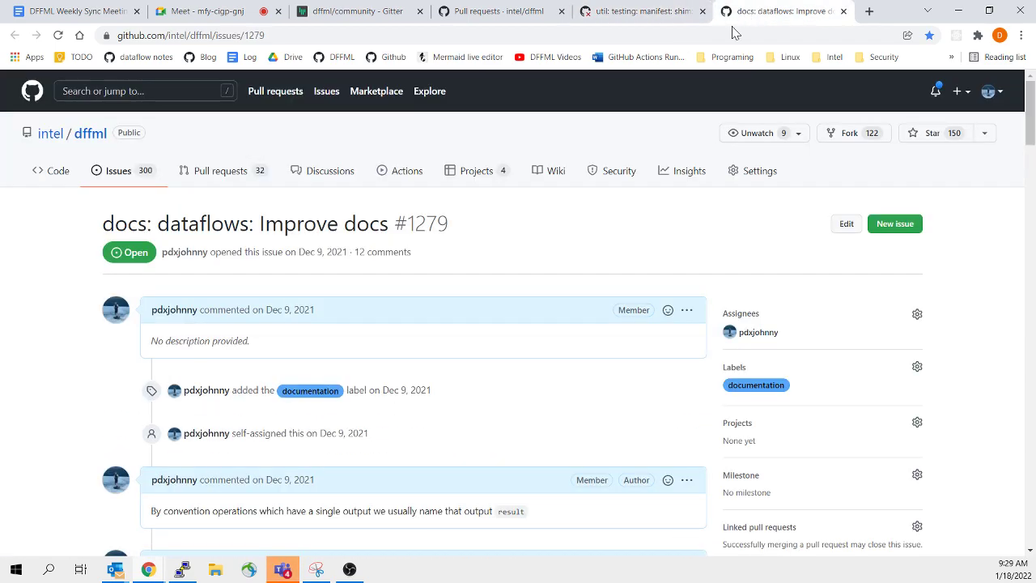
{"action": "scroll", "coordinate": [543, 263], "scroll_direction": "down", "scroll_amount": 1}
{"action": "scroll", "coordinate": [544, 263], "scroll_direction": "up", "scroll_amount": 1}
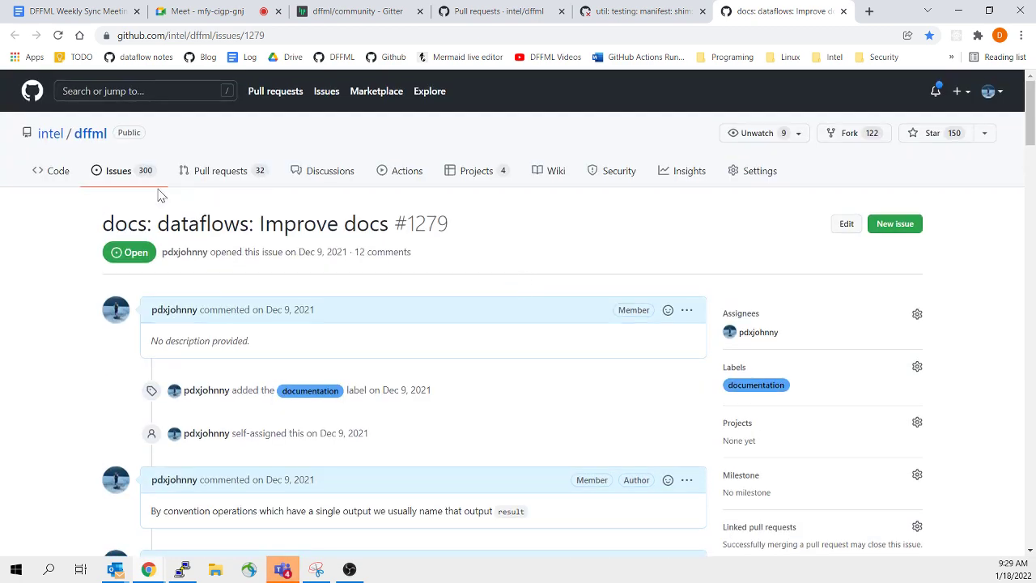
{"action": "middle_click", "coordinate": [47, 177]}
{"action": "left_click", "coordinate": [779, 10]}
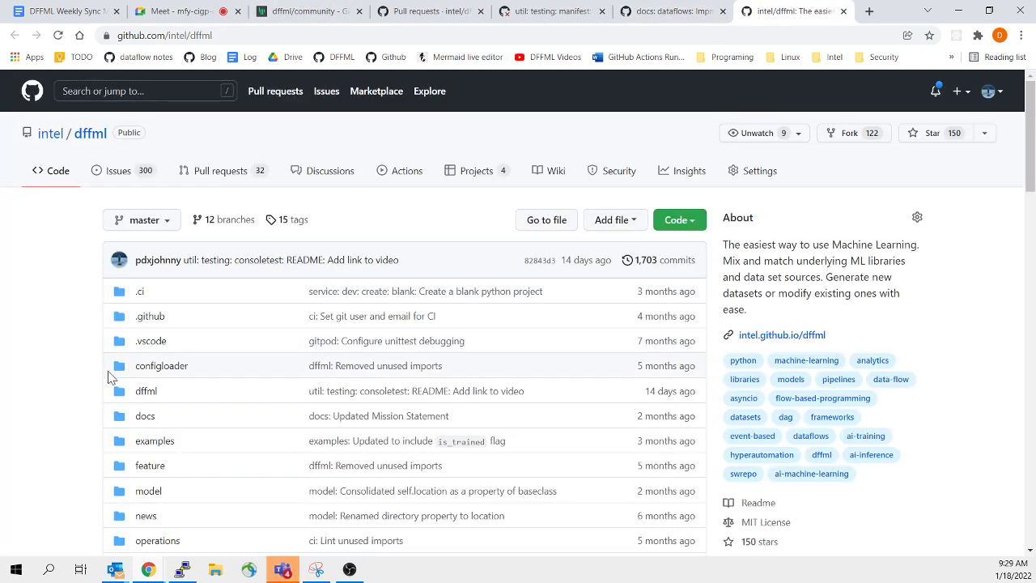
{"action": "scroll", "coordinate": [186, 364], "scroll_direction": "down", "scroll_amount": 4}
{"action": "scroll", "coordinate": [226, 347], "scroll_direction": "up", "scroll_amount": 4}
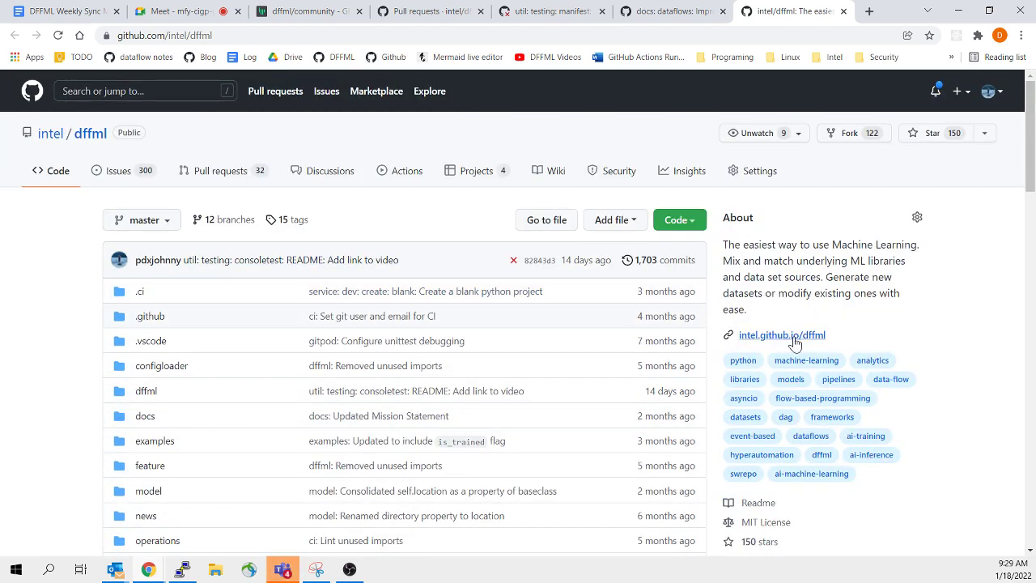
{"action": "scroll", "coordinate": [307, 380], "scroll_direction": "down", "scroll_amount": 3}
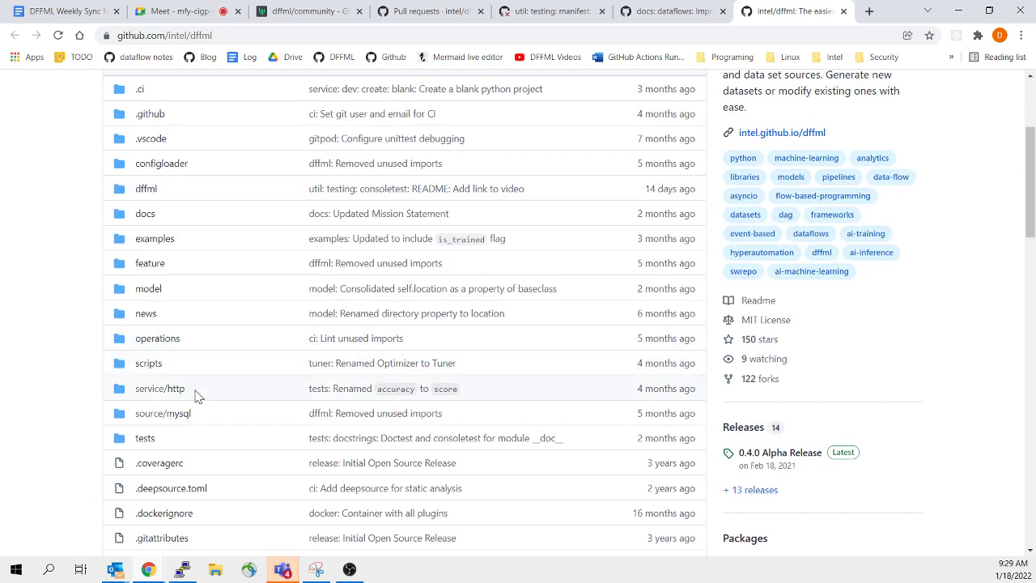
{"action": "scroll", "coordinate": [226, 445], "scroll_direction": "down", "scroll_amount": 1}
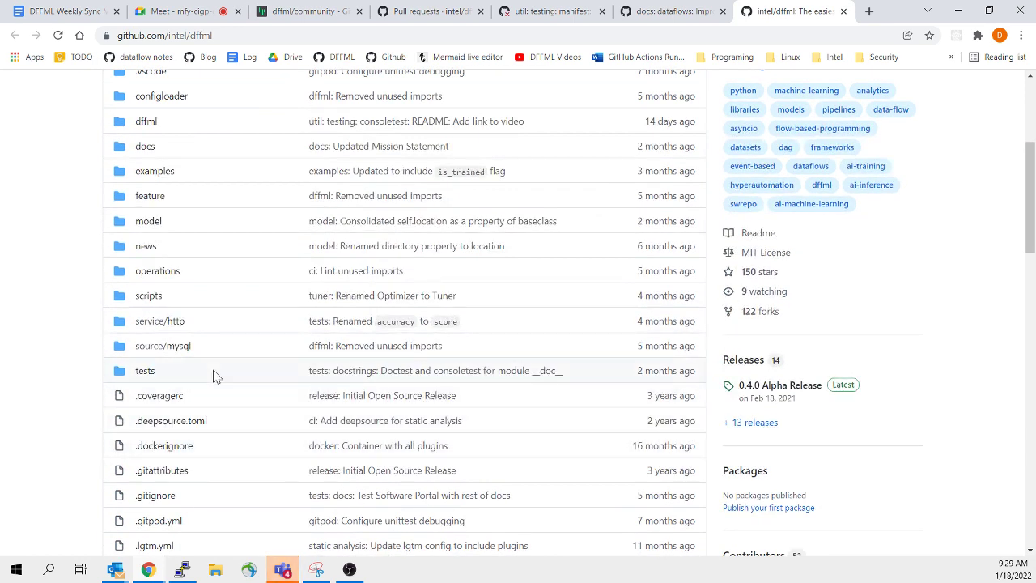
{"action": "scroll", "coordinate": [194, 429], "scroll_direction": "up", "scroll_amount": 2}
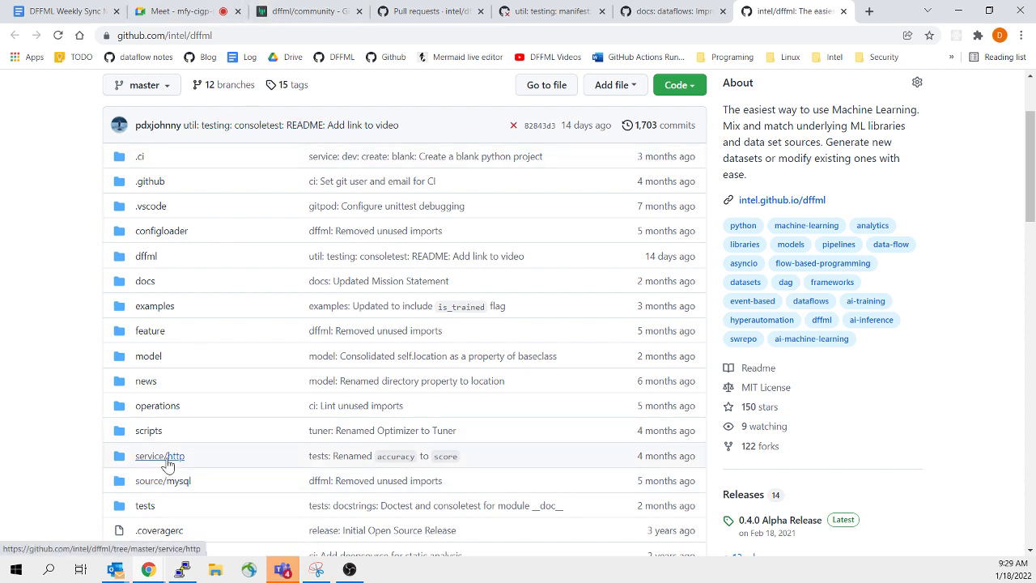
{"action": "middle_click", "coordinate": [151, 263]}
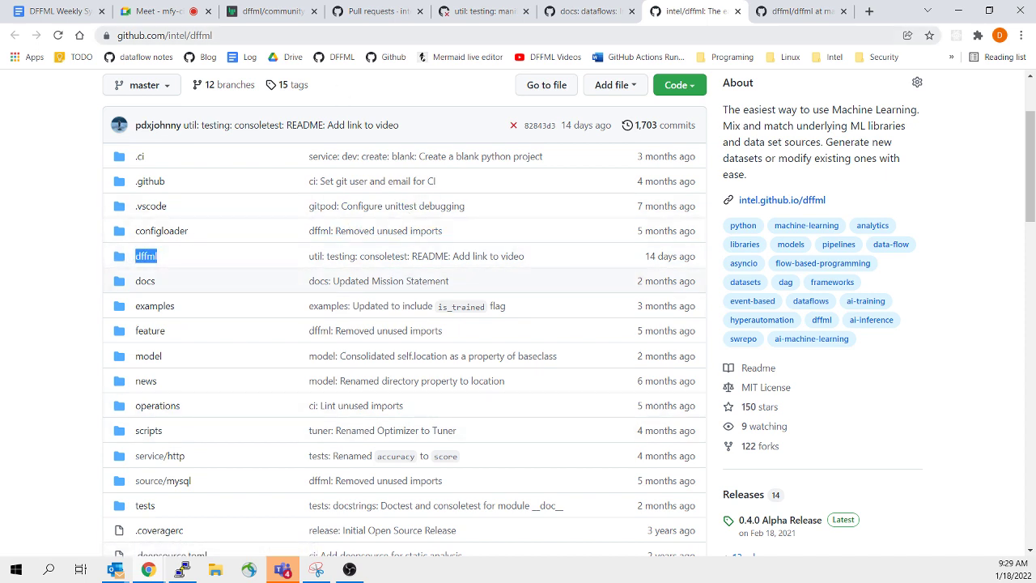
- Browse the dffml package folder listing and compare it with the repository root
{"action": "left_click", "coordinate": [801, 12]}
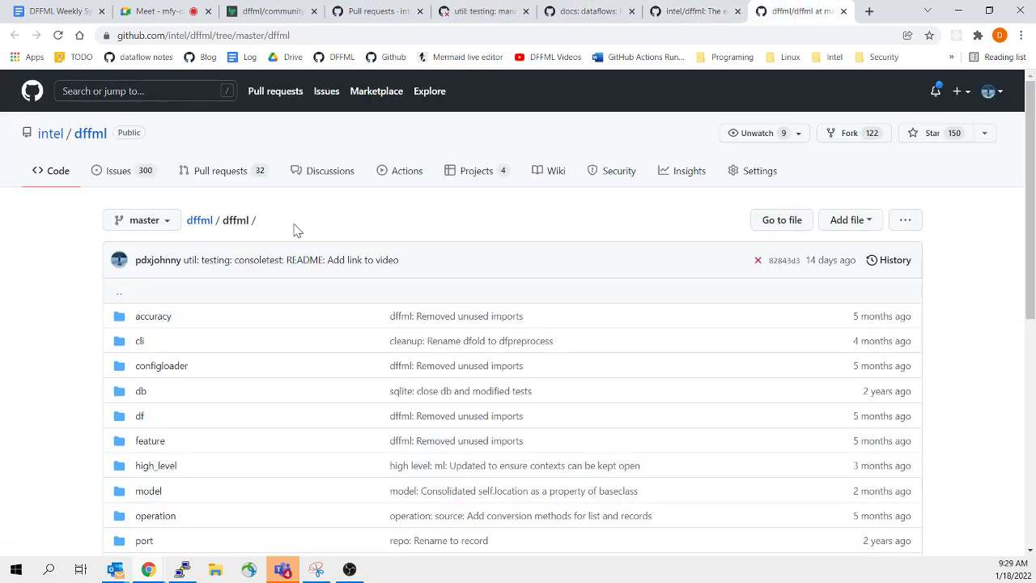
{"action": "scroll", "coordinate": [453, 291], "scroll_direction": "down", "scroll_amount": 4}
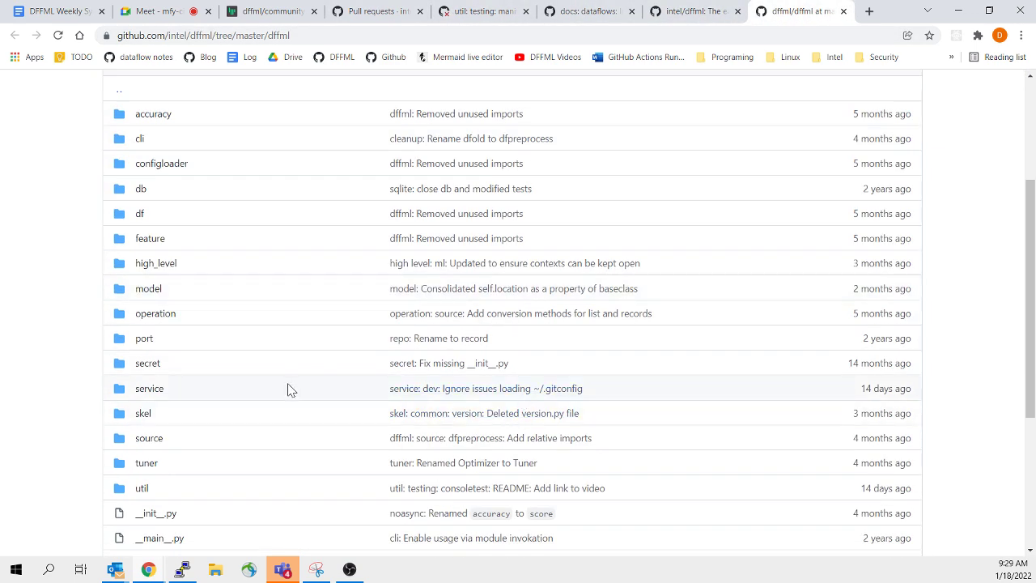
{"action": "scroll", "coordinate": [340, 421], "scroll_direction": "up", "scroll_amount": 3}
{"action": "scroll", "coordinate": [361, 393], "scroll_direction": "down", "scroll_amount": 2}
{"action": "scroll", "coordinate": [358, 351], "scroll_direction": "up", "scroll_amount": 2}
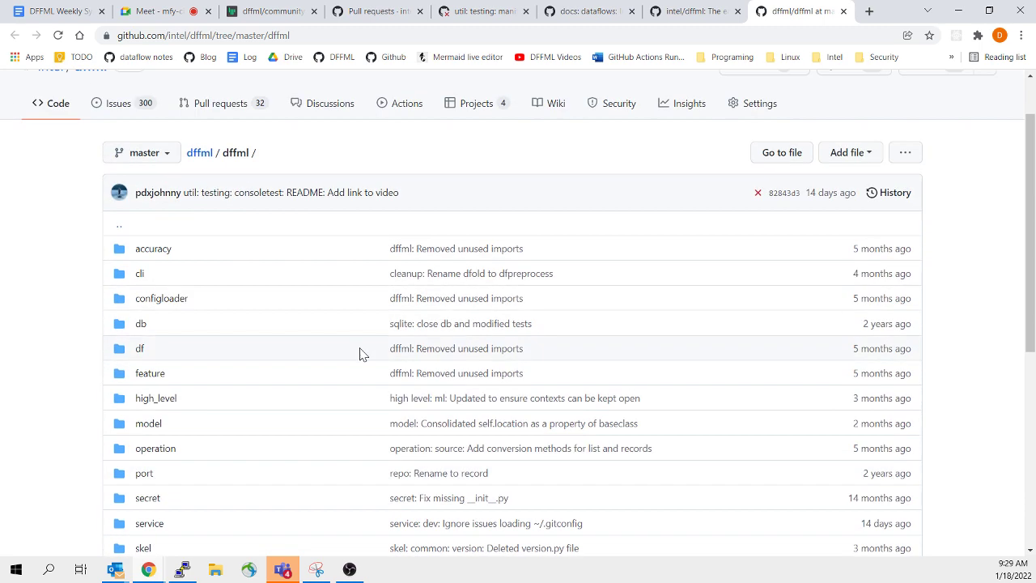
{"action": "scroll", "coordinate": [343, 219], "scroll_direction": "down", "scroll_amount": 2}
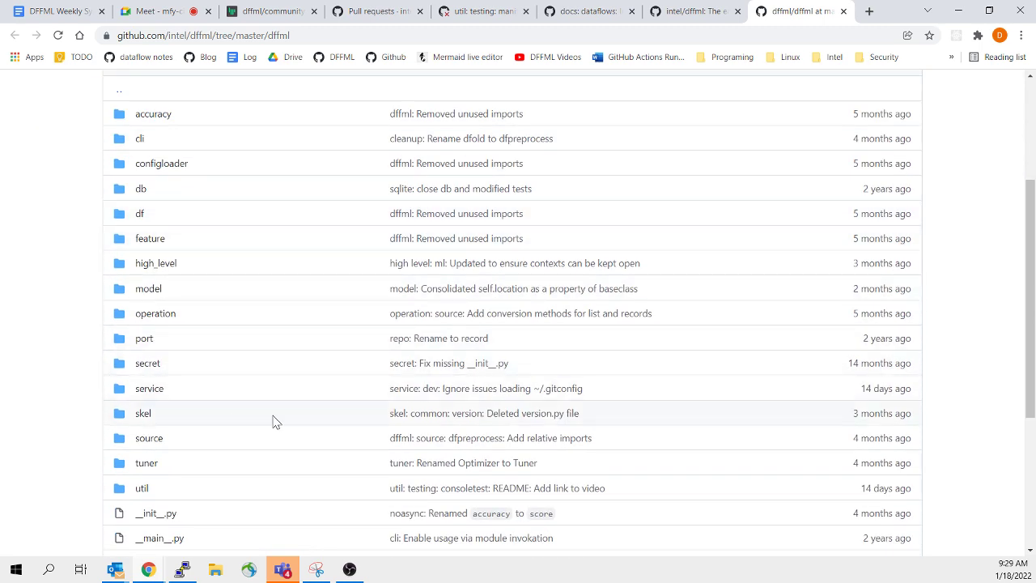
{"action": "left_click", "coordinate": [693, 11]}
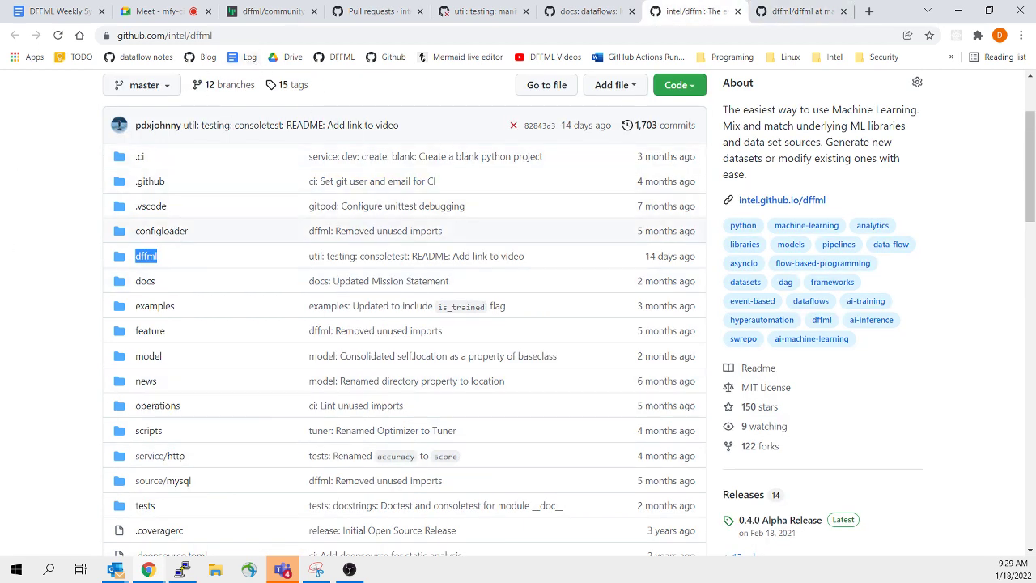
- Select parts of the web address and the subfolder rows from accuracy to tuner
{"action": "left_click", "coordinate": [98, 36]}
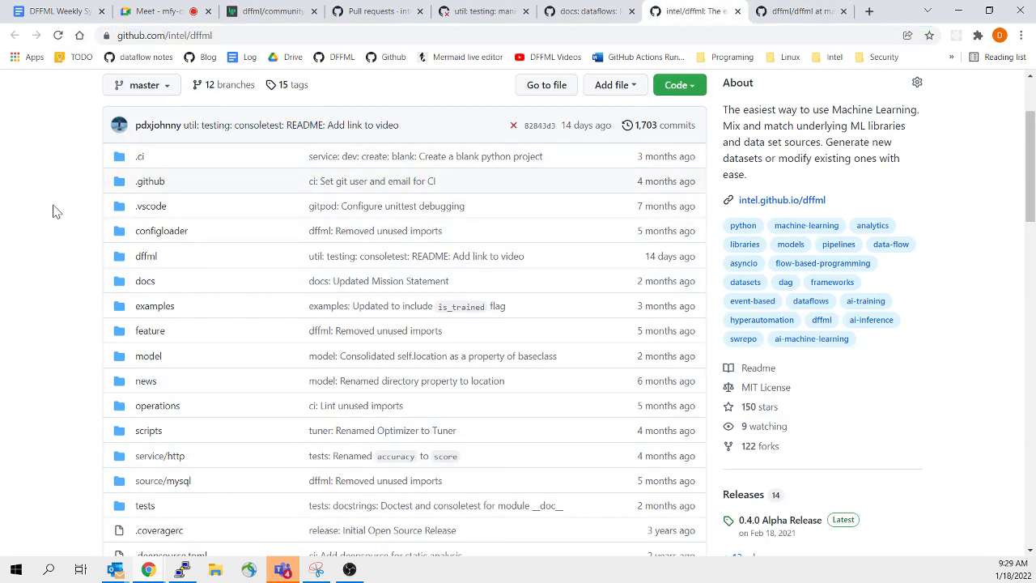
{"action": "left_click", "coordinate": [802, 11]}
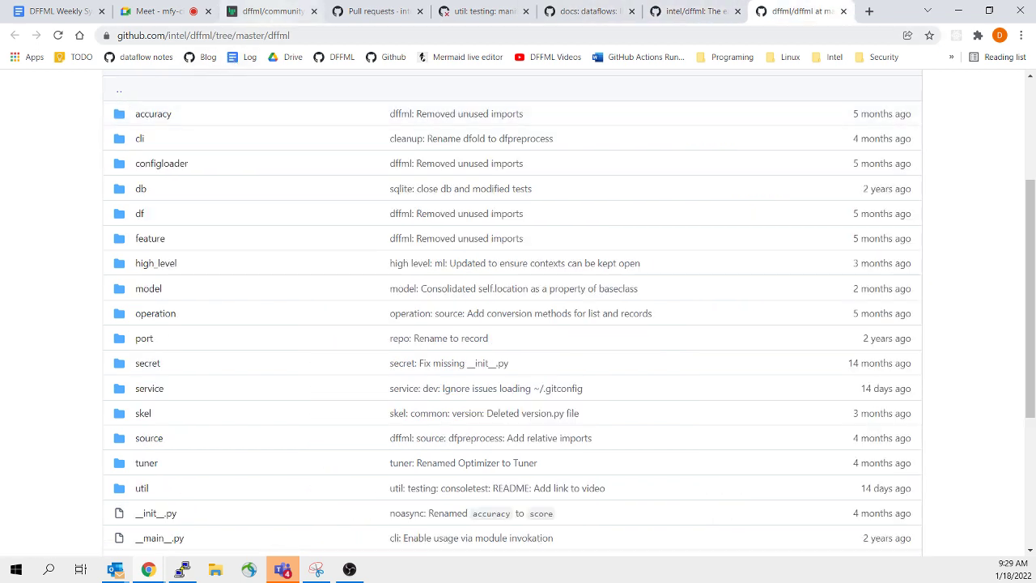
{"action": "double_click", "coordinate": [309, 35]}
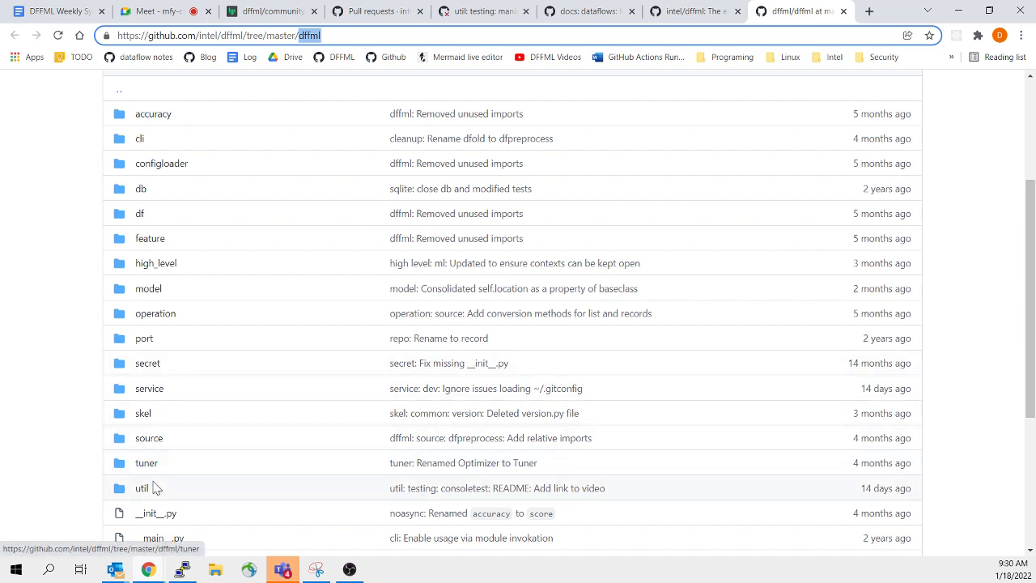
{"action": "left_click", "coordinate": [160, 455]}
{"action": "left_click_drag", "start_coordinate": [160, 455], "coordinate": [57, 129]}
{"action": "left_click", "coordinate": [61, 131]}
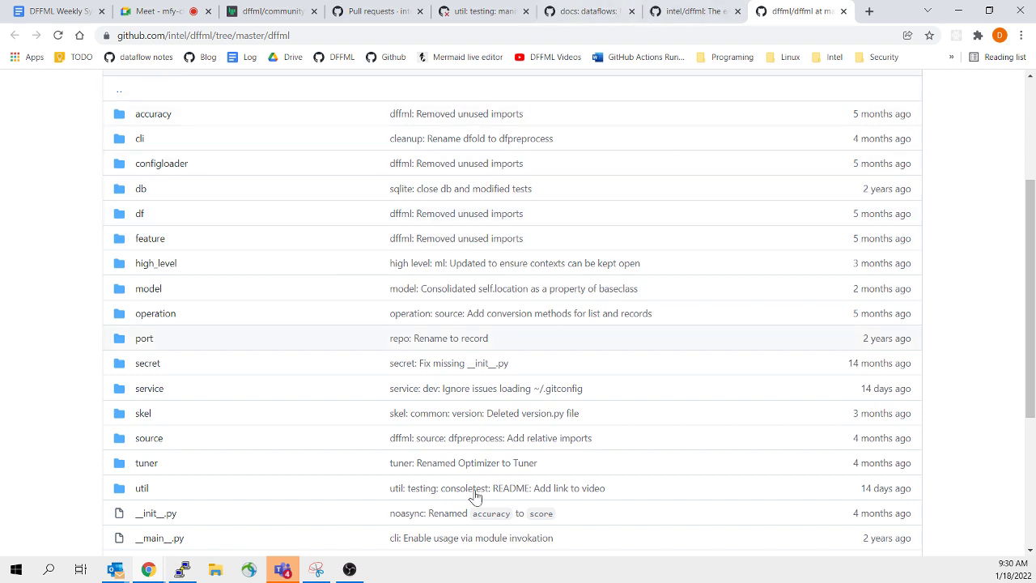
- Open the dffml/source folder on GitHub to browse its data source modules
{"action": "left_click", "coordinate": [162, 437]}
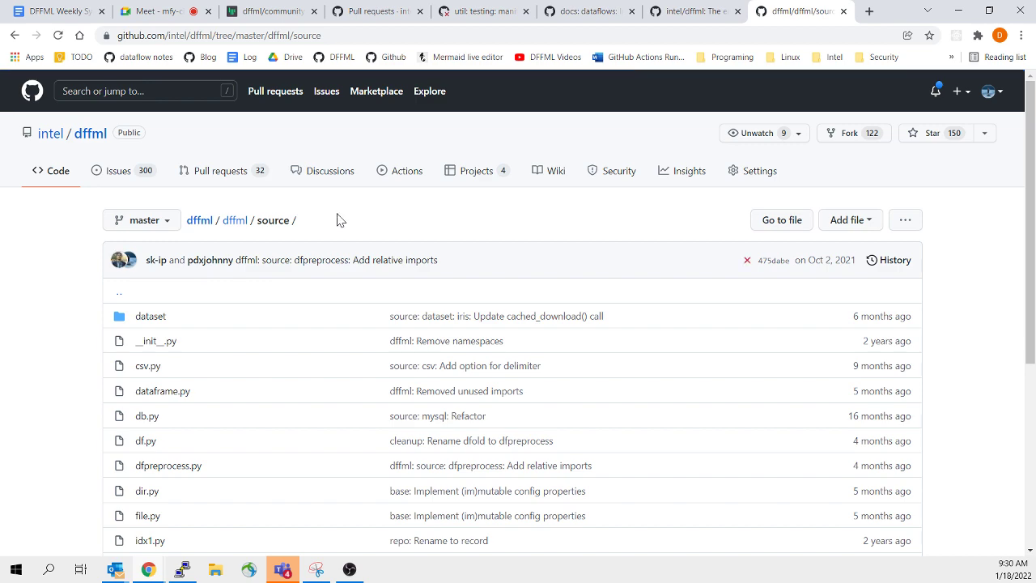
{"action": "scroll", "coordinate": [340, 221], "scroll_direction": "down", "scroll_amount": 4}
{"action": "scroll", "coordinate": [338, 224], "scroll_direction": "up", "scroll_amount": 2}
{"action": "scroll", "coordinate": [338, 227], "scroll_direction": "down", "scroll_amount": 1}
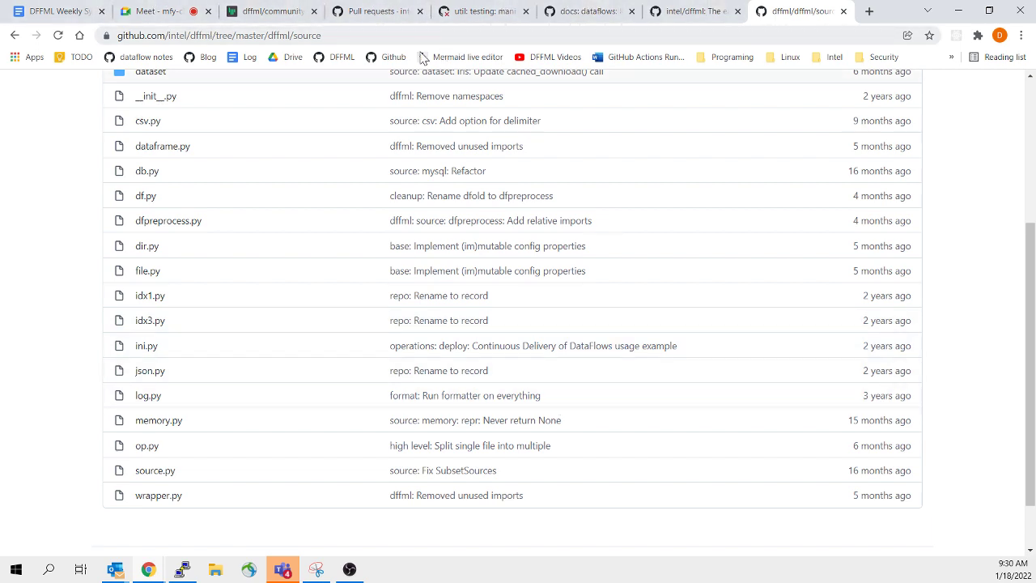
- Open the DFFML documentation's About page from the repository, then return to the source listing
{"action": "left_click", "coordinate": [704, 9]}
{"action": "left_click", "coordinate": [786, 203]}
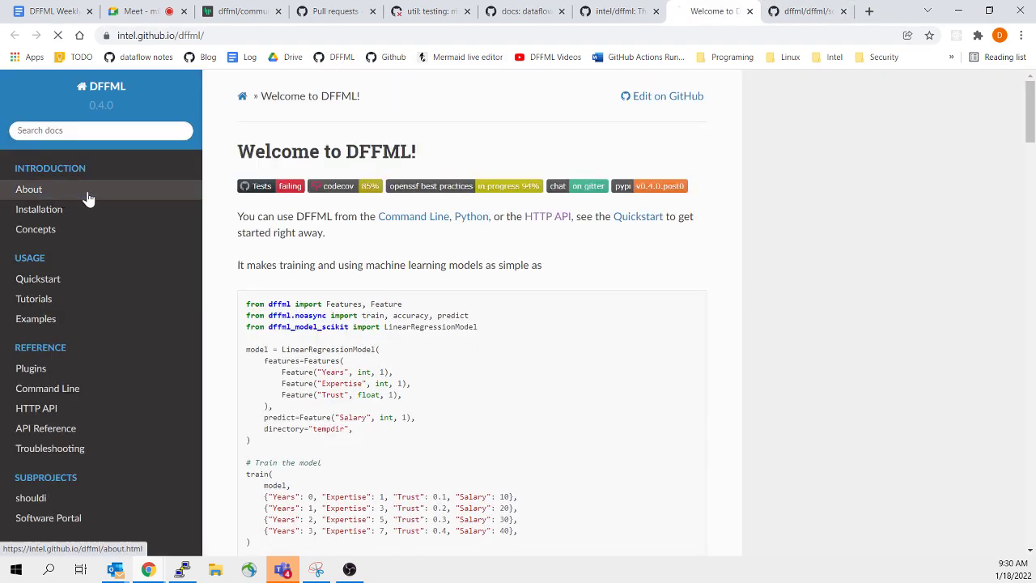
{"action": "left_click", "coordinate": [85, 192]}
{"action": "scroll", "coordinate": [534, 263], "scroll_direction": "down", "scroll_amount": 10}
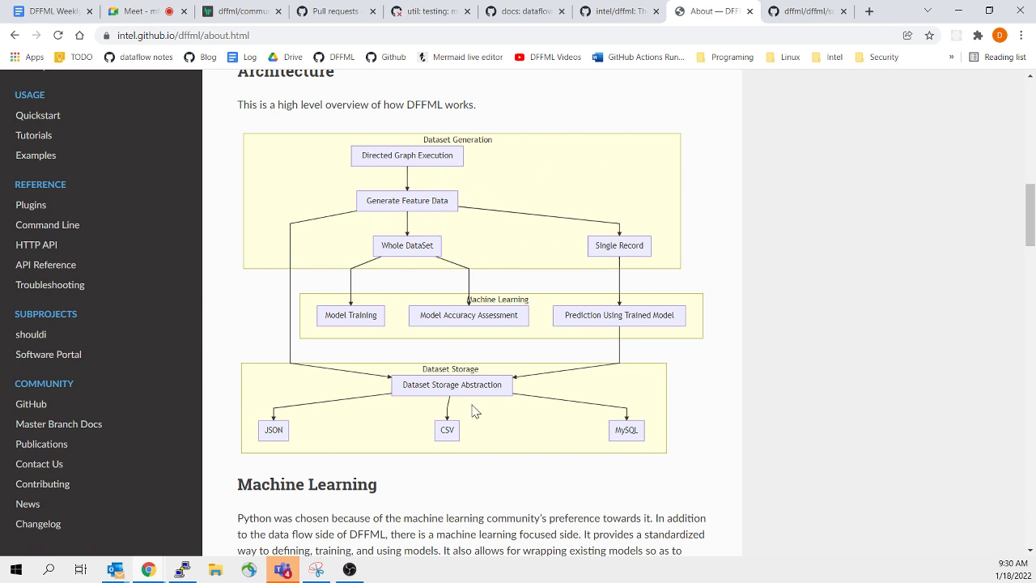
{"action": "left_click", "coordinate": [450, 442]}
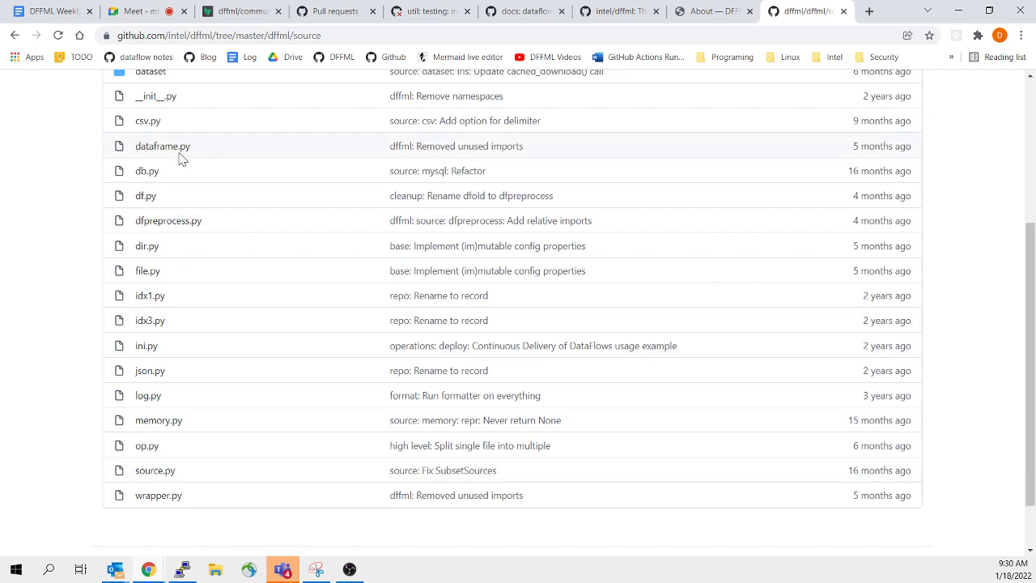
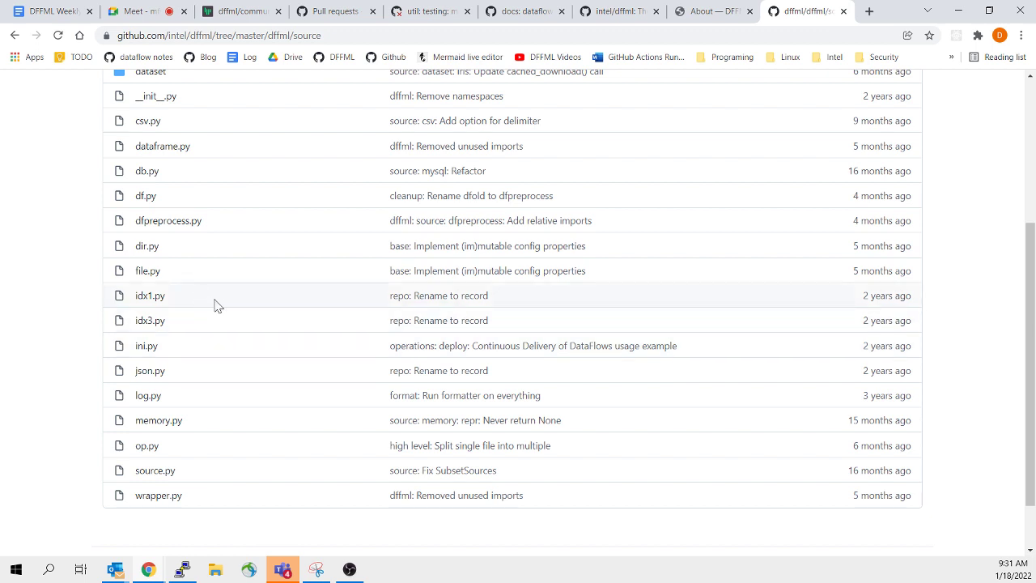
- Open iris.py from the dffml/source/dataset folder on GitHub
{"action": "scroll", "coordinate": [227, 332], "scroll_direction": "up", "scroll_amount": 1}
{"action": "left_click", "coordinate": [165, 142]}
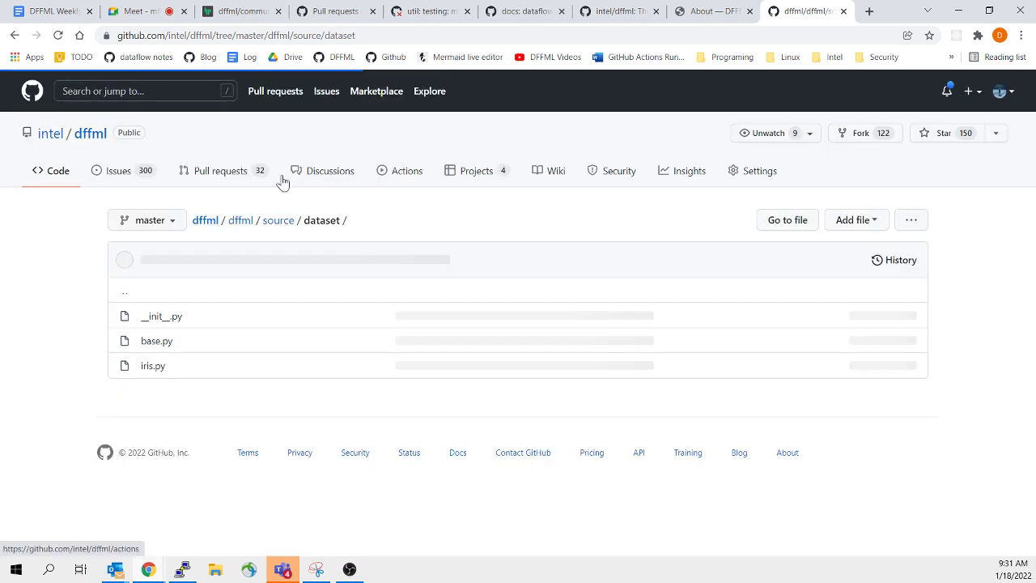
{"action": "left_click", "coordinate": [153, 366]}
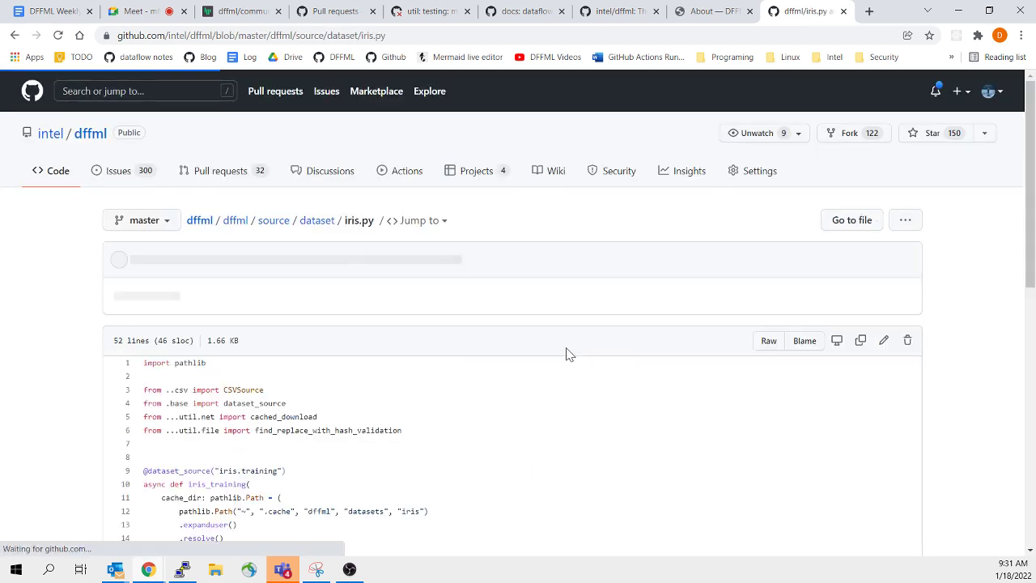
- Highlight the import lines, dataset_source and the iris.training source name
{"action": "scroll", "coordinate": [566, 351], "scroll_direction": "down", "scroll_amount": 3}
{"action": "scroll", "coordinate": [564, 351], "scroll_direction": "up", "scroll_amount": 3}
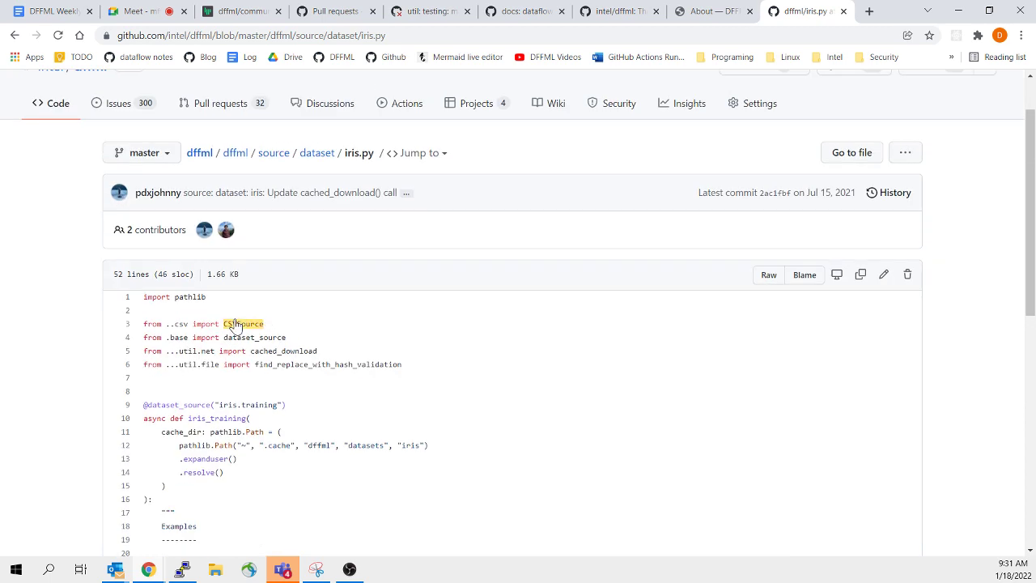
{"action": "left_click_drag", "start_coordinate": [235, 311], "coordinate": [488, 378]}
{"action": "left_click", "coordinate": [488, 377]}
{"action": "double_click", "coordinate": [255, 338]}
{"action": "left_click", "coordinate": [256, 344]}
{"action": "left_click_drag", "start_coordinate": [218, 405], "coordinate": [356, 410]}
{"action": "left_click", "coordinate": [361, 410]}
- Highlight the decorator, function definition and the cache_dir parameter block (lines 11-15)
{"action": "scroll", "coordinate": [366, 432], "scroll_direction": "down", "scroll_amount": 3}
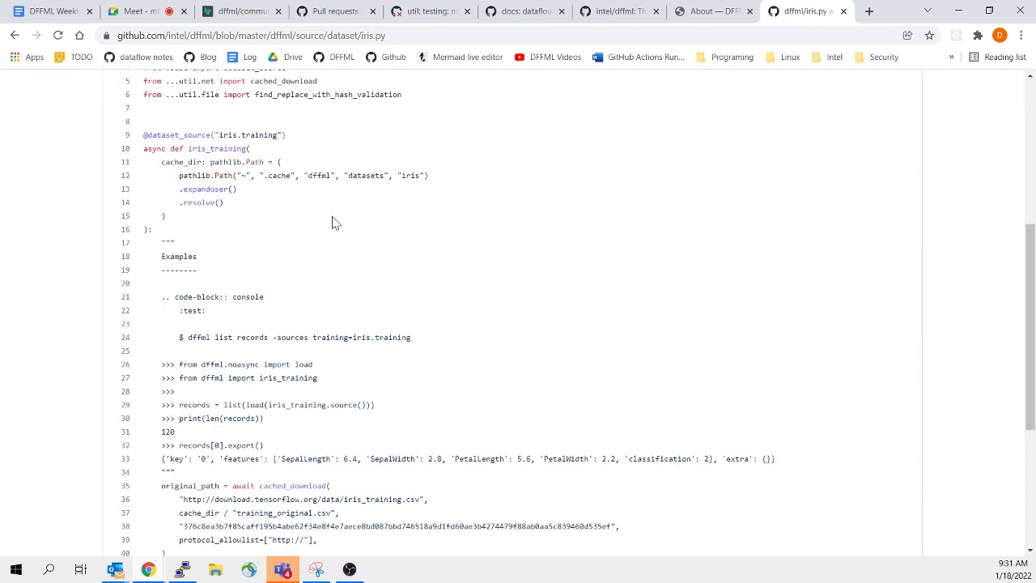
{"action": "left_click_drag", "start_coordinate": [173, 130], "coordinate": [381, 157]}
{"action": "left_click", "coordinate": [381, 157]}
{"action": "left_click", "coordinate": [193, 161]}
{"action": "left_click_drag", "start_coordinate": [165, 166], "coordinate": [335, 224]}
{"action": "left_click", "coordinate": [345, 231]}
- Highlight the cached_download call and header replacement lines, then show CSVSource's definitions
{"action": "scroll", "coordinate": [354, 248], "scroll_direction": "down", "scroll_amount": 3}
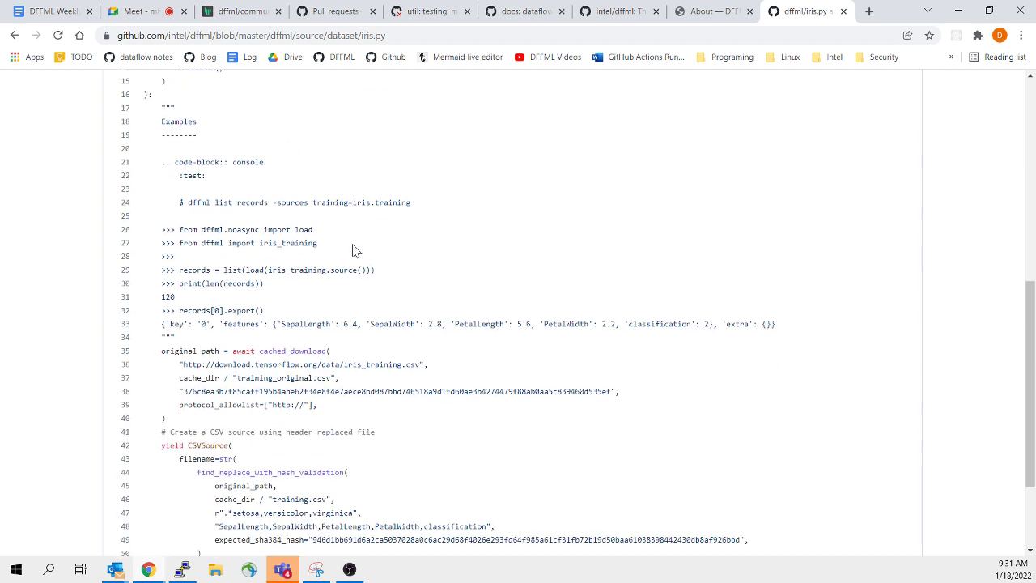
{"action": "scroll", "coordinate": [454, 296], "scroll_direction": "down", "scroll_amount": 1}
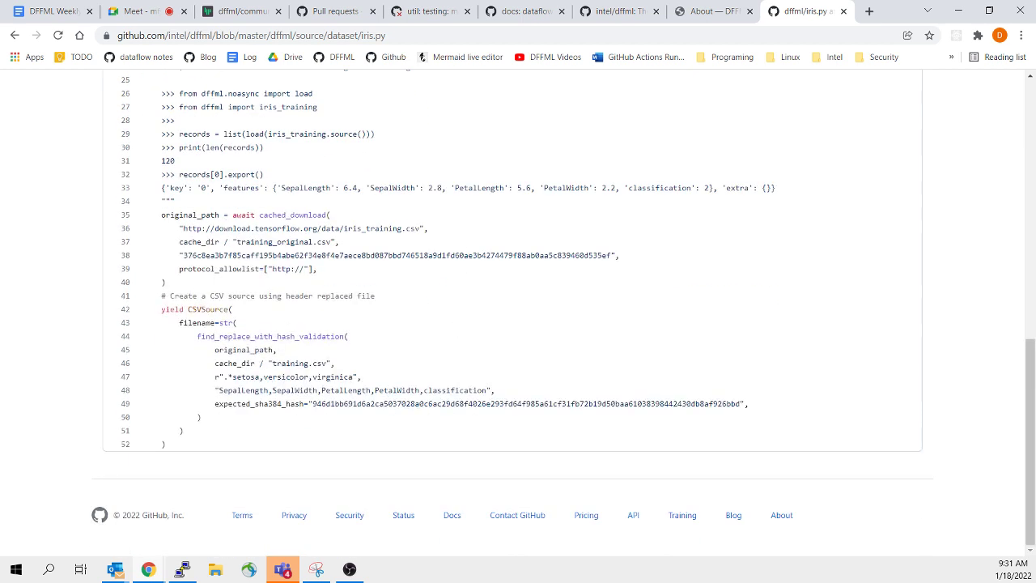
{"action": "left_click_drag", "start_coordinate": [159, 213], "coordinate": [620, 290]}
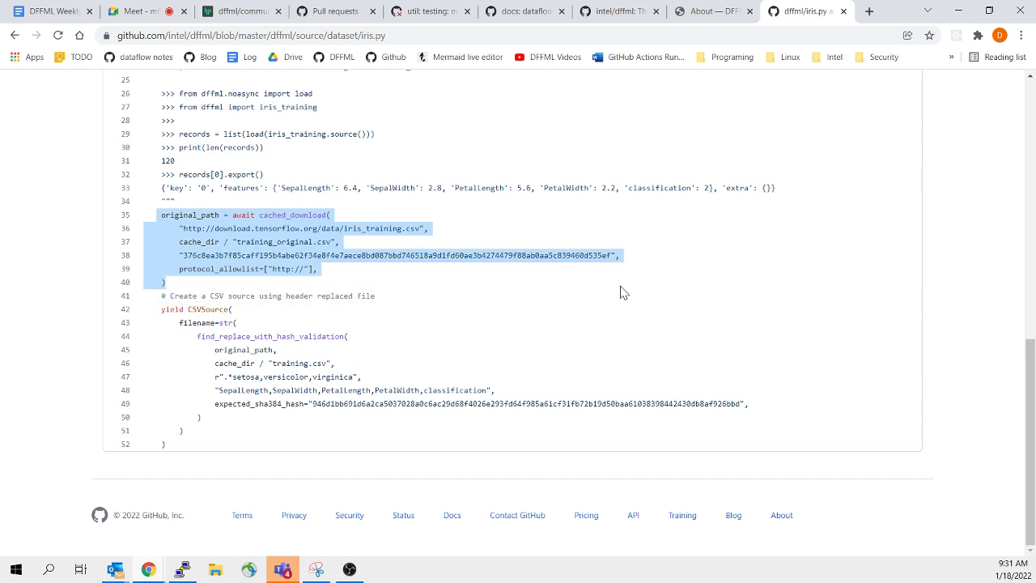
{"action": "left_click", "coordinate": [618, 293]}
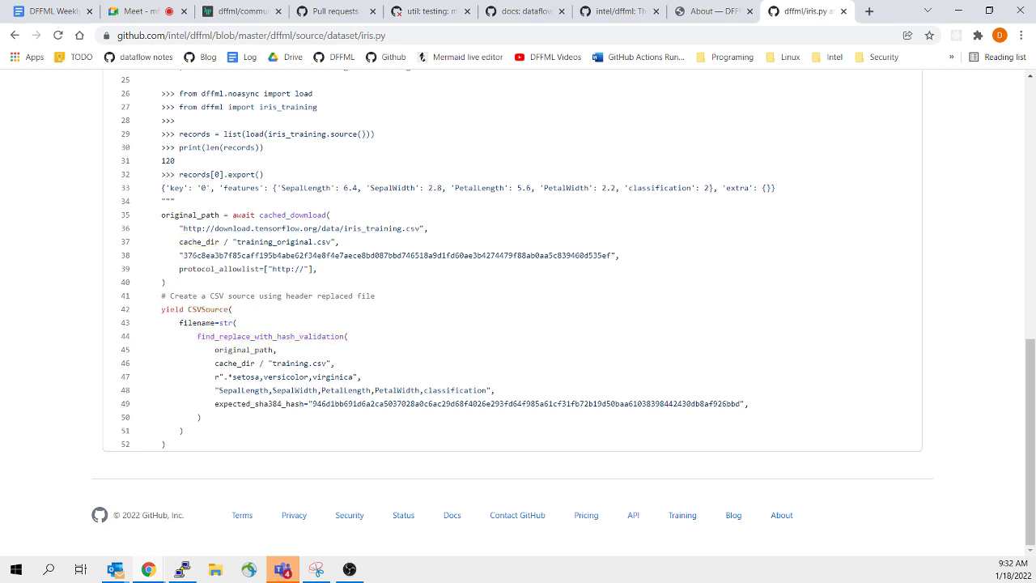
{"action": "left_click_drag", "start_coordinate": [315, 376], "coordinate": [531, 353]}
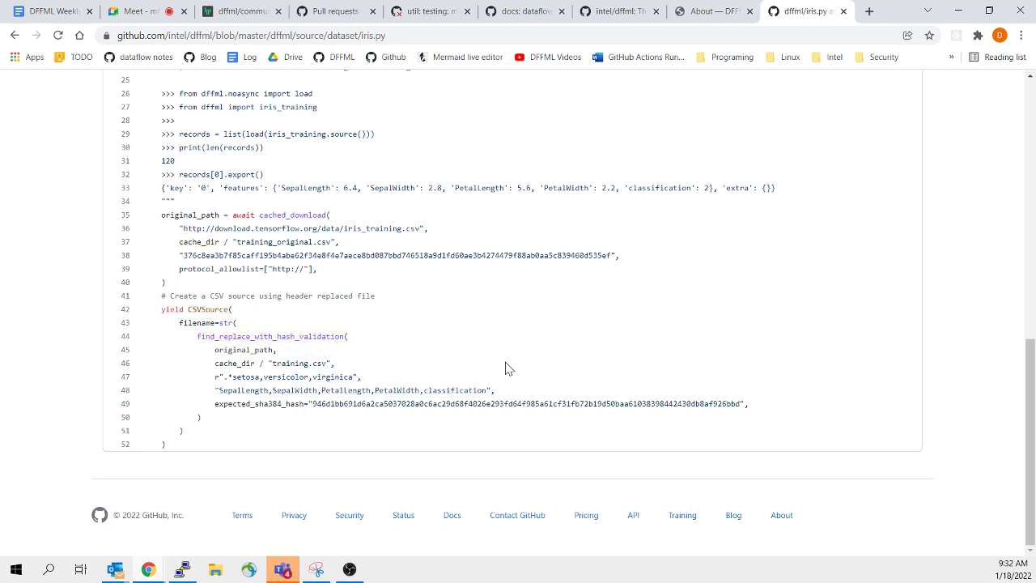
{"action": "left_click", "coordinate": [207, 313]}
{"action": "scroll", "coordinate": [496, 324], "scroll_direction": "up", "scroll_amount": 3}
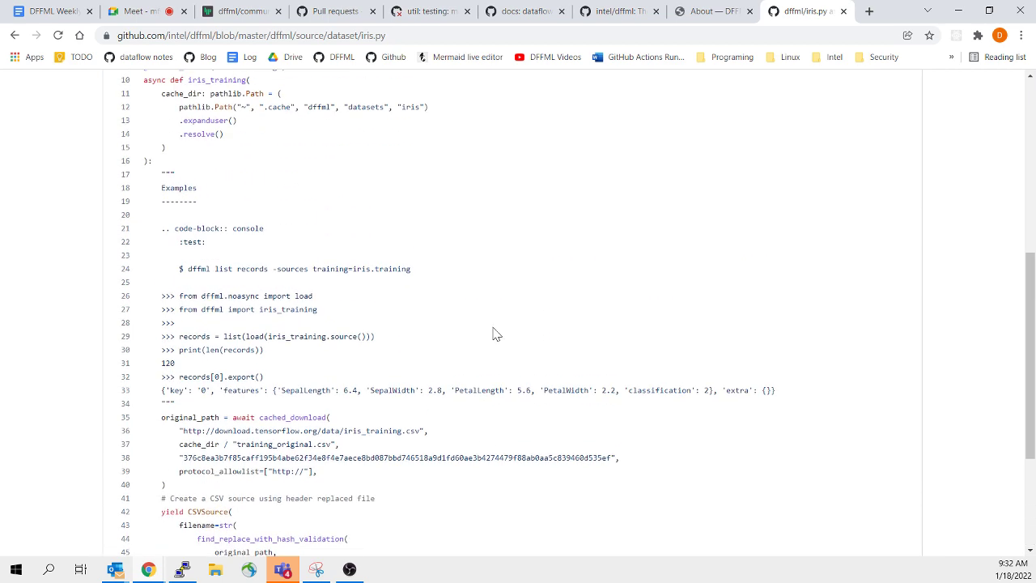
{"action": "scroll", "coordinate": [477, 340], "scroll_direction": "up", "scroll_amount": 3}
{"action": "scroll", "coordinate": [461, 352], "scroll_direction": "down", "scroll_amount": 3}
{"action": "scroll", "coordinate": [490, 329], "scroll_direction": "up", "scroll_amount": 2}
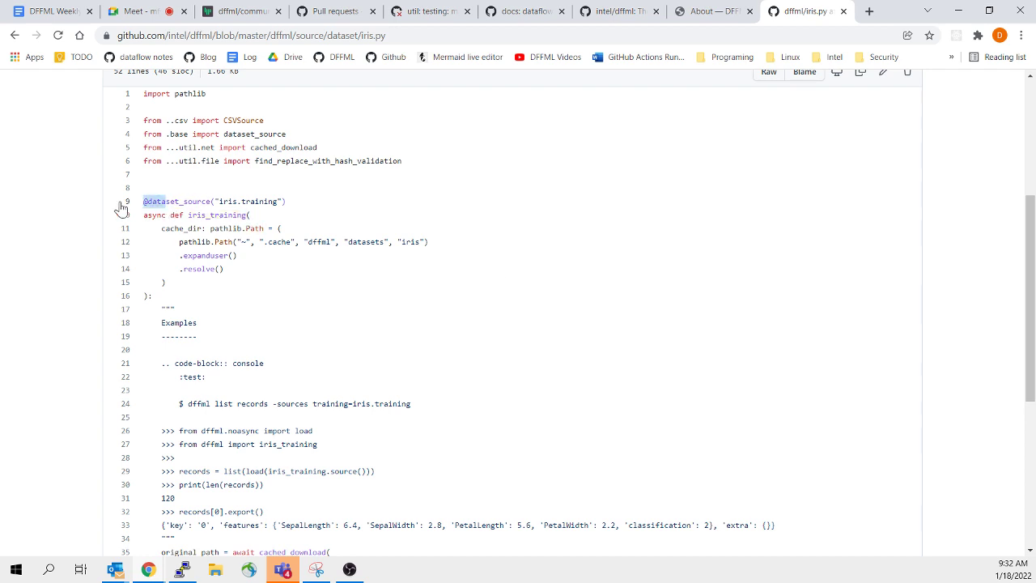
{"action": "left_click_drag", "start_coordinate": [122, 203], "coordinate": [166, 202]}
{"action": "double_click", "coordinate": [156, 215]}
{"action": "left_click", "coordinate": [156, 215]}
{"action": "scroll", "coordinate": [411, 247], "scroll_direction": "down", "scroll_amount": 5}
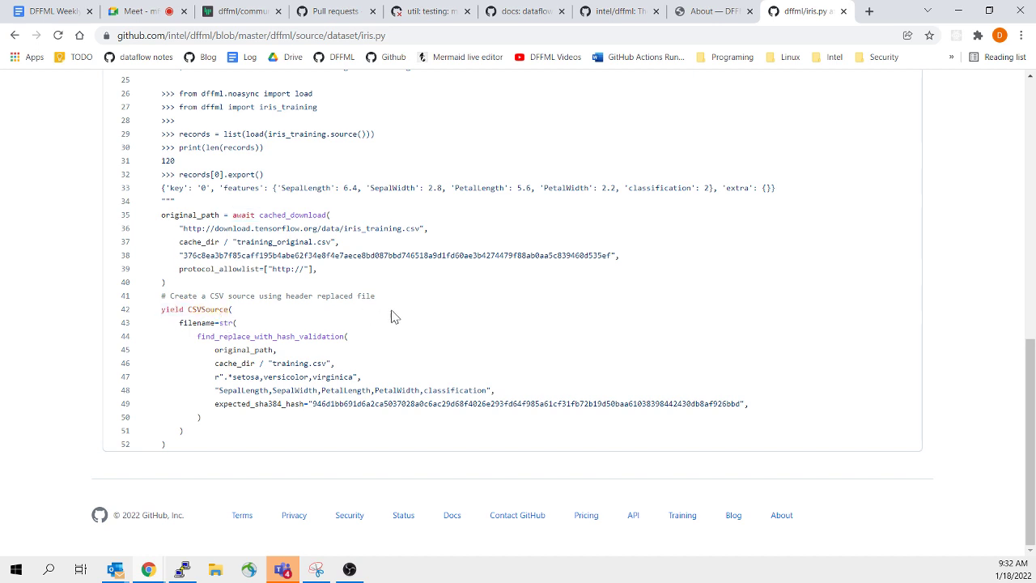
{"action": "scroll", "coordinate": [324, 361], "scroll_direction": "up", "scroll_amount": 5}
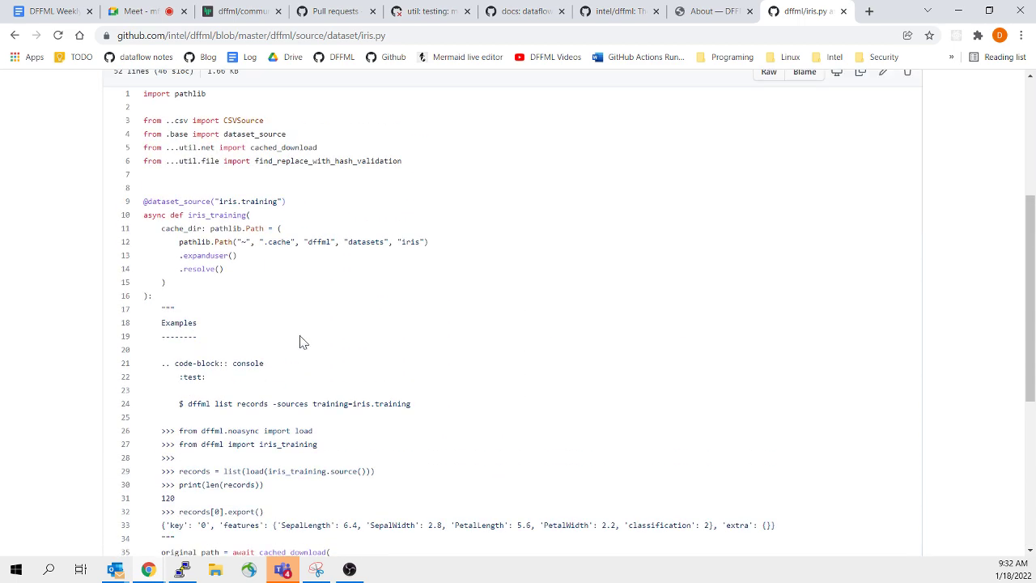
{"action": "scroll", "coordinate": [300, 335], "scroll_direction": "down", "scroll_amount": 4}
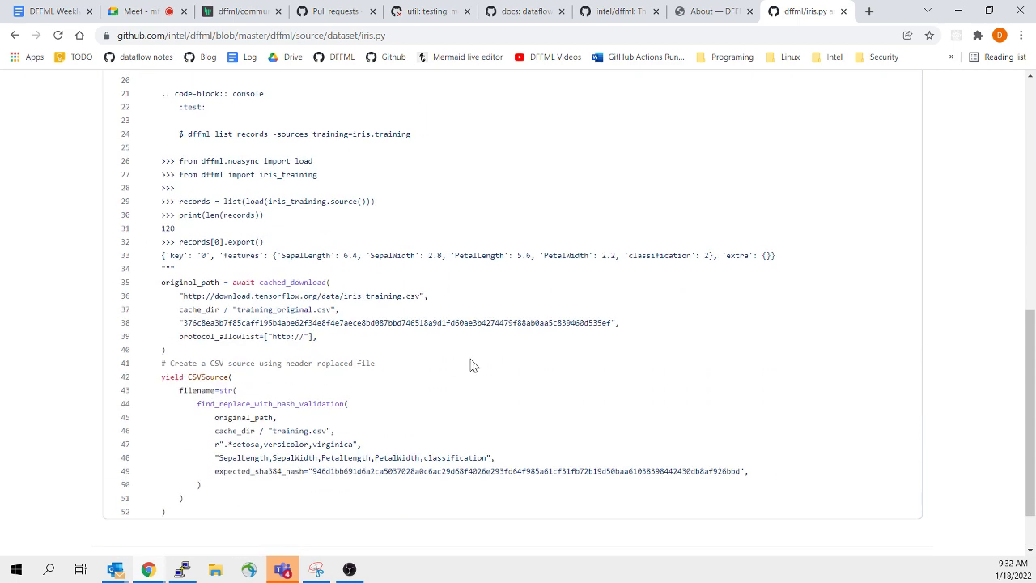
{"action": "triple_click", "coordinate": [389, 393]}
{"action": "left_click", "coordinate": [438, 383]}
{"action": "left_click_drag", "start_coordinate": [368, 352], "coordinate": [472, 513]}
{"action": "left_click", "coordinate": [474, 514]}
{"action": "left_click_drag", "start_coordinate": [321, 361], "coordinate": [472, 363]}
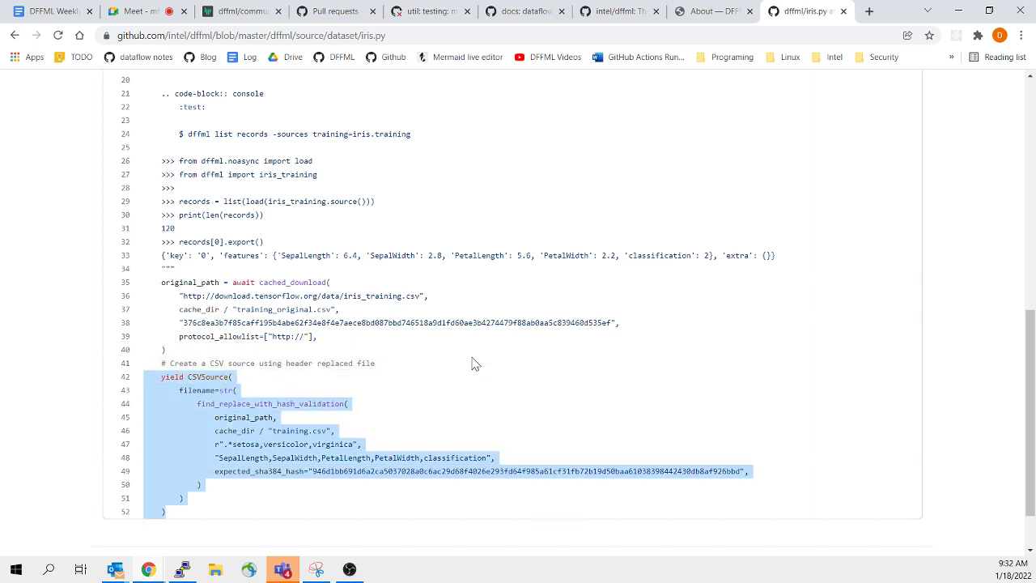
{"action": "left_click", "coordinate": [472, 363]}
{"action": "scroll", "coordinate": [299, 370], "scroll_direction": "up", "scroll_amount": 2}
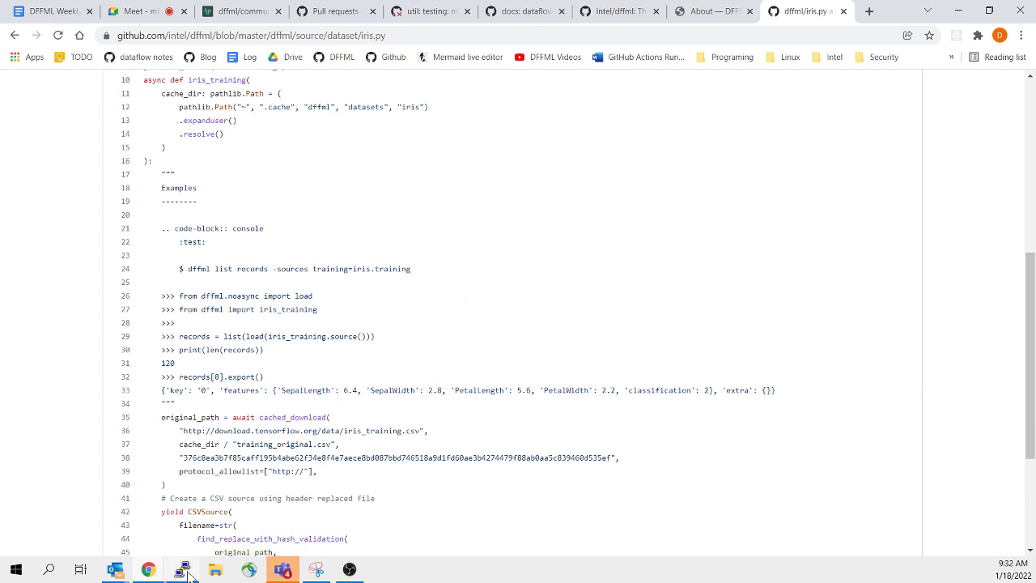
{"action": "mouse_move", "coordinate": [186, 567]}
{"action": "mouse_move", "coordinate": [180, 505]}
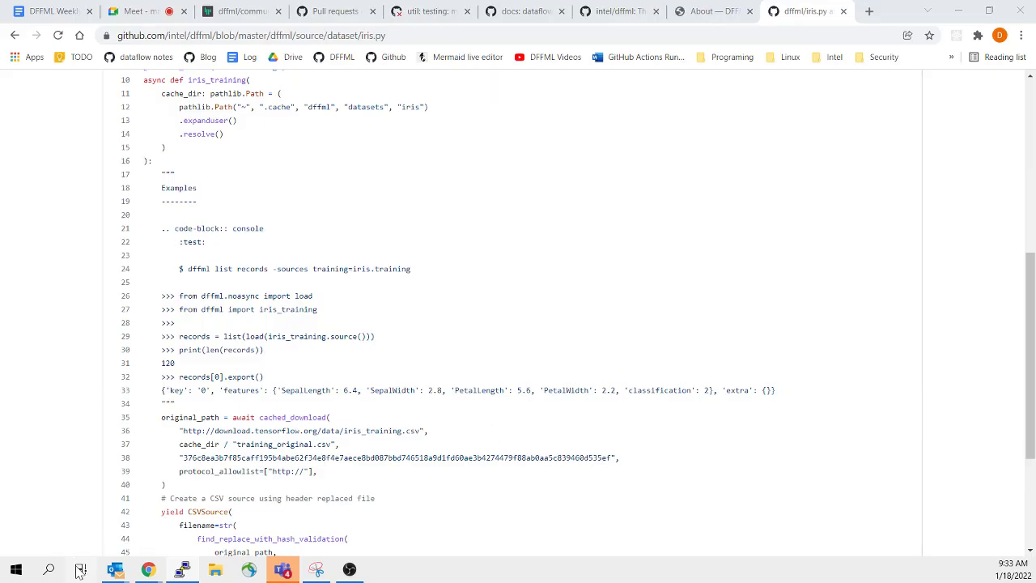
- Move the PuTTY window to the left and make it full screen
{"action": "key", "text": "super+Tab"}
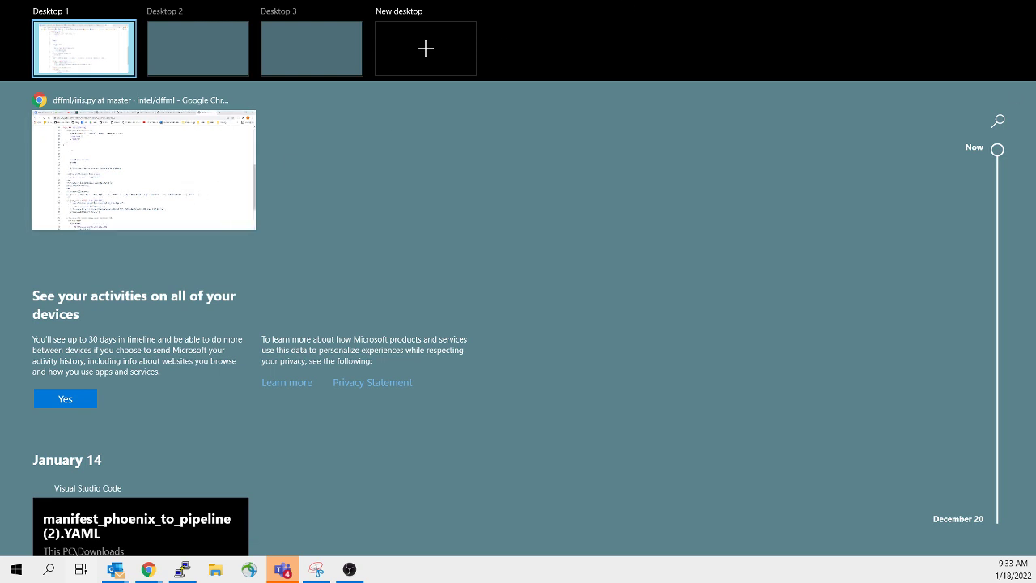
{"action": "left_click", "coordinate": [701, 33]}
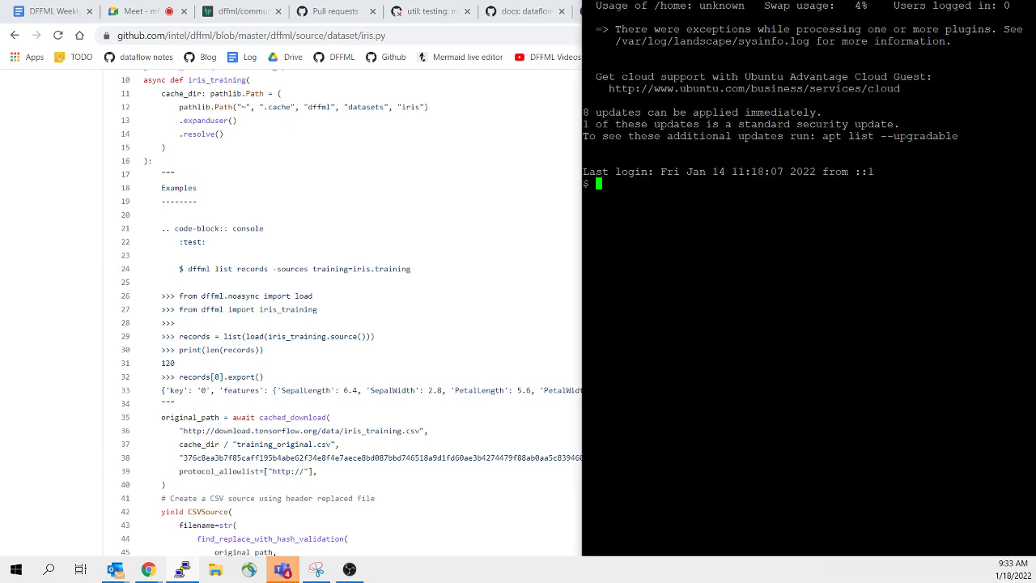
{"action": "left_click_drag", "start_coordinate": [713, 8], "coordinate": [336, 182]}
{"action": "right_click", "coordinate": [350, 215], "text": "ctrl"}
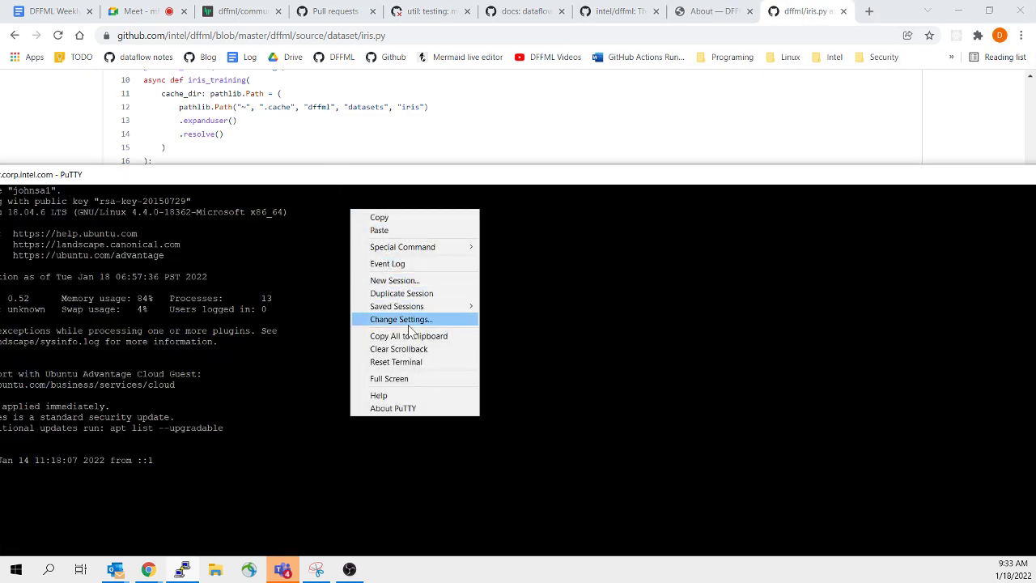
{"action": "left_click", "coordinate": [394, 378]}
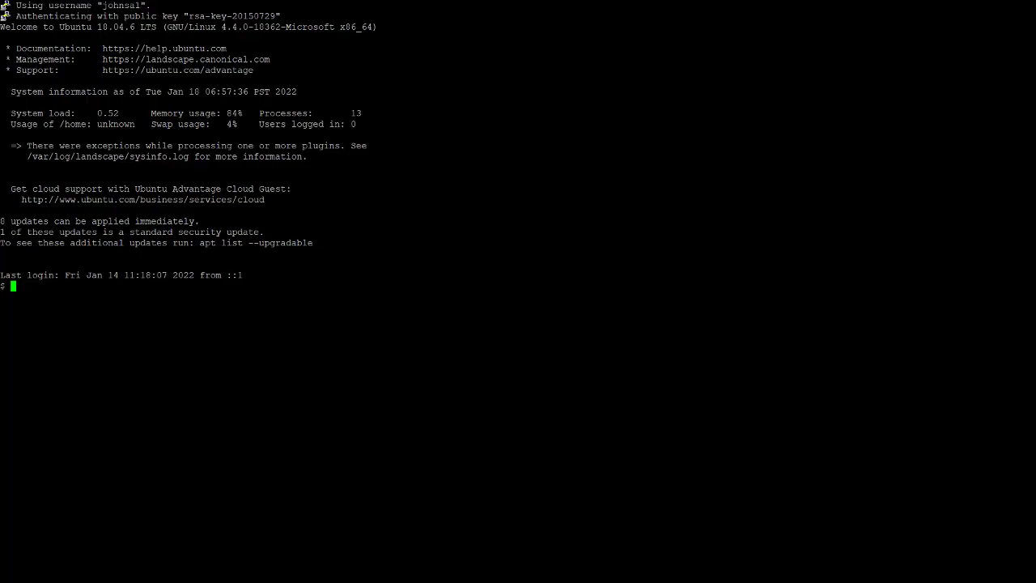
- Start a tmux session in the terminal
{"action": "type", "text": "tmux a"}
{"action": "key", "text": "BackSpace"}
{"action": "key", "text": "BackSpace"}
{"action": "key", "text": "Return"}
- Change into ~/Documents/python/dffml using Tab completion
{"action": "type", "text": "cd"}
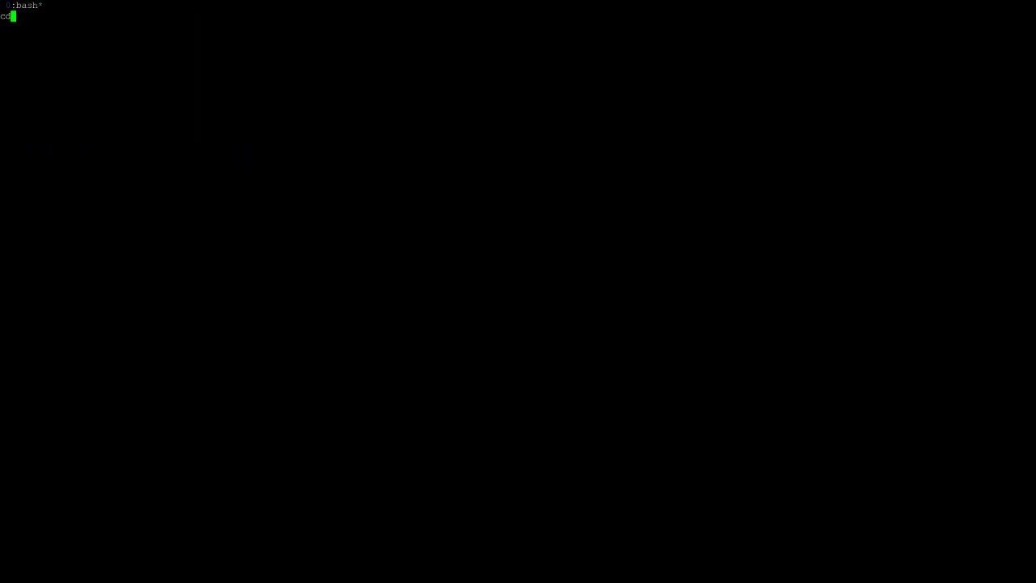
{"action": "type", "text": " ~/Doc"}
{"action": "key", "text": "Tab"}
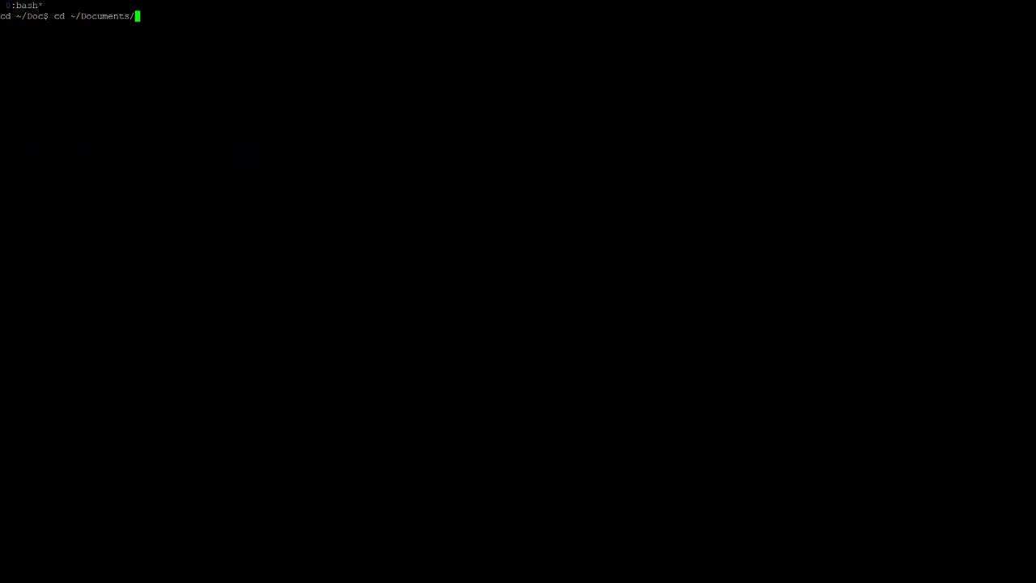
{"action": "type", "text": "py"}
{"action": "key", "text": "Tab"}
{"action": "type", "text": "d"}
{"action": "key", "text": "Tab"}
{"action": "key", "text": "Return"}
- List the dffml checkout's contents with ll and begin a git grep command
{"action": "type", "text": "ll"}
{"action": "key", "text": "Return"}
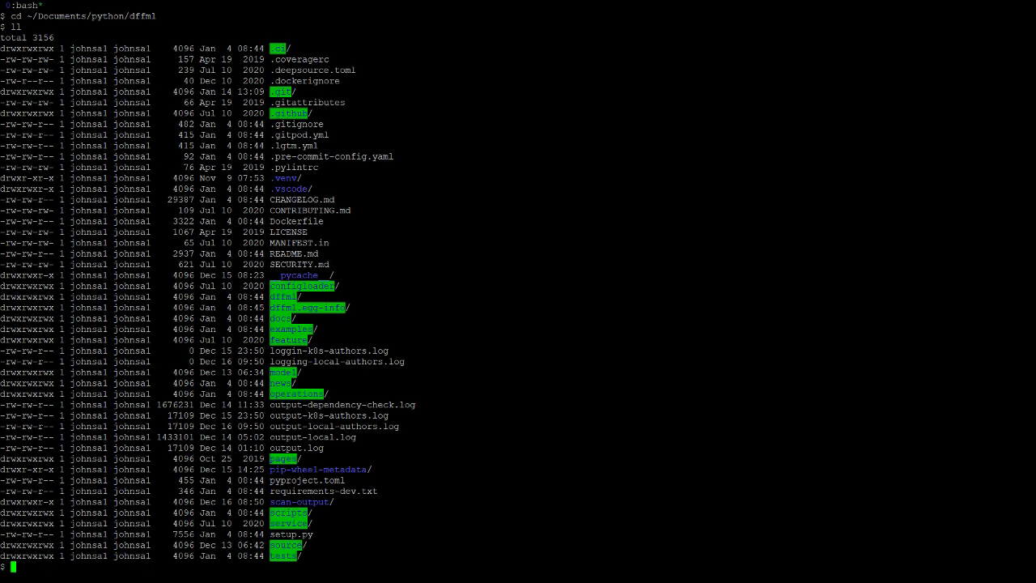
{"action": "type", "text": "git grep"}
- Show cached_download's definition on the iris.py GitHub page
{"action": "key", "text": "alt+Tab"}
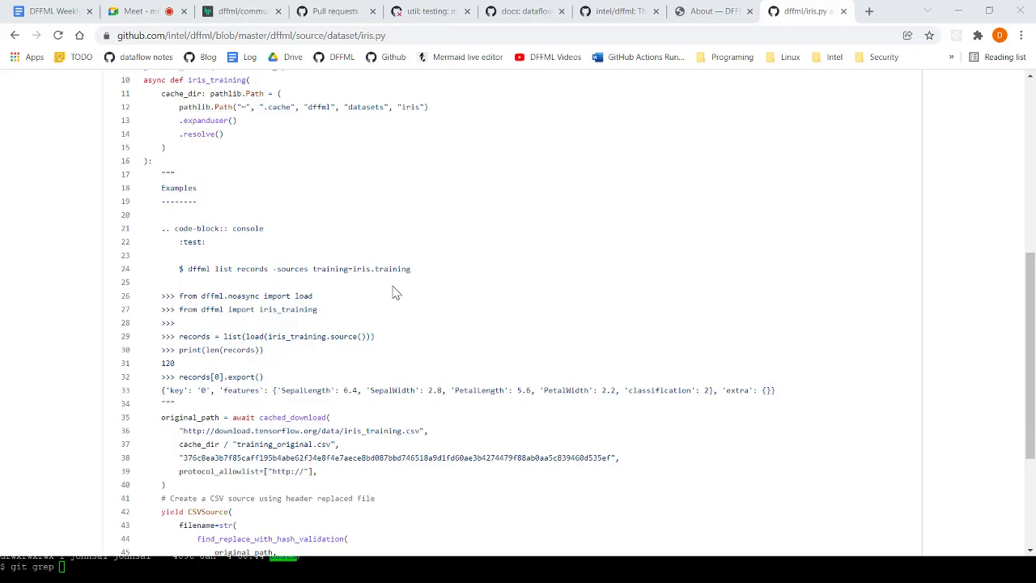
{"action": "scroll", "coordinate": [394, 292], "scroll_direction": "down", "scroll_amount": 3}
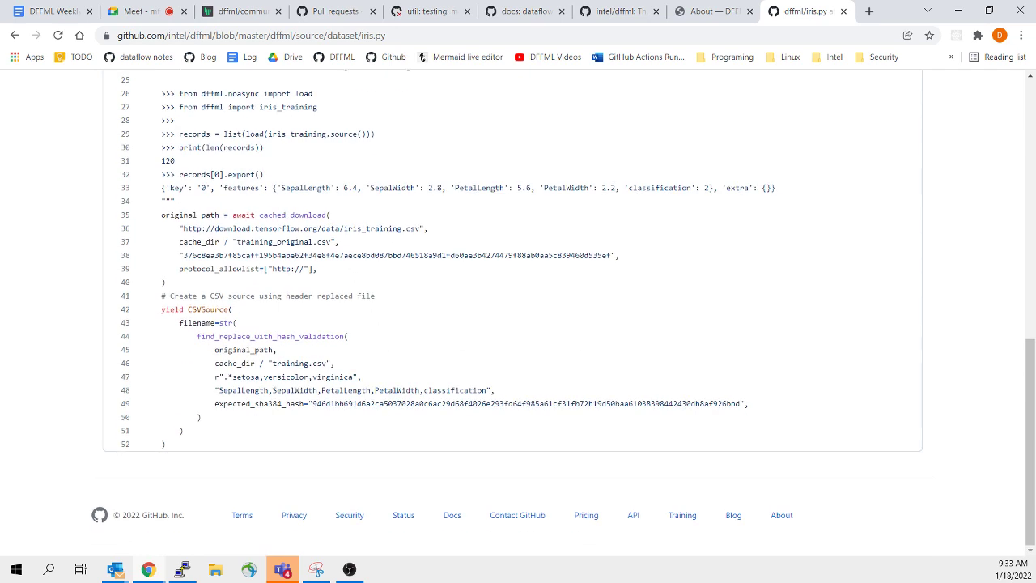
{"action": "left_click", "coordinate": [288, 217]}
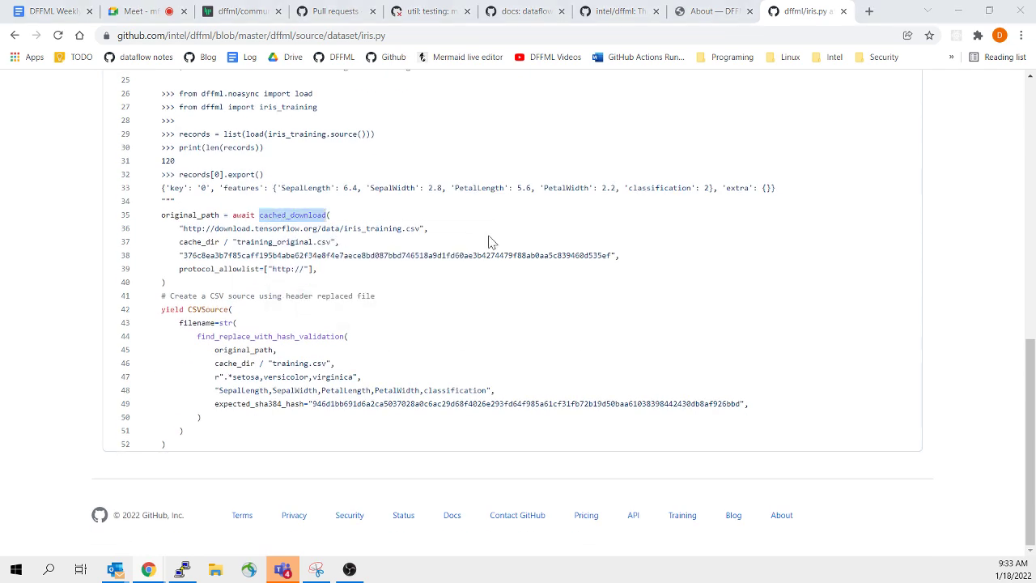
- Search the repository with git grep -C 5 cached_download and scan the matches
{"action": "key", "text": "alt+Tab"}
{"action": "type", "text": "cached_download"}
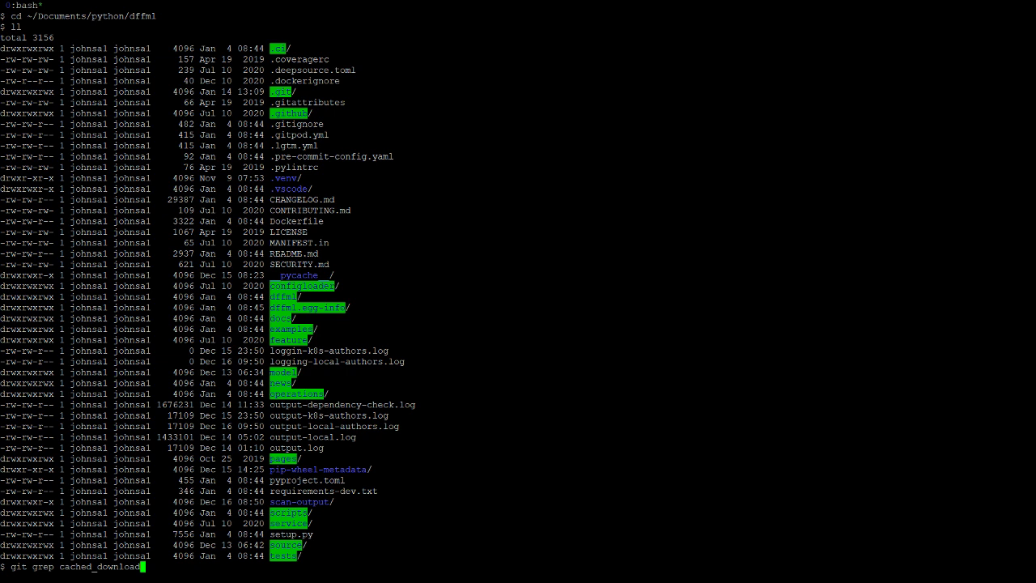
{"action": "key", "text": "Left"}
{"action": "key", "text": "Left"}
{"action": "key", "text": "Left"}
{"action": "key", "text": "Left"}
{"action": "key", "text": "Left"}
{"action": "key", "text": "Left"}
{"action": "key", "text": "Left"}
{"action": "key", "text": "Left"}
{"action": "key", "text": "Left"}
{"action": "key", "text": "Left"}
{"action": "key", "text": "Left"}
{"action": "key", "text": "Left"}
{"action": "key", "text": "Left"}
{"action": "key", "text": "Left"}
{"action": "key", "text": "Left"}
{"action": "type", "text": "-C 5"}
{"action": "key", "text": "Return"}
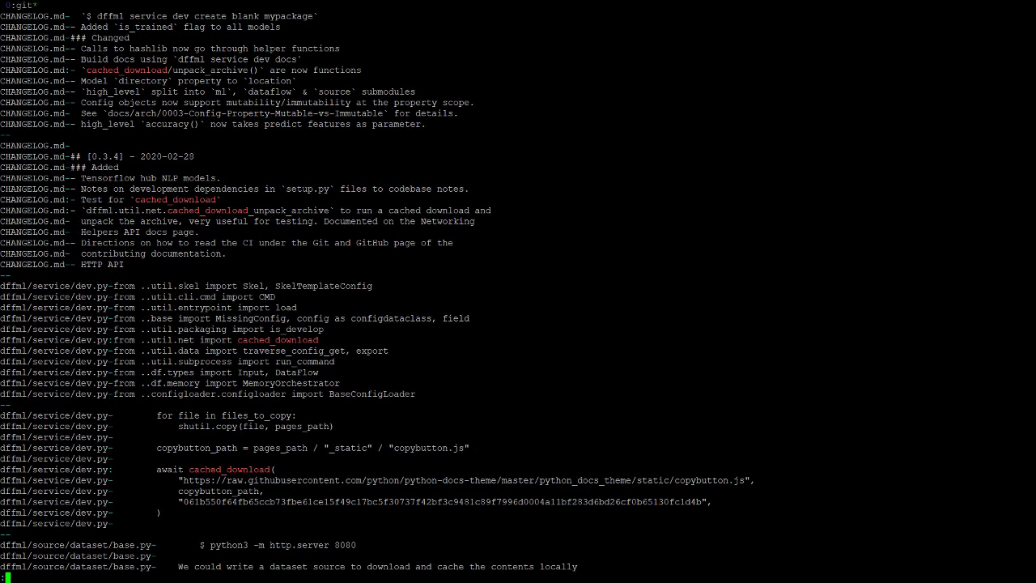
{"action": "key", "text": "Down"}
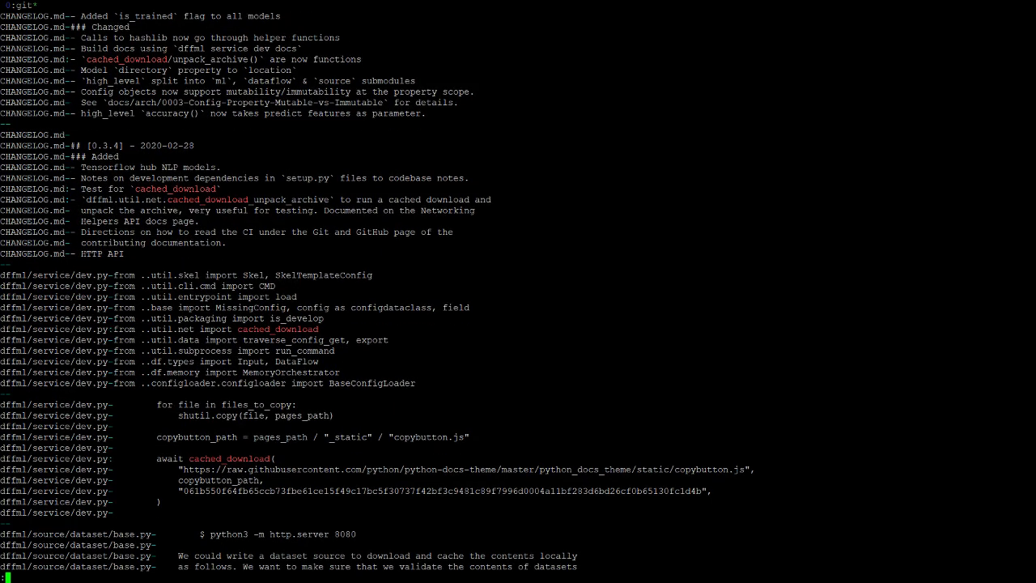
{"action": "key", "text": "Up"}
{"action": "key", "text": "Down"}
{"action": "key", "text": "Up"}
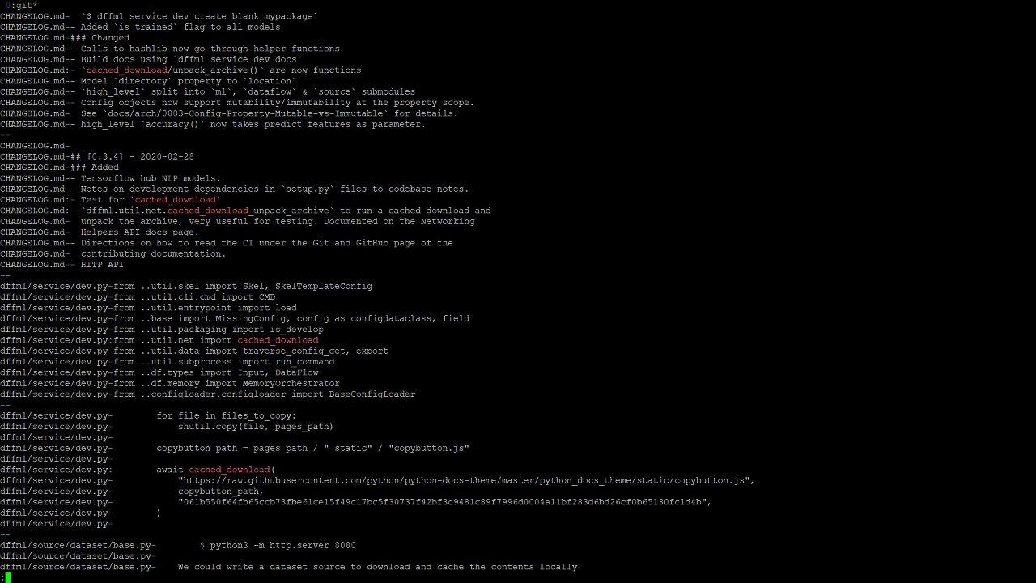
{"action": "key", "text": "q"}
- Rerun the grep and highlight the protocol_allowlist line and cached_download signature
{"action": "key", "text": "Up"}
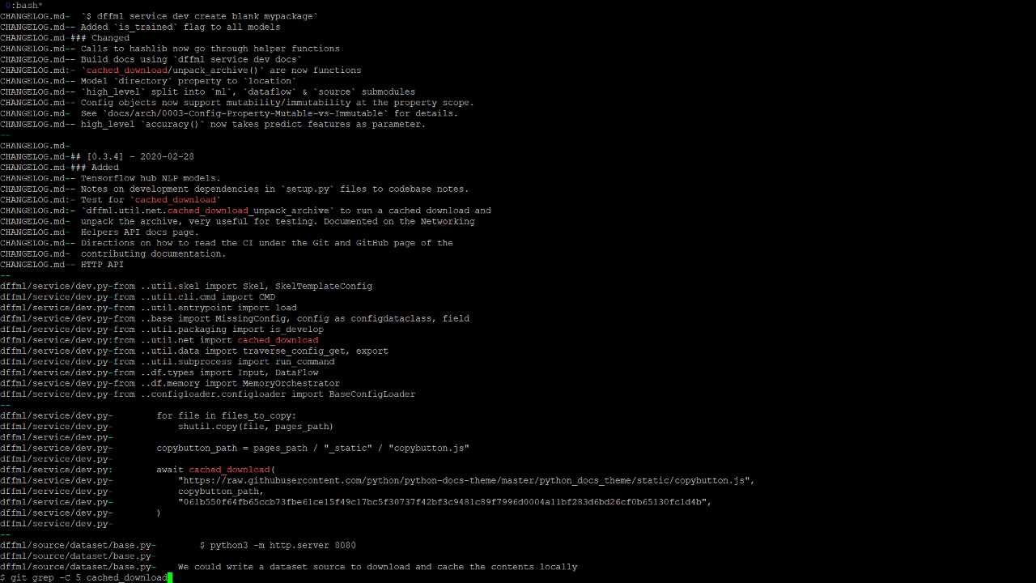
{"action": "key", "text": "Return"}
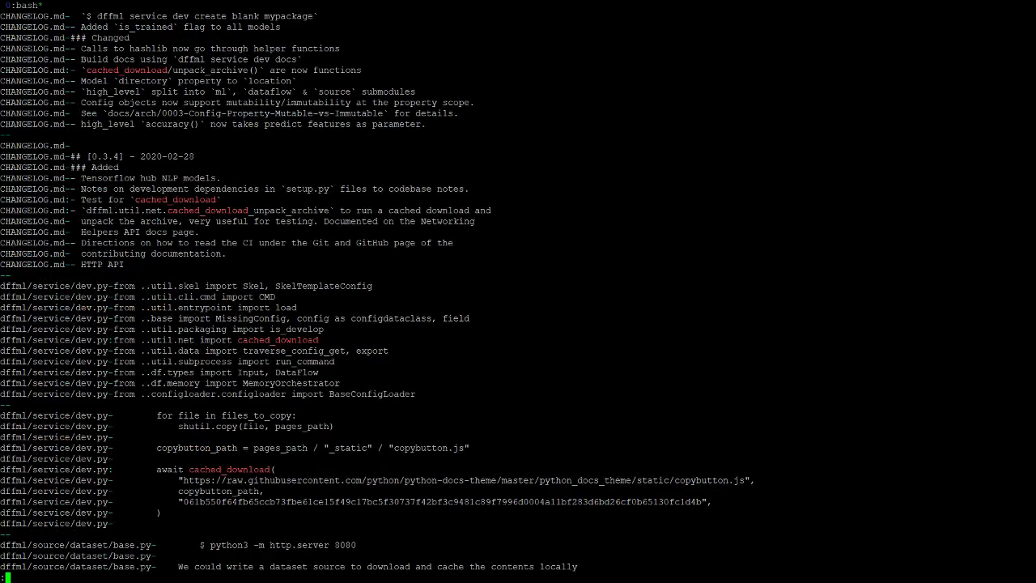
{"action": "key", "text": "Down"}
{"action": "key", "text": "Down"}
{"action": "key", "text": "Down"}
{"action": "key", "text": "Down"}
{"action": "key", "text": "Down"}
{"action": "key", "text": "Down"}
{"action": "key", "text": "Down"}
{"action": "key", "text": "Down"}
{"action": "key", "text": "Down"}
{"action": "key", "text": "Down"}
{"action": "key", "text": "Down"}
{"action": "key", "text": "Down"}
{"action": "key", "text": "Down"}
{"action": "key", "text": "Down"}
{"action": "key", "text": "Down"}
{"action": "key", "text": "Down"}
{"action": "key", "text": "Down"}
{"action": "key", "text": "Down"}
{"action": "key", "text": "Down"}
{"action": "key", "text": "Down"}
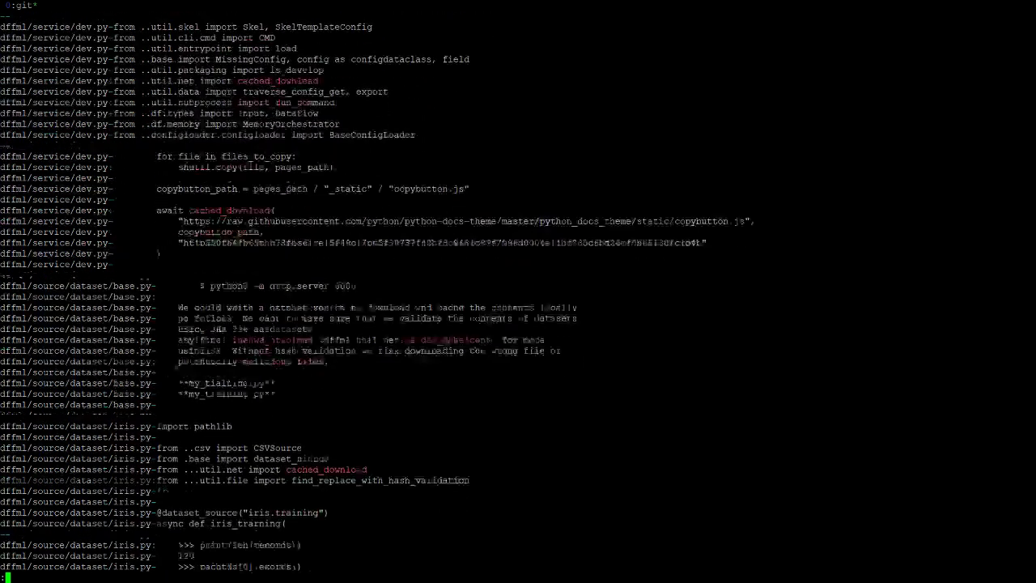
{"action": "key", "text": "Down"}
{"action": "key", "text": "Down"}
{"action": "key", "text": "Down"}
{"action": "key", "text": "Down"}
{"action": "key", "text": "Down"}
{"action": "key", "text": "Down"}
{"action": "key", "text": "Down"}
{"action": "key", "text": "Down"}
{"action": "key", "text": "Down"}
{"action": "key", "text": "Down"}
{"action": "key", "text": "Down"}
{"action": "key", "text": "Down"}
{"action": "key", "text": "Down"}
{"action": "key", "text": "Down"}
{"action": "key", "text": "Down"}
{"action": "key", "text": "Down"}
{"action": "key", "text": "Down"}
{"action": "key", "text": "Down"}
{"action": "key", "text": "Down"}
{"action": "key", "text": "Down"}
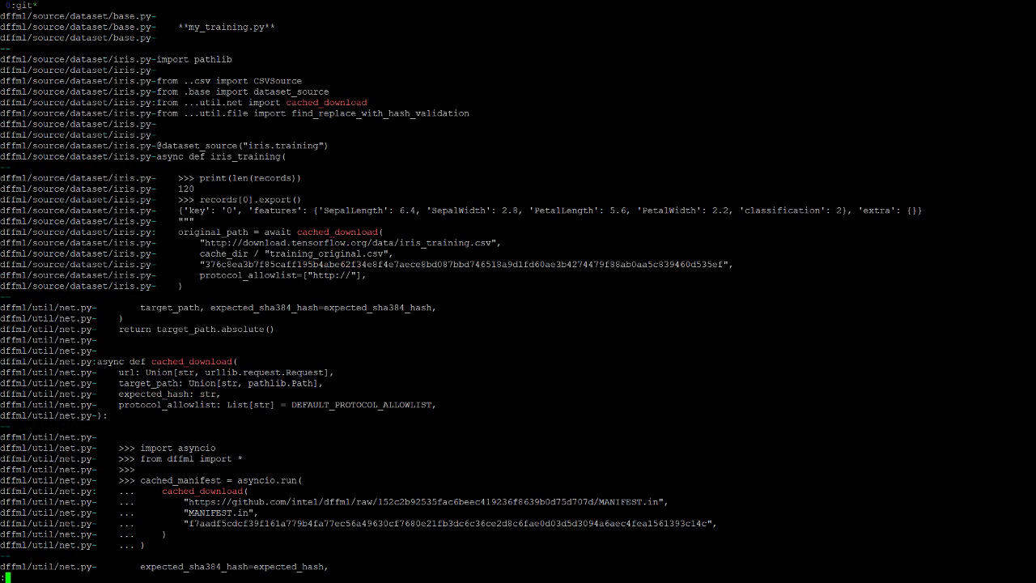
{"action": "left_click_drag", "start_coordinate": [195, 275], "coordinate": [1028, 275]}
{"action": "left_click_drag", "start_coordinate": [97, 361], "coordinate": [437, 405]}
{"action": "left_click_drag", "start_coordinate": [107, 415], "coordinate": [97, 361]}
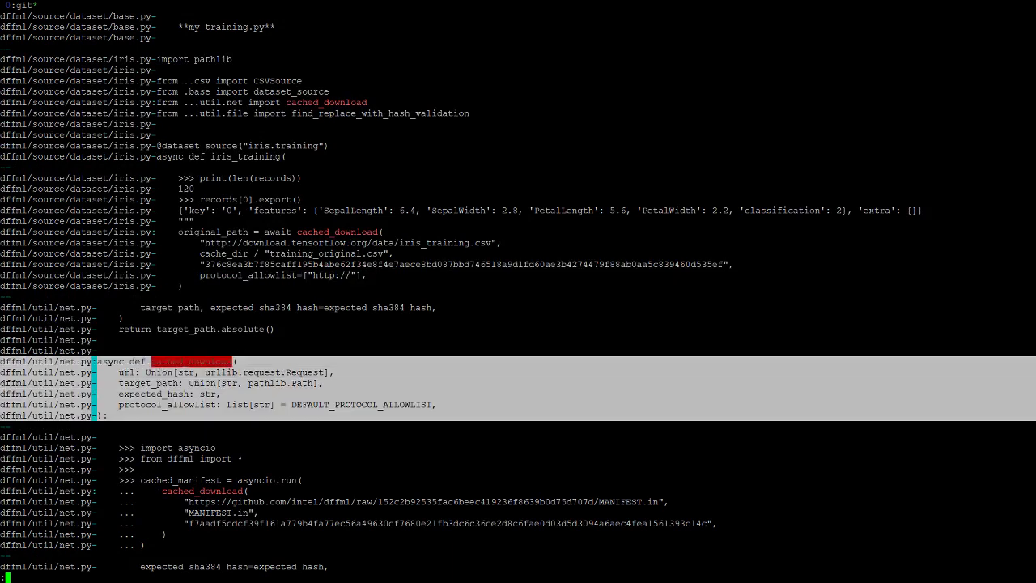
- Page down through the notebook matches, then clear the terminal
{"action": "scroll", "coordinate": [518, 292], "scroll_direction": "down", "scroll_amount": 15}
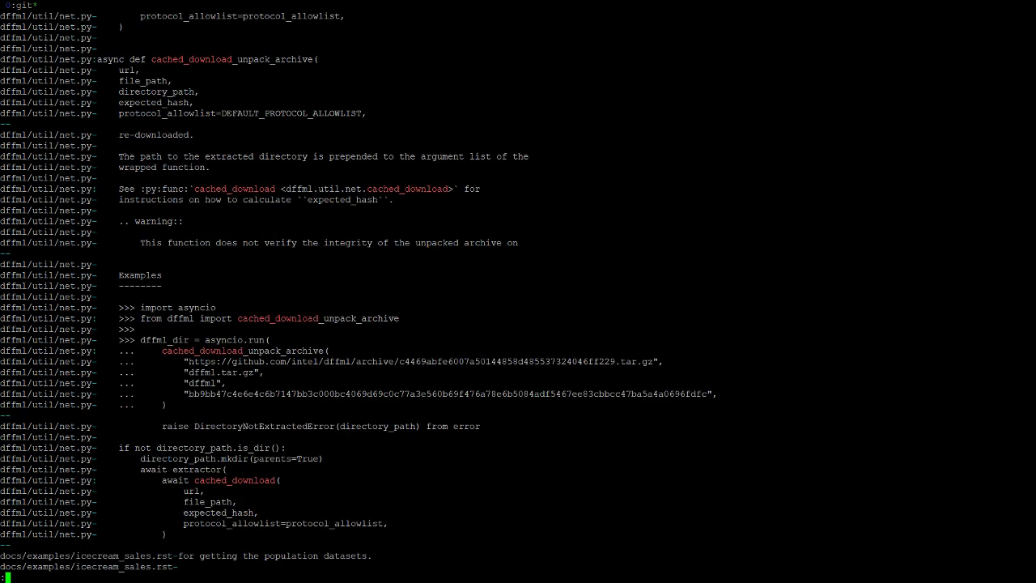
{"action": "key", "text": "space"}
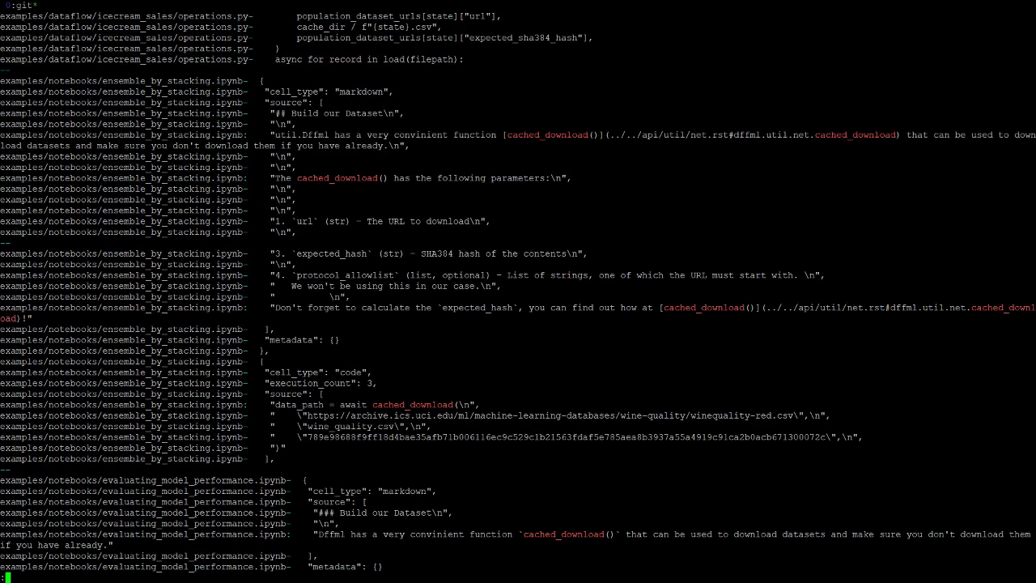
{"action": "key", "text": "space"}
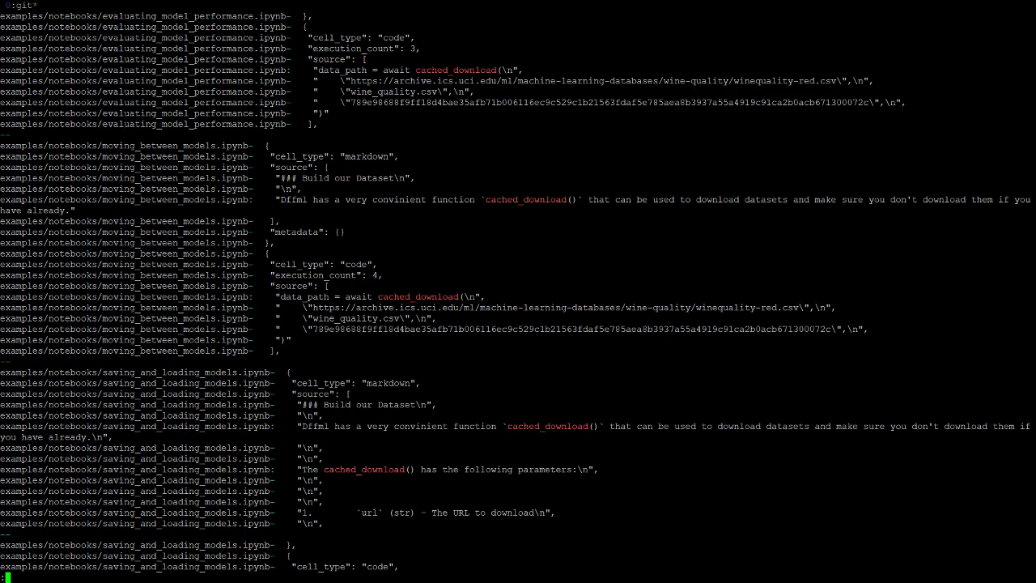
{"action": "key", "text": "ctrl+l"}
- Rerun git grep for cached_download and copy the dffml/util/net.py path
{"action": "type", "text": "git "}
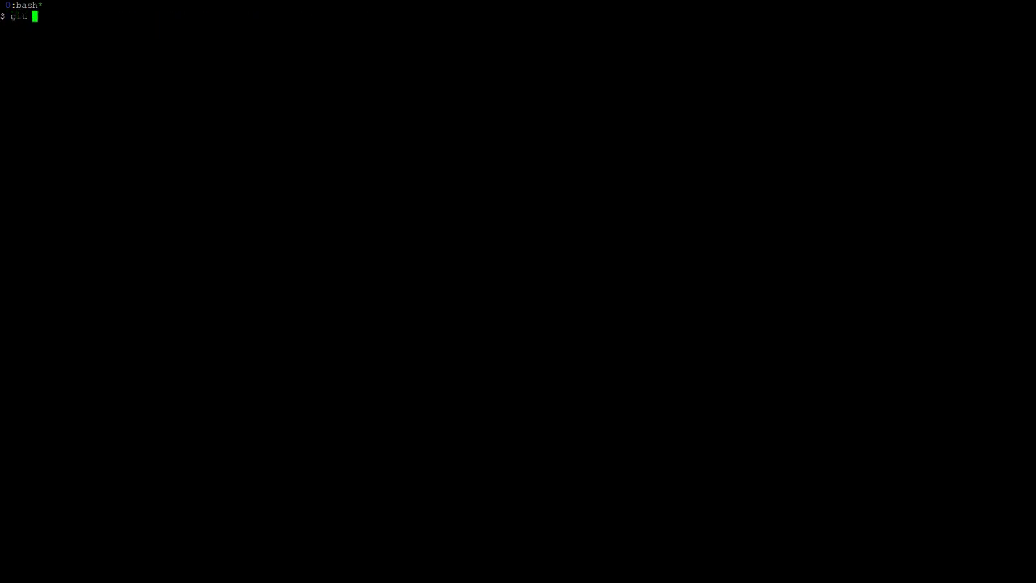
{"action": "type", "text": "log -"}
{"action": "key", "text": "Up"}
{"action": "key", "text": "Return"}
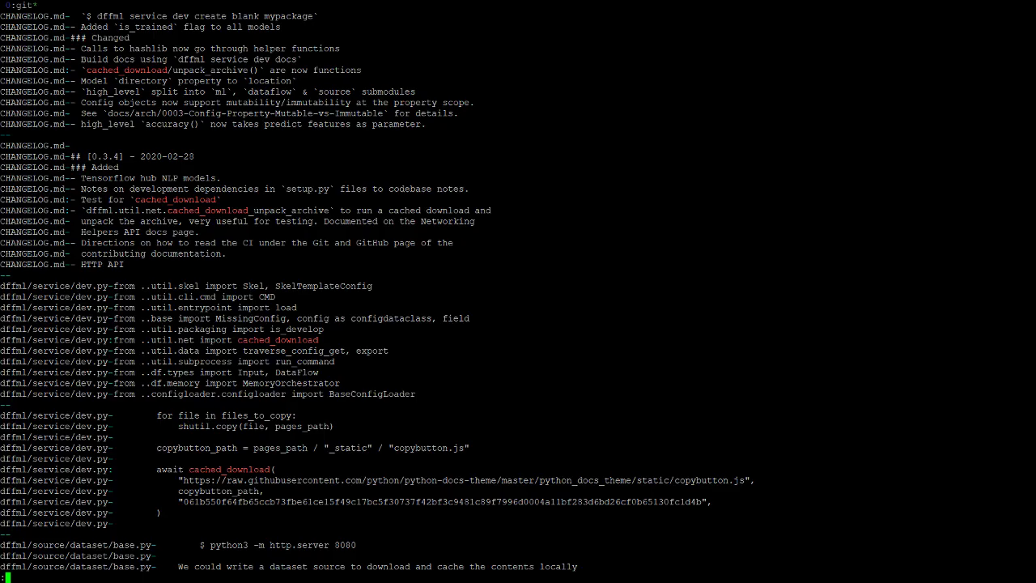
{"action": "key", "text": "space"}
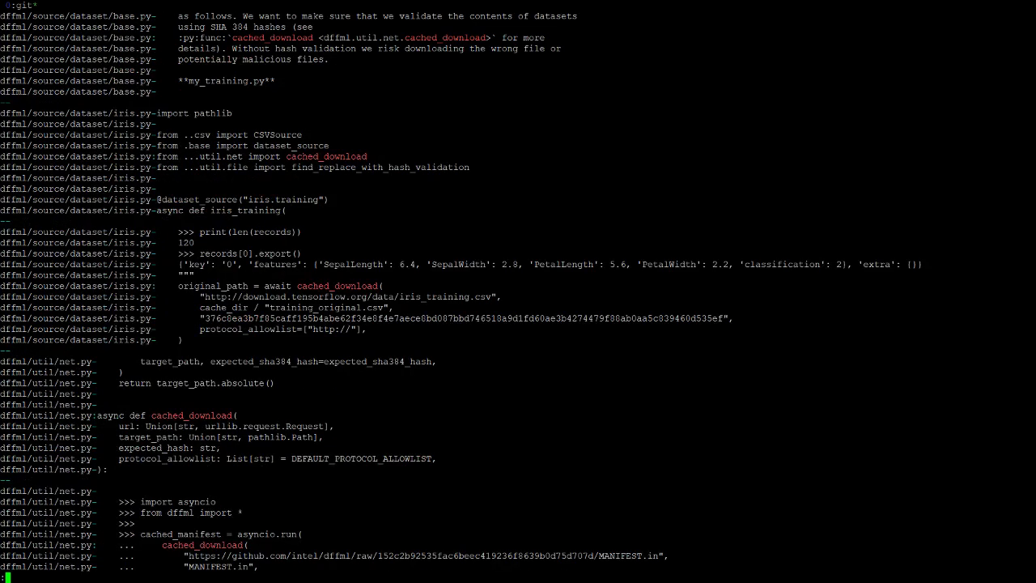
{"action": "double_click", "coordinate": [47, 416]}
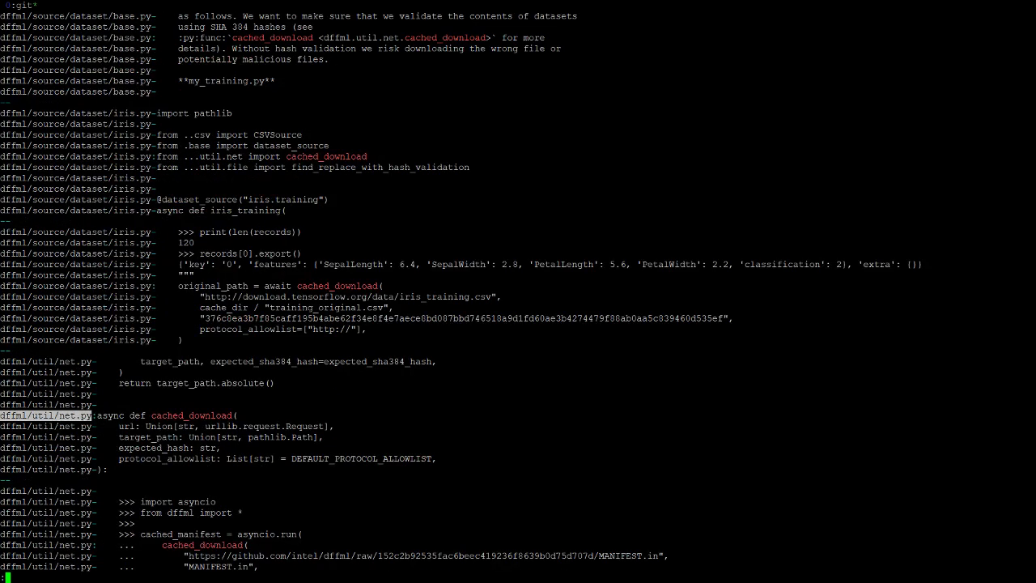
- Compose git log -p -- dffml/util/net.py at the prompt and copy the line
{"action": "type", "text": "q"}
{"action": "type", "text": "git log -p --"}
{"action": "type", "text": "dffml/util/net.py"}
{"action": "key", "text": "ctrl+l"}
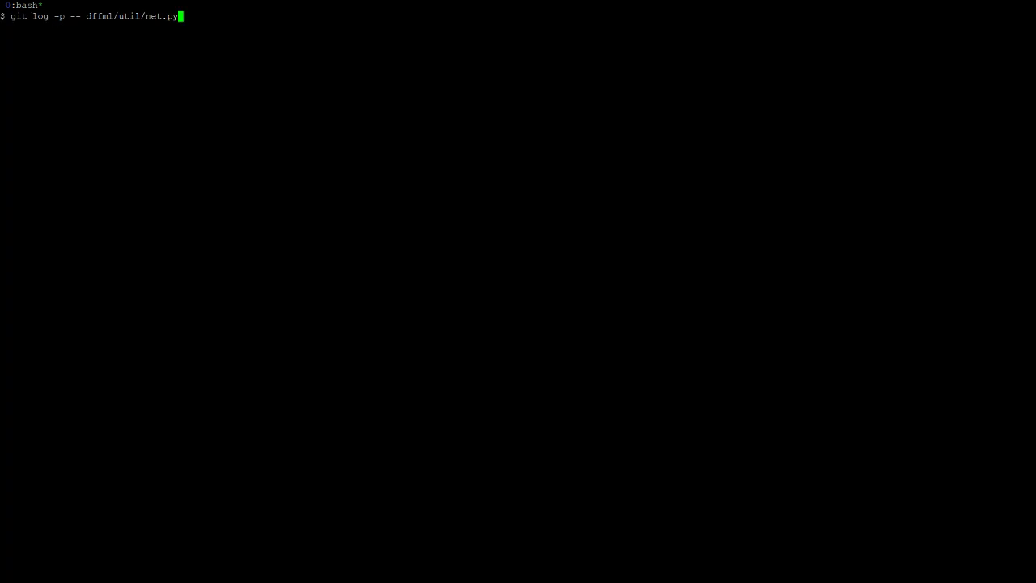
{"action": "triple_click", "coordinate": [89, 15]}
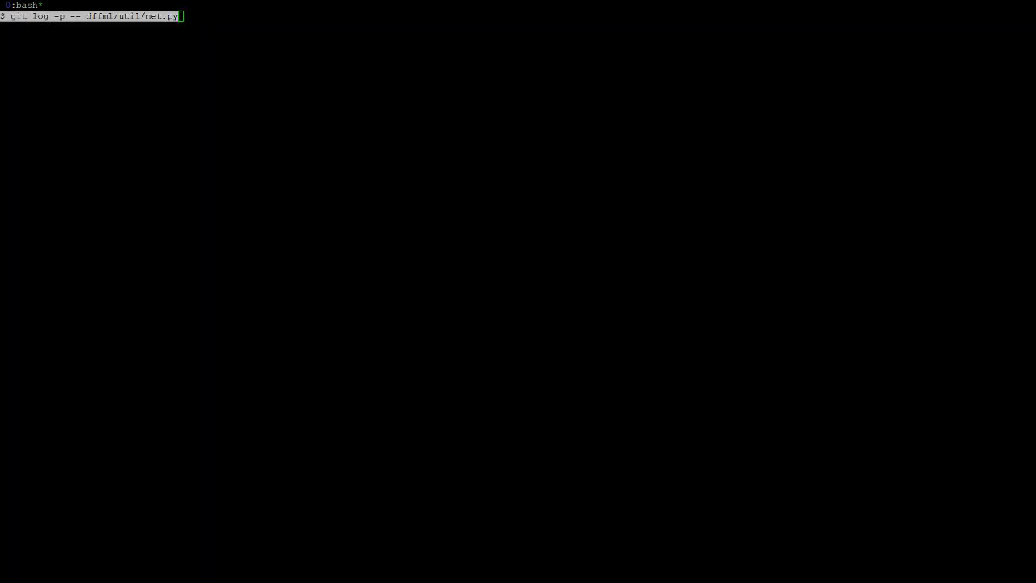
{"action": "key", "text": "alt+Tab"}
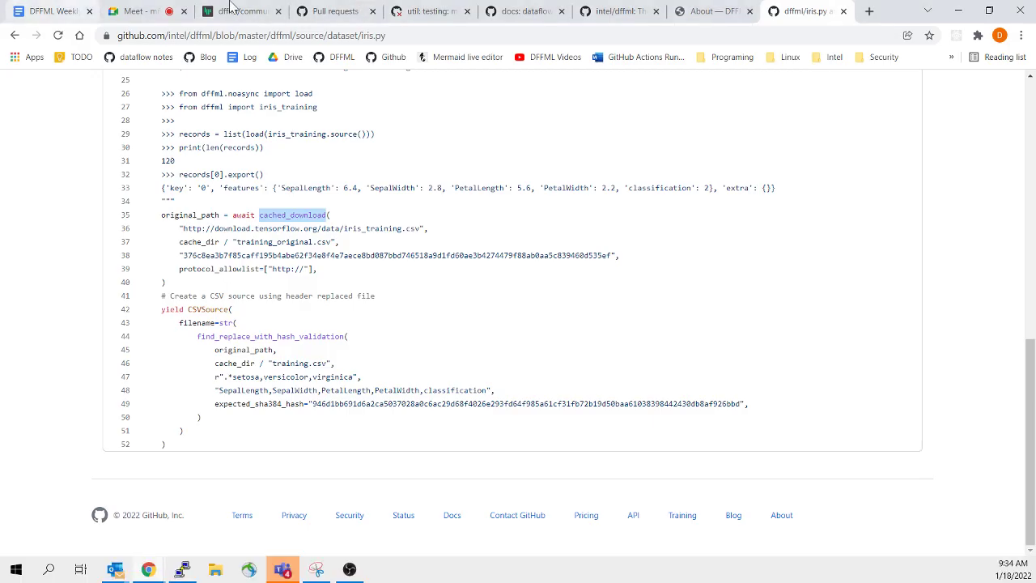
- Post the git log -p -- dffml/util/net.py command as a code block in dffml/community
{"action": "left_click", "coordinate": [225, 11]}
{"action": "type", "text": "```"}
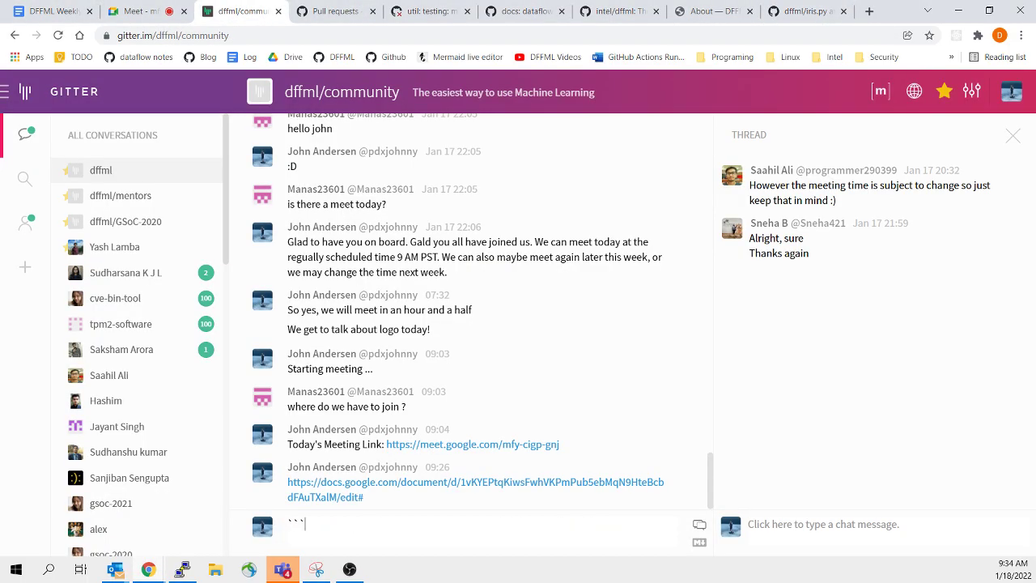
{"action": "key", "text": "shift+Return"}
{"action": "type", "text": "$ git log -p -- dffml/util/net.py"}
{"action": "key", "text": "shift+Return"}
{"action": "type", "text": "```"}
{"action": "key", "text": "Return"}
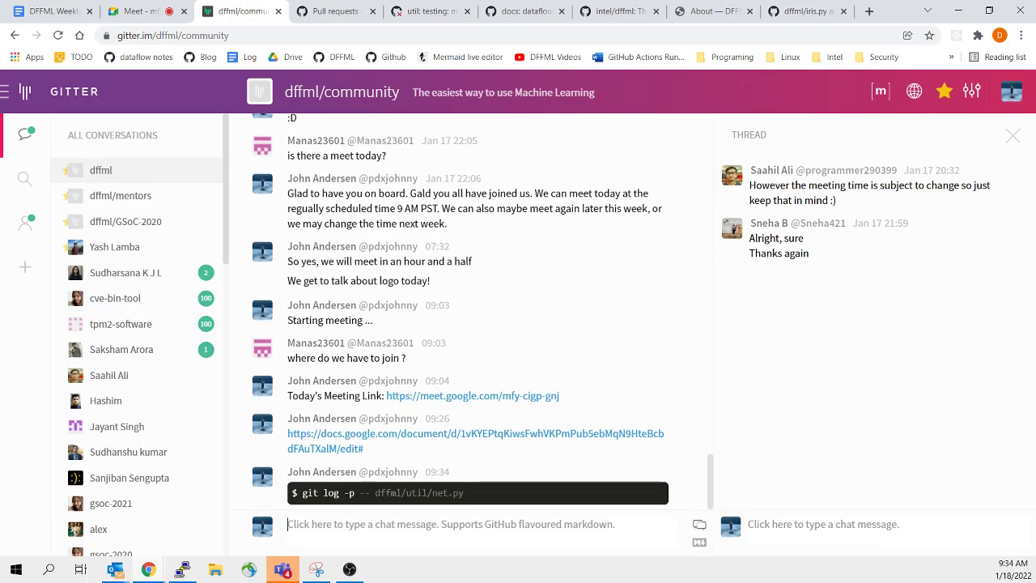
- Post a second code block with the git grep cached_download command
{"action": "type", "text": "```"}
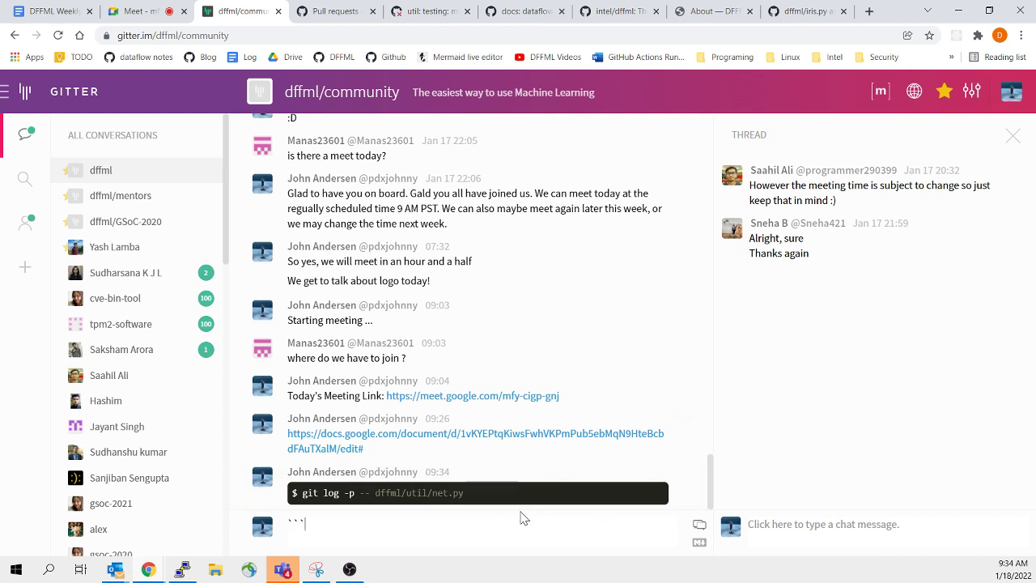
{"action": "key", "text": "shift+Return"}
{"action": "key", "text": "shift+Return"}
{"action": "type", "text": "```"}
{"action": "key", "text": "Up"}
{"action": "type", "text": "$"}
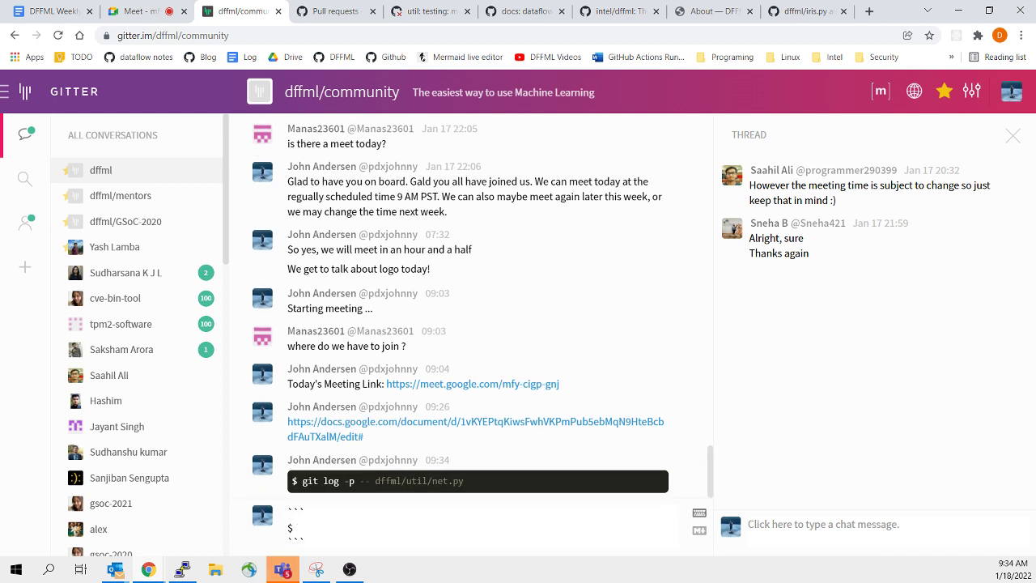
{"action": "type", "text": " git grep -C 4"}
{"action": "type", "text": " cached_download"}
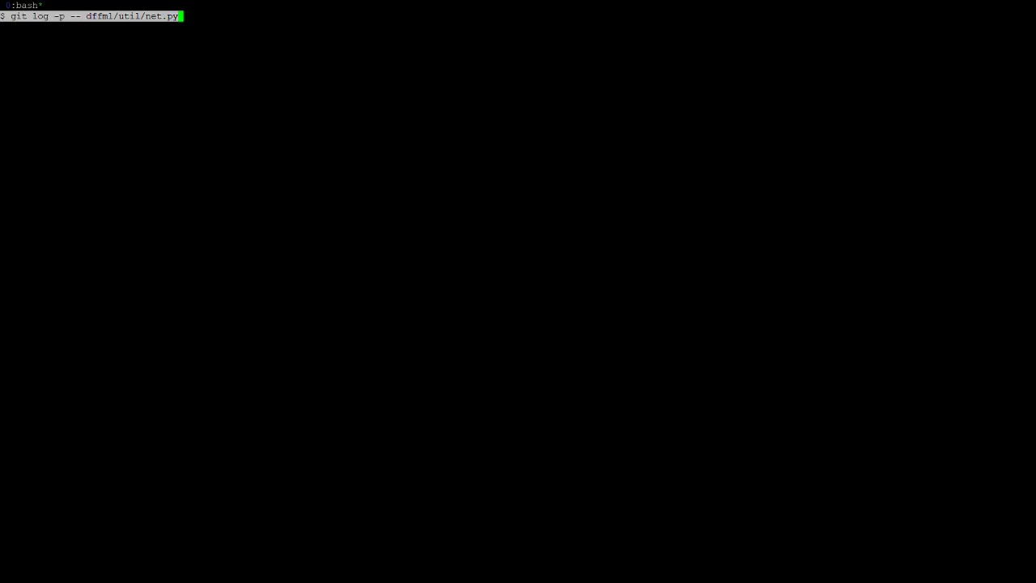
{"action": "key", "text": "Up"}
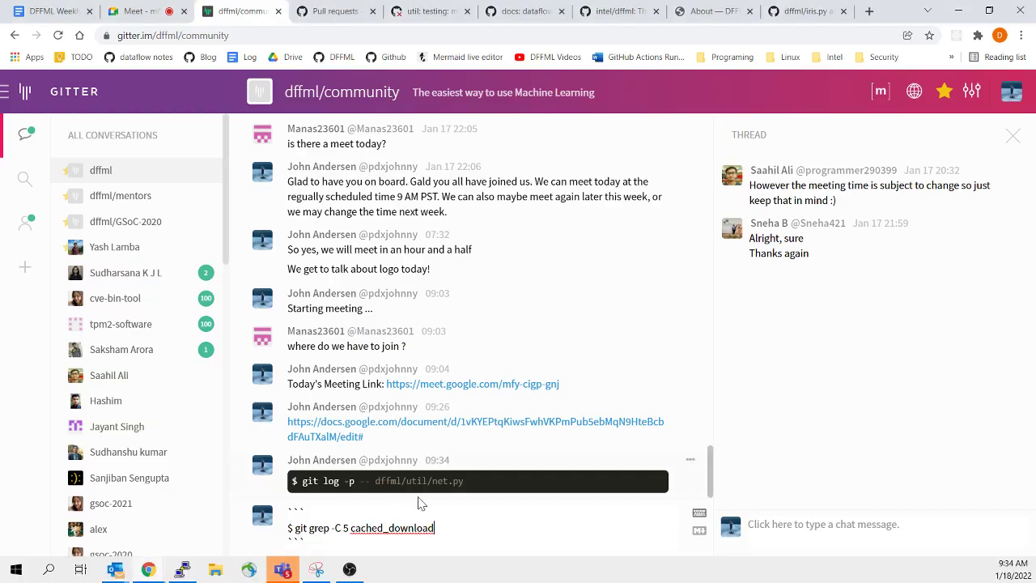
{"action": "right_click", "coordinate": [390, 528]}
{"action": "left_click", "coordinate": [305, 542]}
{"action": "key", "text": "Return"}
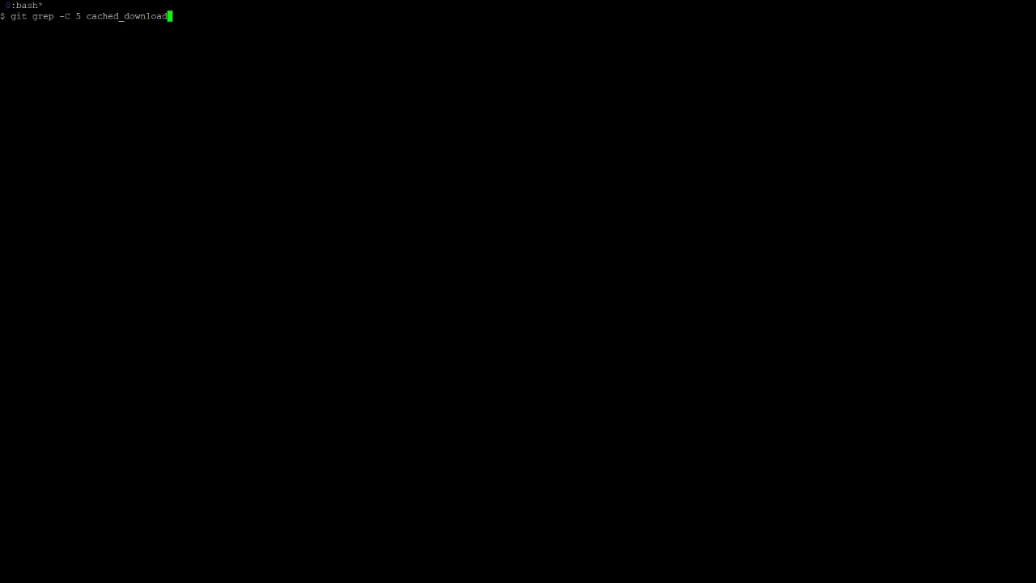
- Run git log -p -- dffml/util/net.py and page to the end of its history
{"action": "key", "text": "ctrl+u"}
{"action": "type", "text": "git log -p -- dffml/util/net.py"}
{"action": "key", "text": "Return"}
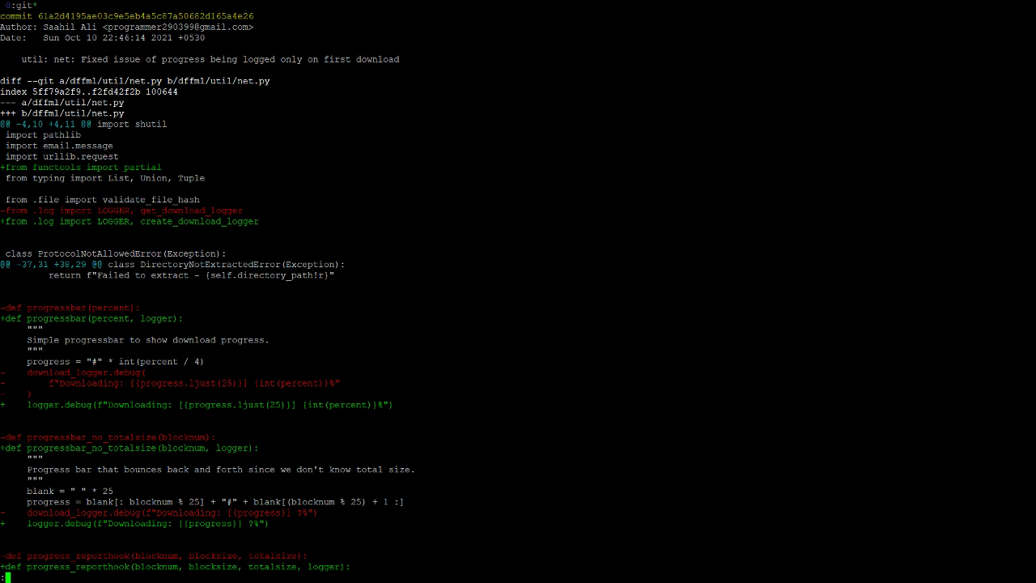
{"action": "key", "text": "space"}
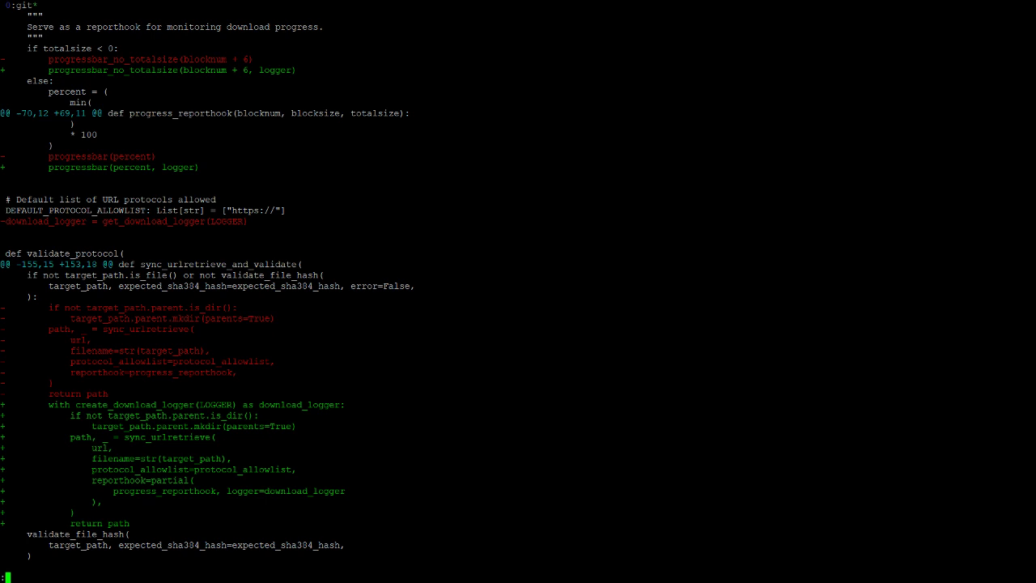
{"action": "key", "text": "space"}
{"action": "key", "text": "space"}
{"action": "key", "text": "space"}
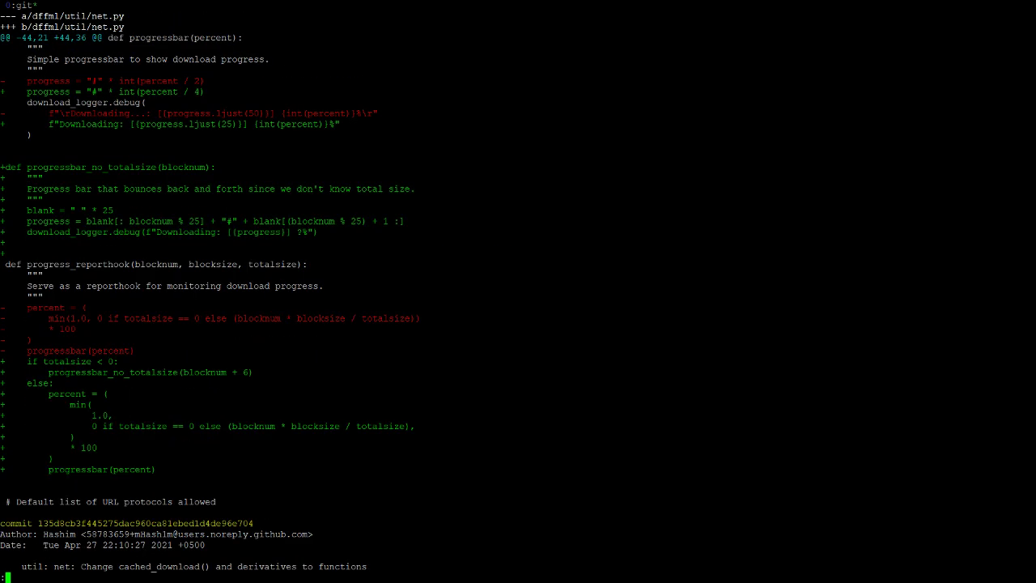
{"action": "key", "text": "space"}
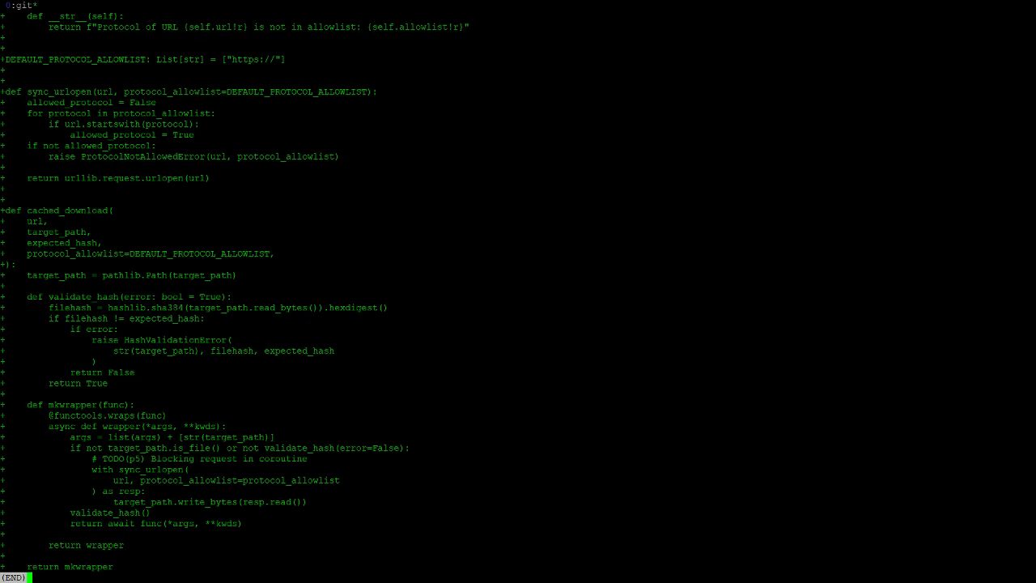
{"action": "key", "text": "Up"}
{"action": "key", "text": "Up"}
{"action": "key", "text": "Up"}
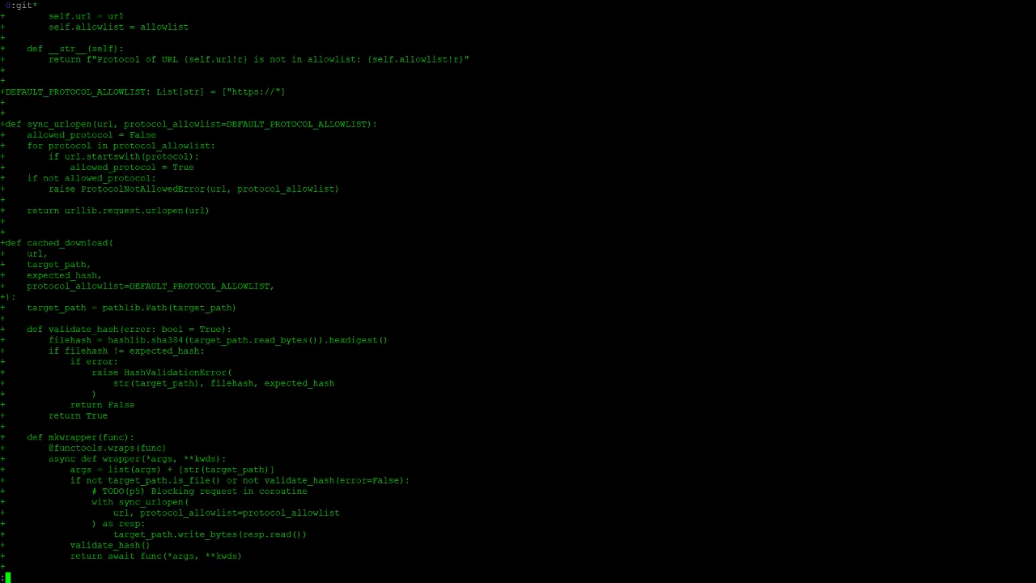
{"action": "key", "text": "q"}
- Show the repository's plain commit list with git log
{"action": "key", "text": "Up"}
{"action": "key", "text": "ctrl+c"}
{"action": "type", "text": "git log"}
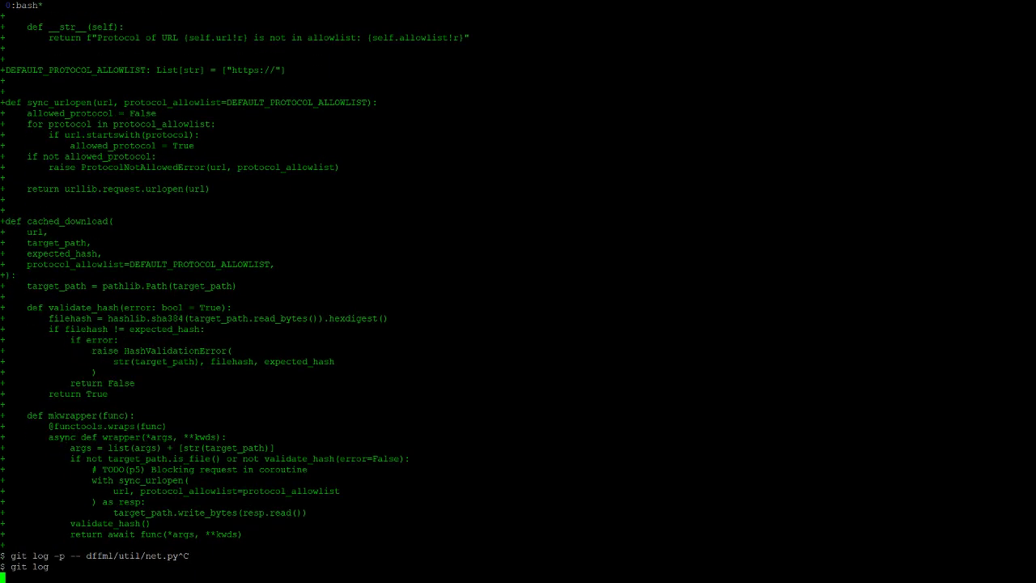
{"action": "key", "text": "Return"}
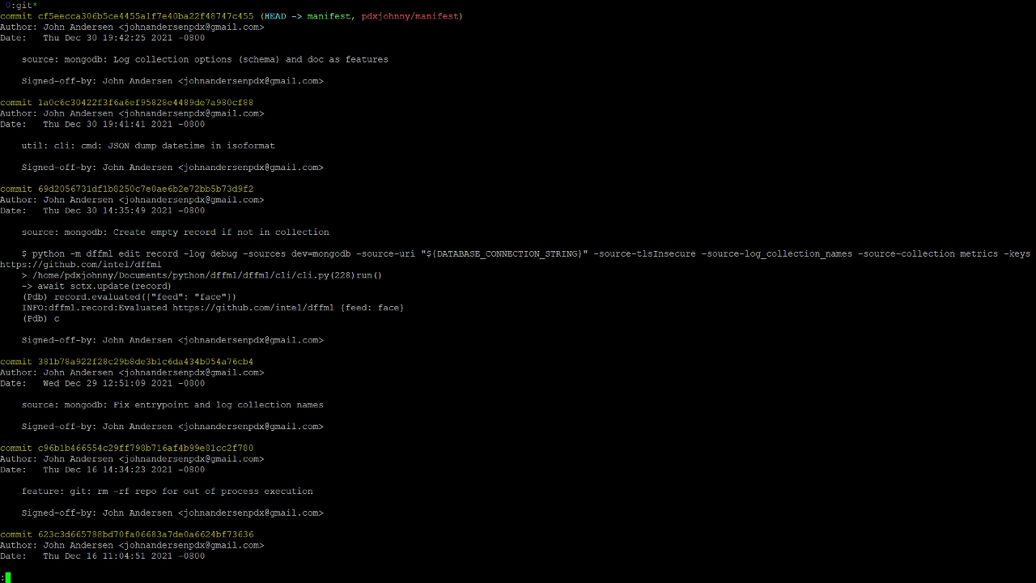
- Rerun git grep -C 5 cached_download, copy the net.py path and recall its history command
{"action": "key", "text": "q"}
{"action": "key", "text": "Up"}
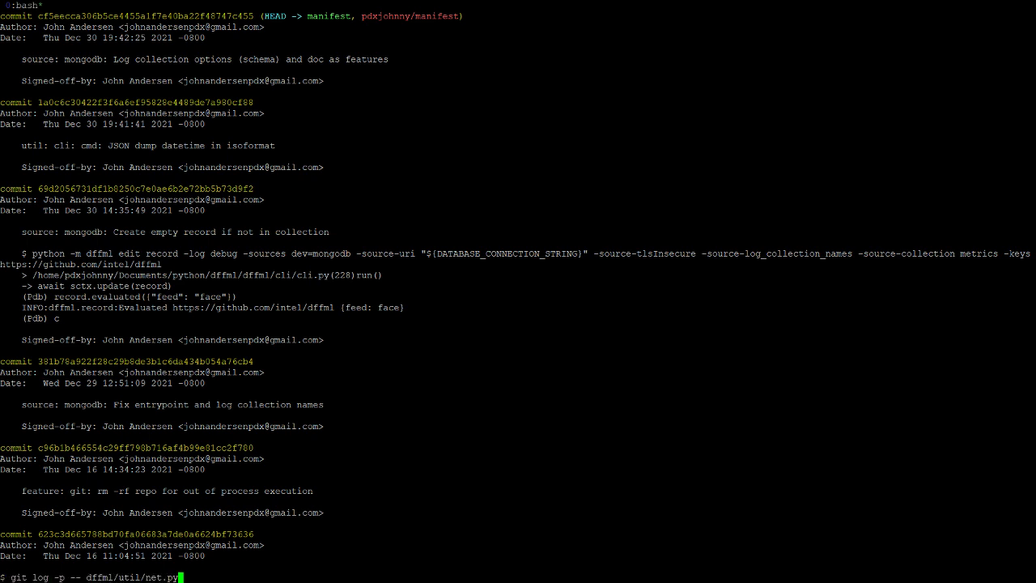
{"action": "key", "text": "Up"}
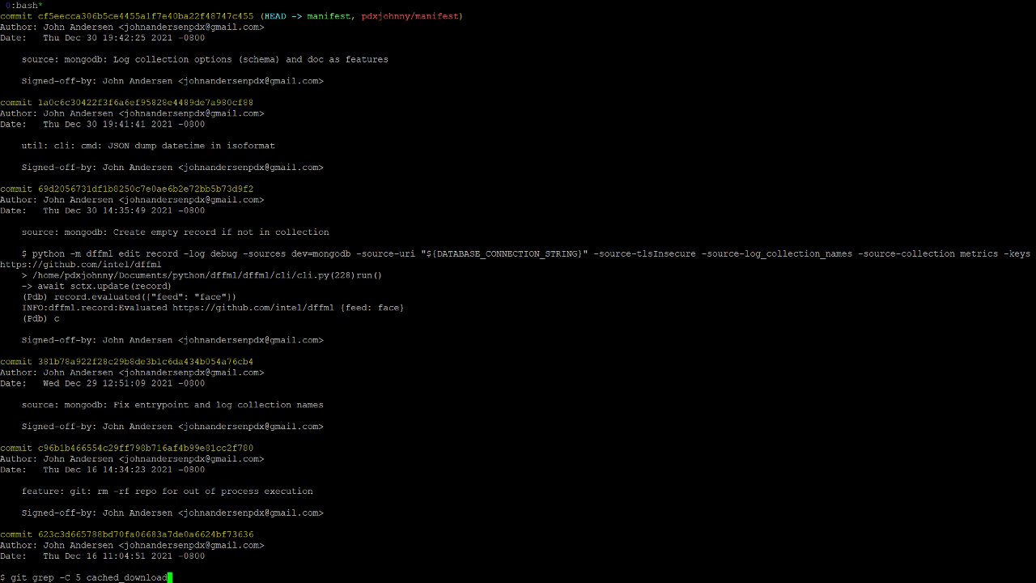
{"action": "key", "text": "Return"}
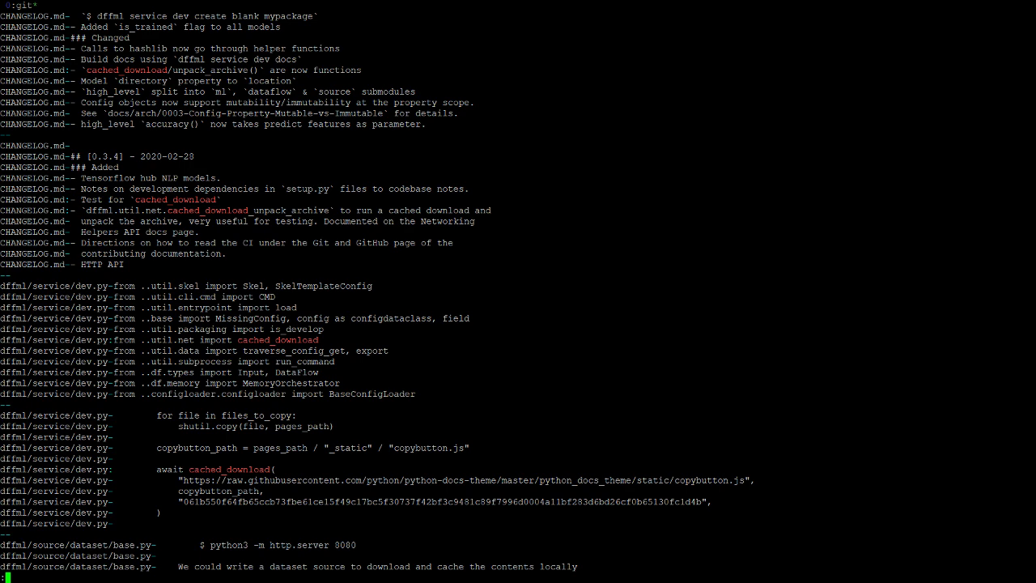
{"action": "scroll", "coordinate": [375, 292], "scroll_direction": "down", "scroll_amount": 15}
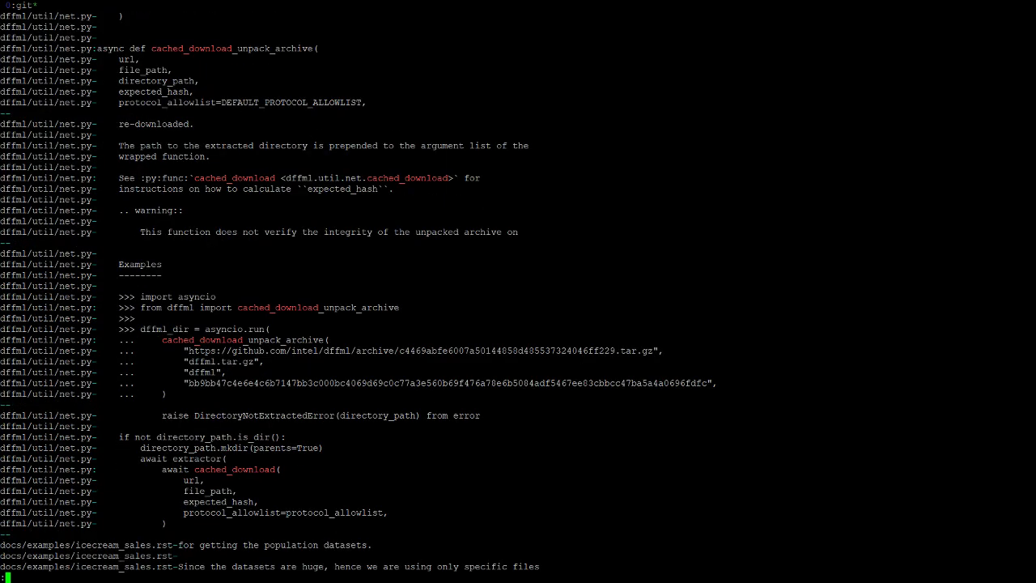
{"action": "double_click", "coordinate": [47, 328]}
{"action": "key", "text": "q"}
{"action": "key", "text": "Up"}
{"action": "key", "text": "Up"}
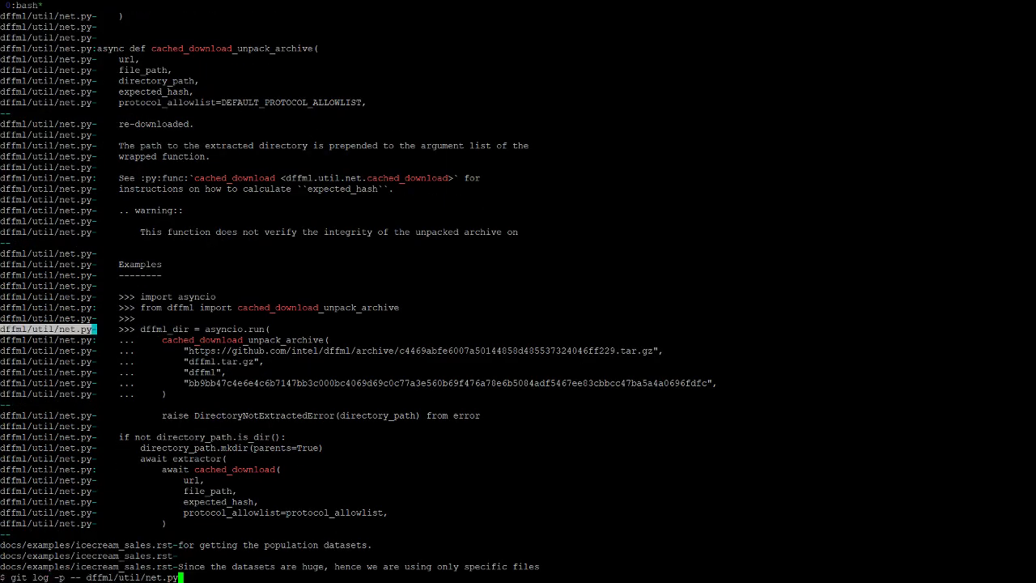
- Run net.py's history and select the rewritten sync_urlretrieve_and_validate block
{"action": "key", "text": "Return"}
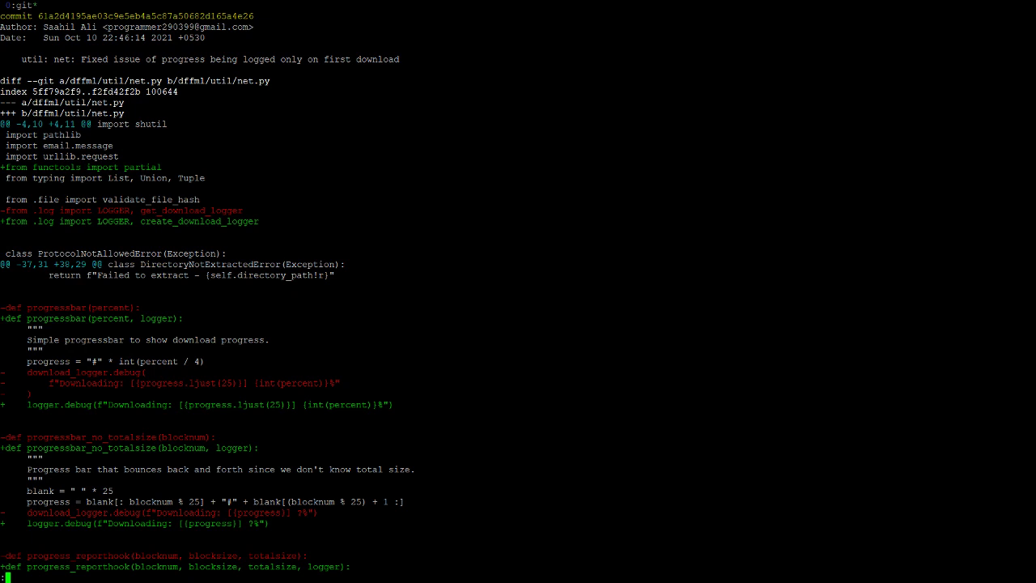
{"action": "left_click_drag", "start_coordinate": [270, 81], "coordinate": [1028, 81]}
{"action": "key", "text": "space"}
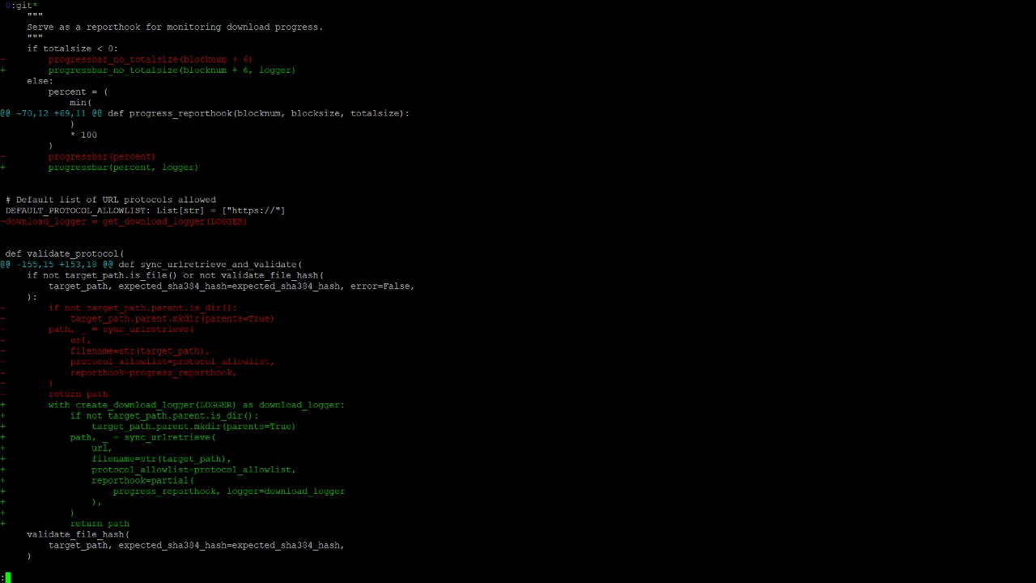
{"action": "scroll", "coordinate": [205, 290], "scroll_direction": "down", "scroll_amount": 6}
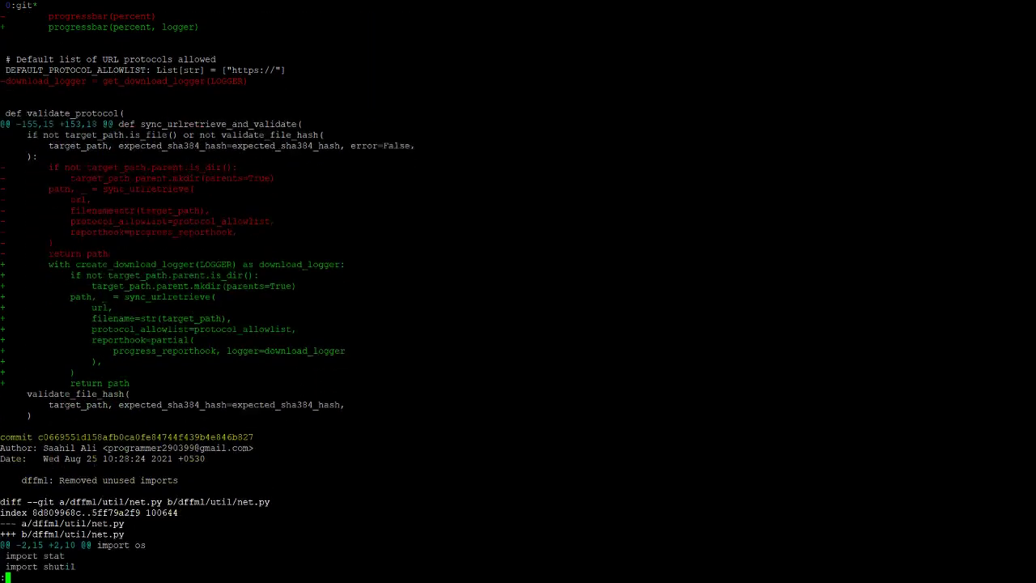
{"action": "scroll", "coordinate": [208, 292], "scroll_direction": "up", "scroll_amount": 1}
{"action": "left_click_drag", "start_coordinate": [6, 81], "coordinate": [129, 352]}
{"action": "right_click", "coordinate": [129, 352]}
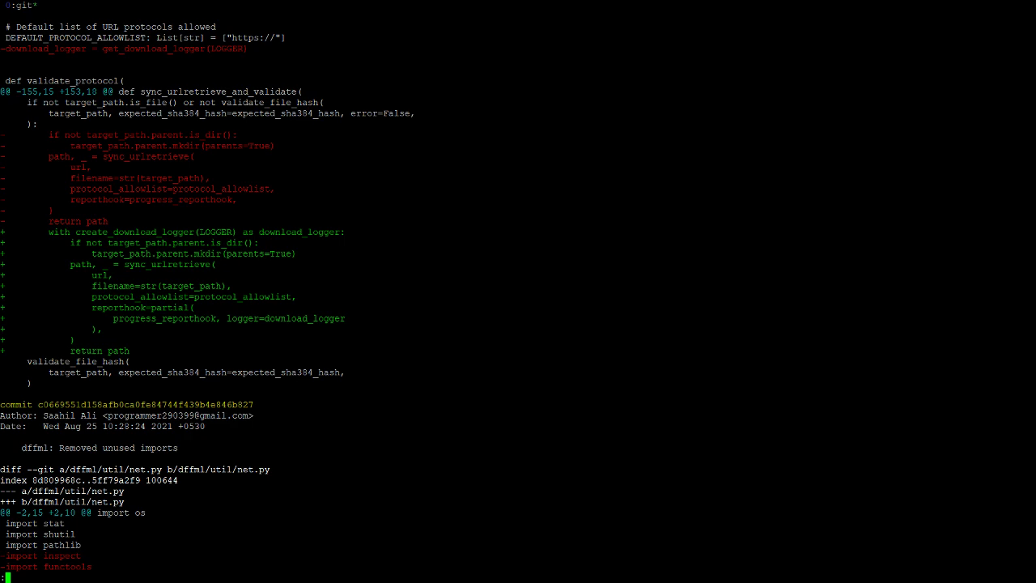
{"action": "key", "text": "Down"}
{"action": "key", "text": "Down"}
{"action": "key", "text": "Down"}
{"action": "key", "text": "Down"}
{"action": "key", "text": "Down"}
{"action": "key", "text": "Down"}
{"action": "key", "text": "Down"}
{"action": "key", "text": "Down"}
{"action": "key", "text": "Down"}
{"action": "key", "text": "Down"}
{"action": "key", "text": "Down"}
{"action": "key", "text": "Down"}
{"action": "key", "text": "Down"}
{"action": "key", "text": "Down"}
{"action": "key", "text": "Down"}
{"action": "key", "text": "Down"}
{"action": "key", "text": "Down"}
{"action": "key", "text": "Down"}
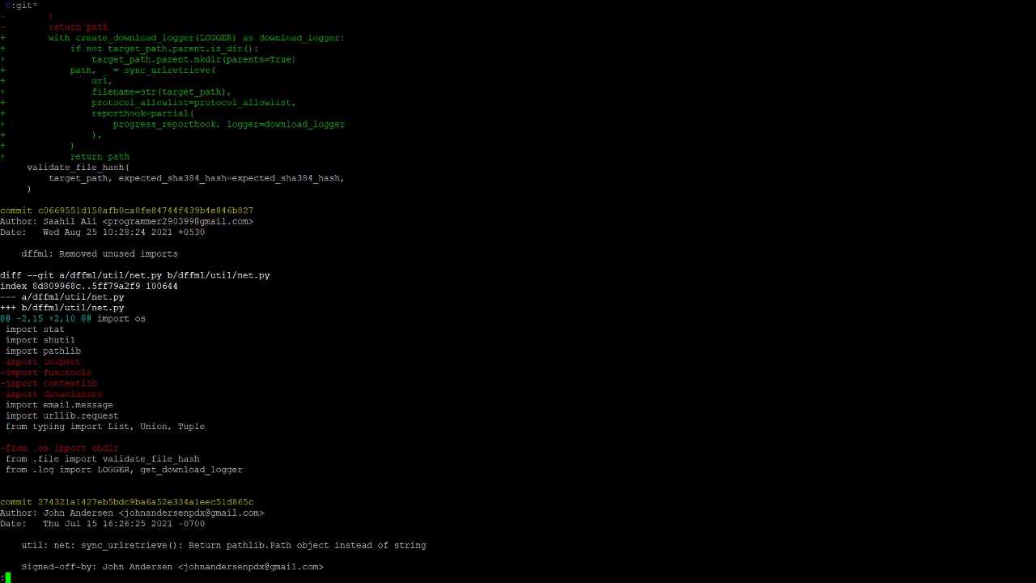
- Copy the progress-logging fix commit hash and start a git log -p for it
{"action": "double_click", "coordinate": [145, 210]}
{"action": "key", "text": "Page_Up"}
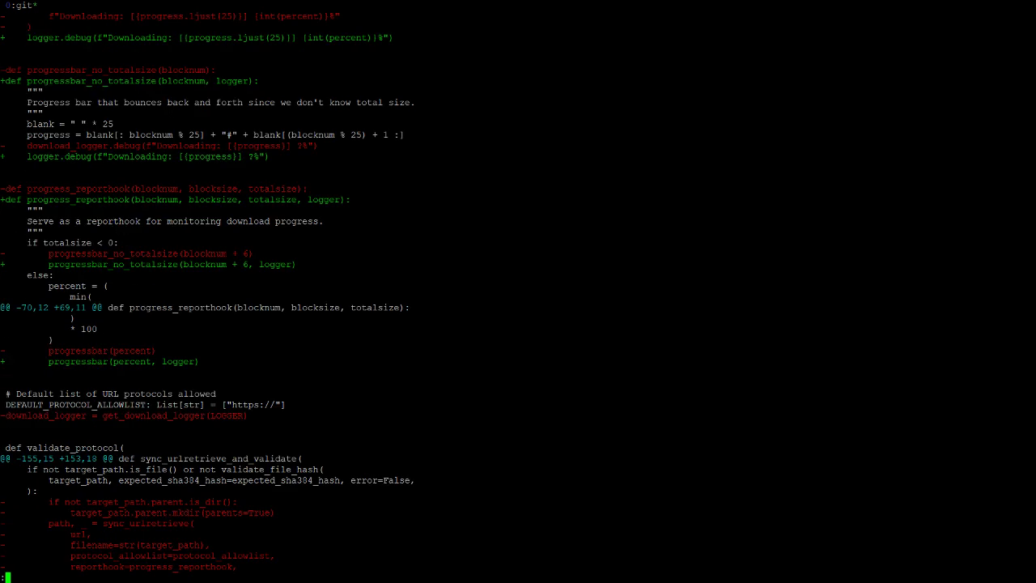
{"action": "key", "text": "Page_Up"}
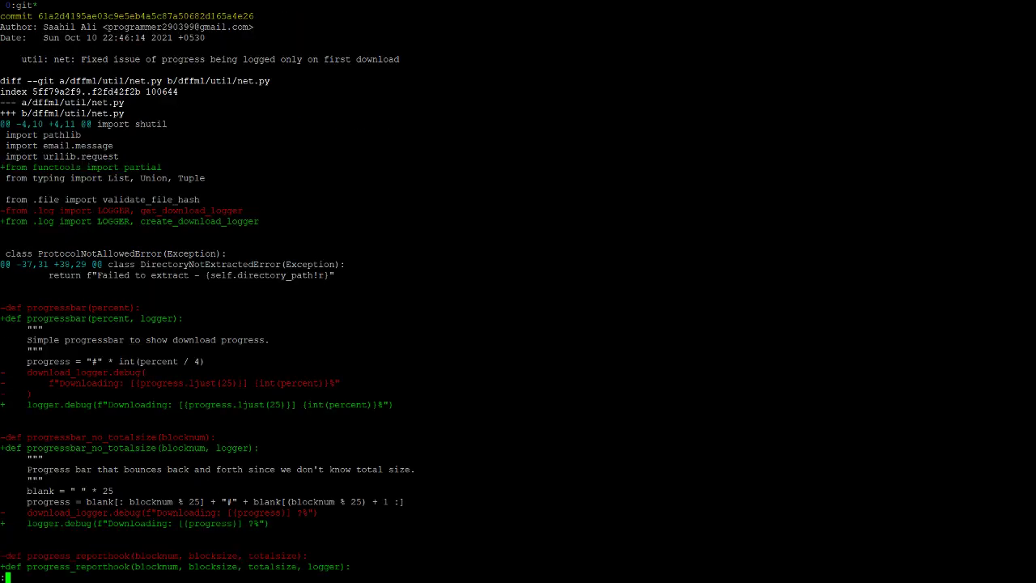
{"action": "double_click", "coordinate": [146, 16]}
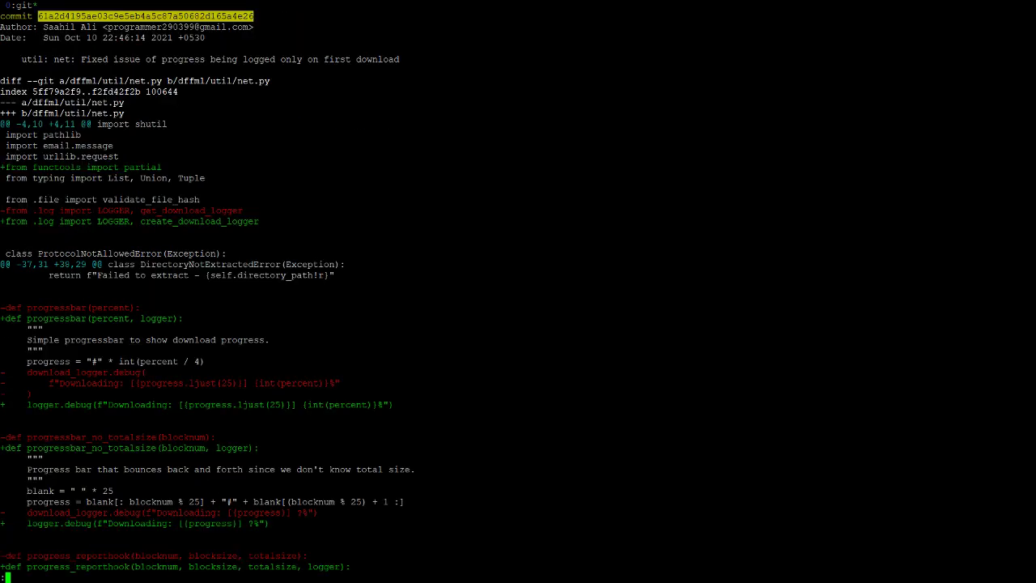
{"action": "key", "text": "q"}
{"action": "type", "text": "git log -p"}
- Run git log -p from the copied progress-logging fix commit and page through the CHANGELOG and log.py commits
{"action": "key", "text": "ctrl+shift+v"}
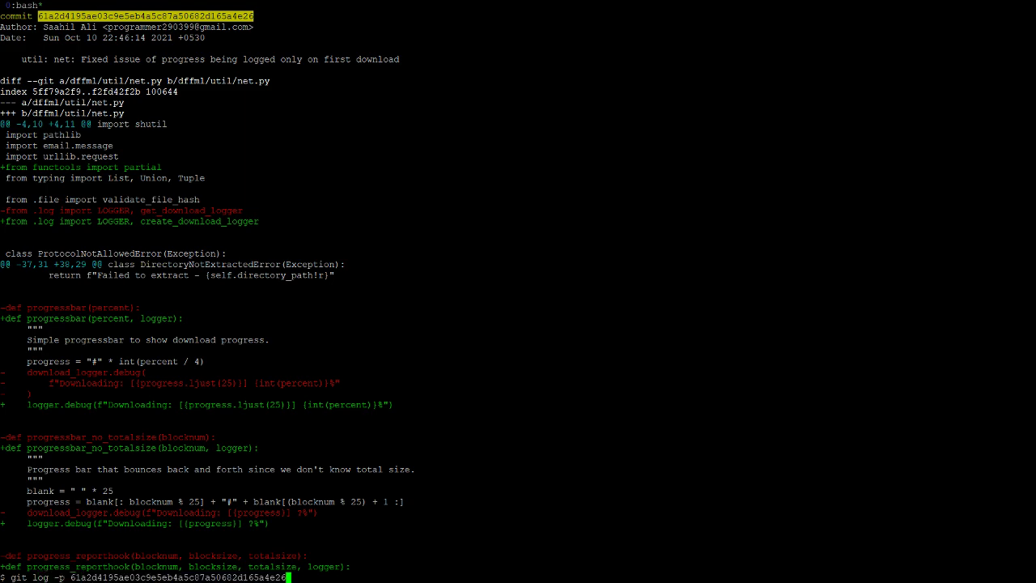
{"action": "key", "text": "Return"}
{"action": "key", "text": "space"}
{"action": "key", "text": "space"}
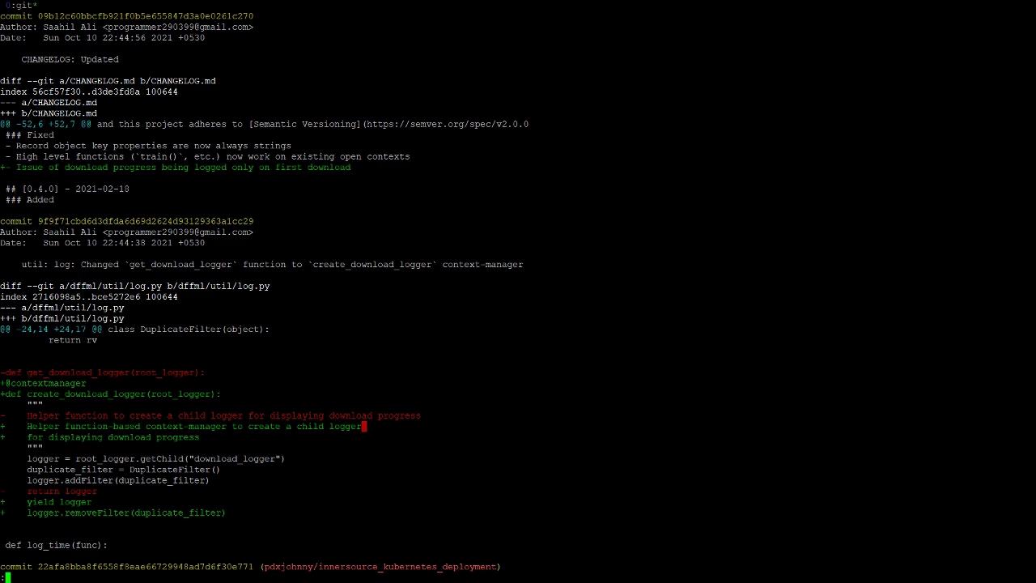
{"action": "key", "text": "b"}
- Scroll through the kubernetes and subprocess commits, then quit and start a git log for examples/shouldi
{"action": "scroll", "coordinate": [205, 286], "scroll_direction": "down", "scroll_amount": 2}
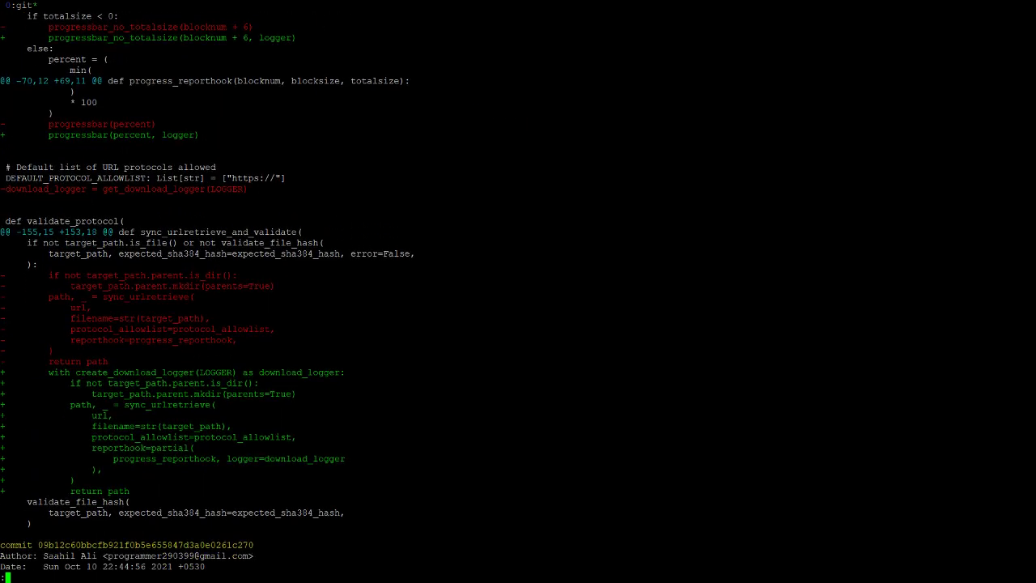
{"action": "scroll", "coordinate": [204, 287], "scroll_direction": "up", "scroll_amount": 5}
{"action": "scroll", "coordinate": [205, 291], "scroll_direction": "up", "scroll_amount": 6}
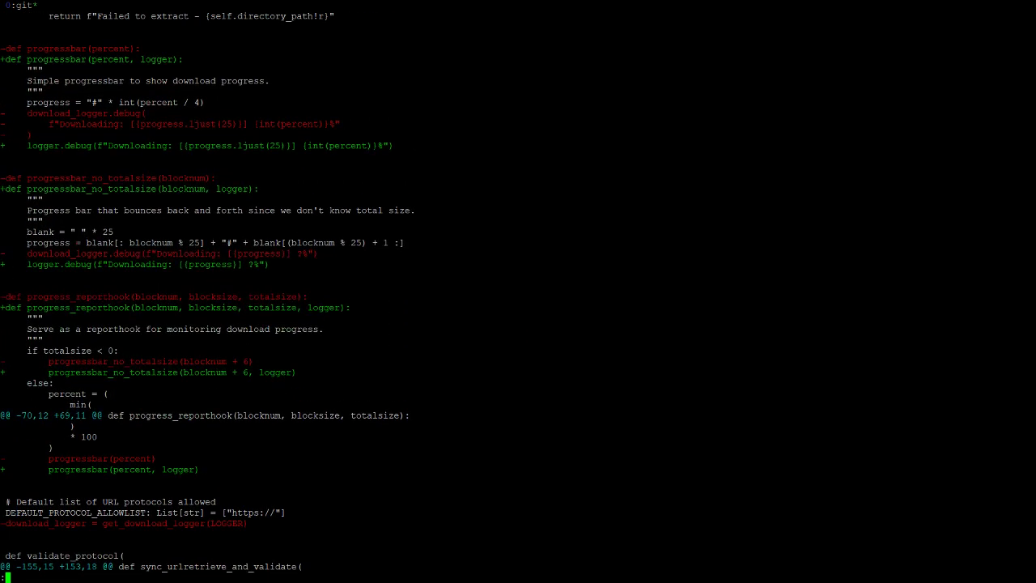
{"action": "scroll", "coordinate": [205, 292], "scroll_direction": "down", "scroll_amount": 9}
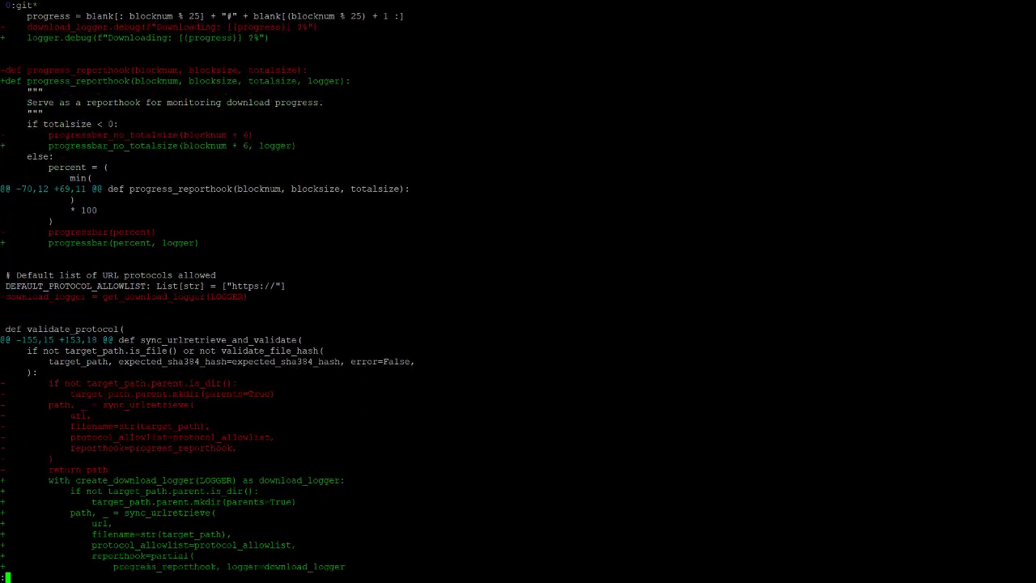
{"action": "scroll", "coordinate": [205, 292], "scroll_direction": "down", "scroll_amount": 2}
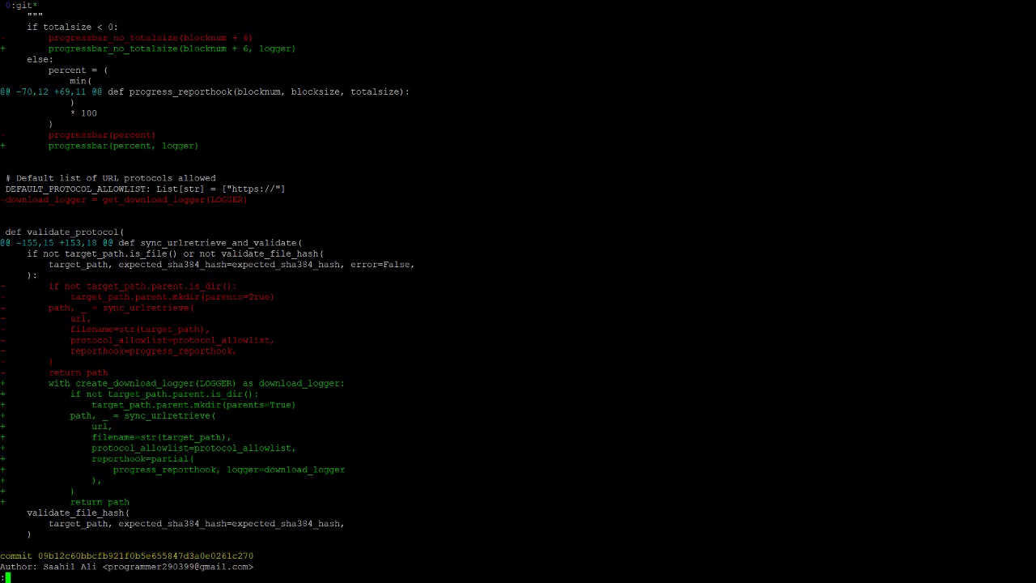
{"action": "scroll", "coordinate": [204, 292], "scroll_direction": "down", "scroll_amount": 1}
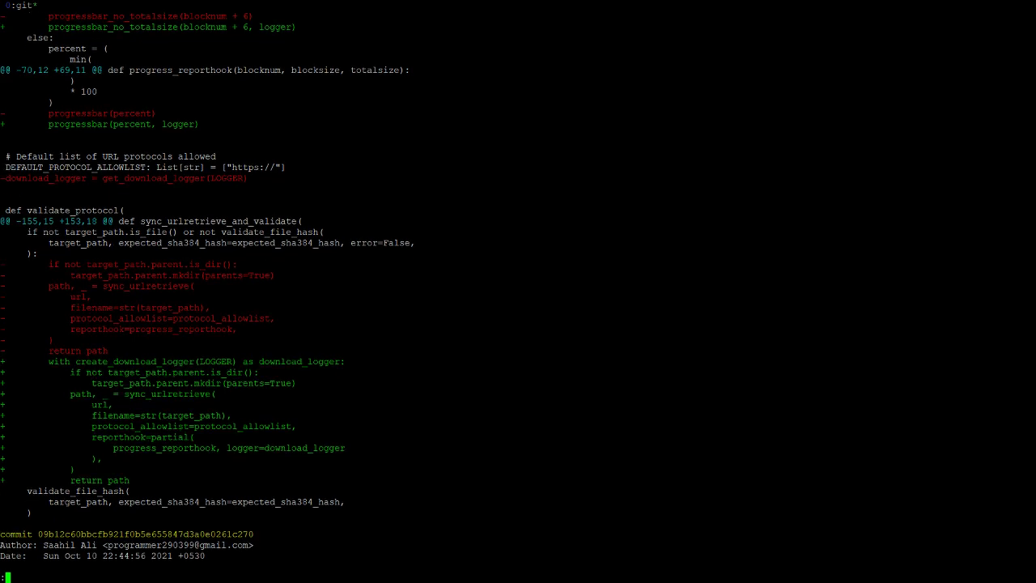
{"action": "scroll", "coordinate": [204, 291], "scroll_direction": "up", "scroll_amount": 2}
{"action": "scroll", "coordinate": [205, 292], "scroll_direction": "down", "scroll_amount": 1}
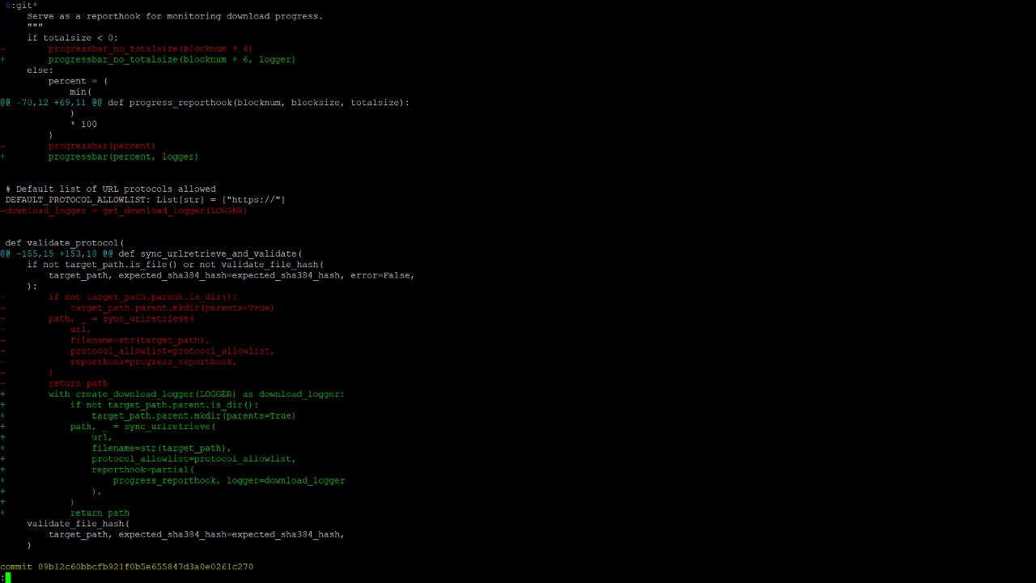
{"action": "scroll", "coordinate": [205, 292], "scroll_direction": "down", "scroll_amount": 15}
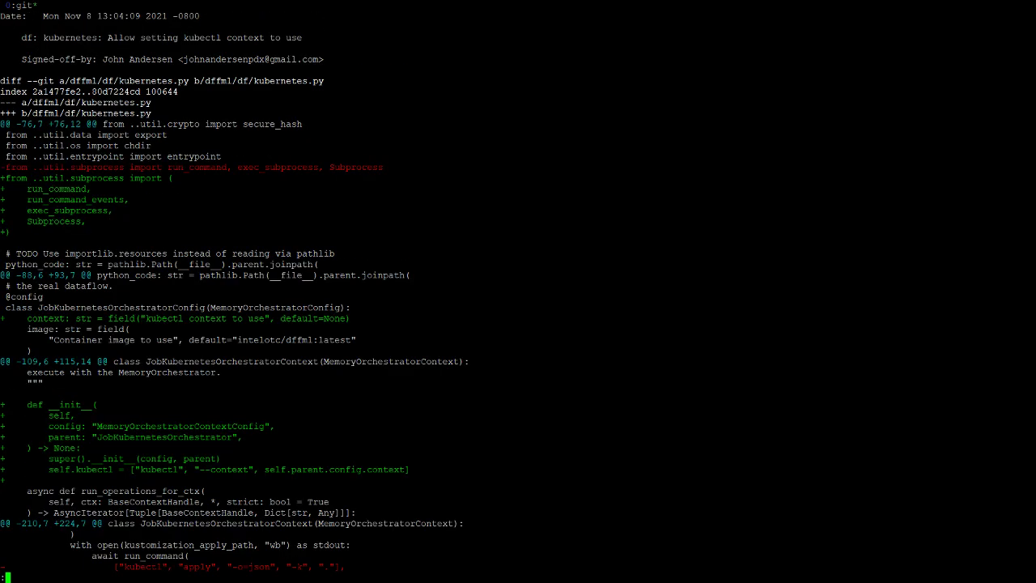
{"action": "scroll", "coordinate": [205, 292], "scroll_direction": "down", "scroll_amount": 14}
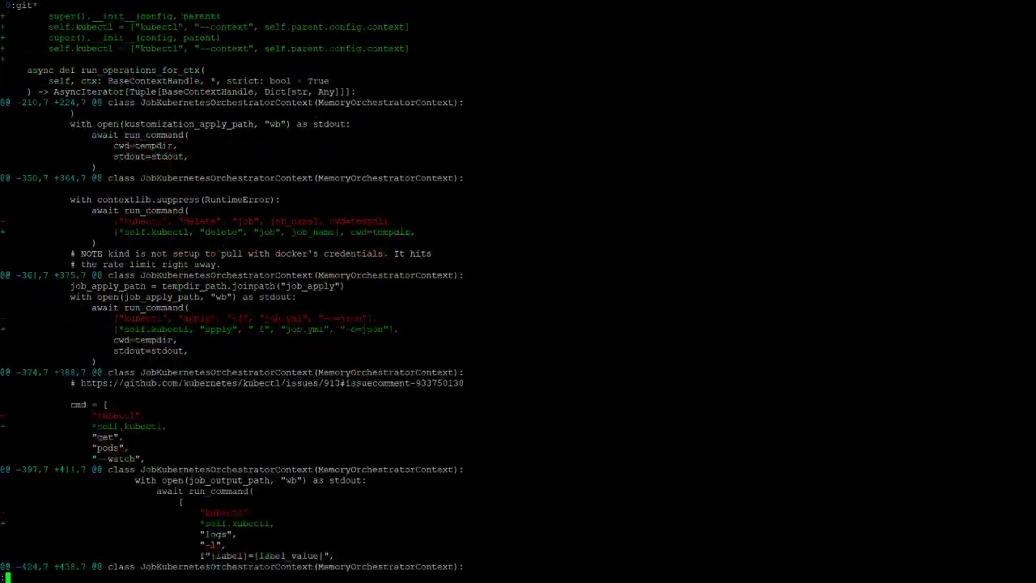
{"action": "scroll", "coordinate": [205, 291], "scroll_direction": "down", "scroll_amount": 14}
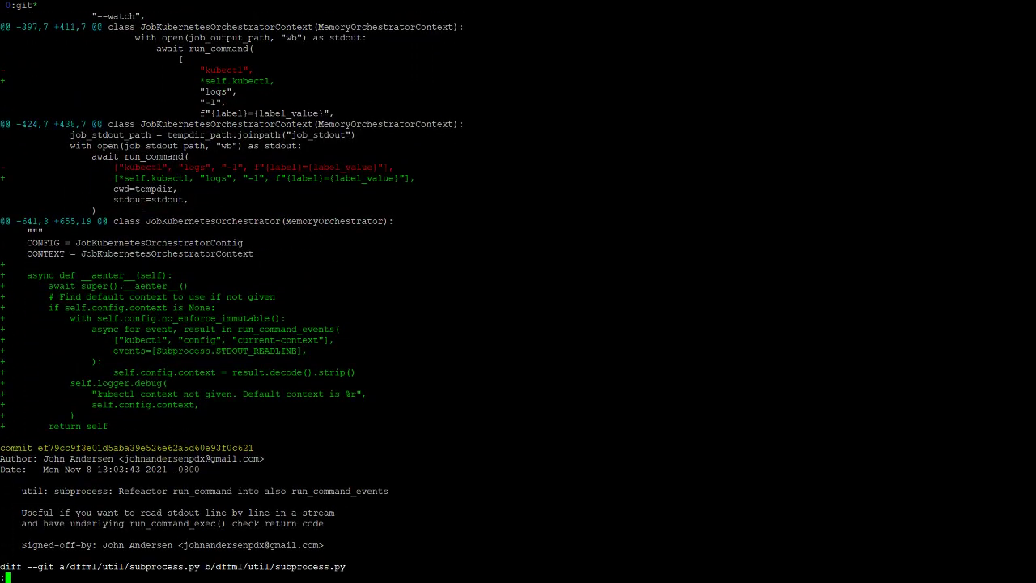
{"action": "scroll", "coordinate": [204, 291], "scroll_direction": "down", "scroll_amount": 17}
{"action": "scroll", "coordinate": [205, 292], "scroll_direction": "down", "scroll_amount": 14}
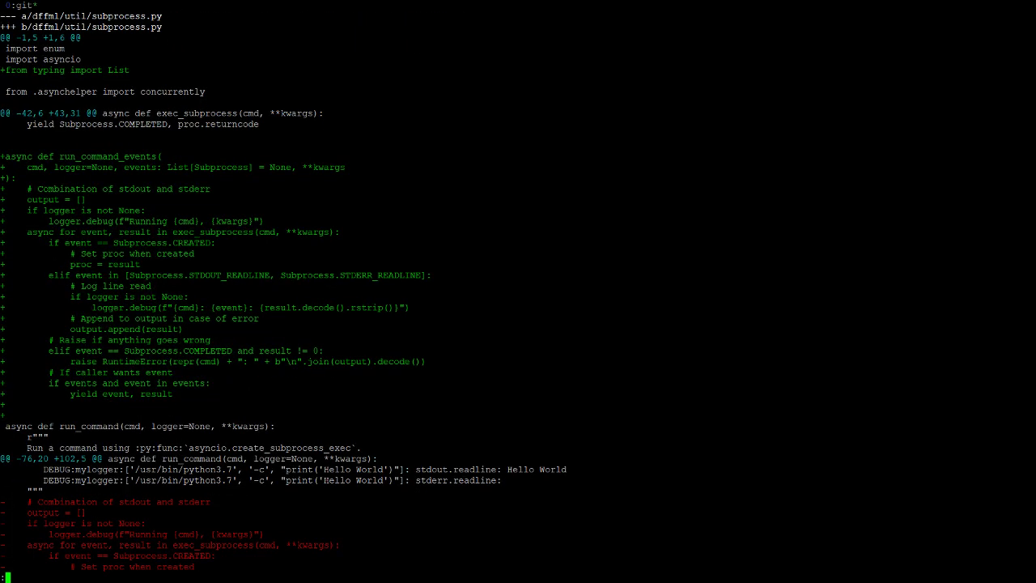
{"action": "type", "text": "q"}
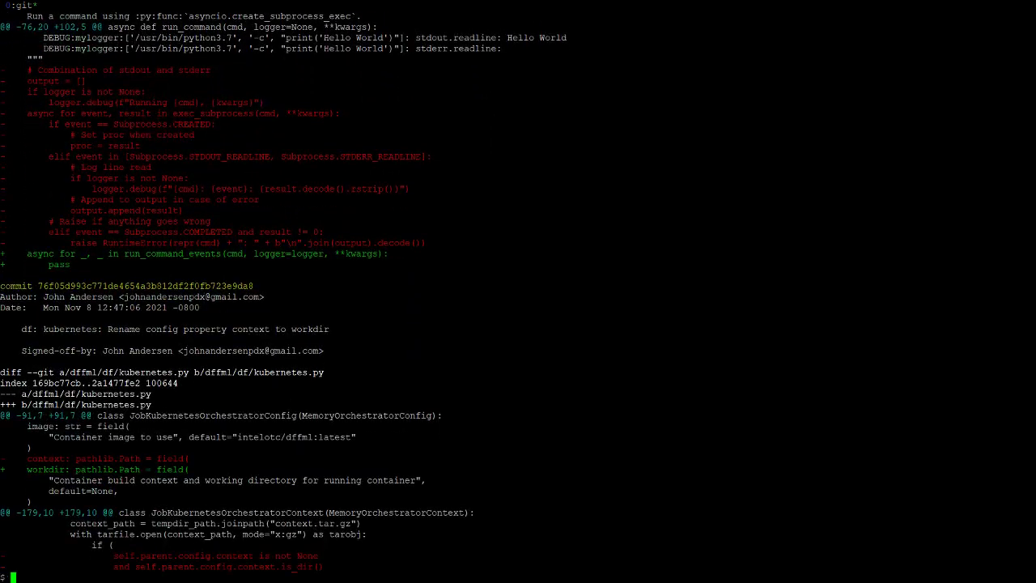
{"action": "type", "text": "git log -p -- examples/shouldi/d"}
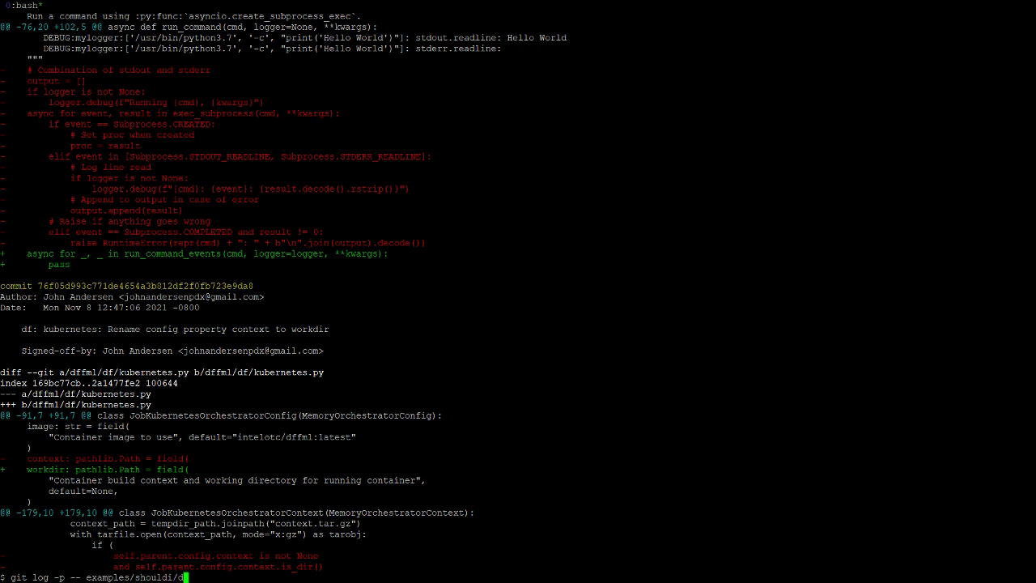
- Show git log -p for examples/shouldi's dependency_check.py and page to the Stream output logs commit
{"action": "key", "text": "Tab"}
{"action": "type", "text": "java"}
{"action": "key", "text": "Tab"}
{"action": "key", "text": "Tab"}
{"action": "key", "text": "Return"}
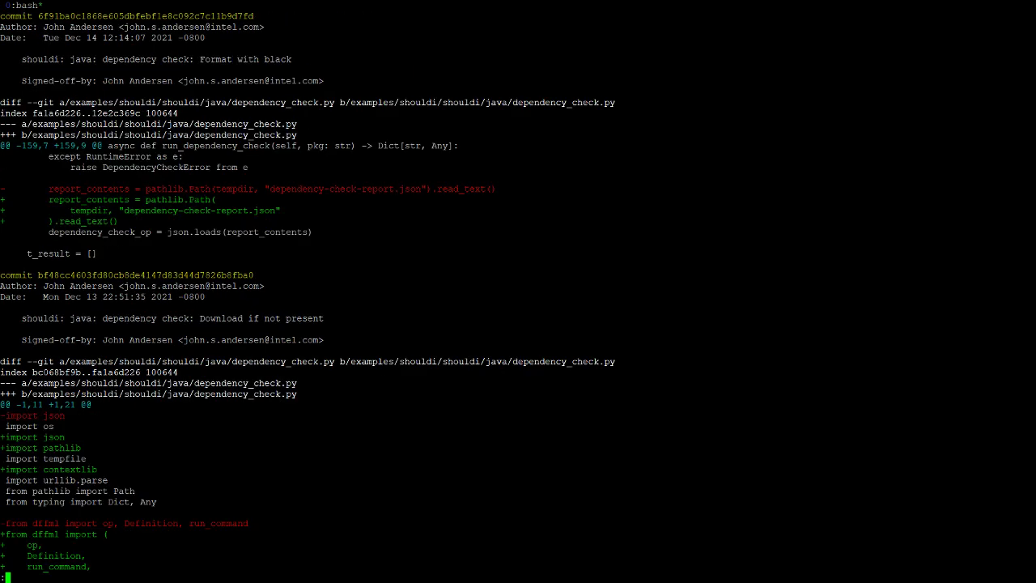
{"action": "key", "text": "space"}
{"action": "key", "text": "space"}
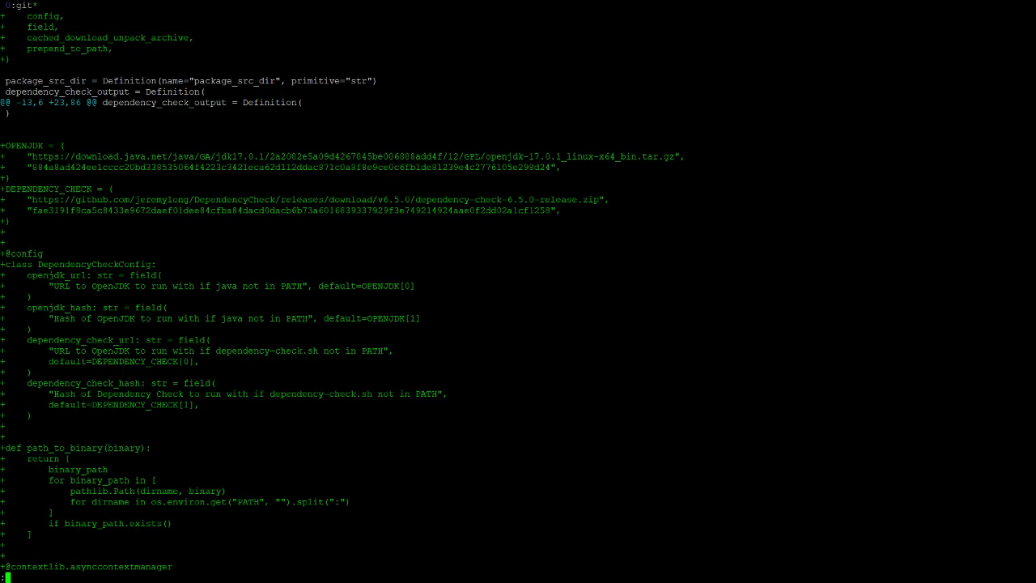
{"action": "key", "text": "space"}
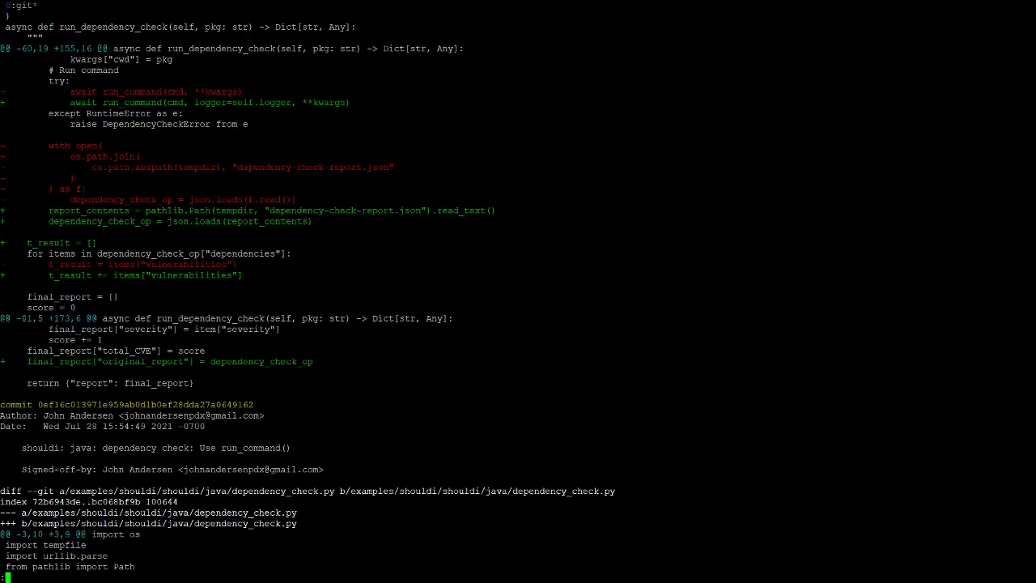
{"action": "key", "text": "space"}
{"action": "key", "text": "space"}
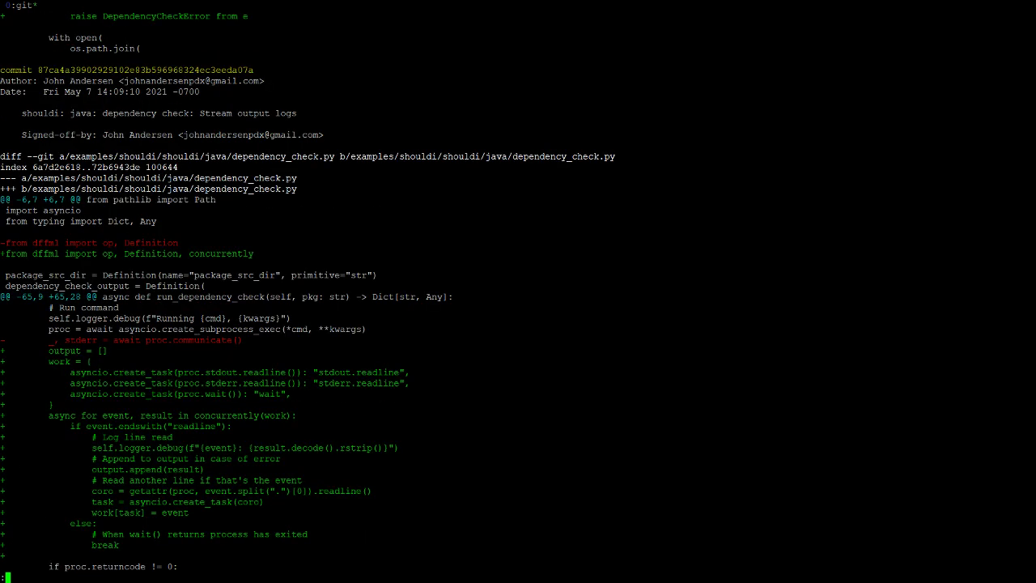
- Move back up to the Use run_command commit message and select its hash
{"action": "key", "text": "Down"}
{"action": "key", "text": "Down"}
{"action": "key", "text": "Down"}
{"action": "key", "text": "Down"}
{"action": "key", "text": "Down"}
{"action": "key", "text": "Down"}
{"action": "key", "text": "Down"}
{"action": "key", "text": "Down"}
{"action": "key", "text": "Down"}
{"action": "key", "text": "Down"}
{"action": "key", "text": "Down"}
{"action": "key", "text": "Down"}
{"action": "key", "text": "Down"}
{"action": "key", "text": "Down"}
{"action": "key", "text": "Down"}
{"action": "key", "text": "Down"}
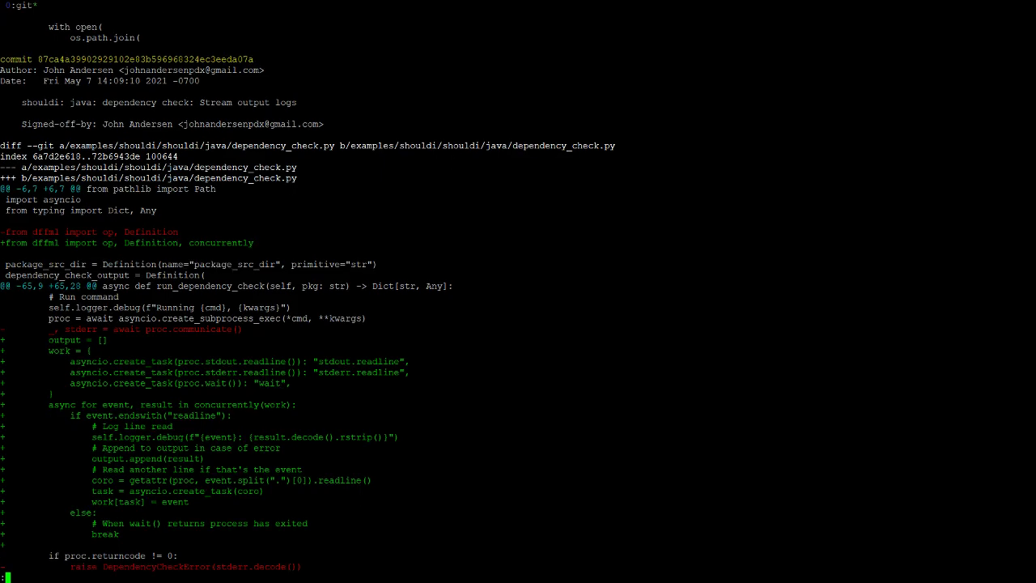
{"action": "key", "text": "Up"}
{"action": "key", "text": "Up"}
{"action": "key", "text": "Up"}
{"action": "key", "text": "Up"}
{"action": "key", "text": "Up"}
{"action": "key", "text": "Up"}
{"action": "key", "text": "Up"}
{"action": "key", "text": "Up"}
{"action": "key", "text": "Up"}
{"action": "key", "text": "Up"}
{"action": "key", "text": "Up"}
{"action": "key", "text": "Up"}
{"action": "key", "text": "Up"}
{"action": "key", "text": "Up"}
{"action": "key", "text": "Up"}
{"action": "key", "text": "Up"}
{"action": "key", "text": "Up"}
{"action": "key", "text": "Up"}
{"action": "key", "text": "Up"}
{"action": "key", "text": "Up"}
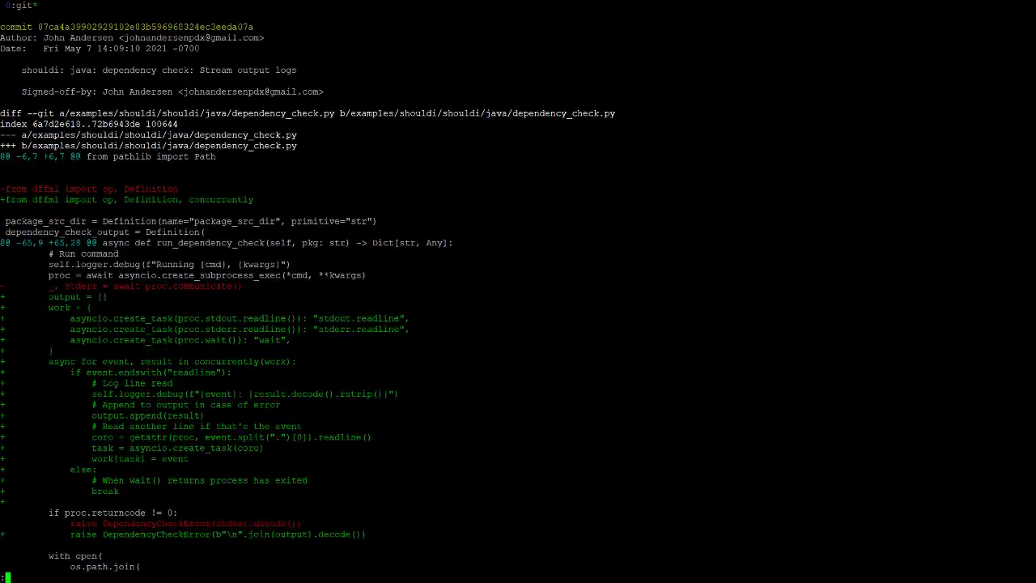
{"action": "key", "text": "Up"}
{"action": "key", "text": "Up"}
{"action": "key", "text": "Up"}
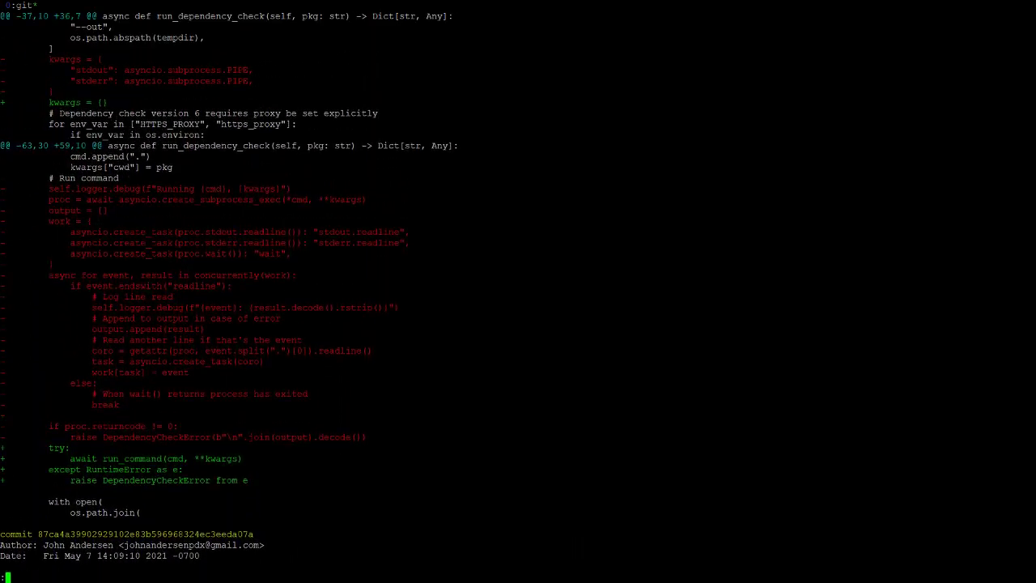
{"action": "key", "text": "Up"}
{"action": "key", "text": "Up"}
{"action": "key", "text": "Up"}
{"action": "key", "text": "Up"}
{"action": "key", "text": "Up"}
{"action": "key", "text": "Up"}
{"action": "key", "text": "Up"}
{"action": "key", "text": "Up"}
{"action": "key", "text": "Up"}
{"action": "key", "text": "Up"}
{"action": "key", "text": "Up"}
{"action": "key", "text": "Up"}
{"action": "key", "text": "Up"}
{"action": "key", "text": "Up"}
{"action": "key", "text": "Up"}
{"action": "key", "text": "Up"}
{"action": "key", "text": "Up"}
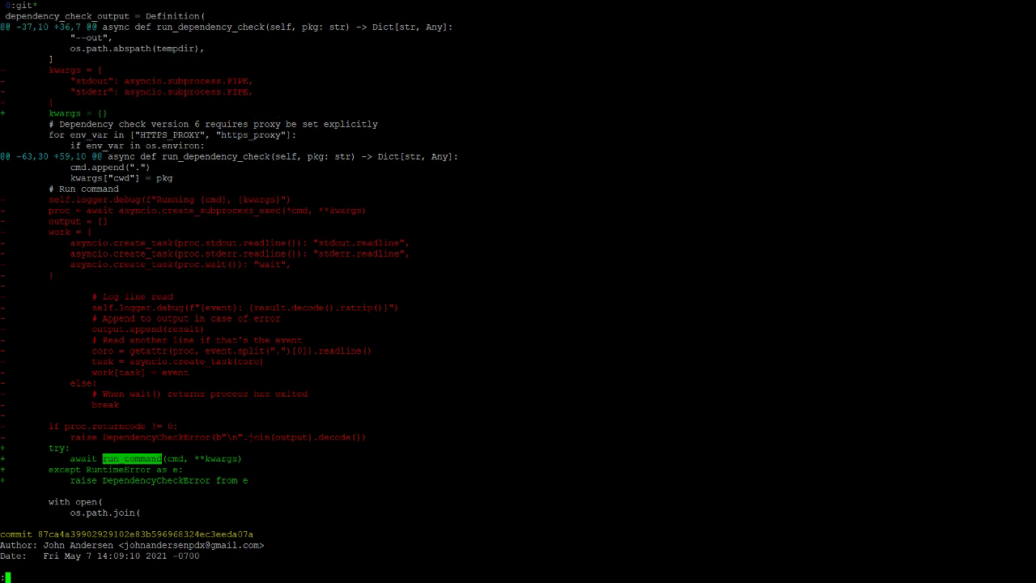
{"action": "key", "text": "Up"}
{"action": "key", "text": "Up"}
{"action": "key", "text": "Up"}
{"action": "key", "text": "Up"}
{"action": "key", "text": "Up"}
{"action": "key", "text": "Up"}
{"action": "key", "text": "Up"}
{"action": "key", "text": "Up"}
{"action": "key", "text": "Up"}
{"action": "key", "text": "Up"}
{"action": "key", "text": "Up"}
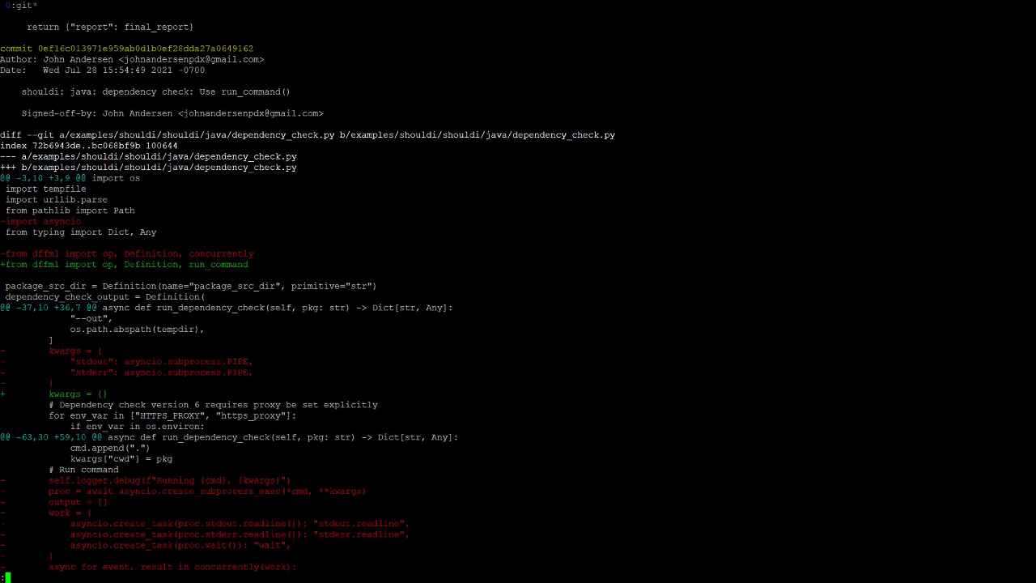
{"action": "double_click", "coordinate": [146, 70]}
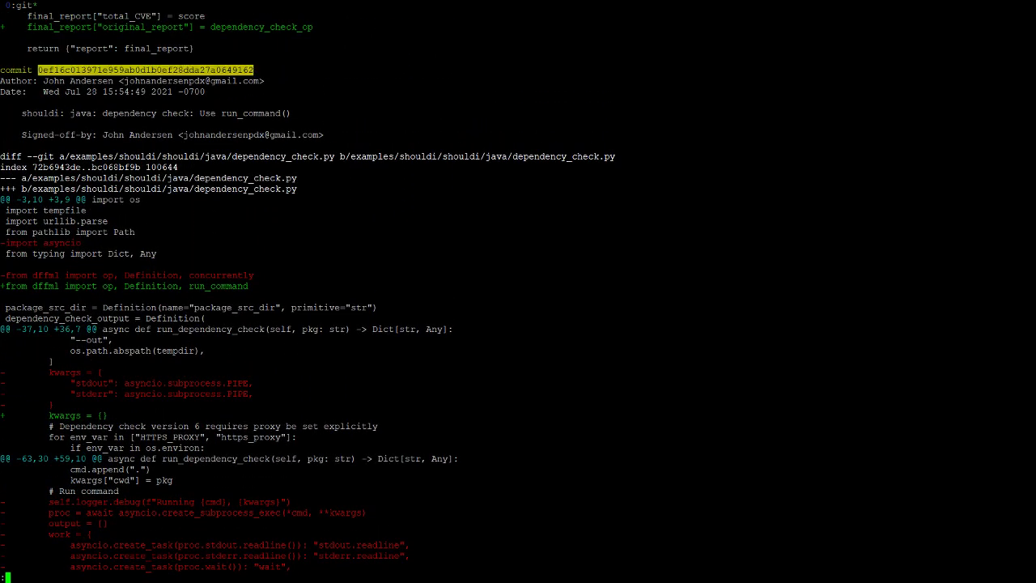
- Run git log -p from that commit and select the run_command helper definition lines
{"action": "type", "text": "qgit log -p"}
{"action": "key", "text": "ctrl+b"}
{"action": "key", "text": "bracketright"}
{"action": "key", "text": "Return"}
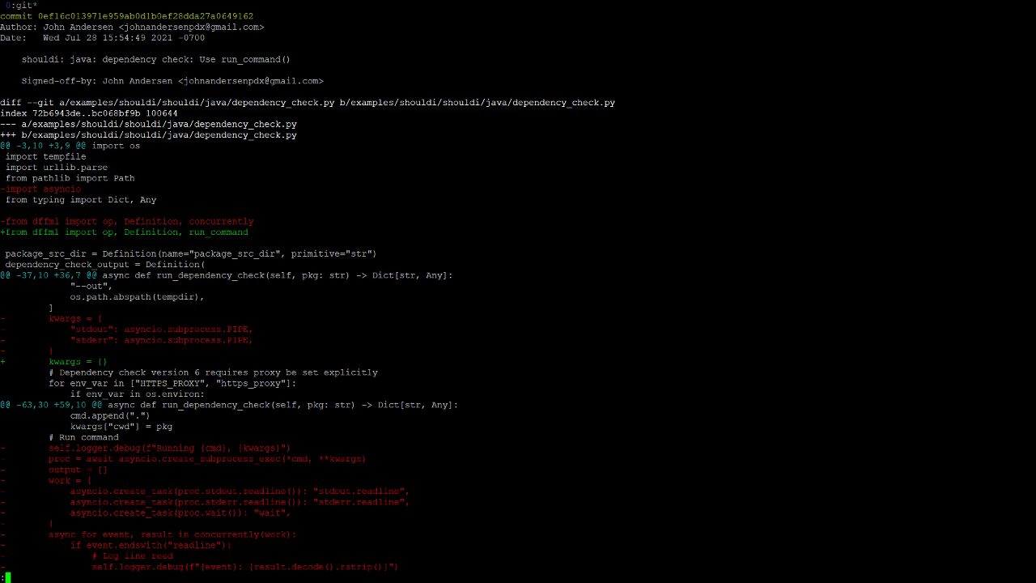
{"action": "key", "text": "space"}
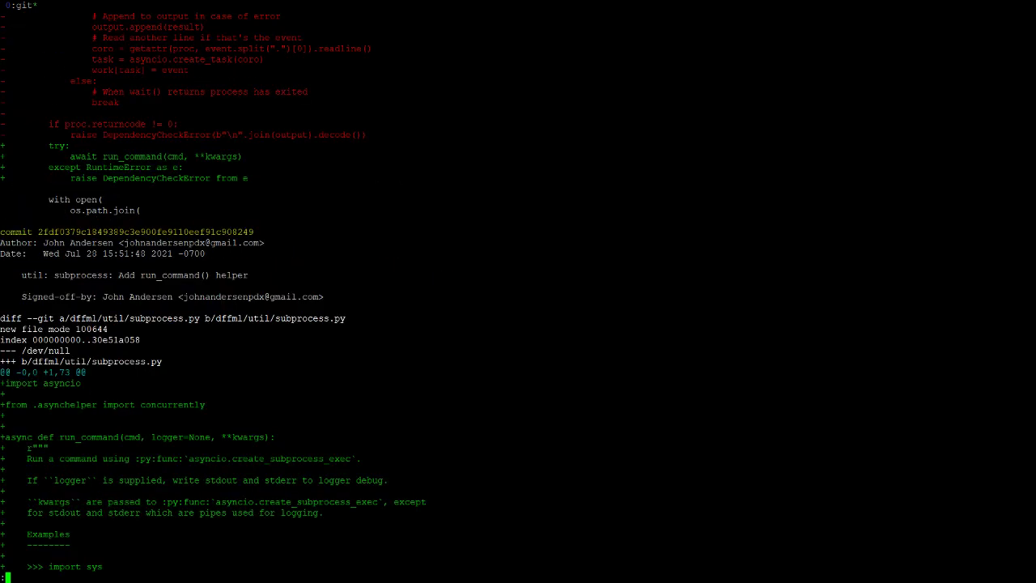
{"action": "left_click_drag", "start_coordinate": [51, 437], "coordinate": [3, 426]}
{"action": "key", "text": "alt+Tab"}
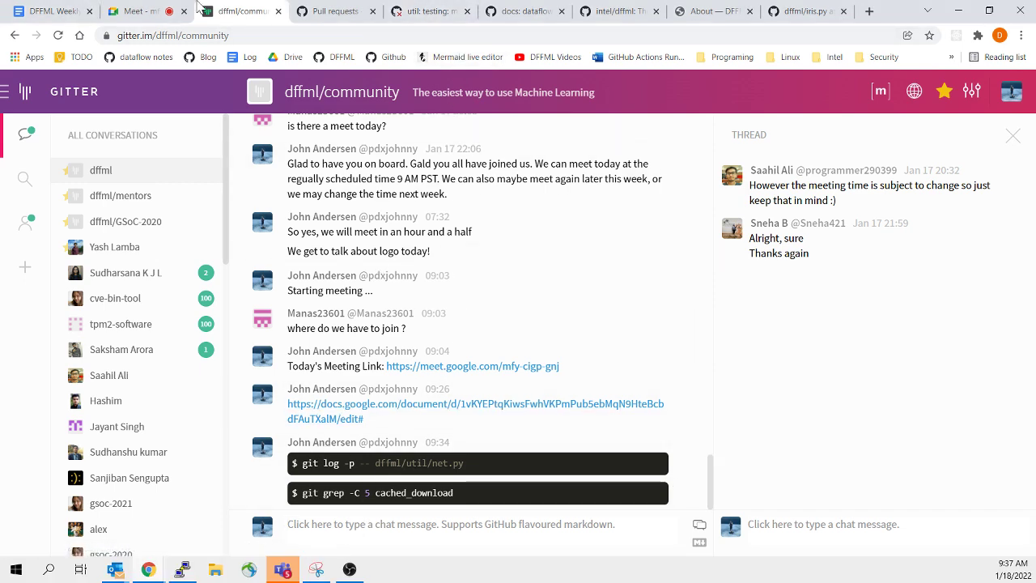
- Look over the meeting, minutes and dataflows issue tabs, then show the About — DFFML Architecture section
{"action": "left_click", "coordinate": [140, 11]}
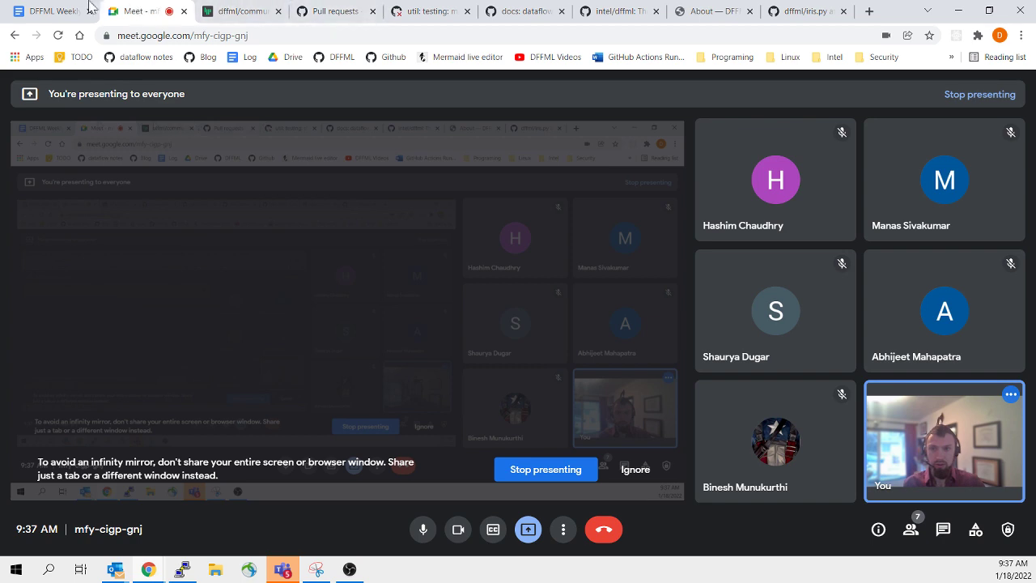
{"action": "left_click", "coordinate": [76, 12]}
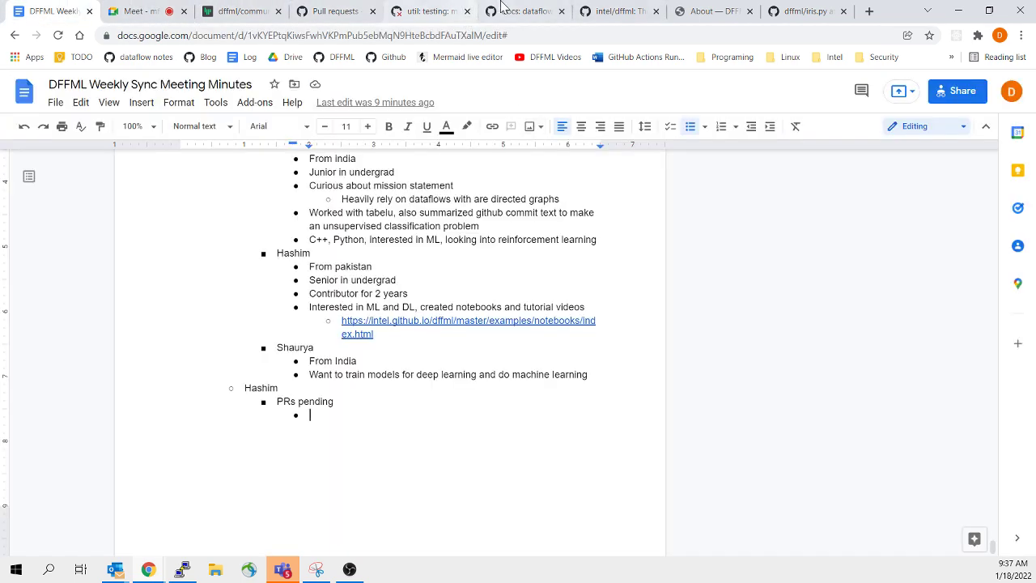
{"action": "left_click", "coordinate": [518, 12]}
{"action": "left_click", "coordinate": [698, 10]}
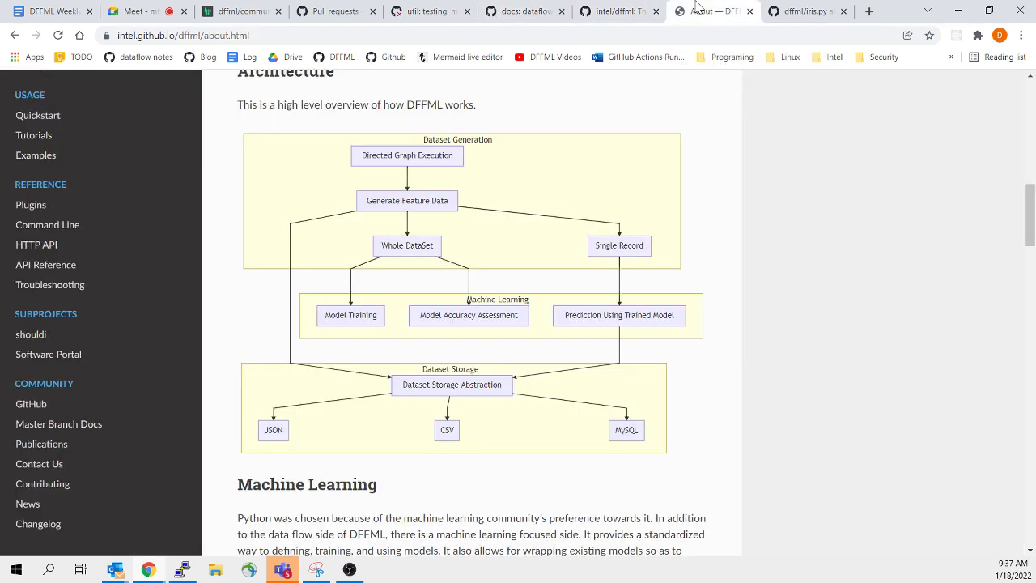
{"action": "scroll", "coordinate": [453, 330], "scroll_direction": "up", "scroll_amount": 2}
{"action": "scroll", "coordinate": [452, 358], "scroll_direction": "down", "scroll_amount": 3}
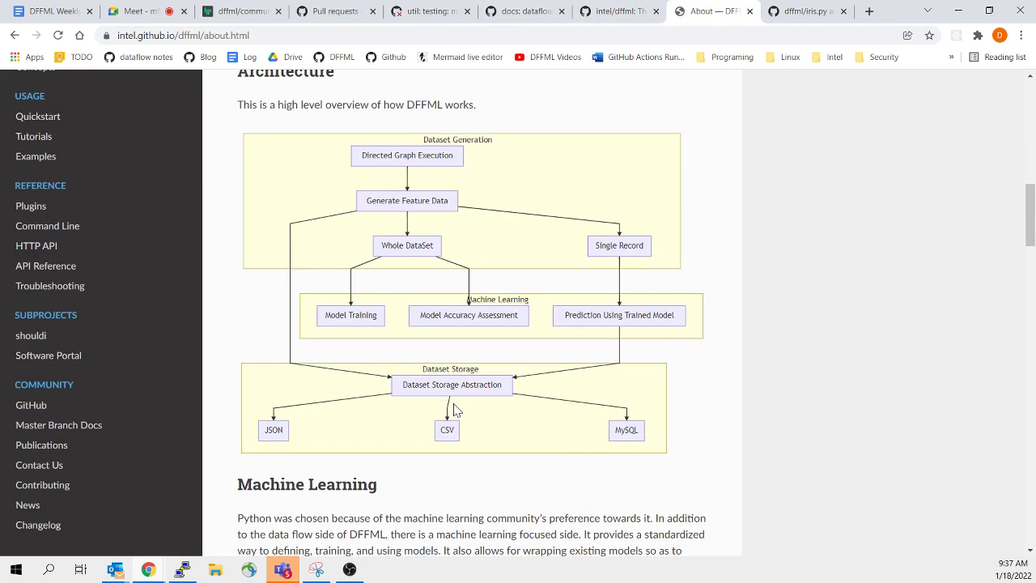
{"action": "scroll", "coordinate": [421, 421], "scroll_direction": "up", "scroll_amount": 2}
{"action": "scroll", "coordinate": [447, 416], "scroll_direction": "up", "scroll_amount": 1}
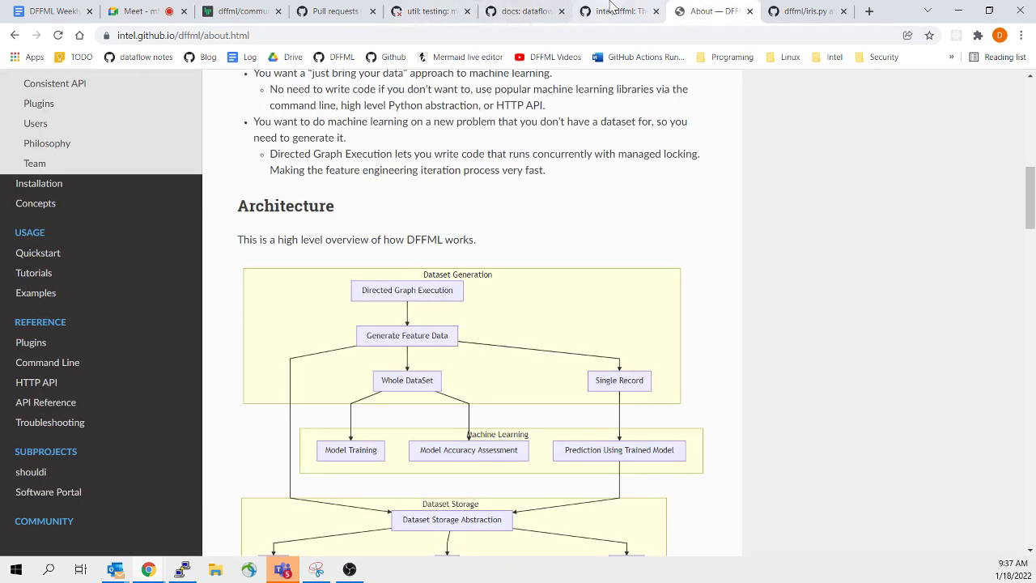
- Glance at iris.py and the About page, then open the dffml package folder from iris.py's breadcrumb
{"action": "left_click", "coordinate": [806, 10]}
{"action": "left_click", "coordinate": [482, 339]}
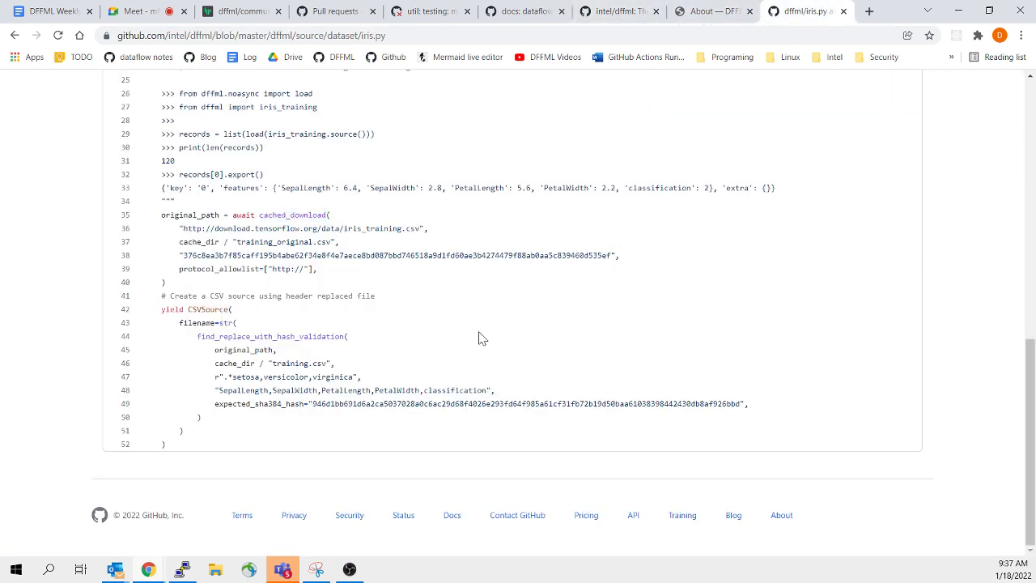
{"action": "scroll", "coordinate": [405, 437], "scroll_direction": "up", "scroll_amount": 5}
{"action": "scroll", "coordinate": [348, 537], "scroll_direction": "up", "scroll_amount": 3}
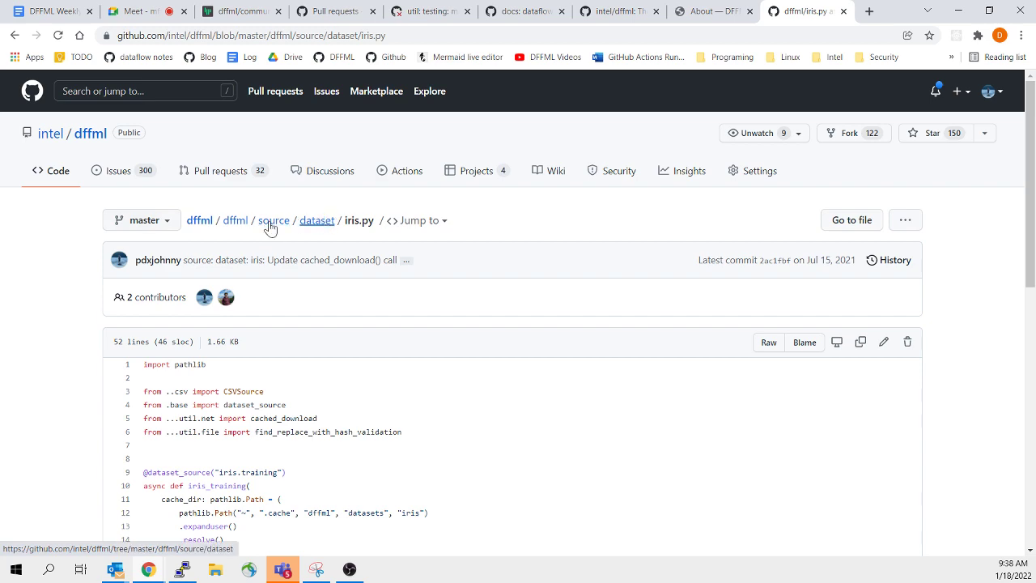
{"action": "scroll", "coordinate": [287, 397], "scroll_direction": "down", "scroll_amount": 3}
{"action": "left_click", "coordinate": [680, 11]}
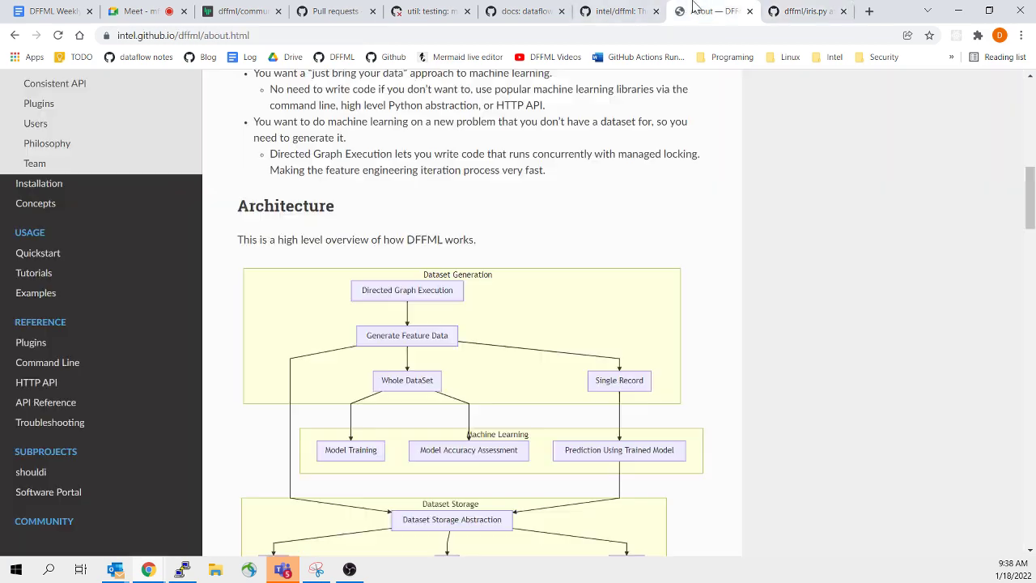
{"action": "scroll", "coordinate": [340, 502], "scroll_direction": "down", "scroll_amount": 2}
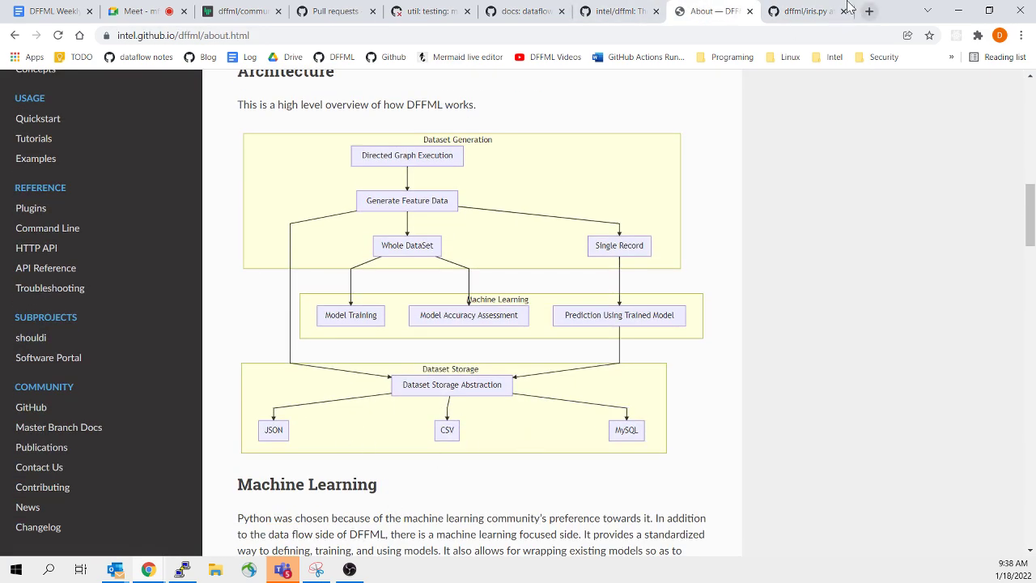
{"action": "left_click", "coordinate": [810, 12]}
{"action": "scroll", "coordinate": [243, 283], "scroll_direction": "up", "scroll_amount": 3}
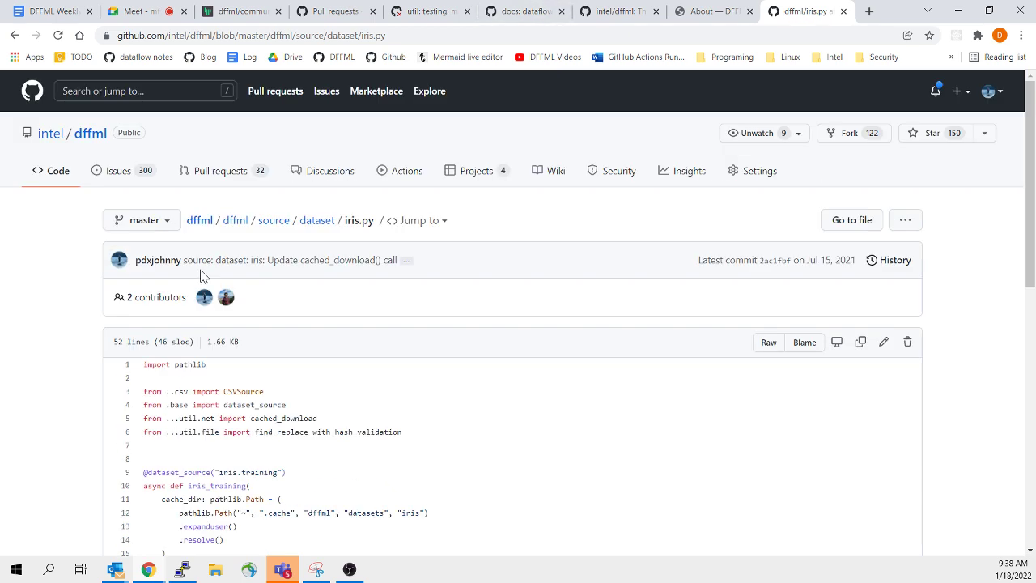
{"action": "left_click", "coordinate": [234, 222]}
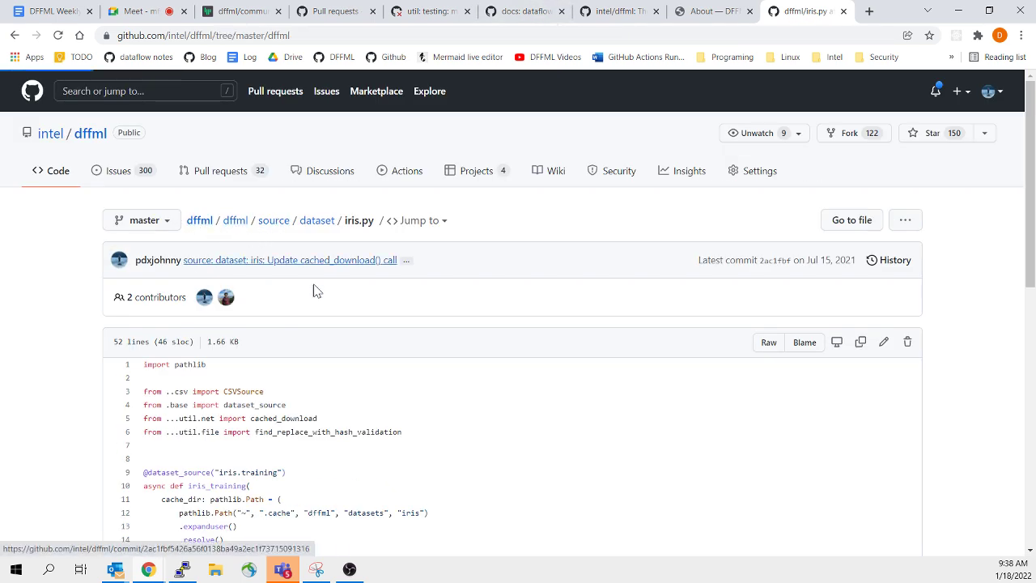
{"action": "scroll", "coordinate": [162, 461], "scroll_direction": "down", "scroll_amount": 2}
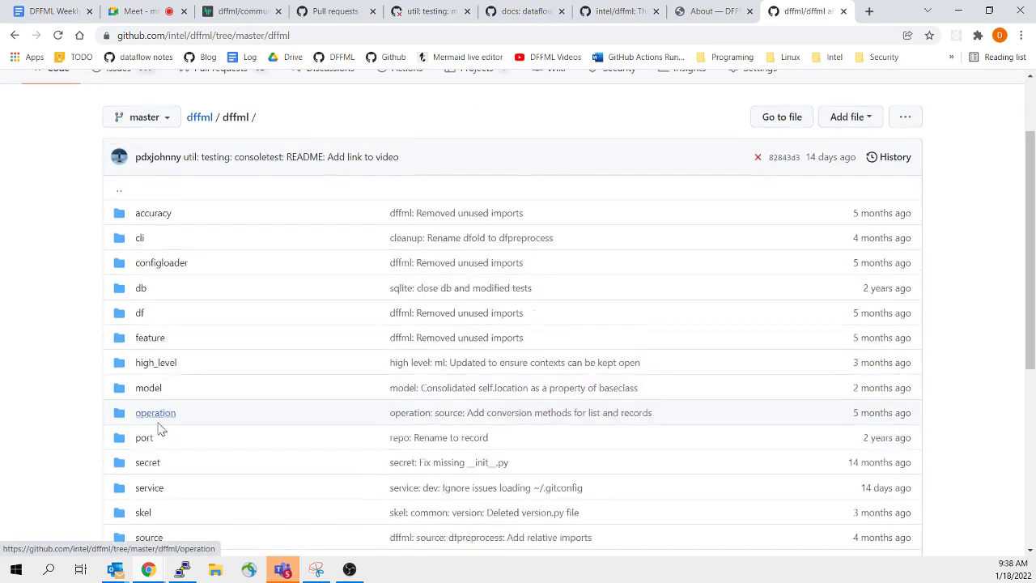
- Open the model folder in a new tab and bring up slr.py
{"action": "middle_click", "coordinate": [149, 360]}
{"action": "left_click", "coordinate": [810, 11]}
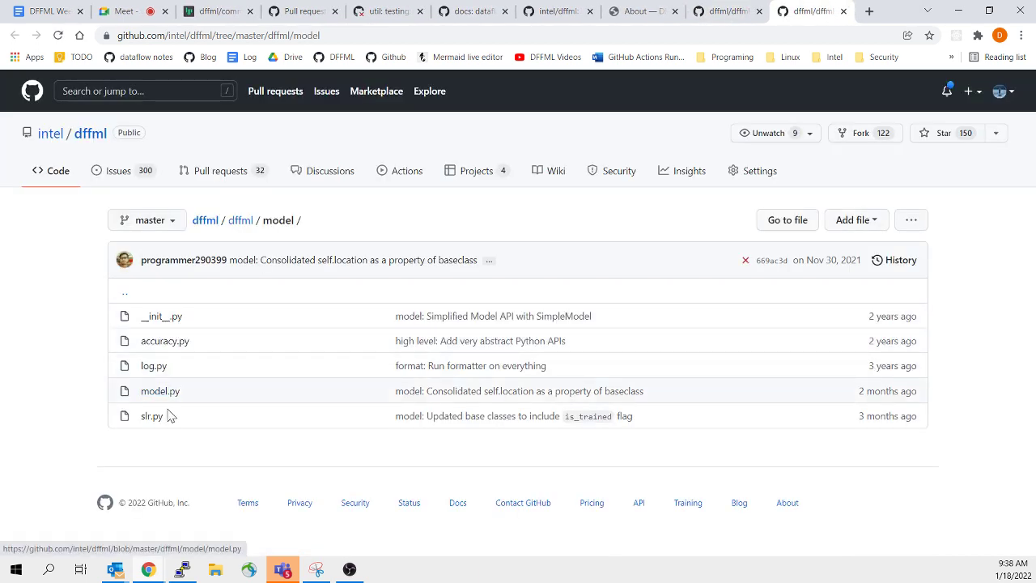
{"action": "left_click", "coordinate": [154, 418]}
{"action": "scroll", "coordinate": [485, 400], "scroll_direction": "down", "scroll_amount": 3}
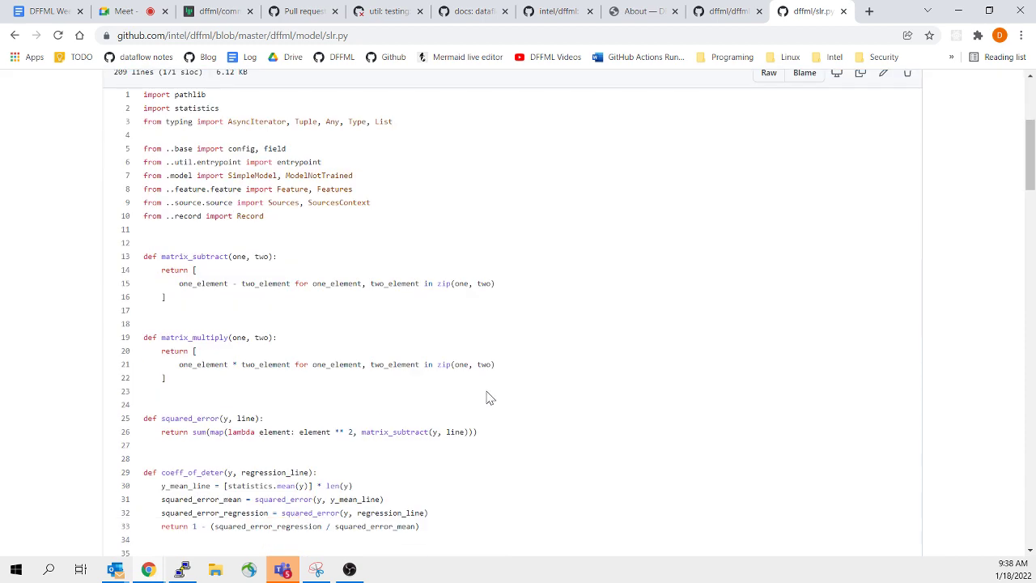
- Read through SLRModel's train and predict code, then return to the dffml package folder tab
{"action": "scroll", "coordinate": [520, 416], "scroll_direction": "down", "scroll_amount": 3}
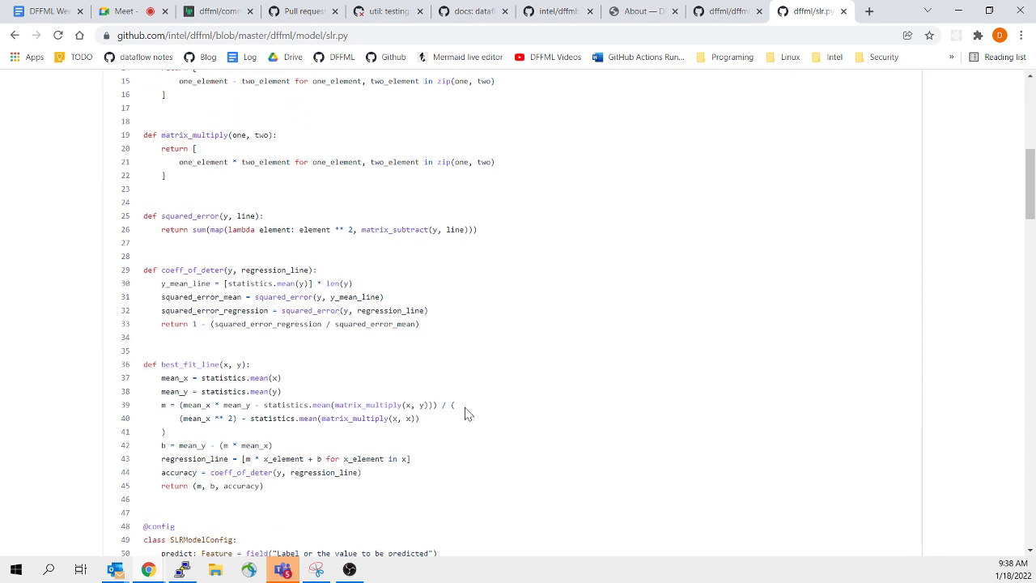
{"action": "scroll", "coordinate": [521, 416], "scroll_direction": "up", "scroll_amount": 5}
{"action": "scroll", "coordinate": [464, 357], "scroll_direction": "down", "scroll_amount": 8}
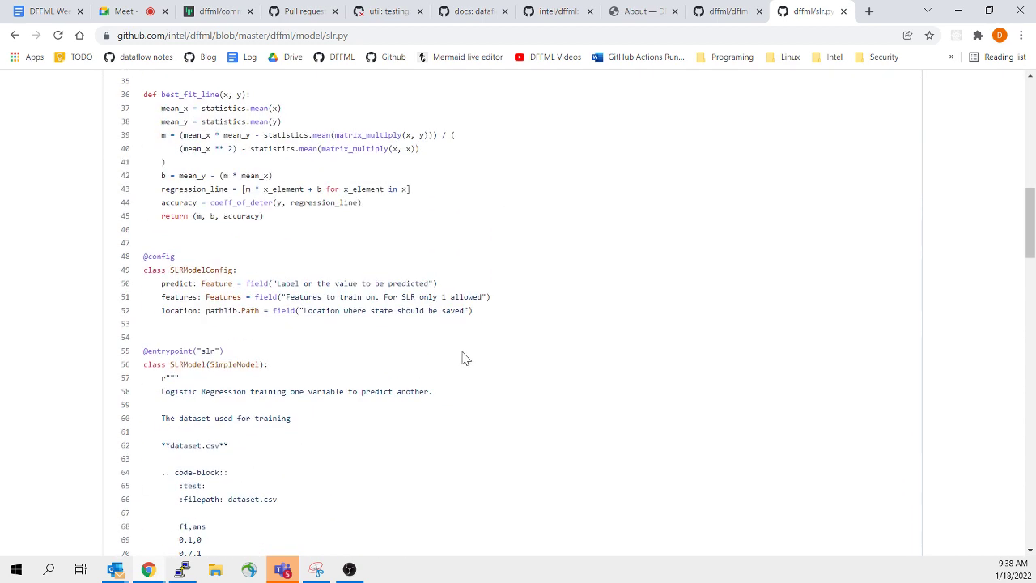
{"action": "scroll", "coordinate": [465, 358], "scroll_direction": "down", "scroll_amount": 2}
{"action": "scroll", "coordinate": [464, 357], "scroll_direction": "down", "scroll_amount": 4}
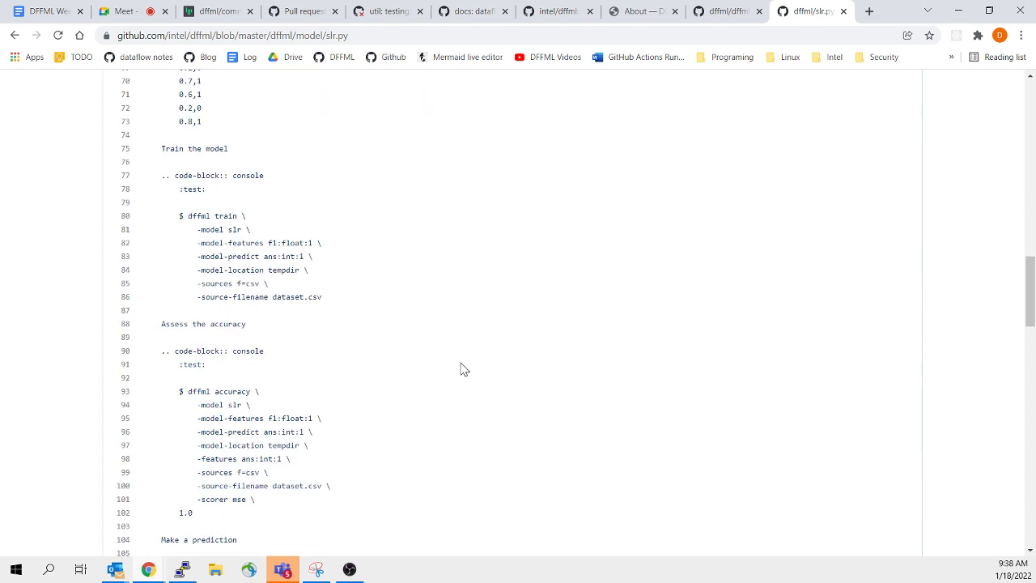
{"action": "scroll", "coordinate": [462, 361], "scroll_direction": "up", "scroll_amount": 3}
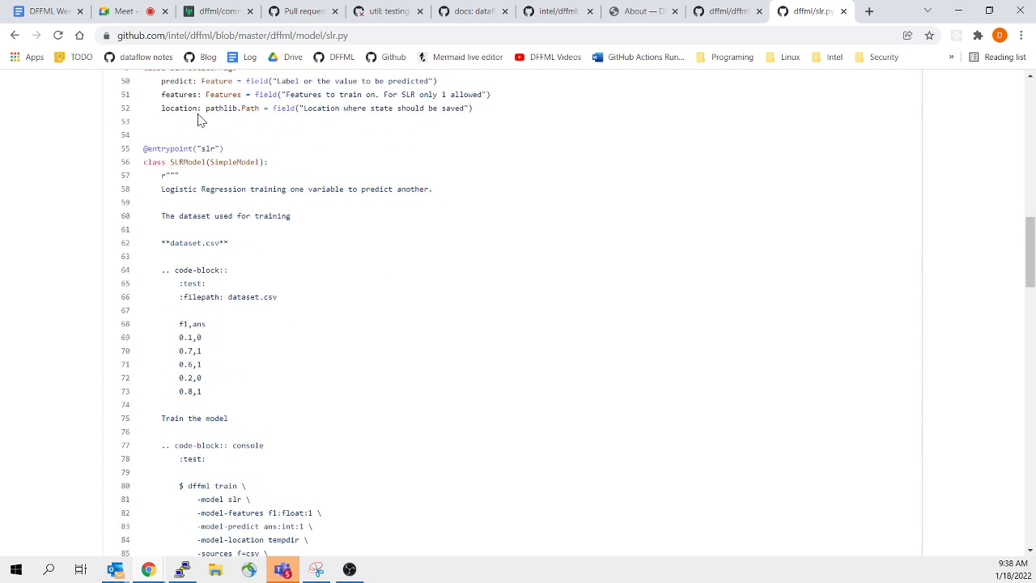
{"action": "scroll", "coordinate": [489, 280], "scroll_direction": "down", "scroll_amount": 15}
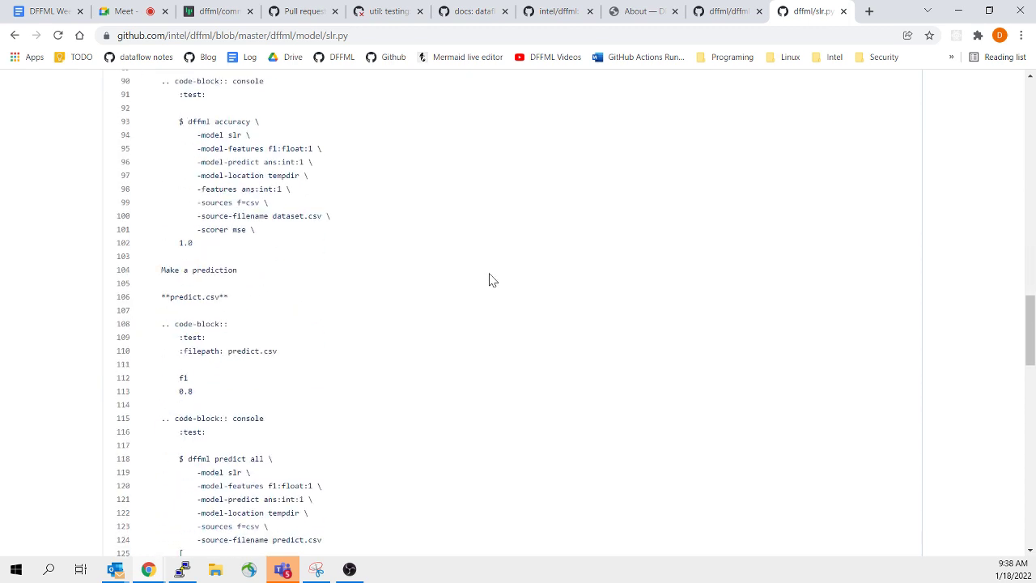
{"action": "scroll", "coordinate": [490, 291], "scroll_direction": "down", "scroll_amount": 7}
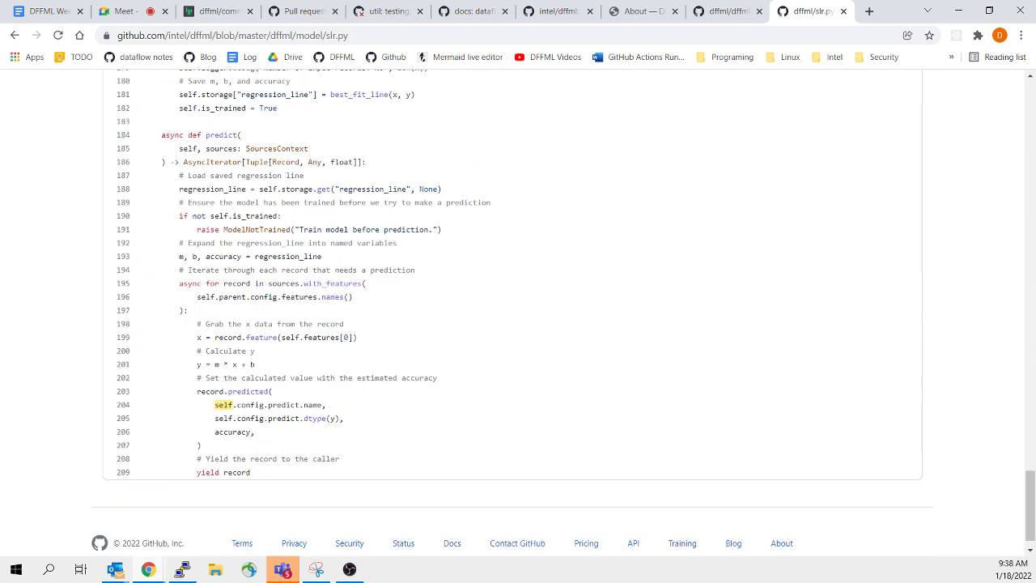
{"action": "scroll", "coordinate": [518, 308], "scroll_direction": "up", "scroll_amount": 2}
{"action": "scroll", "coordinate": [246, 409], "scroll_direction": "up", "scroll_amount": 2}
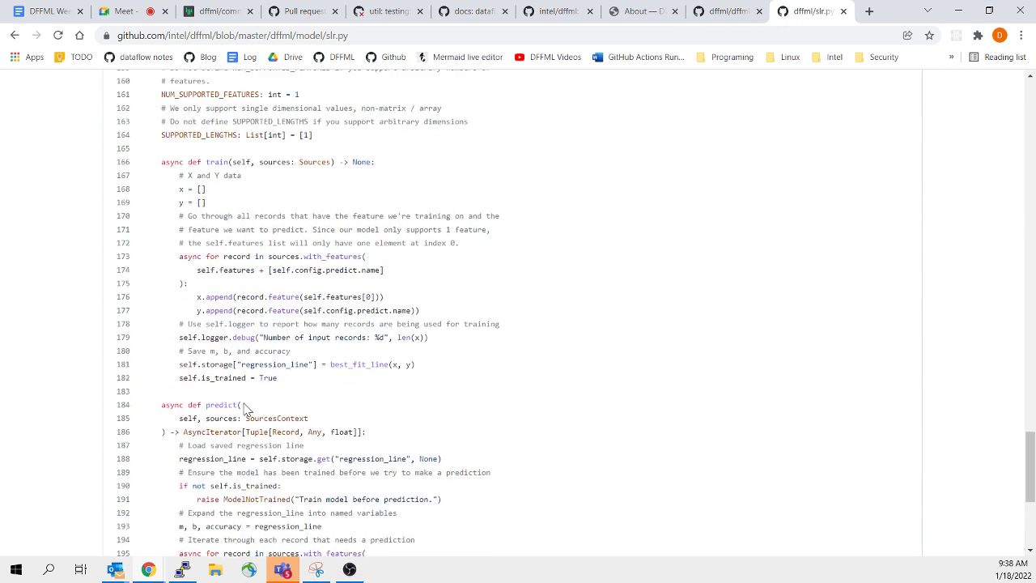
{"action": "left_click", "coordinate": [702, 10]}
- Go to the repository root and open the top-level model folder of plugin packages
{"action": "left_click", "coordinate": [199, 86]}
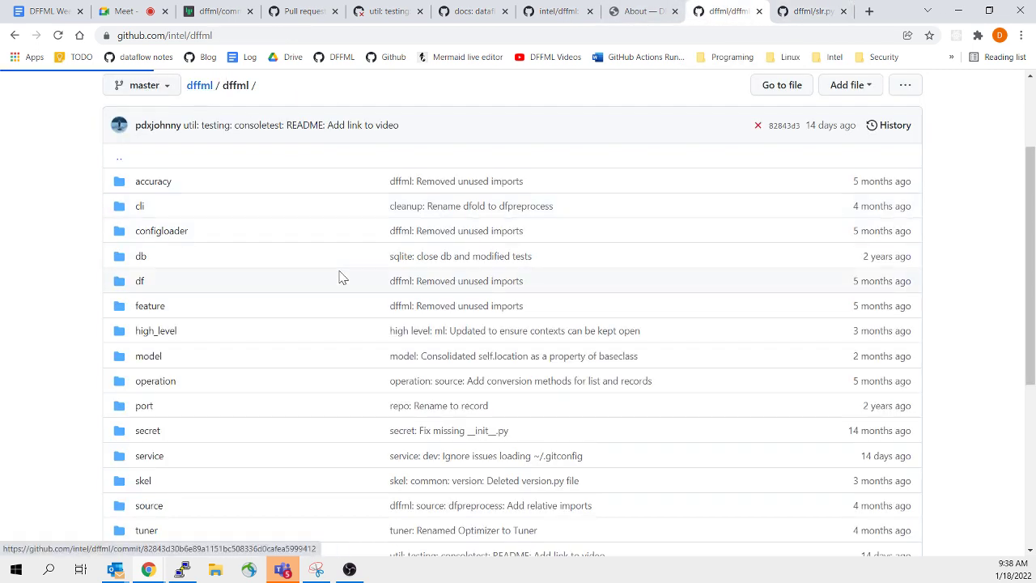
{"action": "scroll", "coordinate": [276, 382], "scroll_direction": "down", "scroll_amount": 2}
{"action": "scroll", "coordinate": [275, 382], "scroll_direction": "down", "scroll_amount": 3}
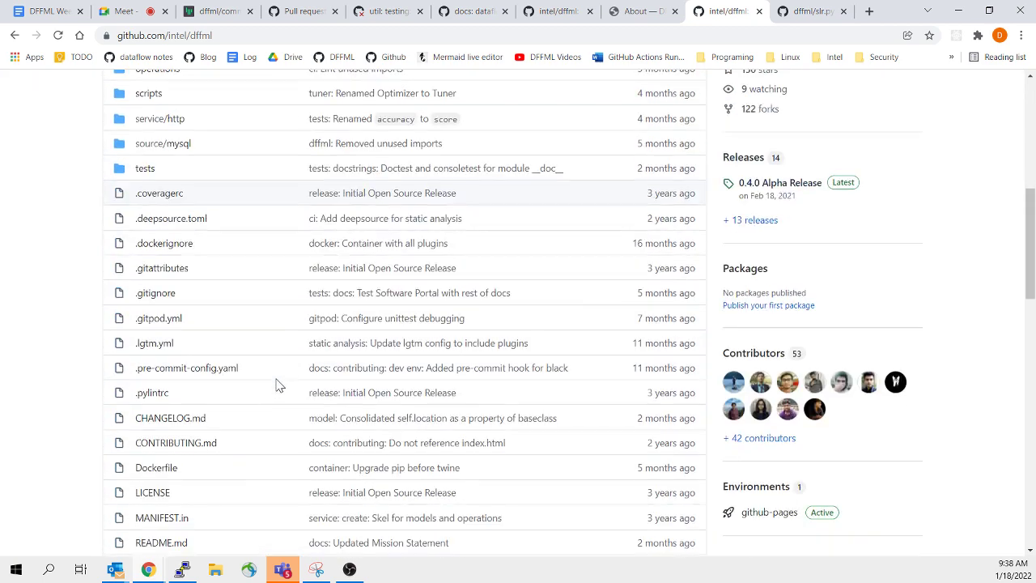
{"action": "scroll", "coordinate": [268, 319], "scroll_direction": "up", "scroll_amount": 2}
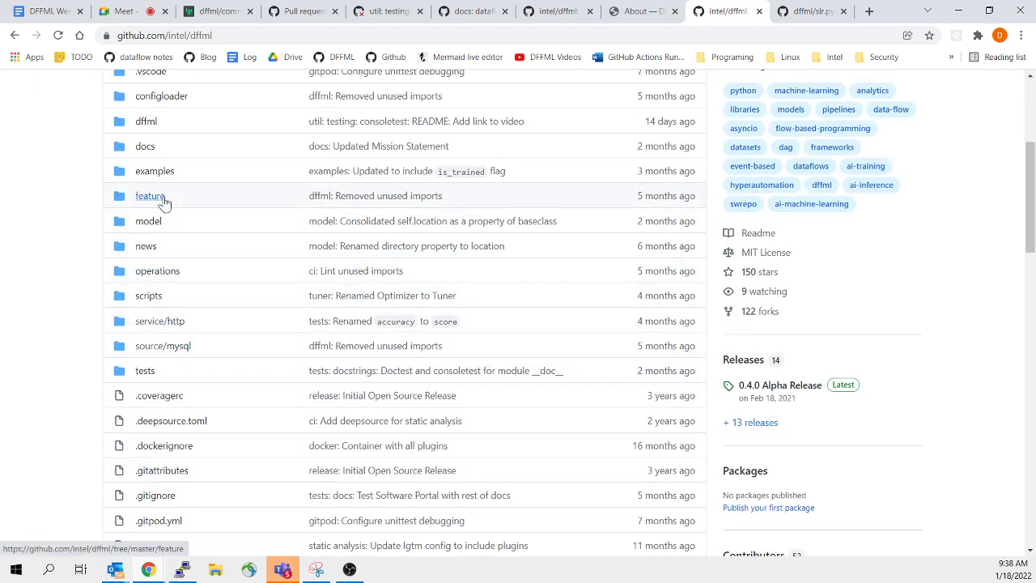
{"action": "scroll", "coordinate": [178, 243], "scroll_direction": "up", "scroll_amount": 2}
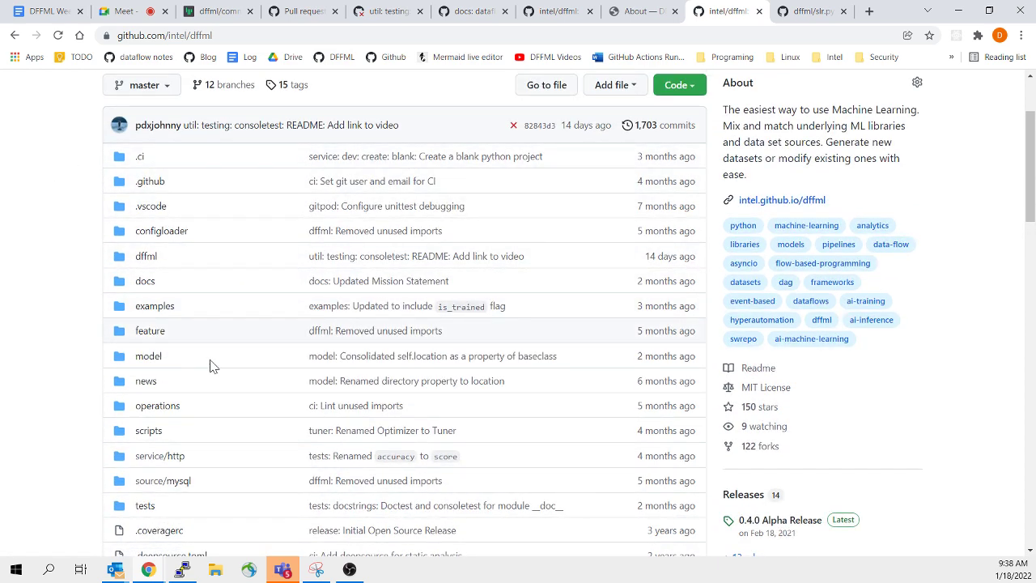
{"action": "left_click", "coordinate": [150, 358]}
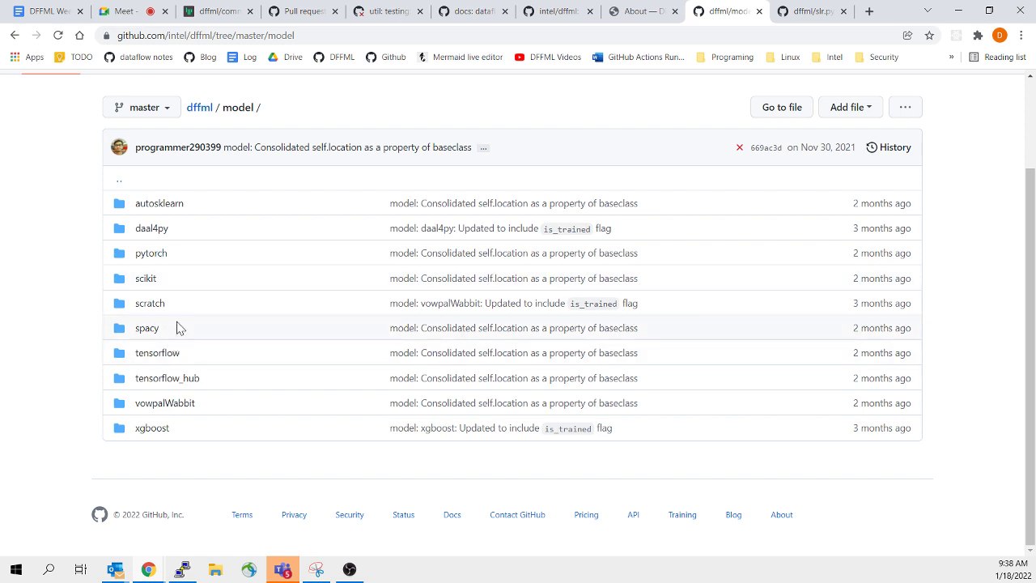
- Peek at the scikit model package, then open model/xgboost/dffml_model_xgboost
{"action": "left_click", "coordinate": [139, 279]}
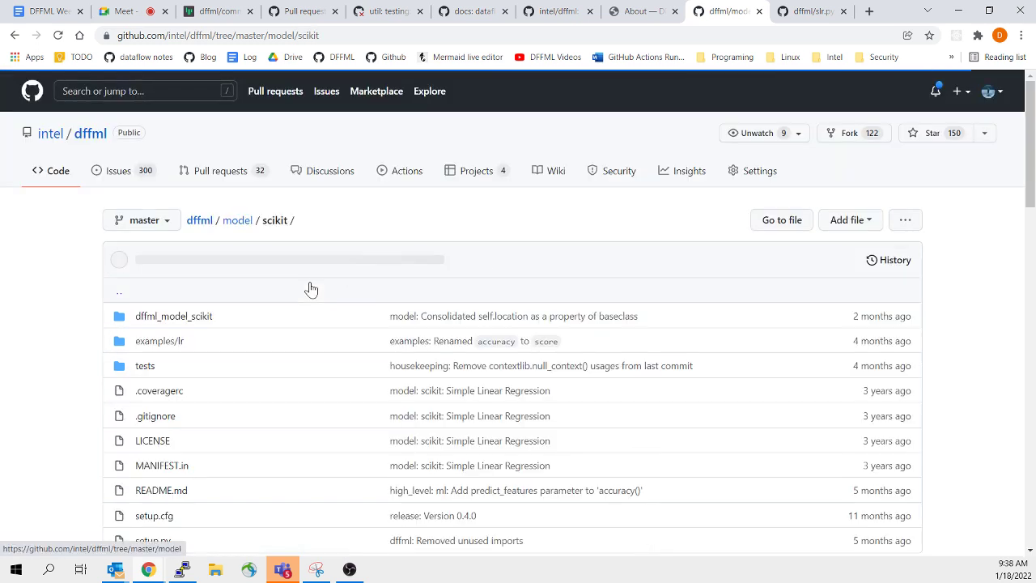
{"action": "middle_click", "coordinate": [183, 318]}
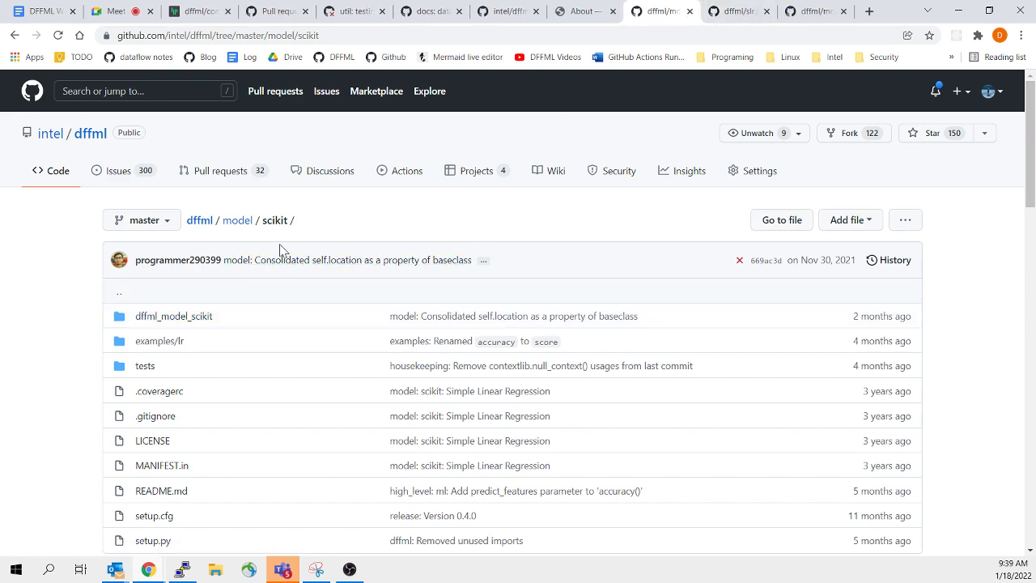
{"action": "left_click", "coordinate": [238, 222]}
{"action": "scroll", "coordinate": [189, 296], "scroll_direction": "down", "scroll_amount": 2}
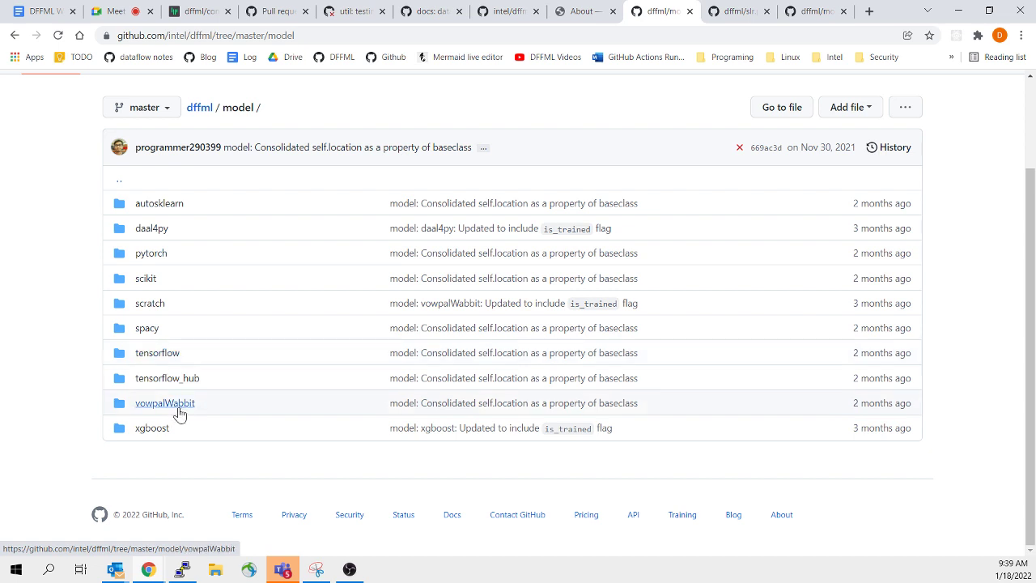
{"action": "left_click", "coordinate": [154, 434]}
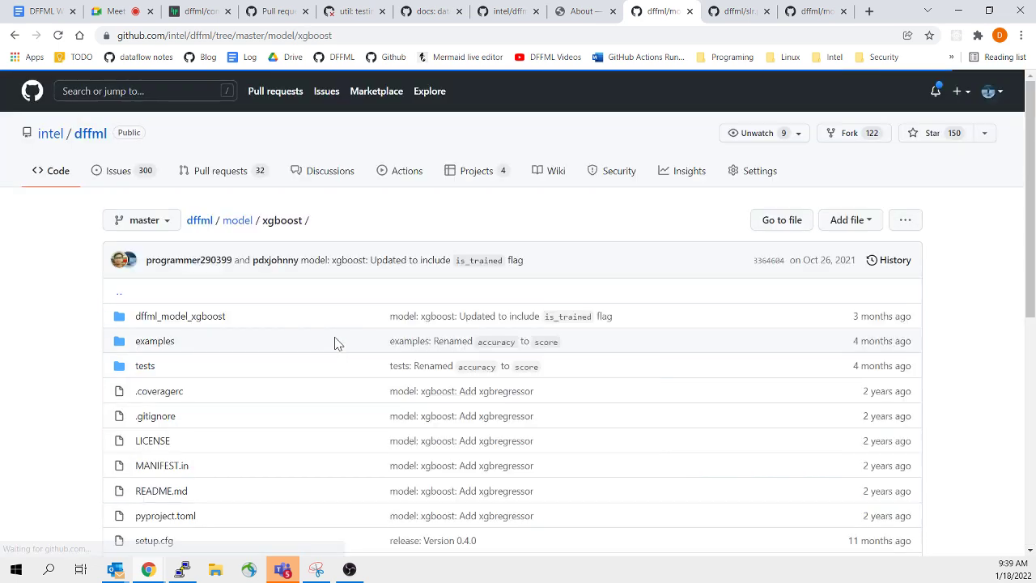
{"action": "left_click", "coordinate": [193, 317]}
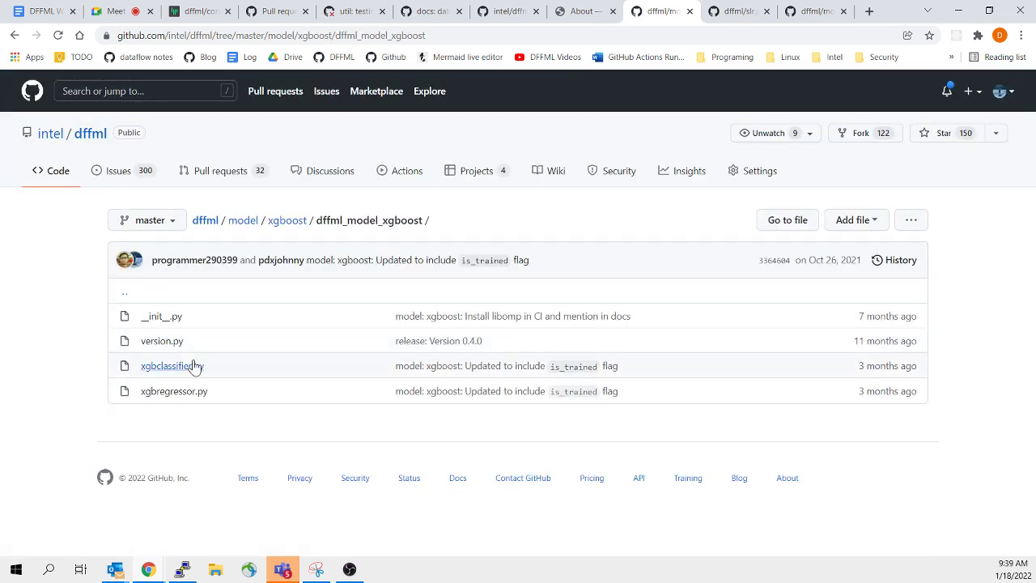
- Open xgbregressor.py and scroll through the XGBRegressorModelConfig fields and usage examples
{"action": "left_click", "coordinate": [185, 392]}
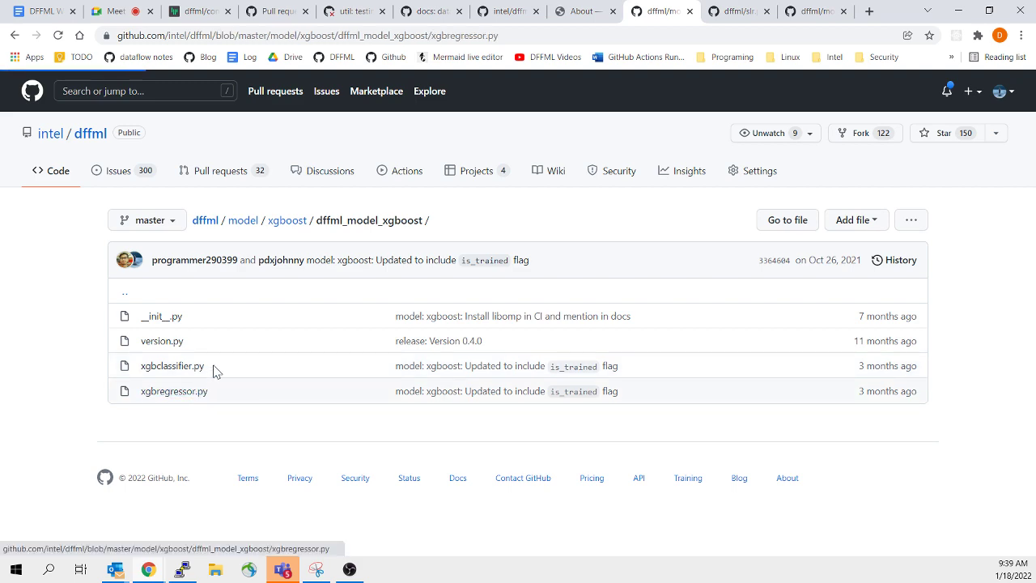
{"action": "scroll", "coordinate": [267, 316], "scroll_direction": "down", "scroll_amount": 1}
{"action": "scroll", "coordinate": [287, 316], "scroll_direction": "down", "scroll_amount": 4}
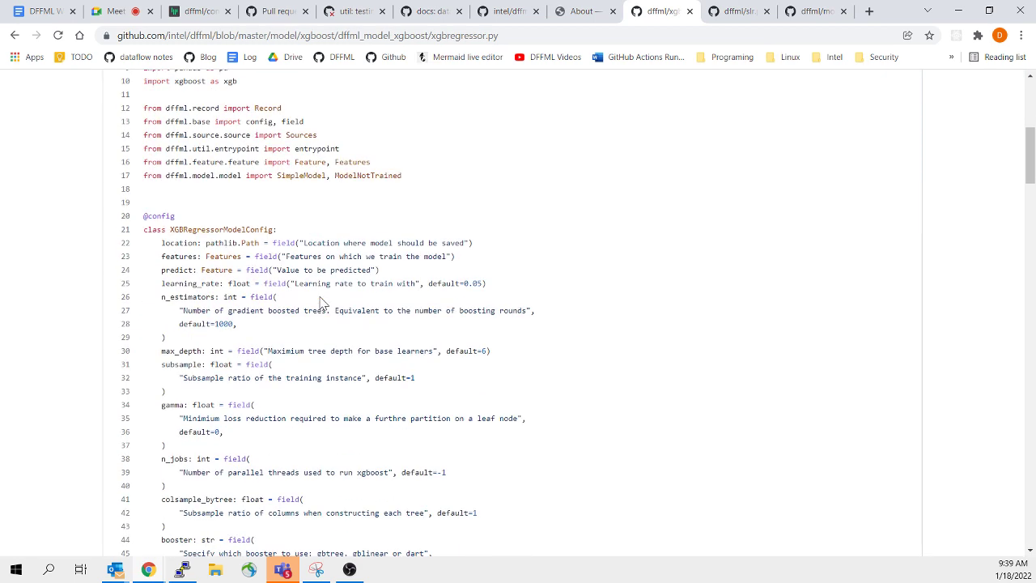
{"action": "scroll", "coordinate": [328, 275], "scroll_direction": "down", "scroll_amount": 2}
{"action": "scroll", "coordinate": [322, 295], "scroll_direction": "up", "scroll_amount": 2}
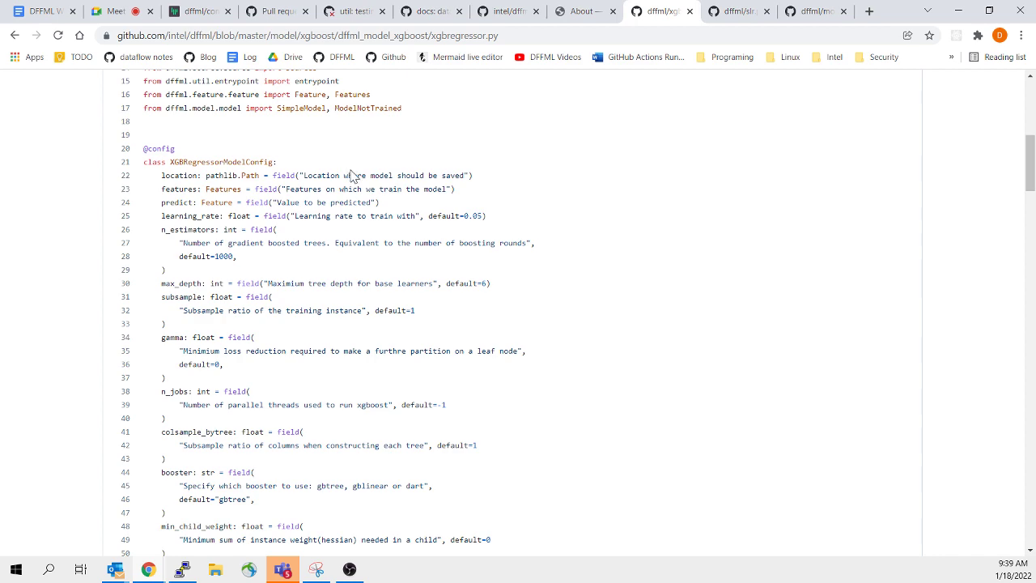
{"action": "scroll", "coordinate": [354, 185], "scroll_direction": "down", "scroll_amount": 3}
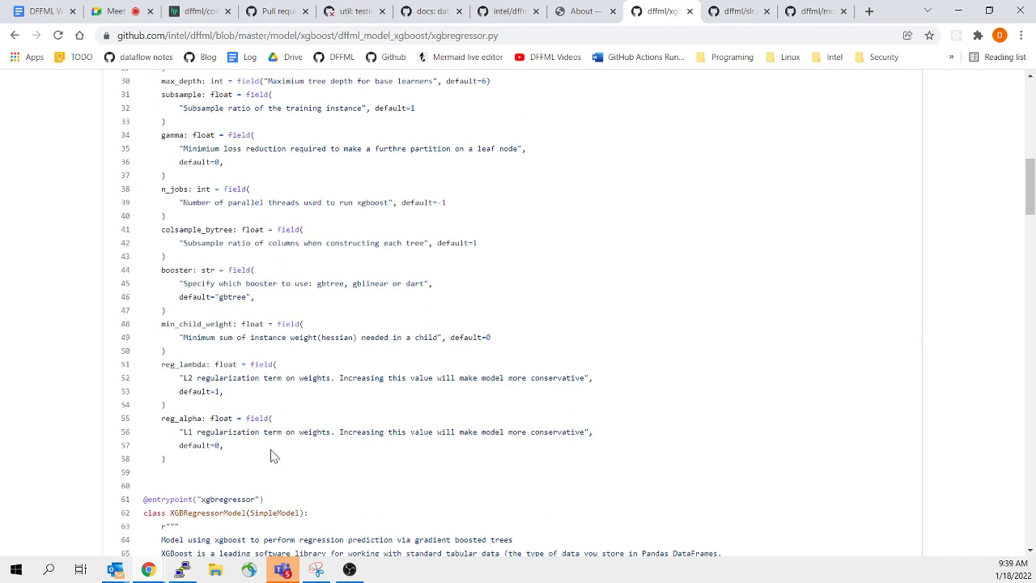
{"action": "scroll", "coordinate": [272, 455], "scroll_direction": "down", "scroll_amount": 7}
{"action": "scroll", "coordinate": [396, 347], "scroll_direction": "up", "scroll_amount": 13}
{"action": "scroll", "coordinate": [348, 357], "scroll_direction": "down", "scroll_amount": 3}
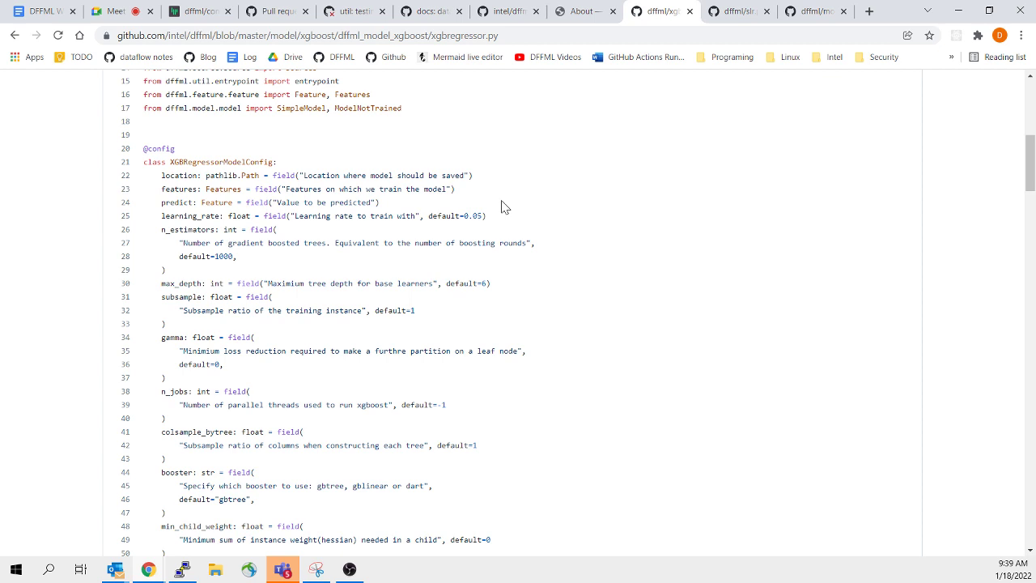
{"action": "scroll", "coordinate": [492, 215], "scroll_direction": "down", "scroll_amount": 7}
- Highlight the XGBRegressorModel class name and scroll down into its model code
{"action": "double_click", "coordinate": [225, 246]}
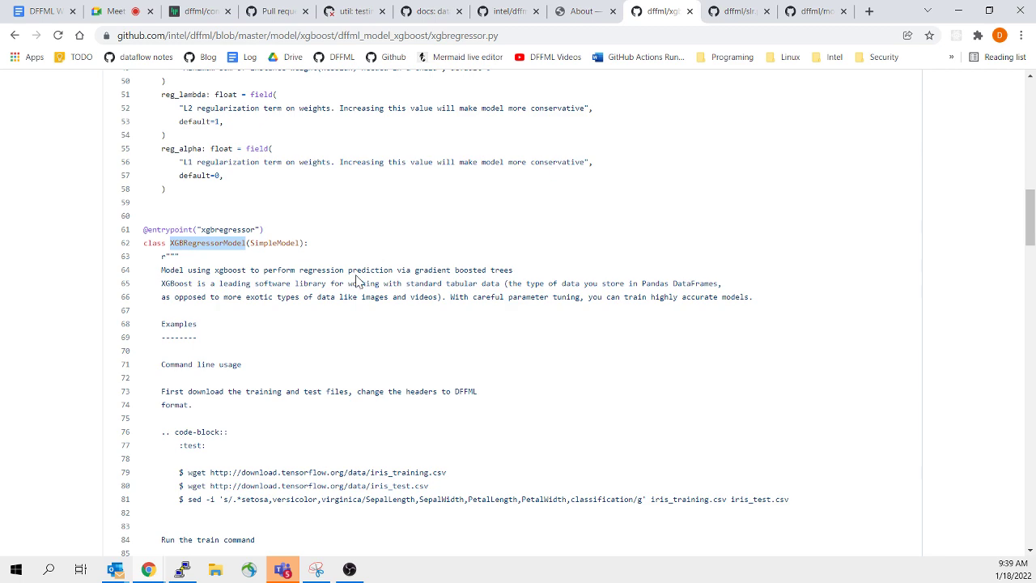
{"action": "scroll", "coordinate": [362, 350], "scroll_direction": "up", "scroll_amount": 5}
{"action": "scroll", "coordinate": [271, 349], "scroll_direction": "up", "scroll_amount": 2}
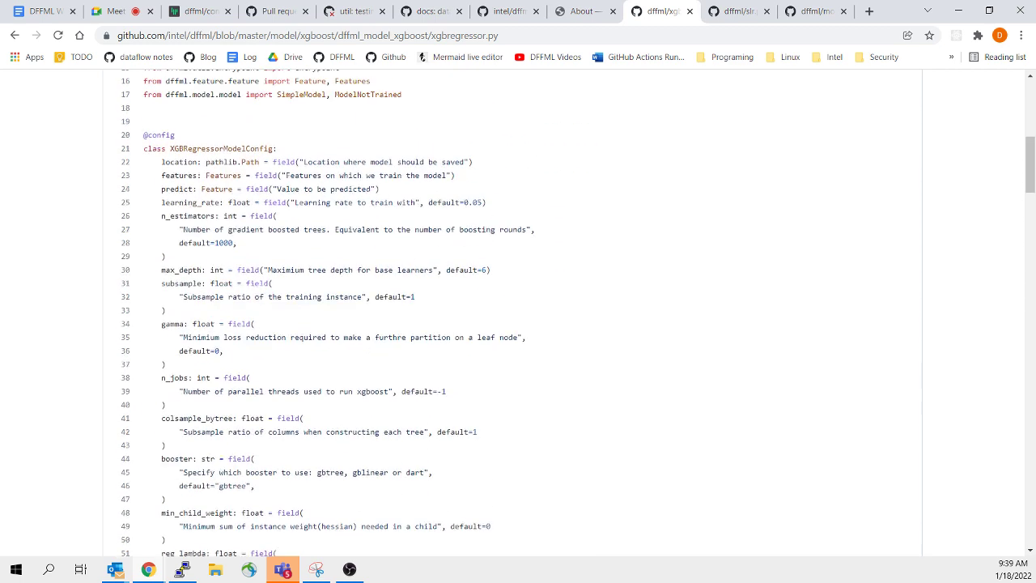
{"action": "left_click_drag", "start_coordinate": [161, 175], "coordinate": [458, 368]}
{"action": "scroll", "coordinate": [359, 256], "scroll_direction": "down", "scroll_amount": 9}
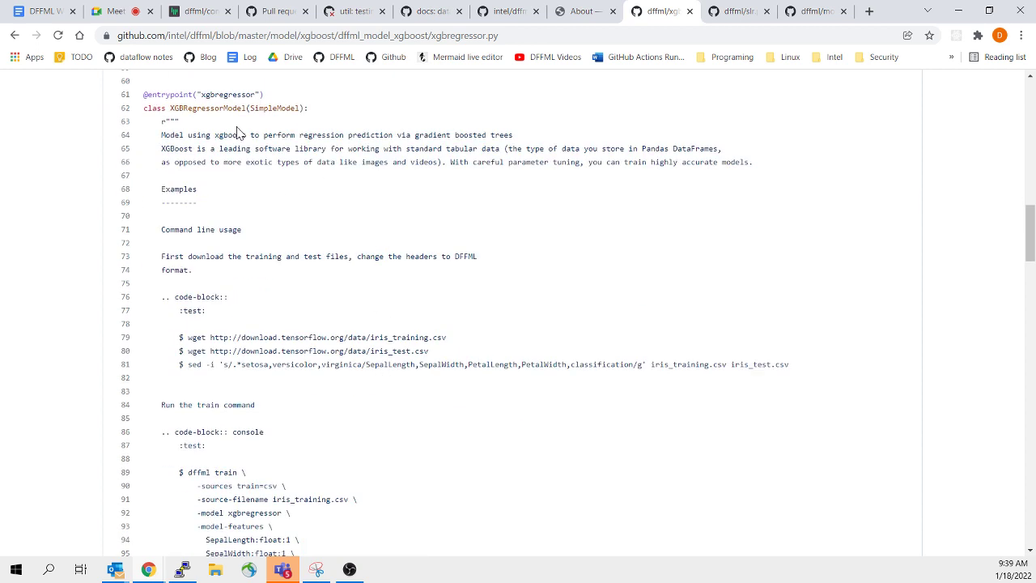
{"action": "double_click", "coordinate": [234, 111]}
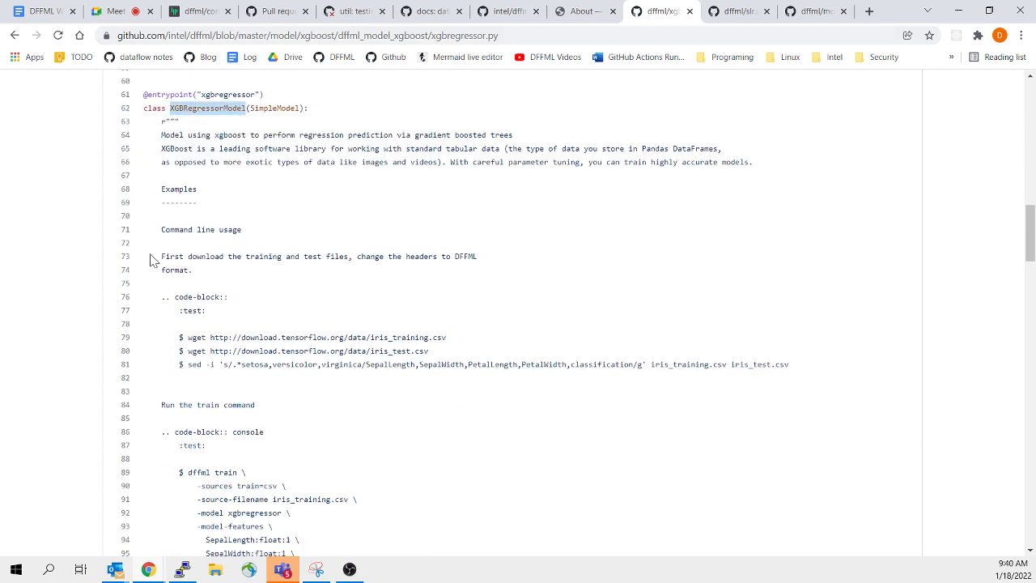
{"action": "scroll", "coordinate": [324, 308], "scroll_direction": "down", "scroll_amount": 5}
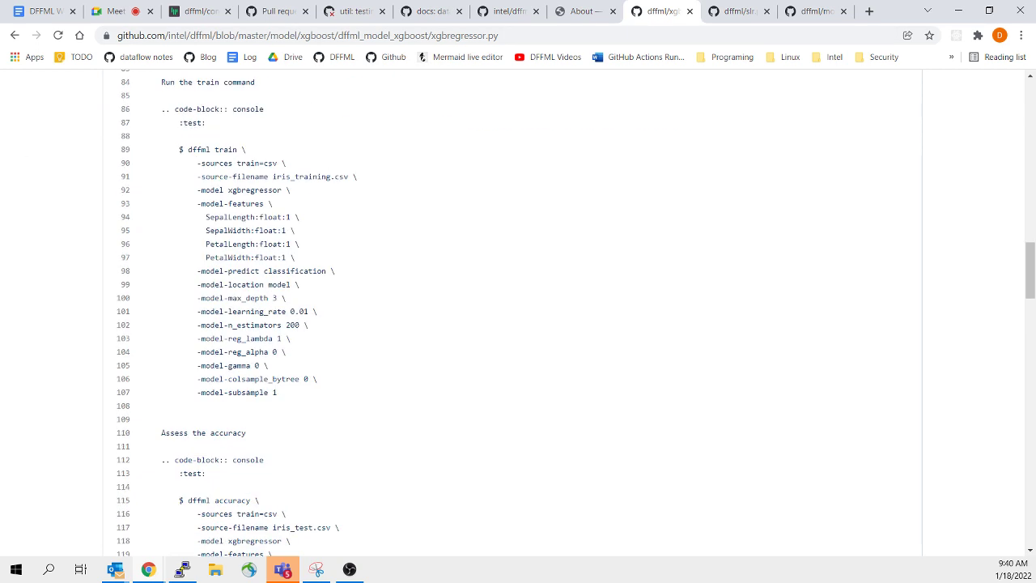
{"action": "scroll", "coordinate": [412, 331], "scroll_direction": "down", "scroll_amount": 5}
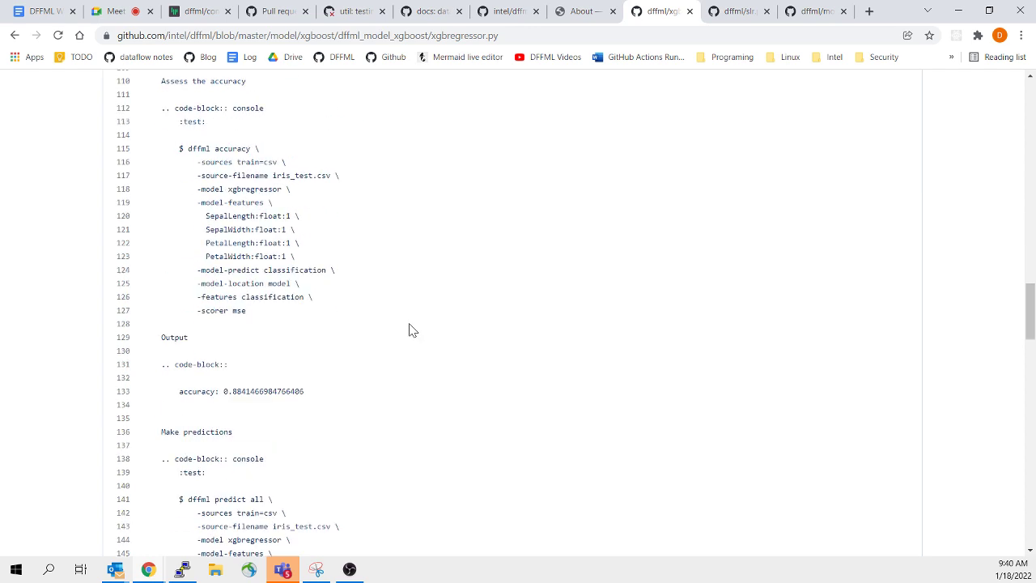
{"action": "scroll", "coordinate": [412, 330], "scroll_direction": "down", "scroll_amount": 4}
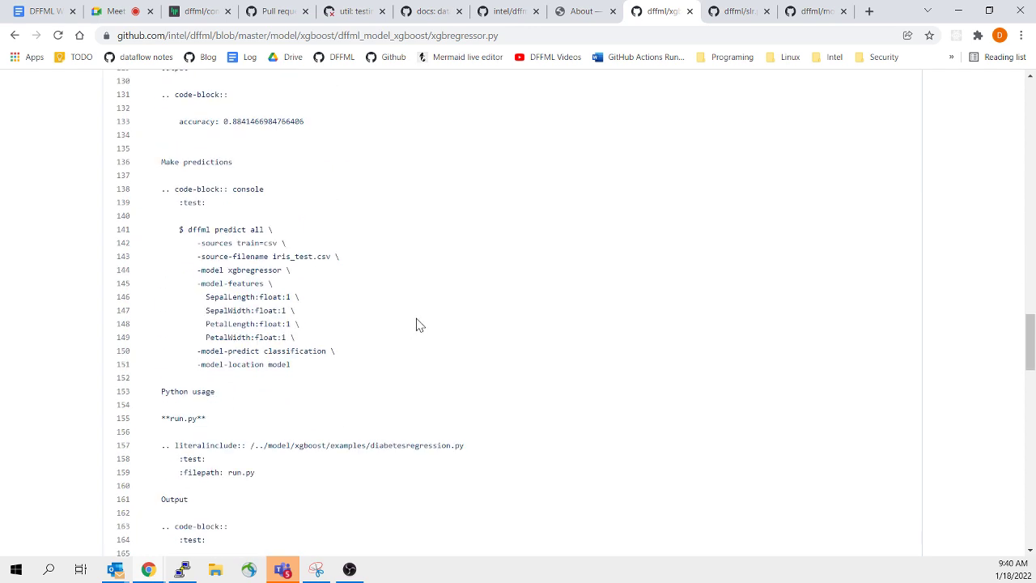
{"action": "scroll", "coordinate": [417, 324], "scroll_direction": "down", "scroll_amount": 4}
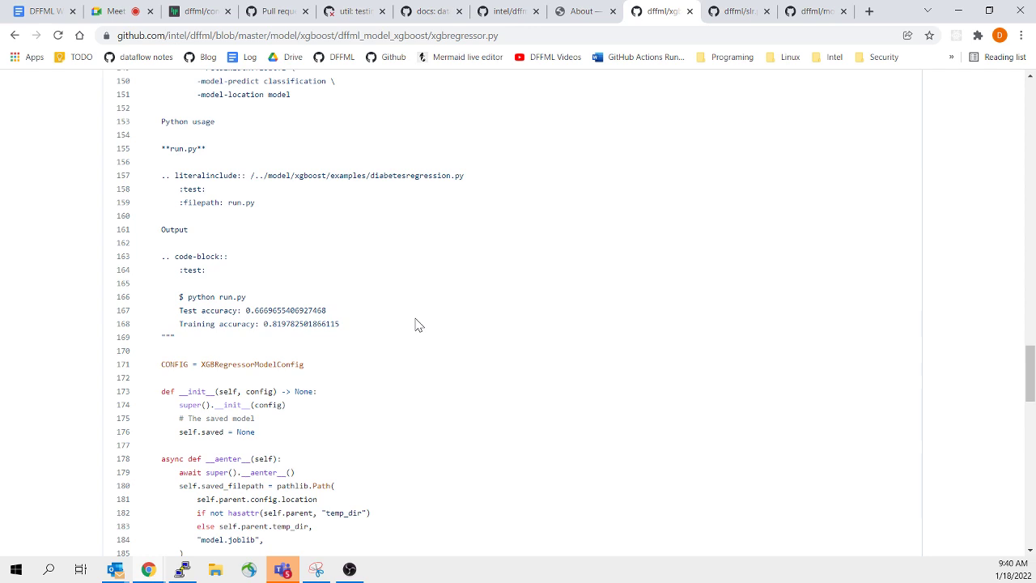
{"action": "scroll", "coordinate": [417, 324], "scroll_direction": "down", "scroll_amount": 3}
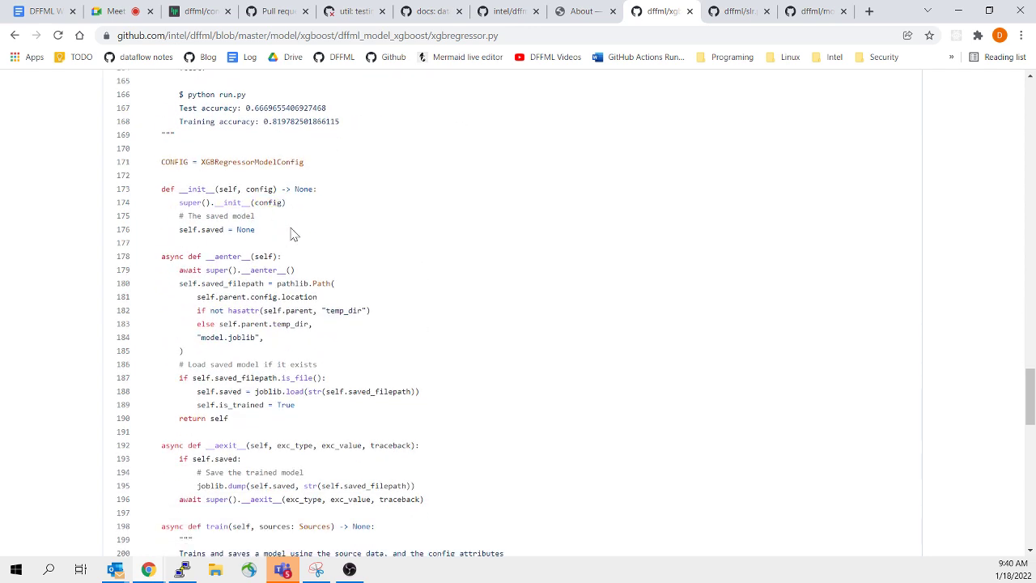
- Mark the __init__ method lines 173–176, then review the train and predict code
{"action": "left_click_drag", "start_coordinate": [293, 235], "coordinate": [359, 183]}
{"action": "left_click", "coordinate": [361, 194]}
{"action": "scroll", "coordinate": [397, 234], "scroll_direction": "up", "scroll_amount": 20}
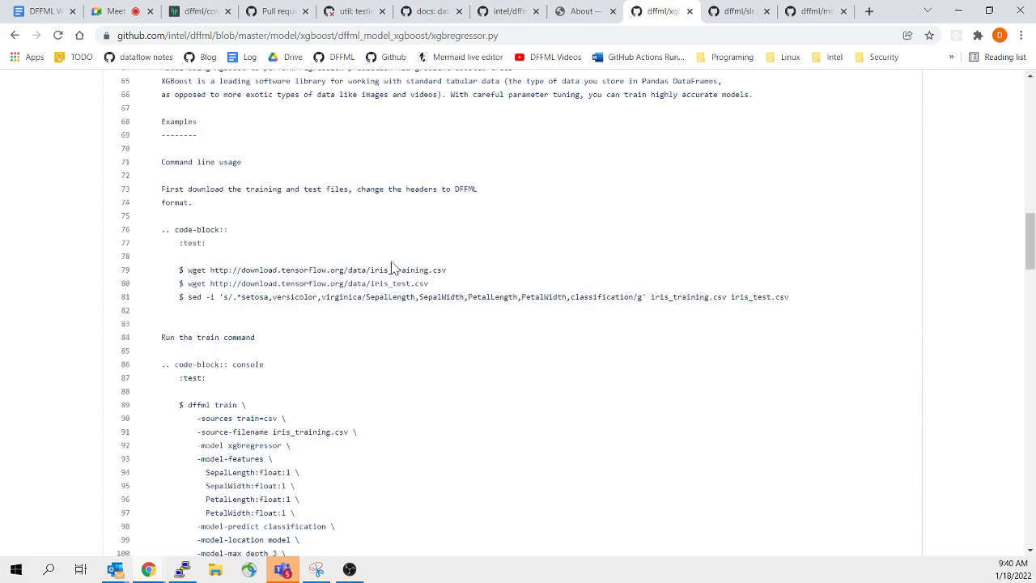
{"action": "scroll", "coordinate": [390, 321], "scroll_direction": "up", "scroll_amount": 5}
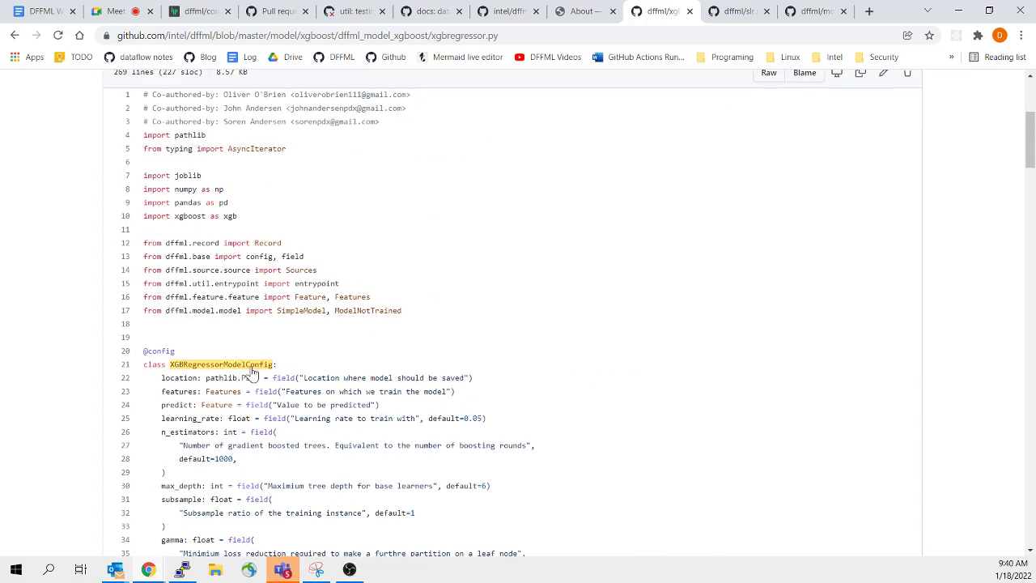
{"action": "scroll", "coordinate": [393, 359], "scroll_direction": "down", "scroll_amount": 3}
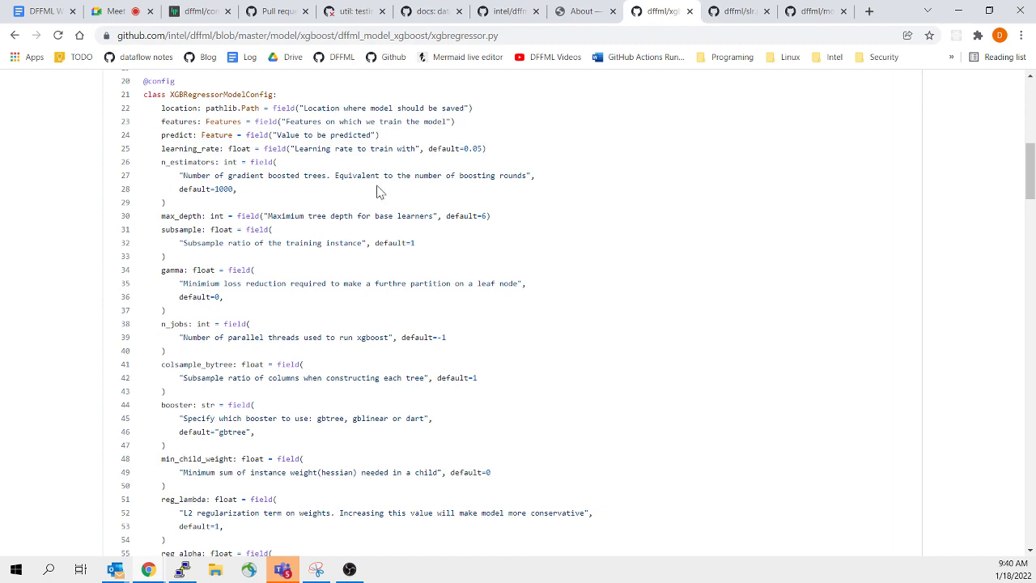
{"action": "scroll", "coordinate": [383, 189], "scroll_direction": "down", "scroll_amount": 15}
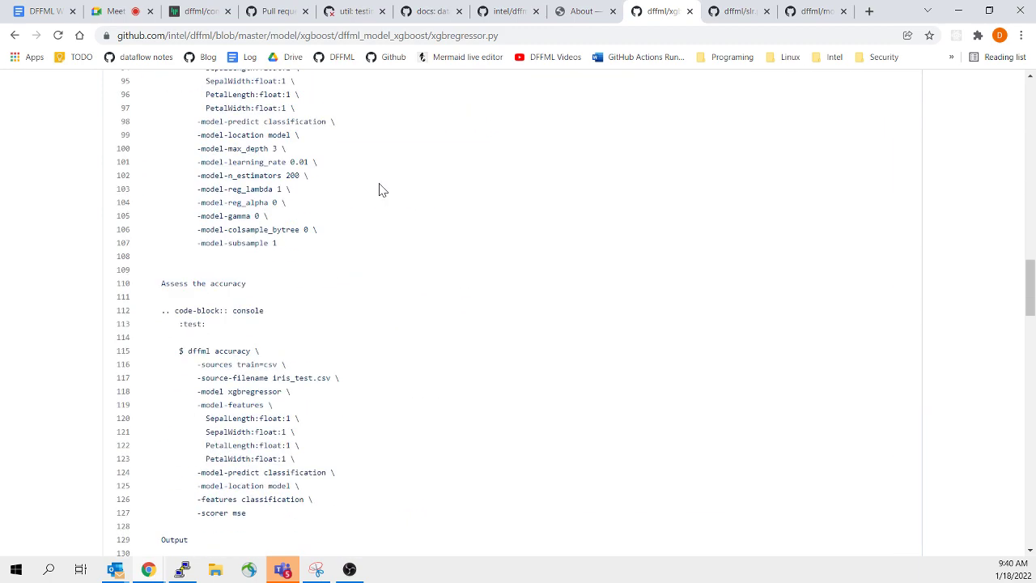
{"action": "scroll", "coordinate": [383, 188], "scroll_direction": "down", "scroll_amount": 20}
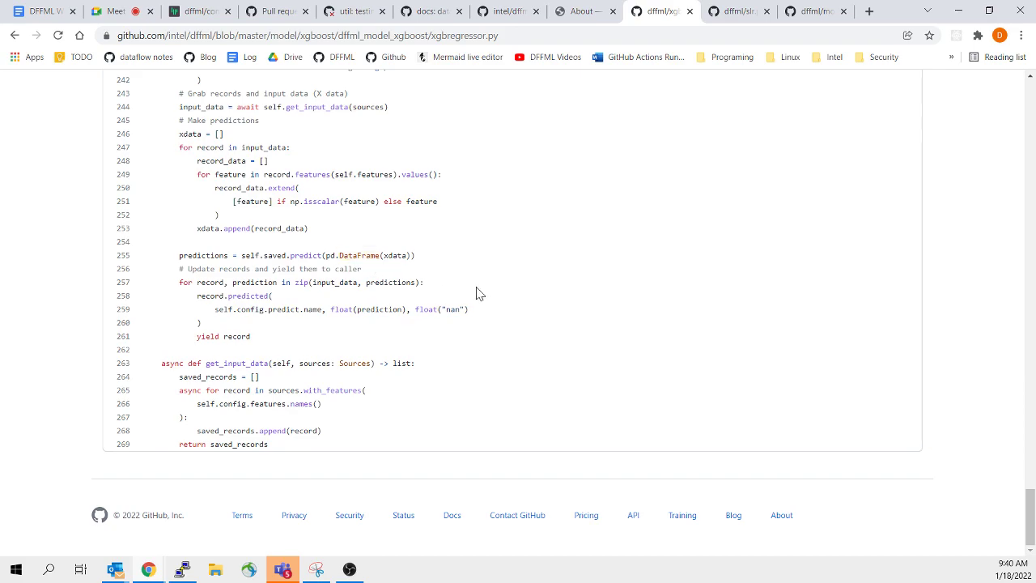
{"action": "scroll", "coordinate": [478, 283], "scroll_direction": "up", "scroll_amount": 10}
{"action": "scroll", "coordinate": [478, 279], "scroll_direction": "up", "scroll_amount": 20}
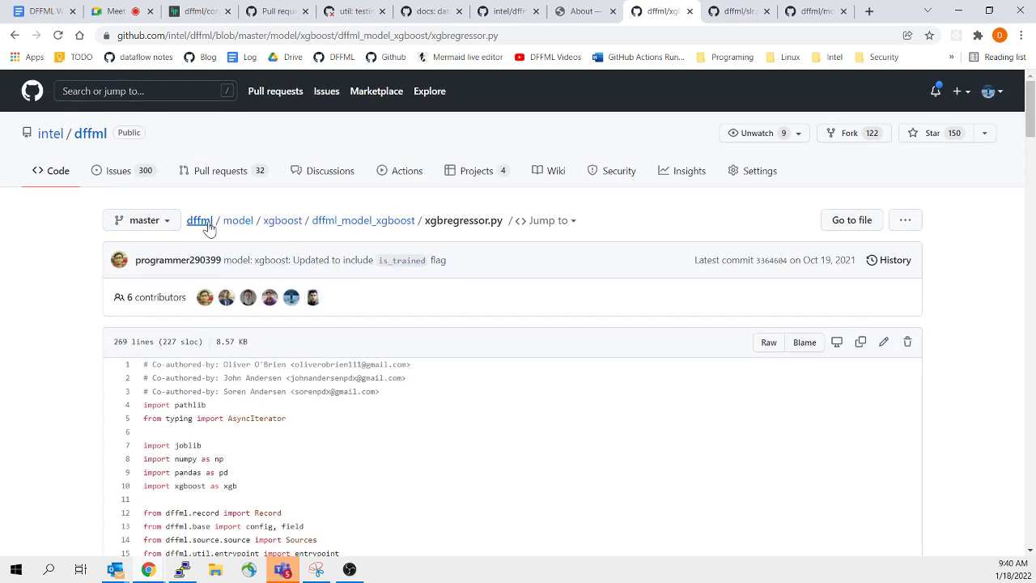
- Return to the repository root and look over the source/mysql folder
{"action": "left_click", "coordinate": [199, 222]}
{"action": "scroll", "coordinate": [263, 413], "scroll_direction": "down", "scroll_amount": 3}
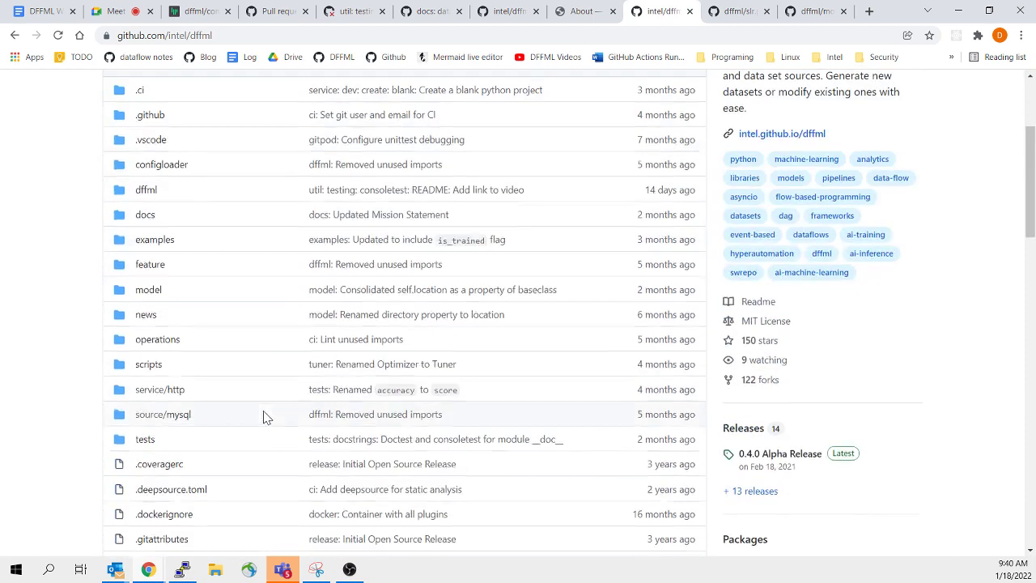
{"action": "left_click", "coordinate": [182, 417]}
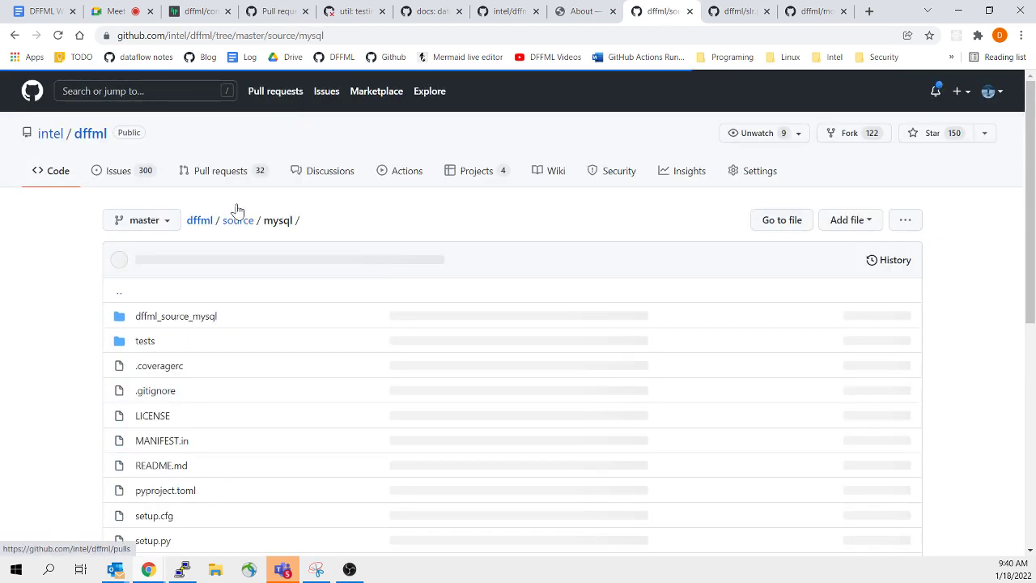
{"action": "scroll", "coordinate": [250, 324], "scroll_direction": "down", "scroll_amount": 3}
{"action": "scroll", "coordinate": [251, 324], "scroll_direction": "up", "scroll_amount": 5}
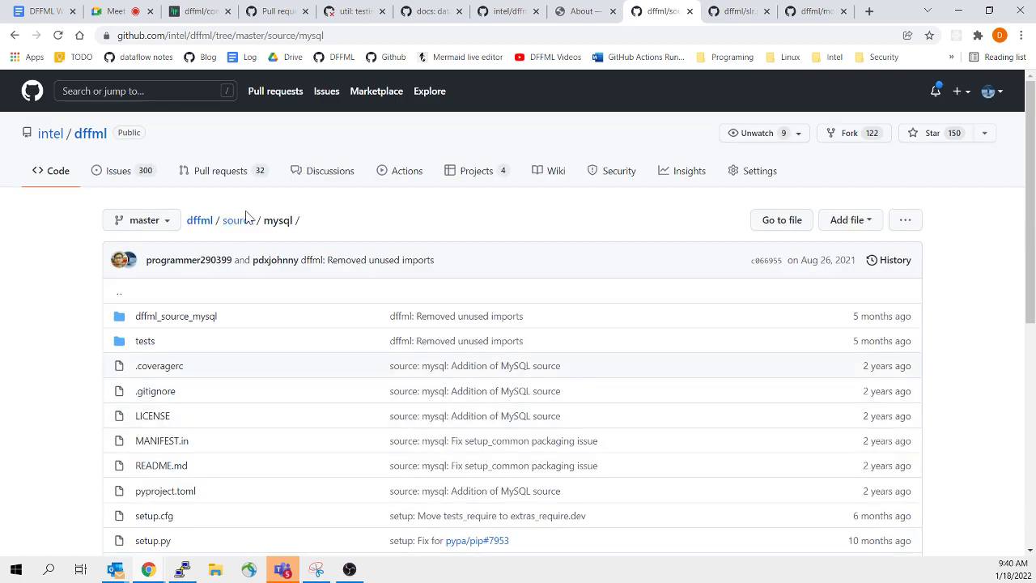
- Look over the service/http folder, then switch to the DFFML documentation tab
{"action": "left_click", "coordinate": [205, 231]}
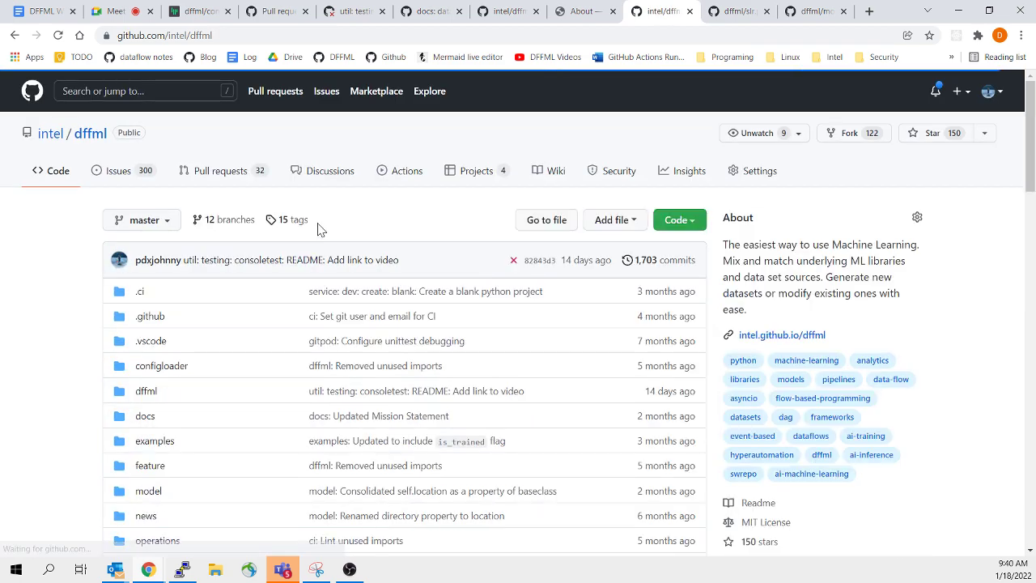
{"action": "scroll", "coordinate": [387, 269], "scroll_direction": "down", "scroll_amount": 3}
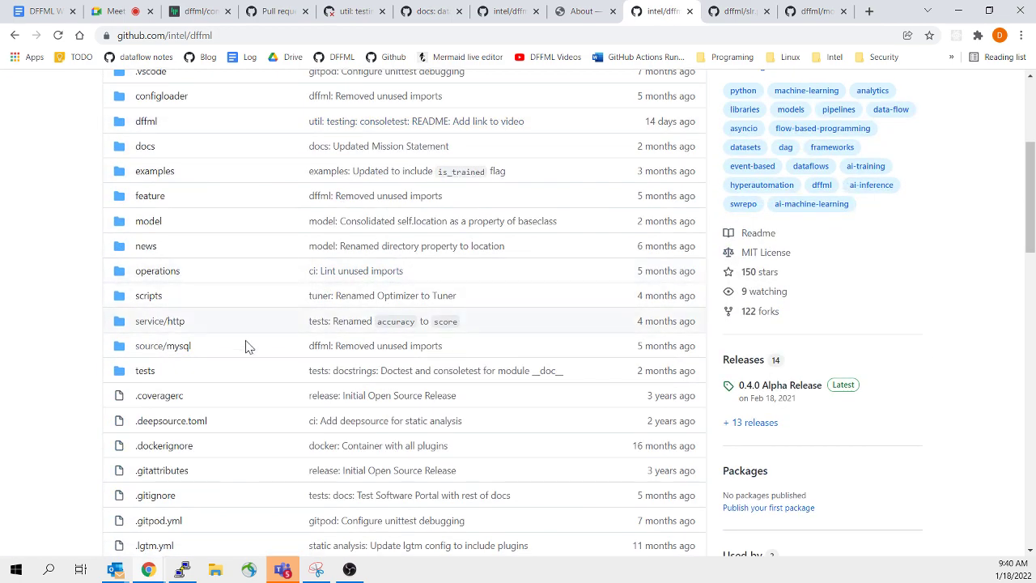
{"action": "scroll", "coordinate": [238, 351], "scroll_direction": "up", "scroll_amount": 2}
{"action": "left_click", "coordinate": [161, 457]}
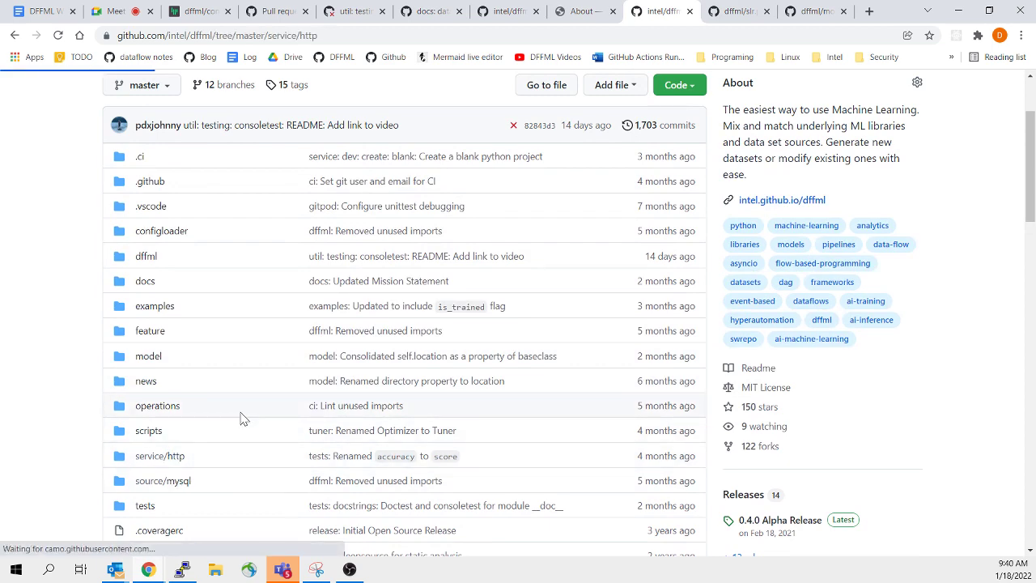
{"action": "scroll", "coordinate": [246, 414], "scroll_direction": "down", "scroll_amount": 1}
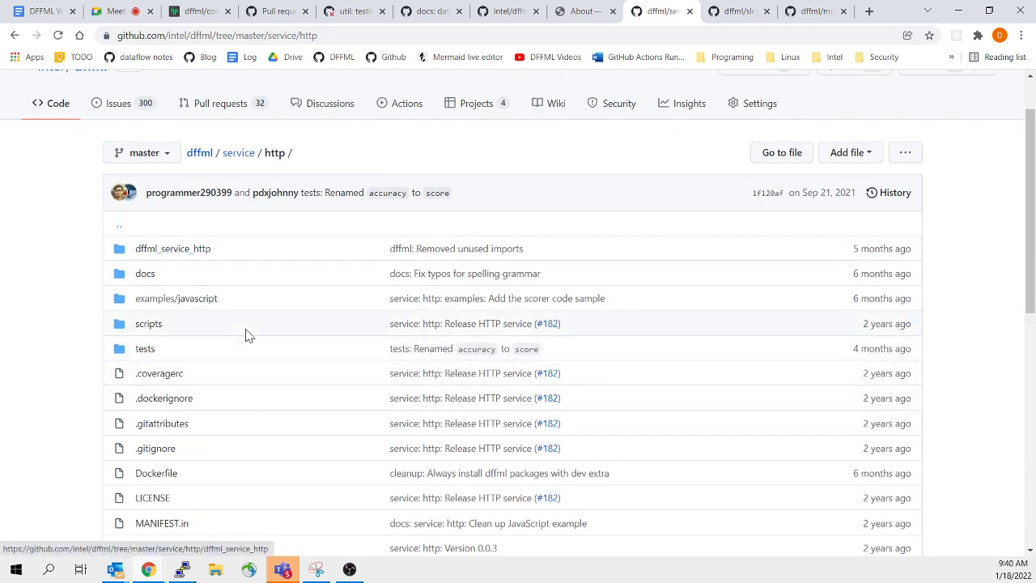
{"action": "scroll", "coordinate": [288, 357], "scroll_direction": "up", "scroll_amount": 1}
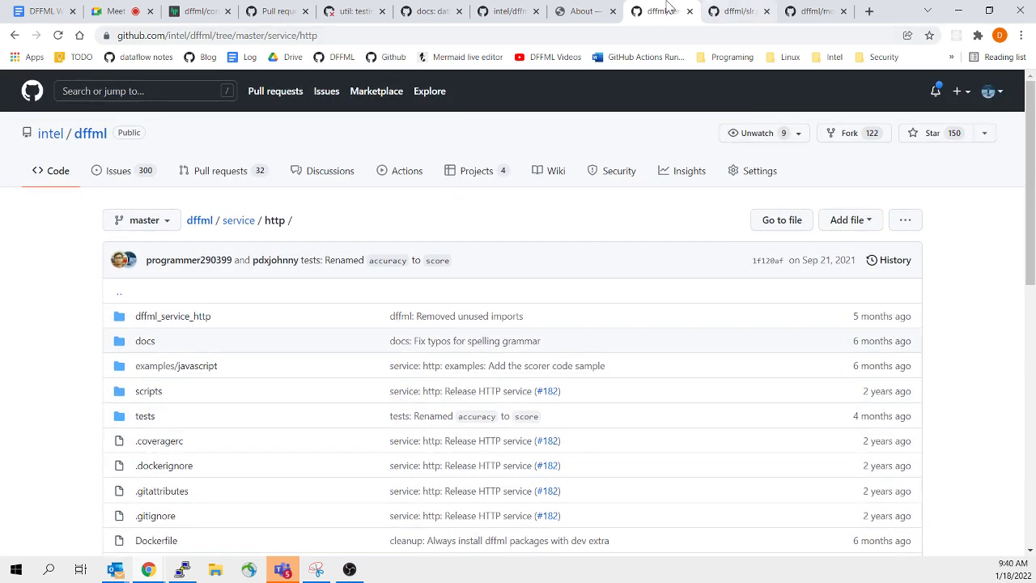
{"action": "left_click", "coordinate": [583, 11]}
- Open the HTTP API docs and jump to the API's Source endpoint examples
{"action": "left_click", "coordinate": [83, 249]}
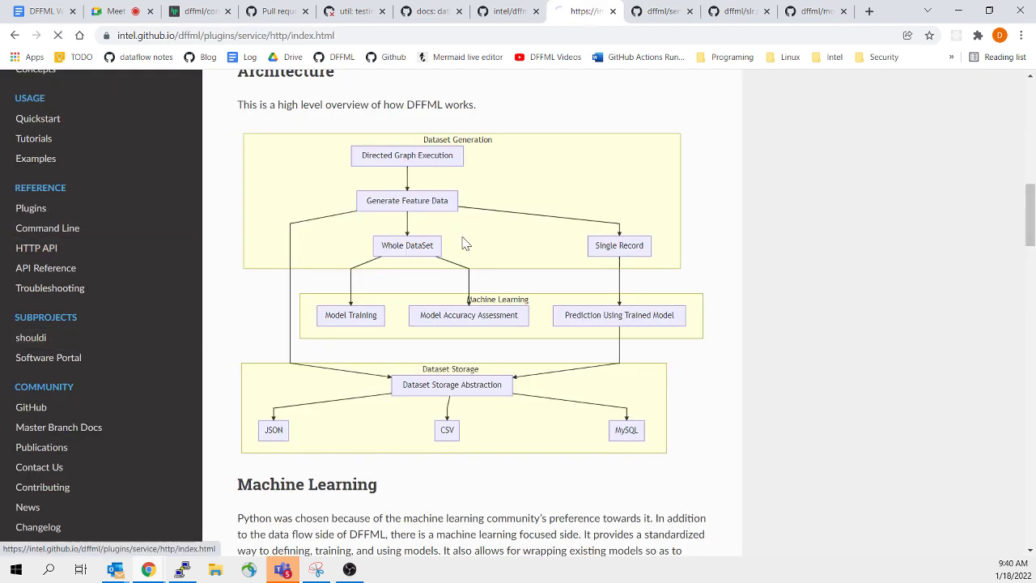
{"action": "left_click", "coordinate": [50, 187]}
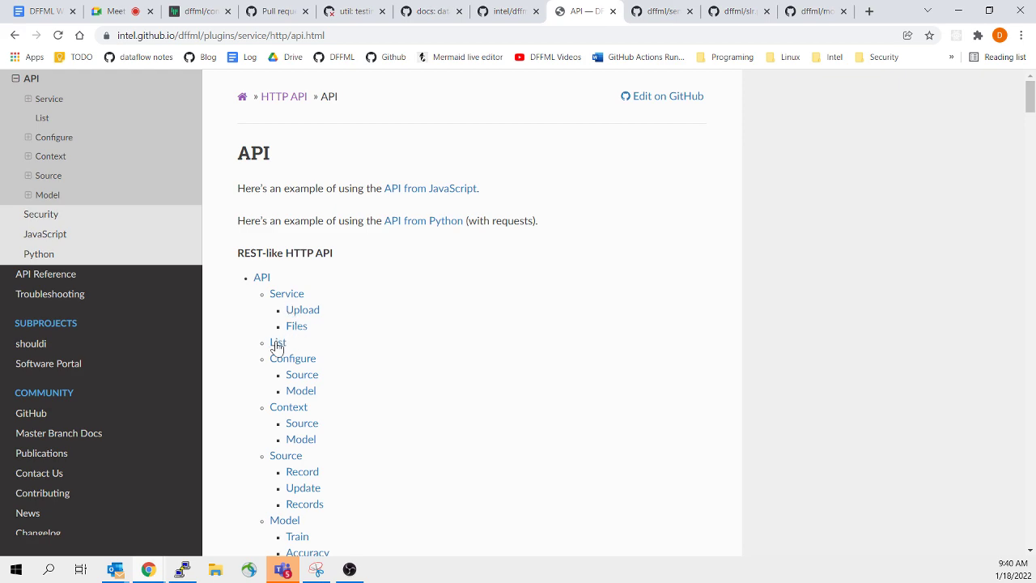
{"action": "left_click", "coordinate": [293, 464]}
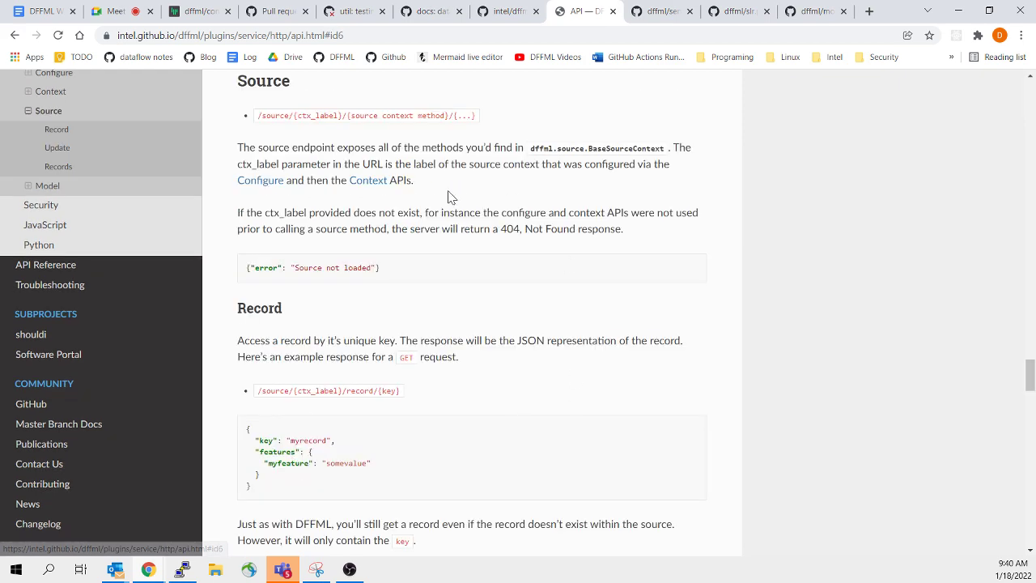
{"action": "scroll", "coordinate": [388, 284], "scroll_direction": "down", "scroll_amount": 9}
{"action": "scroll", "coordinate": [743, 377], "scroll_direction": "down", "scroll_amount": 5}
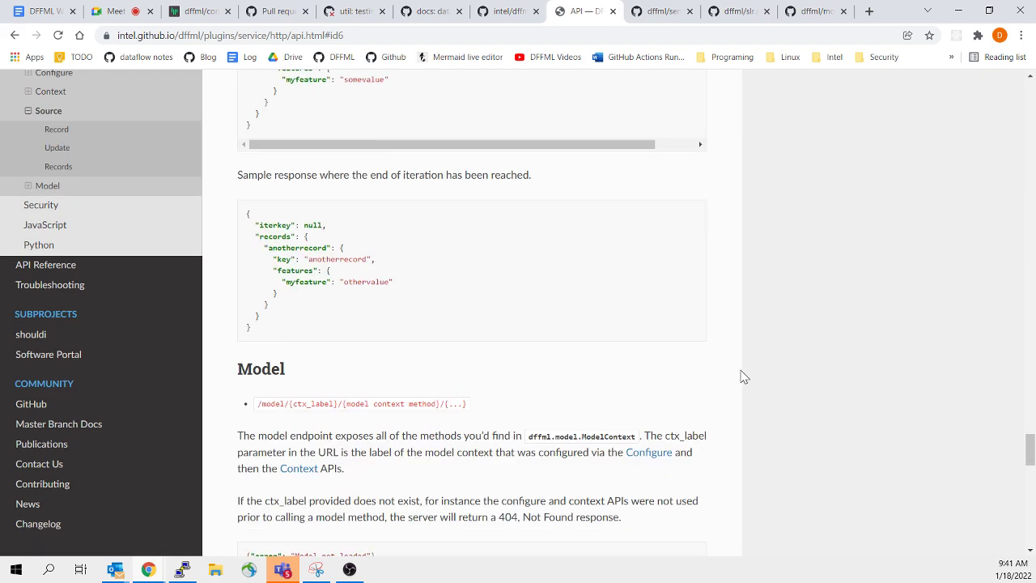
- Select the end-of-iteration sample response, scroll back up, and close the API — DFFML tab
{"action": "left_click_drag", "start_coordinate": [468, 320], "coordinate": [493, 199]}
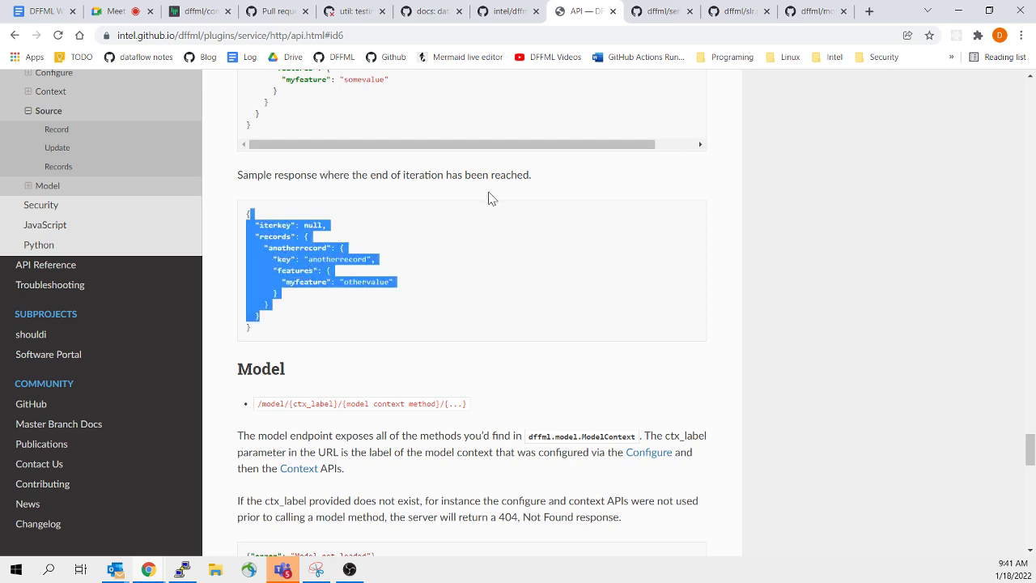
{"action": "left_click", "coordinate": [487, 236]}
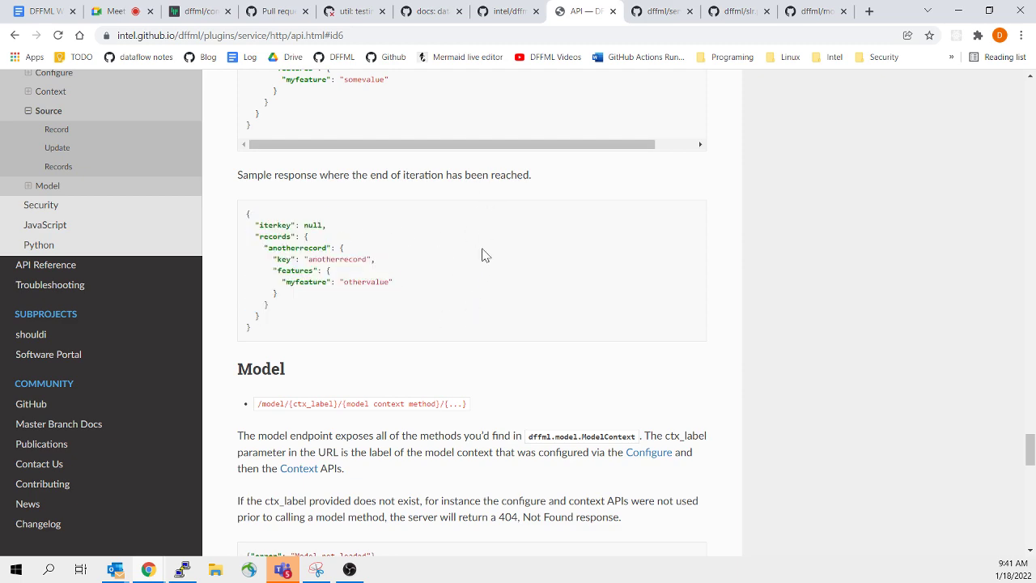
{"action": "scroll", "coordinate": [486, 267], "scroll_direction": "up", "scroll_amount": 20}
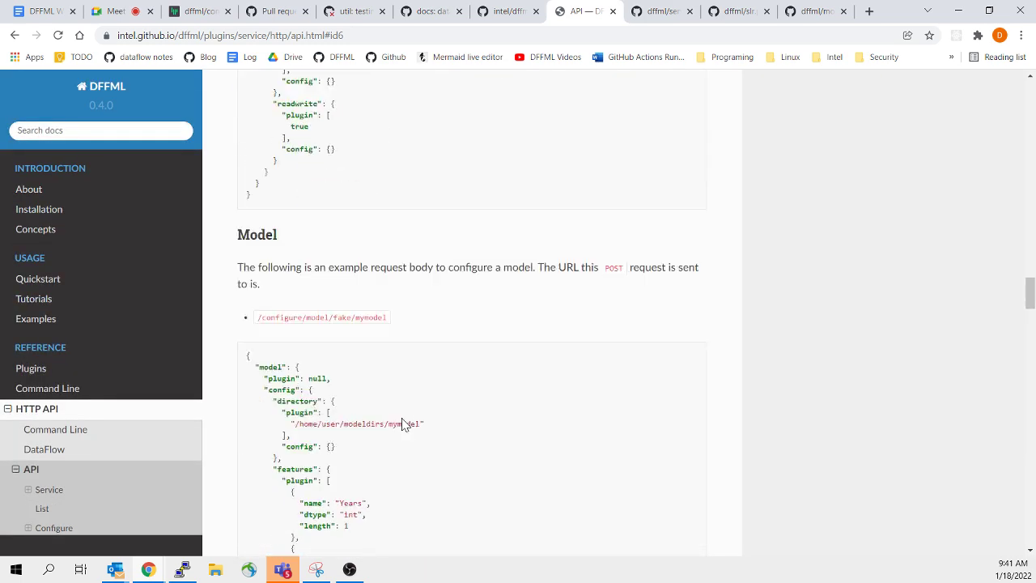
{"action": "scroll", "coordinate": [423, 328], "scroll_direction": "up", "scroll_amount": 20}
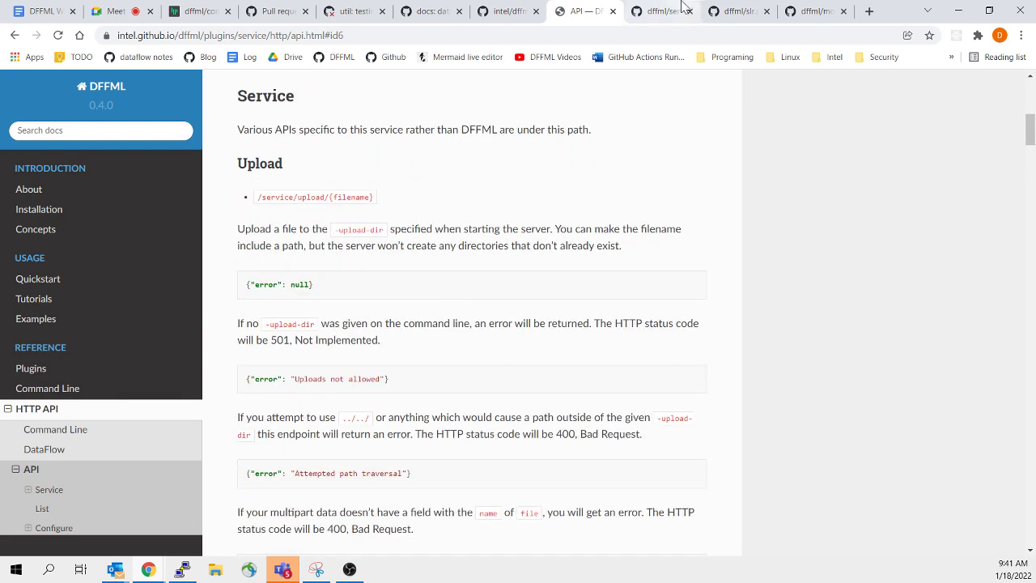
{"action": "left_click", "coordinate": [612, 10]}
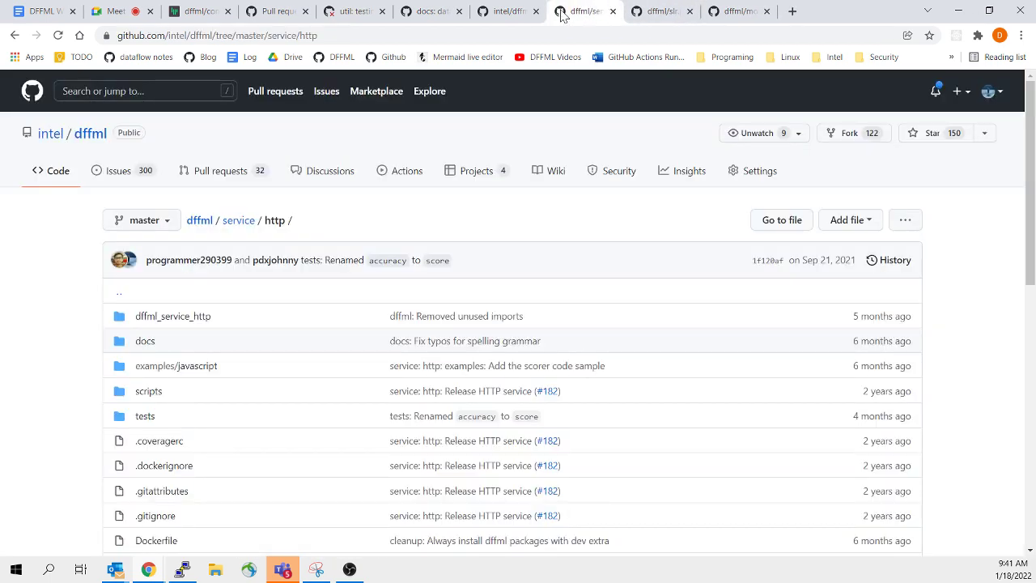
- Cycle through the open GitHub tabs, then close the service/http and slr.py pages
{"action": "left_click", "coordinate": [640, 9]}
{"action": "left_click", "coordinate": [583, 6]}
{"action": "left_click", "coordinate": [535, 8]}
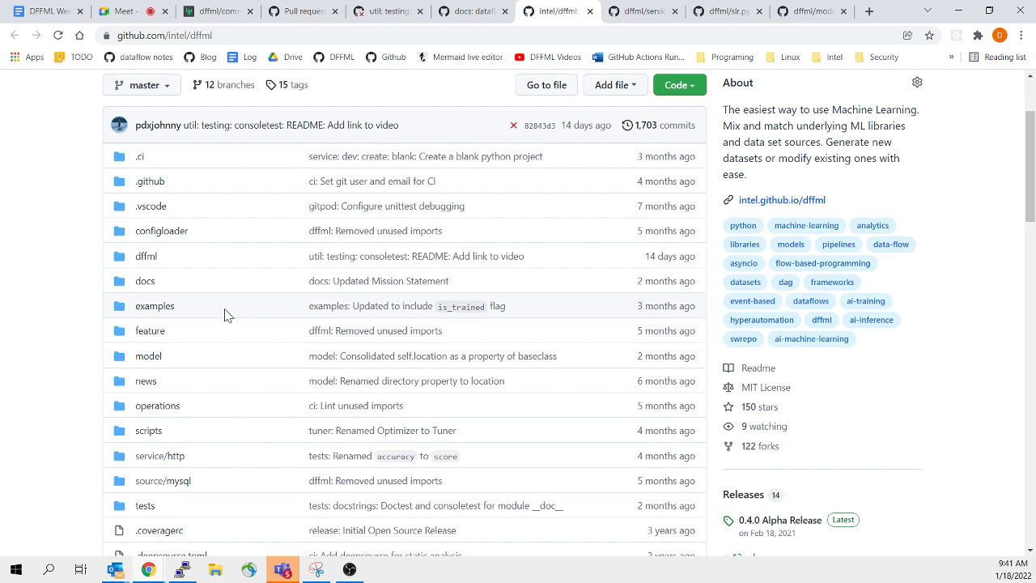
{"action": "left_click", "coordinate": [667, 10]}
{"action": "key", "text": "ctrl+w"}
{"action": "key", "text": "ctrl+w"}
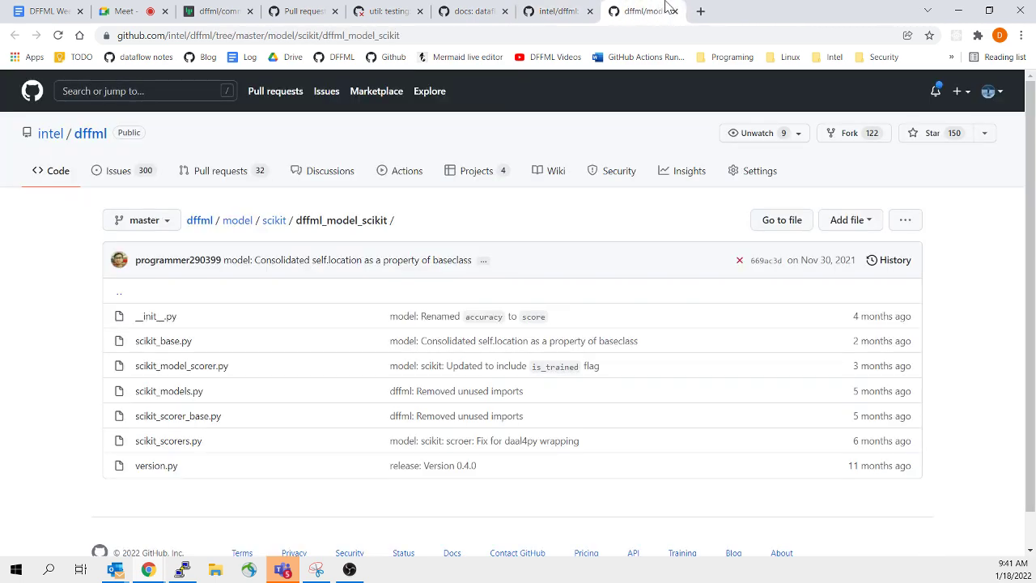
{"action": "key", "text": "ctrl+w"}
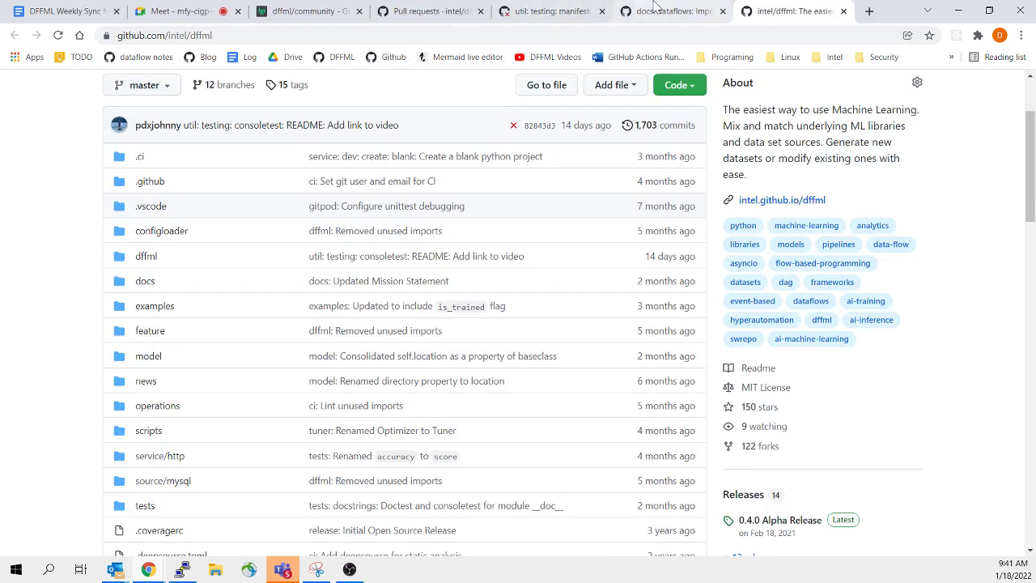
- From dataflows docs issue #1279, open the intel/dffml code page in a new tab and view it
{"action": "key", "text": "ctrl+shift+Tab"}
{"action": "left_click", "coordinate": [61, 170], "text": "ctrl"}
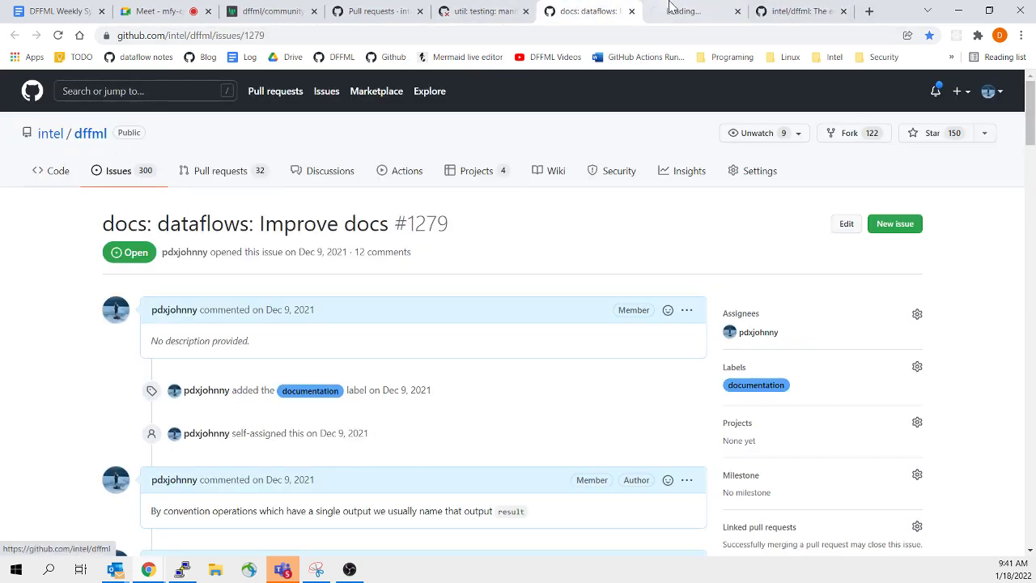
{"action": "key", "text": "ctrl+Tab"}
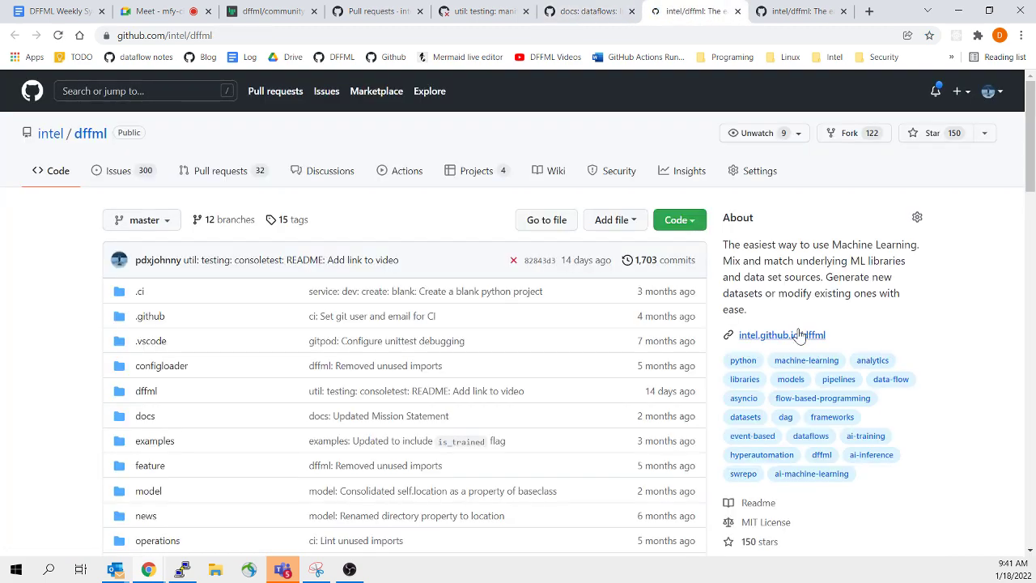
- Open the intel.github.io/dffml docs site and go to Tutorials > Double Context Entry
{"action": "left_click", "coordinate": [802, 337]}
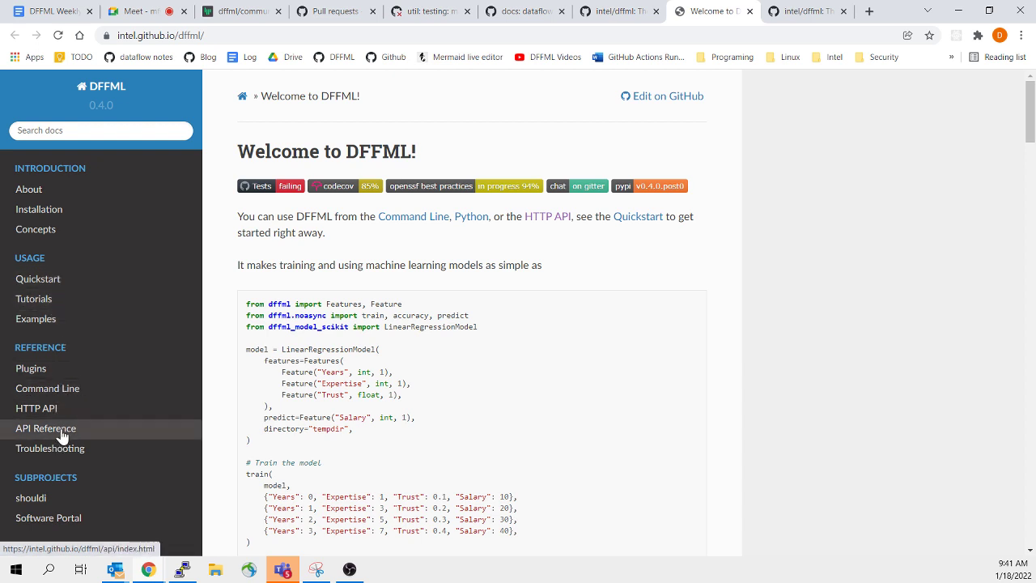
{"action": "scroll", "coordinate": [69, 428], "scroll_direction": "down", "scroll_amount": 2}
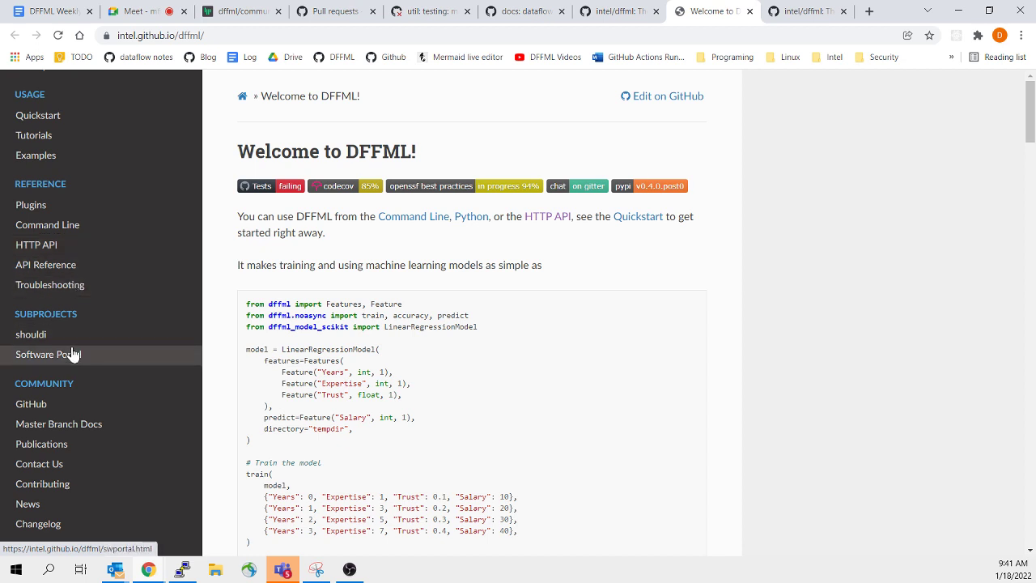
{"action": "scroll", "coordinate": [105, 277], "scroll_direction": "up", "scroll_amount": 2}
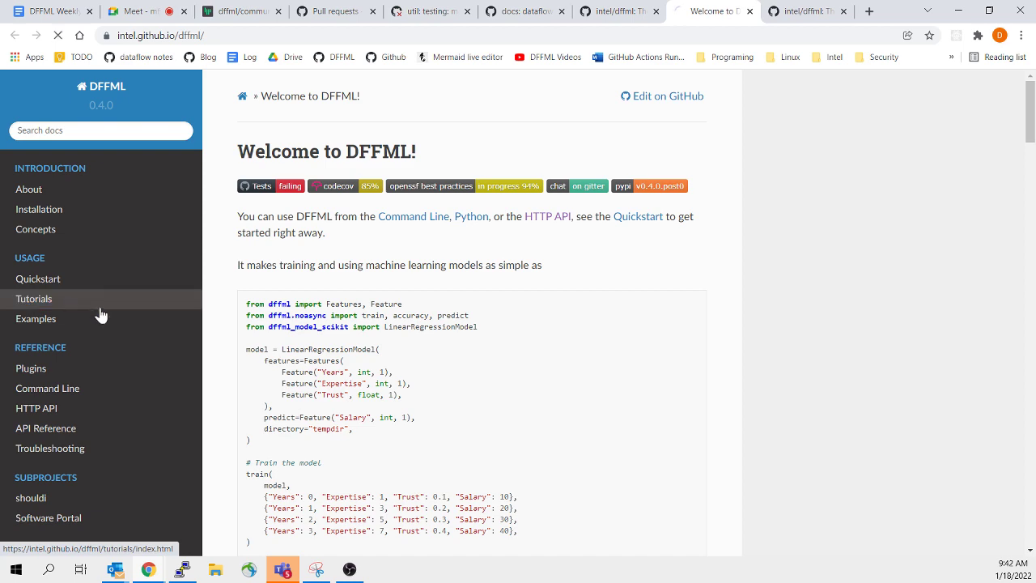
{"action": "left_click", "coordinate": [95, 307]}
{"action": "left_click", "coordinate": [92, 187]}
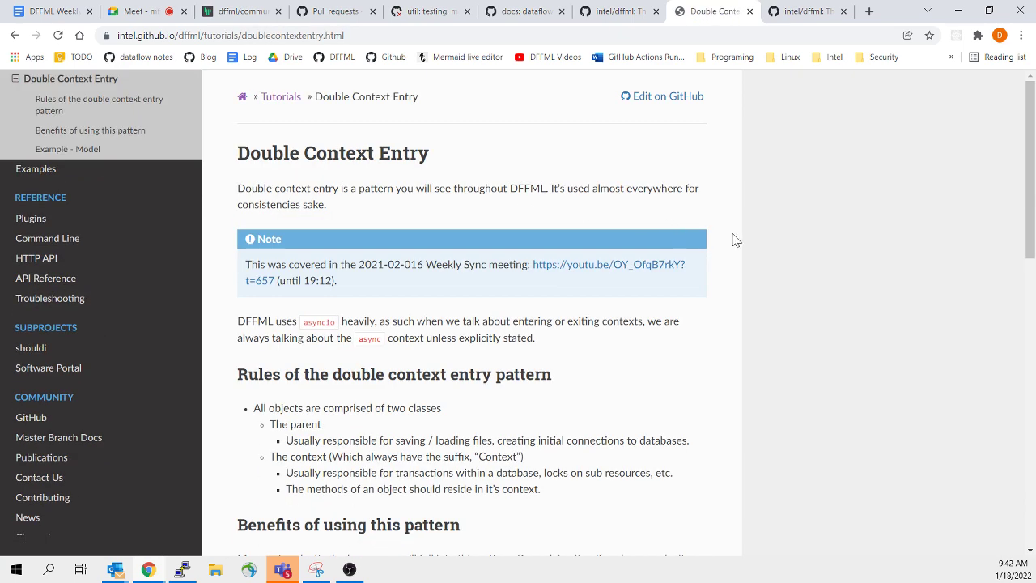
- Scroll to model.py and highlight SLRModel and its features, predict and directory lines
{"action": "scroll", "coordinate": [735, 236], "scroll_direction": "down", "scroll_amount": 4}
{"action": "scroll", "coordinate": [736, 225], "scroll_direction": "down", "scroll_amount": 4}
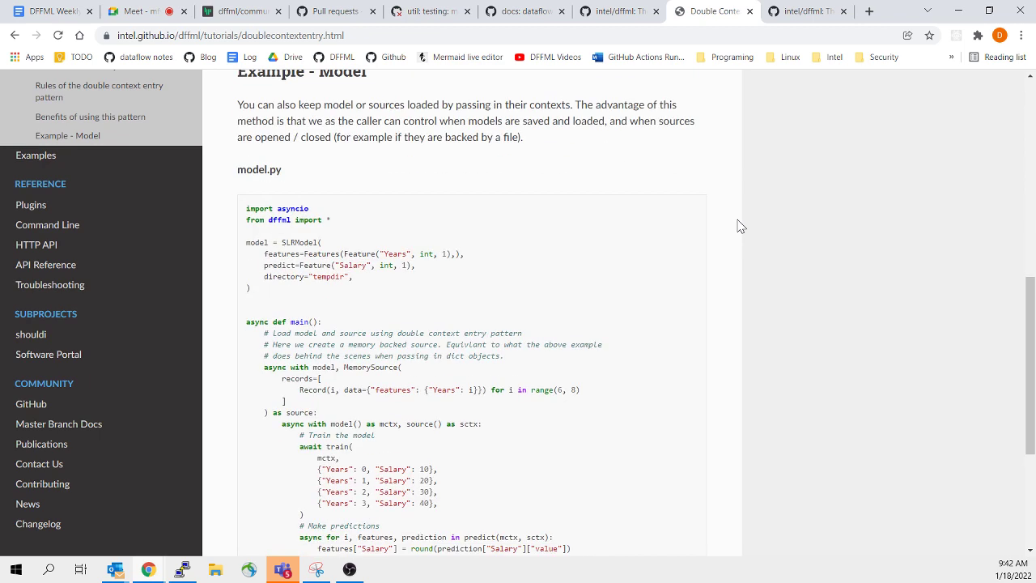
{"action": "scroll", "coordinate": [739, 226], "scroll_direction": "up", "scroll_amount": 1}
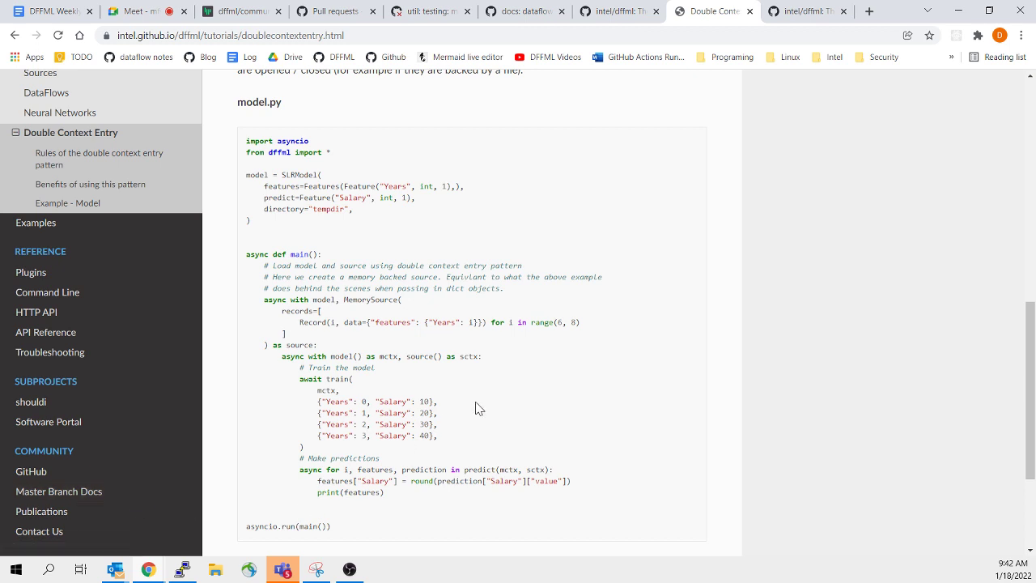
{"action": "scroll", "coordinate": [477, 407], "scroll_direction": "down", "scroll_amount": 2}
{"action": "scroll", "coordinate": [478, 406], "scroll_direction": "up", "scroll_amount": 2}
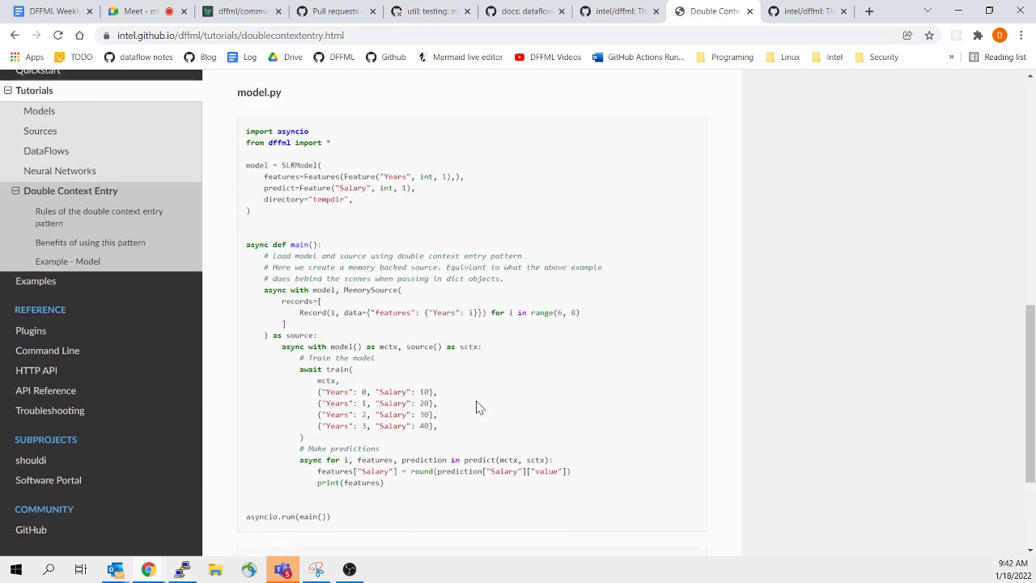
{"action": "scroll", "coordinate": [477, 406], "scroll_direction": "up", "scroll_amount": 3}
{"action": "scroll", "coordinate": [477, 406], "scroll_direction": "down", "scroll_amount": 2}
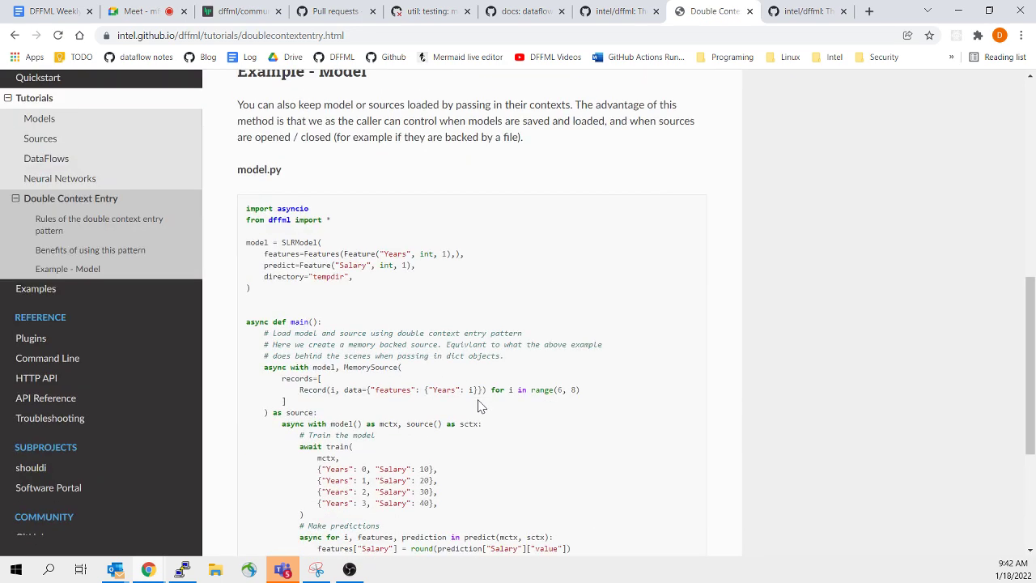
{"action": "scroll", "coordinate": [472, 311], "scroll_direction": "down", "scroll_amount": 1}
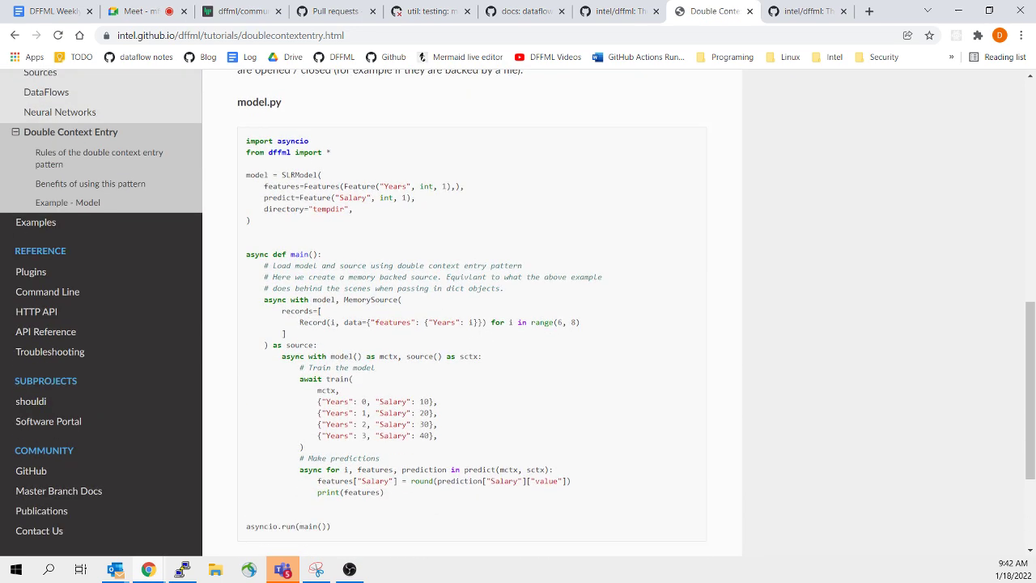
{"action": "double_click", "coordinate": [299, 175]}
{"action": "left_click_drag", "start_coordinate": [354, 212], "coordinate": [229, 191]}
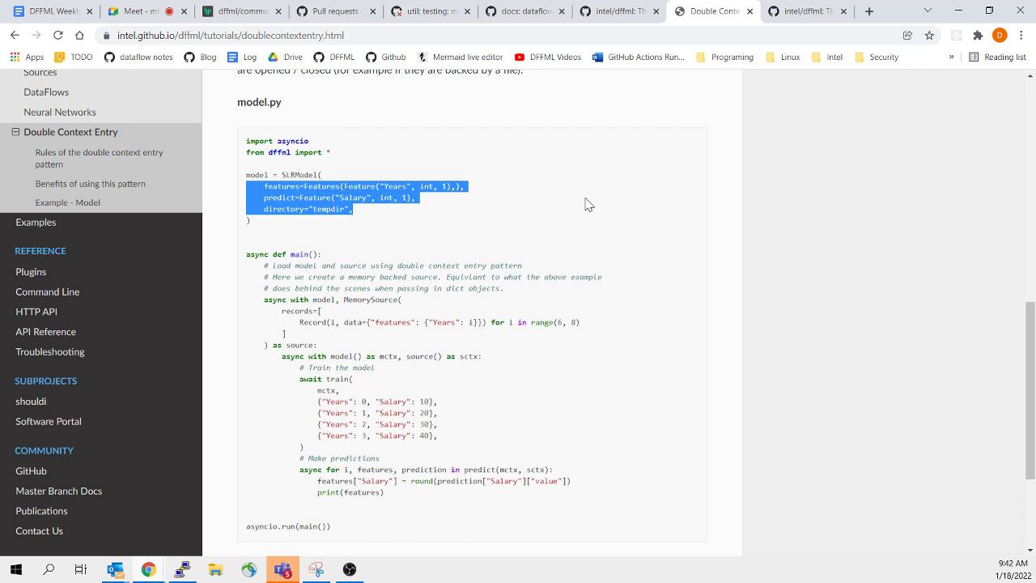
{"action": "left_click", "coordinate": [485, 241]}
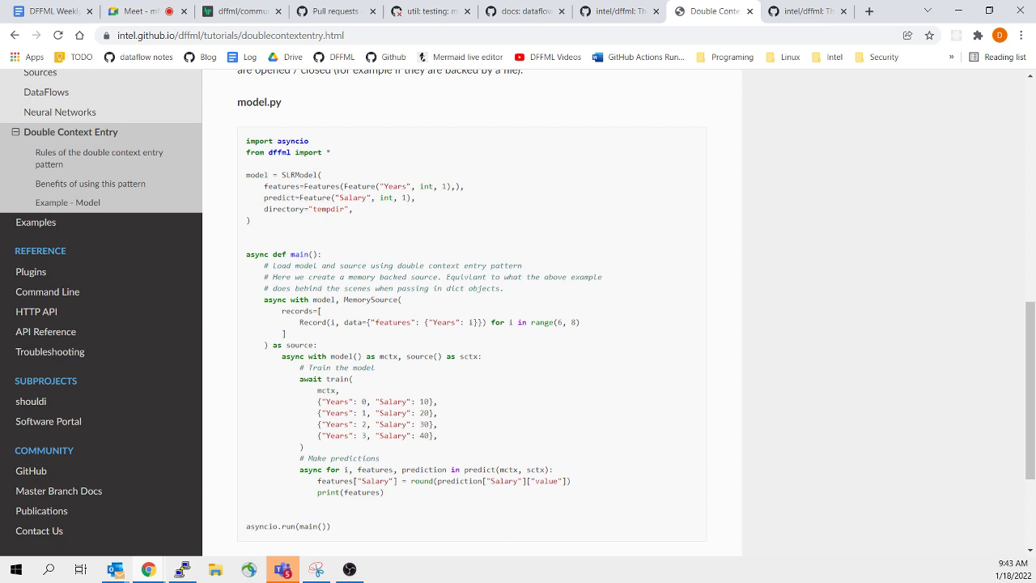
- Highlight the model = SLRModel(...) block, then scroll back up the tutorial
{"action": "left_click_drag", "start_coordinate": [246, 175], "coordinate": [381, 167]}
{"action": "left_click", "coordinate": [381, 167]}
{"action": "scroll", "coordinate": [363, 331], "scroll_direction": "up", "scroll_amount": 4}
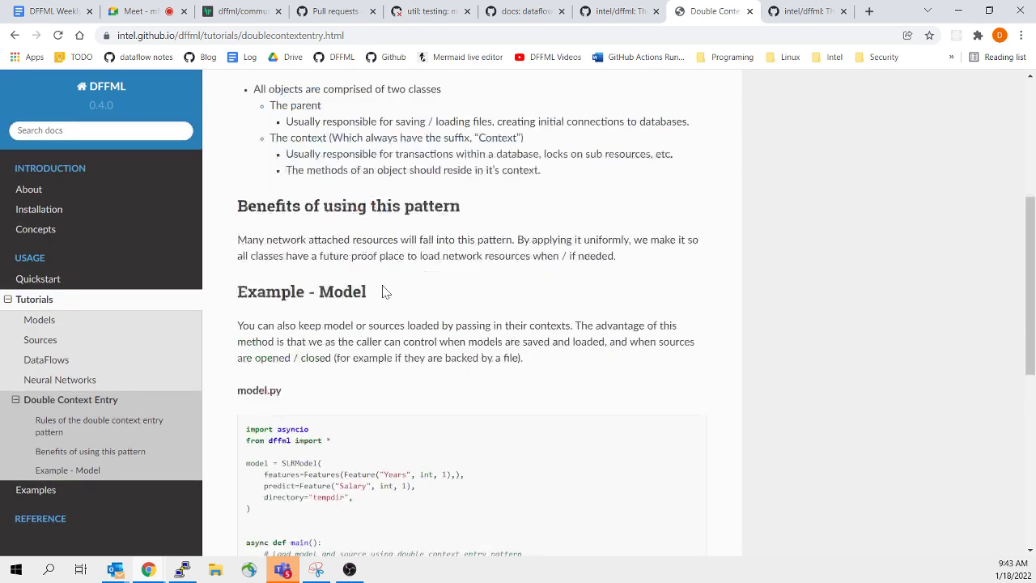
{"action": "scroll", "coordinate": [384, 292], "scroll_direction": "up", "scroll_amount": 3}
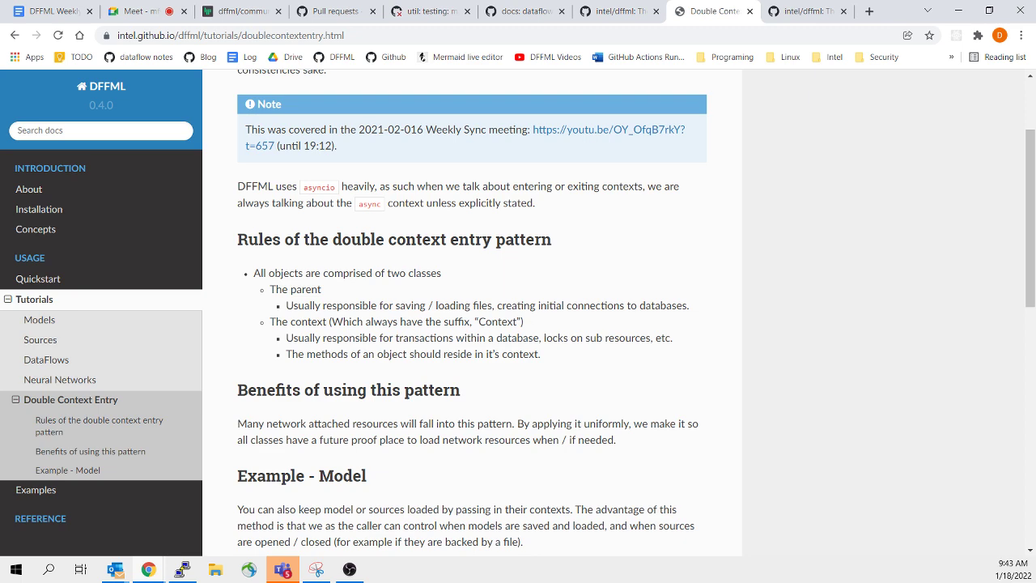
- Open Quickstart in a background tab, then return to the DFFML docs home page
{"action": "middle_click", "coordinate": [38, 278]}
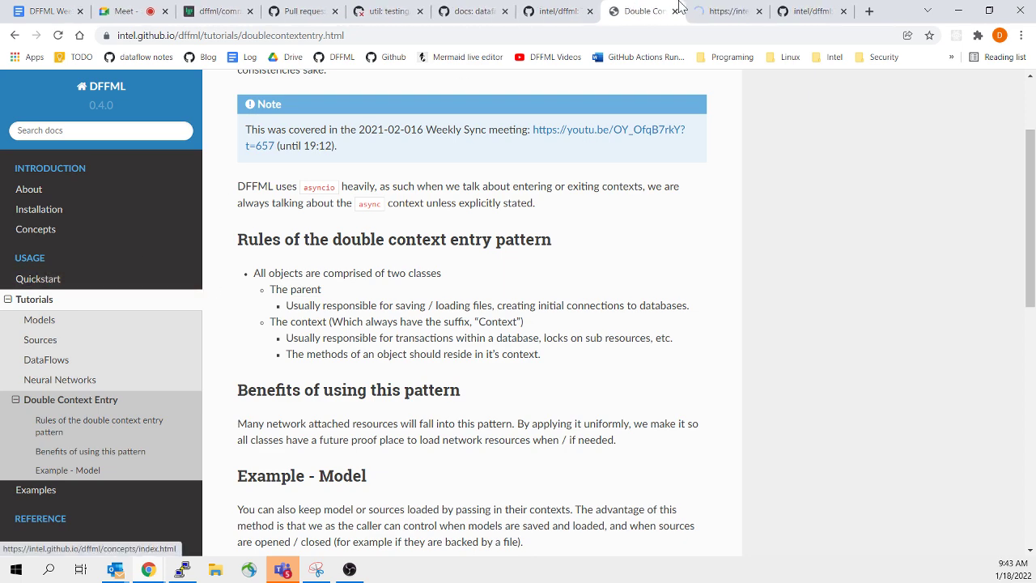
{"action": "left_click", "coordinate": [729, 10]}
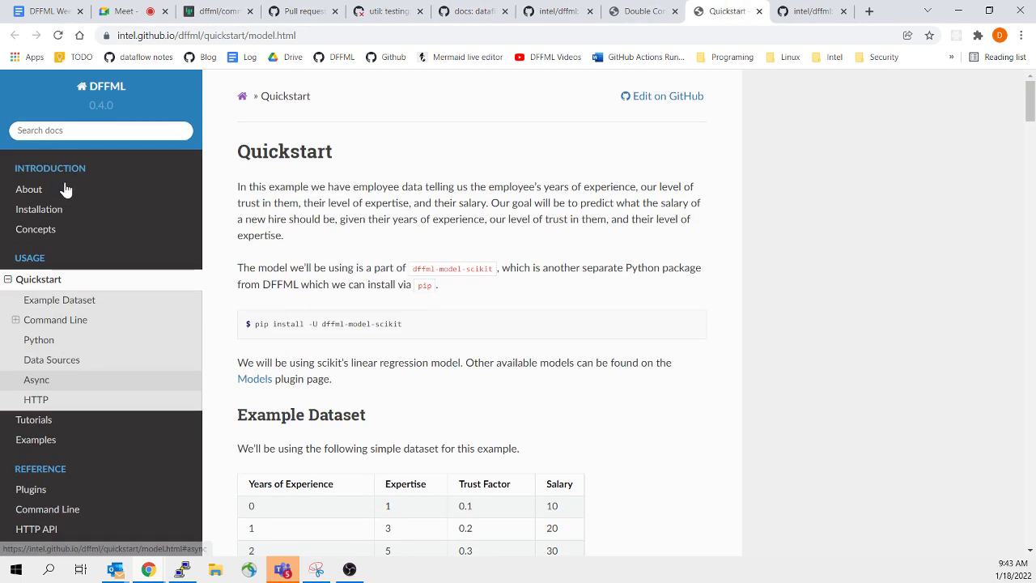
{"action": "left_click", "coordinate": [102, 87]}
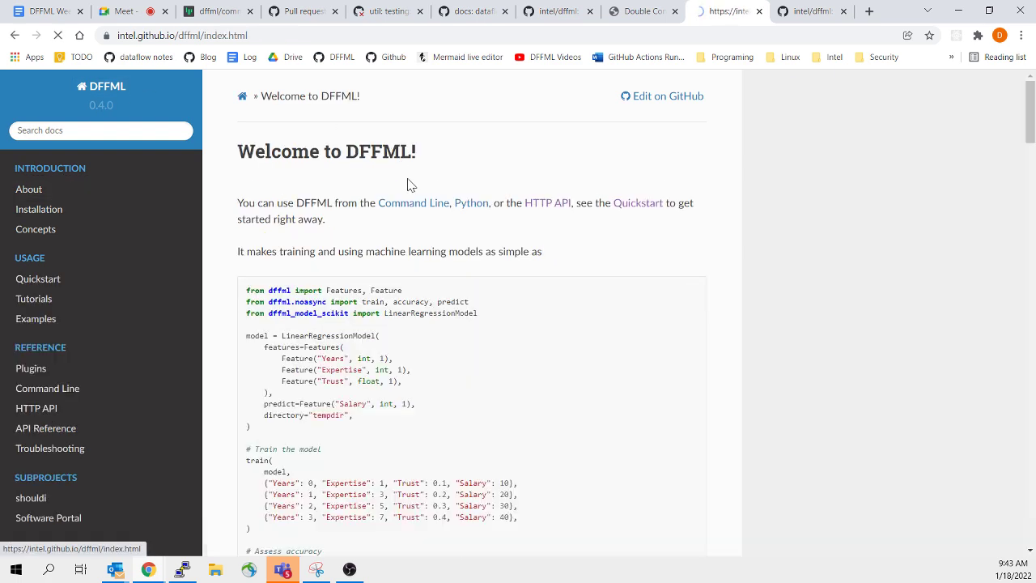
- Highlight the home page example's train call and Assess accuracy block
{"action": "scroll", "coordinate": [443, 304], "scroll_direction": "down", "scroll_amount": 3}
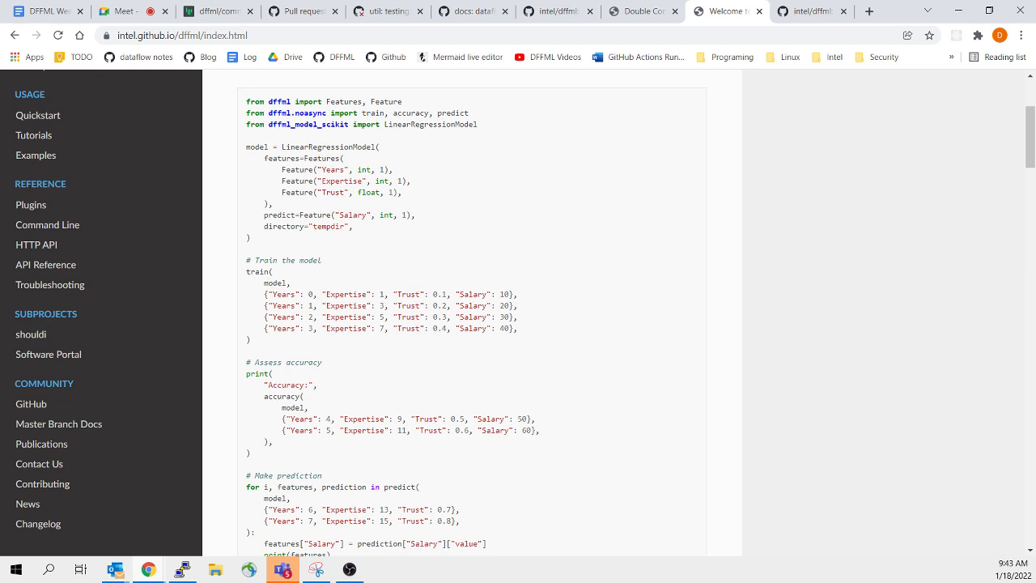
{"action": "left_click_drag", "start_coordinate": [247, 271], "coordinate": [342, 359]}
{"action": "left_click", "coordinate": [340, 358]}
{"action": "scroll", "coordinate": [340, 357], "scroll_direction": "down", "scroll_amount": 3}
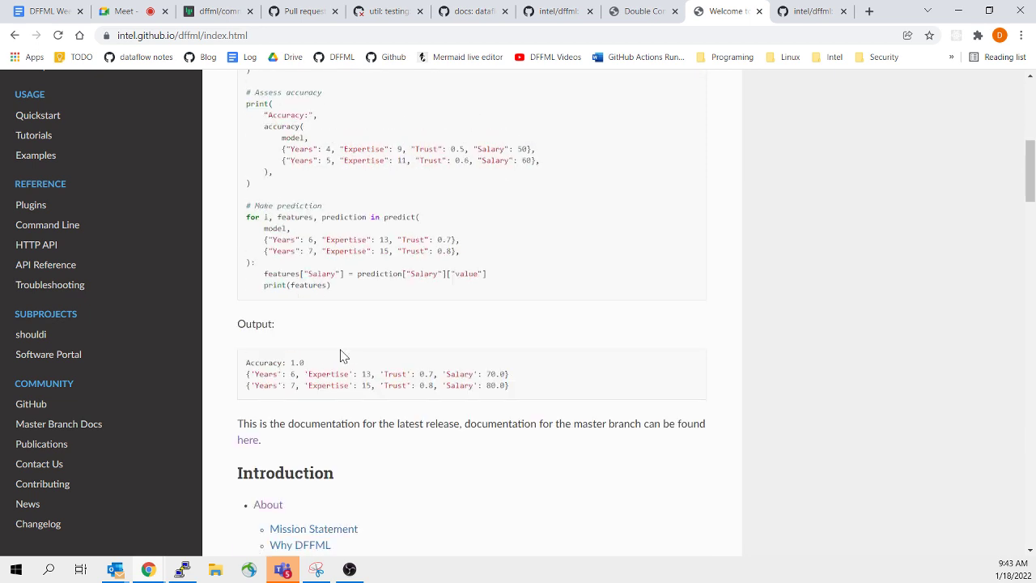
{"action": "scroll", "coordinate": [340, 356], "scroll_direction": "up", "scroll_amount": 3}
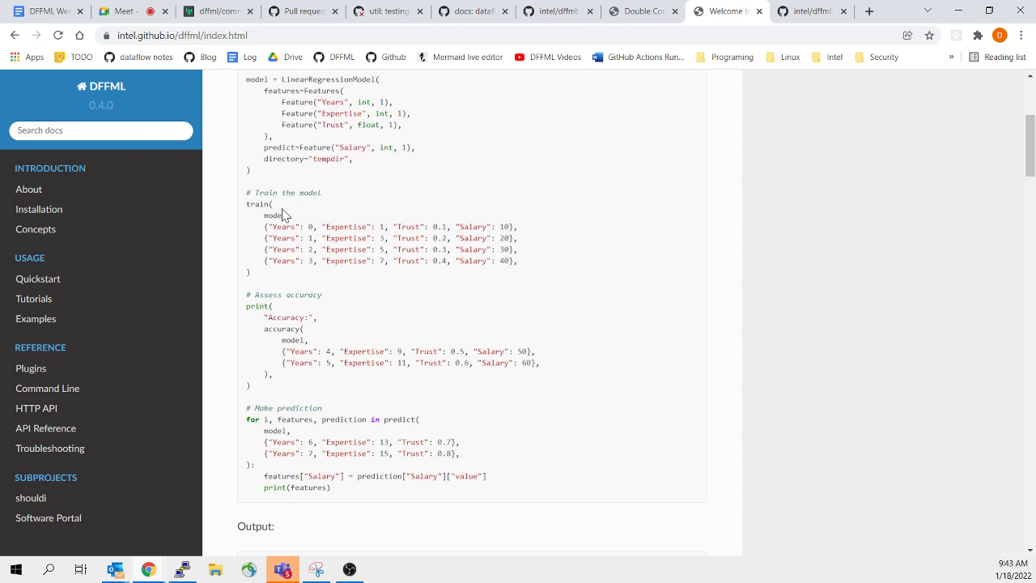
{"action": "left_click_drag", "start_coordinate": [246, 203], "coordinate": [430, 275]}
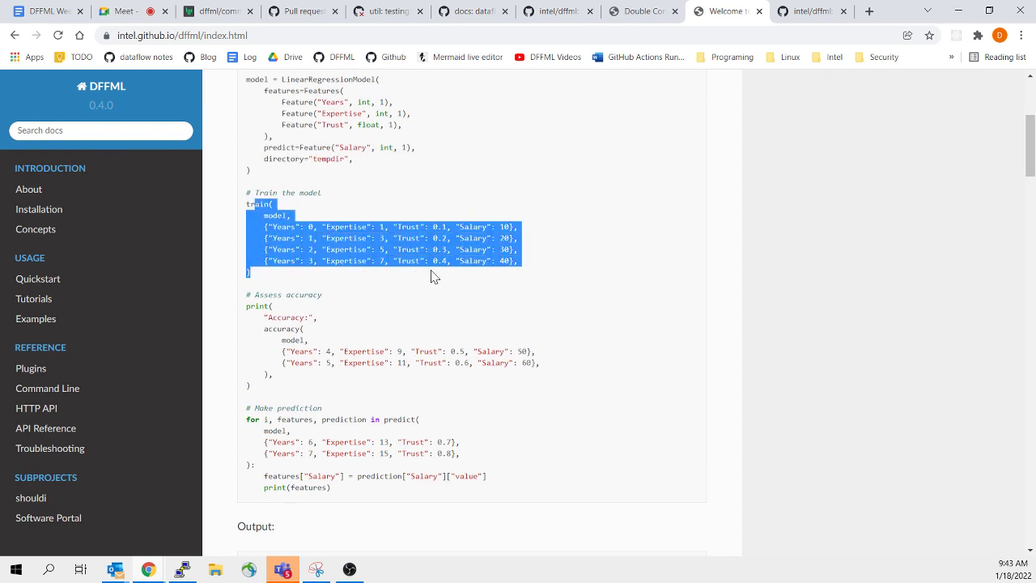
{"action": "left_click", "coordinate": [430, 276]}
{"action": "left_click_drag", "start_coordinate": [250, 295], "coordinate": [322, 394]}
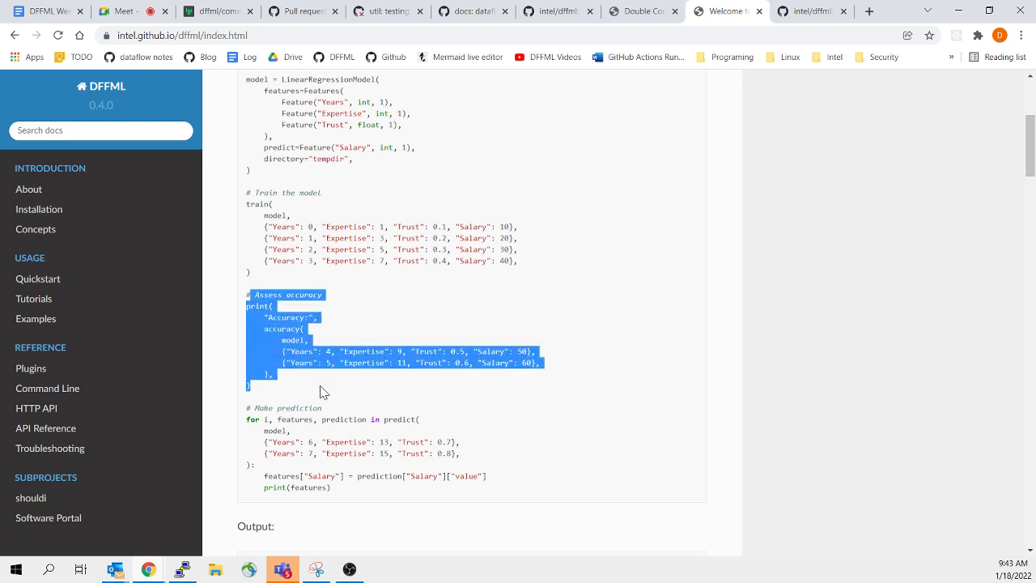
{"action": "left_click", "coordinate": [322, 394]}
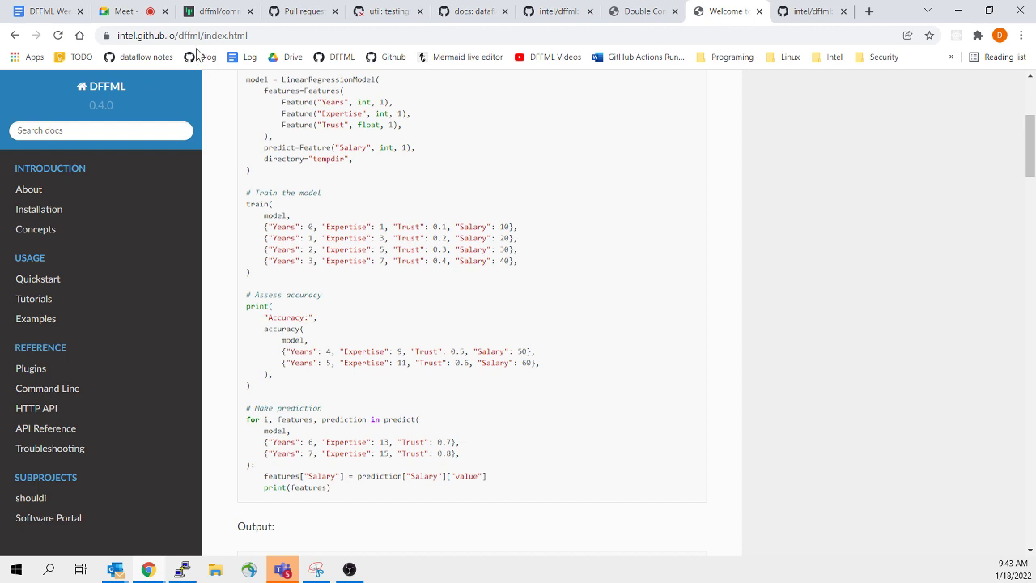
- Load the master-branch docs by inserting master/ before index.html, and highlight predict in the example
{"action": "left_click", "coordinate": [220, 35]}
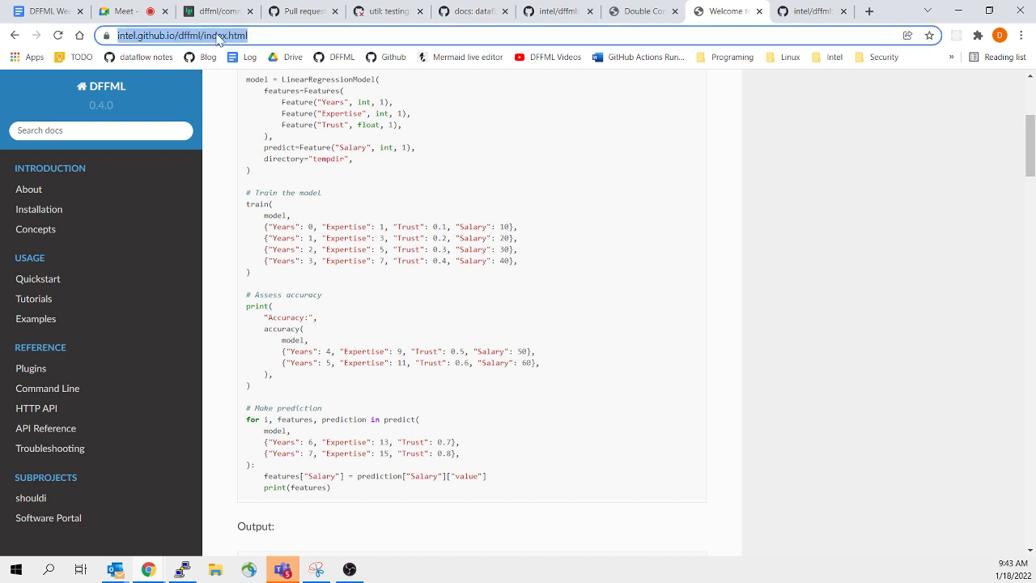
{"action": "left_click", "coordinate": [235, 35]}
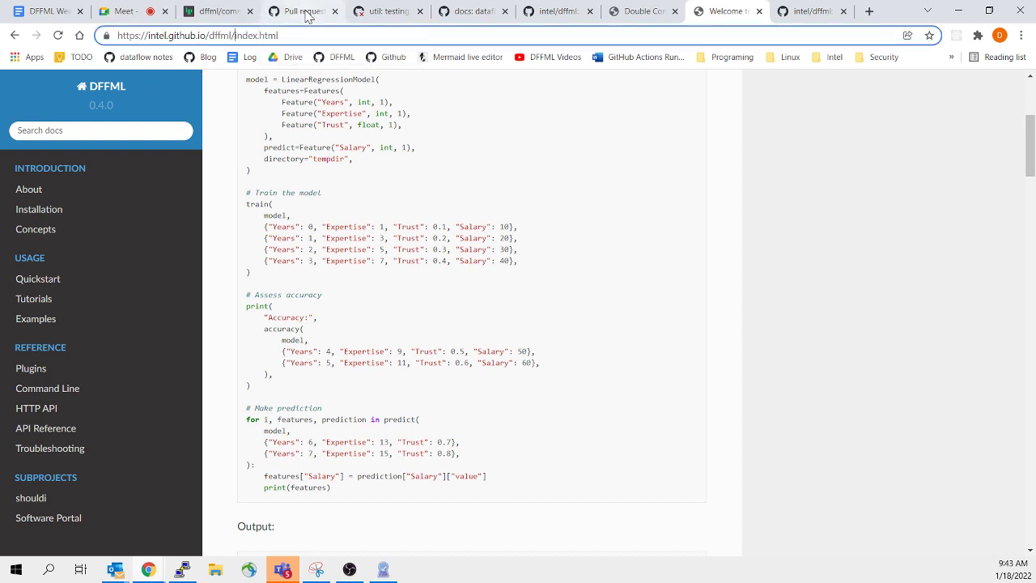
{"action": "type", "text": "master/"}
{"action": "key", "text": "Return"}
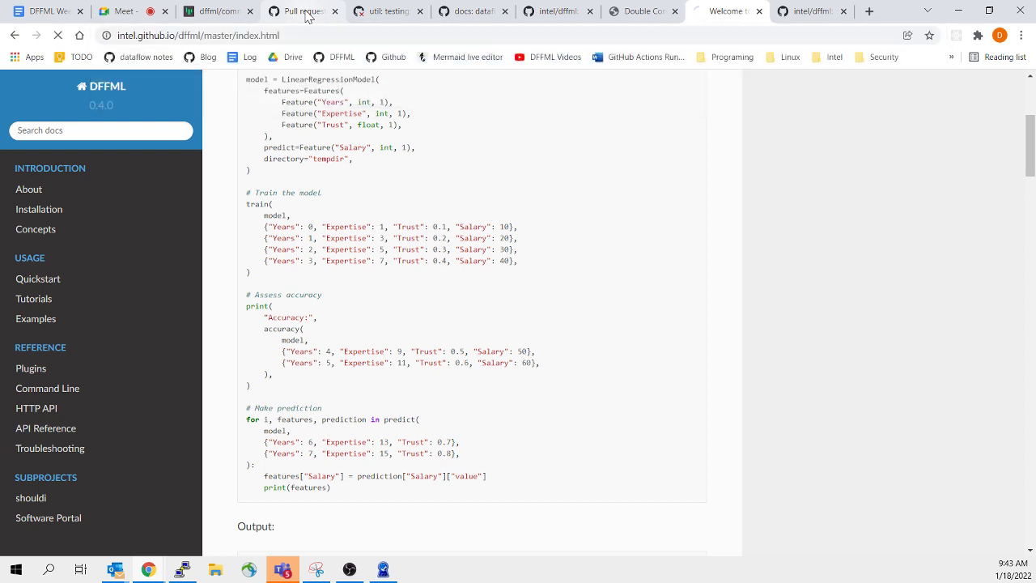
{"action": "scroll", "coordinate": [250, 227], "scroll_direction": "down", "scroll_amount": 4}
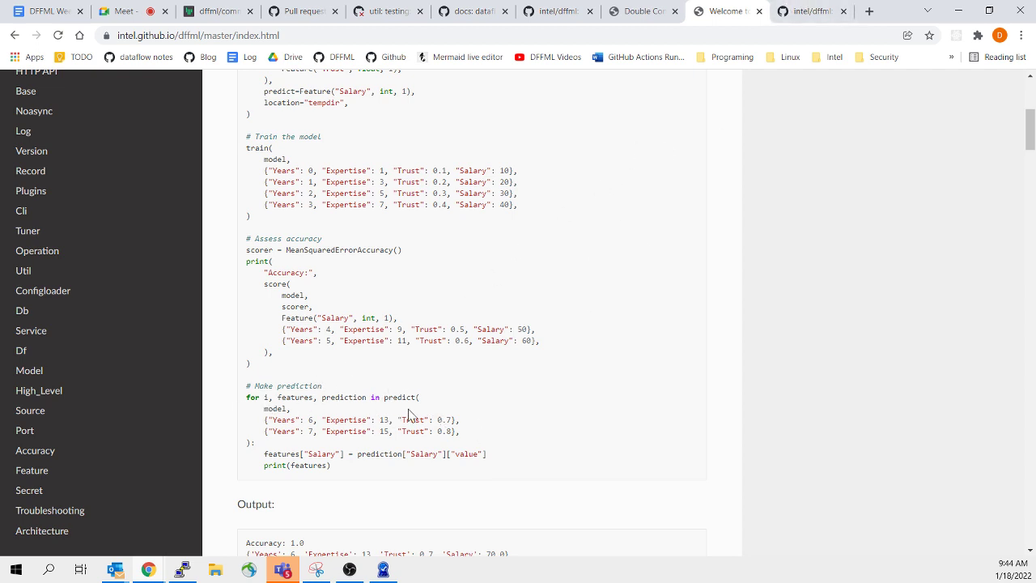
{"action": "double_click", "coordinate": [399, 398]}
{"action": "scroll", "coordinate": [316, 139], "scroll_direction": "up", "scroll_amount": 1}
- Return to the Double Context Entry tutorial and highlight the MemorySource context lines and model variable
{"action": "left_click", "coordinate": [789, 9]}
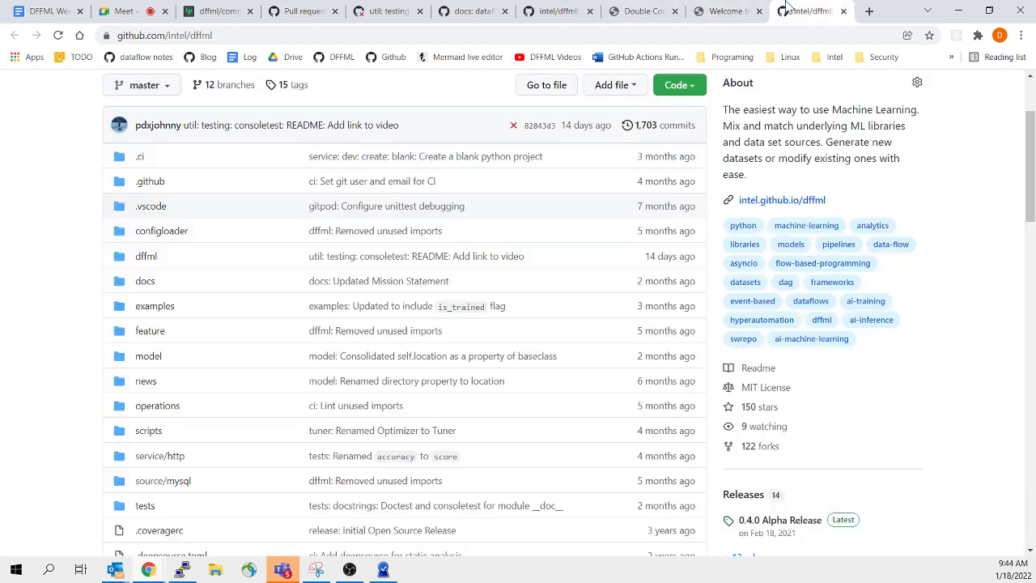
{"action": "left_click", "coordinate": [648, 10]}
{"action": "scroll", "coordinate": [410, 191], "scroll_direction": "down", "scroll_amount": 8}
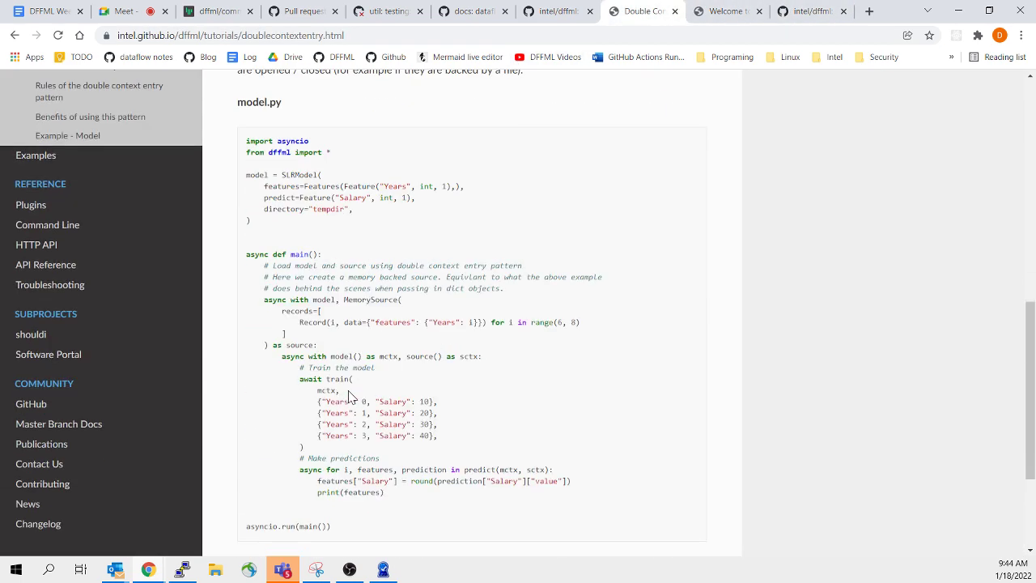
{"action": "scroll", "coordinate": [350, 397], "scroll_direction": "down", "scroll_amount": 3}
{"action": "scroll", "coordinate": [350, 396], "scroll_direction": "up", "scroll_amount": 3}
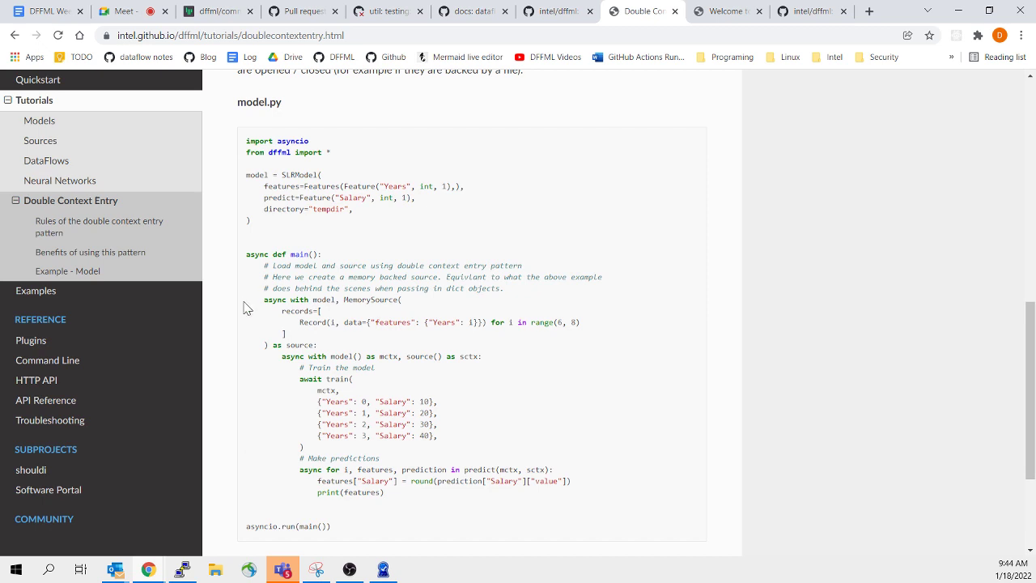
{"action": "left_click_drag", "start_coordinate": [247, 305], "coordinate": [338, 320]}
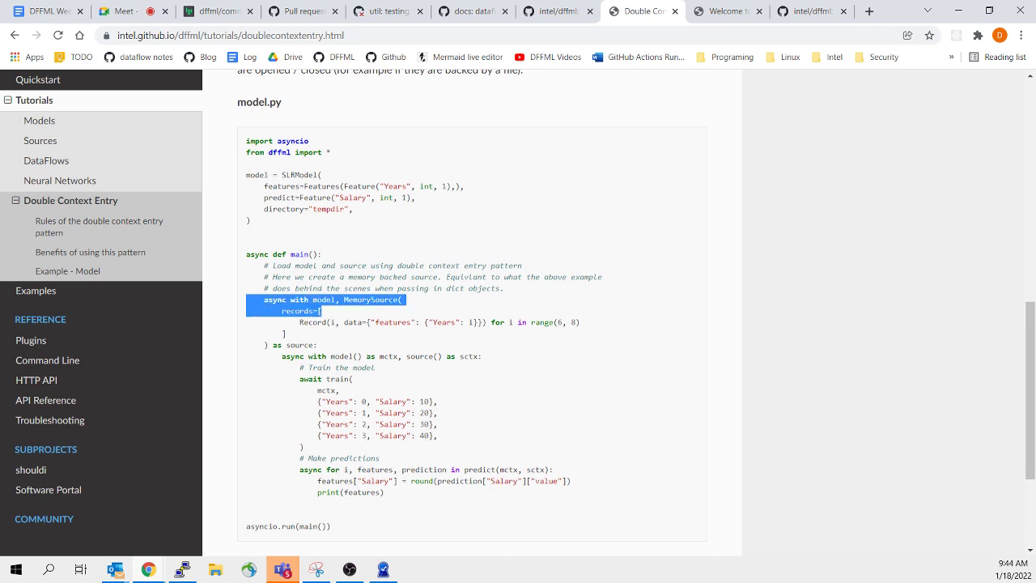
{"action": "double_click", "coordinate": [257, 175]}
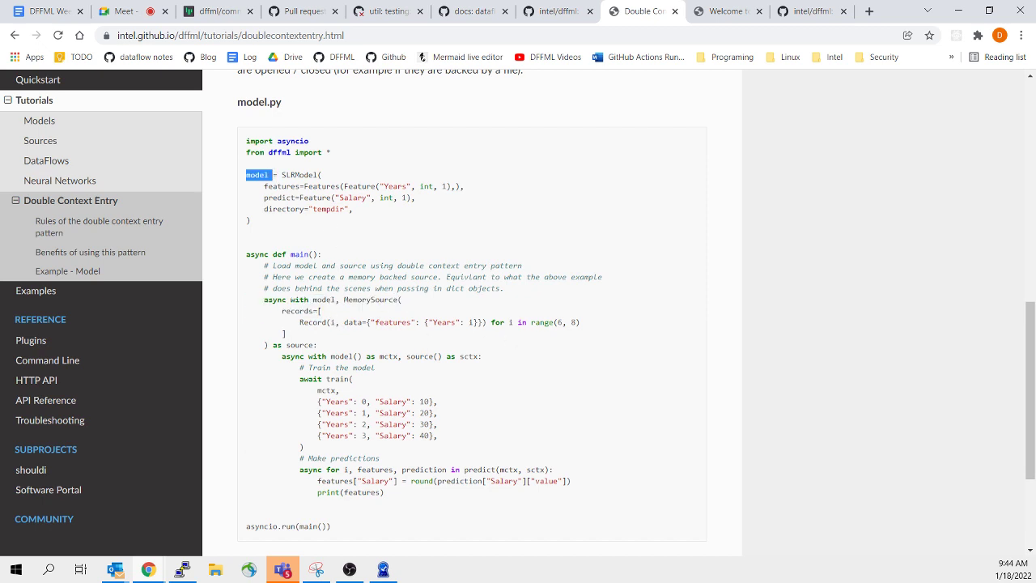
{"action": "left_click", "coordinate": [331, 335]}
- Highlight the MemorySource block, its async with lines and the async with model line
{"action": "left_click_drag", "start_coordinate": [263, 299], "coordinate": [338, 350]}
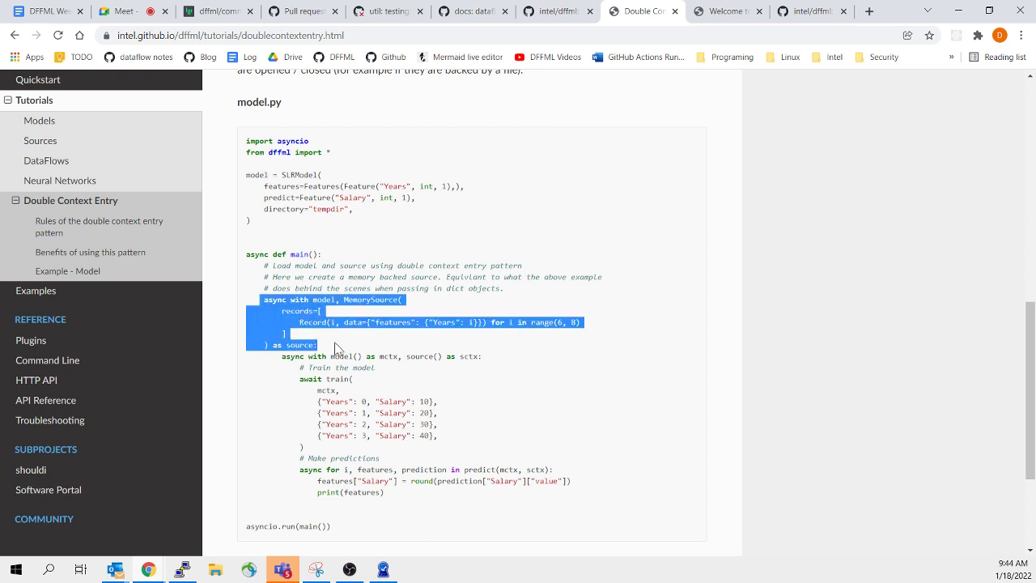
{"action": "left_click", "coordinate": [337, 346]}
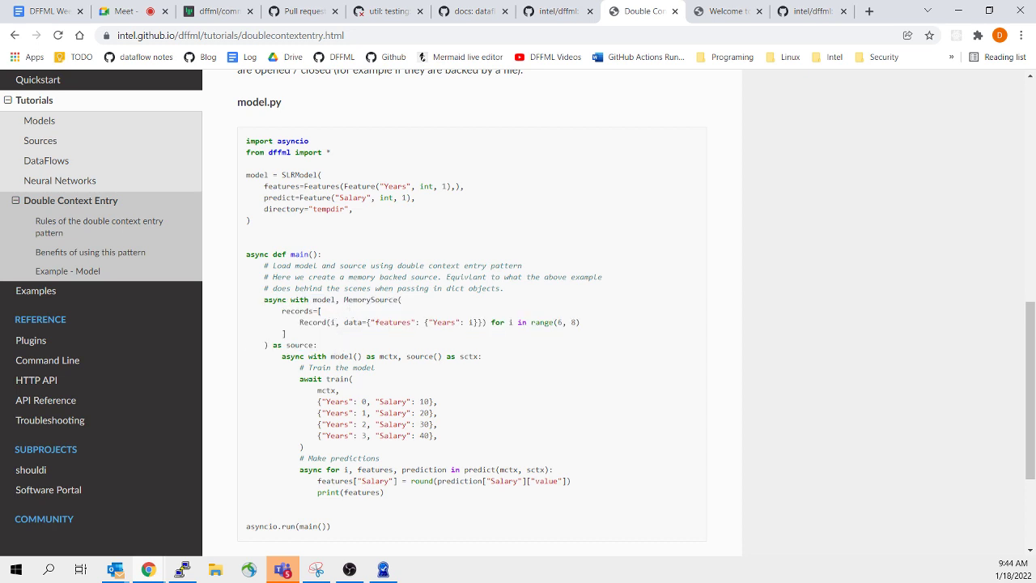
{"action": "double_click", "coordinate": [349, 299]}
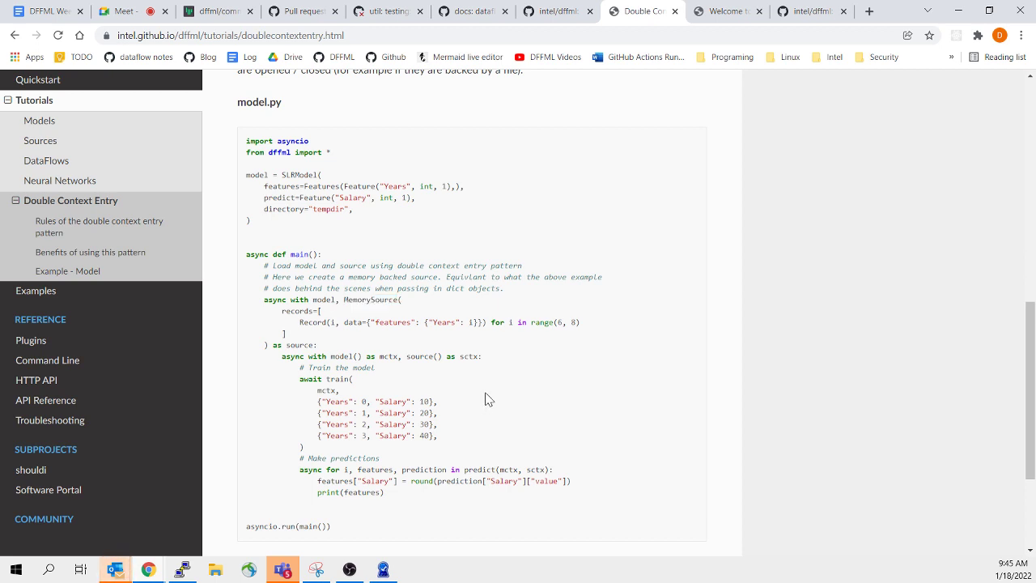
{"action": "left_click_drag", "start_coordinate": [263, 308], "coordinate": [346, 315]}
{"action": "double_click", "coordinate": [323, 299]}
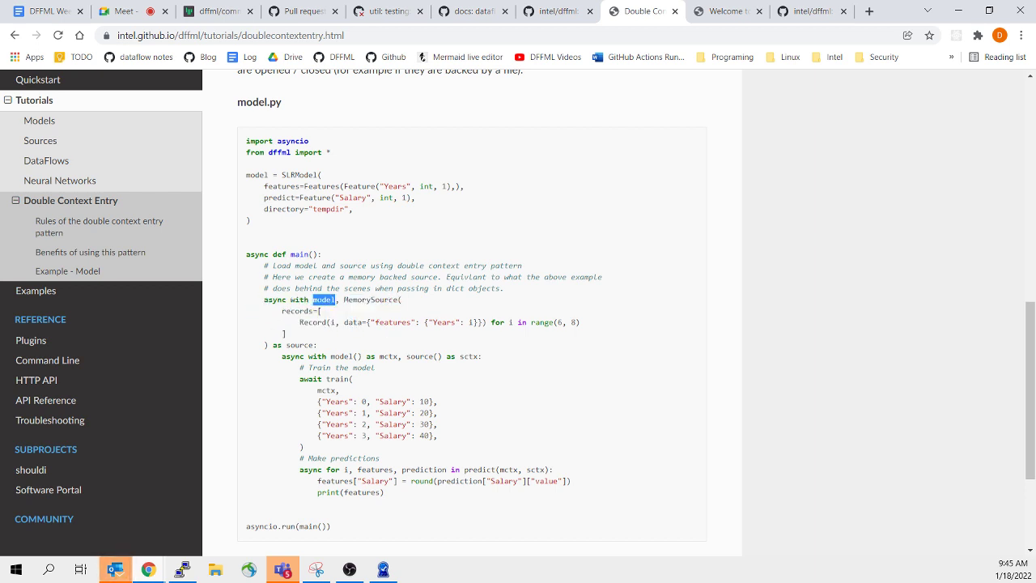
{"action": "triple_click", "coordinate": [323, 300]}
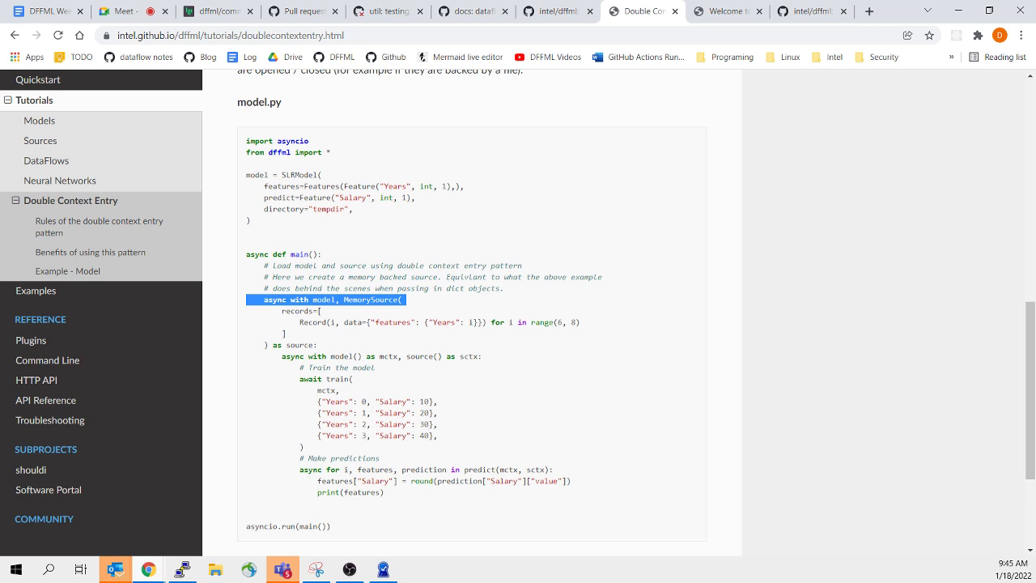
{"action": "left_click", "coordinate": [246, 300]}
{"action": "double_click", "coordinate": [369, 300]}
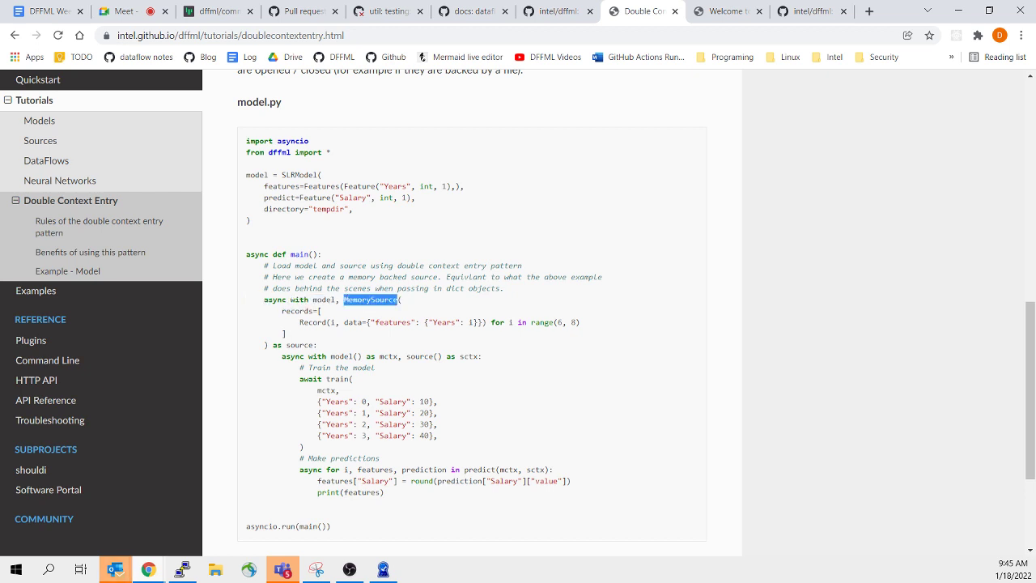
{"action": "left_click", "coordinate": [369, 299]}
- Highlight the code through mctx, the directory="tempdir" argument and the MemorySource block
{"action": "left_click_drag", "start_coordinate": [300, 300], "coordinate": [399, 358]}
{"action": "left_click", "coordinate": [386, 351]}
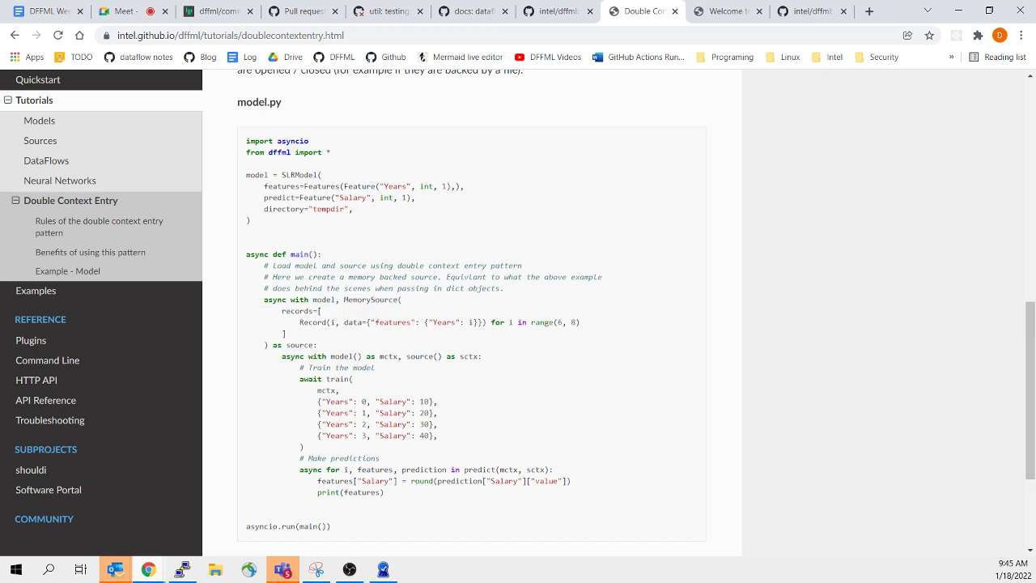
{"action": "double_click", "coordinate": [324, 299]}
{"action": "left_click", "coordinate": [348, 222]}
{"action": "left_click_drag", "start_coordinate": [349, 209], "coordinate": [260, 209]}
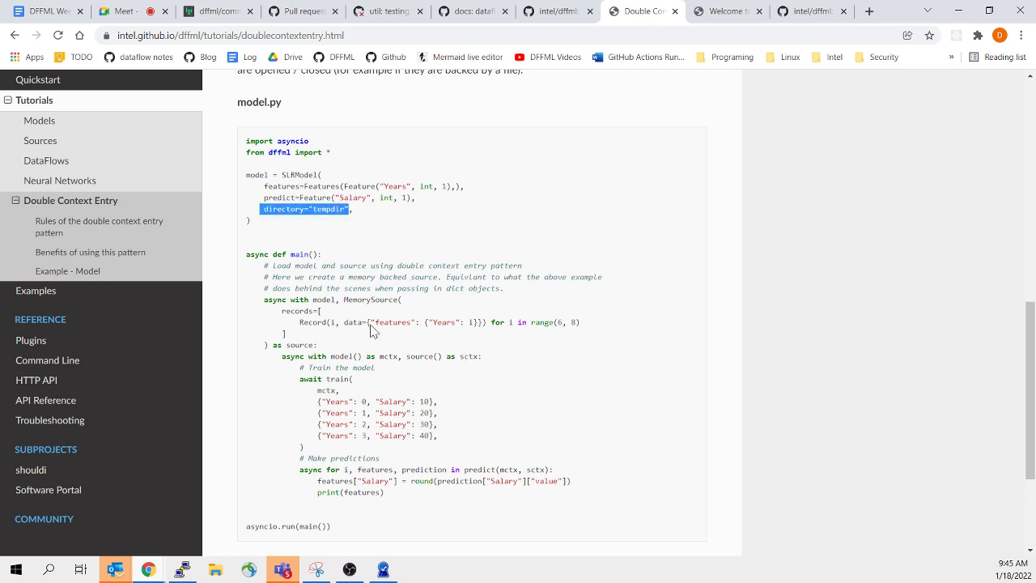
{"action": "left_click_drag", "start_coordinate": [345, 300], "coordinate": [598, 331]}
{"action": "left_click", "coordinate": [356, 343]}
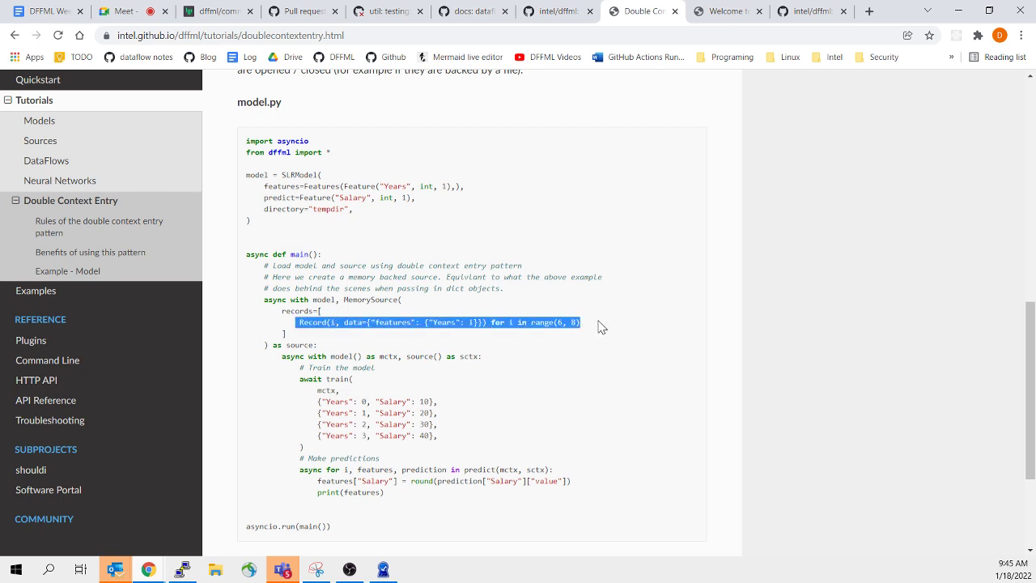
{"action": "left_click", "coordinate": [378, 295]}
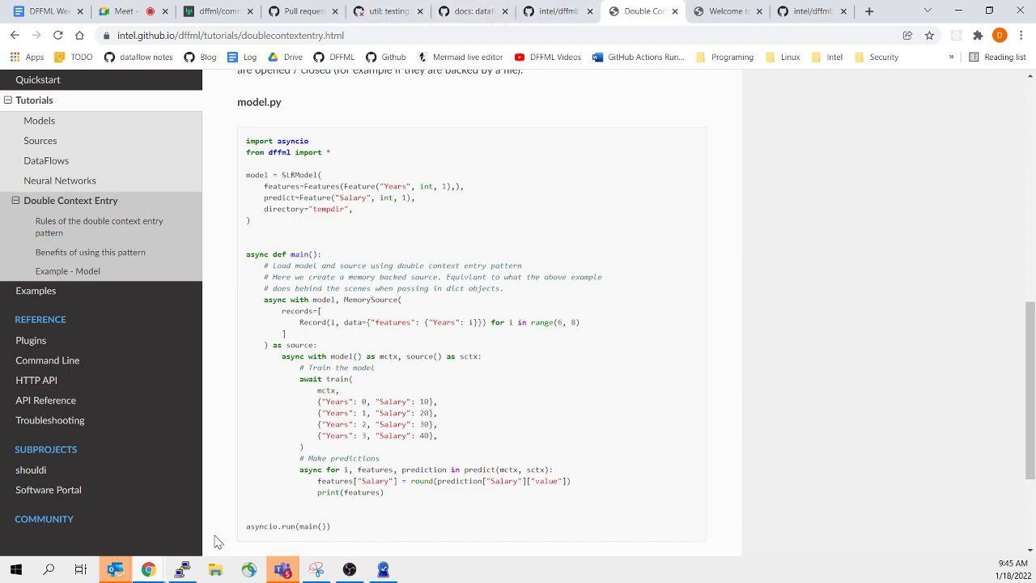
- Open model/xgboost/dffml_model_xgboost/xgbregressor.py in vim using Tab completion
{"action": "left_click", "coordinate": [181, 573]}
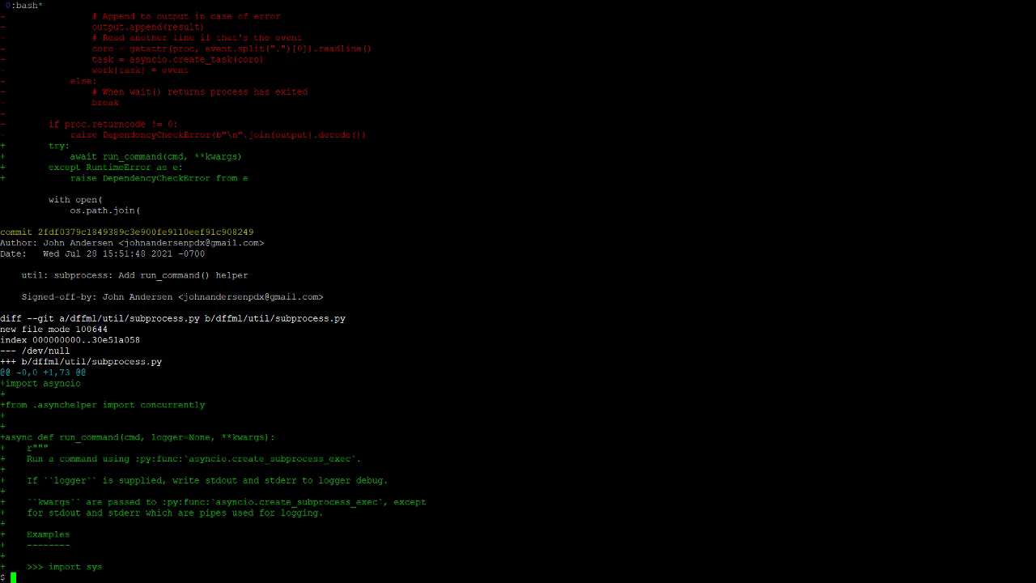
{"action": "type", "text": "vim dffml"}
{"action": "type", "text": "/s"}
{"action": "key", "text": "BackSpace"}
{"action": "type", "text": "mo"}
{"action": "key", "text": "Tab"}
{"action": "type", "text": "mo"}
{"action": "key", "text": "Tab"}
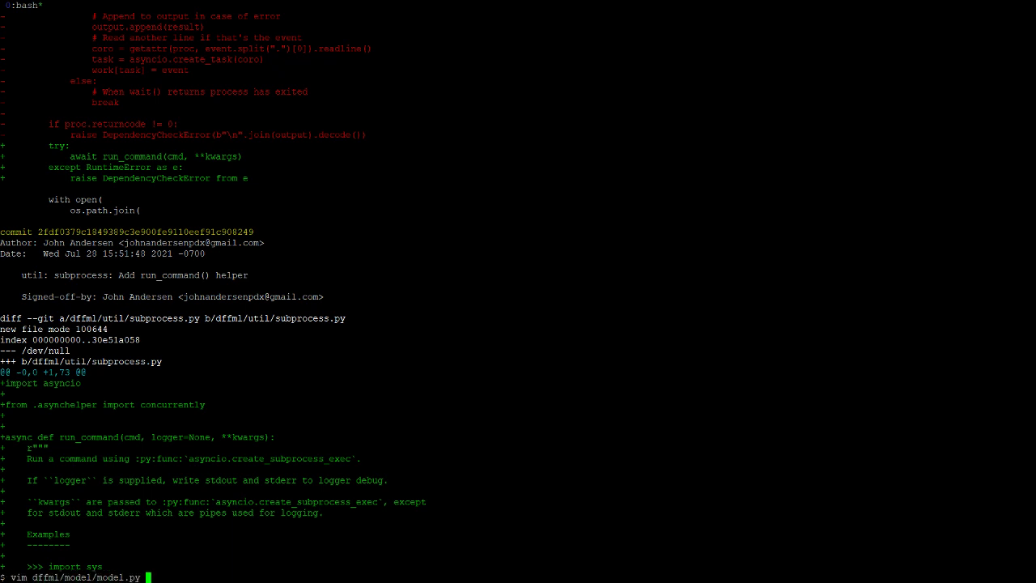
{"action": "key", "text": "BackSpace"}
{"action": "key", "text": "BackSpace"}
{"action": "key", "text": "BackSpace"}
{"action": "key", "text": "BackSpace"}
{"action": "key", "text": "BackSpace"}
{"action": "key", "text": "BackSpace"}
{"action": "key", "text": "BackSpace"}
{"action": "key", "text": "BackSpace"}
{"action": "key", "text": "BackSpace"}
{"action": "key", "text": "BackSpace"}
{"action": "key", "text": "BackSpace"}
{"action": "key", "text": "BackSpace"}
{"action": "key", "text": "BackSpace"}
{"action": "key", "text": "BackSpace"}
{"action": "key", "text": "BackSpace"}
{"action": "key", "text": "BackSpace"}
{"action": "key", "text": "BackSpace"}
{"action": "key", "text": "BackSpace"}
{"action": "key", "text": "BackSpace"}
{"action": "key", "text": "BackSpace"}
{"action": "key", "text": "BackSpace"}
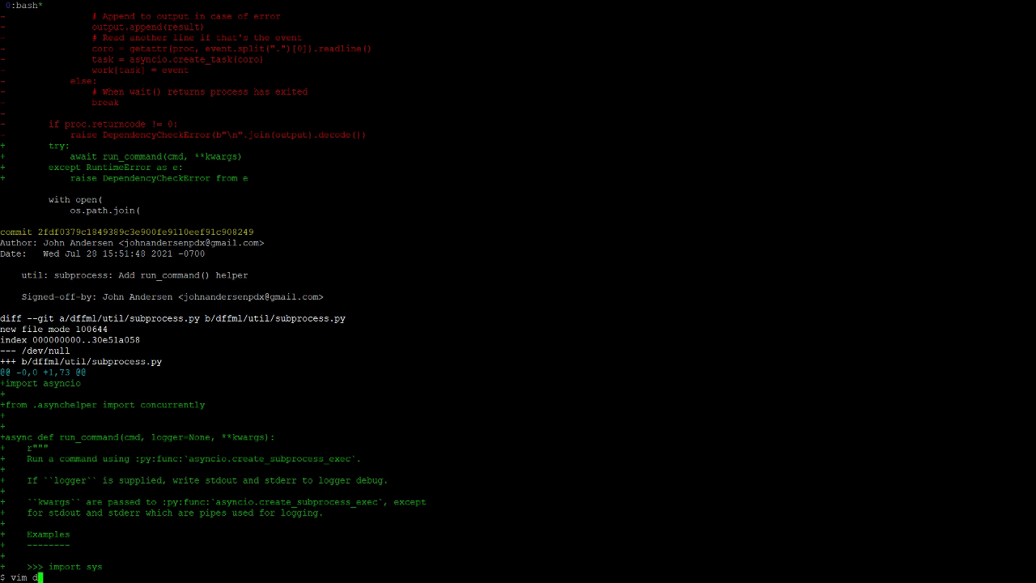
{"action": "type", "text": "model/x"}
{"action": "key", "text": "Tab"}
{"action": "type", "text": "d"}
{"action": "key", "text": "Tab"}
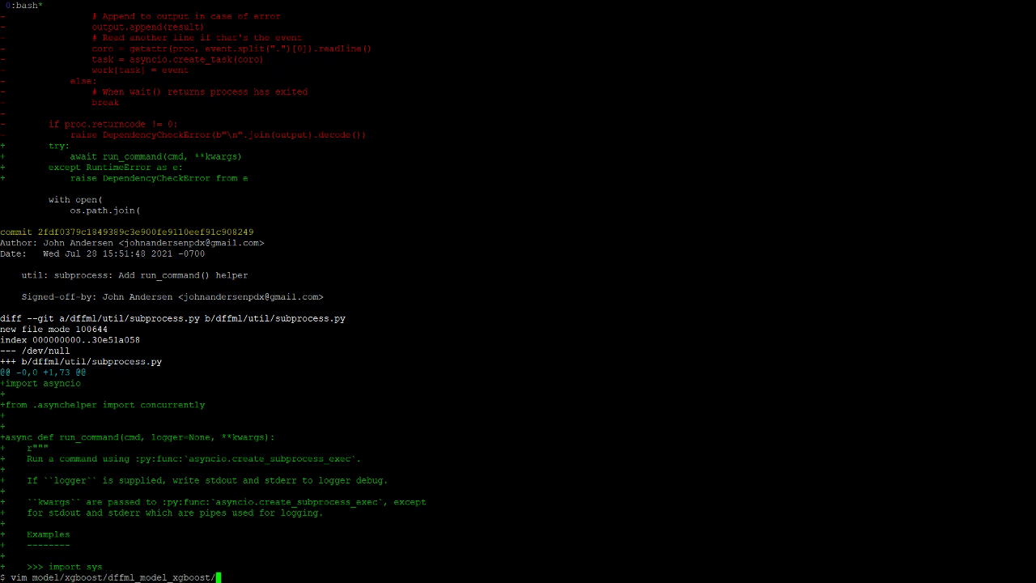
{"action": "type", "text": "xgbr"}
{"action": "key", "text": "Tab"}
{"action": "key", "text": "Return"}
- Jump to the end of xgbregressor.py and page up to its context-entry and training code
{"action": "key", "text": "shift+g"}
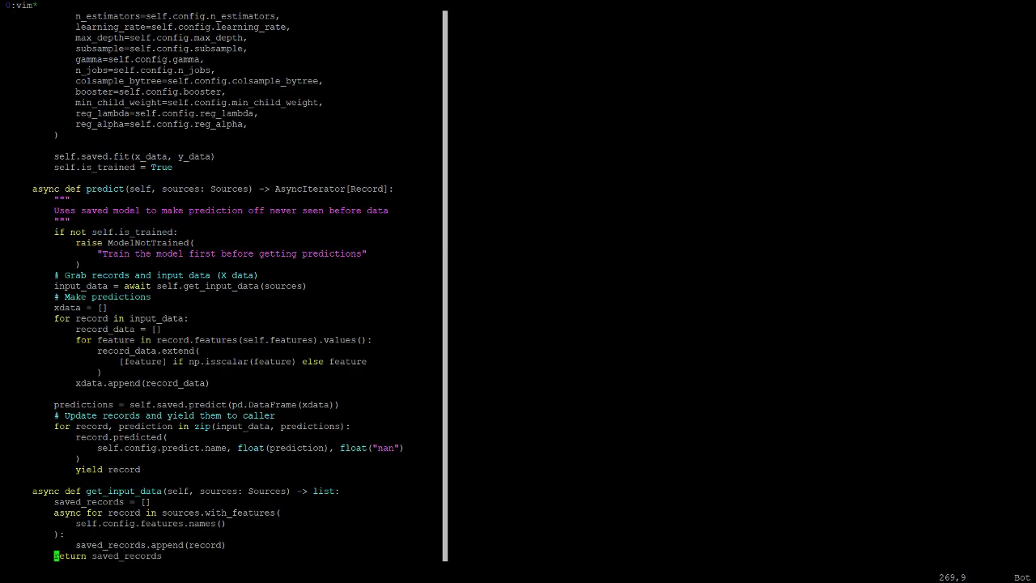
{"action": "key", "text": "ctrl+b"}
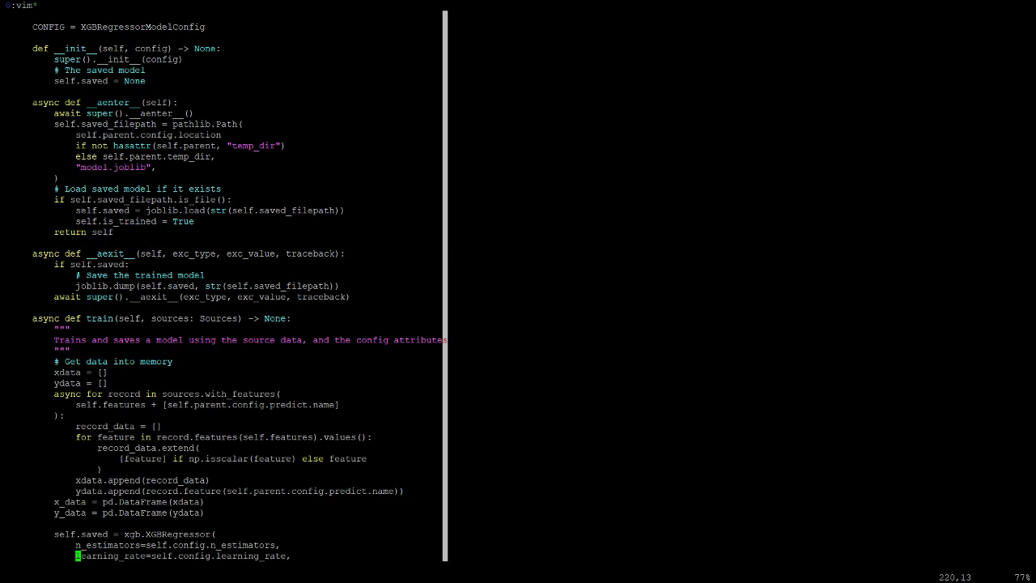
{"action": "key", "text": "alt+Tab"}
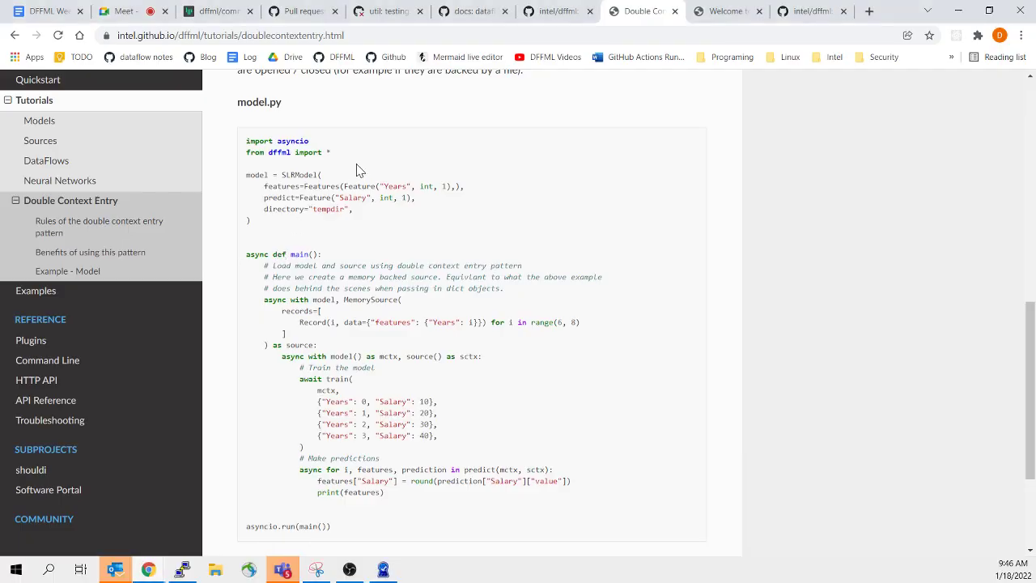
{"action": "key", "text": "alt+Tab"}
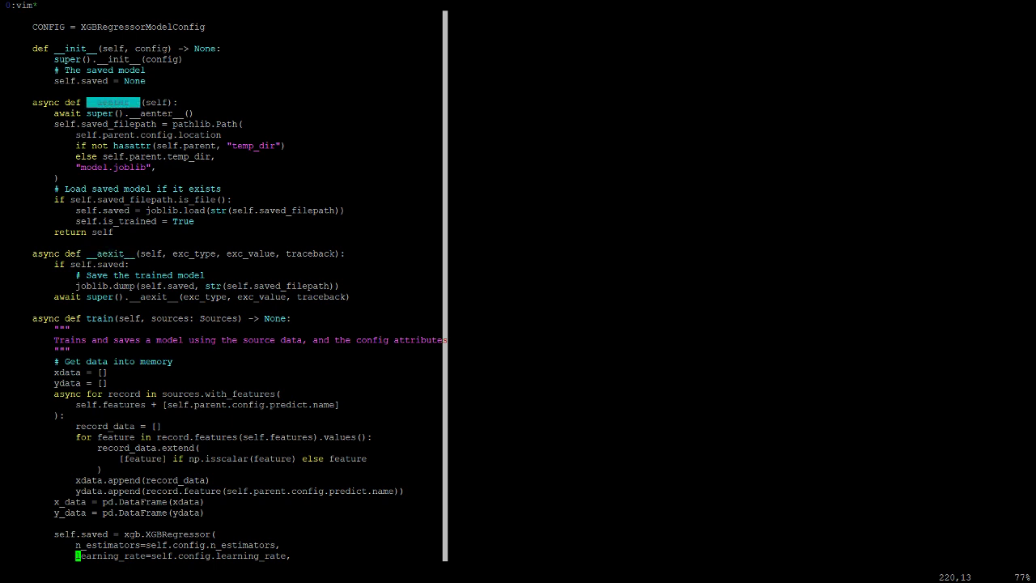
- In the tutorial, highlight the async with model lines, the records list and the mctx line
{"action": "key", "text": "alt+Tab"}
{"action": "left_click_drag", "start_coordinate": [256, 300], "coordinate": [416, 342]}
{"action": "left_click", "coordinate": [413, 343]}
{"action": "left_click_drag", "start_coordinate": [326, 336], "coordinate": [318, 312]}
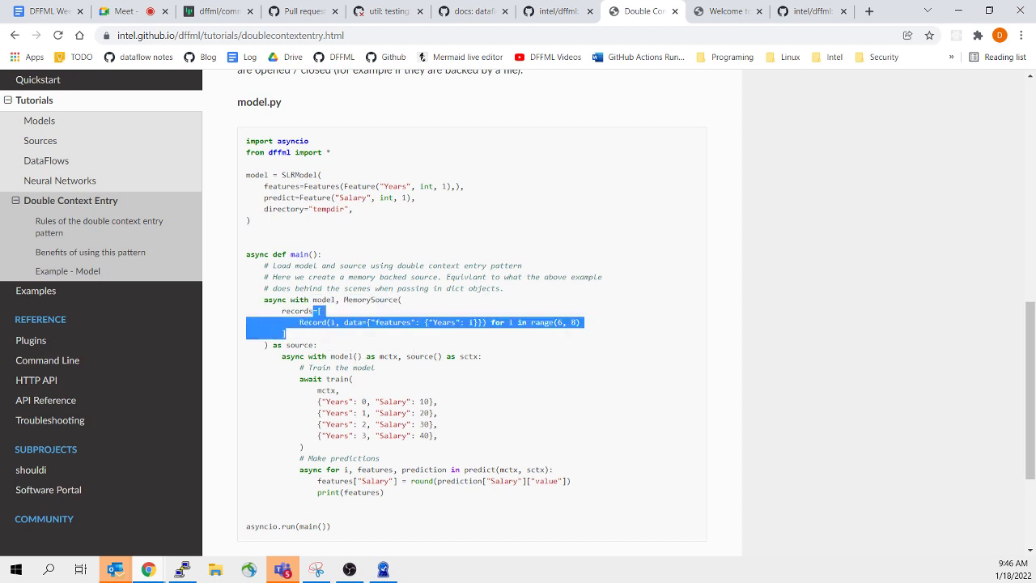
{"action": "left_click", "coordinate": [319, 311]}
{"action": "left_click_drag", "start_coordinate": [264, 356], "coordinate": [523, 362]}
{"action": "left_click", "coordinate": [523, 363]}
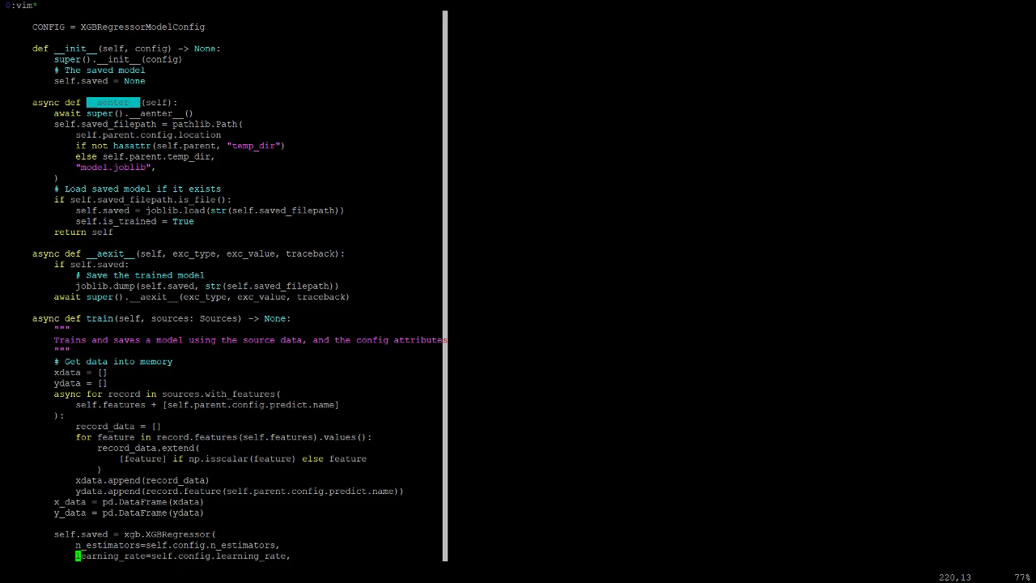
- Switch from the Vim XGBoost code to the browser's Double Context Entry model.py example
{"action": "key", "text": "alt+Tab"}
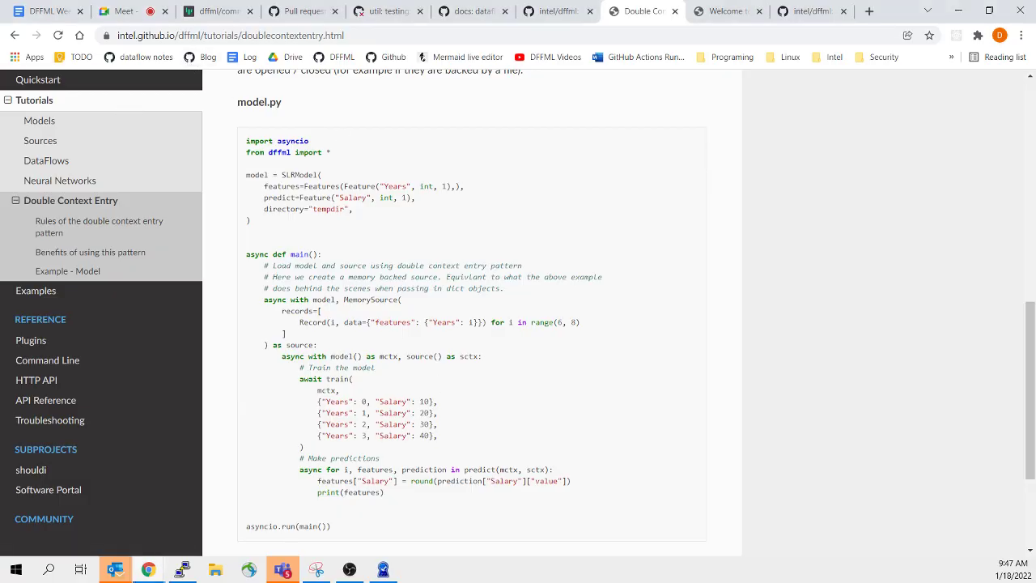
- Highlight the memory source context block, the model() call and mctx in model.py
{"action": "left_click_drag", "start_coordinate": [264, 299], "coordinate": [409, 348]}
{"action": "left_click", "coordinate": [409, 348]}
{"action": "left_click_drag", "start_coordinate": [361, 356], "coordinate": [330, 356]}
{"action": "left_click", "coordinate": [330, 356]}
{"action": "left_click", "coordinate": [330, 356]}
{"action": "double_click", "coordinate": [388, 357]}
{"action": "left_click", "coordinate": [415, 351]}
- Highlight the async with MemorySource block through print(features), then go to the Welcome to DFFML page
{"action": "left_click_drag", "start_coordinate": [317, 300], "coordinate": [403, 343]}
{"action": "left_click", "coordinate": [402, 343]}
{"action": "left_click_drag", "start_coordinate": [245, 301], "coordinate": [208, 312]}
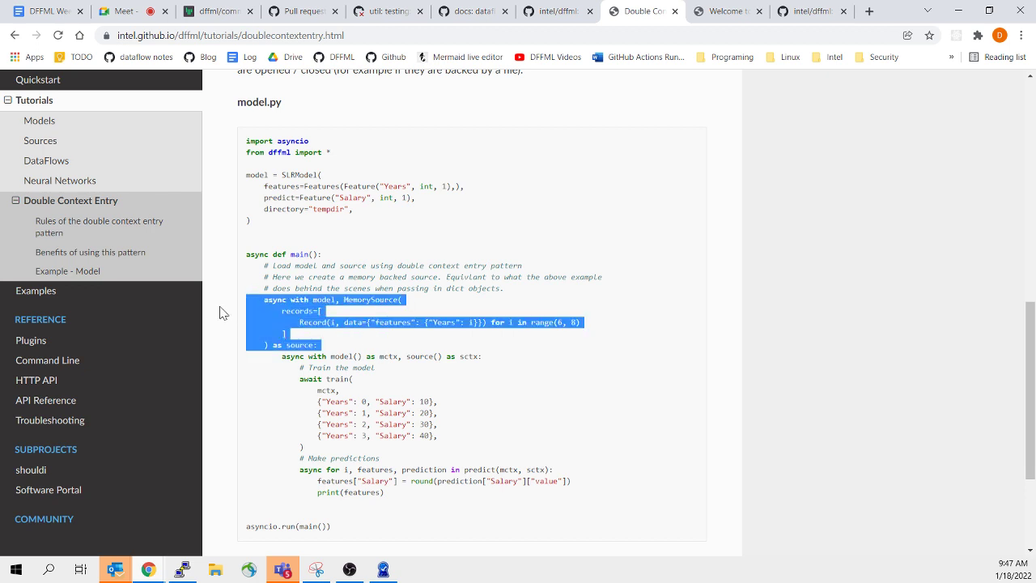
{"action": "left_click_drag", "start_coordinate": [282, 356], "coordinate": [604, 493]}
{"action": "left_click", "coordinate": [603, 494]}
{"action": "left_click_drag", "start_coordinate": [527, 504], "coordinate": [550, 416]}
{"action": "left_click", "coordinate": [548, 421]}
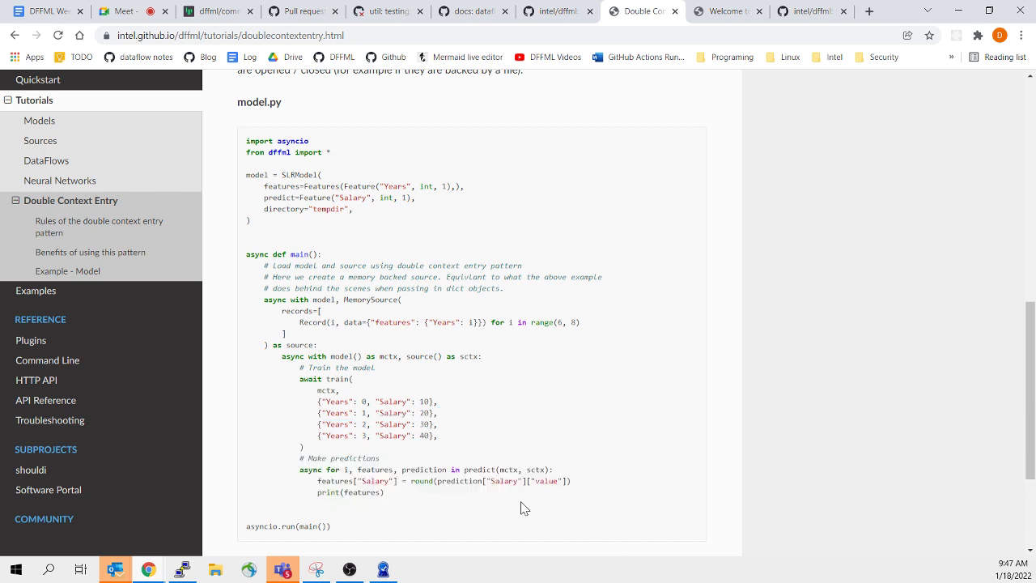
{"action": "left_click", "coordinate": [708, 13]}
- Scroll to and highlight the Make prediction code on the Welcome to DFFML page
{"action": "scroll", "coordinate": [363, 386], "scroll_direction": "down", "scroll_amount": 2}
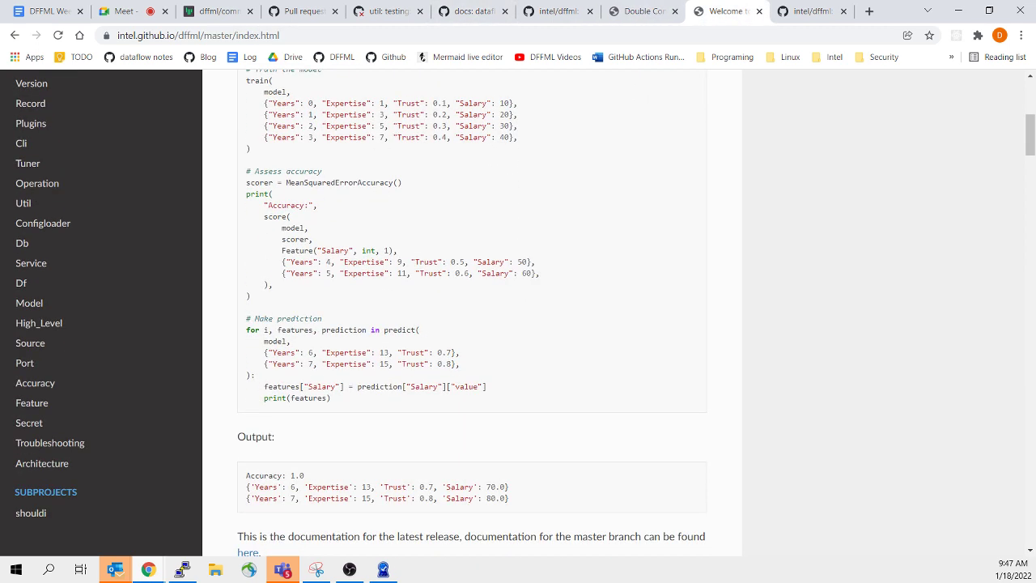
{"action": "left_click_drag", "start_coordinate": [254, 310], "coordinate": [332, 387]}
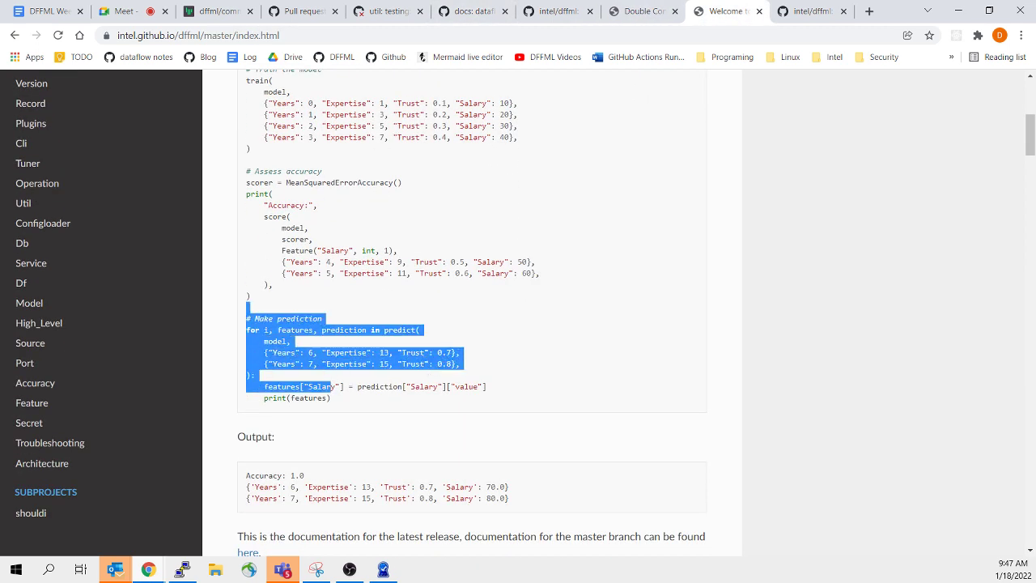
{"action": "left_click", "coordinate": [333, 381]}
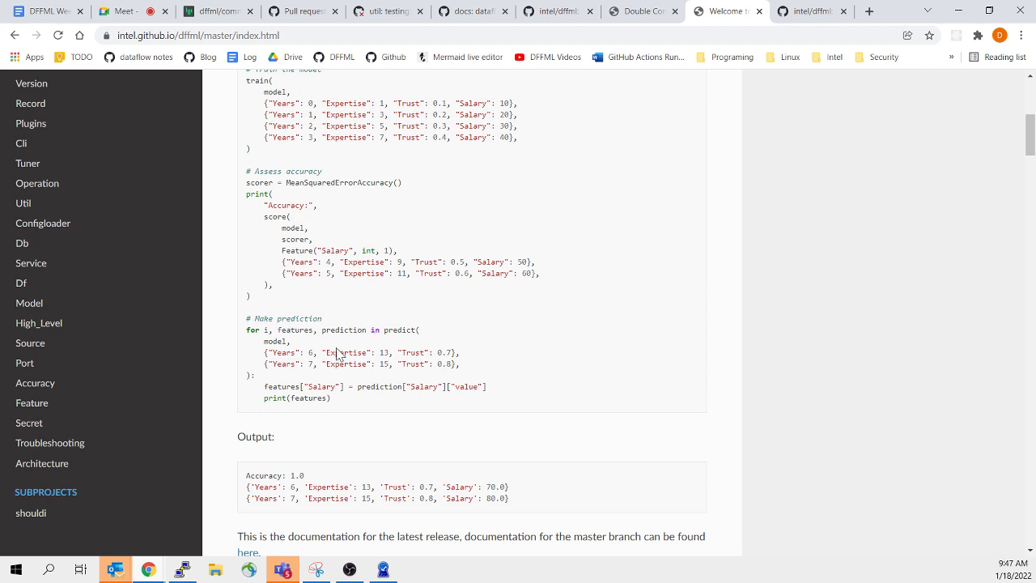
- Back on the Double Context Entry tutorial, highlight its training and prediction code
{"action": "left_click", "coordinate": [637, 11]}
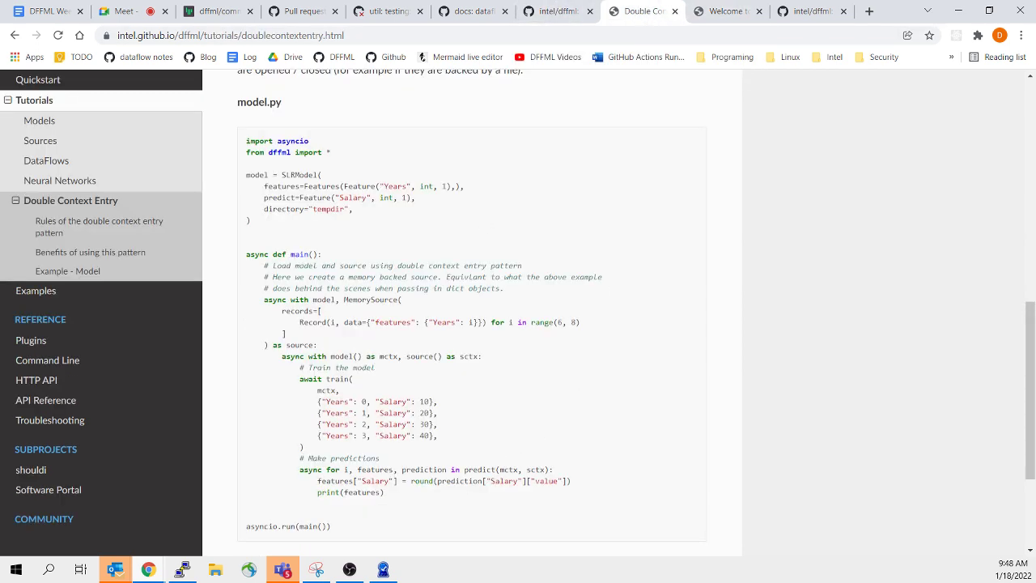
{"action": "left_click_drag", "start_coordinate": [300, 377], "coordinate": [617, 359]}
{"action": "left_click", "coordinate": [573, 499]}
{"action": "left_click", "coordinate": [619, 361]}
- Highlight the model() context line and mctx, source(), then return to the page top
{"action": "left_click_drag", "start_coordinate": [275, 356], "coordinate": [550, 416]}
{"action": "left_click", "coordinate": [551, 415]}
{"action": "left_click_drag", "start_coordinate": [377, 356], "coordinate": [509, 377]}
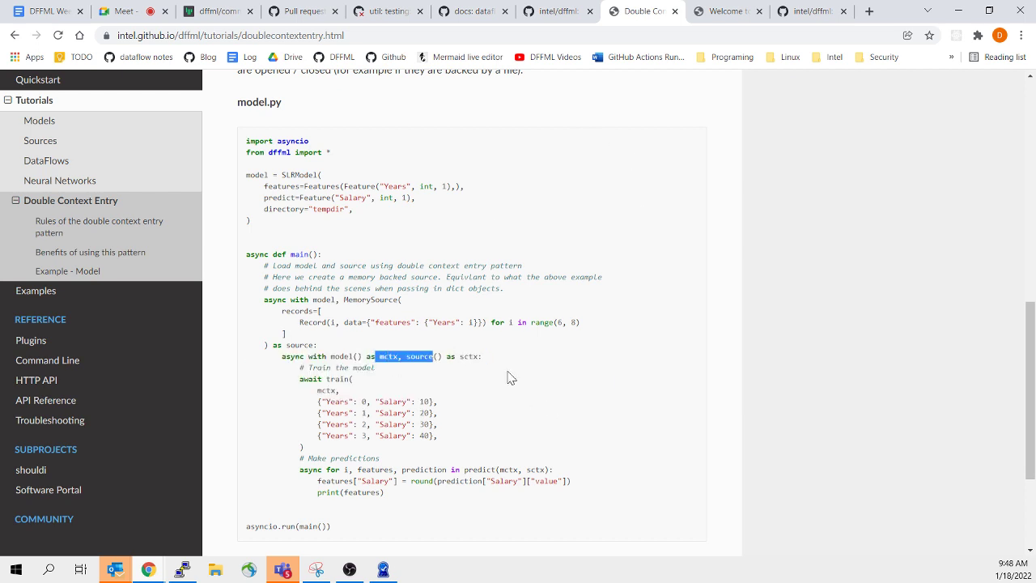
{"action": "left_click", "coordinate": [604, 399]}
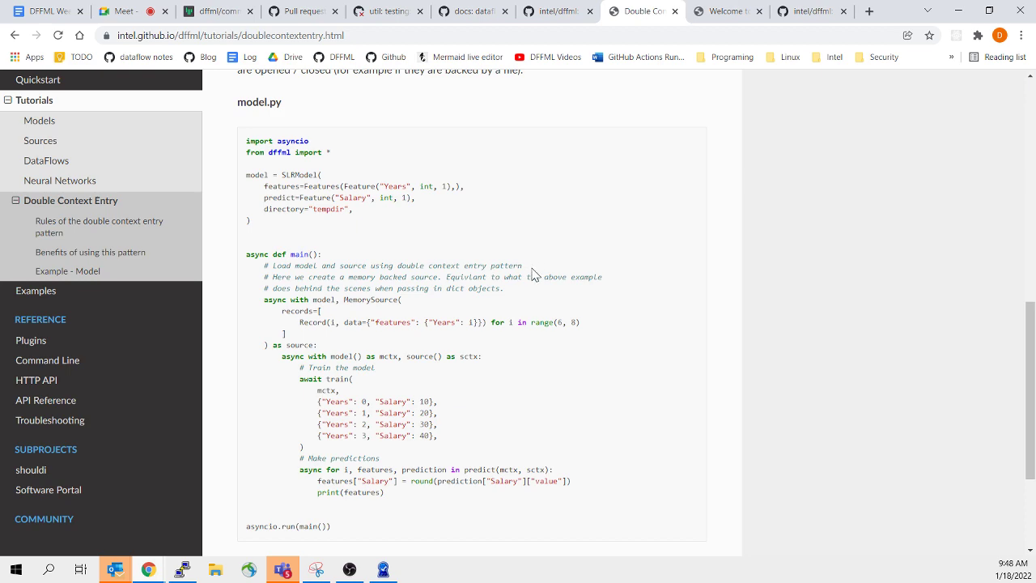
{"action": "key", "text": "Home"}
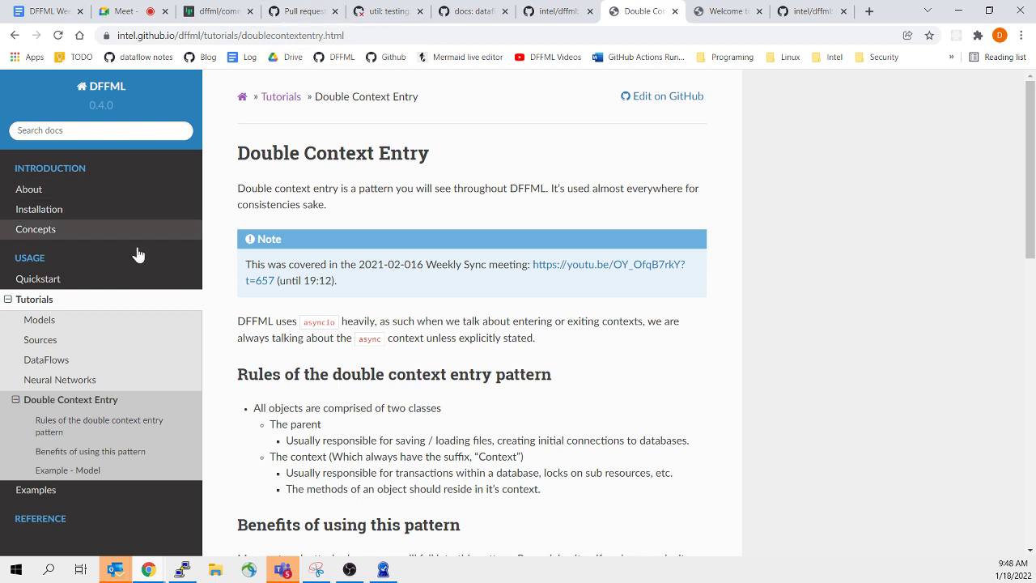
- Scroll the docs home page and open the Master Branch Docs from the sidebar
{"action": "scroll", "coordinate": [137, 257], "scroll_direction": "down", "scroll_amount": 3}
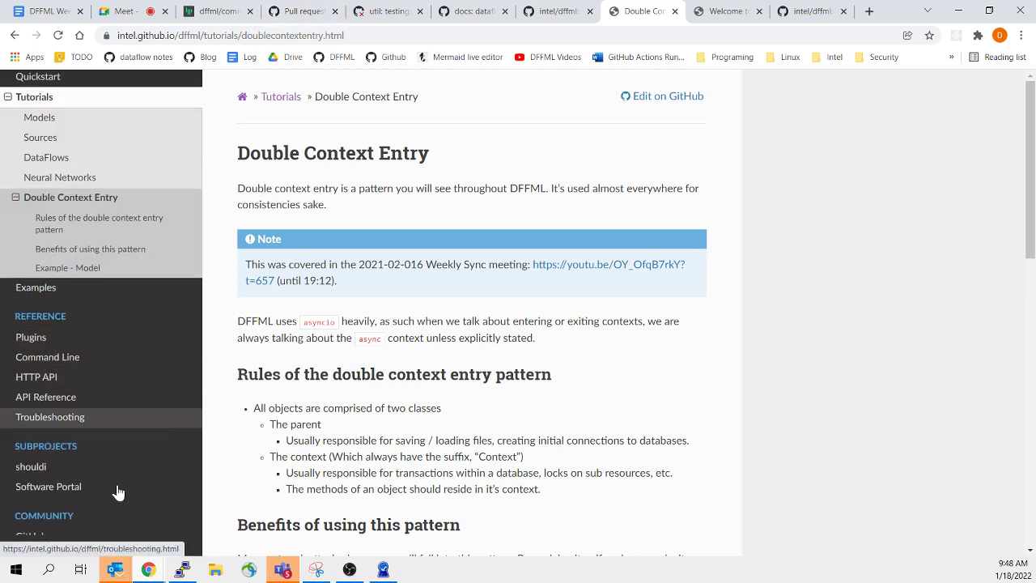
{"action": "scroll", "coordinate": [102, 389], "scroll_direction": "up", "scroll_amount": 3}
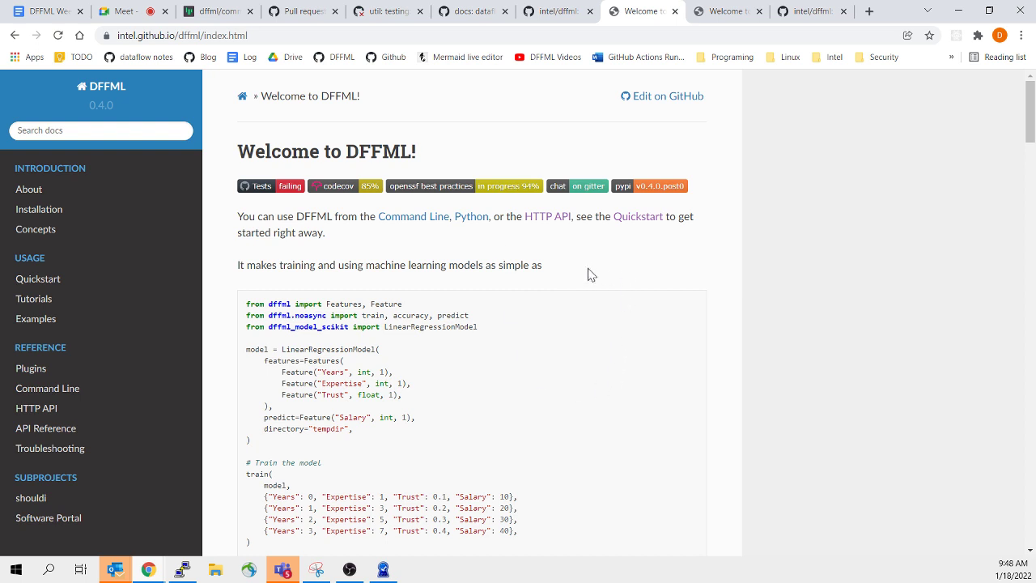
{"action": "scroll", "coordinate": [63, 354], "scroll_direction": "down", "scroll_amount": 2}
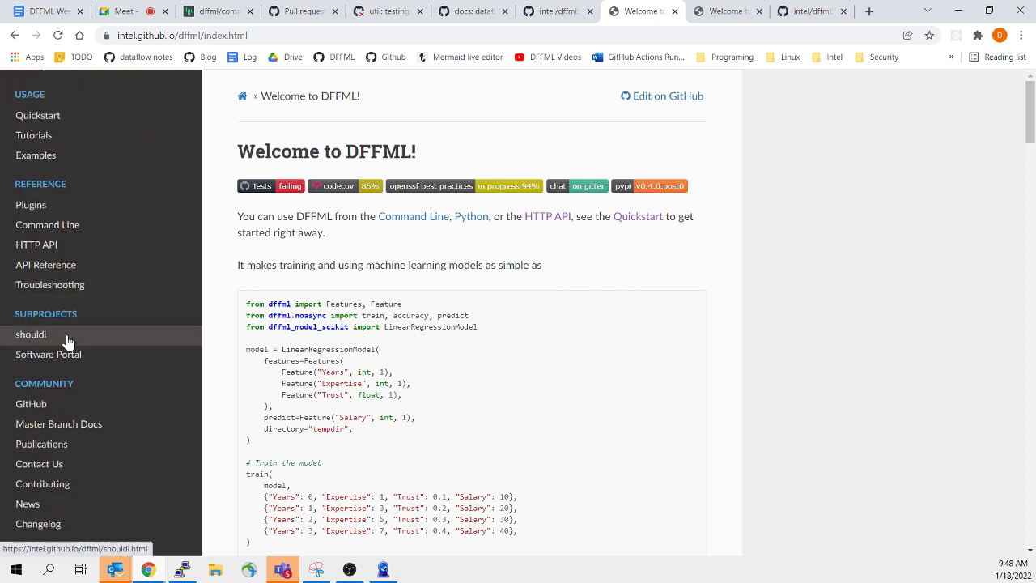
{"action": "left_click", "coordinate": [76, 423]}
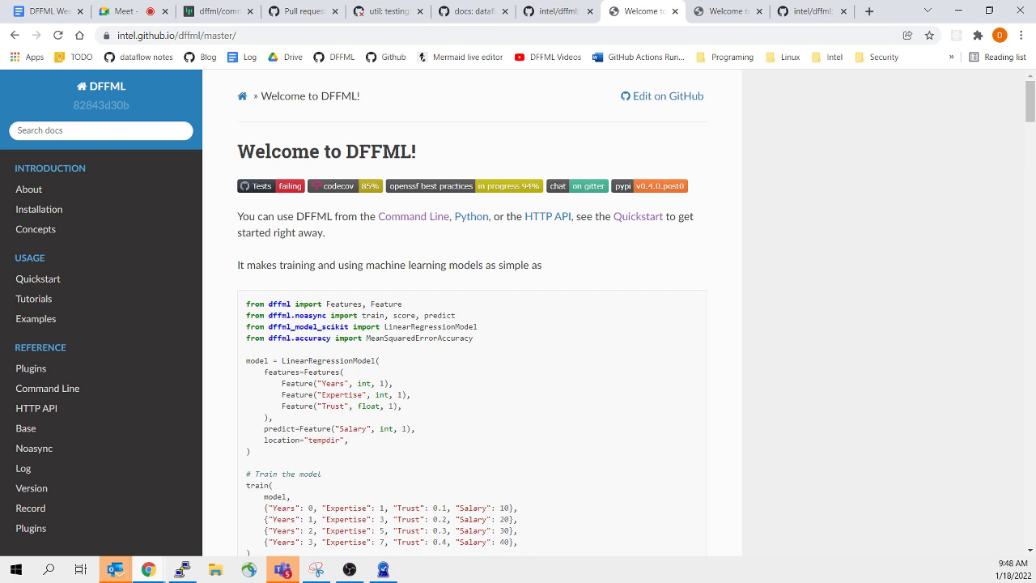
- Compare with the 0.4.0 docs, return to master and point out commit 82843d30b, then visit GitHub
{"action": "left_click", "coordinate": [15, 34]}
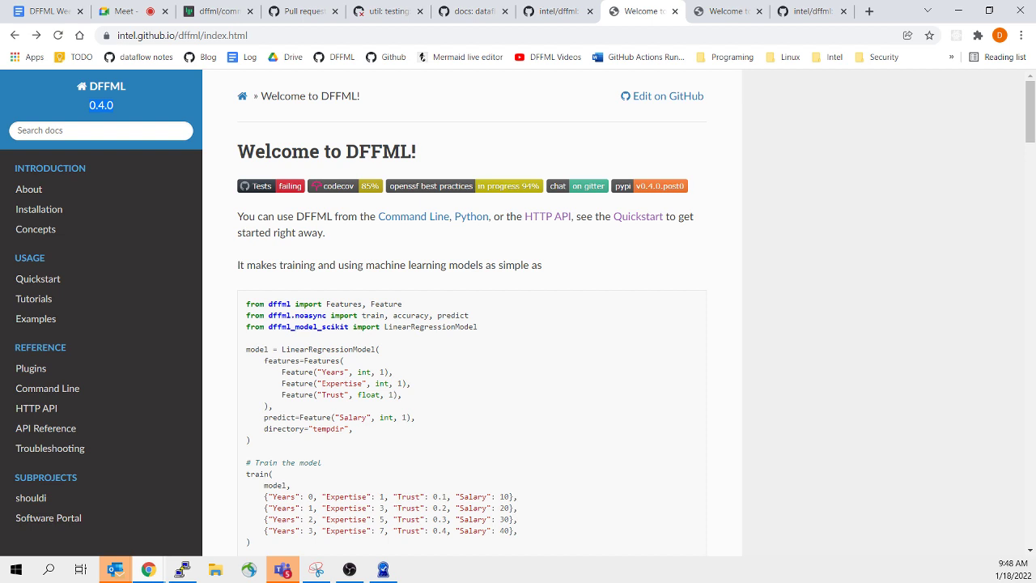
{"action": "left_click", "coordinate": [35, 36]}
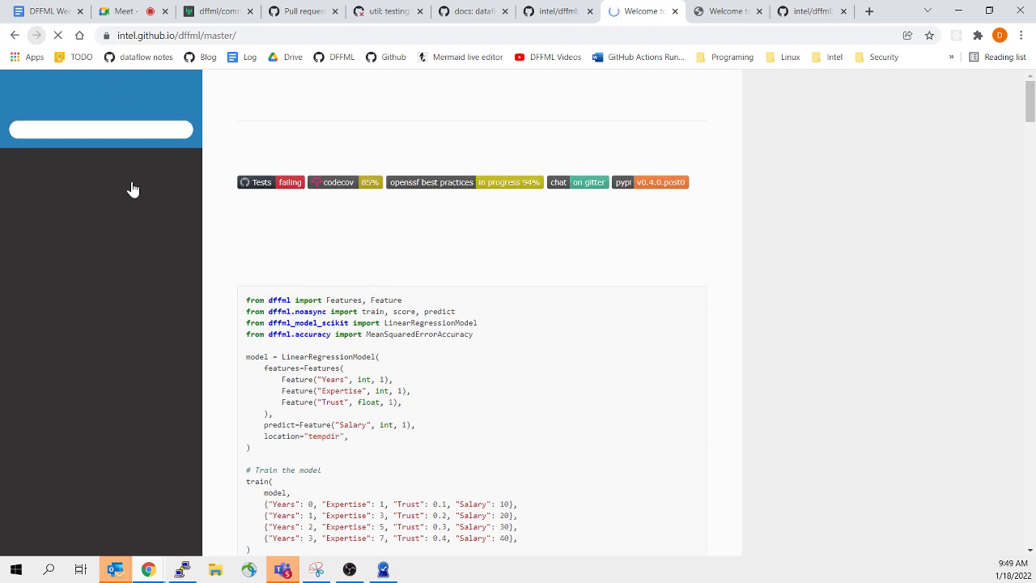
{"action": "double_click", "coordinate": [102, 105]}
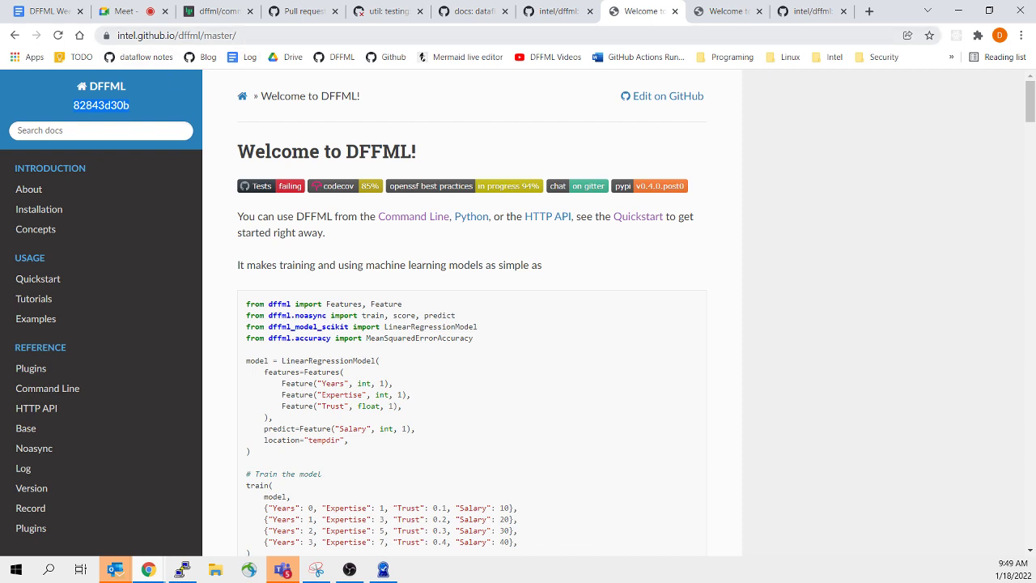
{"action": "left_click", "coordinate": [243, 36]}
{"action": "left_click", "coordinate": [173, 123]}
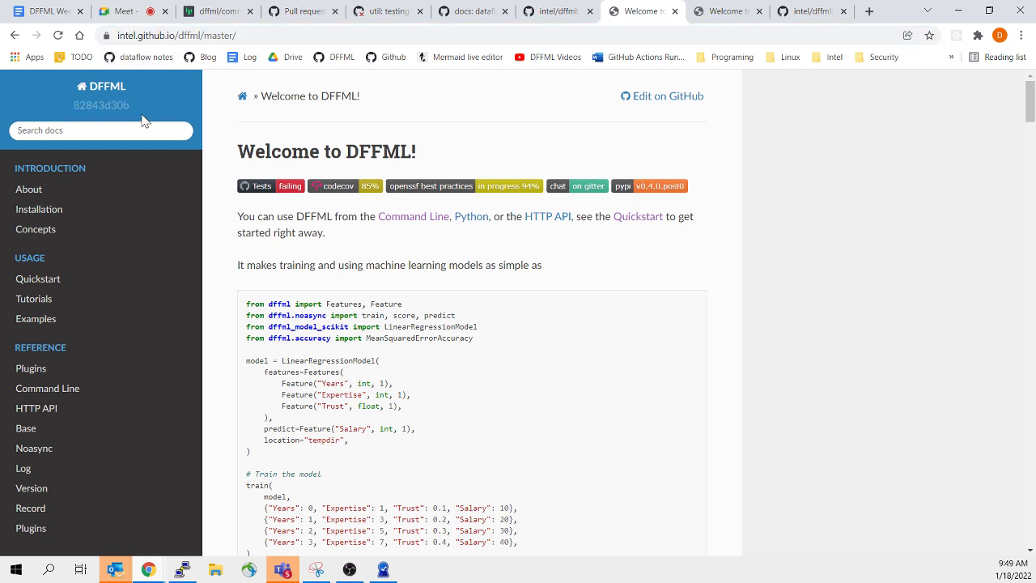
{"action": "left_click", "coordinate": [584, 10]}
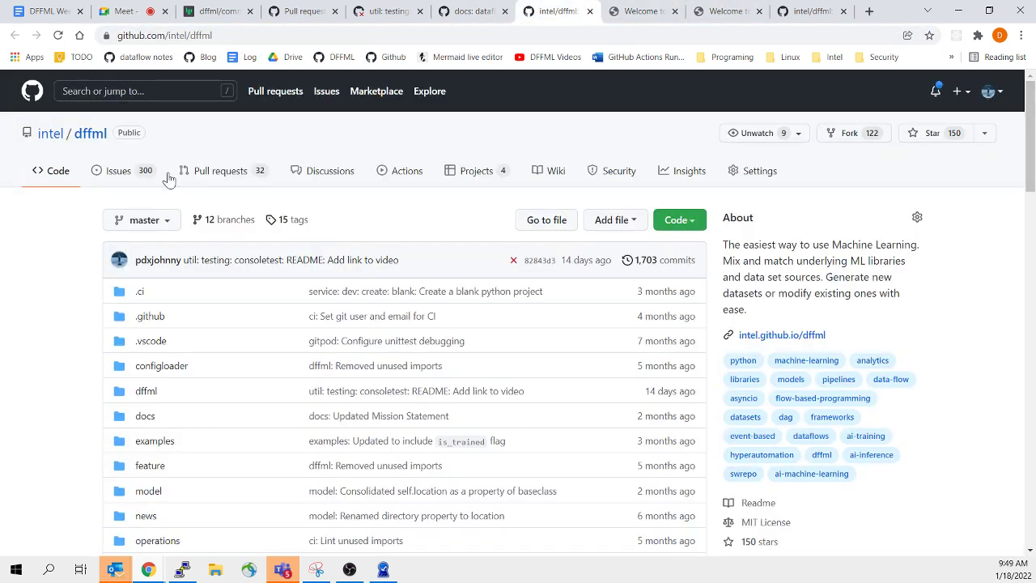
- Check the intel/dffml branch list and its 32 open pull requests, then return to the master docs
{"action": "left_click", "coordinate": [166, 222]}
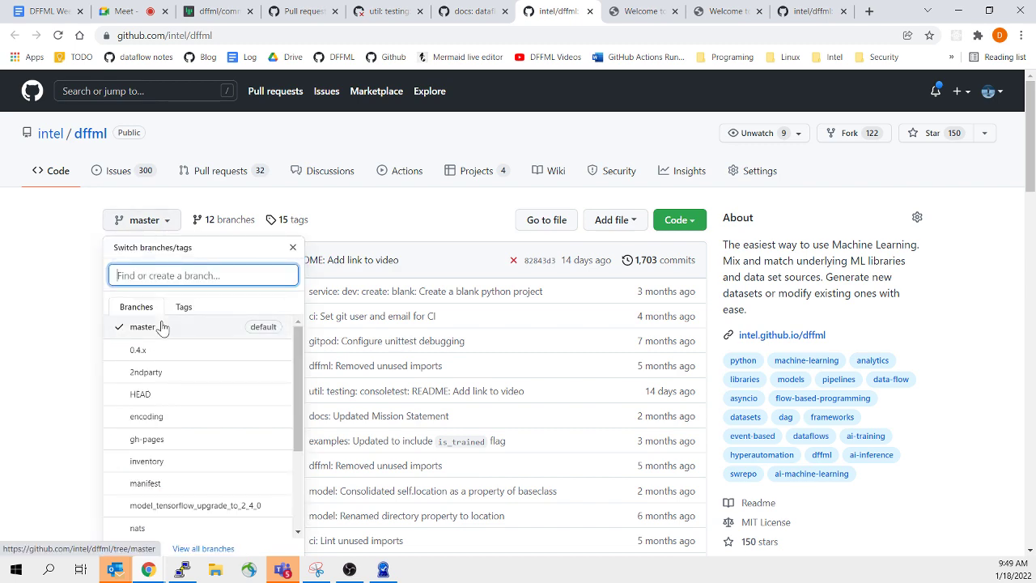
{"action": "left_click", "coordinate": [670, 8]}
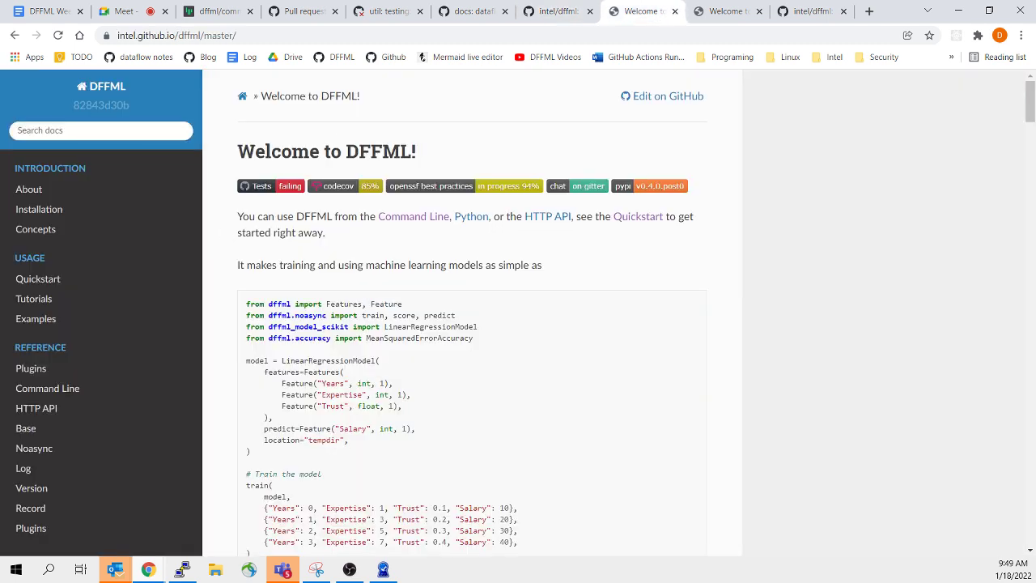
{"action": "left_click", "coordinate": [583, 11]}
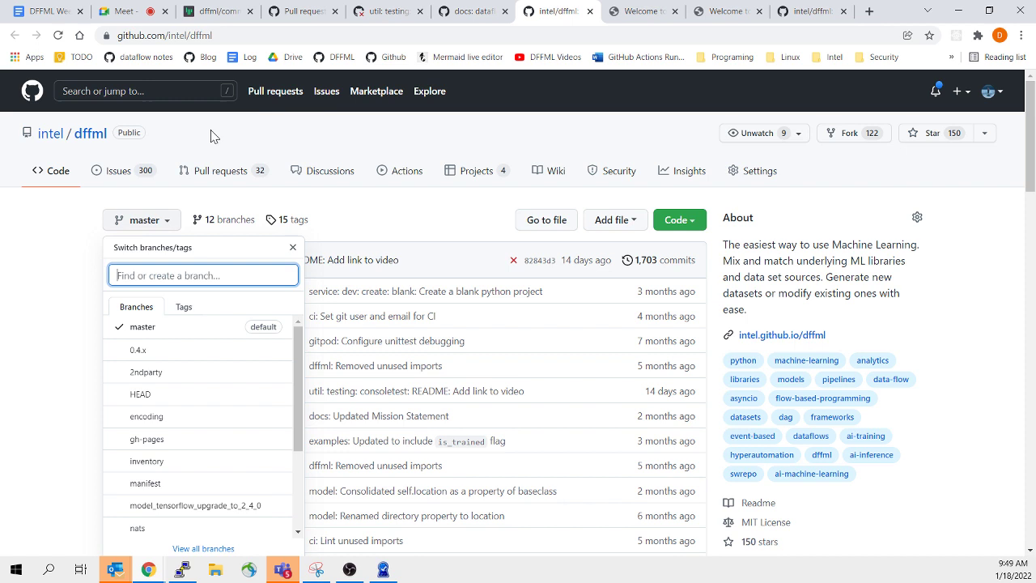
{"action": "left_click", "coordinate": [217, 180]}
{"action": "left_click", "coordinate": [243, 173]}
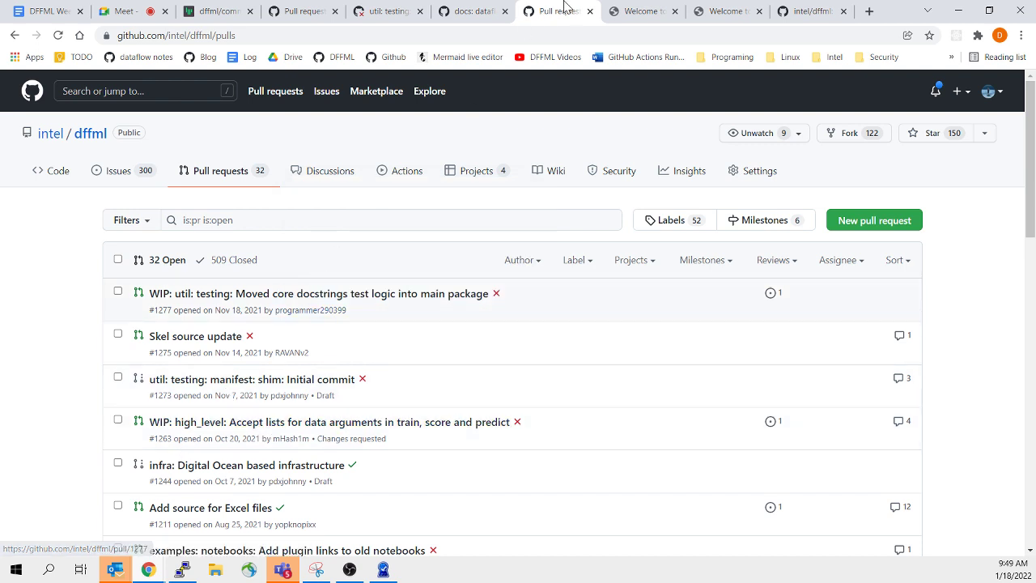
{"action": "left_click", "coordinate": [641, 11]}
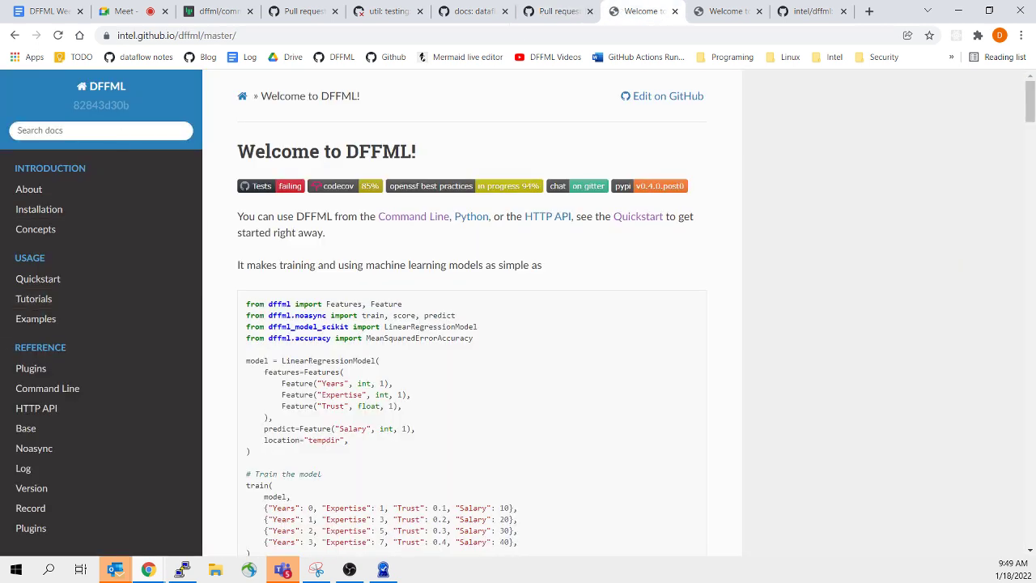
- Go from the master docs home to the Tutorials index and scroll its Contents list
{"action": "scroll", "coordinate": [154, 389], "scroll_direction": "down", "scroll_amount": 3}
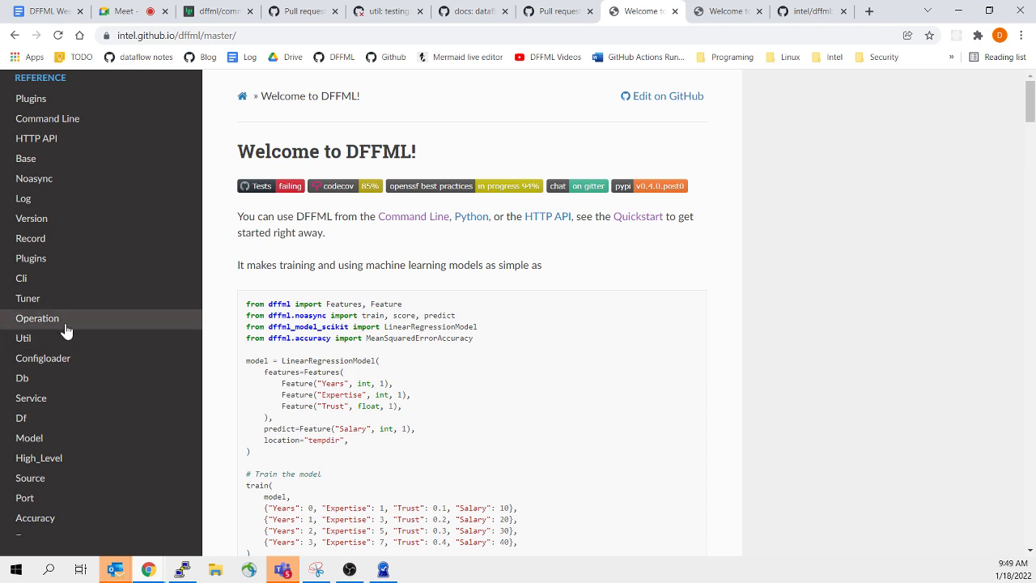
{"action": "scroll", "coordinate": [73, 327], "scroll_direction": "up", "scroll_amount": 4}
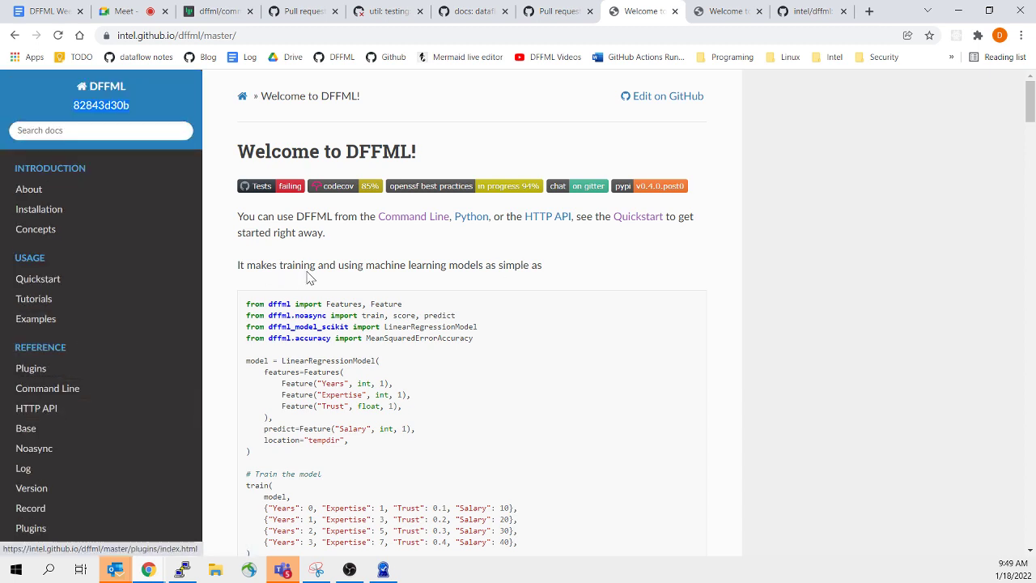
{"action": "left_click", "coordinate": [149, 299]}
{"action": "scroll", "coordinate": [343, 227], "scroll_direction": "down", "scroll_amount": 4}
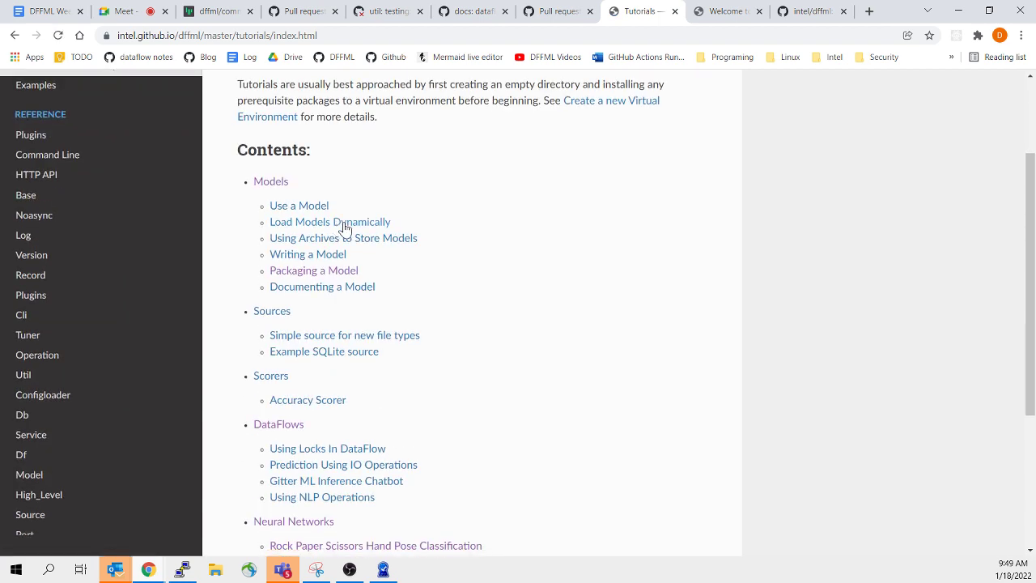
{"action": "scroll", "coordinate": [474, 186], "scroll_direction": "up", "scroll_amount": 3}
{"action": "scroll", "coordinate": [470, 229], "scroll_direction": "down", "scroll_amount": 3}
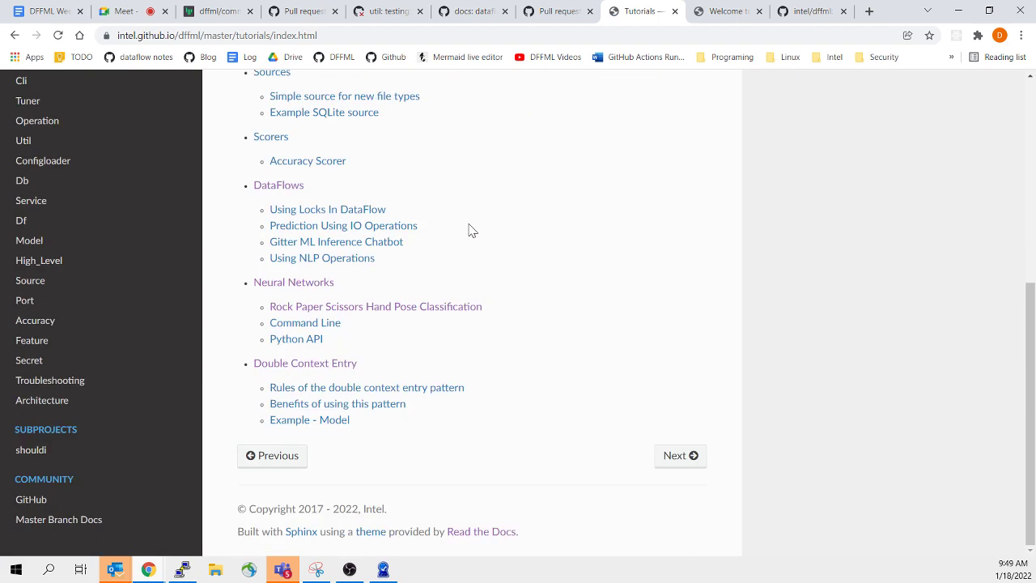
{"action": "scroll", "coordinate": [469, 230], "scroll_direction": "up", "scroll_amount": 3}
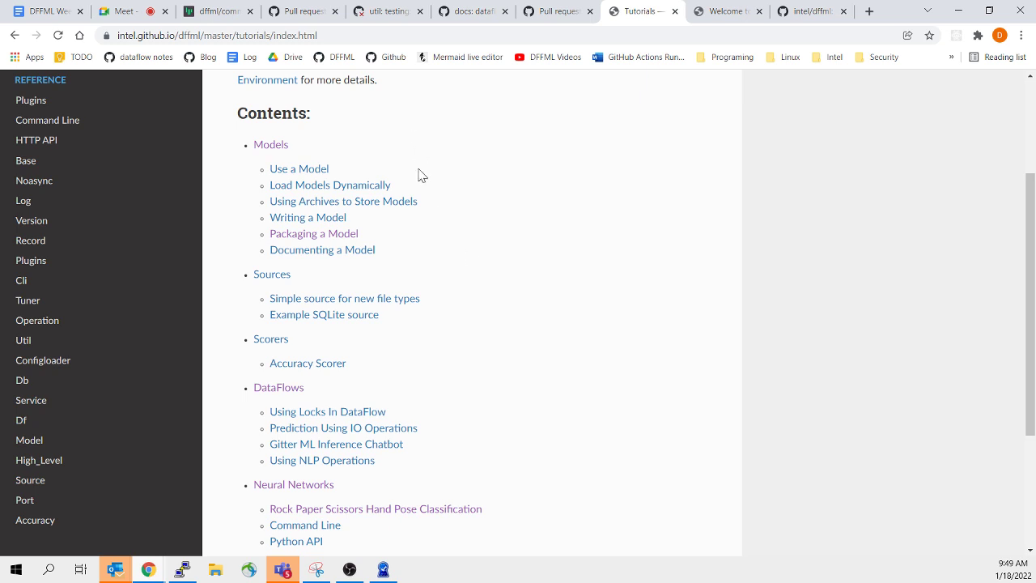
- Open the Models and Use a Model tutorials in new tabs and read through the iris example
{"action": "middle_click", "coordinate": [275, 146]}
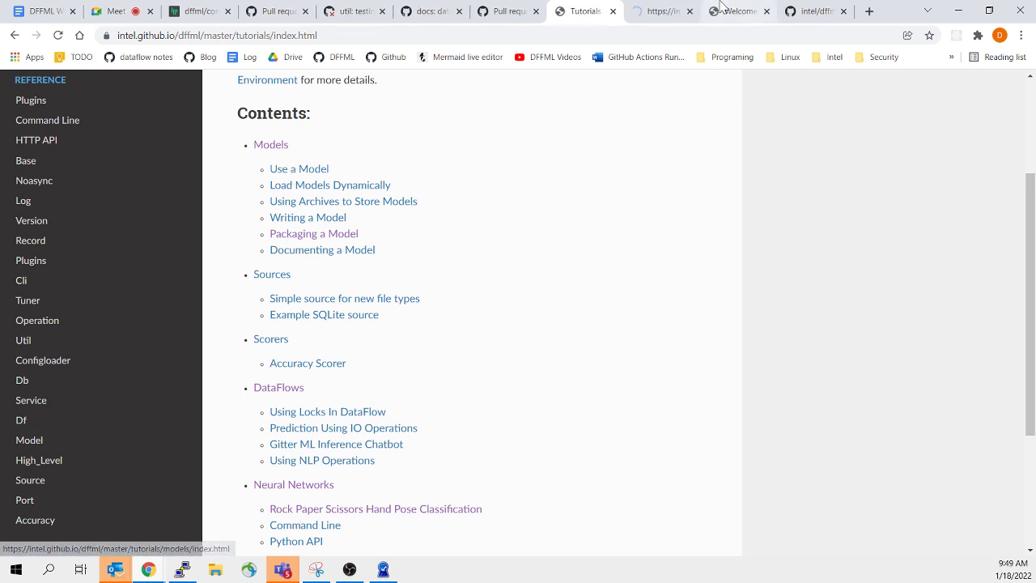
{"action": "left_click", "coordinate": [678, 11]}
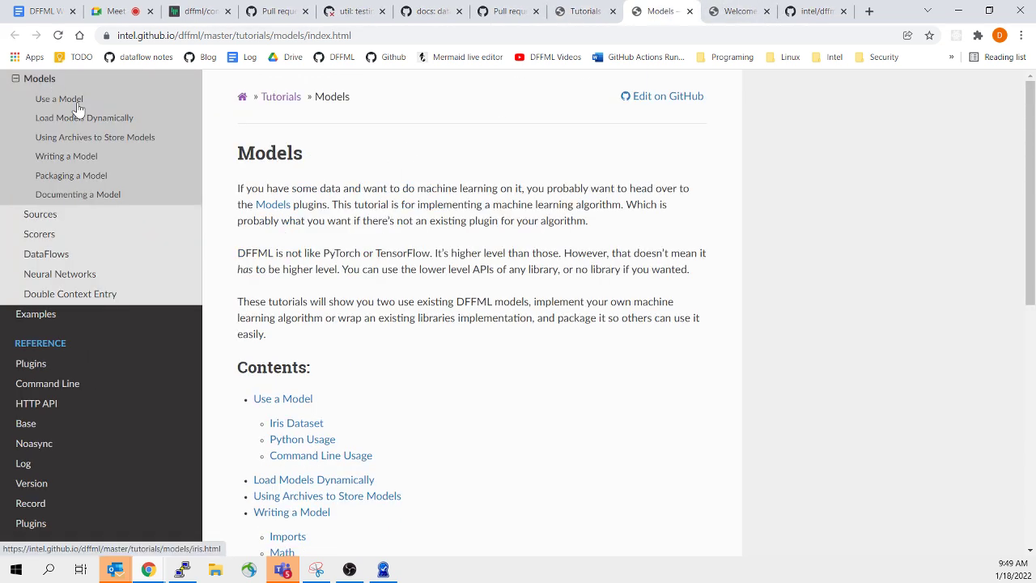
{"action": "scroll", "coordinate": [425, 381], "scroll_direction": "down", "scroll_amount": 3}
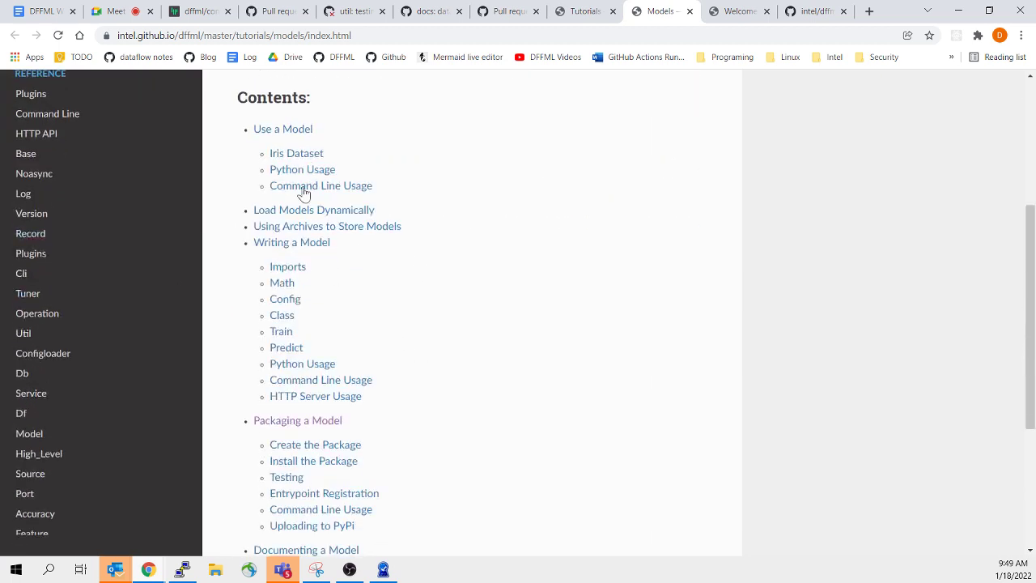
{"action": "middle_click", "coordinate": [292, 137]}
{"action": "left_click", "coordinate": [696, 10]}
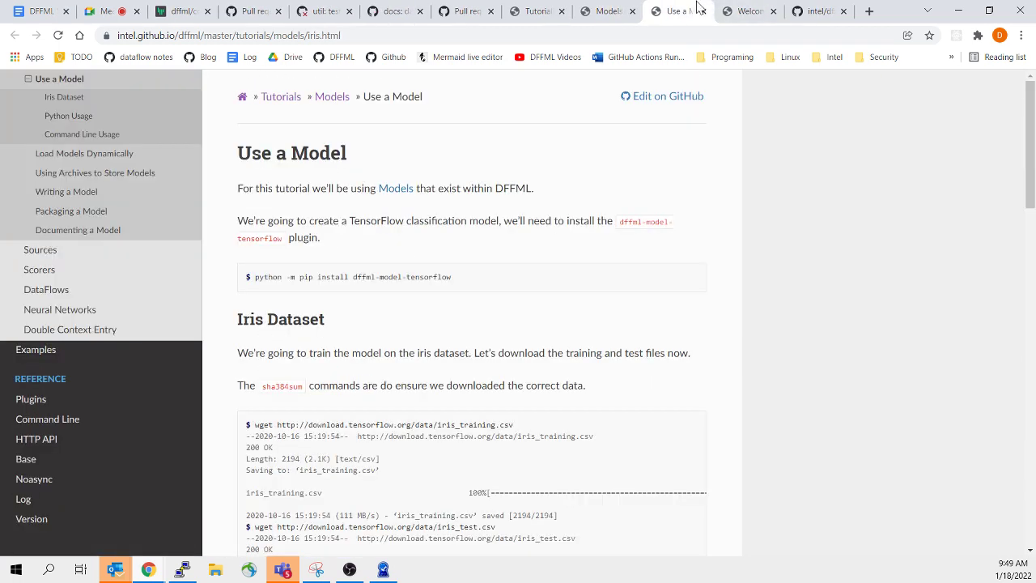
{"action": "scroll", "coordinate": [493, 369], "scroll_direction": "down", "scroll_amount": 4}
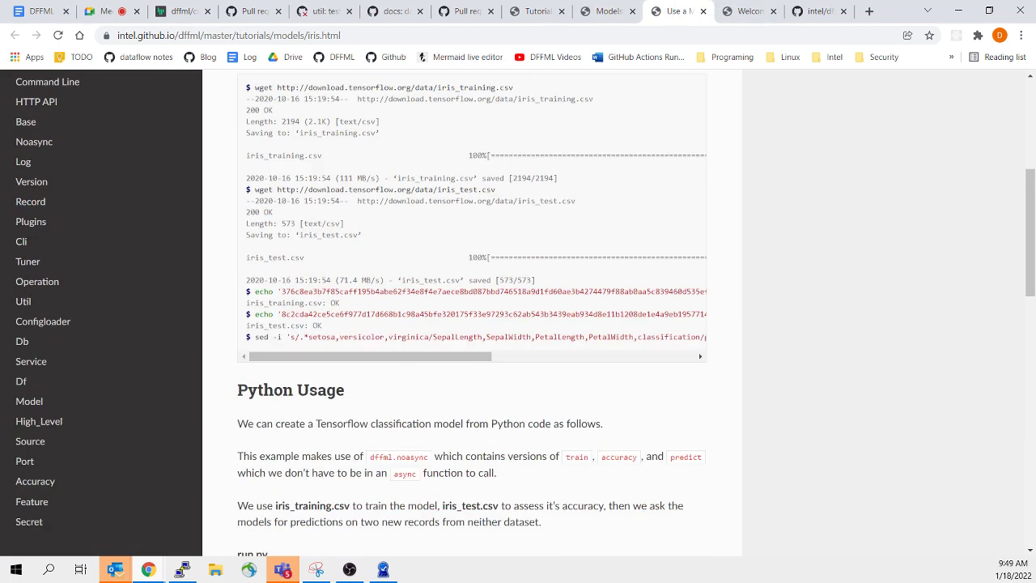
{"action": "scroll", "coordinate": [449, 307], "scroll_direction": "up", "scroll_amount": 4}
{"action": "scroll", "coordinate": [108, 282], "scroll_direction": "up", "scroll_amount": 4}
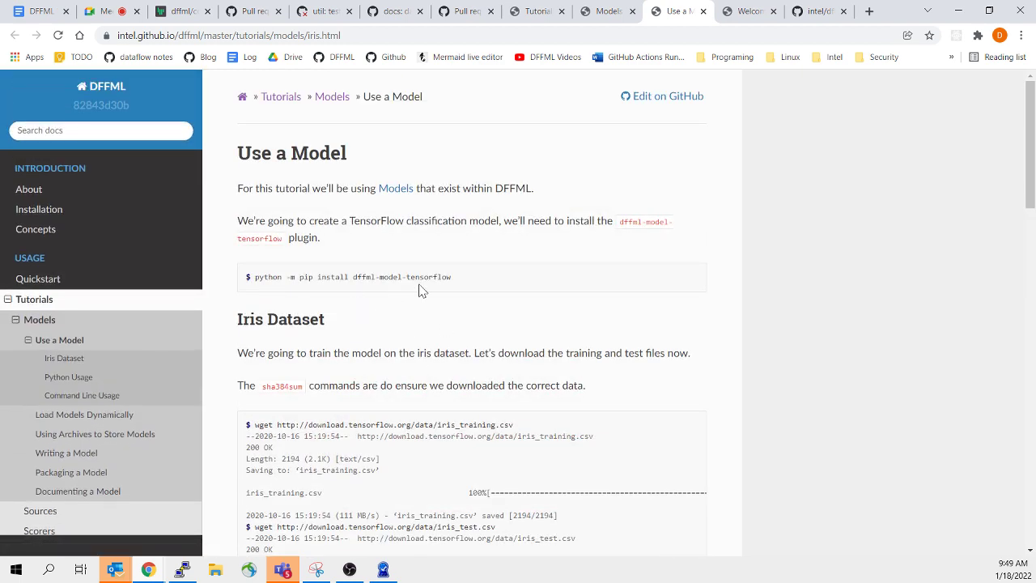
{"action": "scroll", "coordinate": [420, 291], "scroll_direction": "down", "scroll_amount": 3}
{"action": "scroll", "coordinate": [421, 292], "scroll_direction": "up", "scroll_amount": 3}
{"action": "scroll", "coordinate": [443, 256], "scroll_direction": "down", "scroll_amount": 4}
{"action": "scroll", "coordinate": [445, 256], "scroll_direction": "up", "scroll_amount": 3}
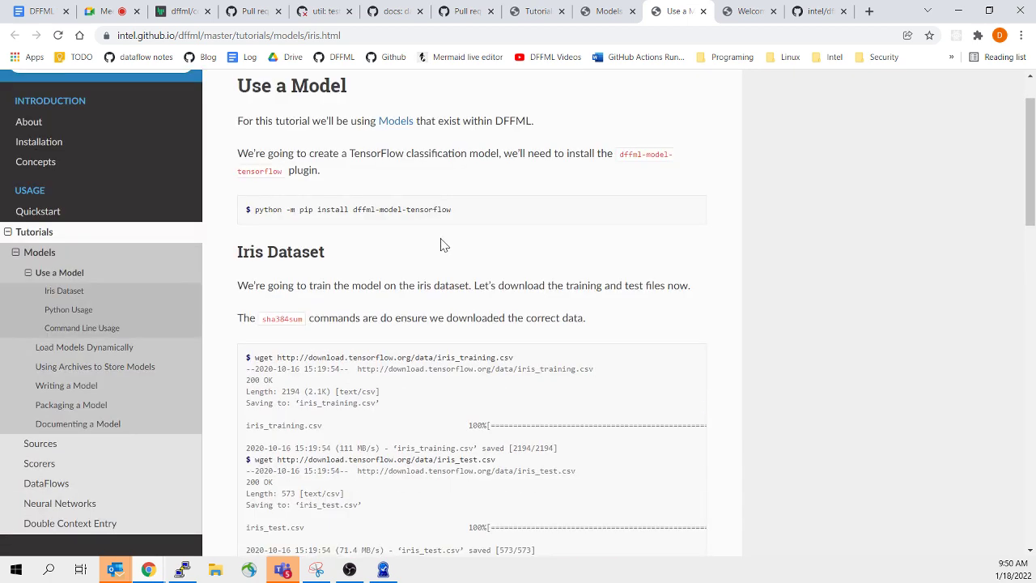
{"action": "scroll", "coordinate": [463, 383], "scroll_direction": "down", "scroll_amount": 5}
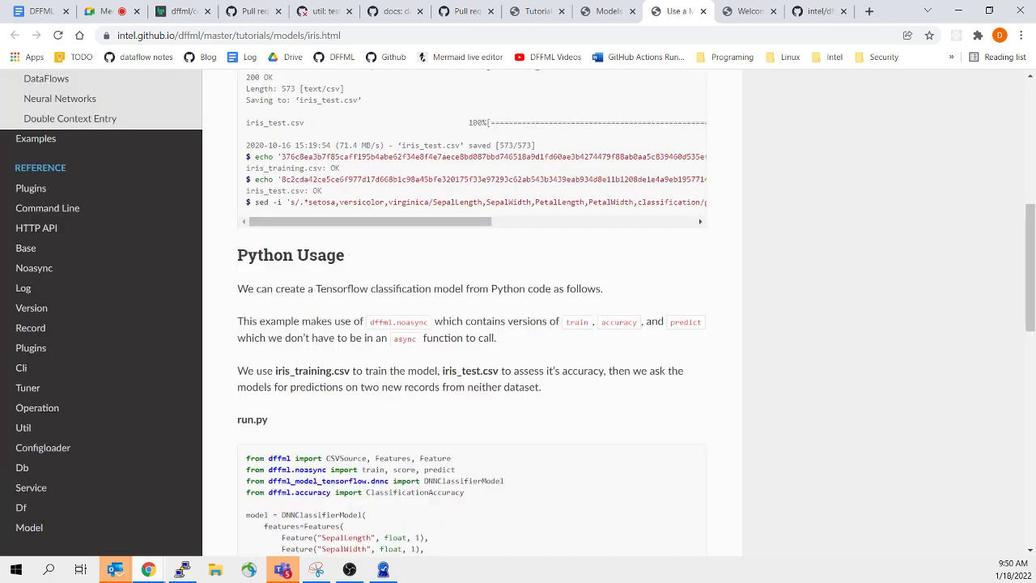
{"action": "scroll", "coordinate": [442, 273], "scroll_direction": "down", "scroll_amount": 12}
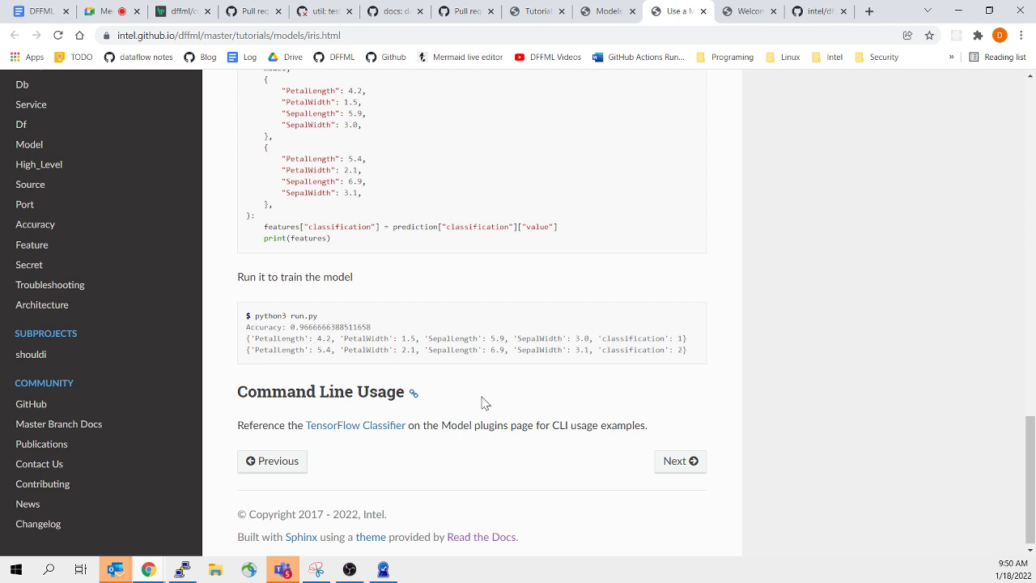
- Look at the TensorFlow Classifier (tfdnnc) plugin's train command in a new tab, then close it
{"action": "middle_click", "coordinate": [393, 427]}
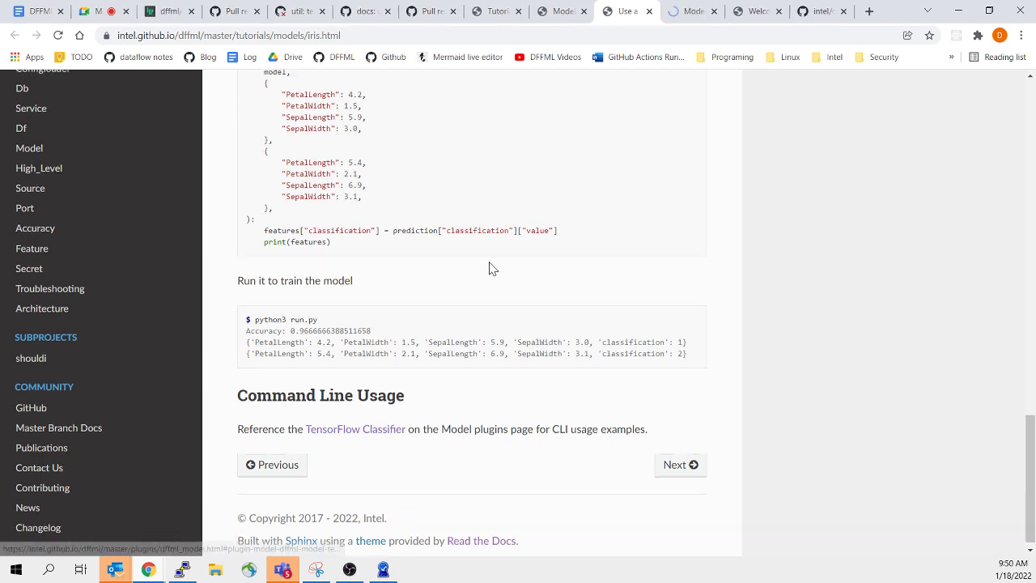
{"action": "scroll", "coordinate": [492, 268], "scroll_direction": "up", "scroll_amount": 2}
{"action": "left_click", "coordinate": [680, 16]}
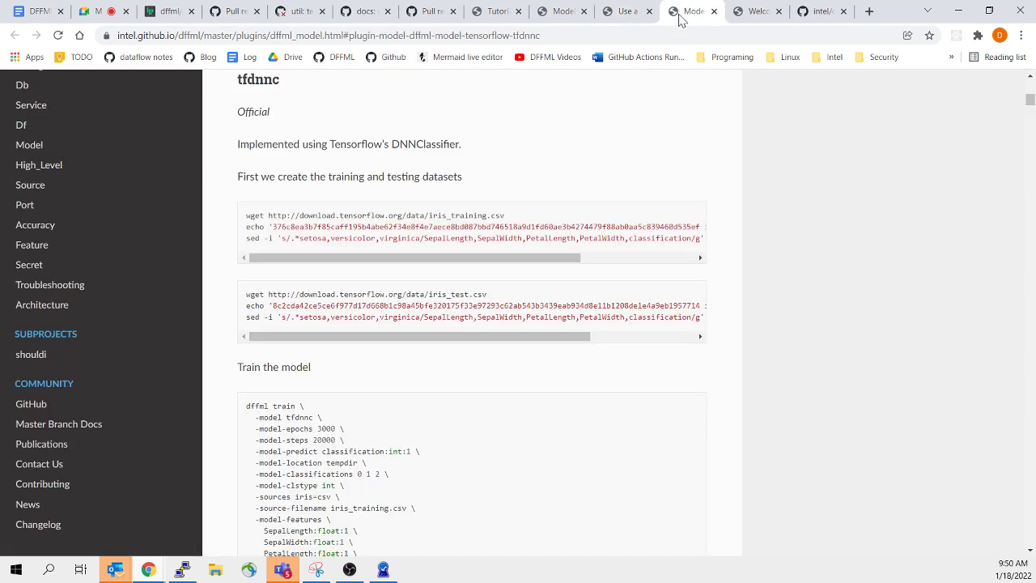
{"action": "scroll", "coordinate": [615, 356], "scroll_direction": "down", "scroll_amount": 3}
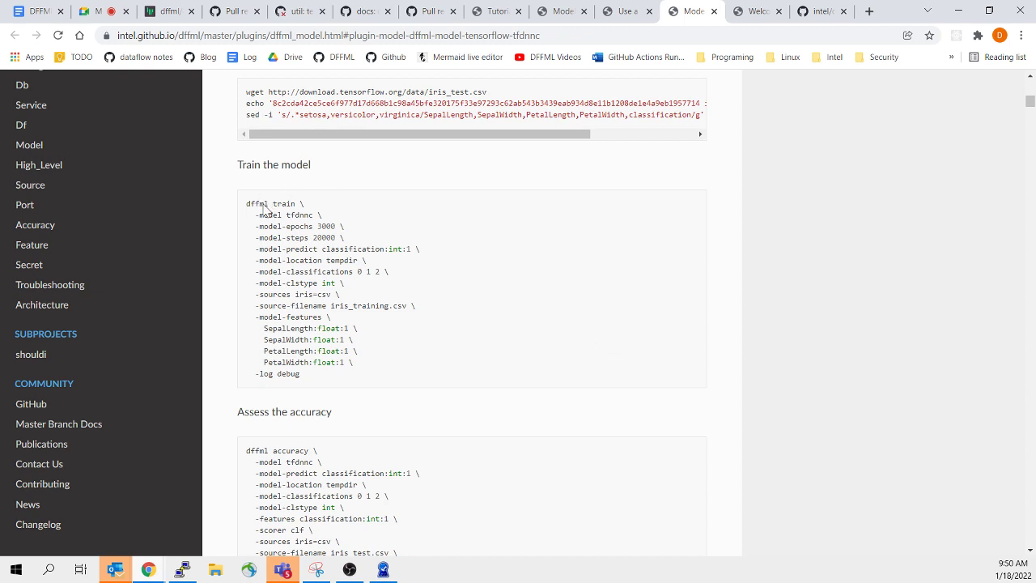
{"action": "left_click_drag", "start_coordinate": [263, 206], "coordinate": [453, 397]}
{"action": "left_click", "coordinate": [453, 385]}
{"action": "middle_click", "coordinate": [676, 7]}
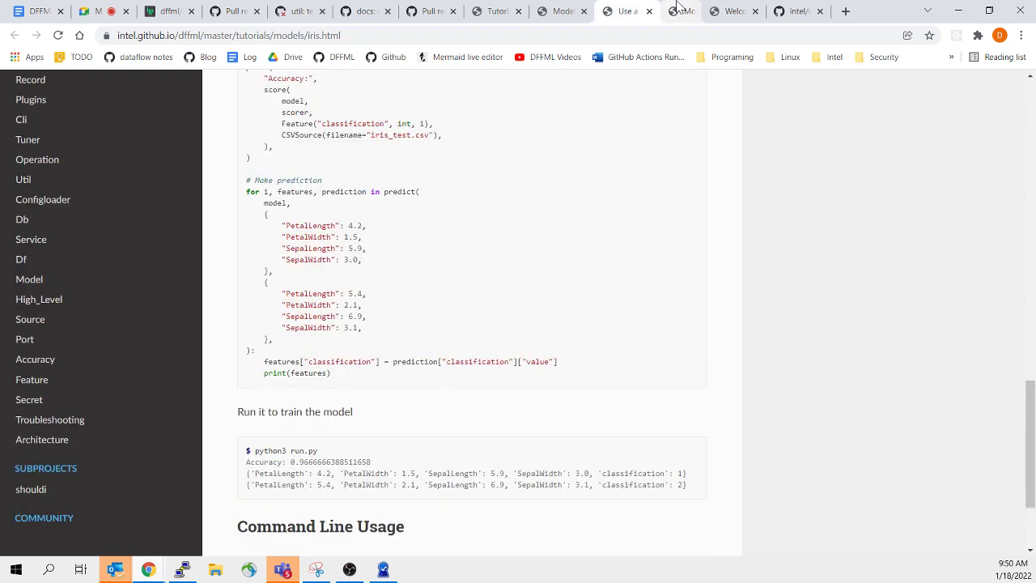
{"action": "scroll", "coordinate": [571, 473], "scroll_direction": "down", "scroll_amount": 3}
- Open the Load Models Dynamically tutorial and highlight Model.load("slr") in single.py
{"action": "left_click", "coordinate": [681, 455]}
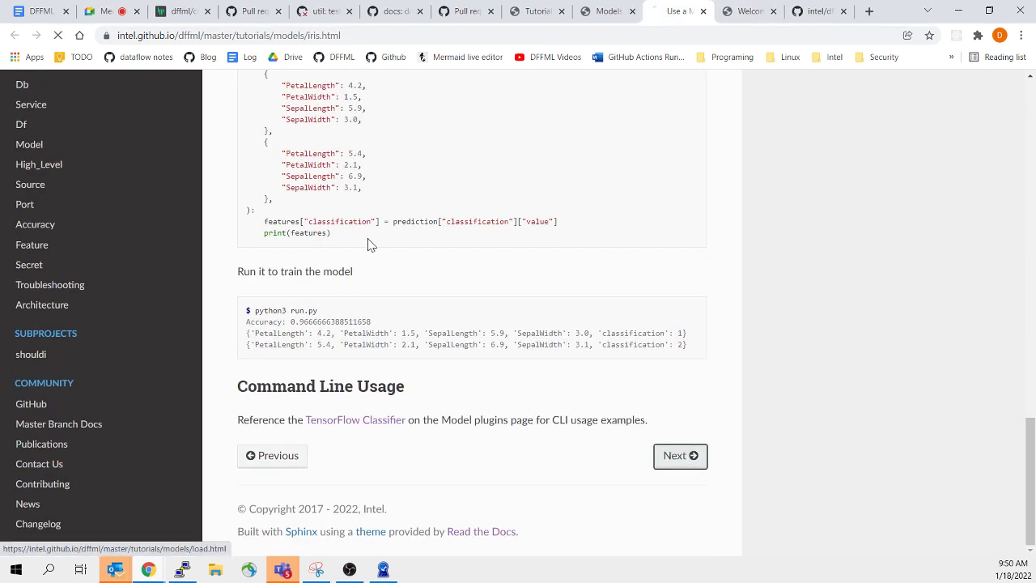
{"action": "scroll", "coordinate": [142, 272], "scroll_direction": "up", "scroll_amount": 2}
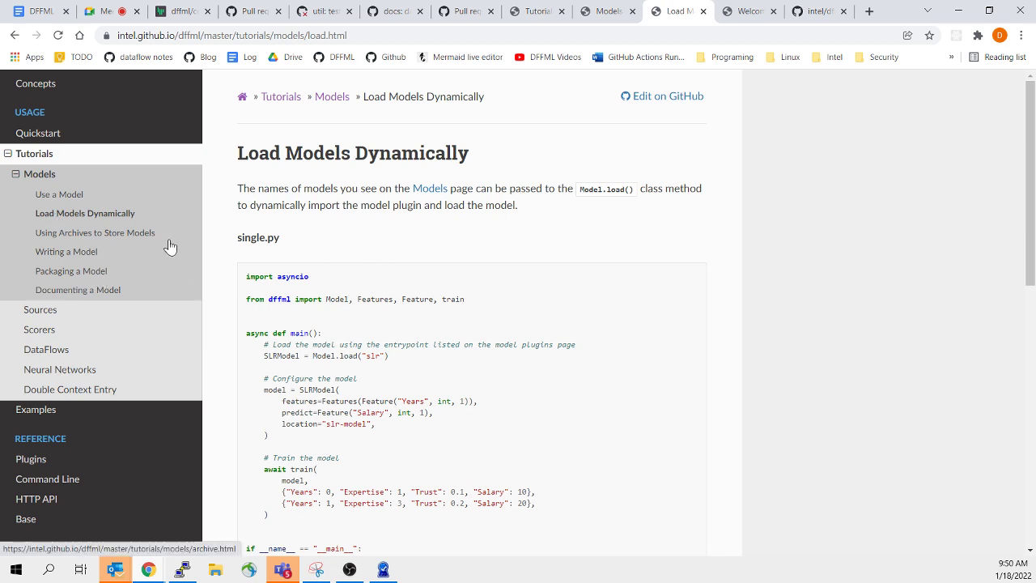
{"action": "left_click_drag", "start_coordinate": [402, 361], "coordinate": [306, 365]}
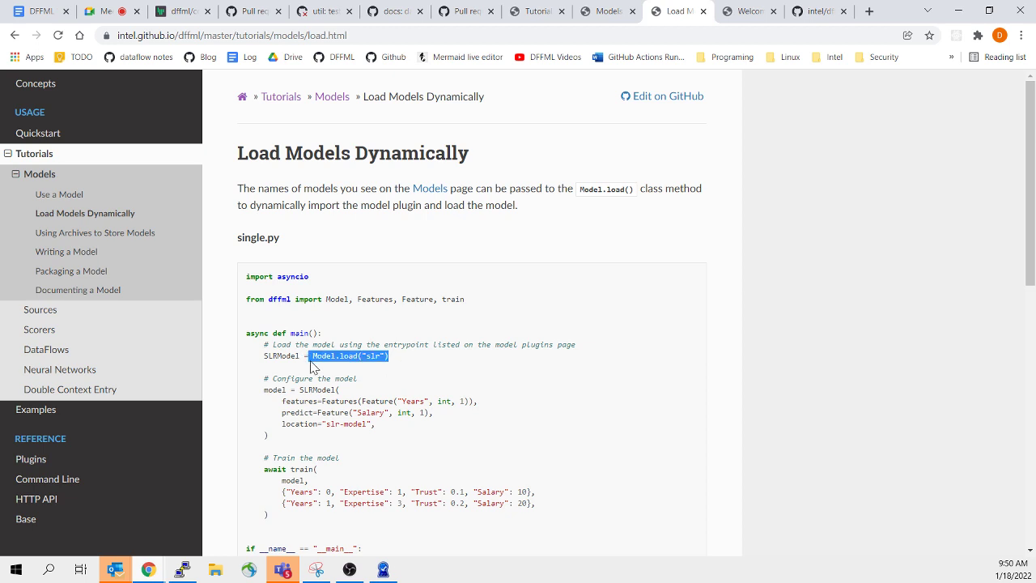
{"action": "left_click", "coordinate": [306, 361]}
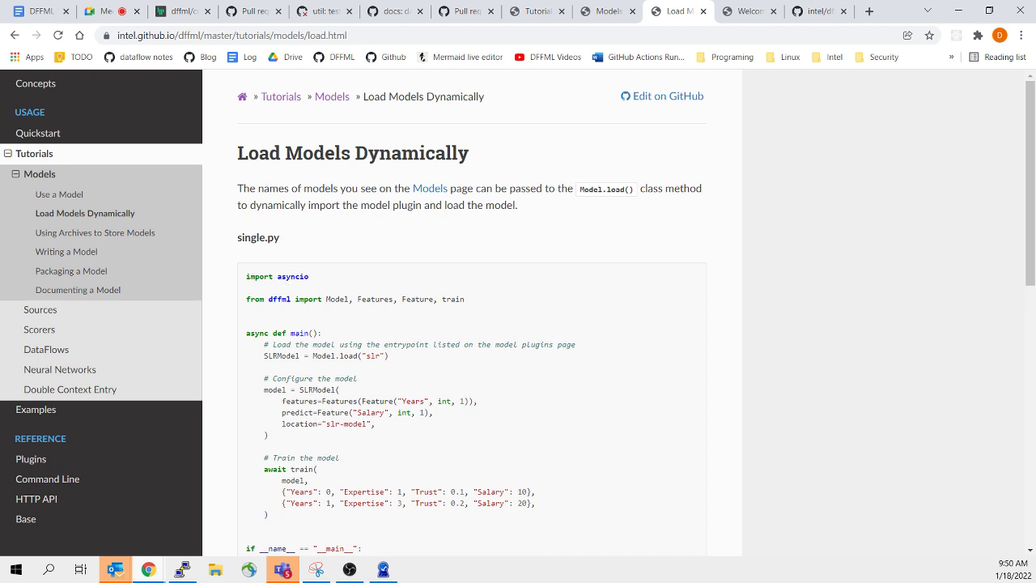
{"action": "left_click_drag", "start_coordinate": [413, 366], "coordinate": [389, 357]}
{"action": "left_click", "coordinate": [314, 362]}
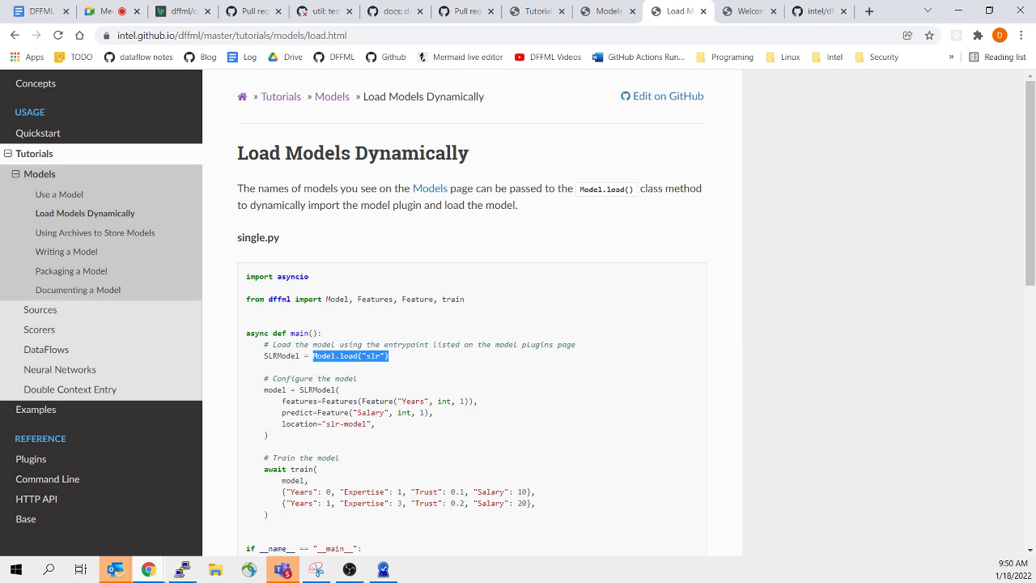
{"action": "scroll", "coordinate": [427, 353], "scroll_direction": "down", "scroll_amount": 2}
{"action": "left_click", "coordinate": [433, 350]}
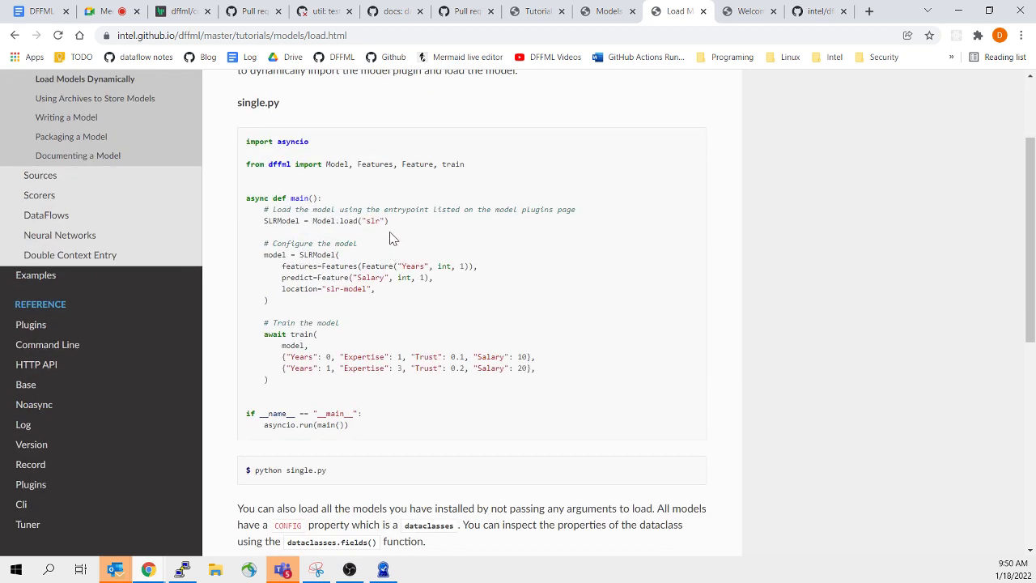
- Re-highlight the Model.load("slr") call and select the word Model in it
{"action": "left_click_drag", "start_coordinate": [388, 221], "coordinate": [316, 232]}
{"action": "left_click", "coordinate": [463, 231]}
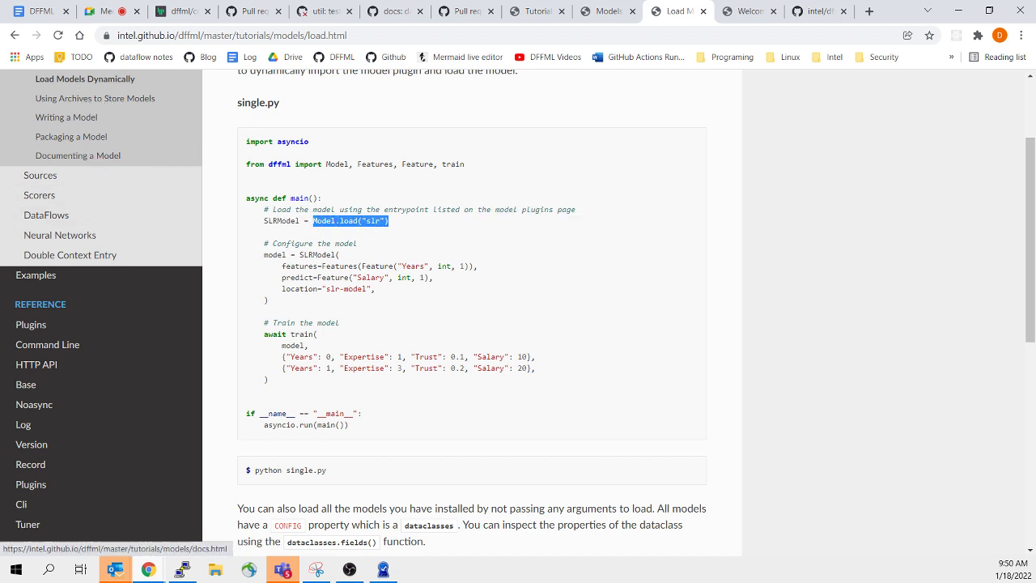
{"action": "left_click", "coordinate": [339, 178]}
{"action": "left_click_drag", "start_coordinate": [388, 221], "coordinate": [313, 221]}
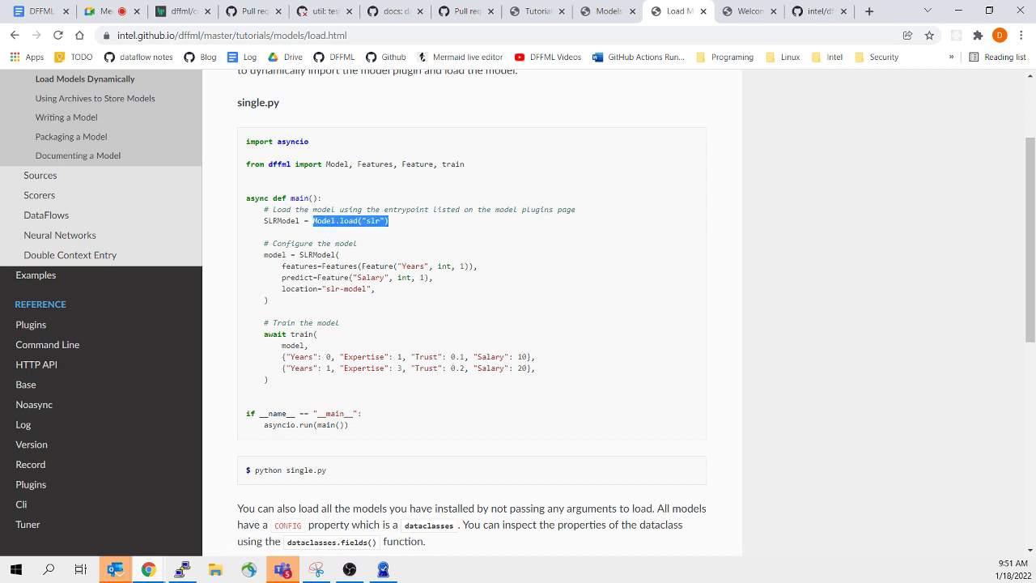
{"action": "left_click", "coordinate": [477, 225]}
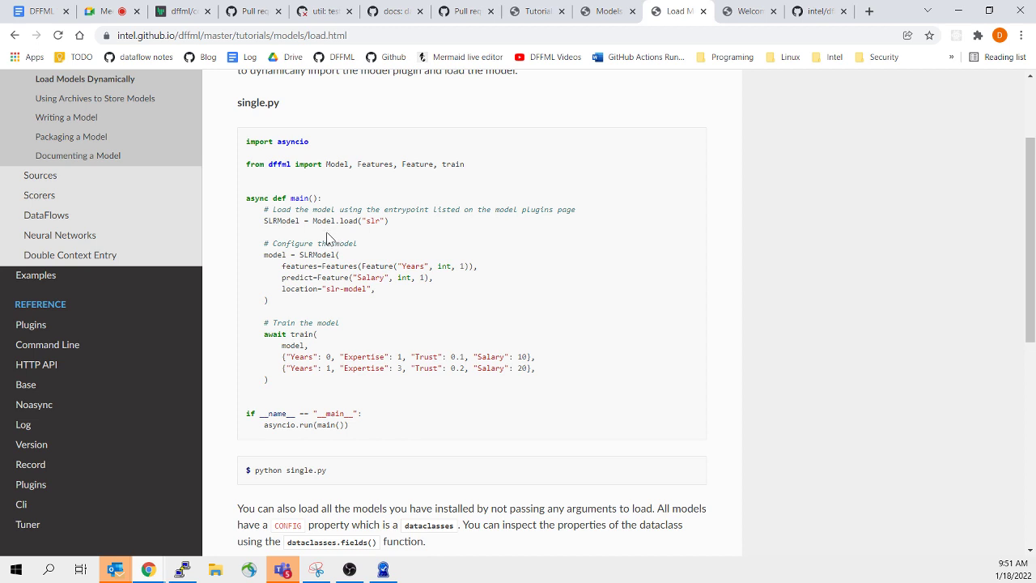
{"action": "left_click_drag", "start_coordinate": [314, 221], "coordinate": [388, 223]}
{"action": "left_click", "coordinate": [415, 229]}
{"action": "double_click", "coordinate": [323, 221]}
- On intel/dffml, open the root setup.py in a background tab and peek at source/mysql
{"action": "left_click", "coordinate": [817, 12]}
{"action": "scroll", "coordinate": [215, 462], "scroll_direction": "down", "scroll_amount": 3}
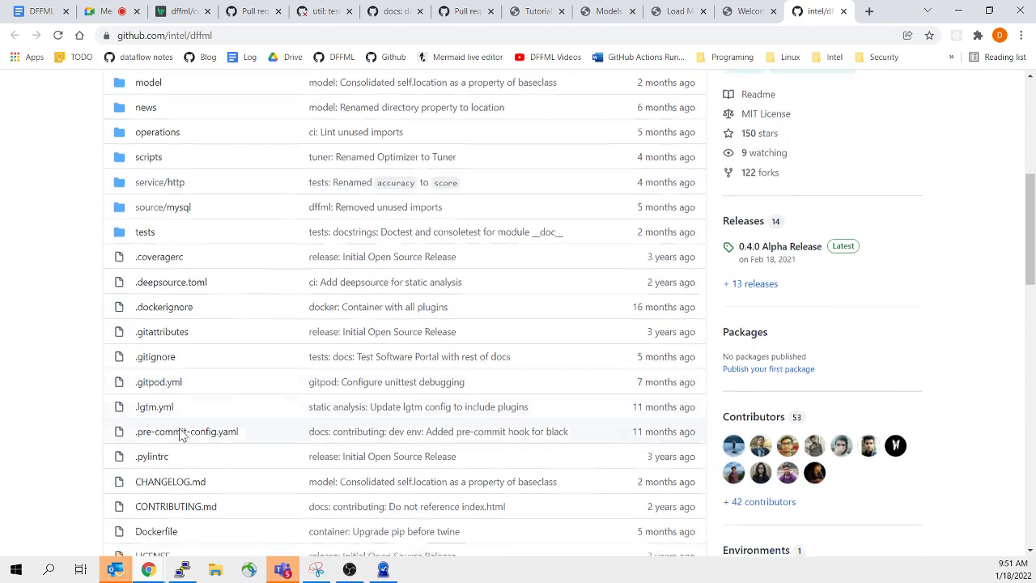
{"action": "scroll", "coordinate": [185, 434], "scroll_direction": "down", "scroll_amount": 3}
{"action": "middle_click", "coordinate": [162, 441]}
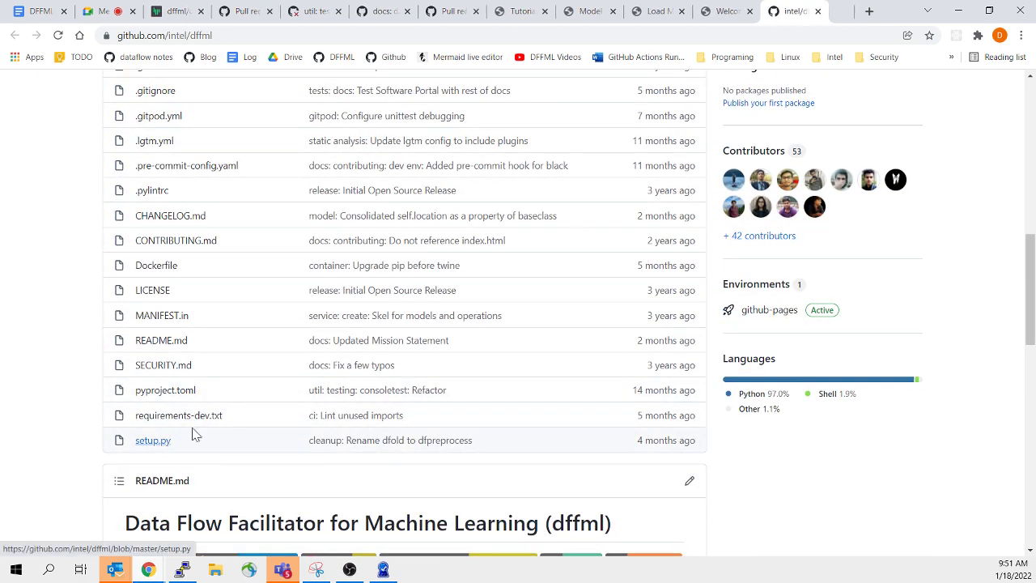
{"action": "scroll", "coordinate": [254, 381], "scroll_direction": "up", "scroll_amount": 5}
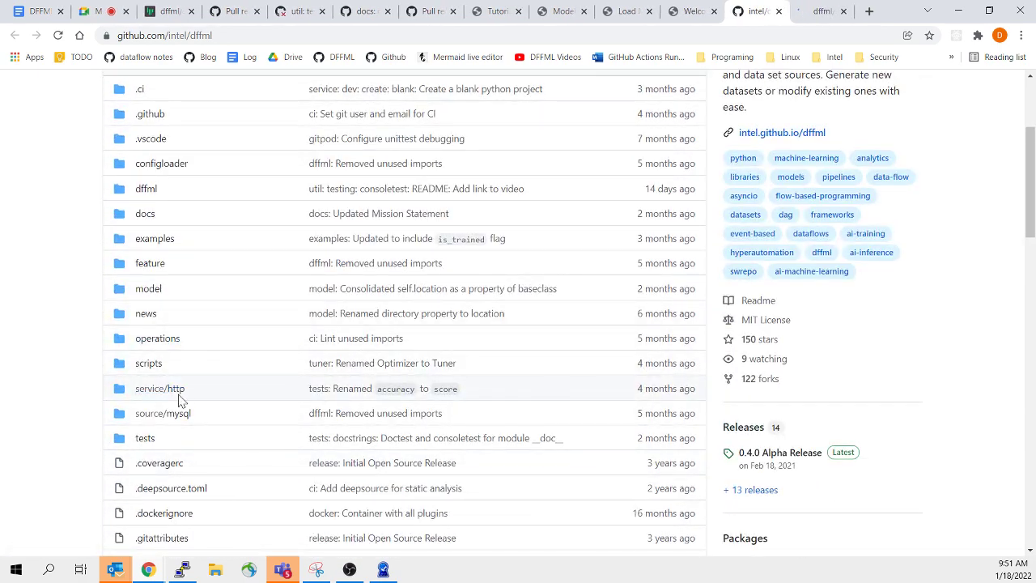
{"action": "left_click", "coordinate": [178, 413]}
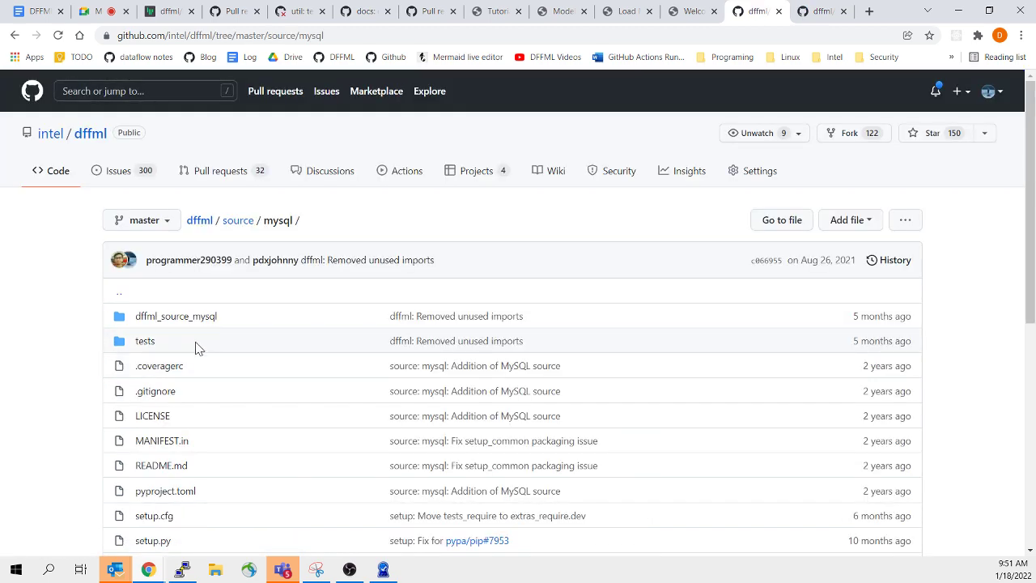
{"action": "scroll", "coordinate": [196, 348], "scroll_direction": "down", "scroll_amount": 2}
{"action": "scroll", "coordinate": [202, 185], "scroll_direction": "up", "scroll_amount": 2}
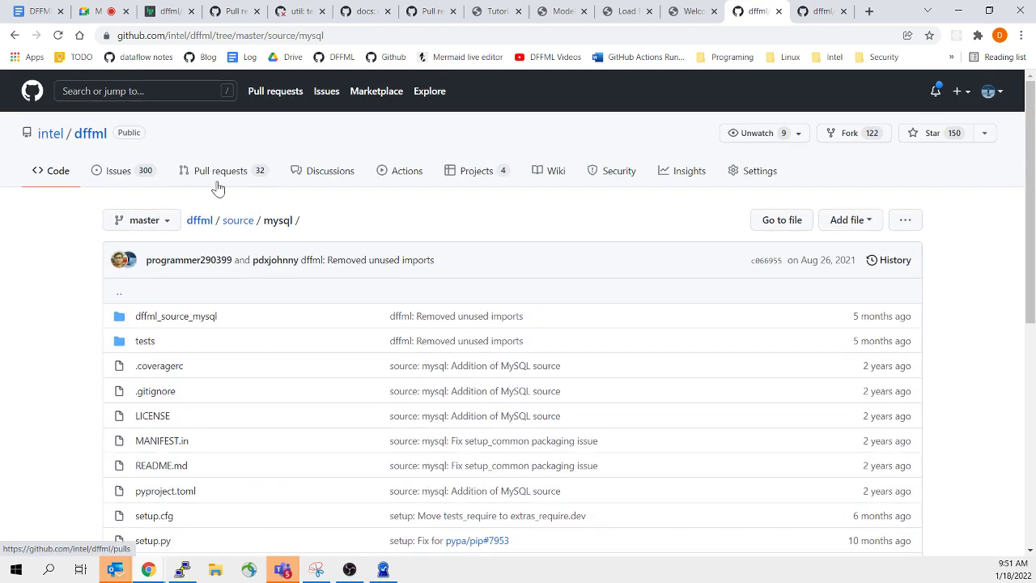
{"action": "left_click", "coordinate": [199, 220]}
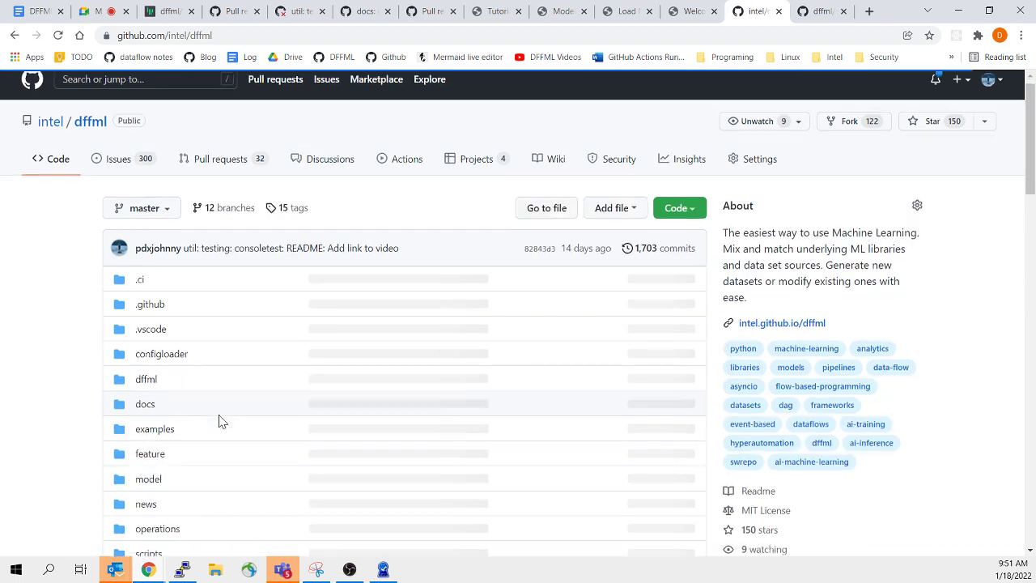
{"action": "scroll", "coordinate": [173, 365], "scroll_direction": "down", "scroll_amount": 2}
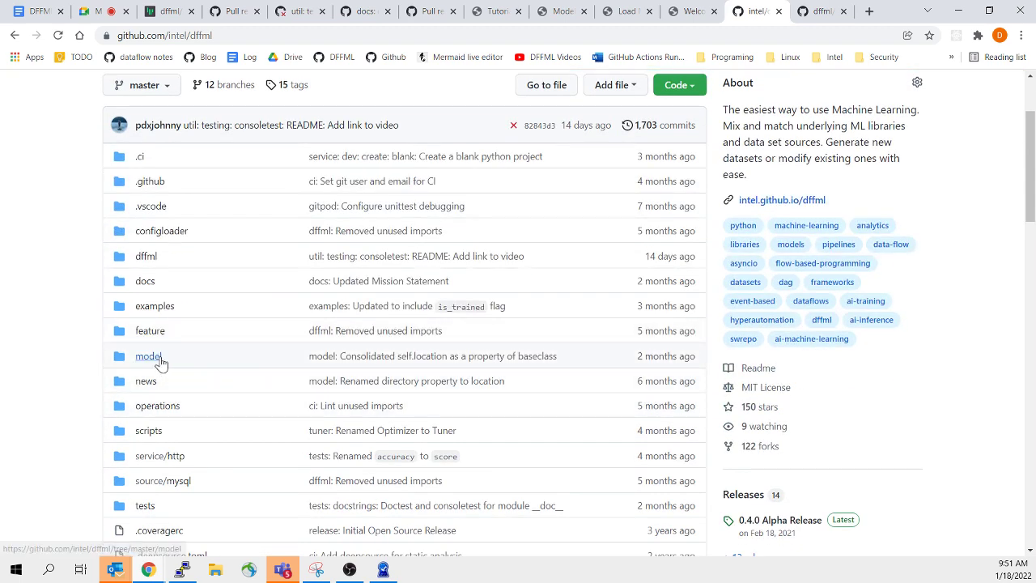
- Browse to model/tensorflow, look over its setup.cfg, then open its setup.py
{"action": "left_click", "coordinate": [156, 358]}
{"action": "scroll", "coordinate": [242, 372], "scroll_direction": "down", "scroll_amount": 2}
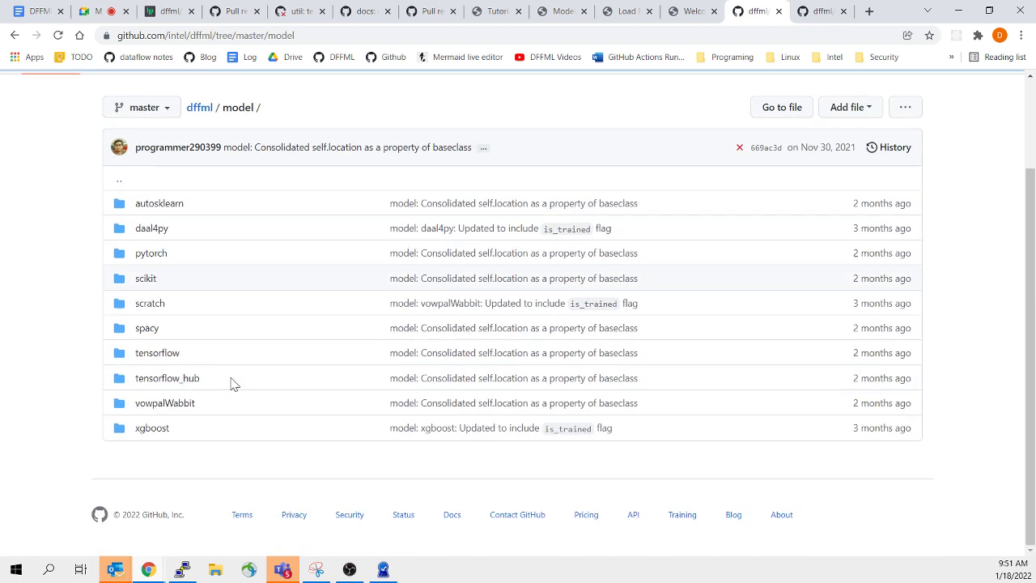
{"action": "left_click", "coordinate": [170, 357]}
{"action": "scroll", "coordinate": [202, 412], "scroll_direction": "down", "scroll_amount": 4}
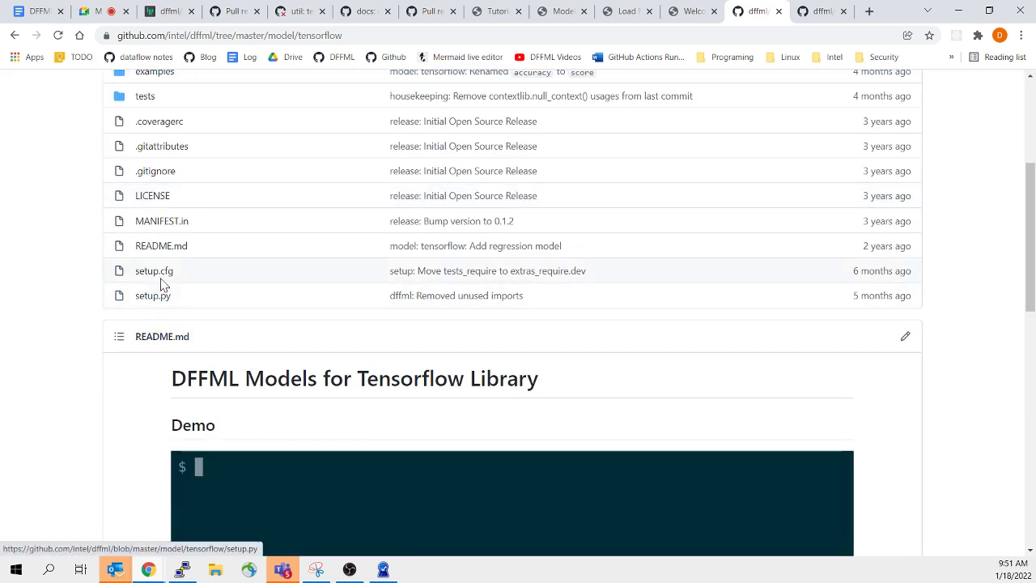
{"action": "left_click", "coordinate": [160, 273]}
{"action": "scroll", "coordinate": [324, 283], "scroll_direction": "down", "scroll_amount": 2}
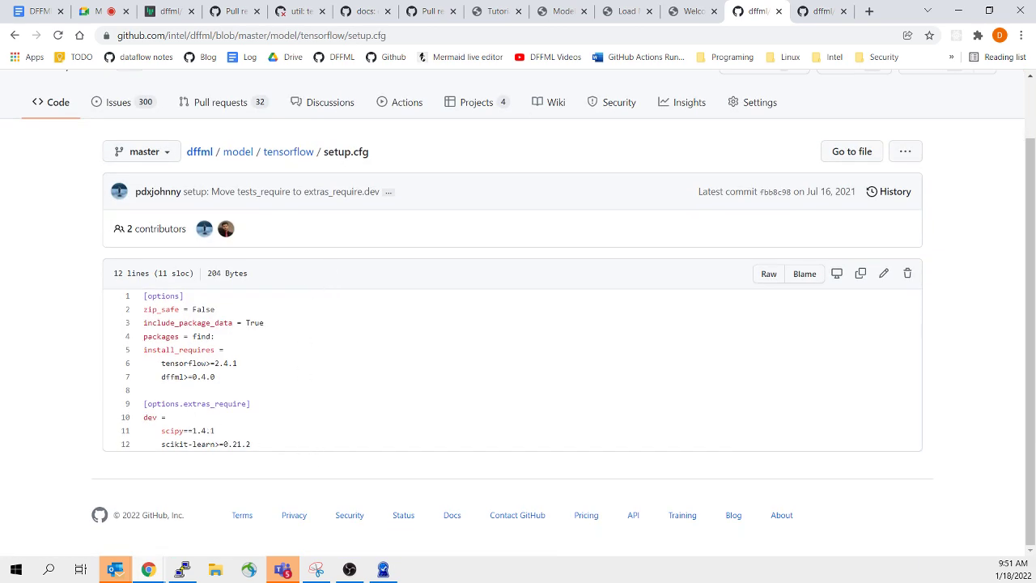
{"action": "left_click", "coordinate": [303, 156]}
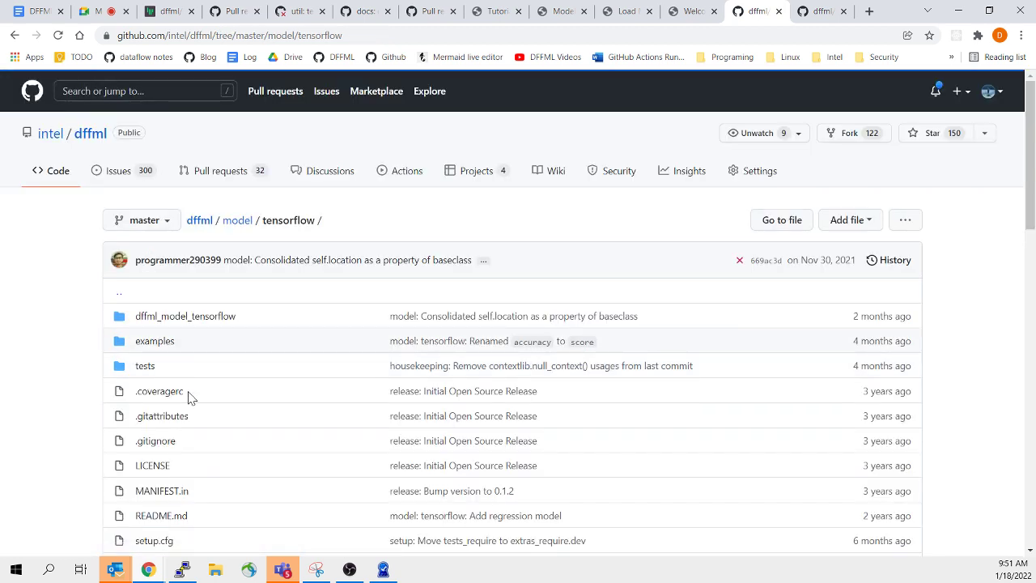
{"action": "scroll", "coordinate": [194, 404], "scroll_direction": "down", "scroll_amount": 2}
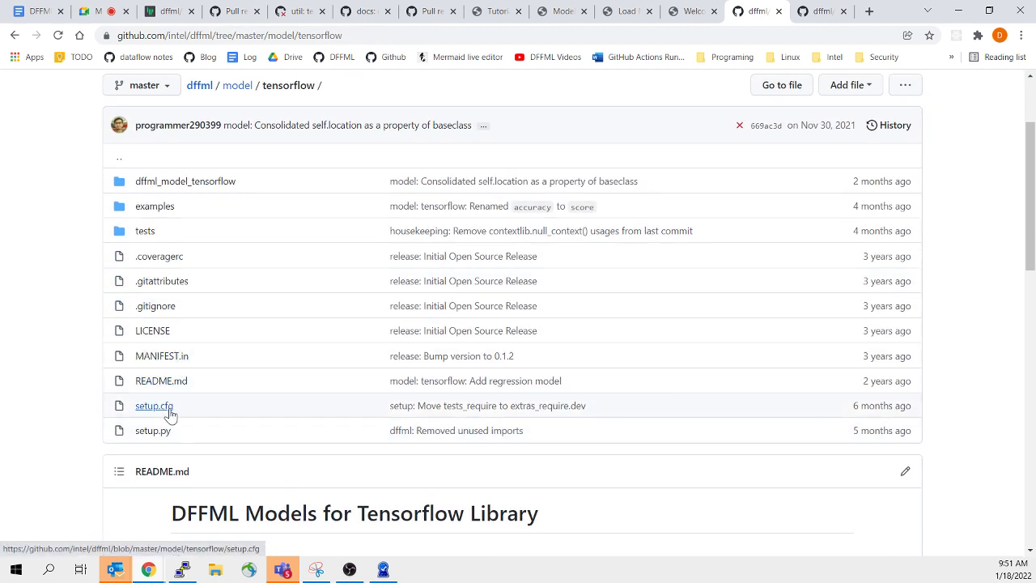
{"action": "left_click", "coordinate": [170, 415]}
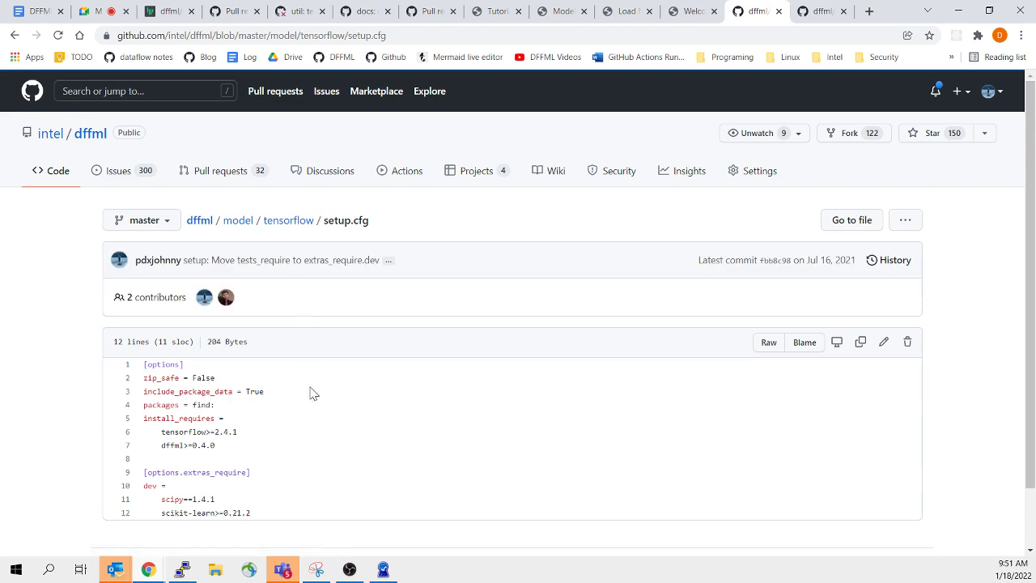
{"action": "scroll", "coordinate": [308, 185], "scroll_direction": "down", "scroll_amount": 1}
{"action": "left_click", "coordinate": [295, 151]}
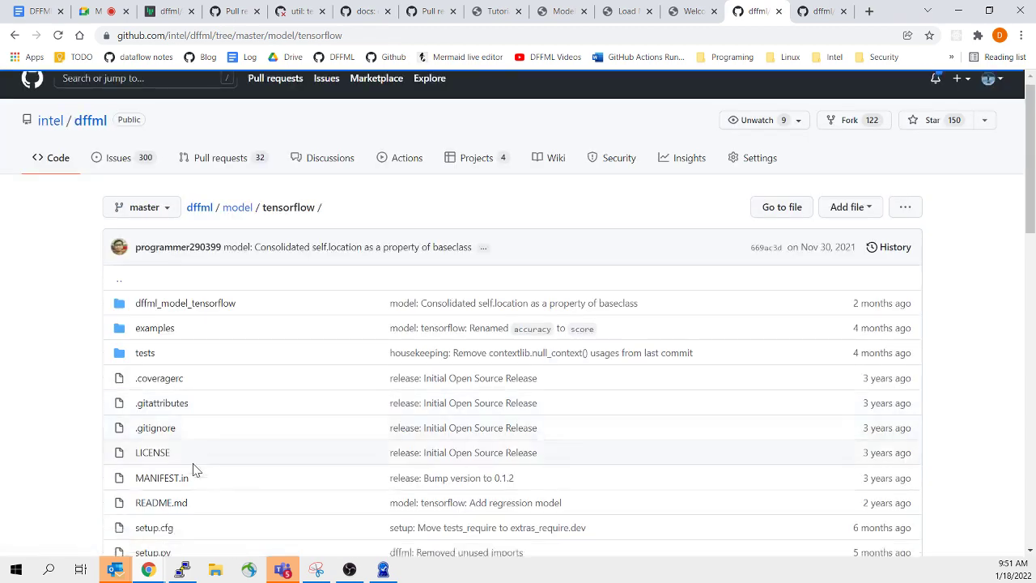
{"action": "scroll", "coordinate": [178, 438], "scroll_direction": "down", "scroll_amount": 2}
{"action": "left_click", "coordinate": [150, 363]}
- Scroll to entry_points in the tensorflow setup.py and check the file's web address
{"action": "scroll", "coordinate": [363, 393], "scroll_direction": "down", "scroll_amount": 5}
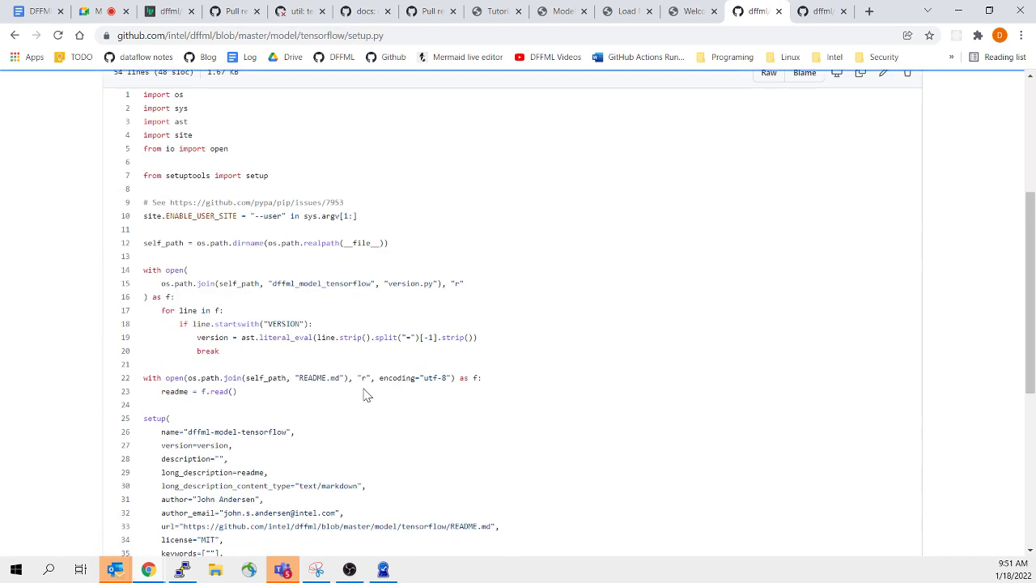
{"action": "scroll", "coordinate": [318, 381], "scroll_direction": "down", "scroll_amount": 3}
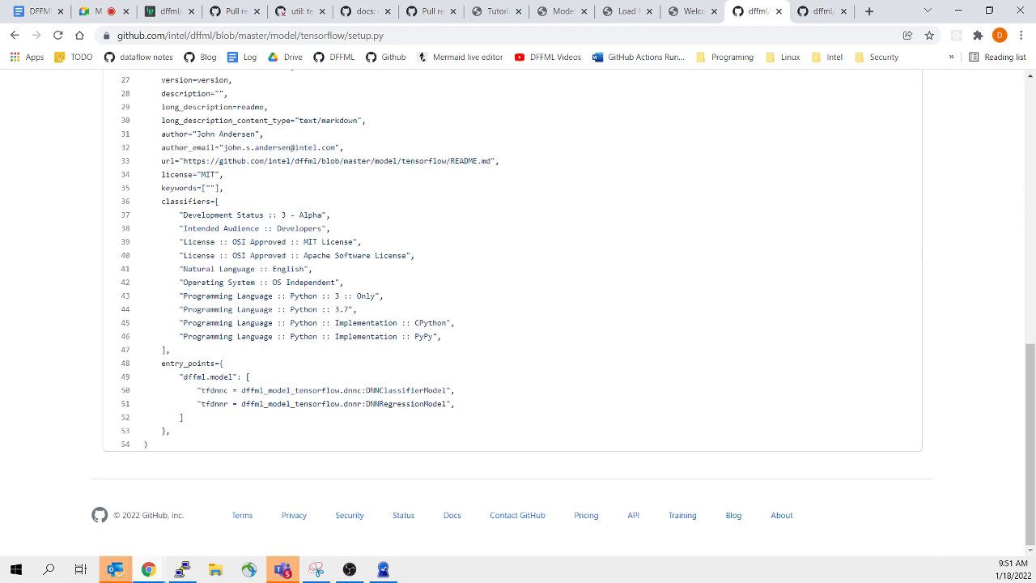
{"action": "left_click_drag", "start_coordinate": [144, 360], "coordinate": [261, 355]}
{"action": "left_click", "coordinate": [272, 419]}
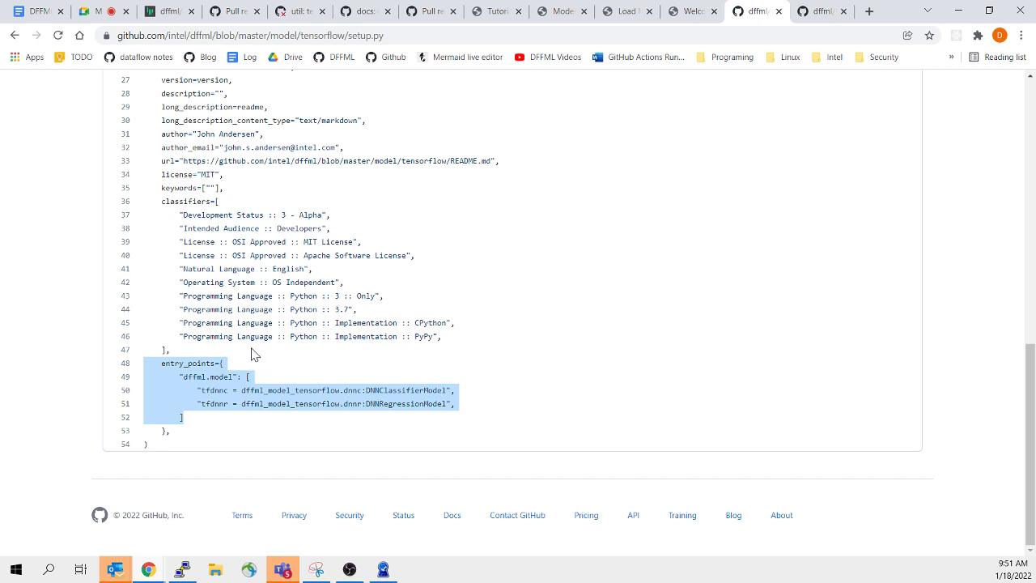
{"action": "left_click", "coordinate": [252, 354]}
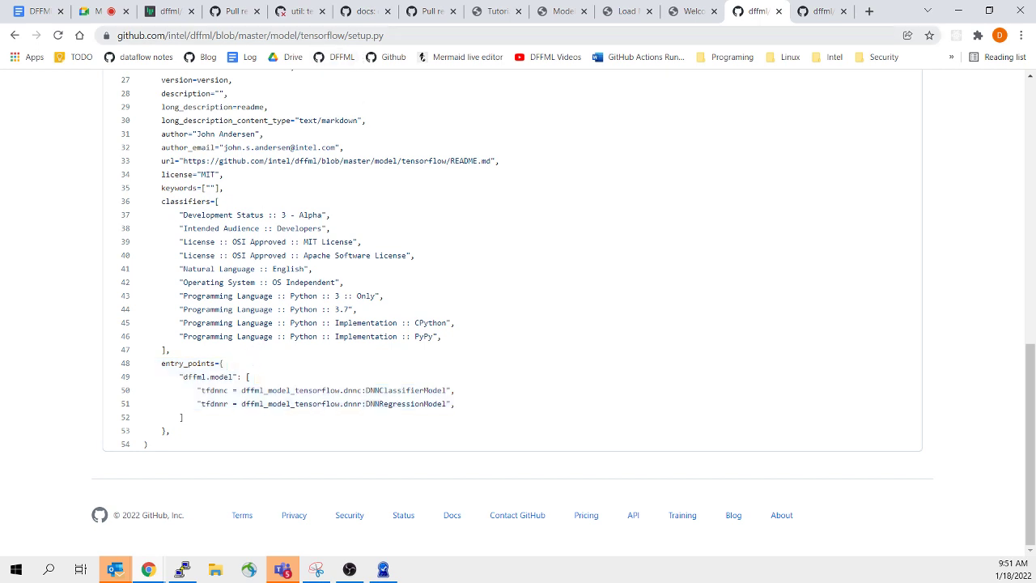
{"action": "left_click", "coordinate": [369, 36]}
{"action": "double_click", "coordinate": [397, 36]}
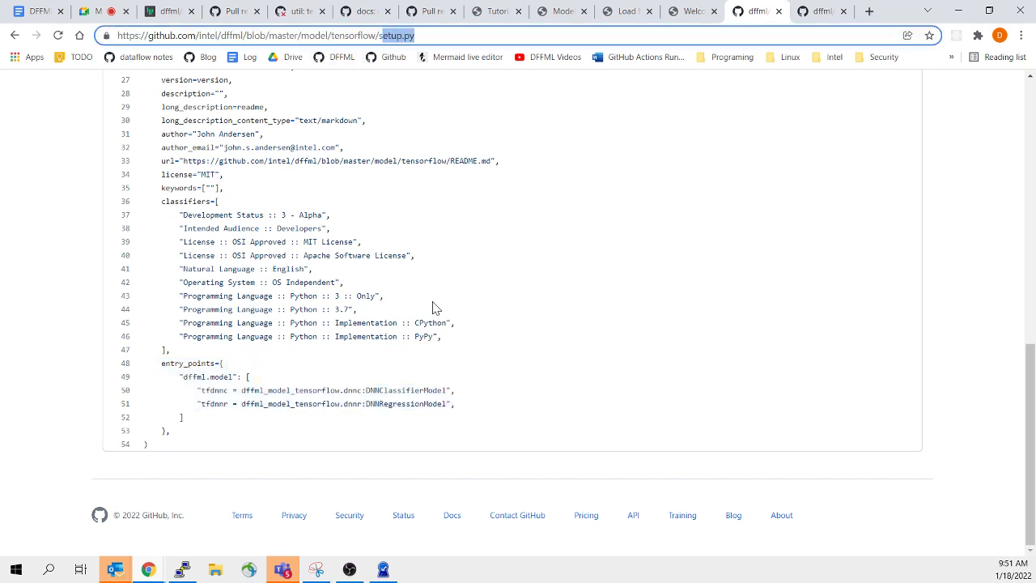
{"action": "left_click", "coordinate": [410, 373]}
- Highlight the entry_points block, lines 48–53, and its dffml.model key
{"action": "left_click_drag", "start_coordinate": [200, 436], "coordinate": [247, 364]}
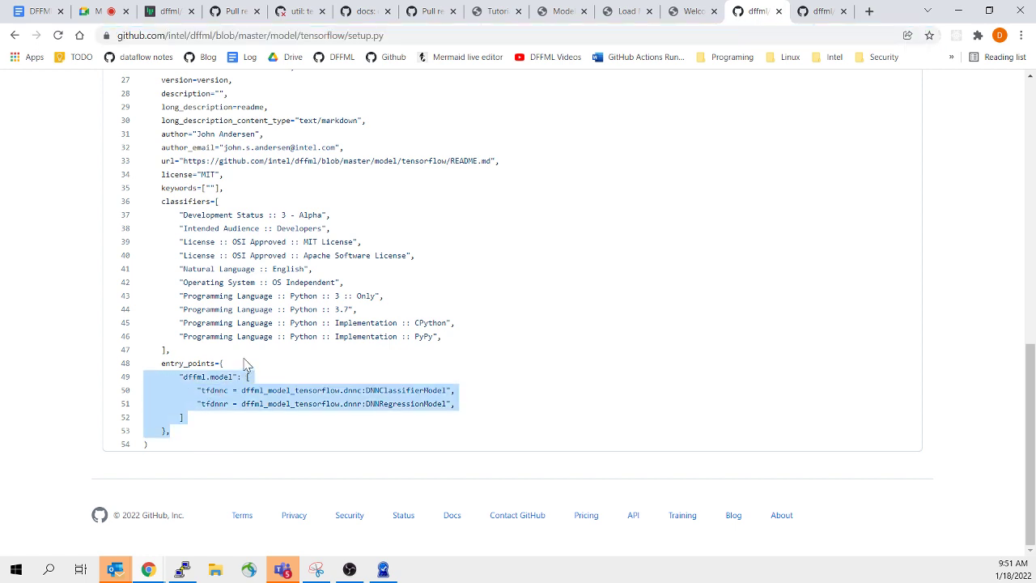
{"action": "left_click", "coordinate": [247, 364]}
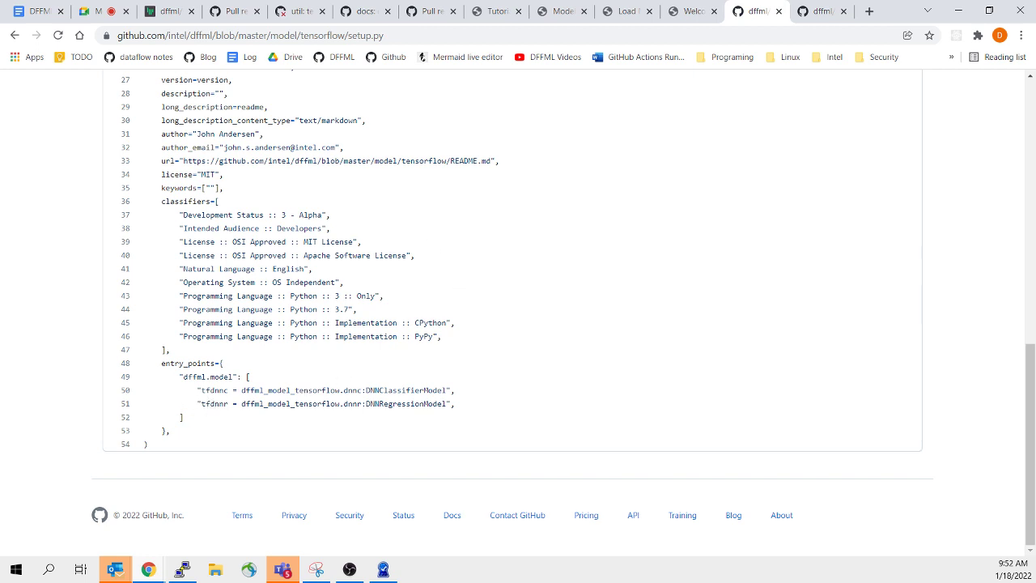
{"action": "left_click_drag", "start_coordinate": [174, 377], "coordinate": [300, 390]}
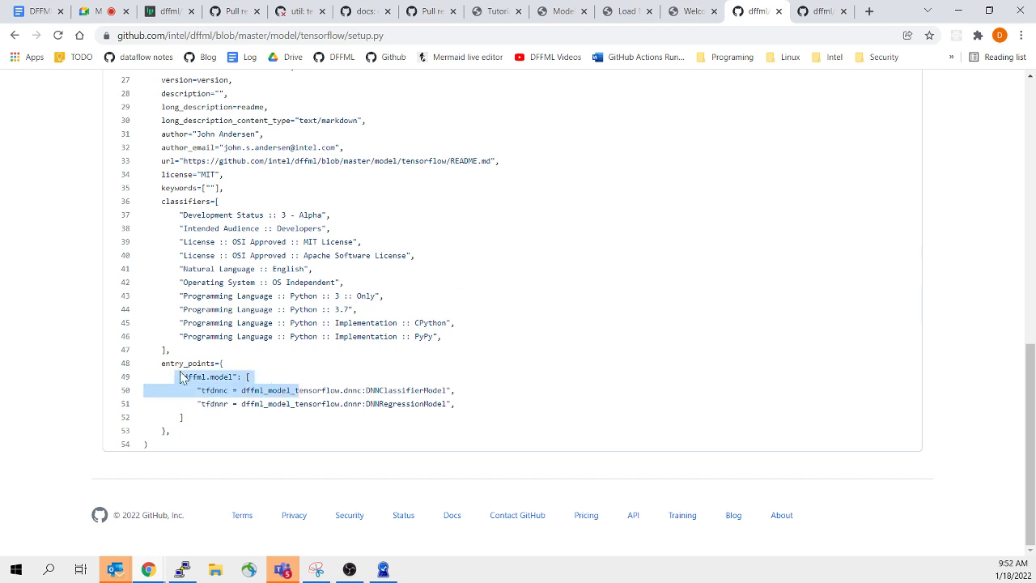
{"action": "left_click", "coordinate": [183, 378]}
{"action": "triple_click", "coordinate": [229, 366]}
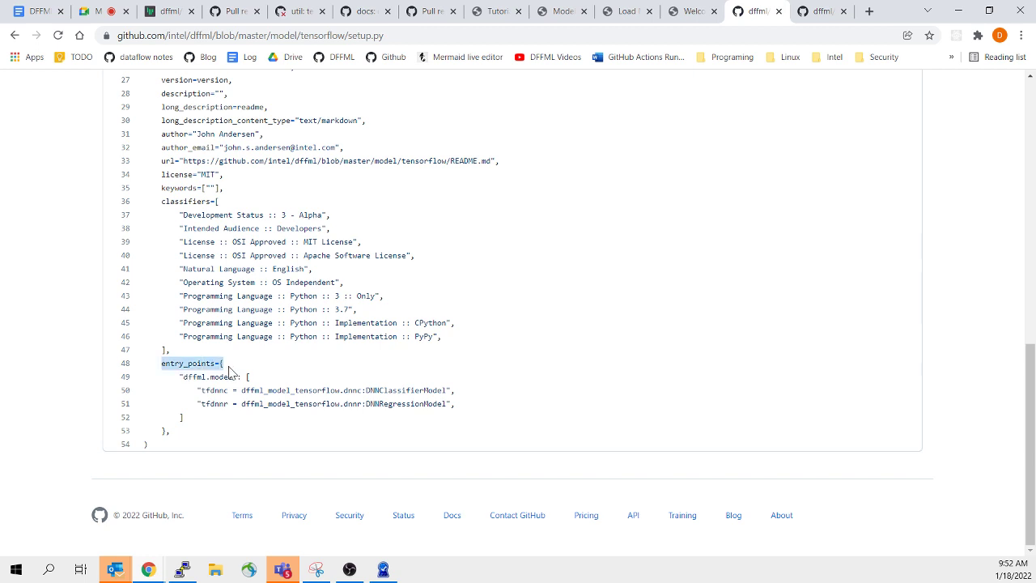
{"action": "left_click", "coordinate": [229, 366]}
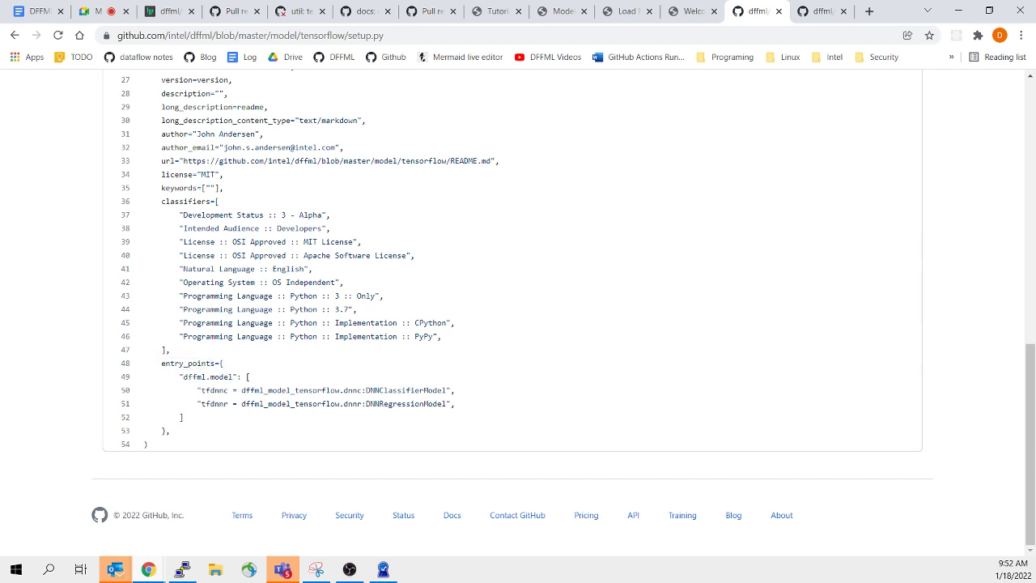
{"action": "left_click_drag", "start_coordinate": [183, 376], "coordinate": [246, 376]}
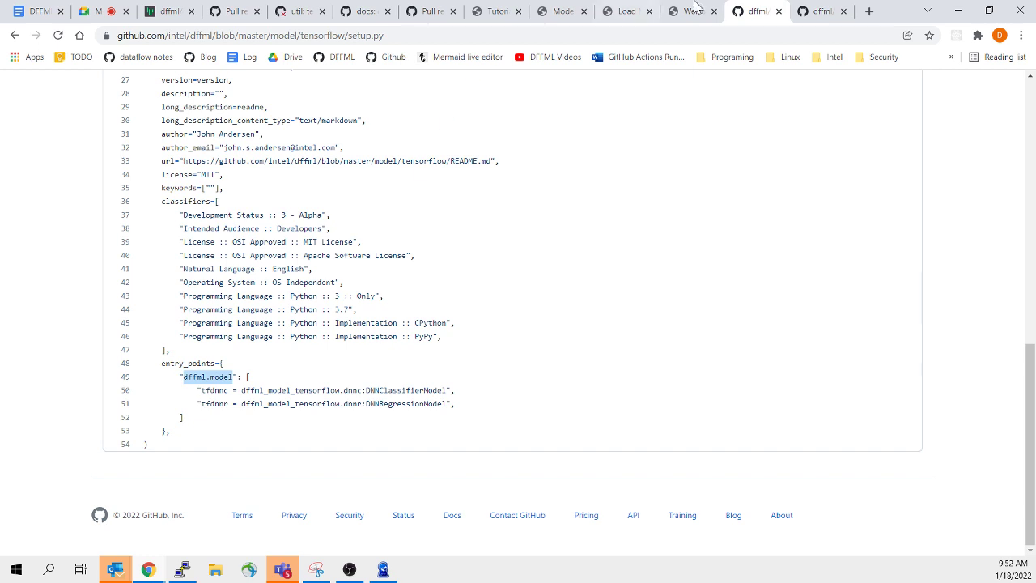
- From the root setup.py tab, open the dffml repository home in a new tab
{"action": "left_click", "coordinate": [814, 10]}
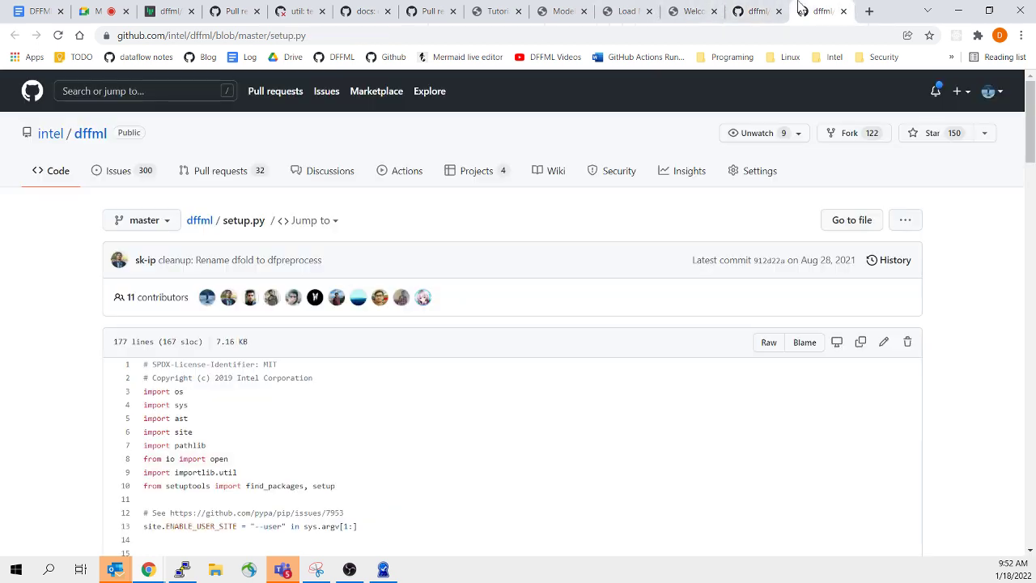
{"action": "middle_click", "coordinate": [199, 220]}
{"action": "key", "text": "ctrl+Tab"}
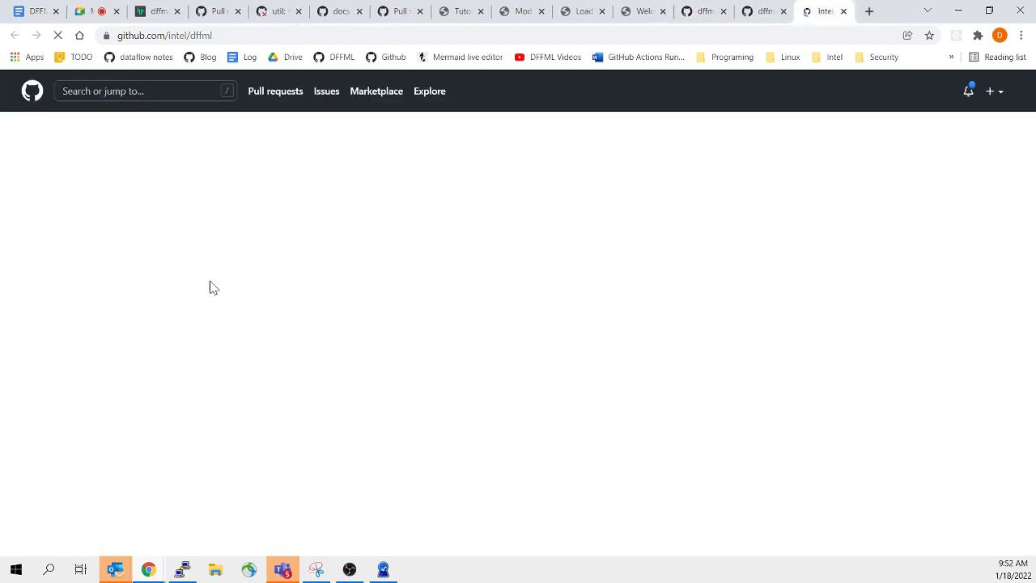
- Browse the dffml and dffml/model folders, then compare against the root setup.py tab
{"action": "left_click", "coordinate": [145, 393]}
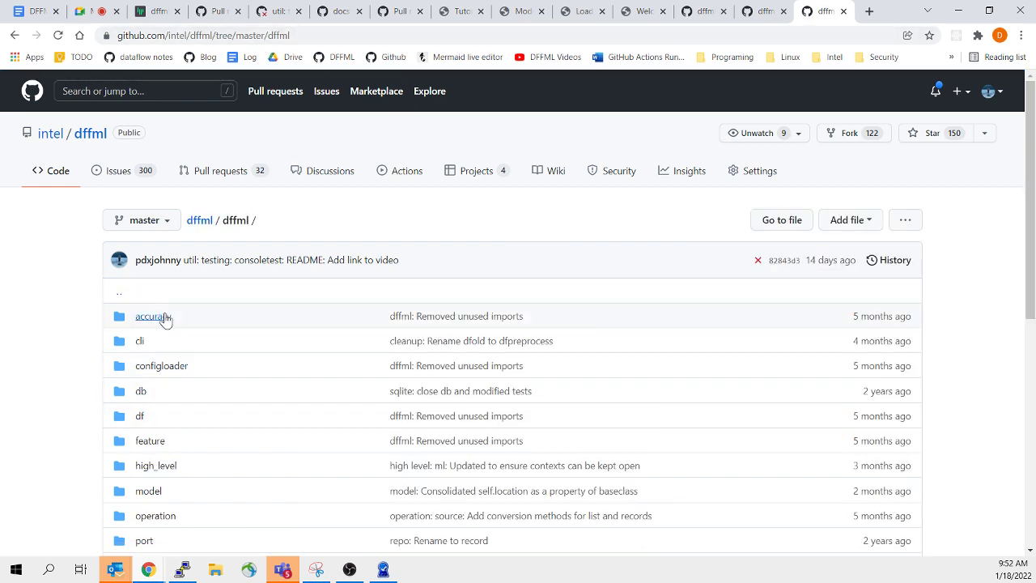
{"action": "left_click", "coordinate": [147, 491]}
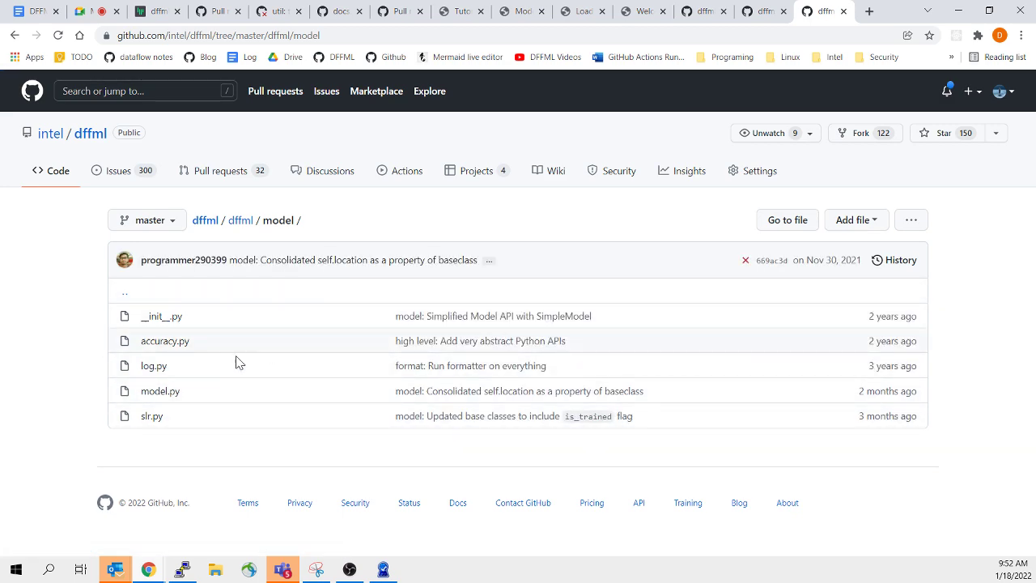
{"action": "left_click", "coordinate": [761, 9]}
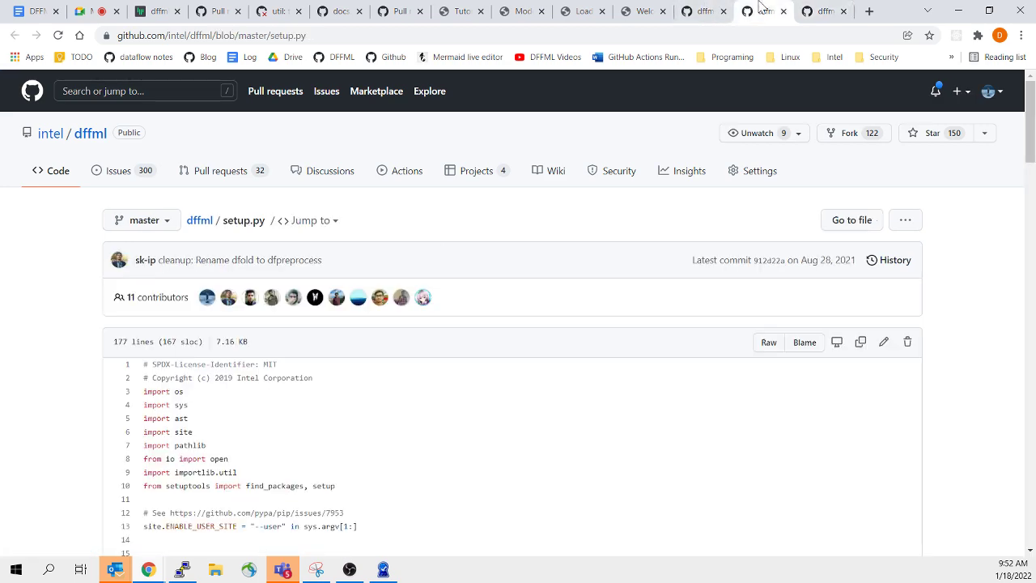
{"action": "scroll", "coordinate": [478, 257], "scroll_direction": "down", "scroll_amount": 15}
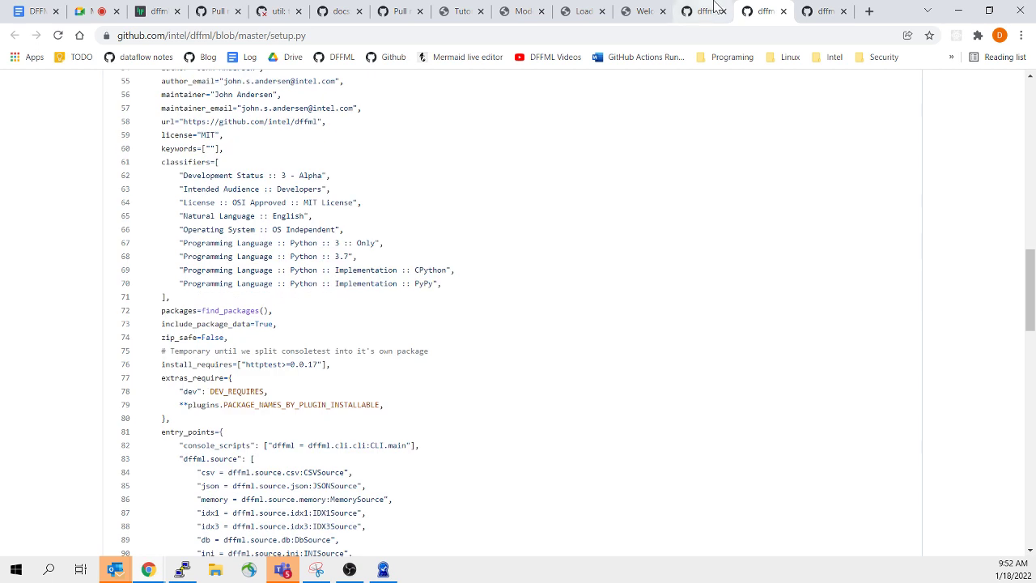
{"action": "key", "text": "ctrl+Page_Up"}
- Highlight the dffml.model entry-point key on line 49 and the tfdnnc entry on line 50
{"action": "left_click", "coordinate": [457, 298]}
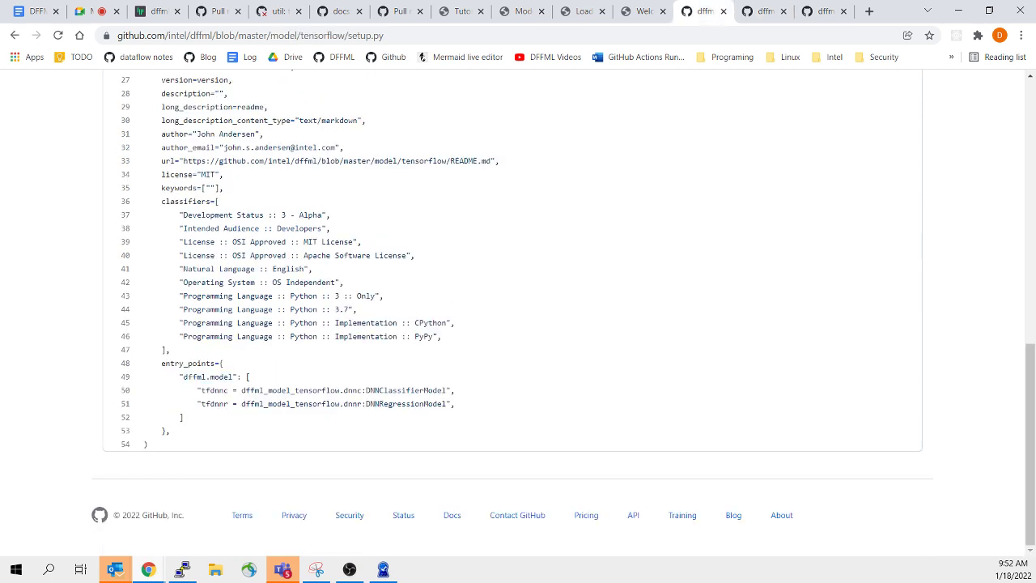
{"action": "double_click", "coordinate": [208, 376]}
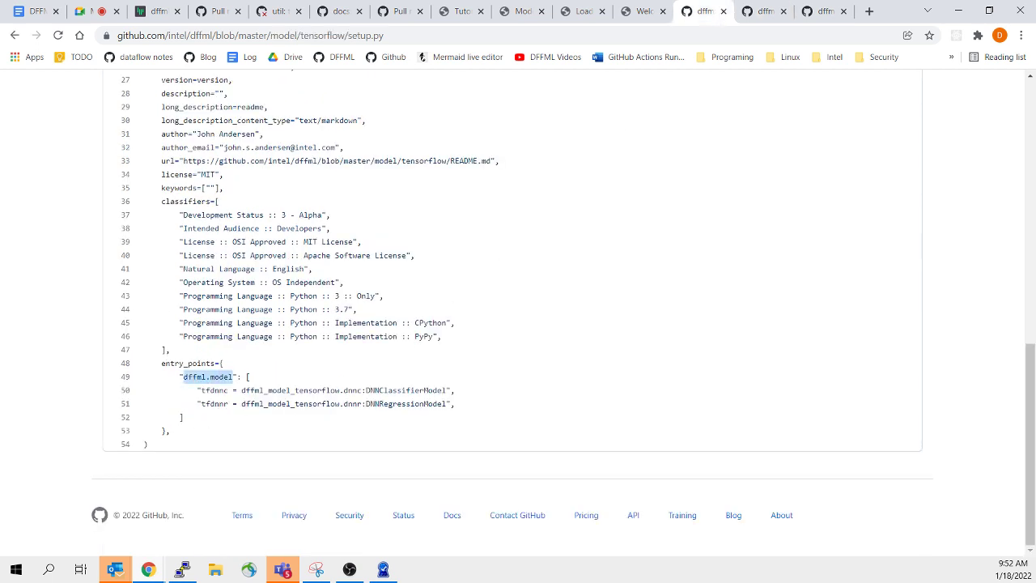
{"action": "left_click_drag", "start_coordinate": [144, 390], "coordinate": [439, 412]}
{"action": "left_click", "coordinate": [478, 407]}
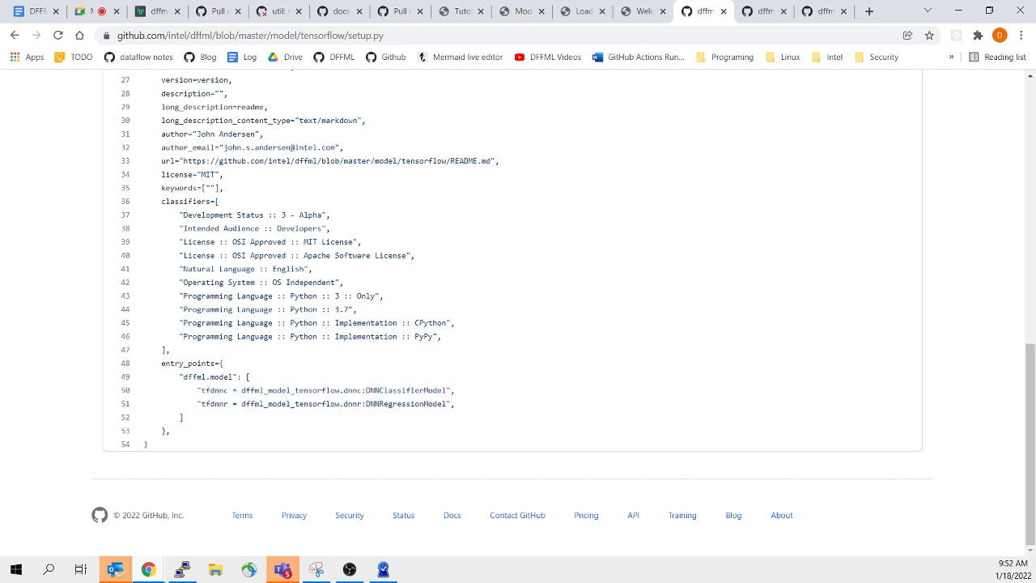
{"action": "left_click_drag", "start_coordinate": [183, 377], "coordinate": [229, 376]}
{"action": "double_click", "coordinate": [215, 391]}
- Select the DNNClassifierModel import path and the dffml_model_tensorflow package name on line 50
{"action": "left_click", "coordinate": [515, 400]}
{"action": "mouse_move", "coordinate": [241, 391]}
{"action": "left_mouse_down"}
{"action": "mouse_move", "coordinate": [429, 390]}
{"action": "mouse_move", "coordinate": [241, 390]}
{"action": "left_mouse_up"}
{"action": "left_click_drag", "start_coordinate": [345, 391], "coordinate": [446, 390]}
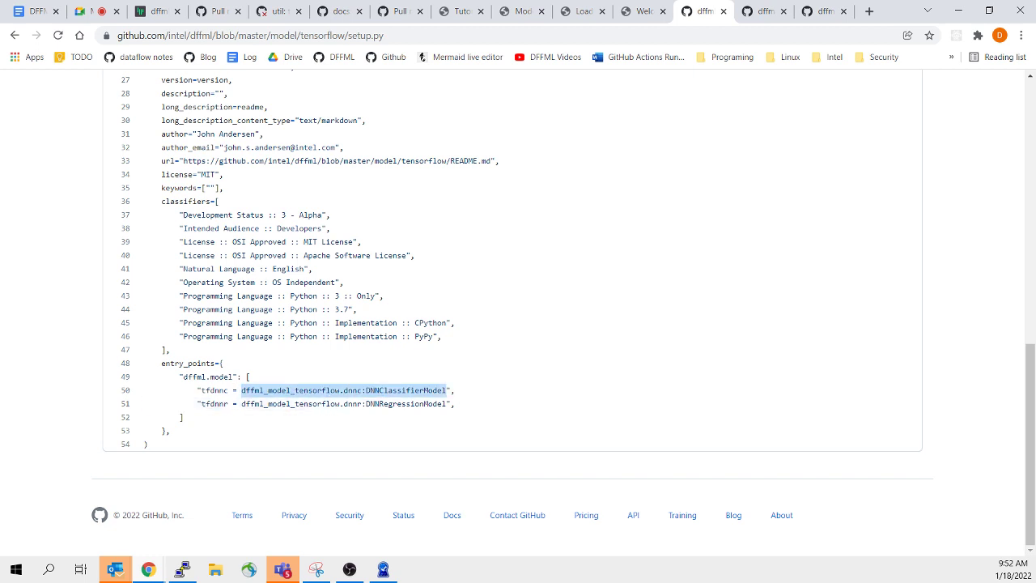
{"action": "left_click", "coordinate": [446, 390]}
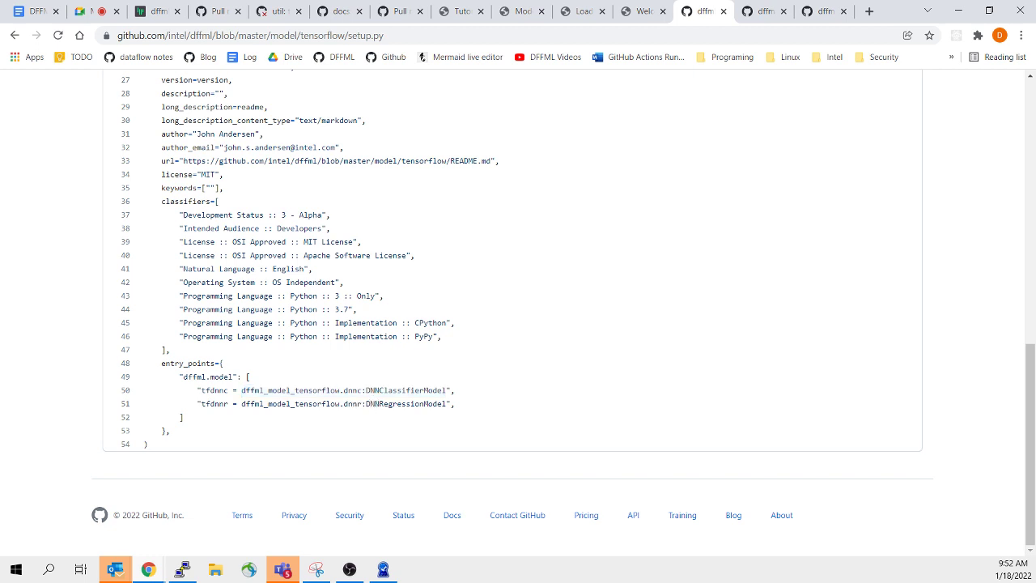
{"action": "double_click", "coordinate": [291, 391]}
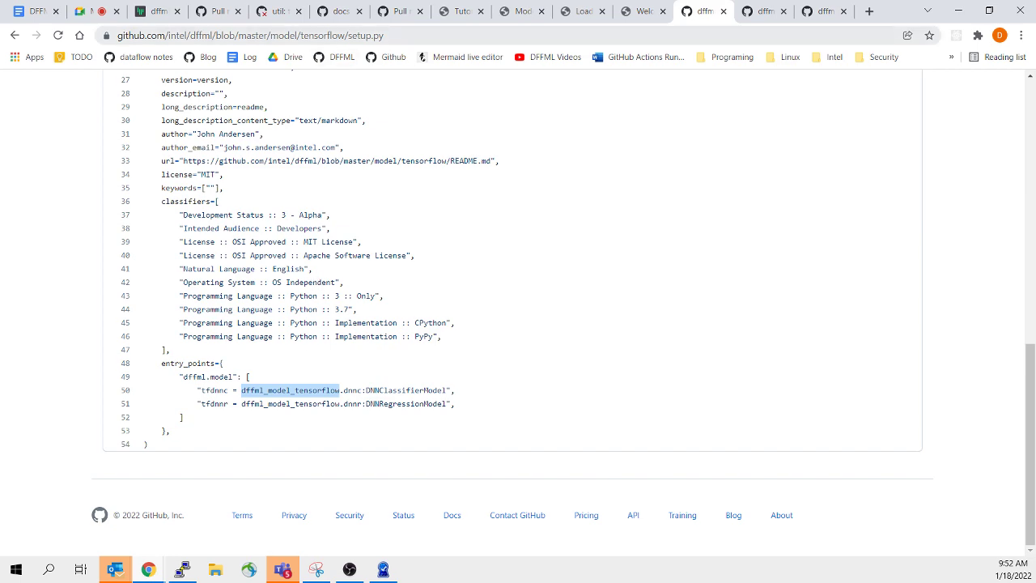
{"action": "scroll", "coordinate": [313, 186], "scroll_direction": "up", "scroll_amount": 8}
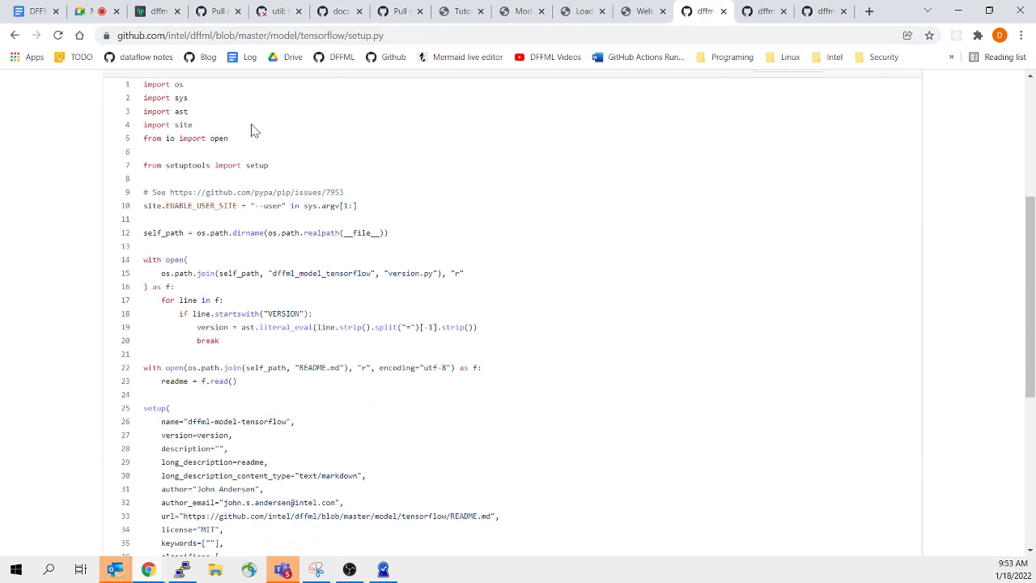
- Go up to model/tensorflow and open dffml_model_tensorflow/dnnc.py
{"action": "left_click", "coordinate": [300, 224]}
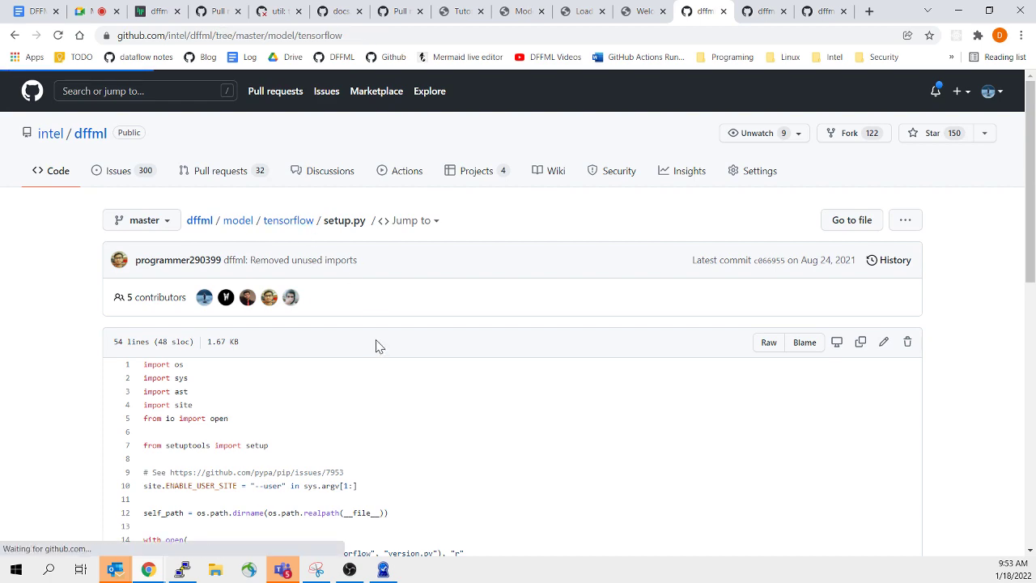
{"action": "scroll", "coordinate": [381, 338], "scroll_direction": "down", "scroll_amount": 4}
{"action": "scroll", "coordinate": [274, 285], "scroll_direction": "up", "scroll_amount": 3}
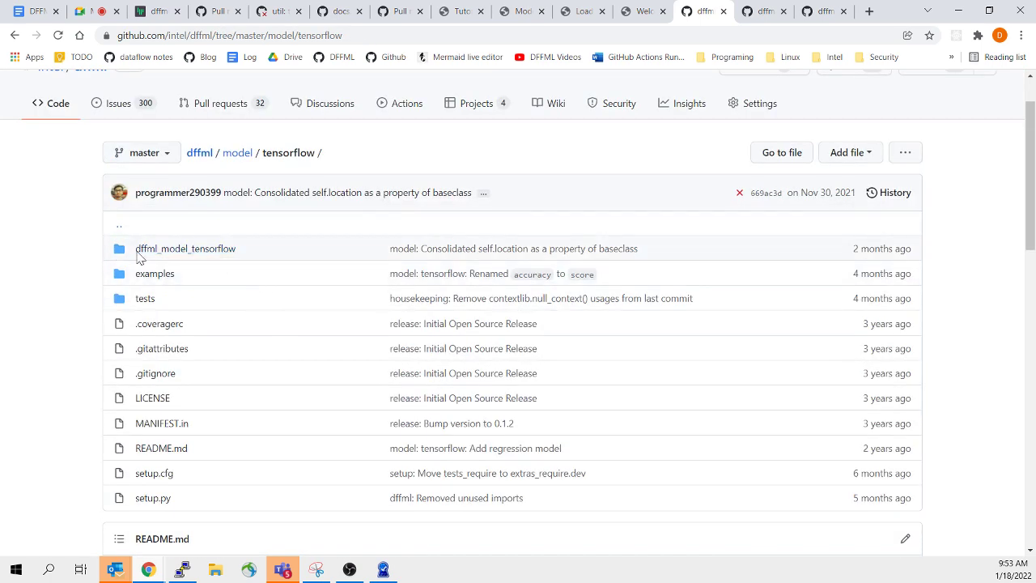
{"action": "left_click", "coordinate": [221, 255]}
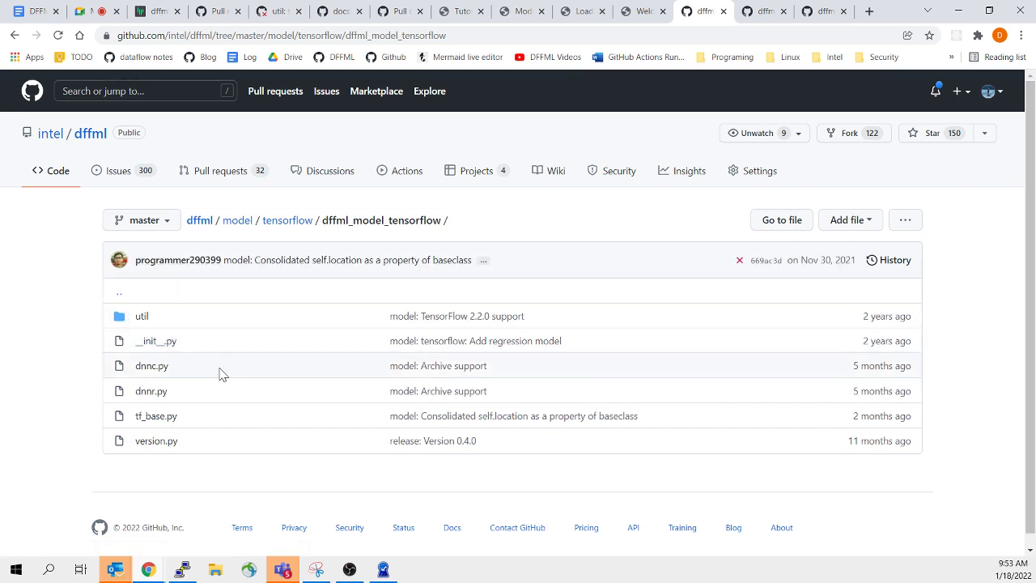
{"action": "left_click", "coordinate": [162, 370]}
{"action": "scroll", "coordinate": [338, 407], "scroll_direction": "down", "scroll_amount": 5}
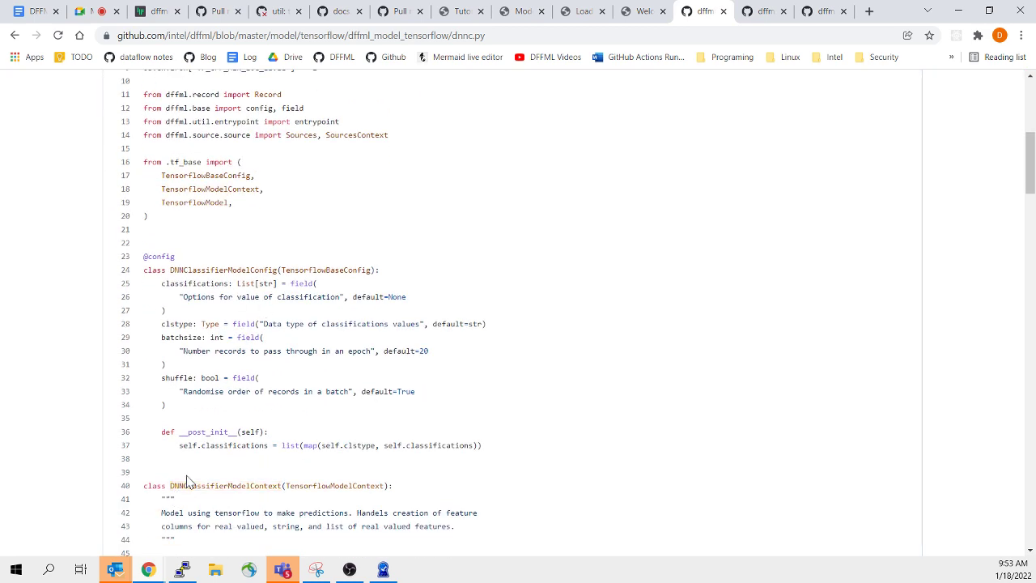
{"action": "scroll", "coordinate": [186, 482], "scroll_direction": "down", "scroll_amount": 2}
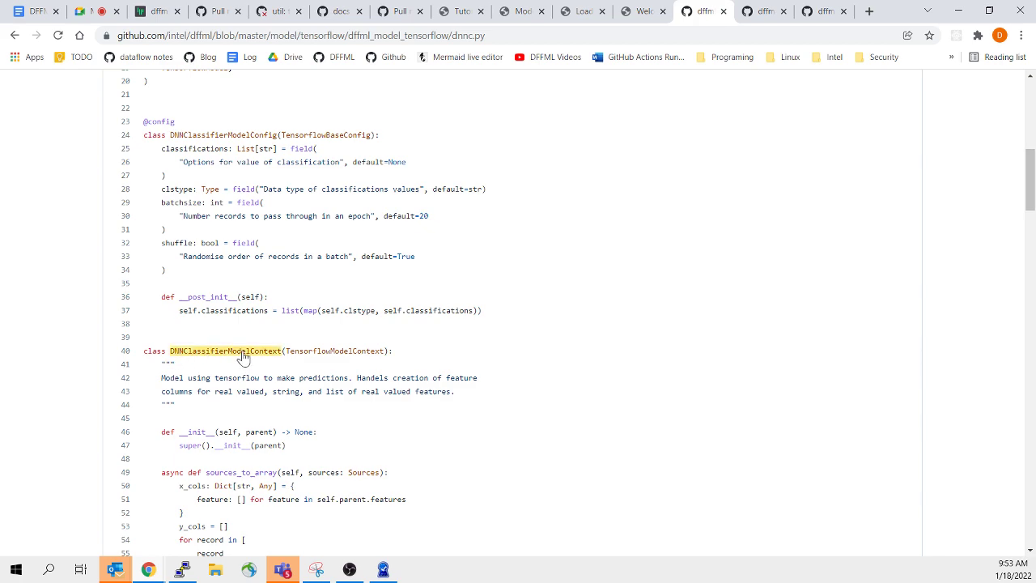
{"action": "scroll", "coordinate": [240, 359], "scroll_direction": "down", "scroll_amount": 12}
{"action": "scroll", "coordinate": [235, 296], "scroll_direction": "down", "scroll_amount": 6}
{"action": "scroll", "coordinate": [235, 295], "scroll_direction": "up", "scroll_amount": 2}
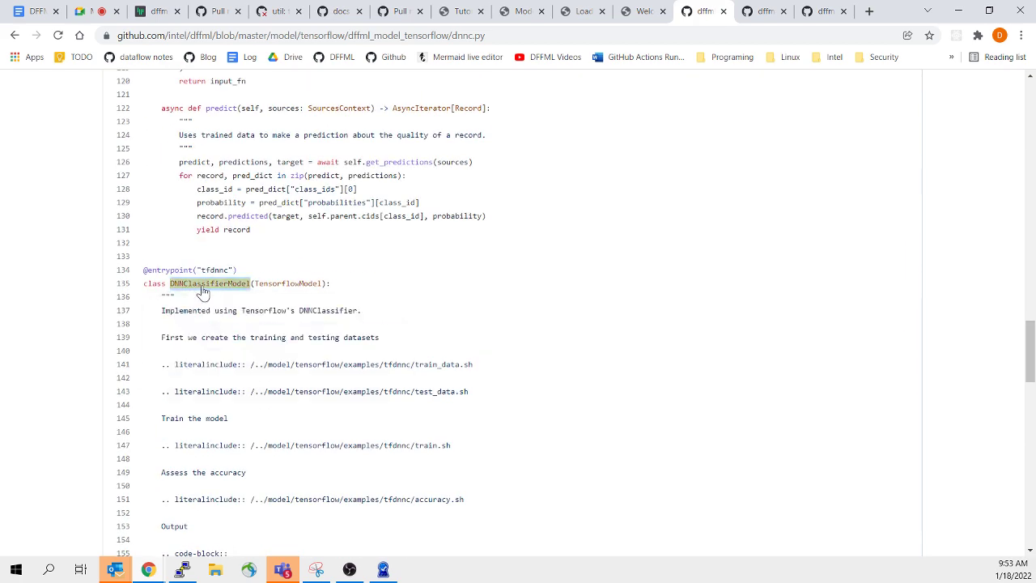
{"action": "double_click", "coordinate": [222, 282]}
{"action": "double_click", "coordinate": [215, 269]}
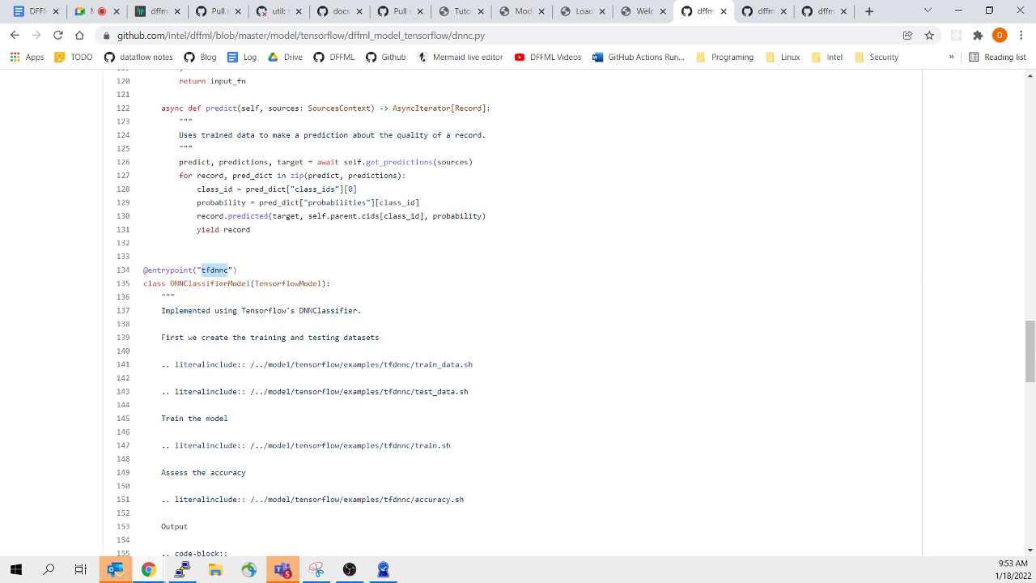
{"action": "left_click_drag", "start_coordinate": [256, 271], "coordinate": [143, 271]}
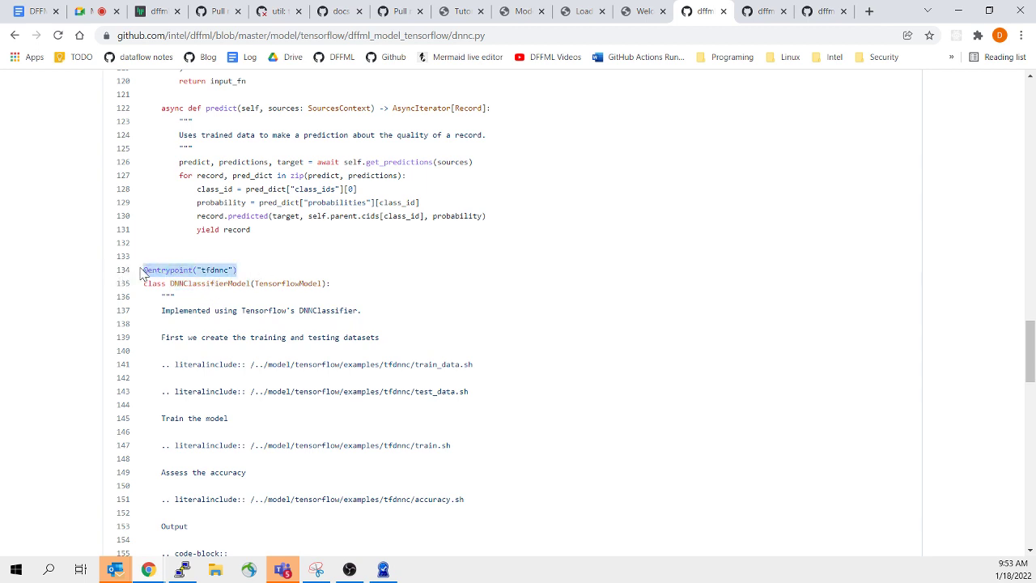
{"action": "left_click", "coordinate": [221, 283]}
{"action": "left_click", "coordinate": [232, 283]}
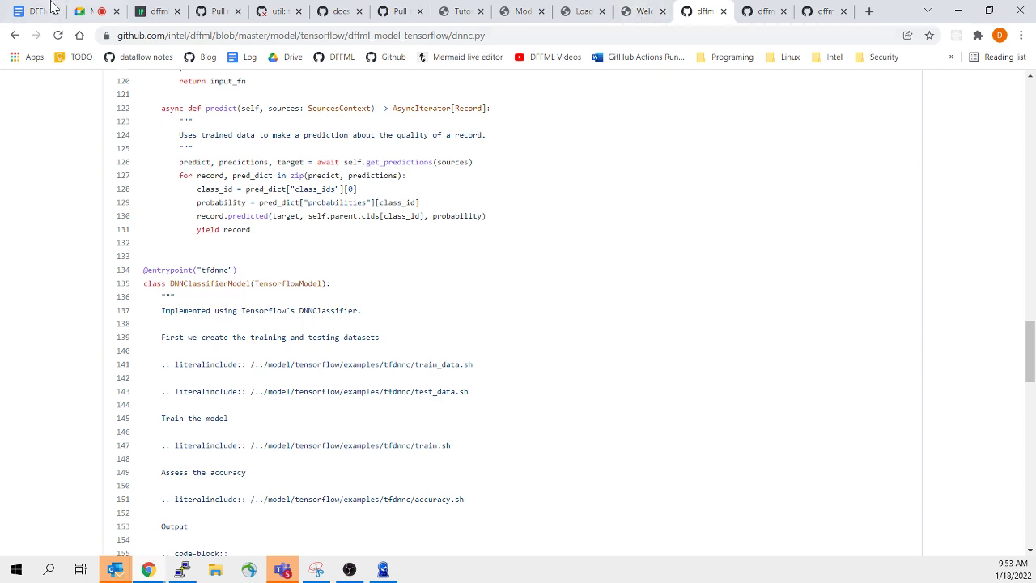
{"action": "right_click", "coordinate": [14, 35]}
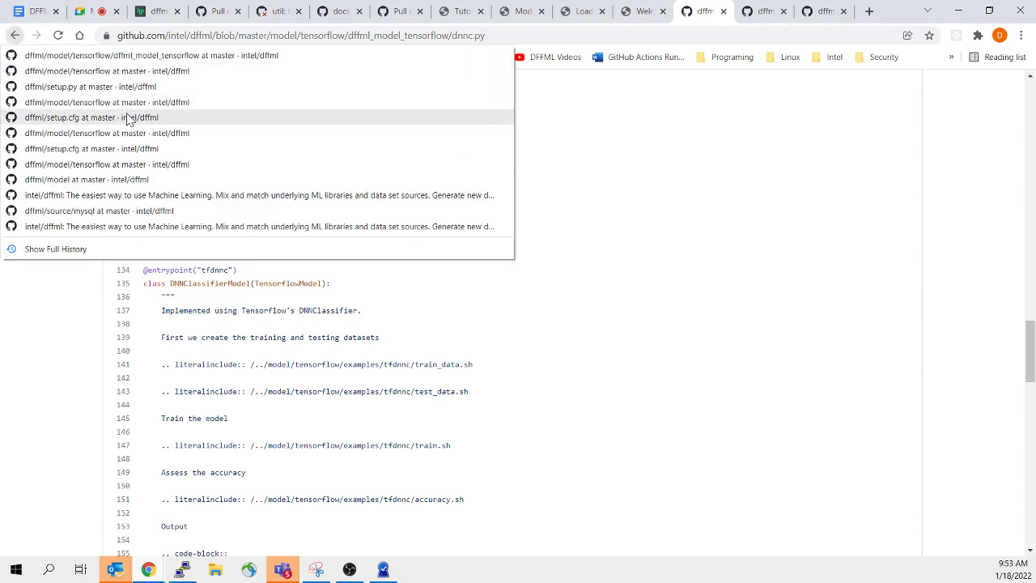
- Return to the TensorFlow model's setup.py and select the tfdnnc entry point on line 50
{"action": "left_click", "coordinate": [129, 120]}
{"action": "left_click", "coordinate": [304, 154]}
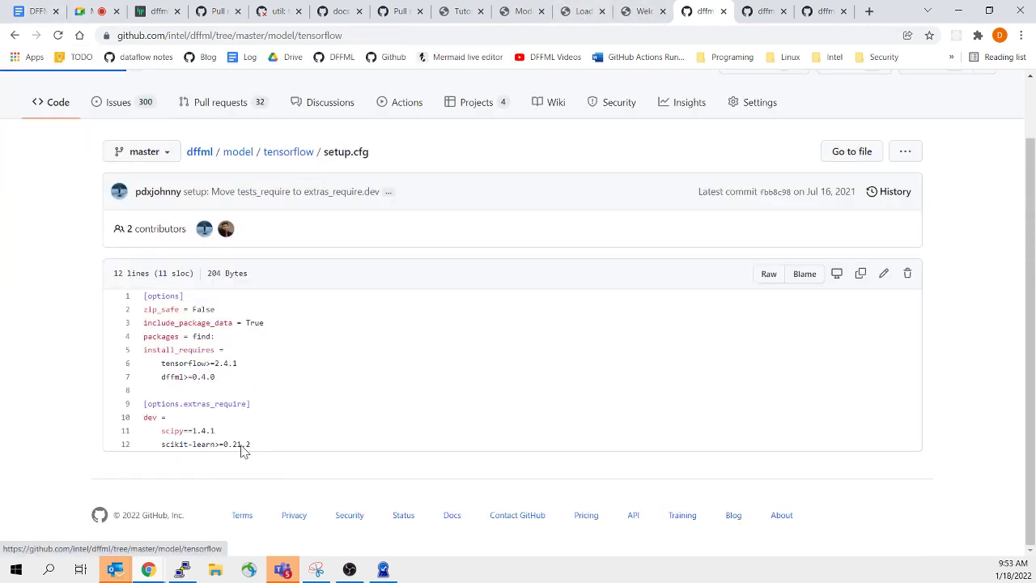
{"action": "scroll", "coordinate": [202, 405], "scroll_direction": "down", "scroll_amount": 3}
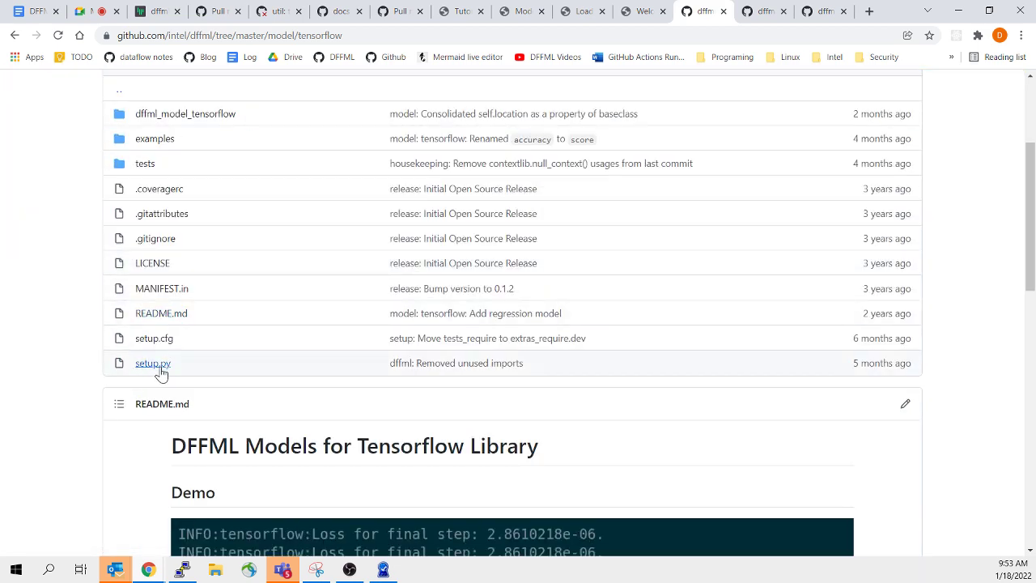
{"action": "left_click", "coordinate": [153, 364]}
{"action": "scroll", "coordinate": [252, 307], "scroll_direction": "down", "scroll_amount": 8}
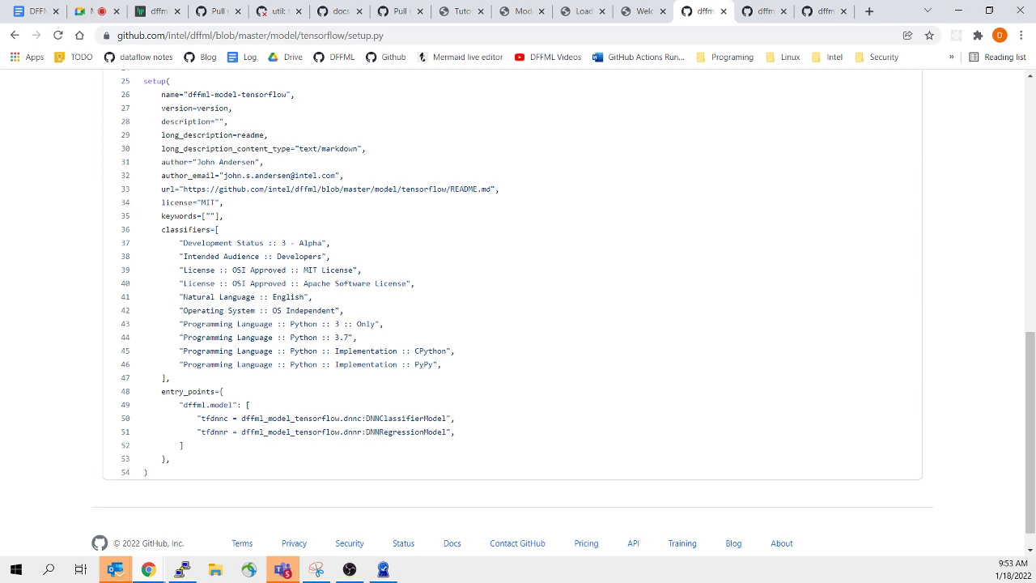
{"action": "double_click", "coordinate": [215, 419]}
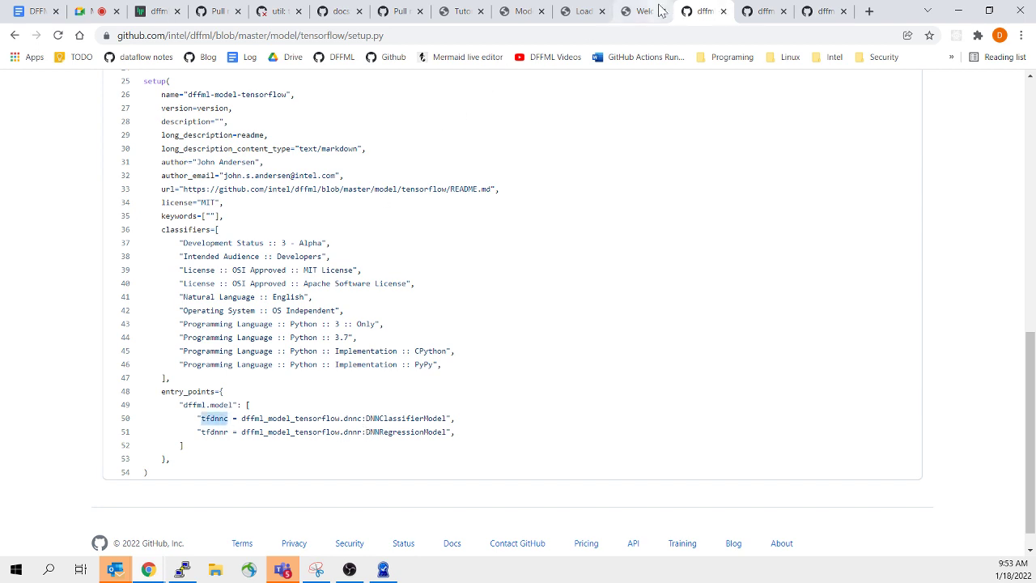
- Glance over the main dffml setup.py and dffml/model tabs, then return to TensorFlow setup.py
{"action": "left_click", "coordinate": [761, 12]}
{"action": "scroll", "coordinate": [290, 443], "scroll_direction": "down", "scroll_amount": 1}
{"action": "scroll", "coordinate": [290, 443], "scroll_direction": "down", "scroll_amount": 2}
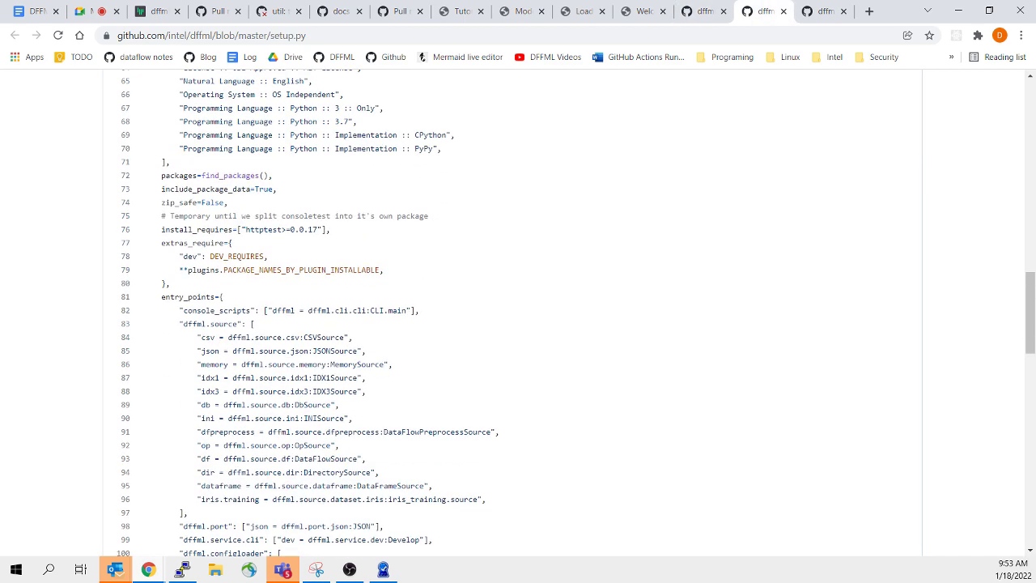
{"action": "left_click", "coordinate": [823, 11]}
{"action": "left_click", "coordinate": [716, 10]}
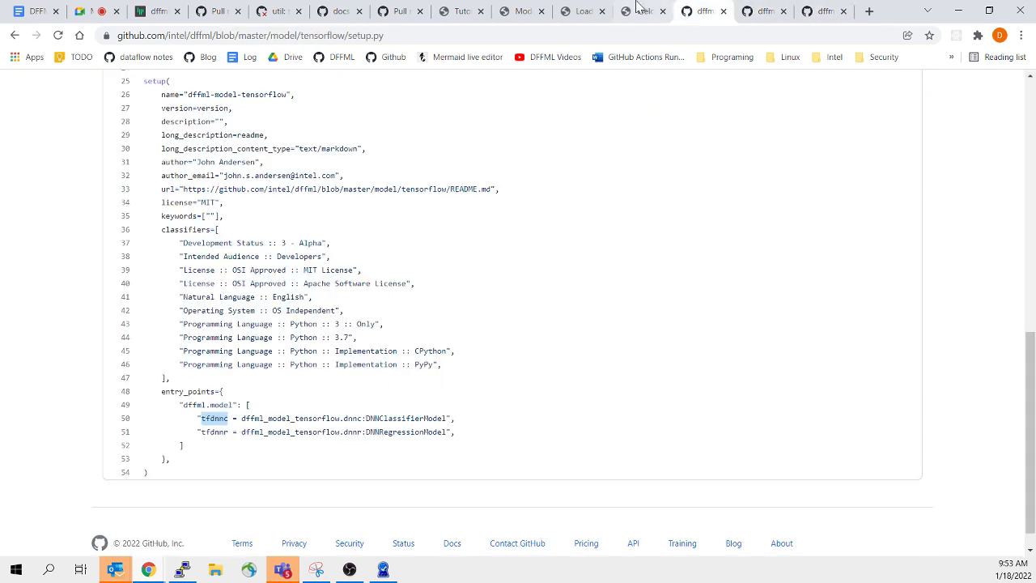
{"action": "right_click", "coordinate": [14, 35]}
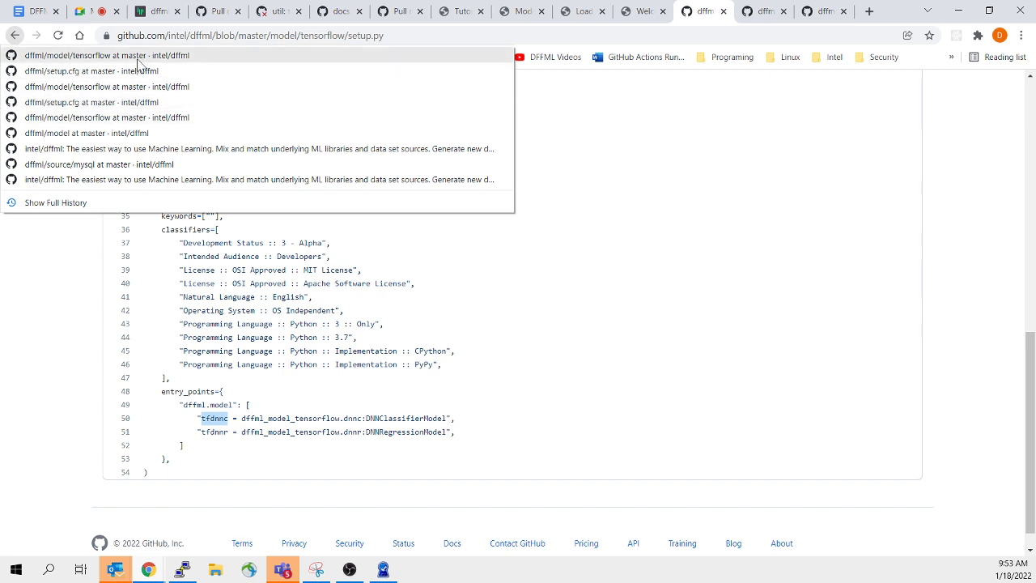
{"action": "left_click", "coordinate": [129, 55]}
{"action": "left_click", "coordinate": [179, 118]}
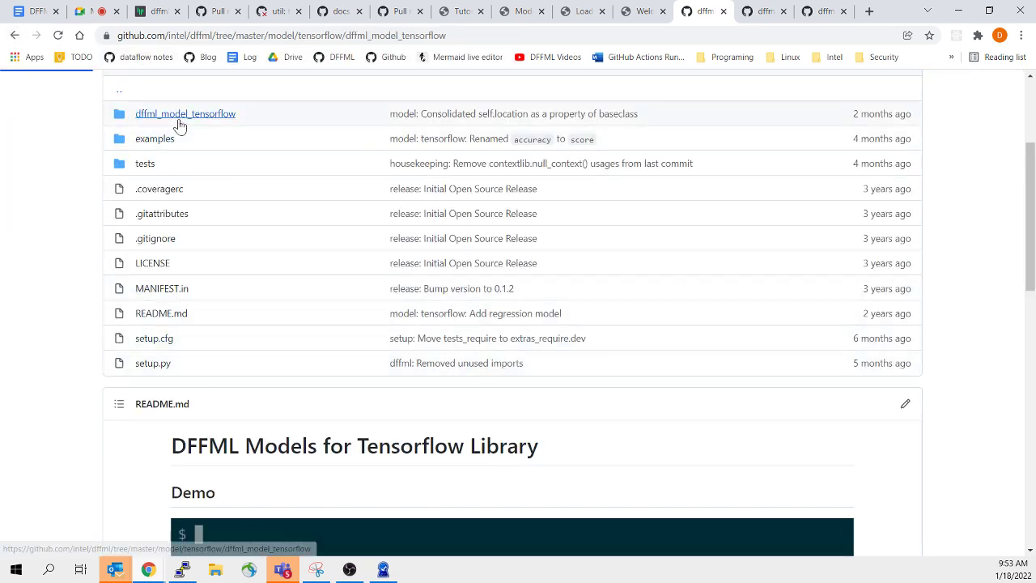
{"action": "left_click", "coordinate": [157, 365]}
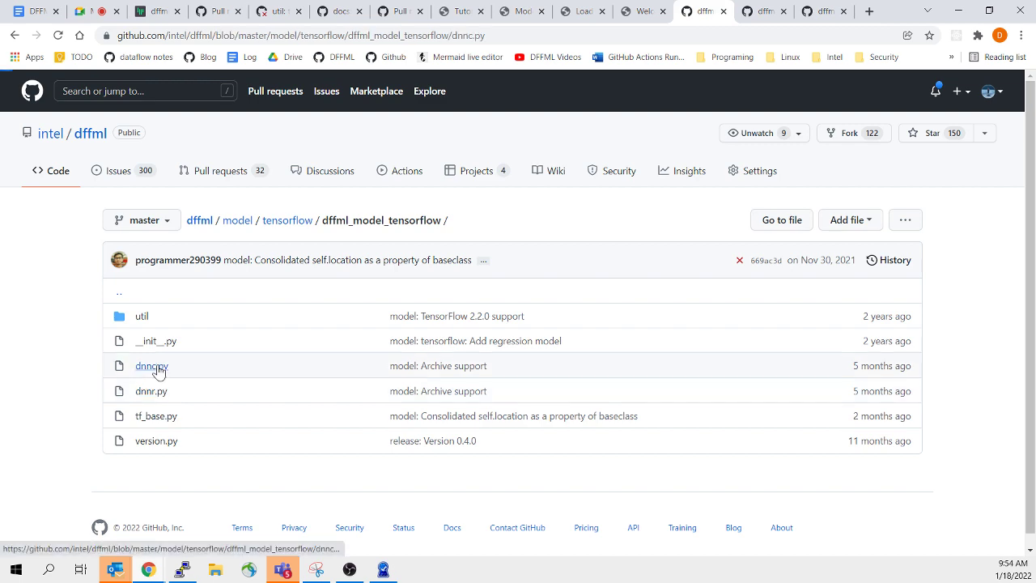
{"action": "scroll", "coordinate": [209, 340], "scroll_direction": "down", "scroll_amount": 10}
{"action": "scroll", "coordinate": [210, 332], "scroll_direction": "down", "scroll_amount": 15}
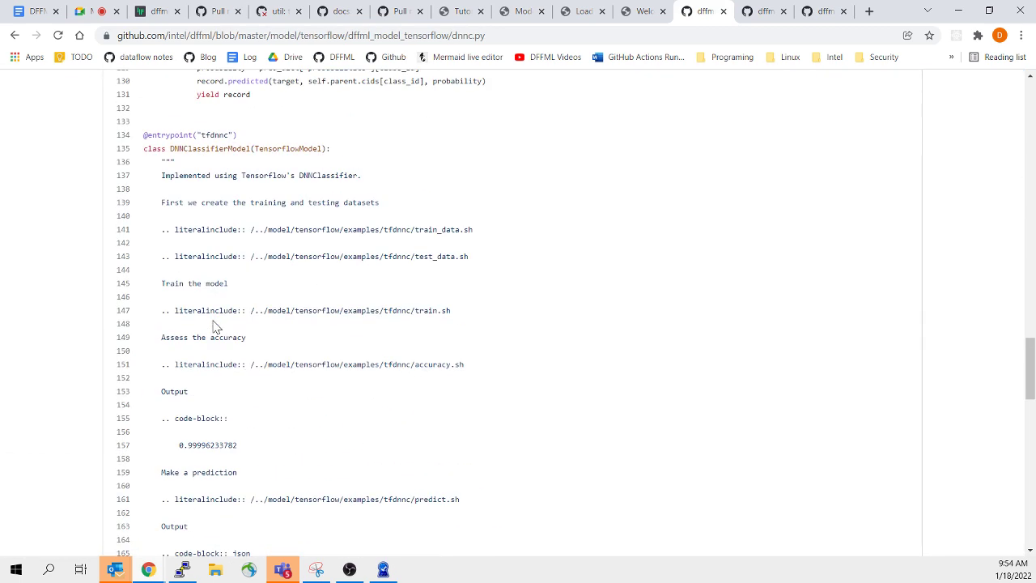
{"action": "left_click_drag", "start_coordinate": [249, 137], "coordinate": [127, 135]}
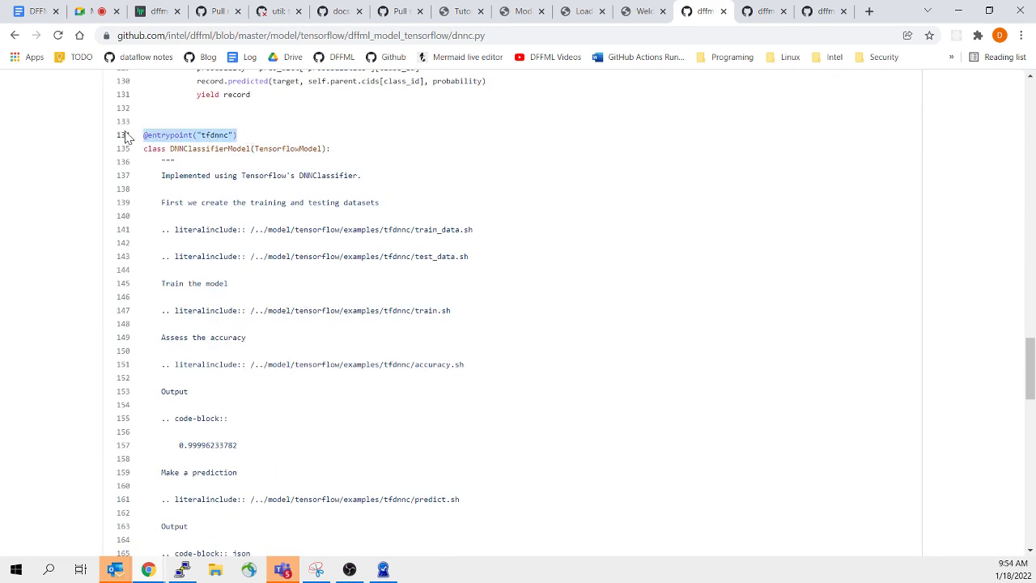
{"action": "left_click", "coordinate": [184, 152]}
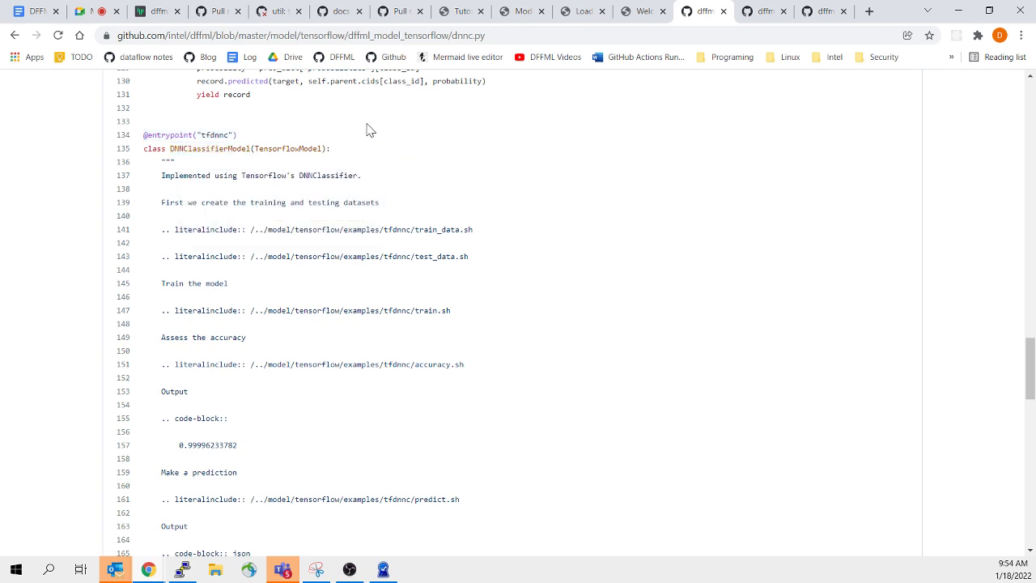
{"action": "left_click", "coordinate": [644, 11]}
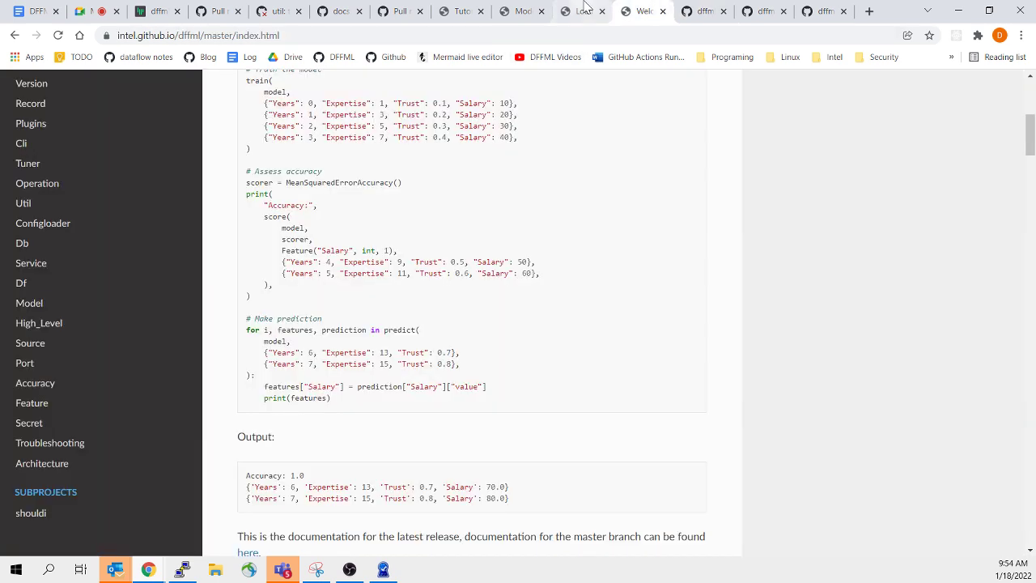
{"action": "left_click", "coordinate": [584, 9]}
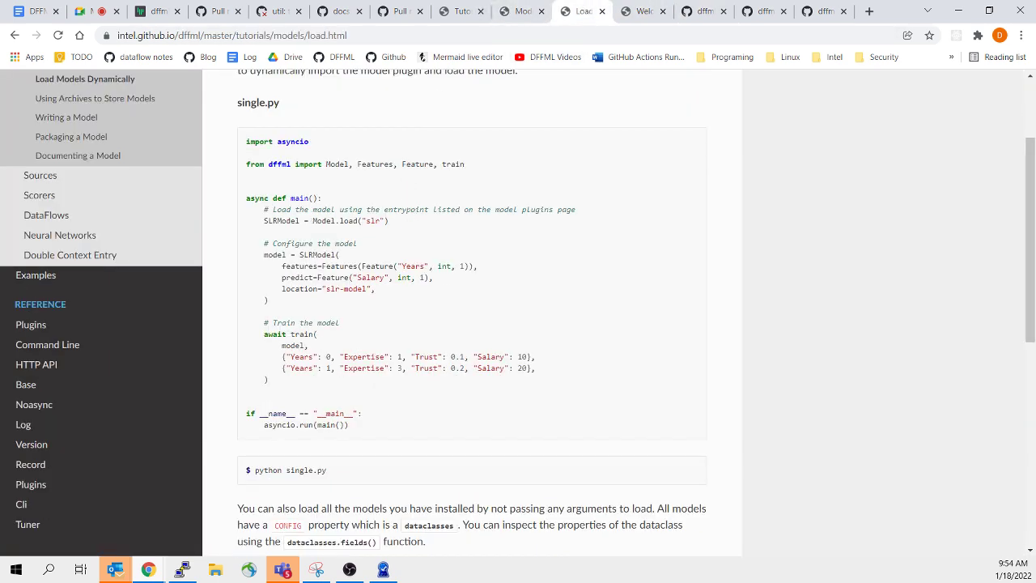
{"action": "left_click_drag", "start_coordinate": [389, 222], "coordinate": [263, 231]}
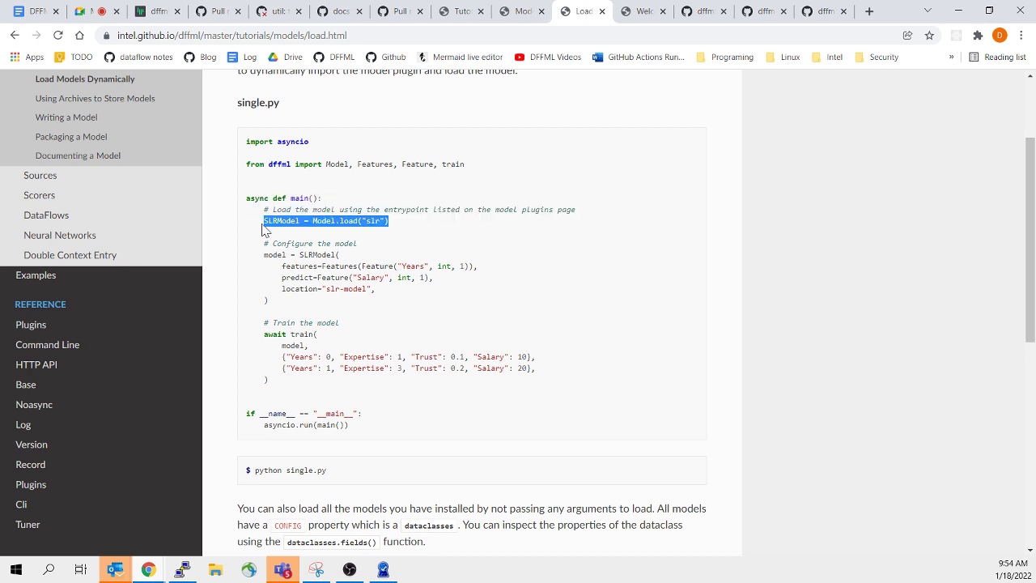
{"action": "scroll", "coordinate": [410, 249], "scroll_direction": "up", "scroll_amount": 2}
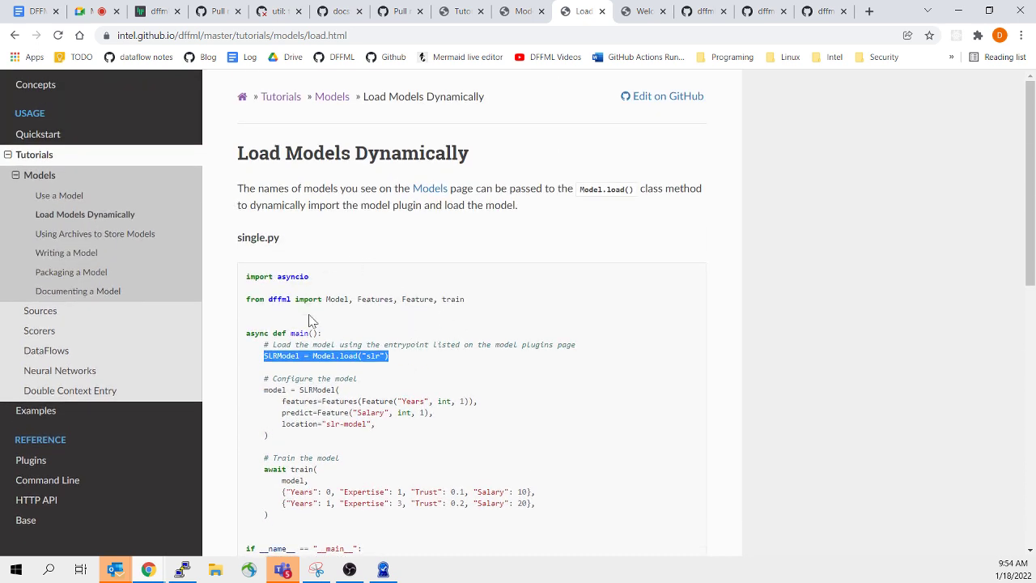
{"action": "left_click", "coordinate": [357, 397]}
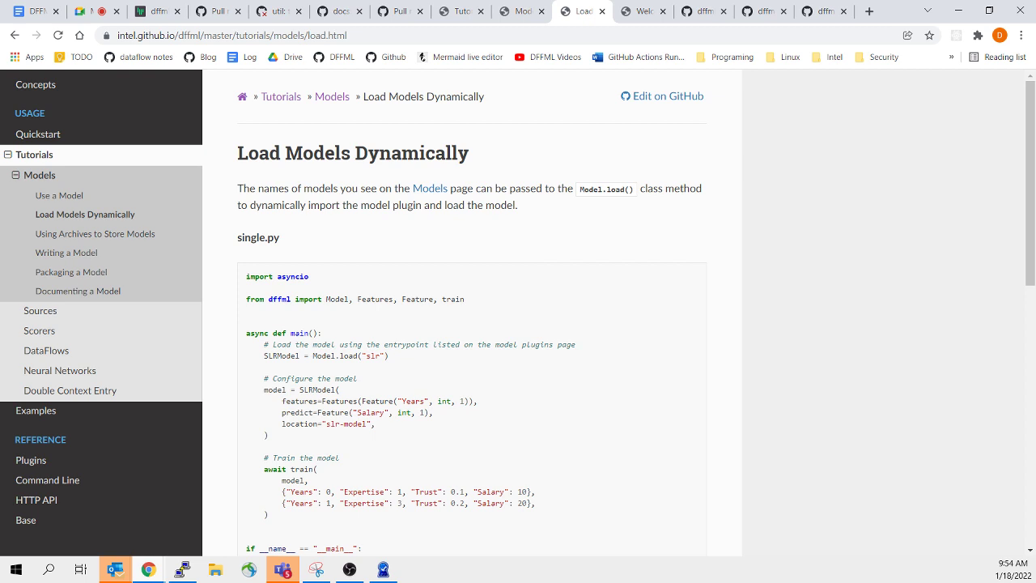
{"action": "double_click", "coordinate": [282, 356]}
{"action": "left_click", "coordinate": [270, 375]}
- Read the Writing a Model tutorial, highlighting its Config and train() code, then go to Packaging a Model
{"action": "scroll", "coordinate": [397, 378], "scroll_direction": "down", "scroll_amount": 2}
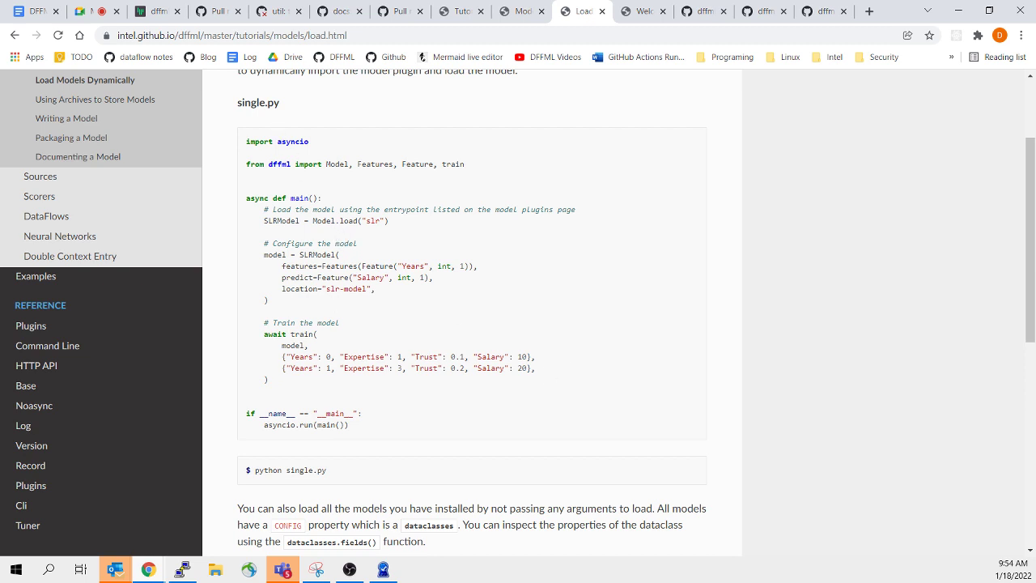
{"action": "left_click", "coordinate": [95, 119]}
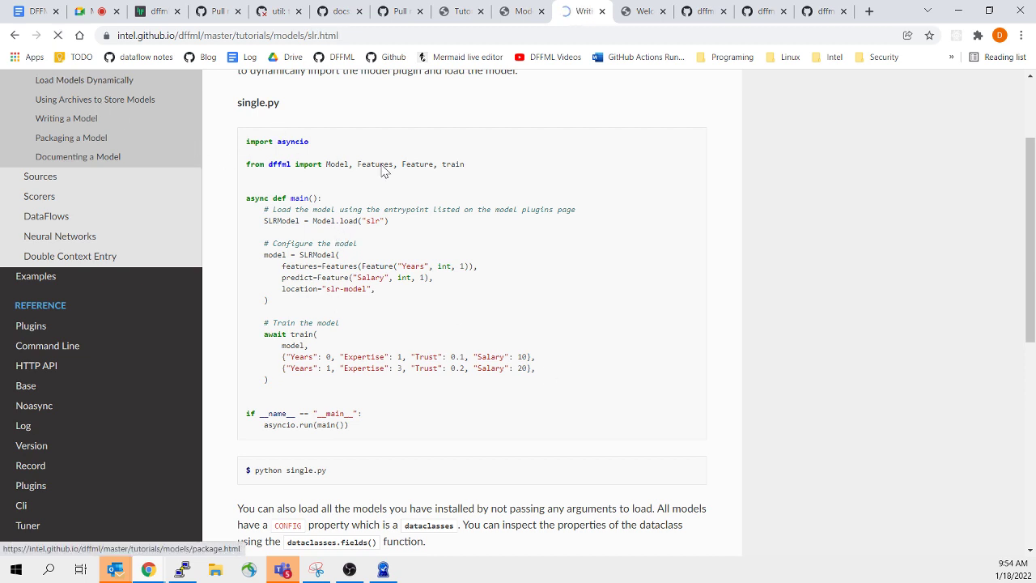
{"action": "scroll", "coordinate": [377, 208], "scroll_direction": "down", "scroll_amount": 6}
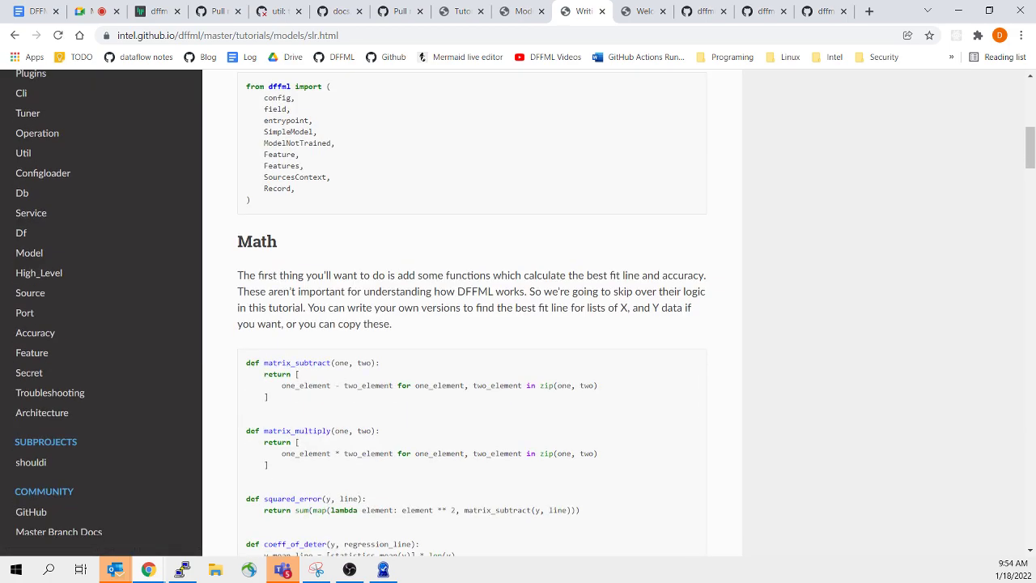
{"action": "scroll", "coordinate": [398, 324], "scroll_direction": "down", "scroll_amount": 8}
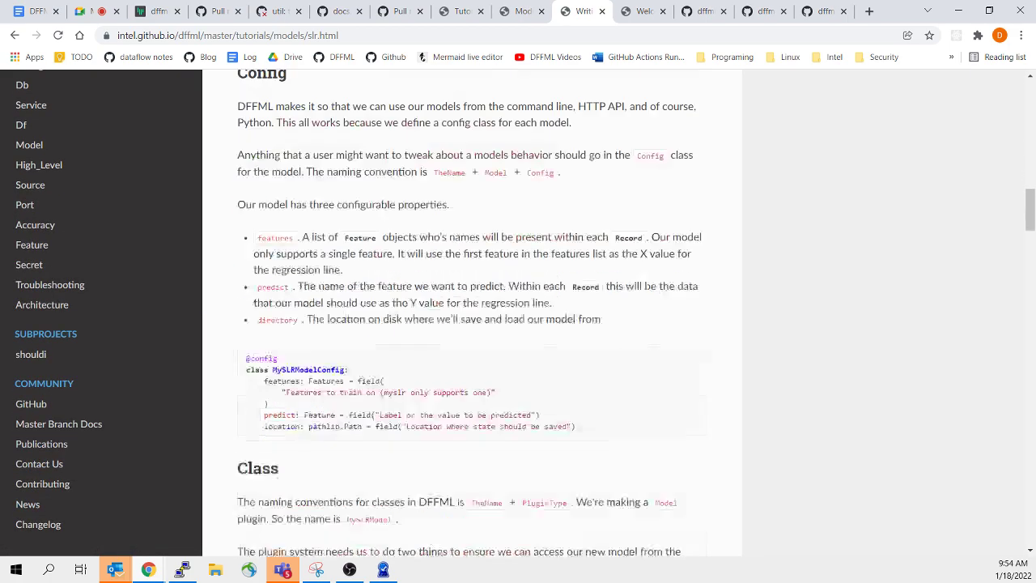
{"action": "scroll", "coordinate": [348, 297], "scroll_direction": "down", "scroll_amount": 3}
{"action": "scroll", "coordinate": [348, 296], "scroll_direction": "up", "scroll_amount": 3}
{"action": "left_click_drag", "start_coordinate": [246, 278], "coordinate": [442, 312]}
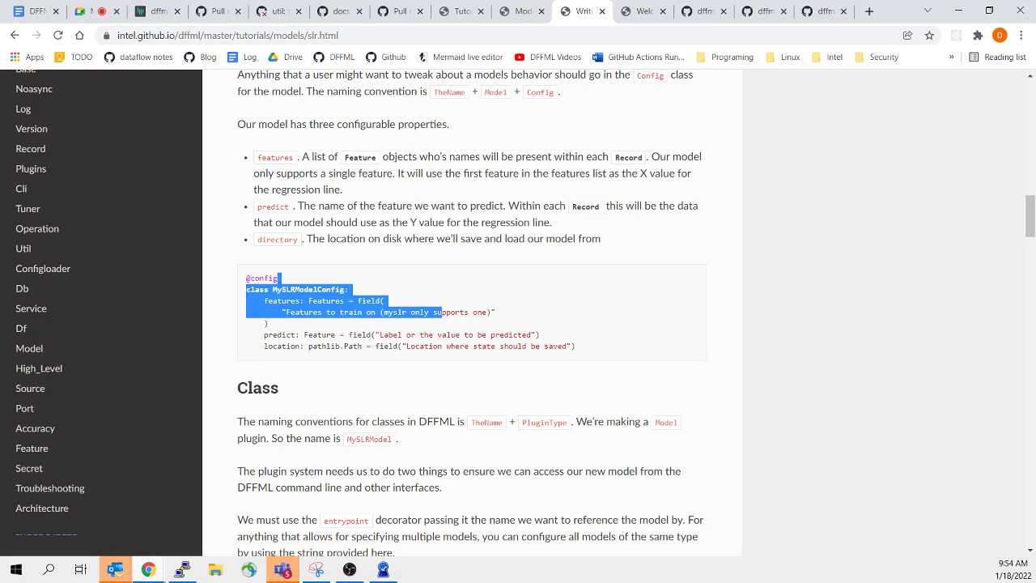
{"action": "scroll", "coordinate": [442, 312], "scroll_direction": "down", "scroll_amount": 11}
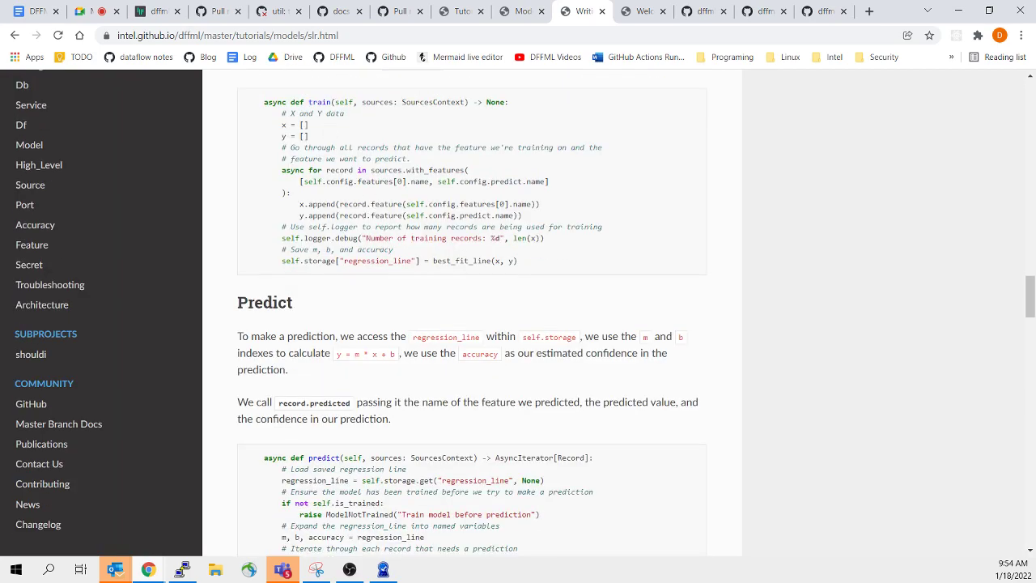
{"action": "left_click_drag", "start_coordinate": [256, 102], "coordinate": [518, 261]}
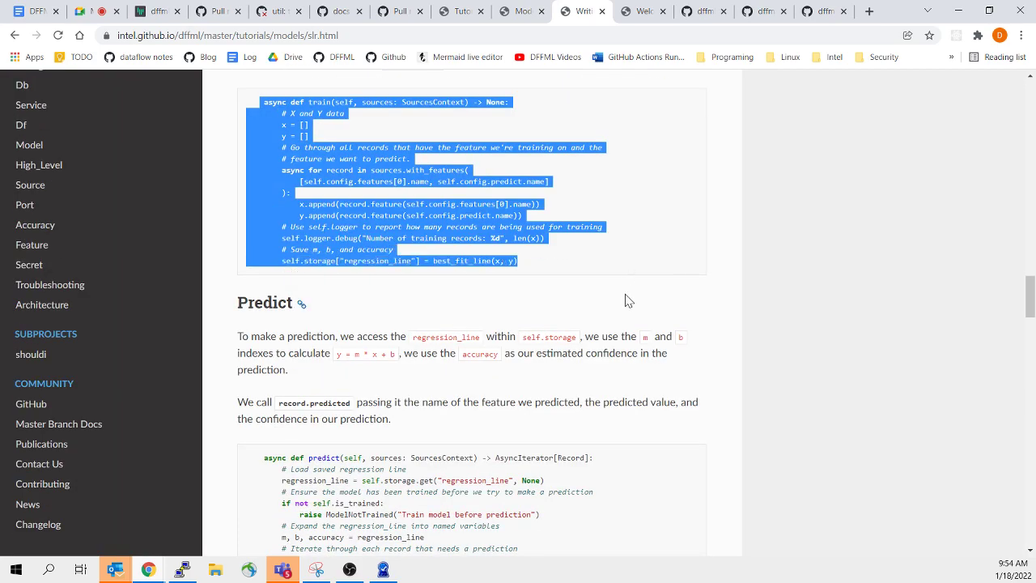
{"action": "scroll", "coordinate": [624, 300], "scroll_direction": "up", "scroll_amount": 12}
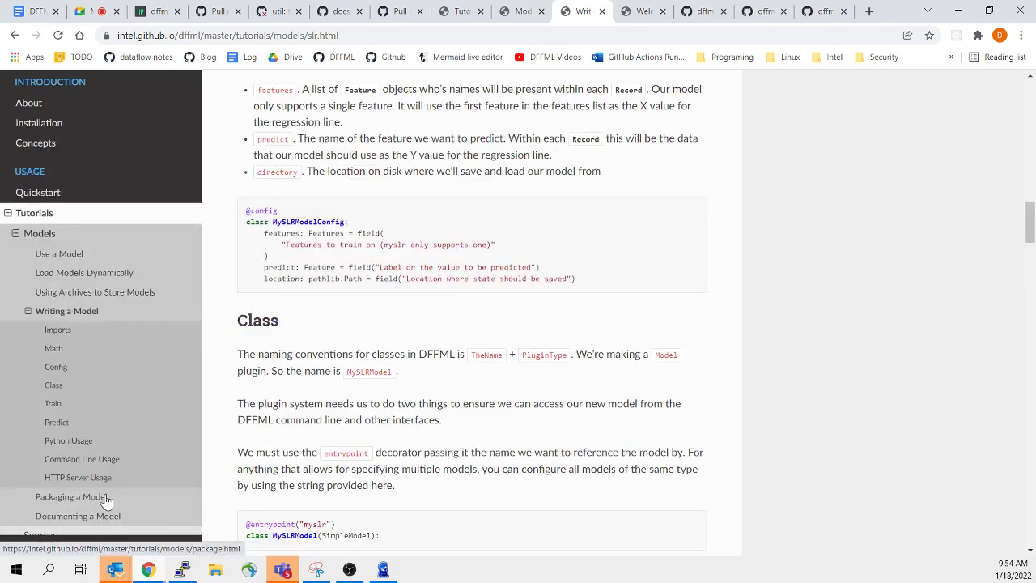
{"action": "left_click", "coordinate": [102, 497]}
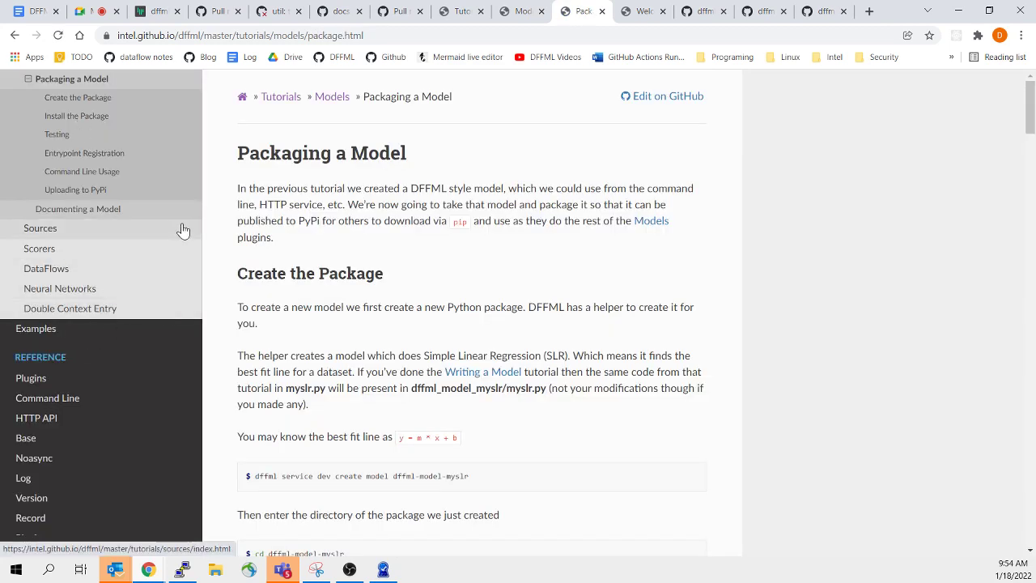
- Highlight the create model command in the Create the Package section
{"action": "scroll", "coordinate": [340, 198], "scroll_direction": "down", "scroll_amount": 3}
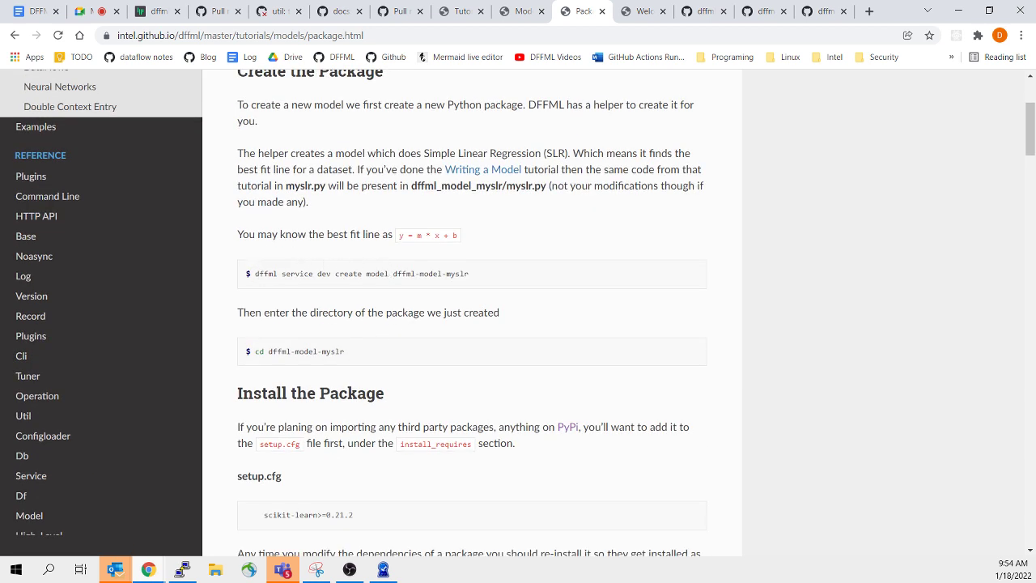
{"action": "mouse_move", "coordinate": [253, 274]}
{"action": "left_mouse_down"}
{"action": "mouse_move", "coordinate": [504, 283]}
{"action": "mouse_move", "coordinate": [260, 277]}
{"action": "left_mouse_up"}
{"action": "left_click", "coordinate": [394, 308]}
{"action": "left_click_drag", "start_coordinate": [257, 287], "coordinate": [523, 287]}
{"action": "left_click", "coordinate": [521, 287]}
- Highlight the AsyncTestCase and other import lines in the Testing section, then return to dnnc.py
{"action": "scroll", "coordinate": [558, 316], "scroll_direction": "down", "scroll_amount": 5}
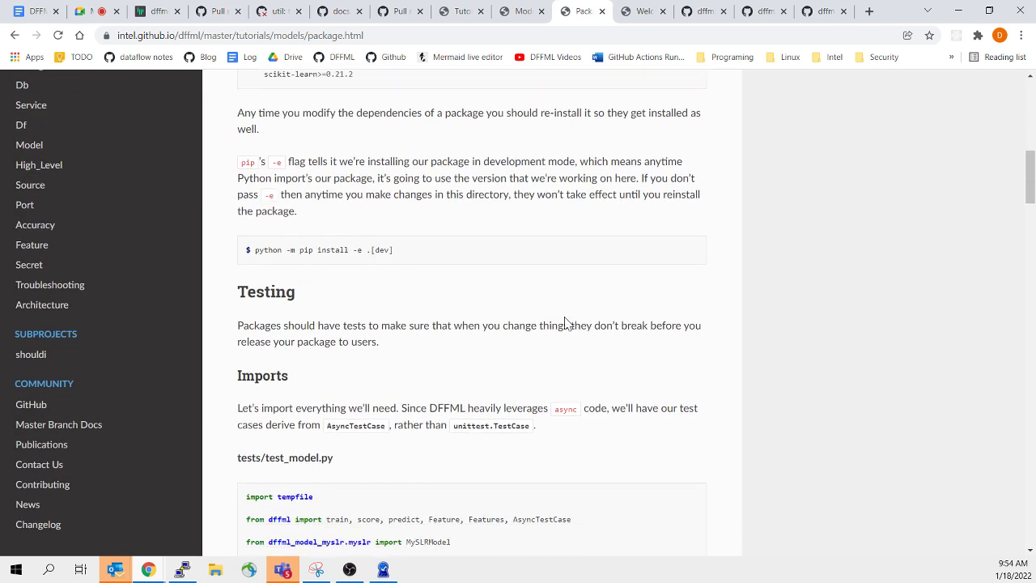
{"action": "scroll", "coordinate": [562, 327], "scroll_direction": "down", "scroll_amount": 2}
{"action": "left_click_drag", "start_coordinate": [574, 353], "coordinate": [550, 333]}
{"action": "left_click", "coordinate": [548, 332]}
{"action": "left_click_drag", "start_coordinate": [572, 379], "coordinate": [557, 338]}
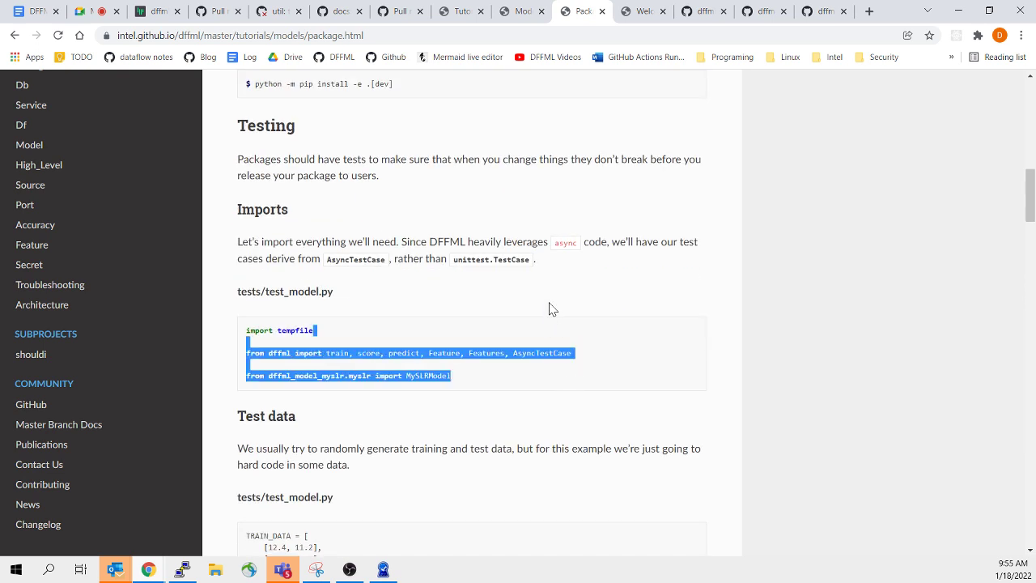
{"action": "left_click", "coordinate": [550, 309]}
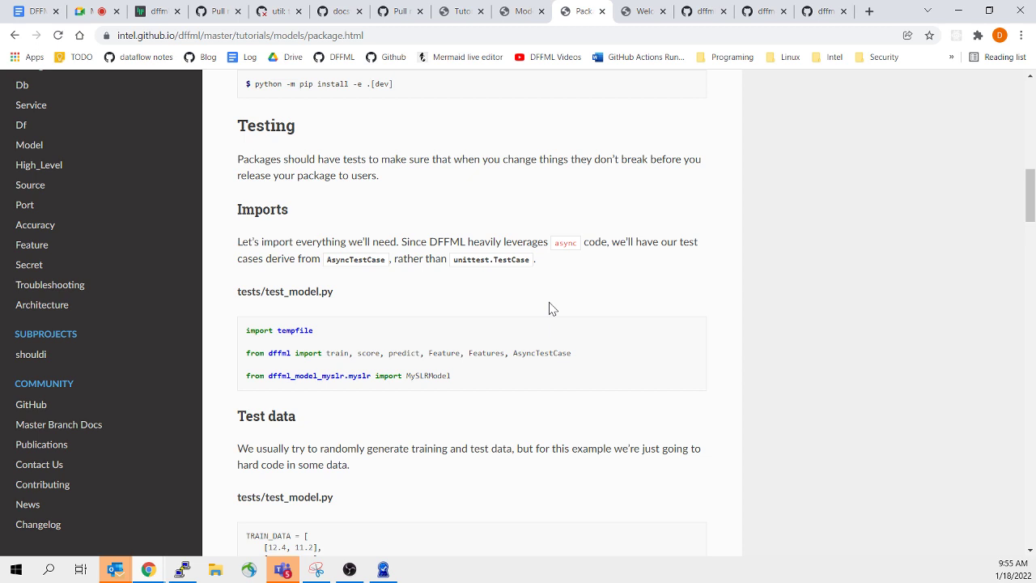
{"action": "left_click", "coordinate": [686, 19]}
- Go from dnnc.py up to the intel/dffml repository home page and skim its file listing
{"action": "scroll", "coordinate": [410, 185], "scroll_direction": "up", "scroll_amount": 20}
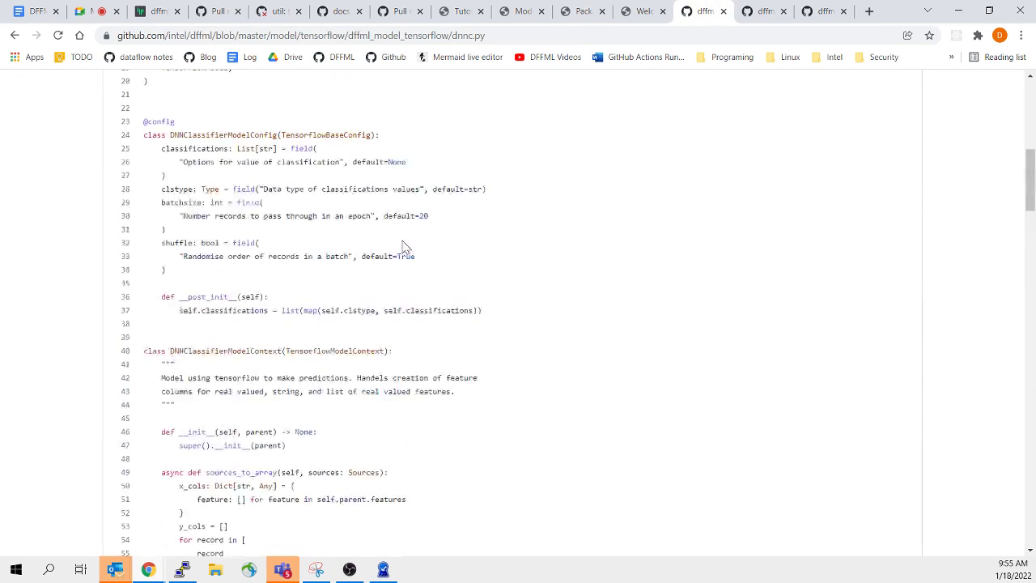
{"action": "left_click", "coordinate": [189, 227]}
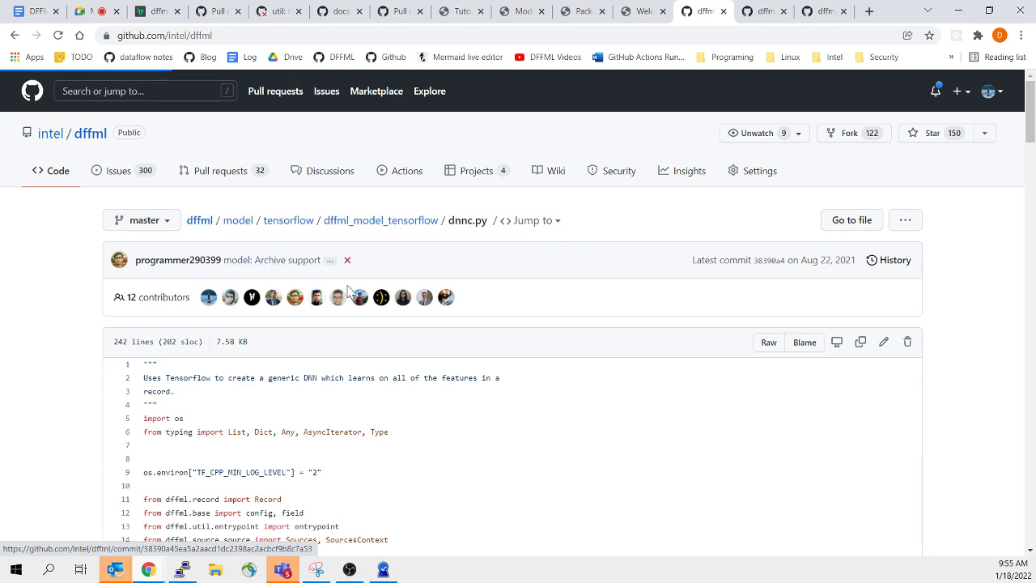
{"action": "scroll", "coordinate": [21, 397], "scroll_direction": "down", "scroll_amount": 7}
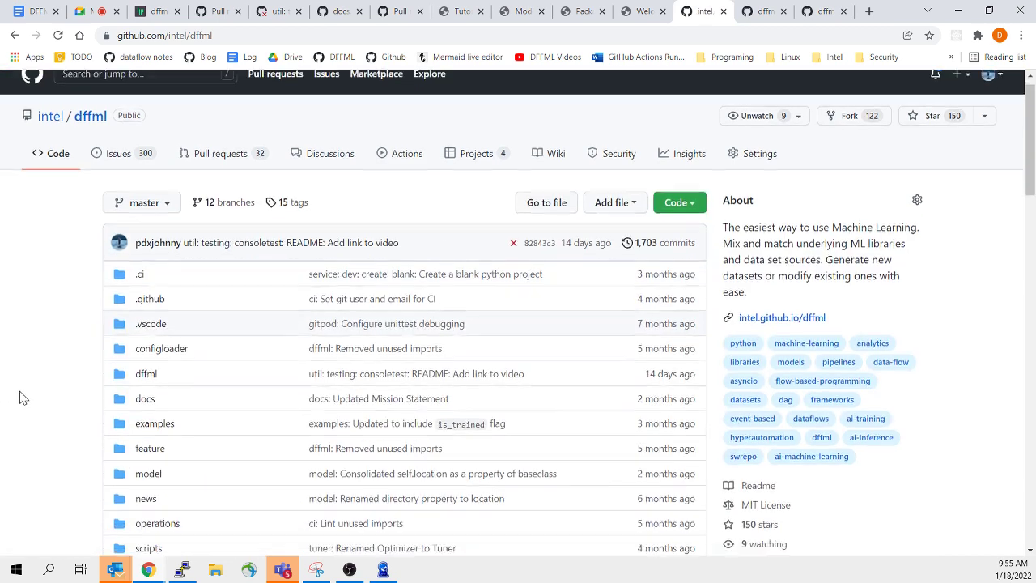
{"action": "scroll", "coordinate": [35, 386], "scroll_direction": "down", "scroll_amount": 1}
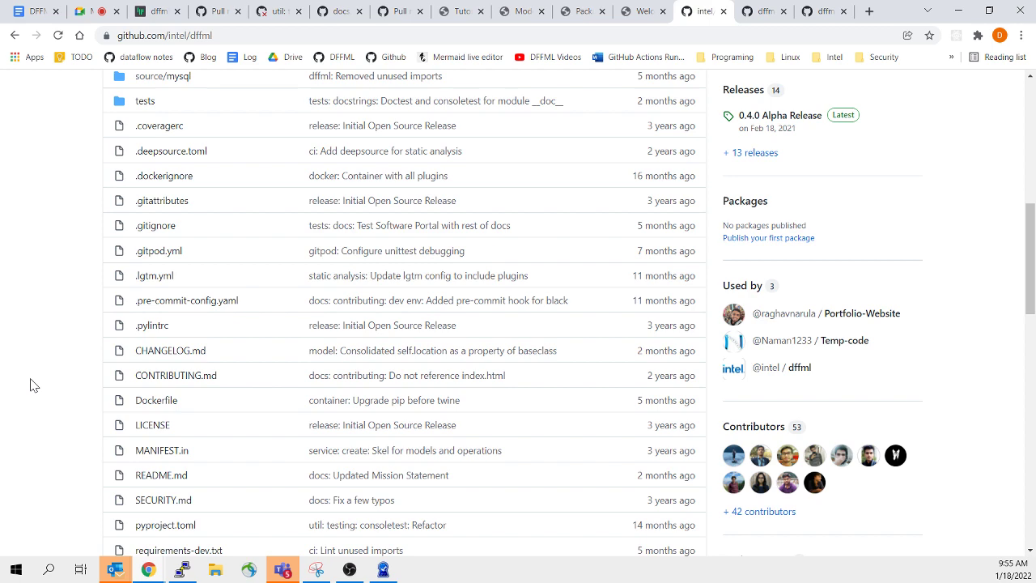
{"action": "scroll", "coordinate": [30, 386], "scroll_direction": "down", "scroll_amount": 5}
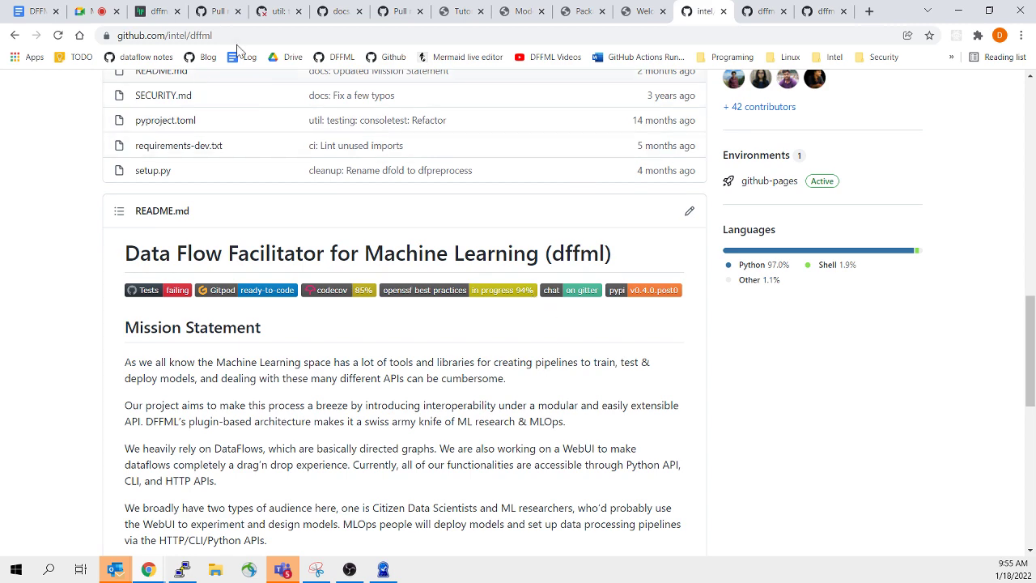
{"action": "scroll", "coordinate": [443, 448], "scroll_direction": "up", "scroll_amount": 10}
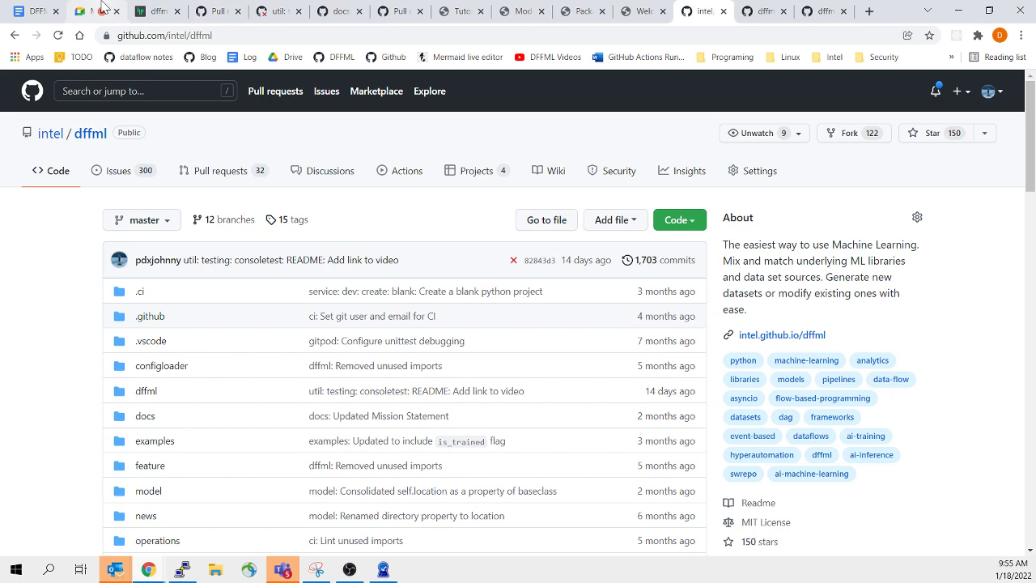
- Open the Examples section from the Welcome to DFFML docs page
{"action": "left_click", "coordinate": [637, 11]}
{"action": "scroll", "coordinate": [518, 323], "scroll_direction": "up", "scroll_amount": 10}
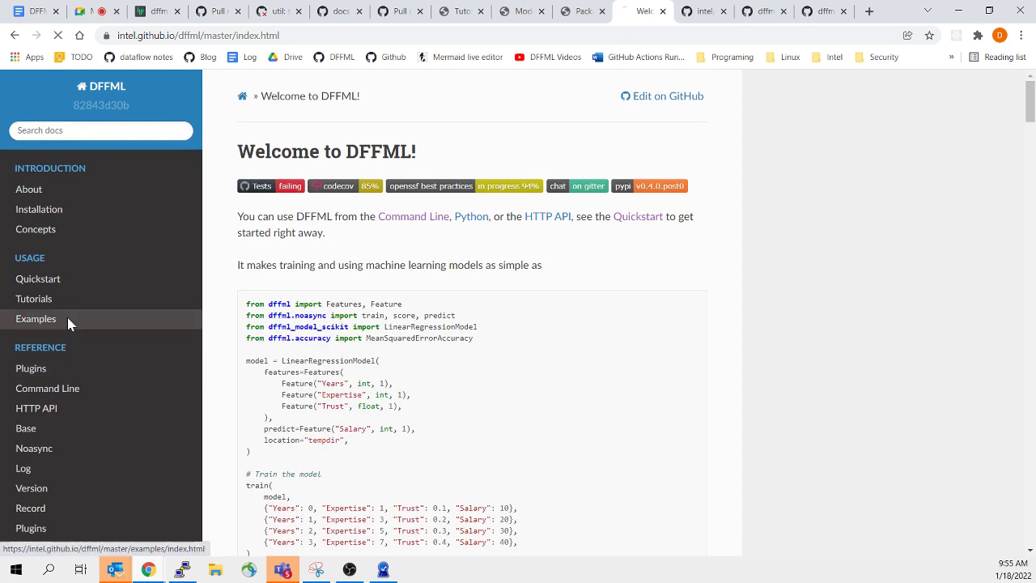
{"action": "left_click", "coordinate": [68, 318]}
- Scroll the Packaging a Model tutorial down to Command Line Usage, then move to the Models overview
{"action": "left_click", "coordinate": [577, 11]}
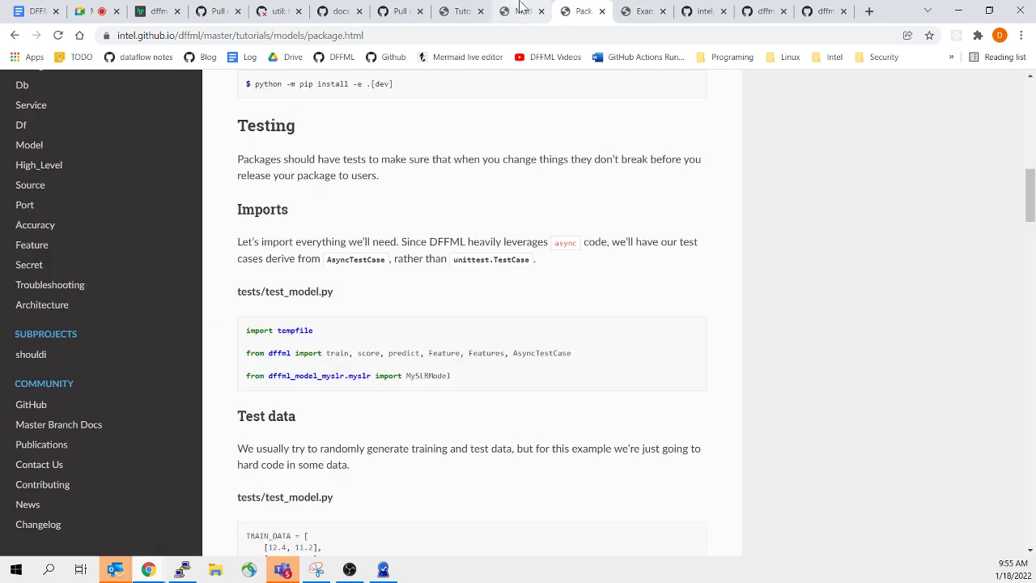
{"action": "scroll", "coordinate": [381, 386], "scroll_direction": "down", "scroll_amount": 4}
{"action": "scroll", "coordinate": [380, 356], "scroll_direction": "down", "scroll_amount": 15}
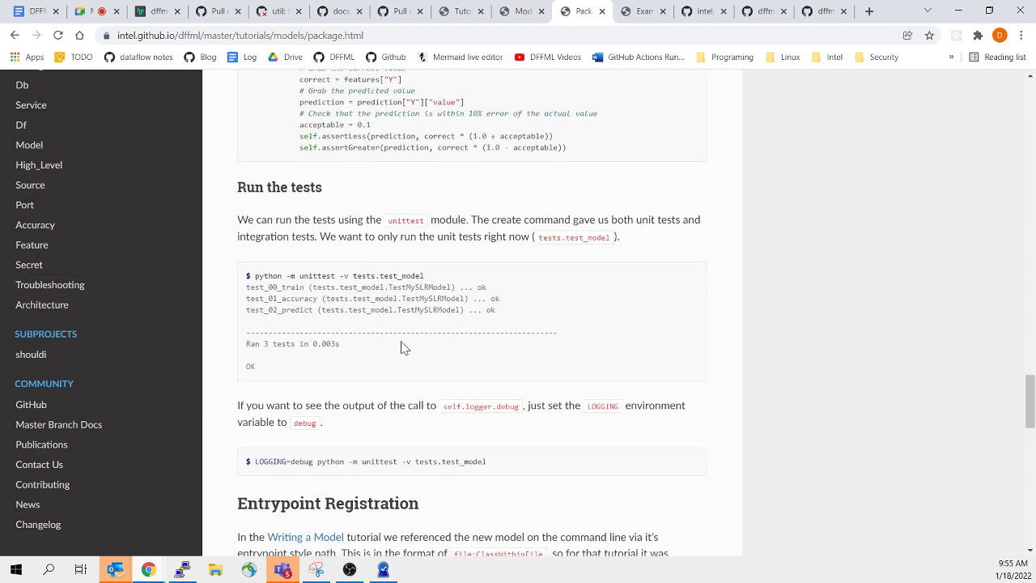
{"action": "scroll", "coordinate": [405, 346], "scroll_direction": "down", "scroll_amount": 4}
{"action": "scroll", "coordinate": [435, 354], "scroll_direction": "down", "scroll_amount": 5}
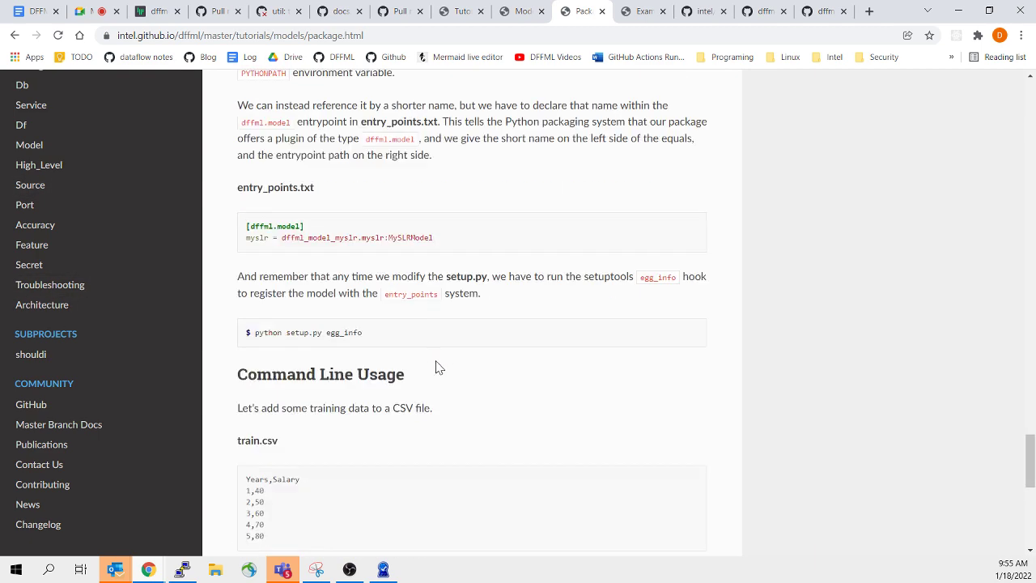
{"action": "left_click", "coordinate": [537, 8]}
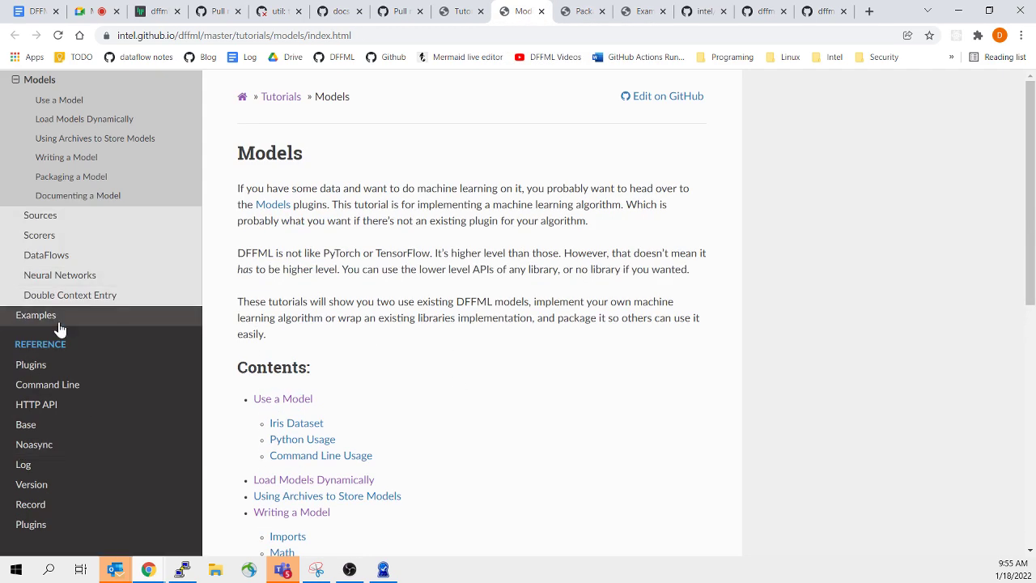
- From the Examples page, open Notebooks with its video on setting up DFFML for machine learning
{"action": "left_click", "coordinate": [49, 314]}
{"action": "scroll", "coordinate": [308, 273], "scroll_direction": "down", "scroll_amount": 3}
{"action": "scroll", "coordinate": [418, 305], "scroll_direction": "up", "scroll_amount": 2}
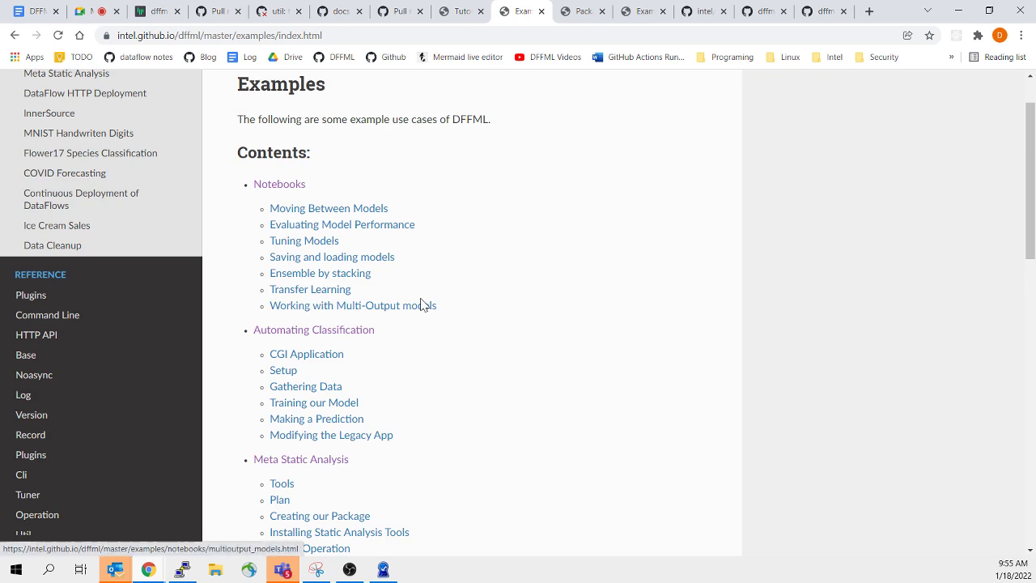
{"action": "scroll", "coordinate": [424, 303], "scroll_direction": "down", "scroll_amount": 2}
{"action": "scroll", "coordinate": [437, 340], "scroll_direction": "up", "scroll_amount": 3}
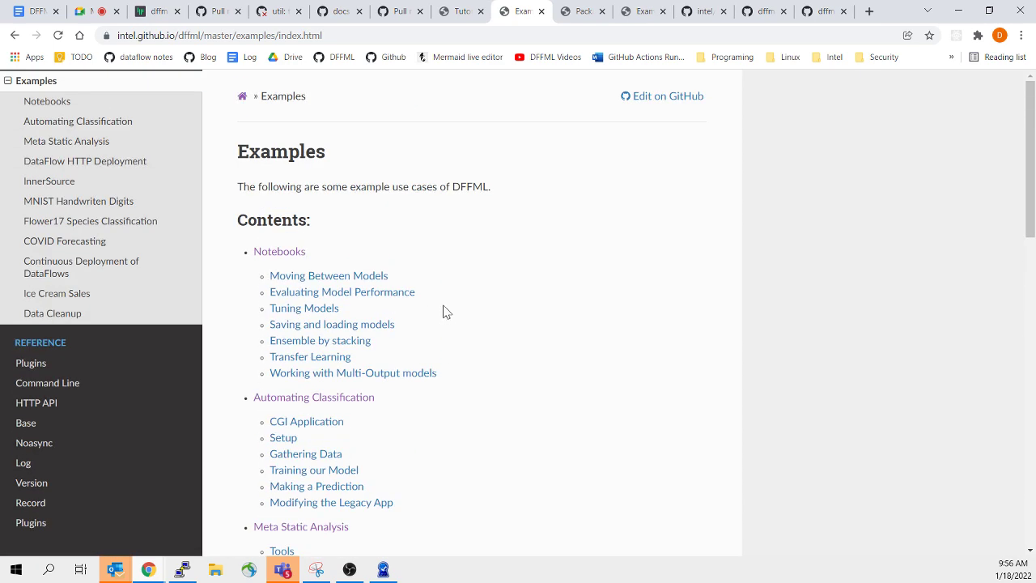
{"action": "scroll", "coordinate": [449, 313], "scroll_direction": "down", "scroll_amount": 5}
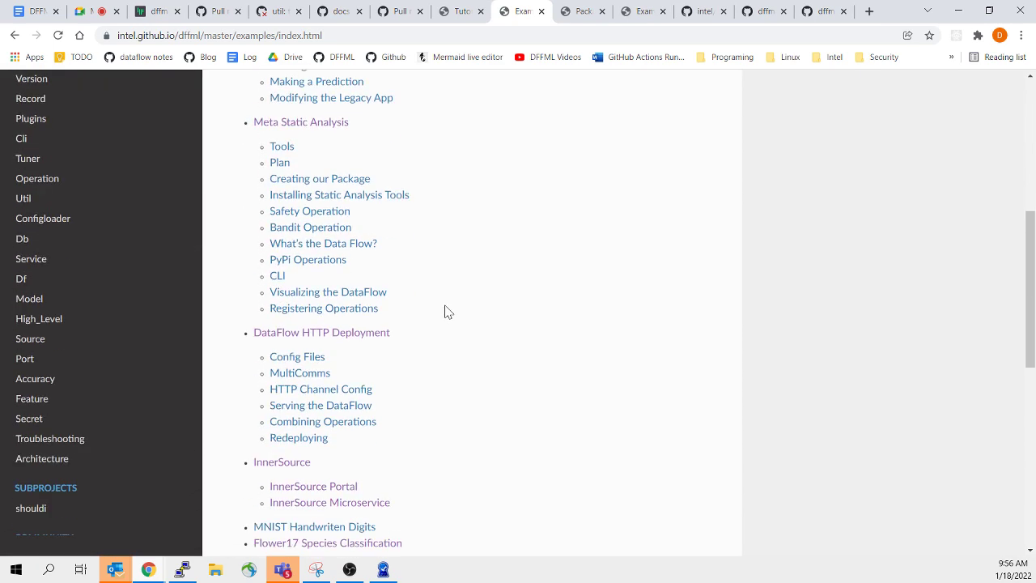
{"action": "scroll", "coordinate": [448, 312], "scroll_direction": "down", "scroll_amount": 6}
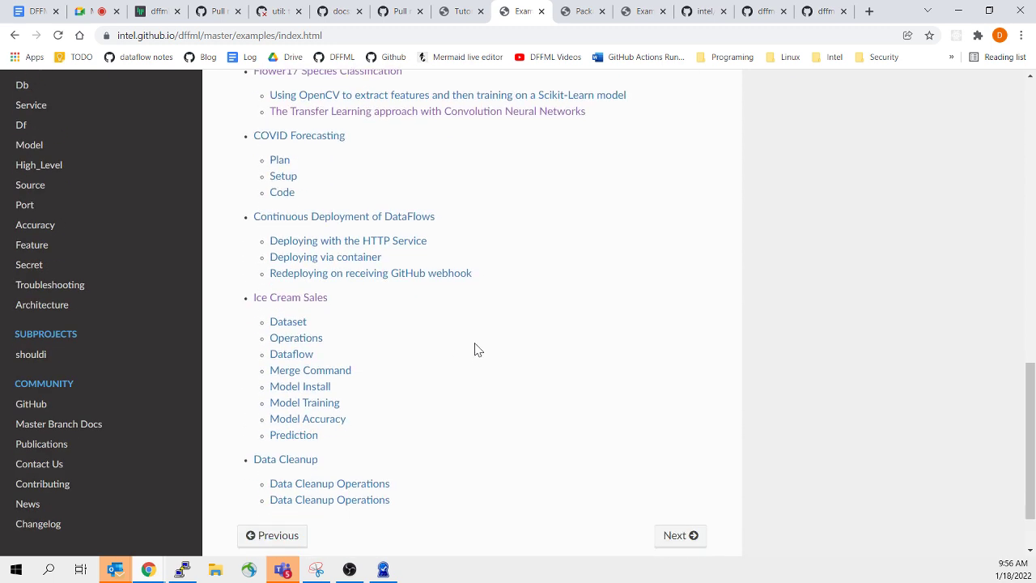
{"action": "scroll", "coordinate": [497, 345], "scroll_direction": "up", "scroll_amount": 13}
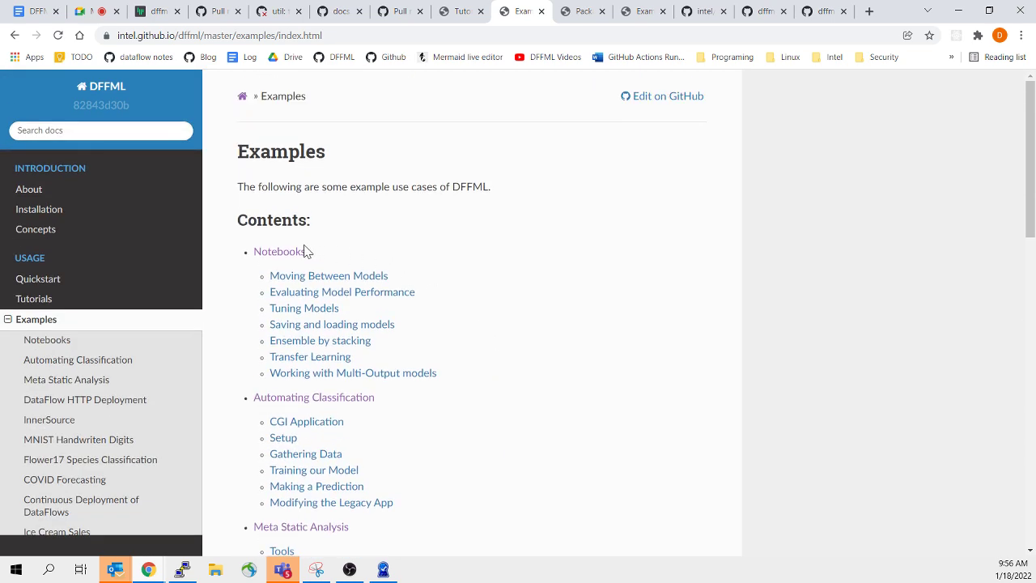
{"action": "left_click", "coordinate": [277, 254]}
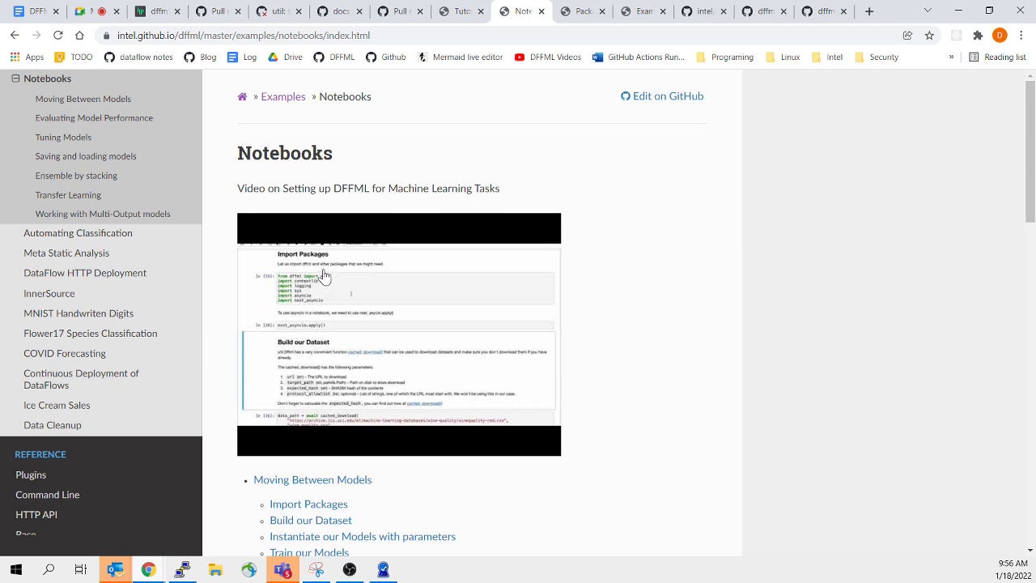
{"action": "left_click", "coordinate": [321, 307]}
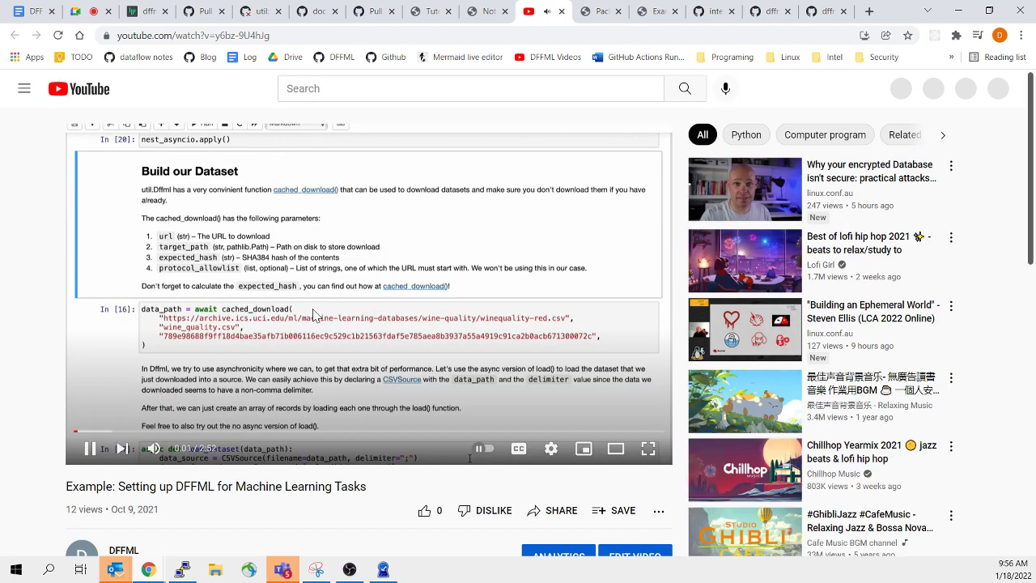
{"action": "left_click", "coordinate": [315, 315]}
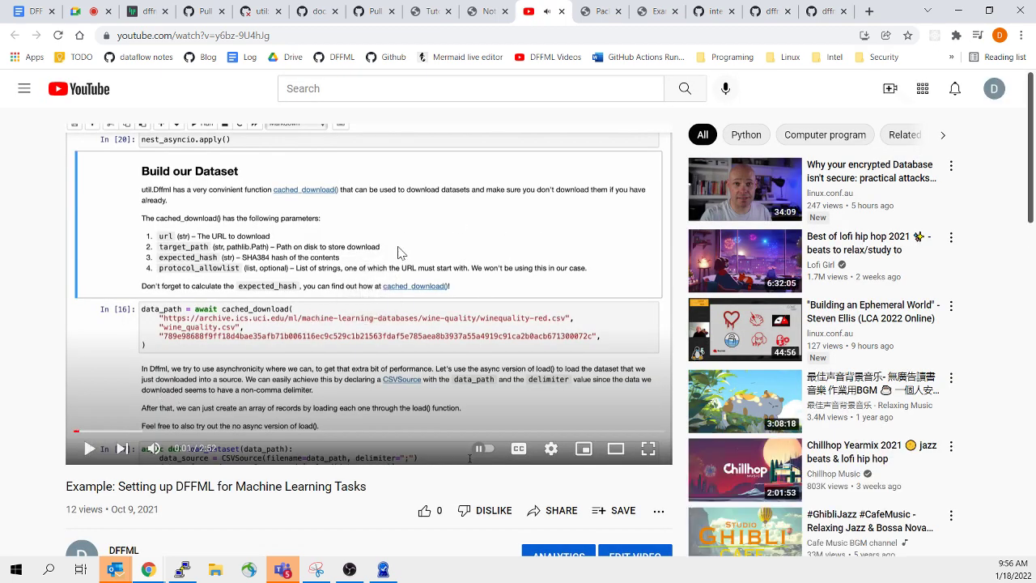
{"action": "scroll", "coordinate": [332, 251], "scroll_direction": "down", "scroll_amount": 3}
{"action": "scroll", "coordinate": [332, 251], "scroll_direction": "up", "scroll_amount": 3}
{"action": "left_click", "coordinate": [561, 11]}
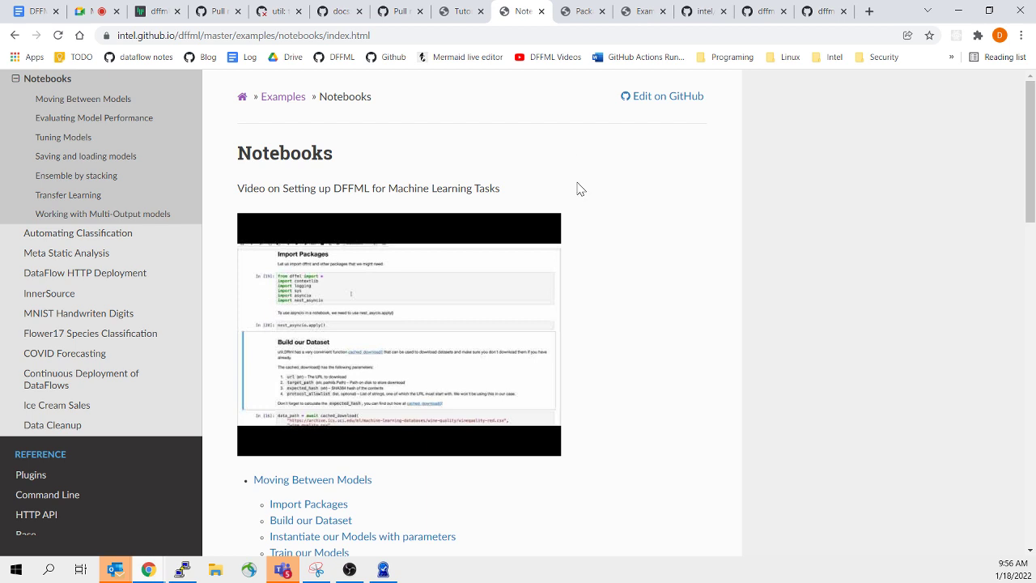
- Move from Notebooks to the Tutorials contents, then the dffml pull requests and docs issue #1279
{"action": "scroll", "coordinate": [130, 273], "scroll_direction": "up", "scroll_amount": 3}
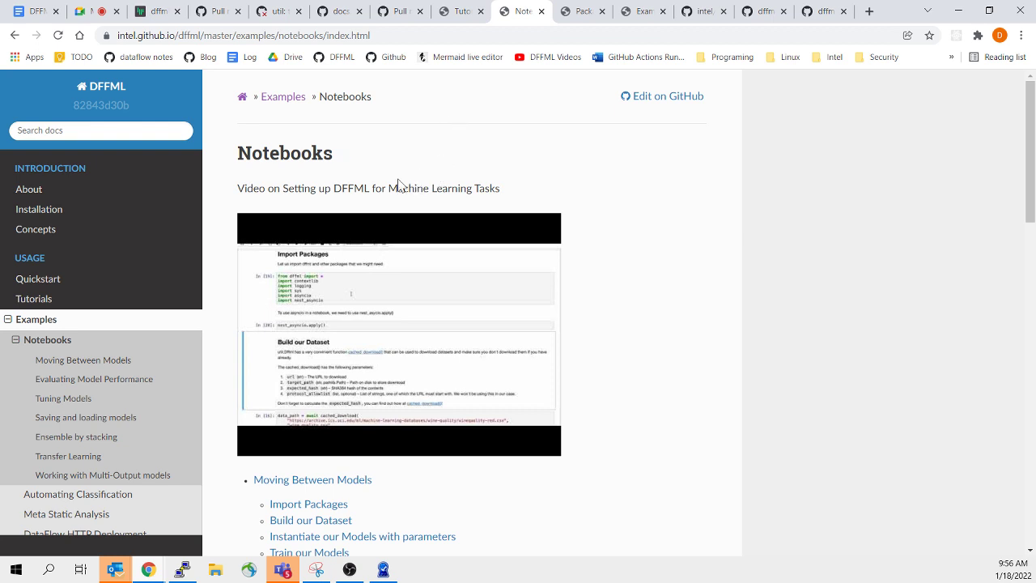
{"action": "scroll", "coordinate": [92, 438], "scroll_direction": "down", "scroll_amount": 3}
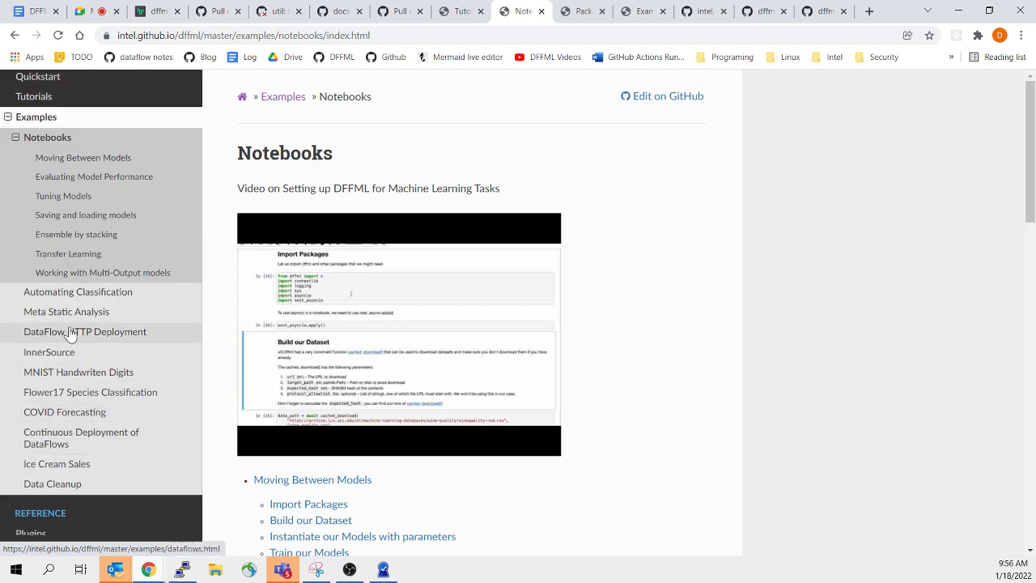
{"action": "scroll", "coordinate": [117, 405], "scroll_direction": "up", "scroll_amount": 3}
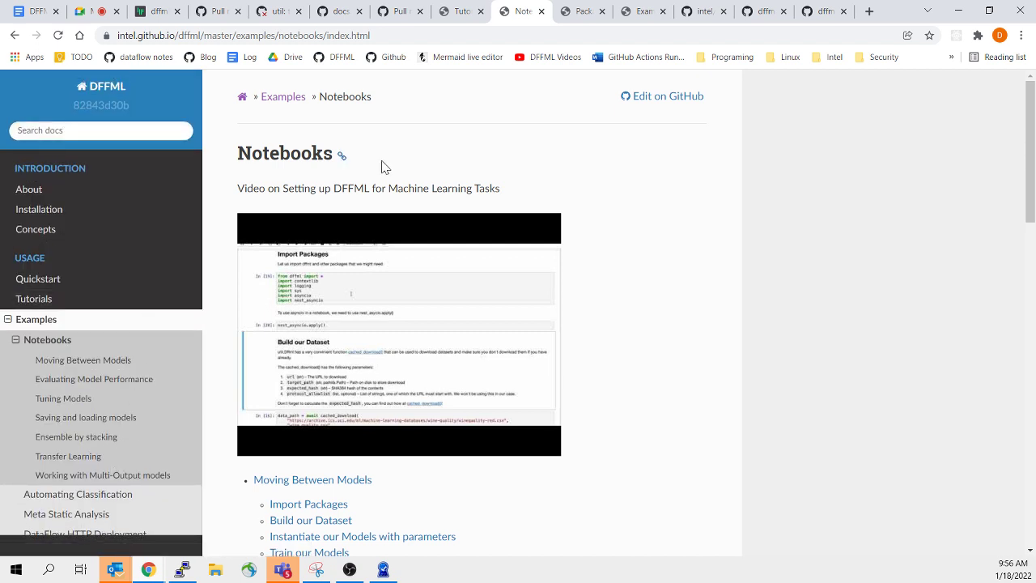
{"action": "key", "text": "ctrl+shift+Tab"}
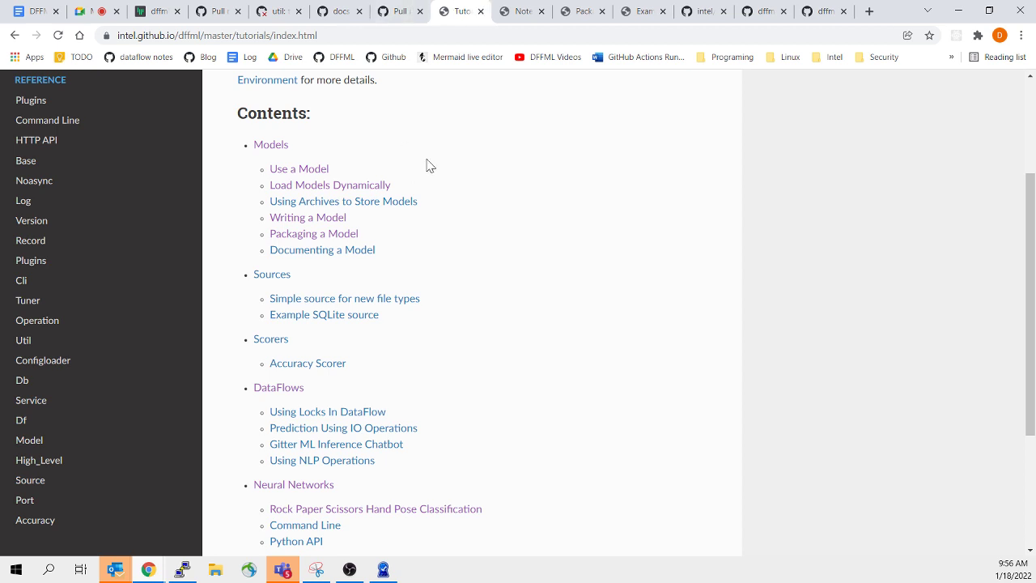
{"action": "left_click", "coordinate": [390, 8]}
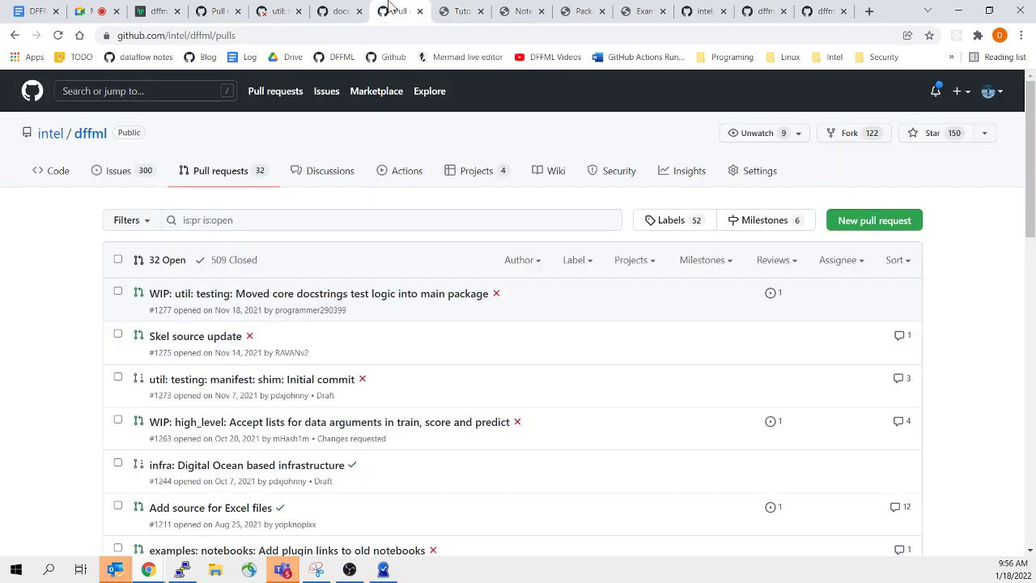
{"action": "left_click", "coordinate": [374, 10]}
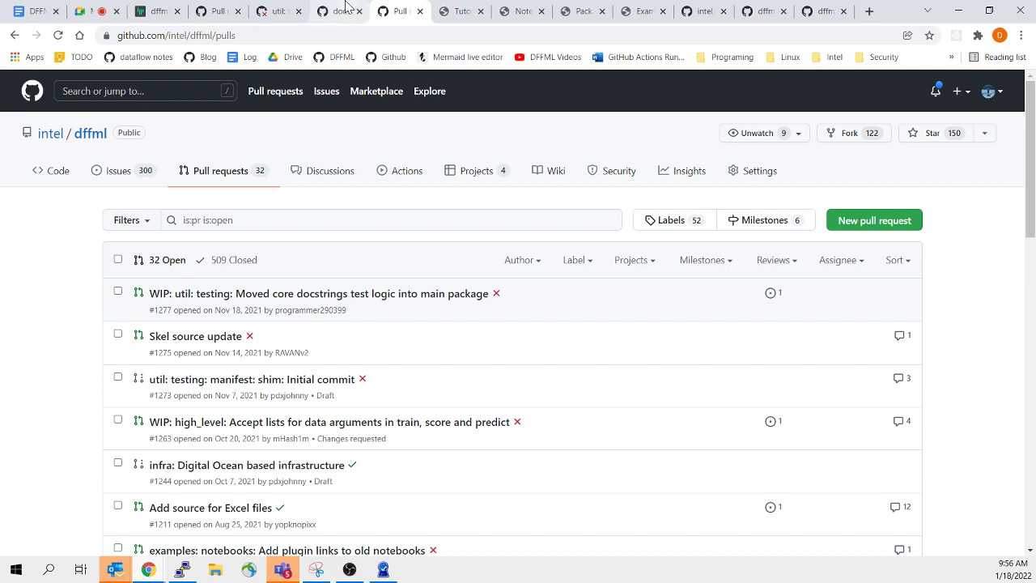
{"action": "left_click", "coordinate": [461, 10]}
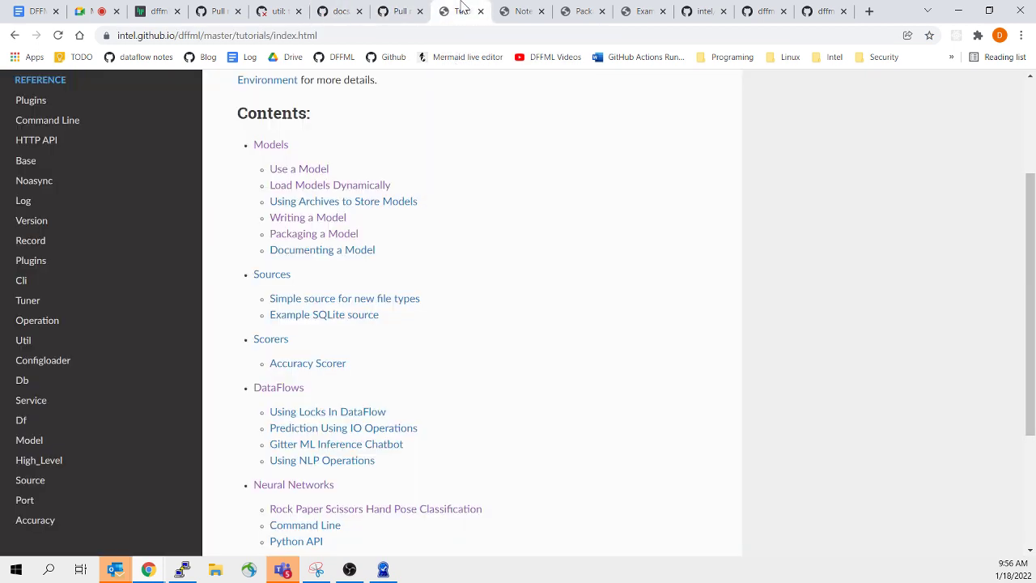
{"action": "scroll", "coordinate": [92, 331], "scroll_direction": "up", "scroll_amount": 4}
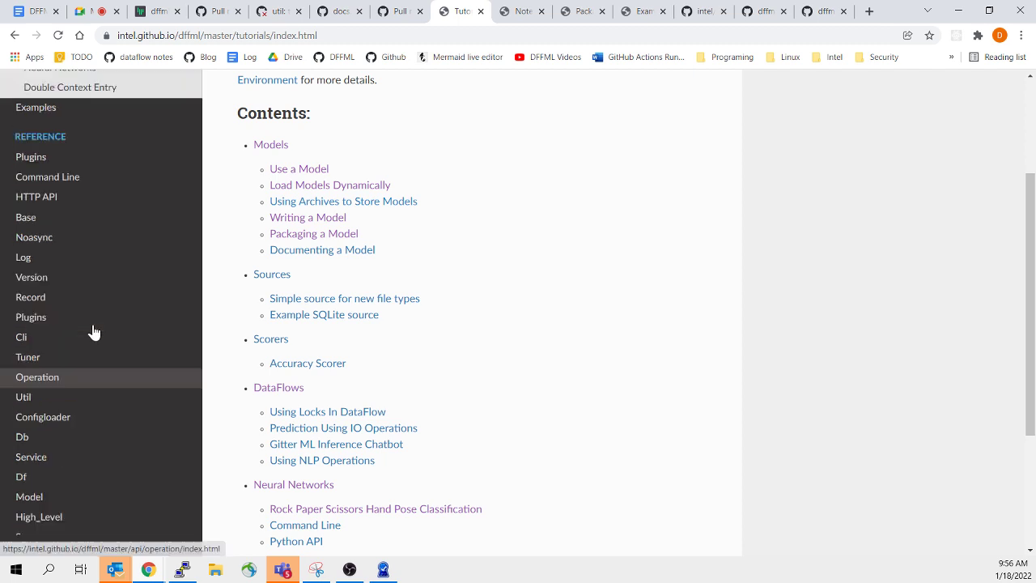
{"action": "scroll", "coordinate": [115, 287], "scroll_direction": "up", "scroll_amount": 1}
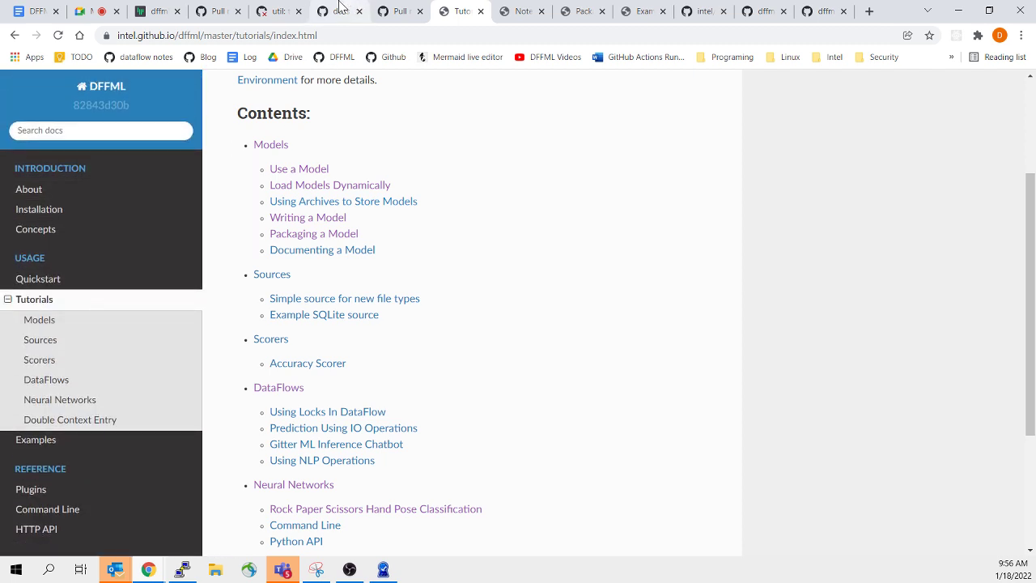
{"action": "left_click", "coordinate": [162, 10]}
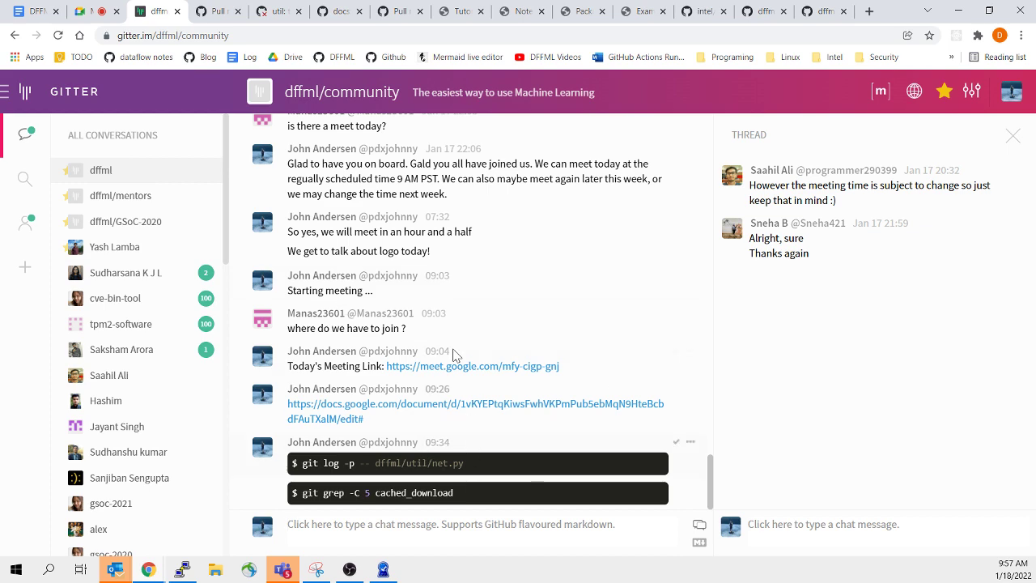
{"action": "left_click", "coordinate": [278, 8]}
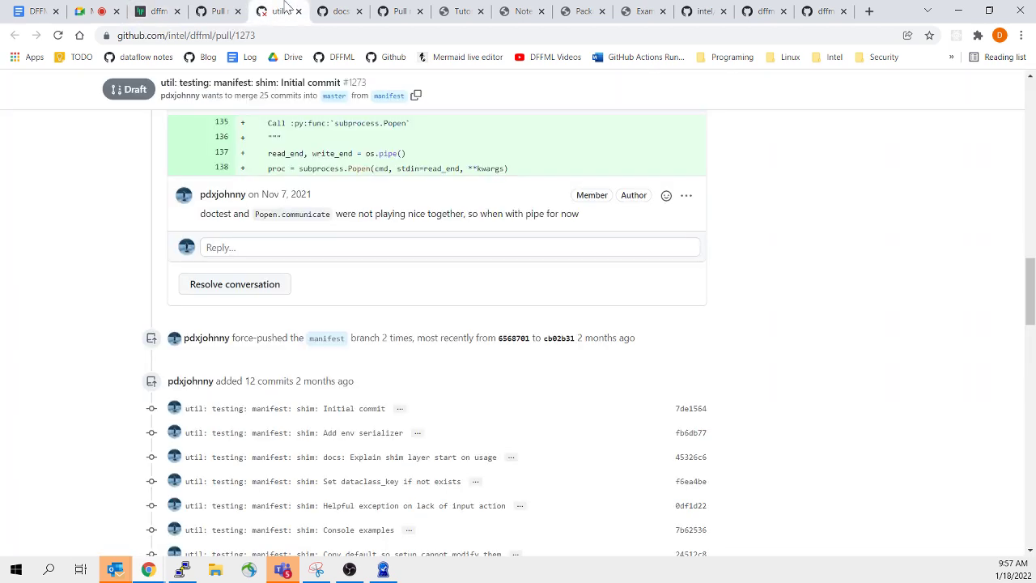
{"action": "left_click", "coordinate": [332, 10]}
{"action": "left_click", "coordinate": [382, 10]}
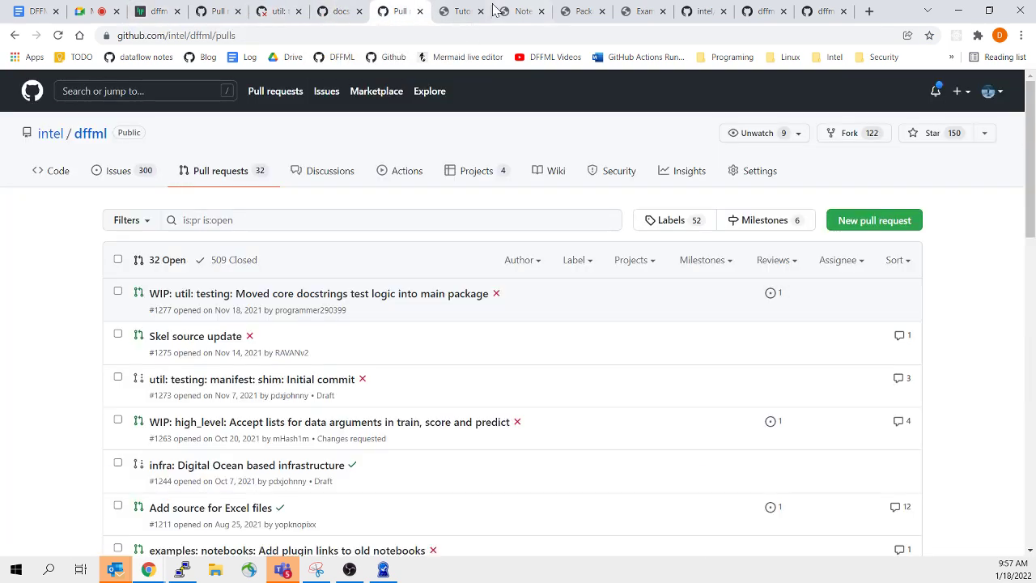
{"action": "left_click", "coordinate": [473, 8]}
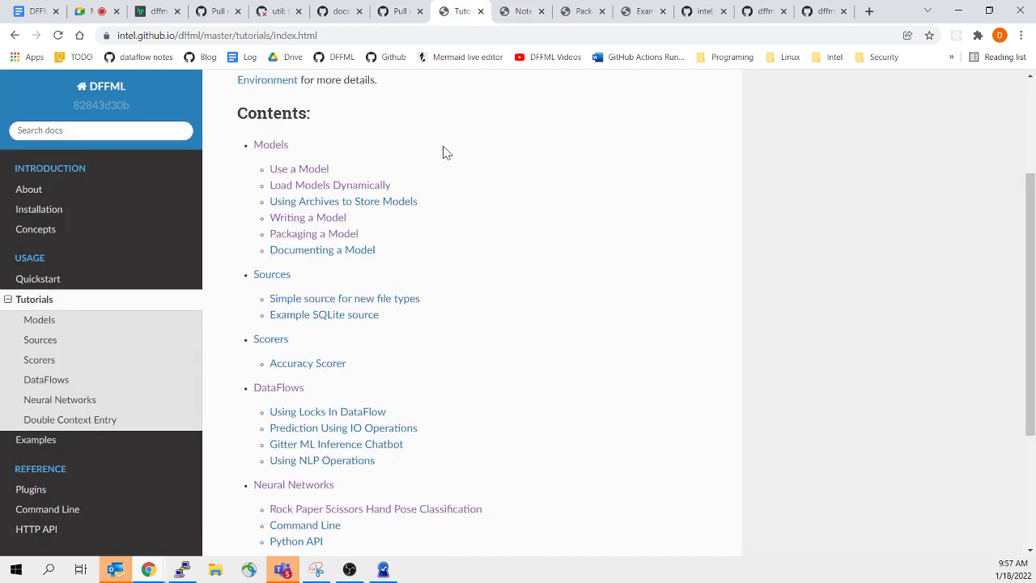
{"action": "scroll", "coordinate": [570, 189], "scroll_direction": "down", "scroll_amount": 3}
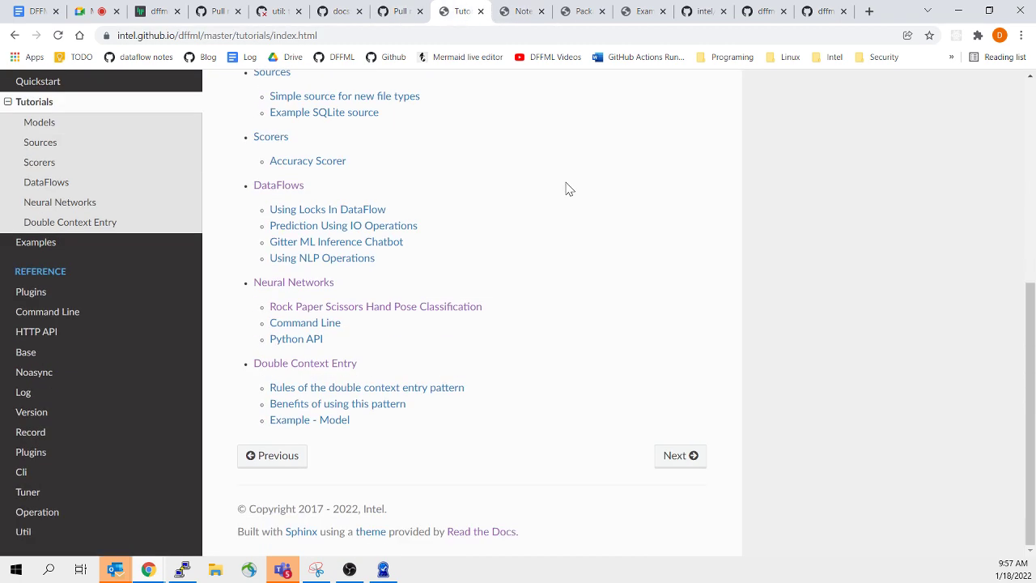
{"action": "scroll", "coordinate": [497, 319], "scroll_direction": "up", "scroll_amount": 5}
{"action": "scroll", "coordinate": [97, 372], "scroll_direction": "down", "scroll_amount": 4}
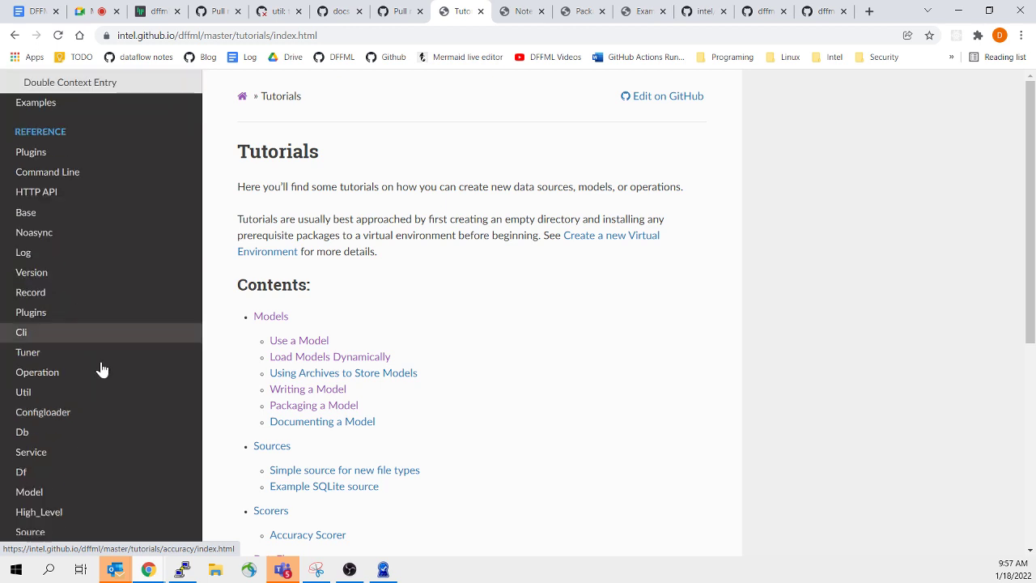
{"action": "scroll", "coordinate": [100, 368], "scroll_direction": "down", "scroll_amount": 4}
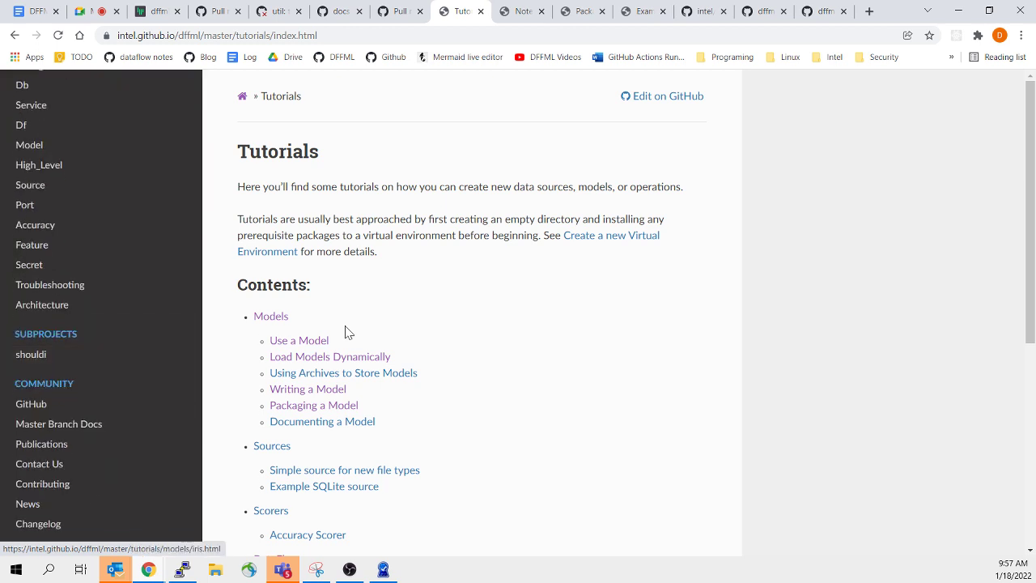
- Open the Contributing guide, highlight its heading and intro paragraph, and read through the page
{"action": "left_click", "coordinate": [86, 465]}
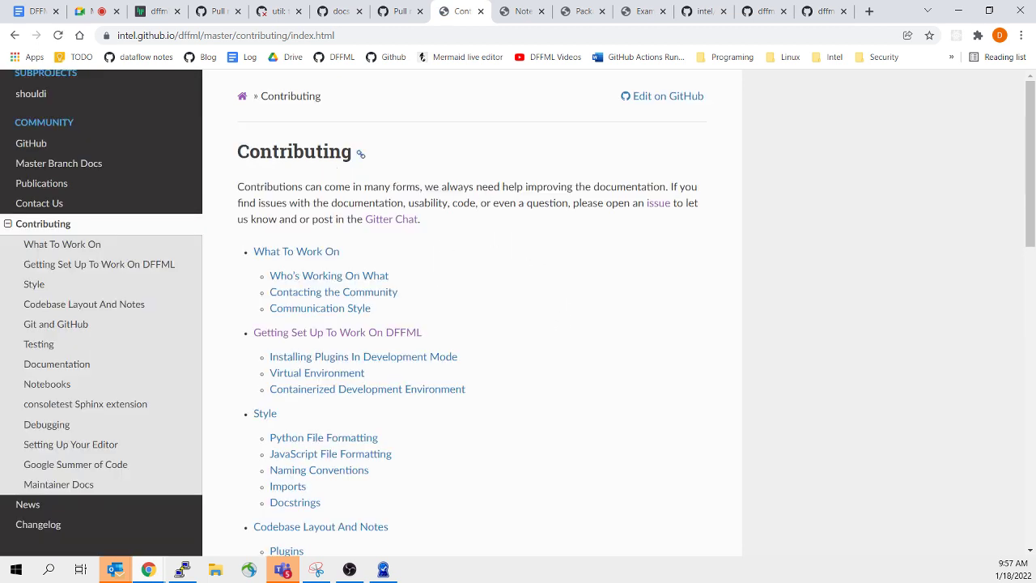
{"action": "left_click_drag", "start_coordinate": [235, 150], "coordinate": [521, 222]}
{"action": "left_click", "coordinate": [521, 226]}
{"action": "scroll", "coordinate": [525, 230], "scroll_direction": "down", "scroll_amount": 2}
{"action": "scroll", "coordinate": [527, 312], "scroll_direction": "down", "scroll_amount": 3}
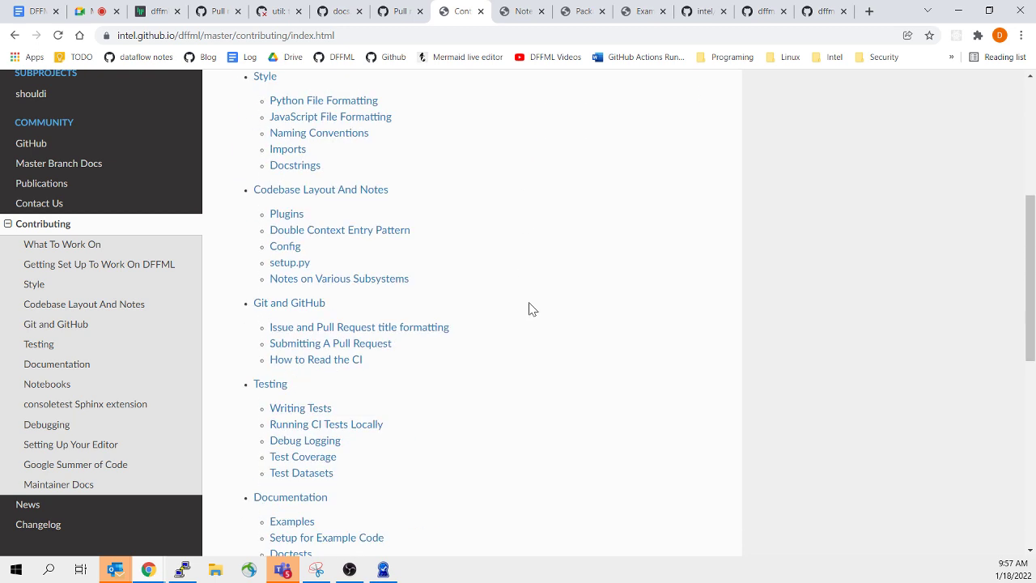
{"action": "scroll", "coordinate": [530, 312], "scroll_direction": "down", "scroll_amount": 4}
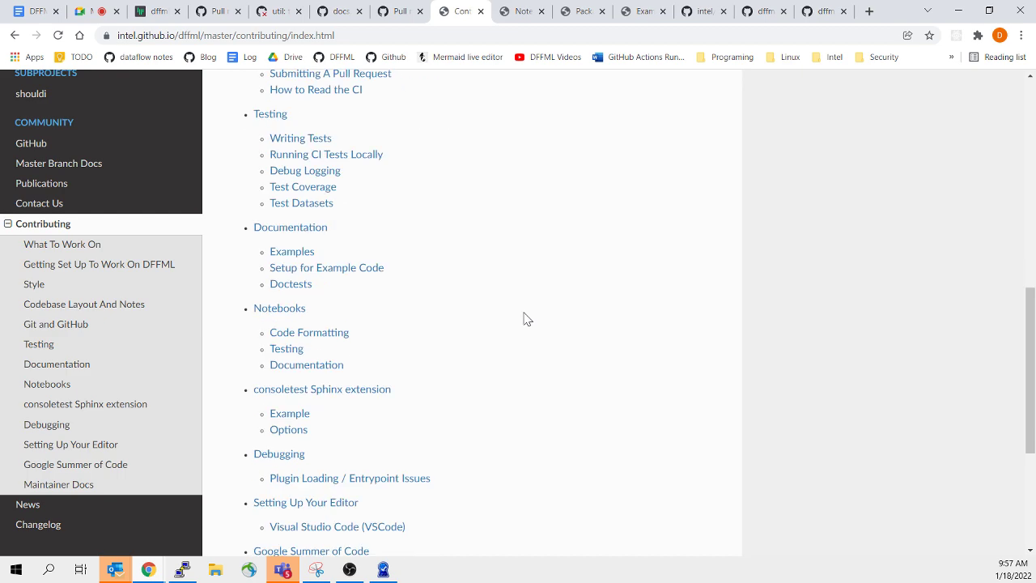
{"action": "scroll", "coordinate": [525, 315], "scroll_direction": "up", "scroll_amount": 9}
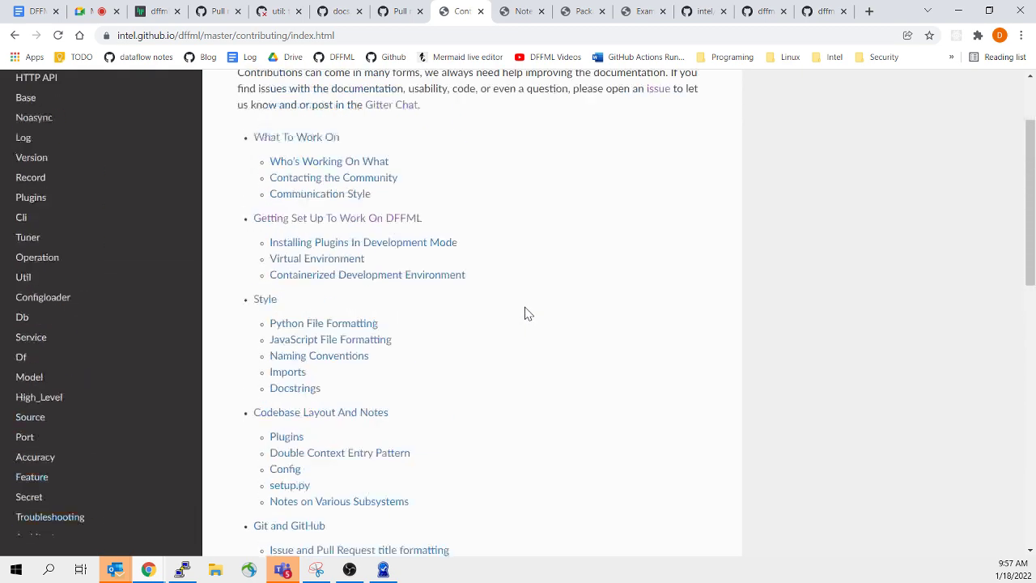
{"action": "scroll", "coordinate": [527, 299], "scroll_direction": "down", "scroll_amount": 7}
{"action": "scroll", "coordinate": [527, 298], "scroll_direction": "down", "scroll_amount": 5}
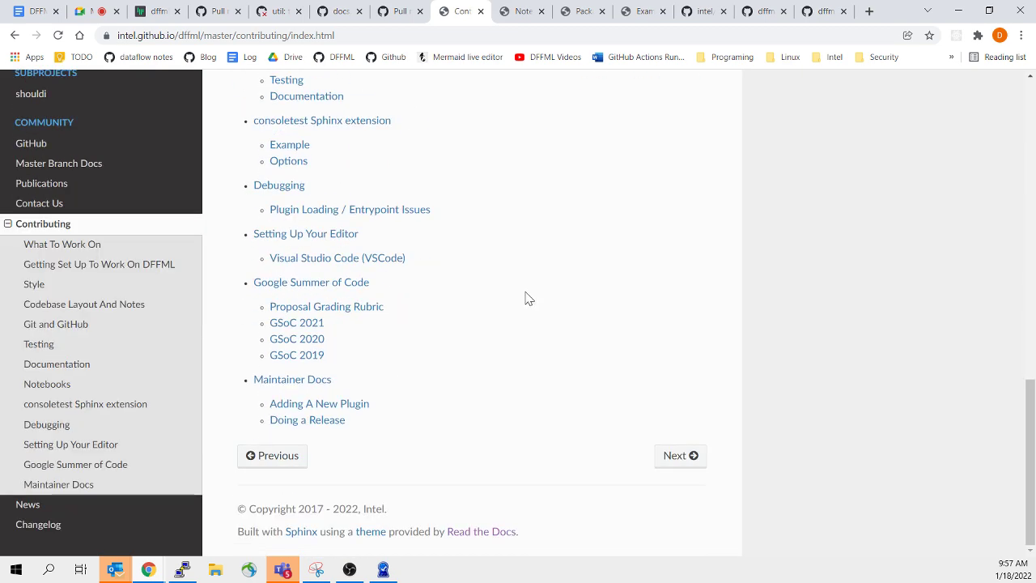
{"action": "scroll", "coordinate": [486, 337], "scroll_direction": "up", "scroll_amount": 1}
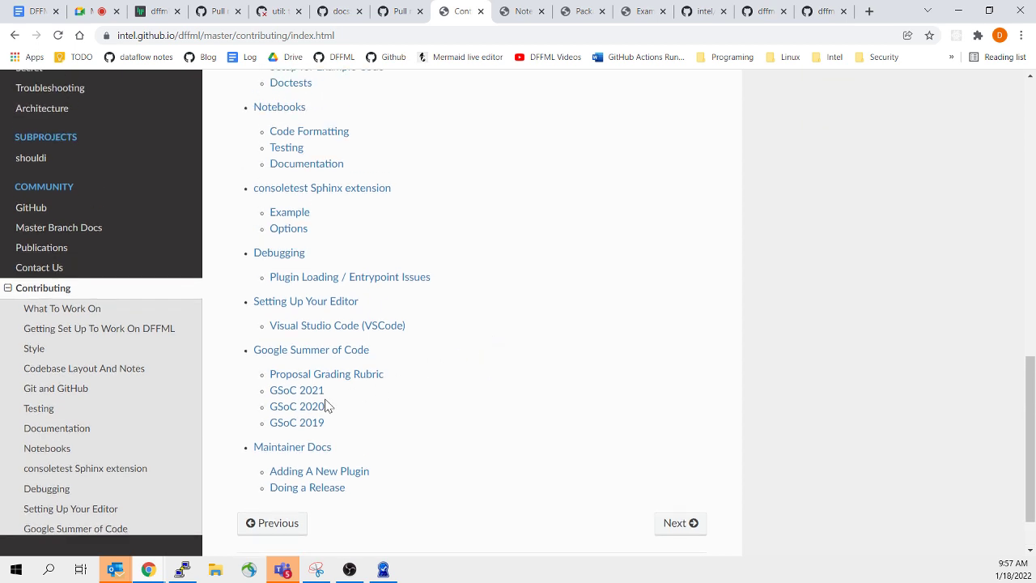
{"action": "scroll", "coordinate": [452, 355], "scroll_direction": "up", "scroll_amount": 4}
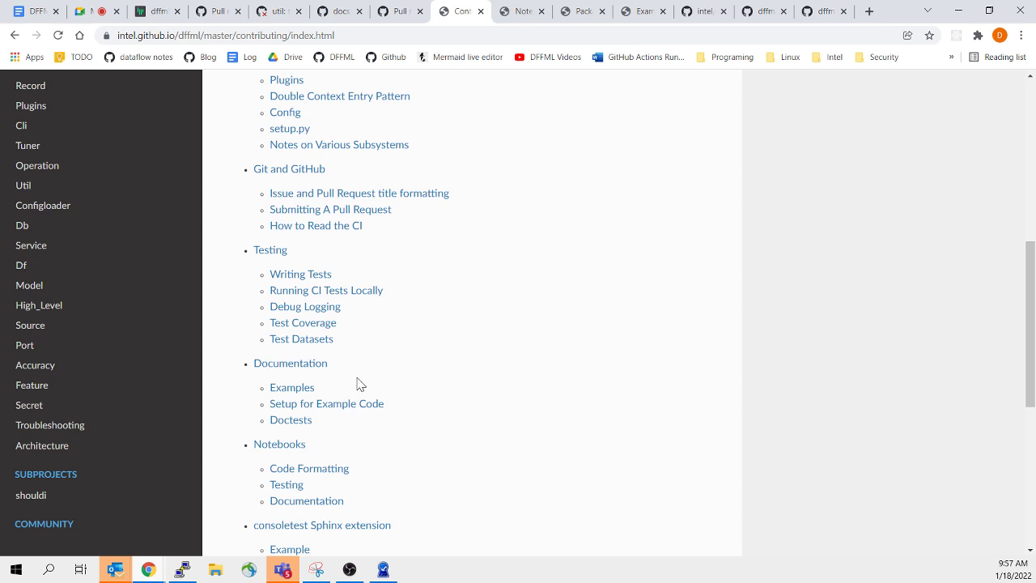
{"action": "scroll", "coordinate": [330, 363], "scroll_direction": "up", "scroll_amount": 2}
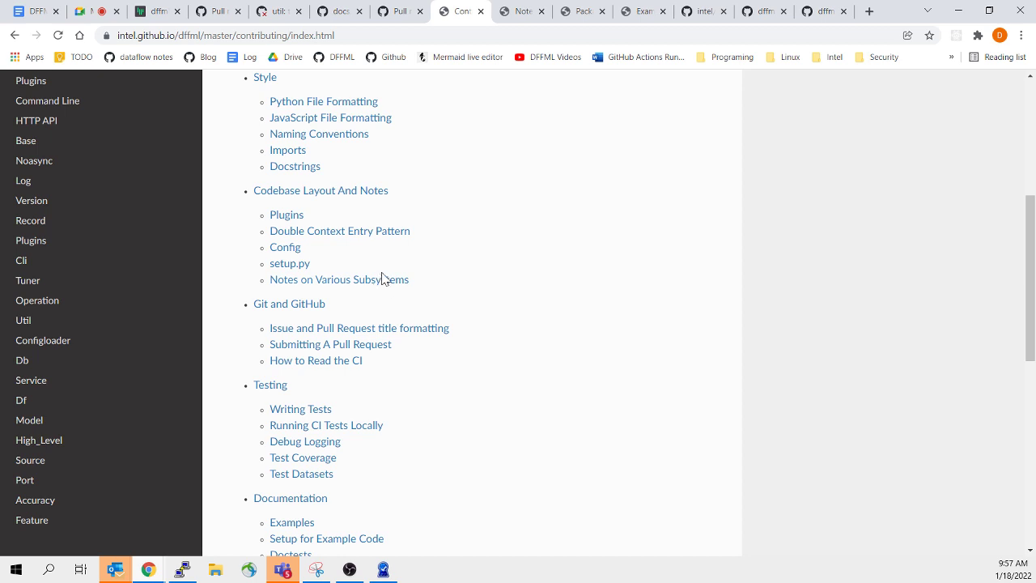
{"action": "scroll", "coordinate": [435, 283], "scroll_direction": "up", "scroll_amount": 3}
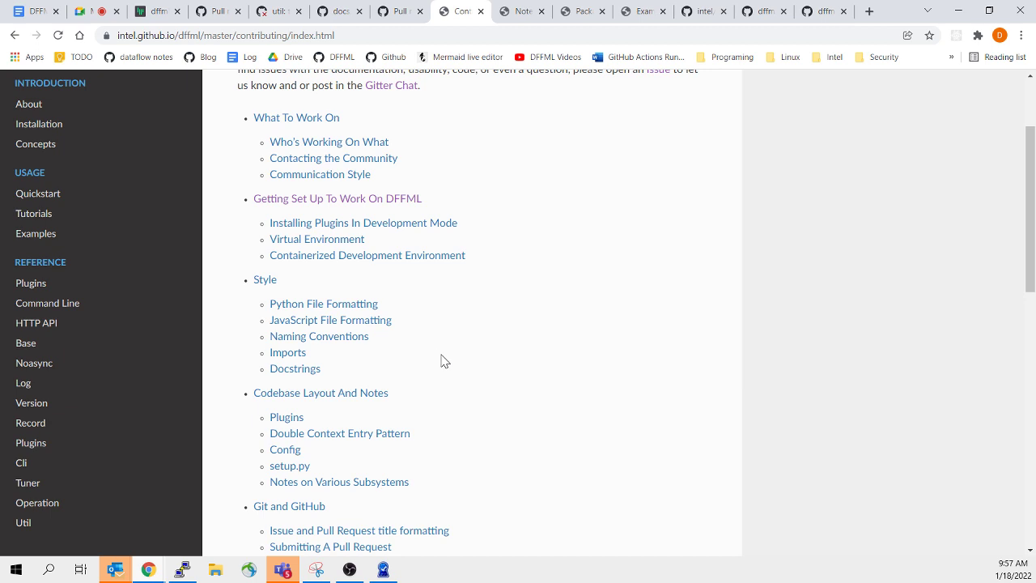
{"action": "scroll", "coordinate": [490, 412], "scroll_direction": "down", "scroll_amount": 5}
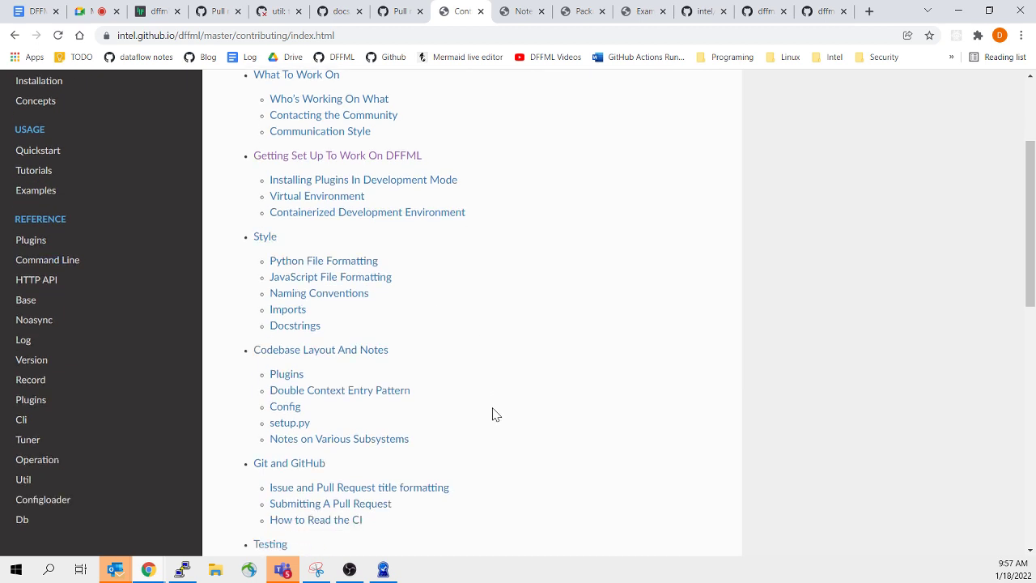
{"action": "scroll", "coordinate": [468, 451], "scroll_direction": "down", "scroll_amount": 1}
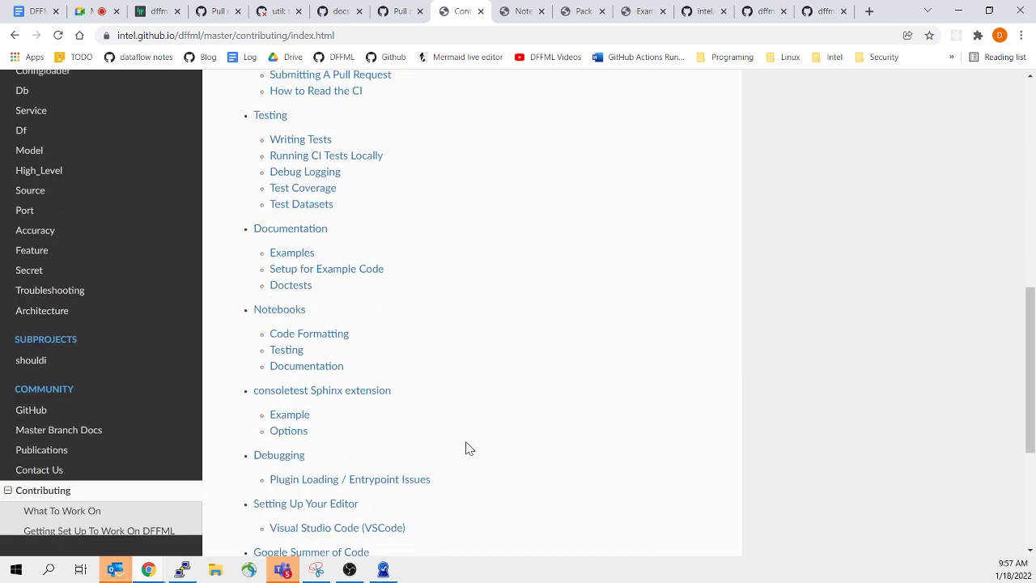
{"action": "scroll", "coordinate": [483, 435], "scroll_direction": "up", "scroll_amount": 1}
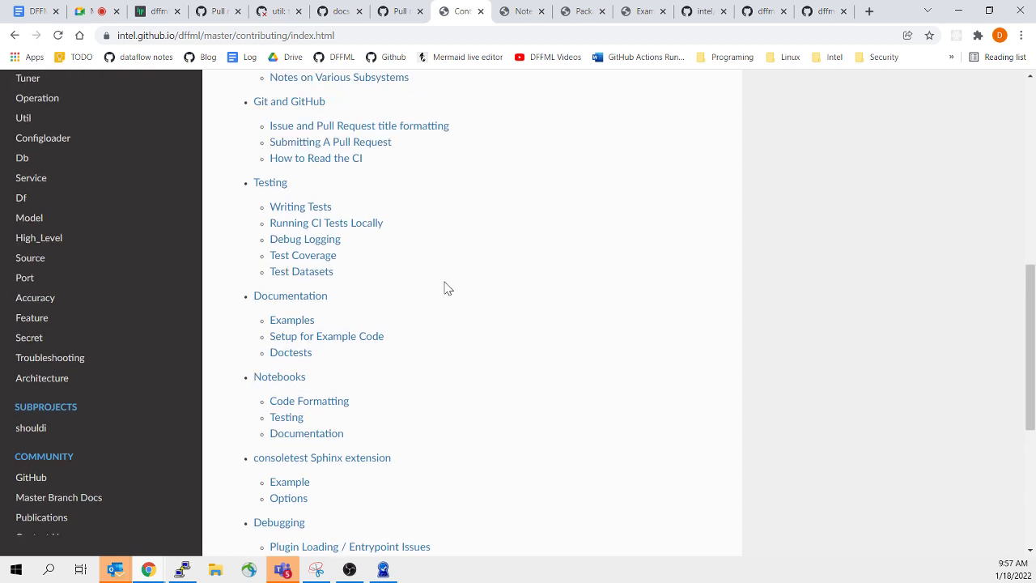
{"action": "scroll", "coordinate": [444, 383], "scroll_direction": "down", "scroll_amount": 4}
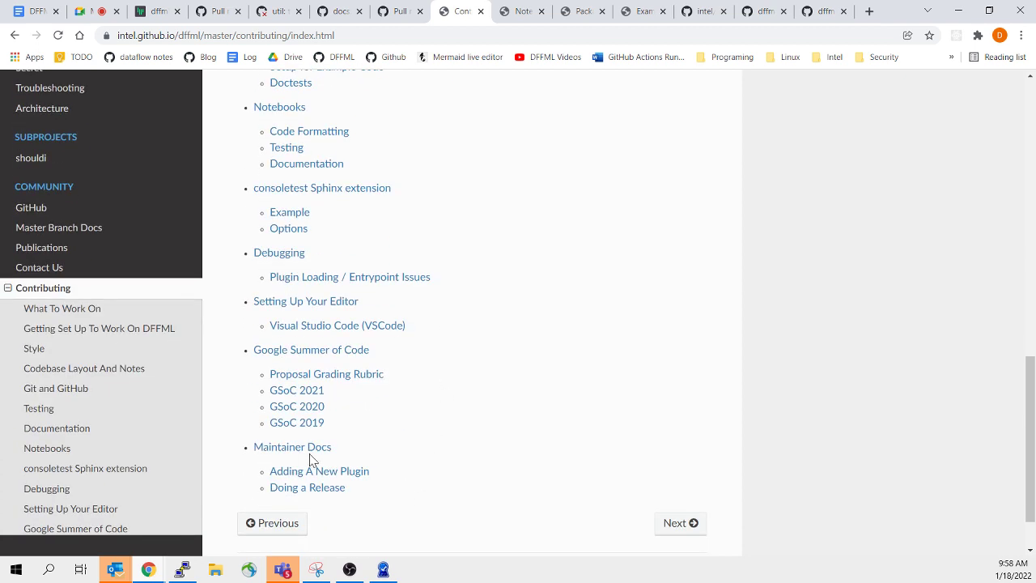
- View the Maintainer Docs release steps in a new tab, close it, and background-open consoletest Sphinx extension
{"action": "middle_click", "coordinate": [313, 455]}
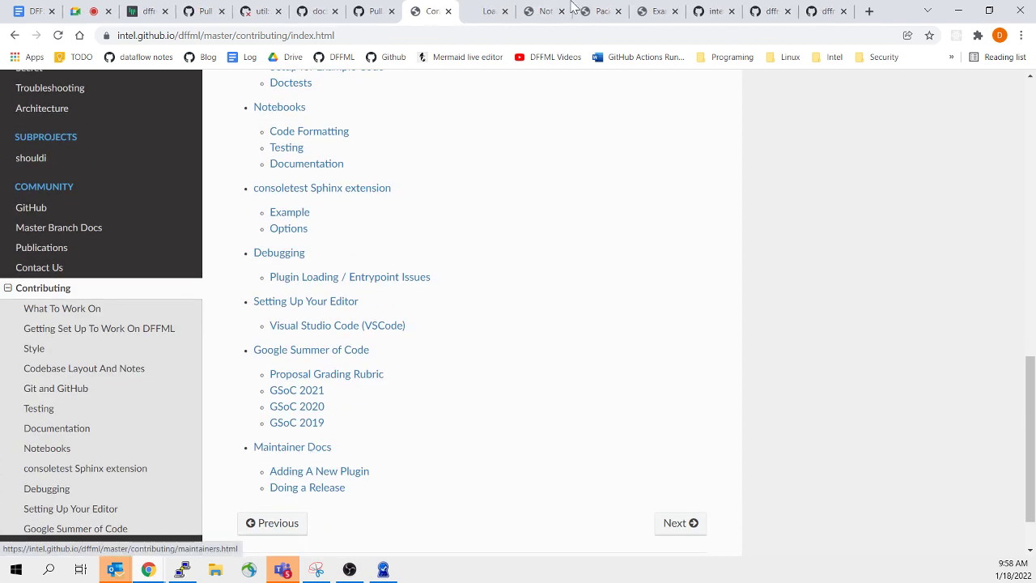
{"action": "left_click", "coordinate": [500, 6]}
{"action": "scroll", "coordinate": [461, 244], "scroll_direction": "down", "scroll_amount": 8}
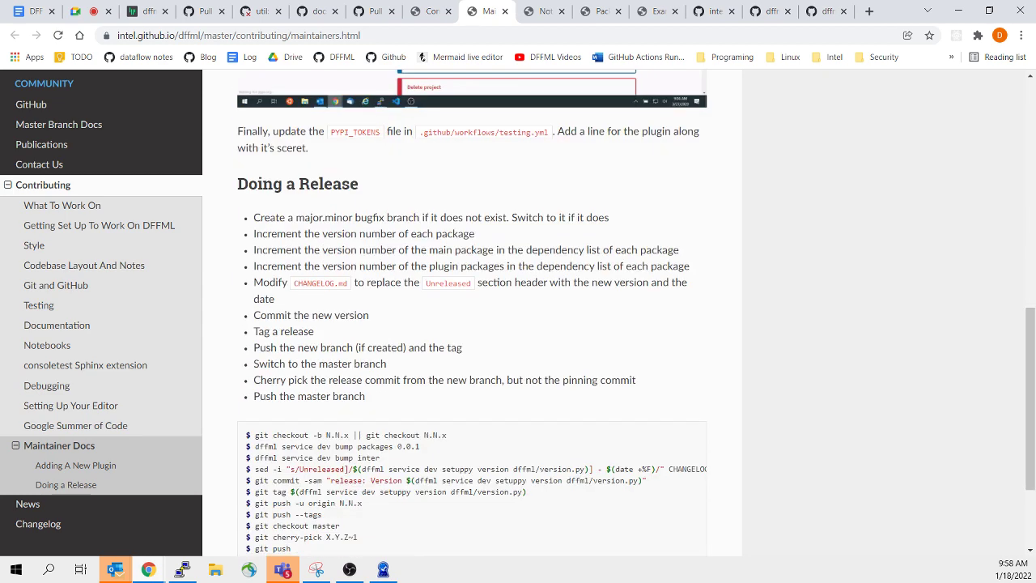
{"action": "middle_click", "coordinate": [480, 10]}
{"action": "scroll", "coordinate": [389, 225], "scroll_direction": "up", "scroll_amount": 3}
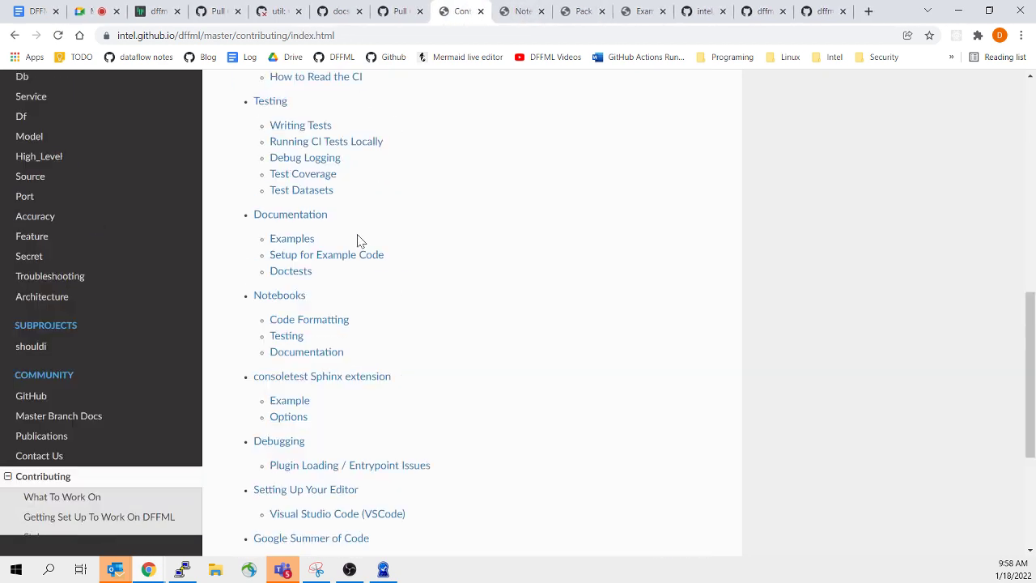
{"action": "middle_click", "coordinate": [354, 392]}
- Read through the consoletest Sphinx extension page, then reload it back to the top
{"action": "left_click", "coordinate": [480, 7]}
{"action": "scroll", "coordinate": [457, 251], "scroll_direction": "down", "scroll_amount": 6}
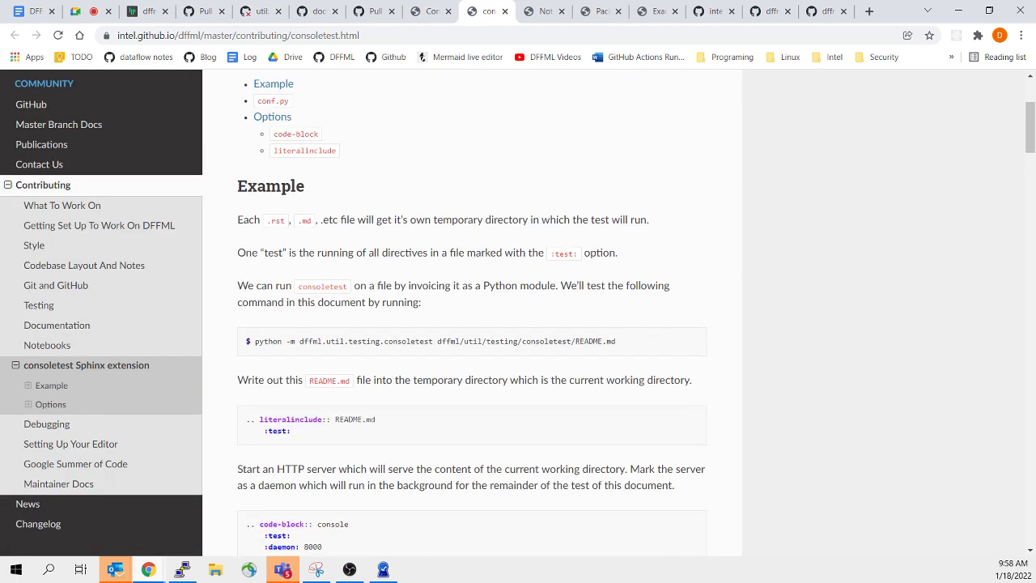
{"action": "scroll", "coordinate": [76, 162], "scroll_direction": "up", "scroll_amount": 6}
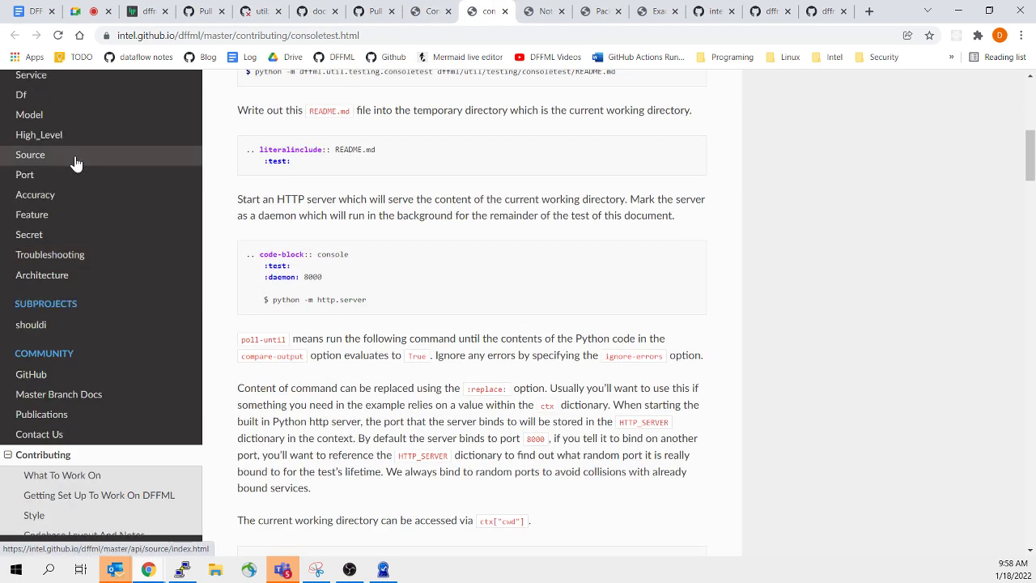
{"action": "scroll", "coordinate": [85, 263], "scroll_direction": "up", "scroll_amount": 7}
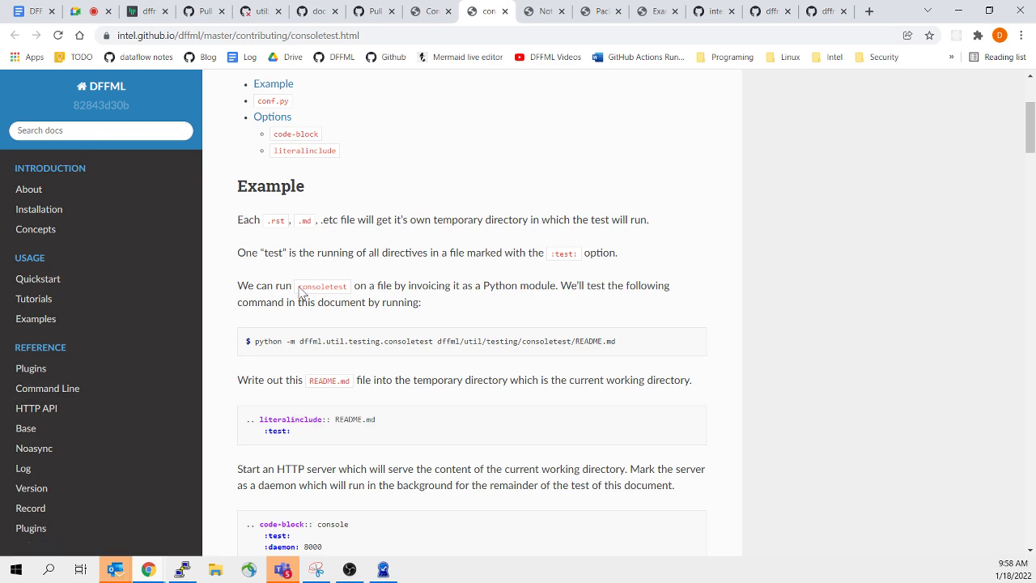
{"action": "scroll", "coordinate": [312, 318], "scroll_direction": "down", "scroll_amount": 4}
{"action": "scroll", "coordinate": [312, 318], "scroll_direction": "down", "scroll_amount": 5}
{"action": "scroll", "coordinate": [322, 298], "scroll_direction": "down", "scroll_amount": 3}
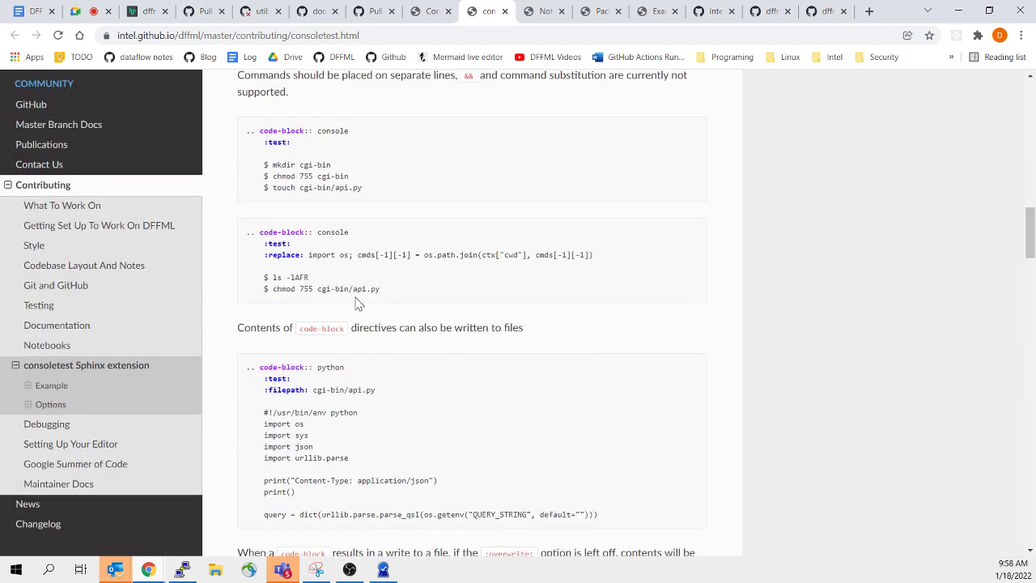
{"action": "scroll", "coordinate": [426, 328], "scroll_direction": "up", "scroll_amount": 20}
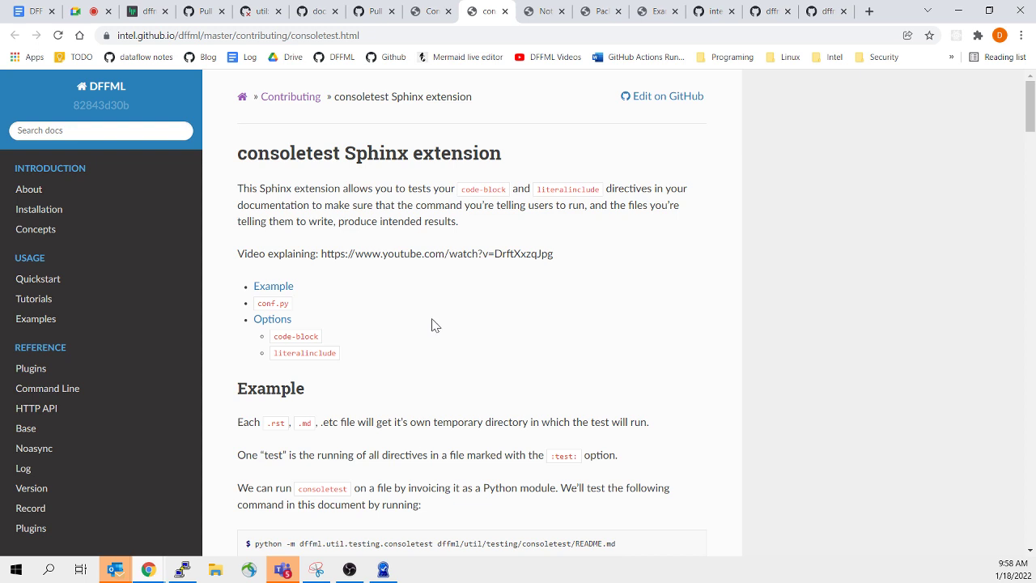
{"action": "scroll", "coordinate": [430, 321], "scroll_direction": "down", "scroll_amount": 3}
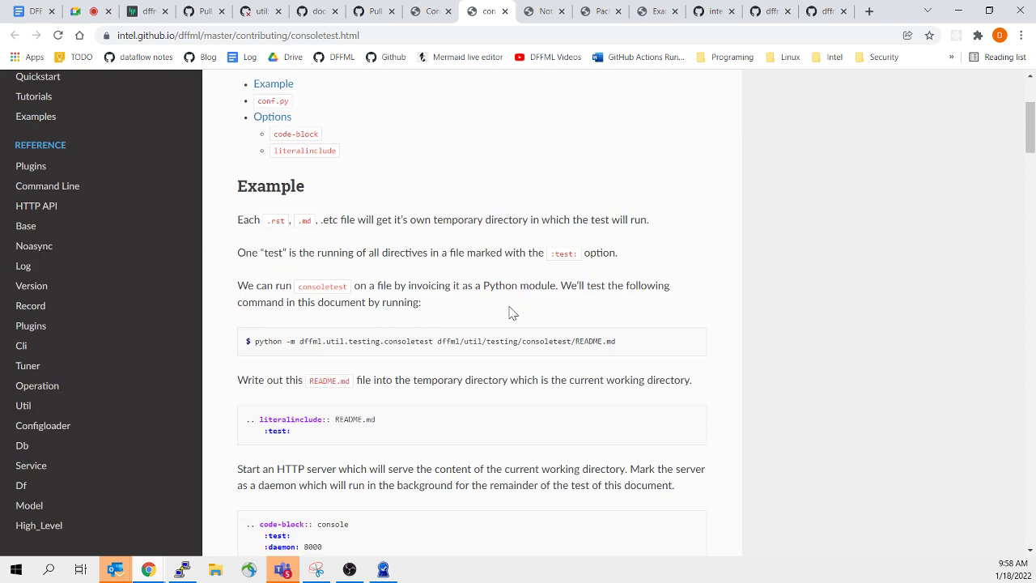
{"action": "scroll", "coordinate": [442, 340], "scroll_direction": "up", "scroll_amount": 3}
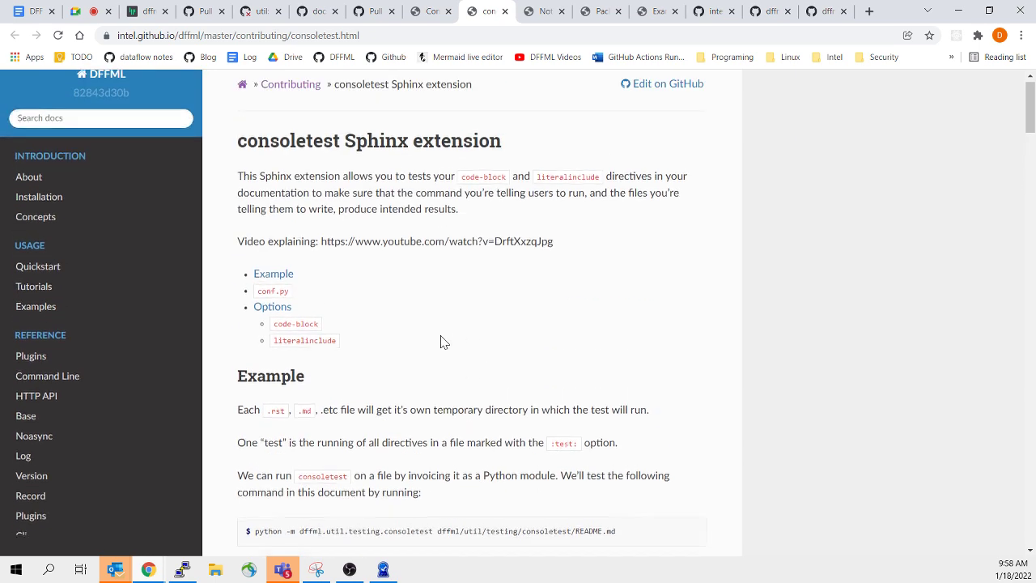
{"action": "scroll", "coordinate": [478, 322], "scroll_direction": "down", "scroll_amount": 3}
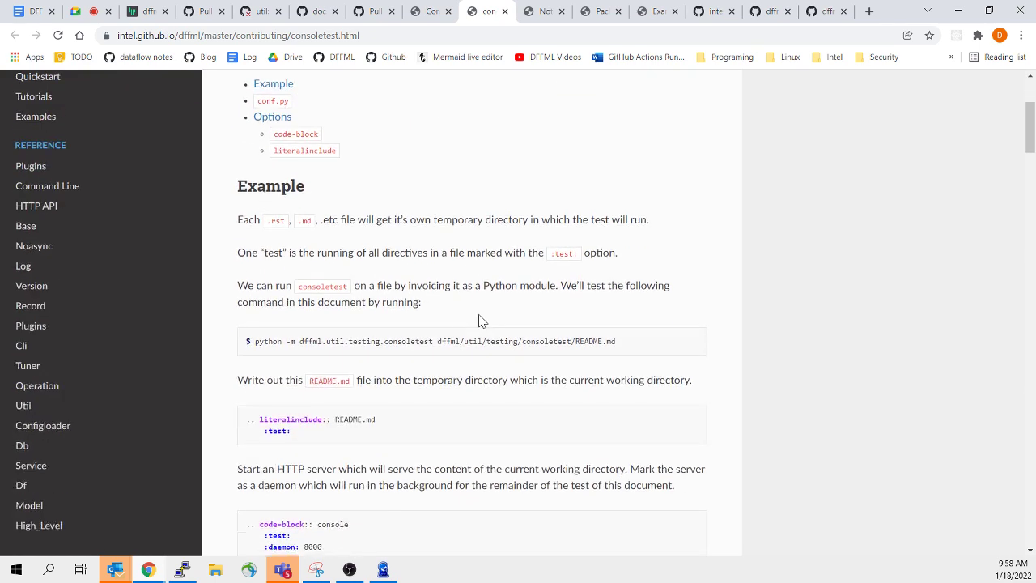
{"action": "scroll", "coordinate": [481, 321], "scroll_direction": "down", "scroll_amount": 3}
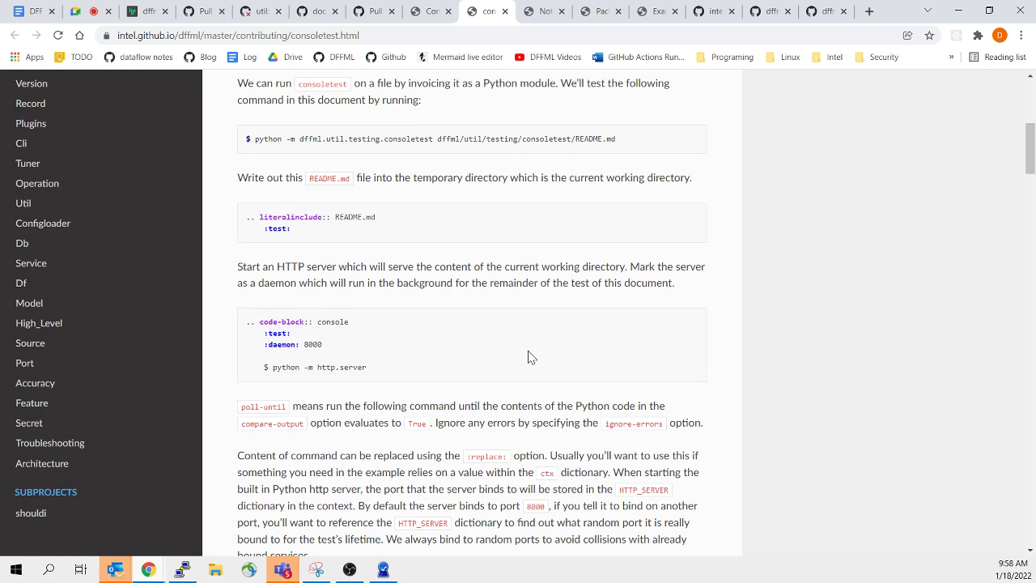
{"action": "scroll", "coordinate": [532, 361], "scroll_direction": "down", "scroll_amount": 2}
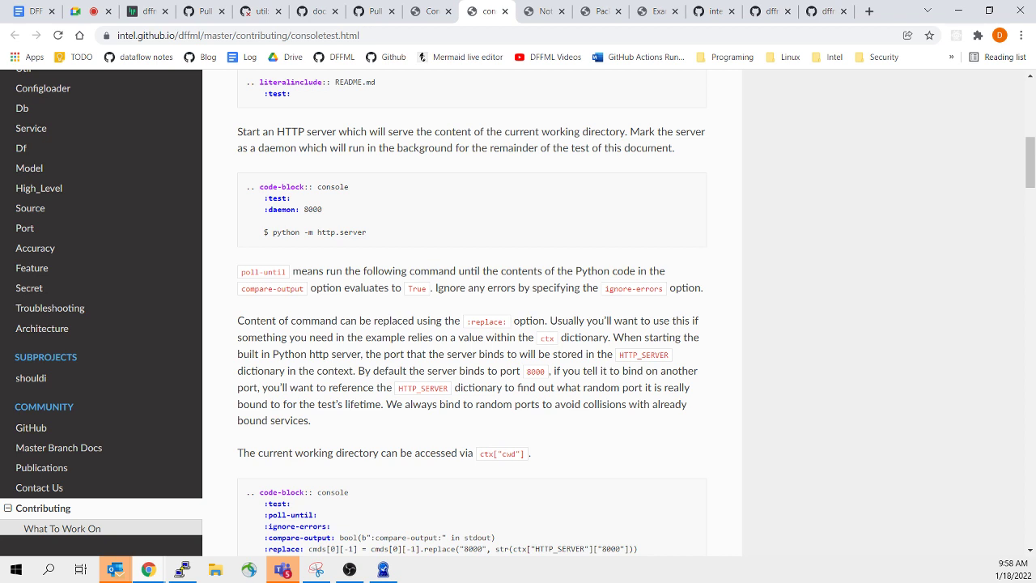
{"action": "key", "text": "F5"}
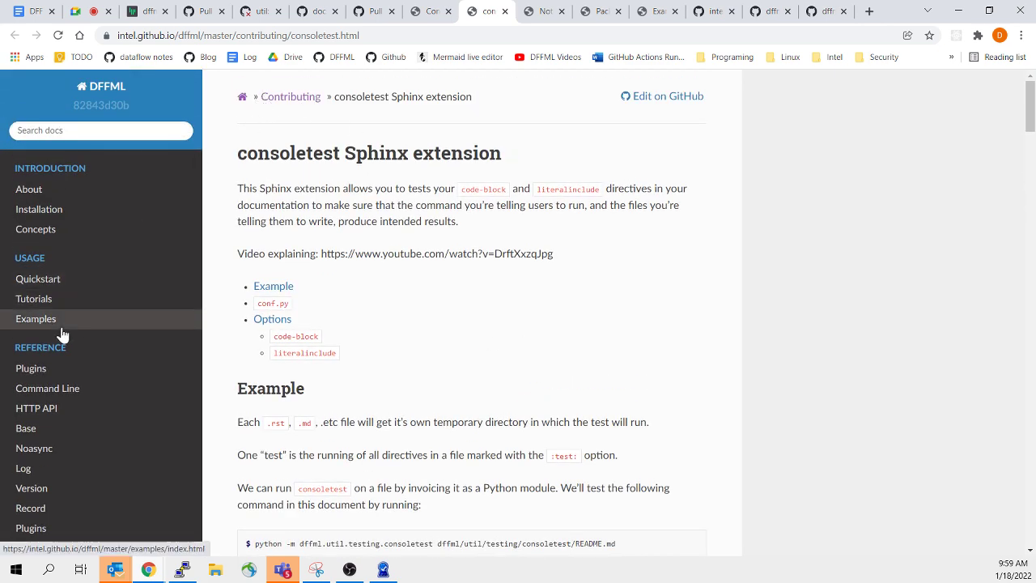
- Go back to the Contributing index via the breadcrumb and skim its topic list
{"action": "left_click", "coordinate": [273, 99]}
{"action": "scroll", "coordinate": [413, 290], "scroll_direction": "down", "scroll_amount": 1}
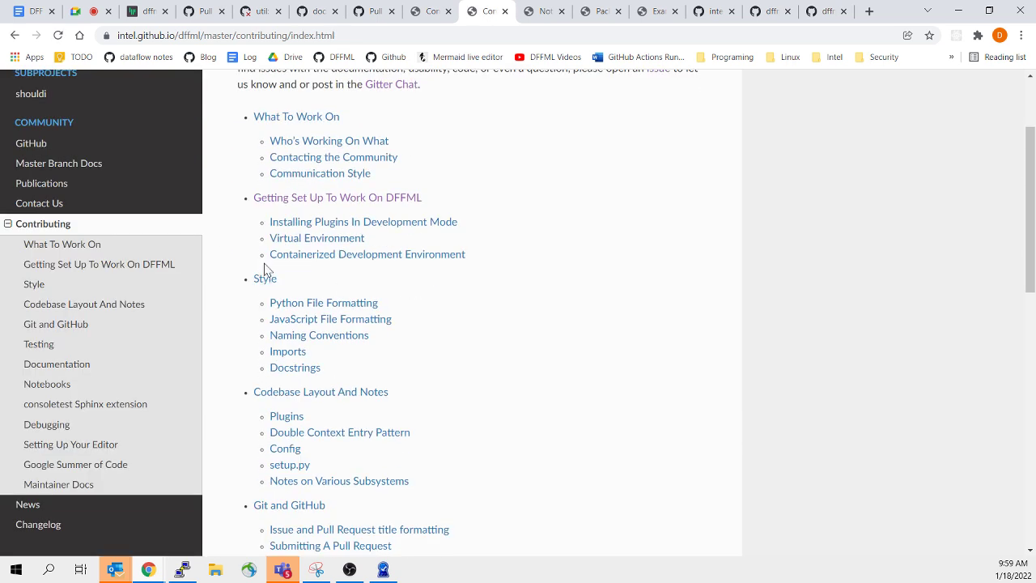
{"action": "scroll", "coordinate": [483, 384], "scroll_direction": "down", "scroll_amount": 4}
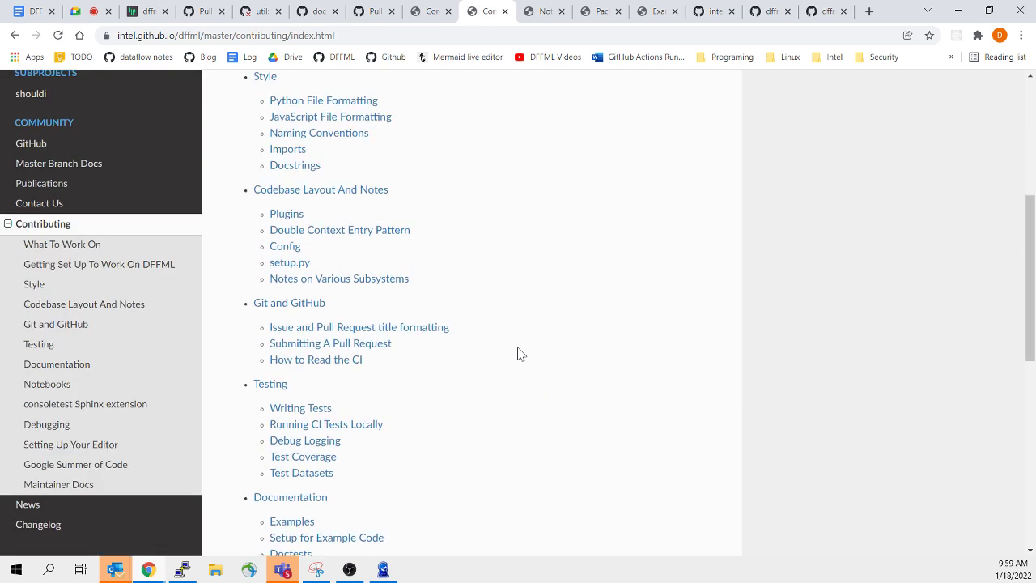
{"action": "scroll", "coordinate": [401, 267], "scroll_direction": "up", "scroll_amount": 3}
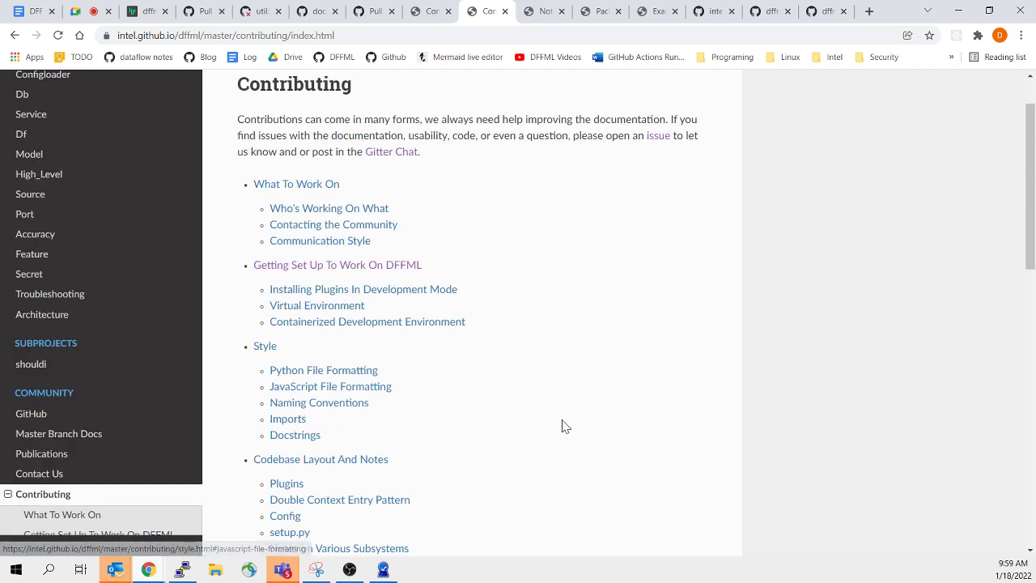
- Scan the Contributing index and open the What To Work On page
{"action": "scroll", "coordinate": [562, 417], "scroll_direction": "down", "scroll_amount": 2}
{"action": "scroll", "coordinate": [531, 243], "scroll_direction": "down", "scroll_amount": 6}
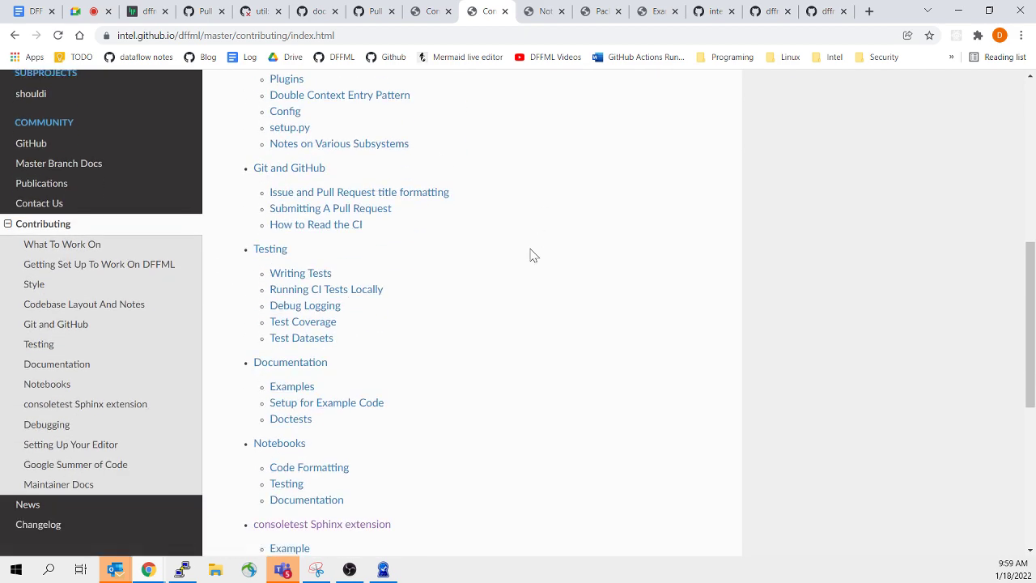
{"action": "scroll", "coordinate": [467, 362], "scroll_direction": "up", "scroll_amount": 5}
{"action": "scroll", "coordinate": [467, 362], "scroll_direction": "up", "scroll_amount": 4}
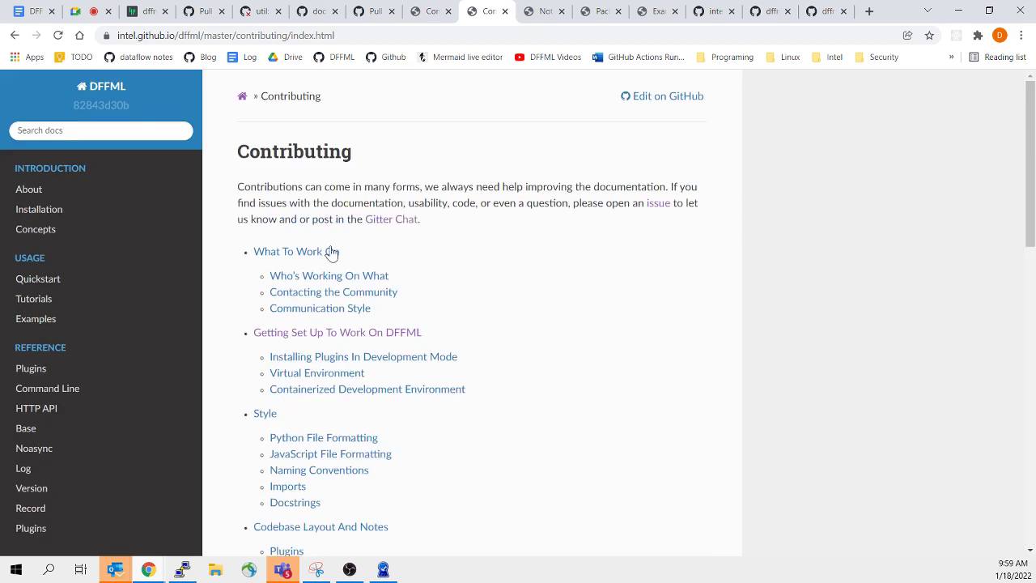
{"action": "left_click", "coordinate": [320, 251]}
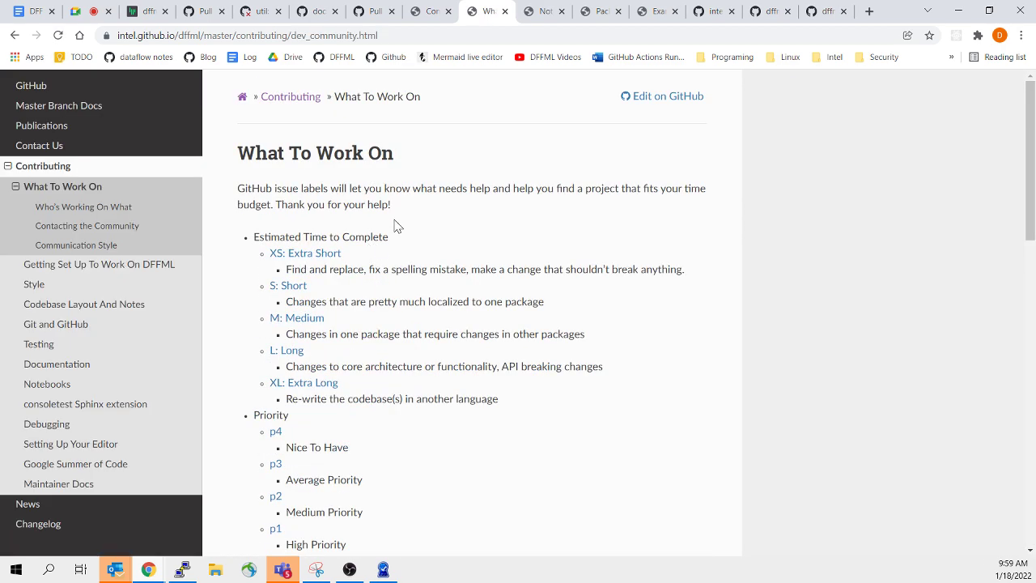
- Jump to the Who's Working On What section and select its URL for copying
{"action": "scroll", "coordinate": [492, 260], "scroll_direction": "down", "scroll_amount": 5}
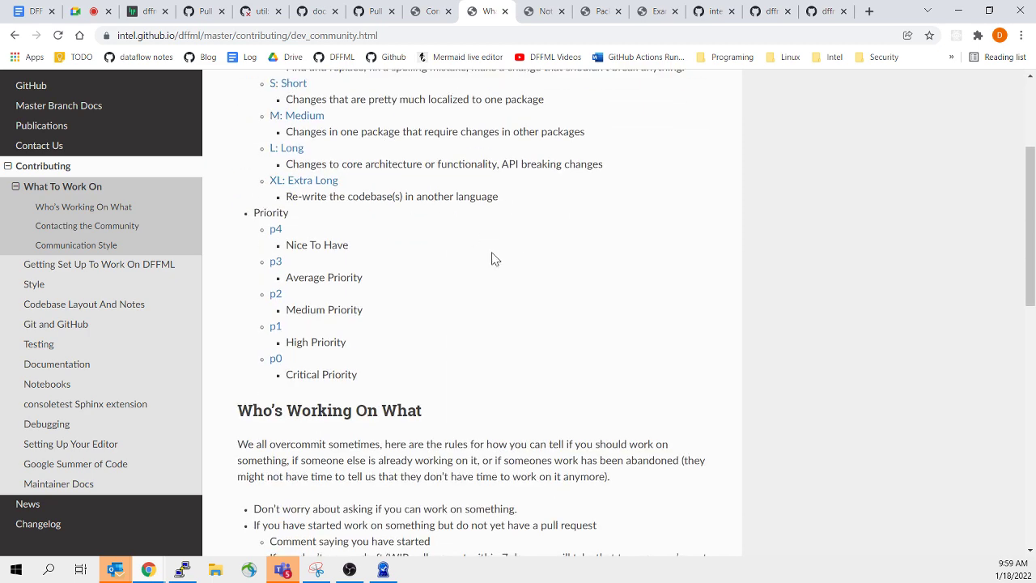
{"action": "scroll", "coordinate": [301, 240], "scroll_direction": "down", "scroll_amount": 2}
{"action": "scroll", "coordinate": [315, 155], "scroll_direction": "up", "scroll_amount": 1}
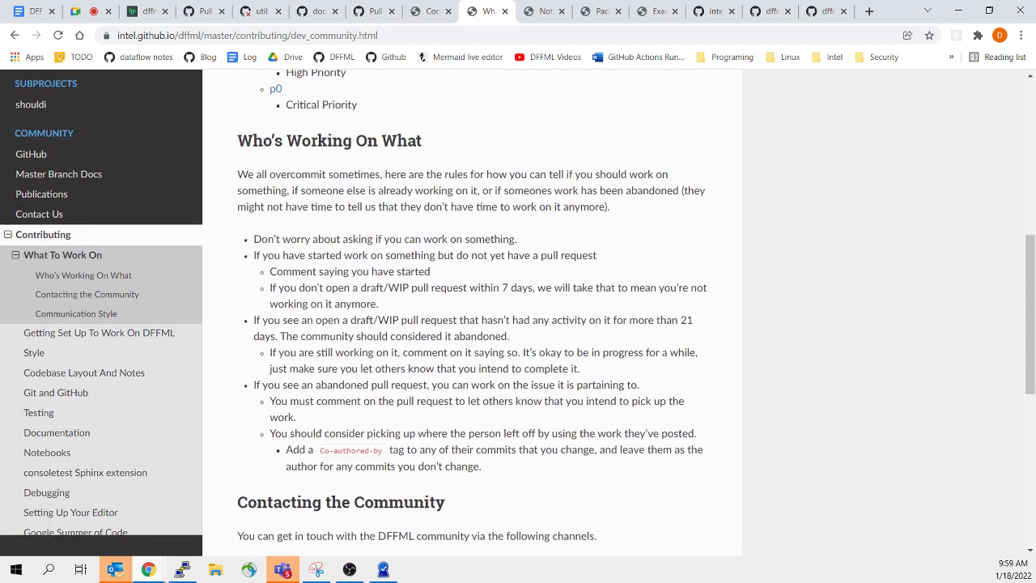
{"action": "left_click", "coordinate": [430, 143]}
{"action": "left_click", "coordinate": [352, 37]}
{"action": "key", "text": "ctrl+c"}
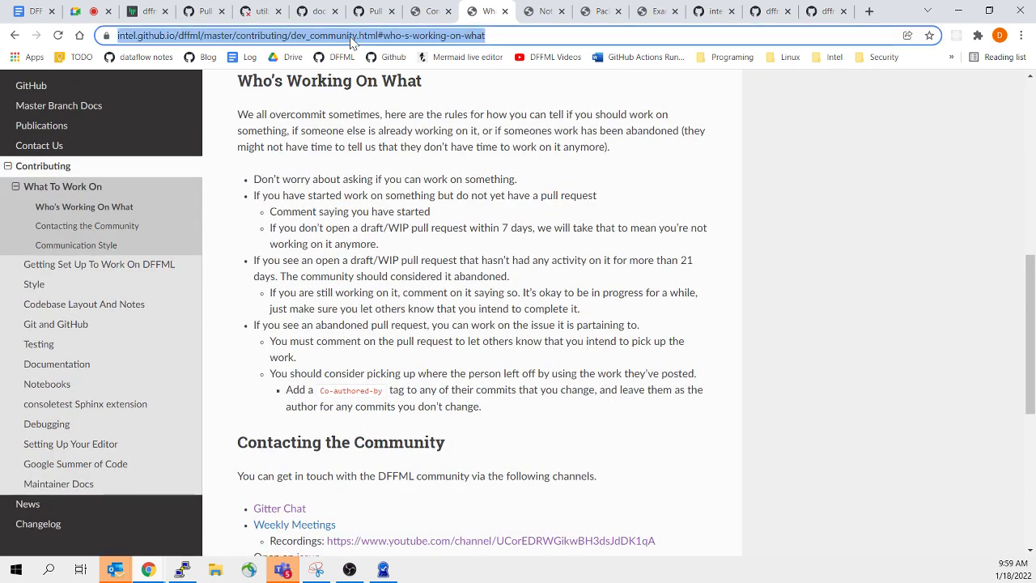
- Post the Who's Working On What section link in the Gitter dffml/community chat
{"action": "left_click", "coordinate": [150, 9]}
{"action": "left_click", "coordinate": [425, 522]}
{"action": "key", "text": "ctrl+v"}
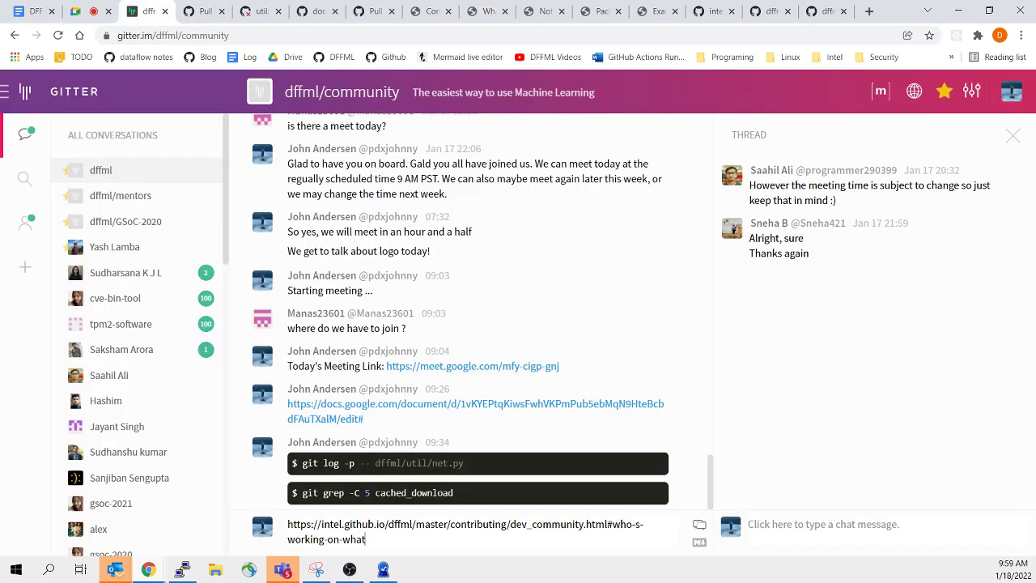
{"action": "key", "text": "Return"}
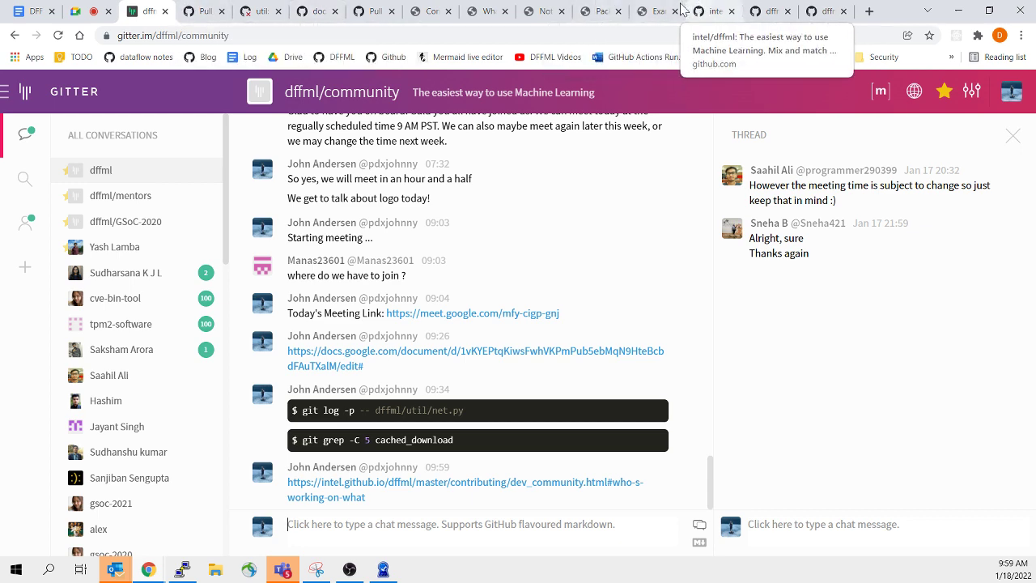
{"action": "left_click", "coordinate": [485, 14]}
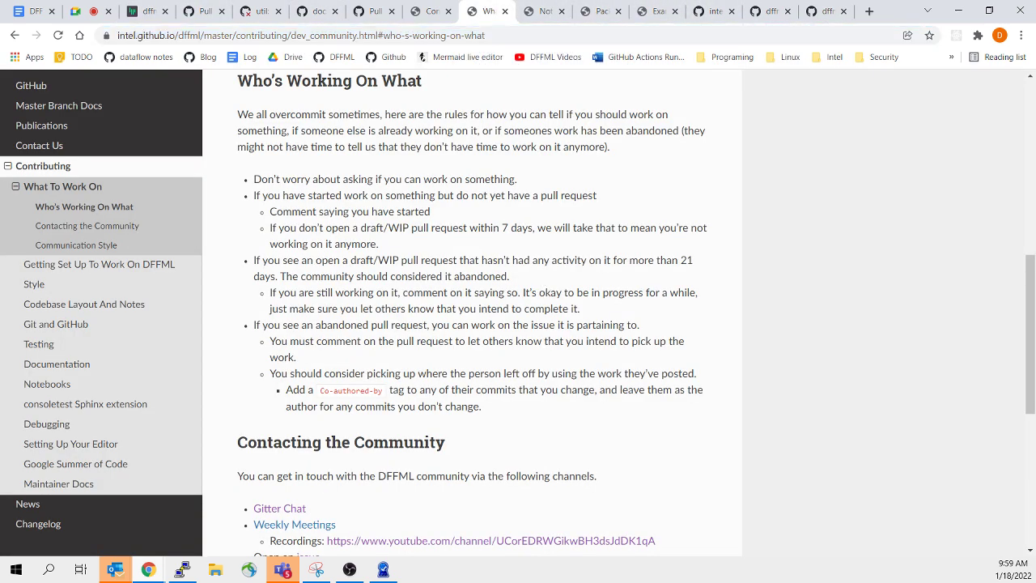
{"action": "left_click_drag", "start_coordinate": [254, 176], "coordinate": [567, 148]}
{"action": "left_click", "coordinate": [567, 148]}
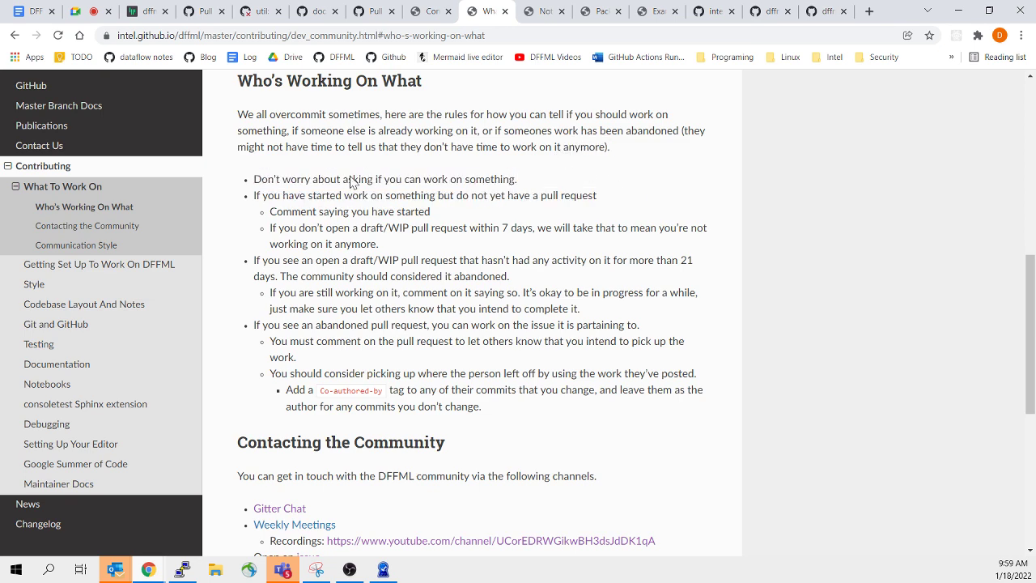
{"action": "left_click_drag", "start_coordinate": [254, 195], "coordinate": [564, 285]}
{"action": "left_click", "coordinate": [240, 200]}
{"action": "left_click", "coordinate": [564, 285]}
{"action": "left_click_drag", "start_coordinate": [432, 248], "coordinate": [458, 198]}
{"action": "left_click", "coordinate": [459, 198]}
{"action": "left_click_drag", "start_coordinate": [457, 250], "coordinate": [482, 213]}
{"action": "left_click", "coordinate": [483, 212]}
- Highlight the shared git log -p command line in the Gitter chat
{"action": "left_click", "coordinate": [154, 10]}
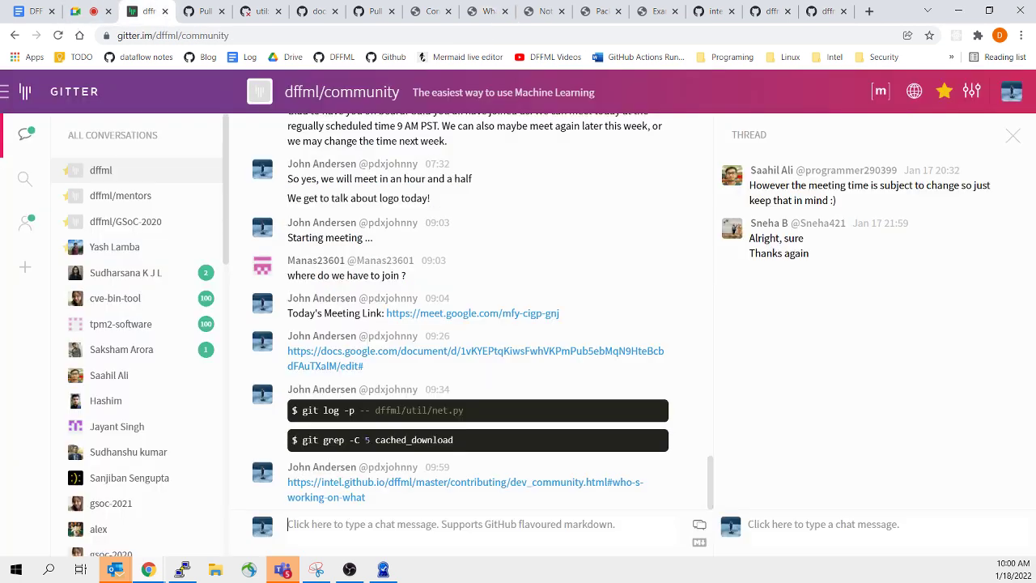
{"action": "triple_click", "coordinate": [472, 411]}
{"action": "left_click_drag", "start_coordinate": [491, 405], "coordinate": [292, 418]}
{"action": "left_click", "coordinate": [291, 417]}
{"action": "triple_click", "coordinate": [495, 410]}
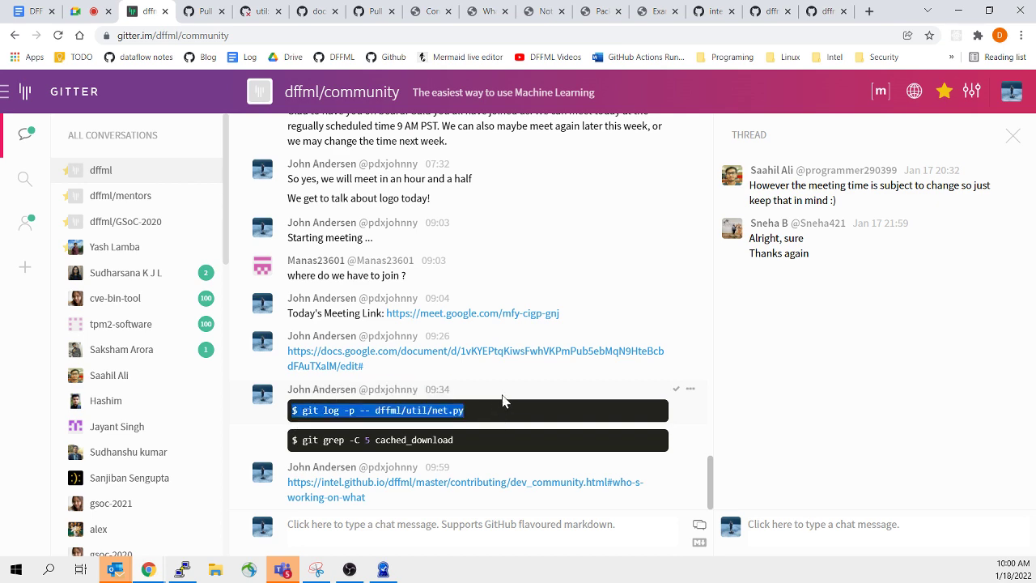
{"action": "left_click", "coordinate": [502, 399]}
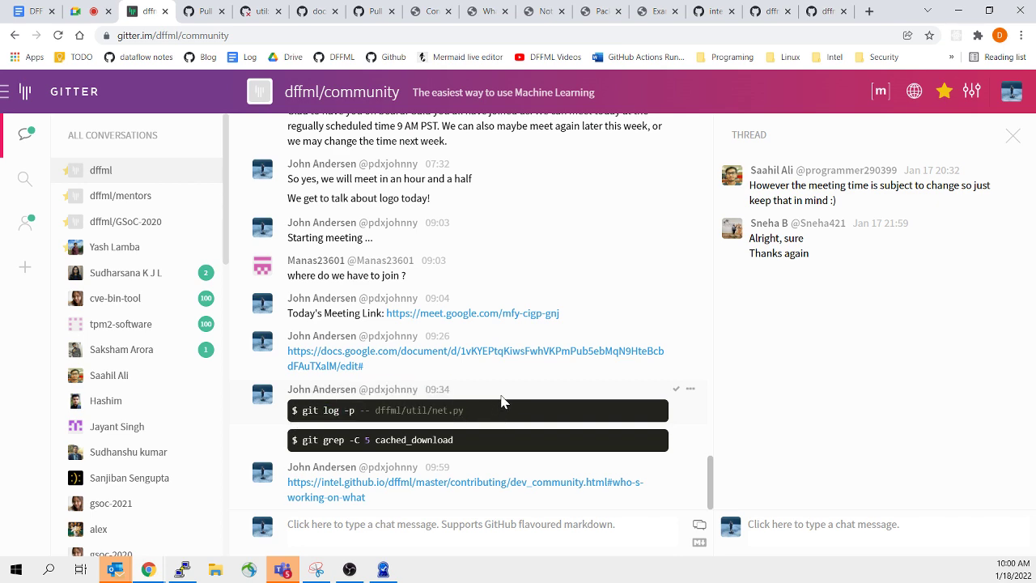
- Review the pull requests and contributing docs, highlighting the inactive pull request rules, then rejoin Meet
{"action": "left_click", "coordinate": [387, 10]}
{"action": "left_click", "coordinate": [429, 10]}
{"action": "left_click", "coordinate": [478, 10]}
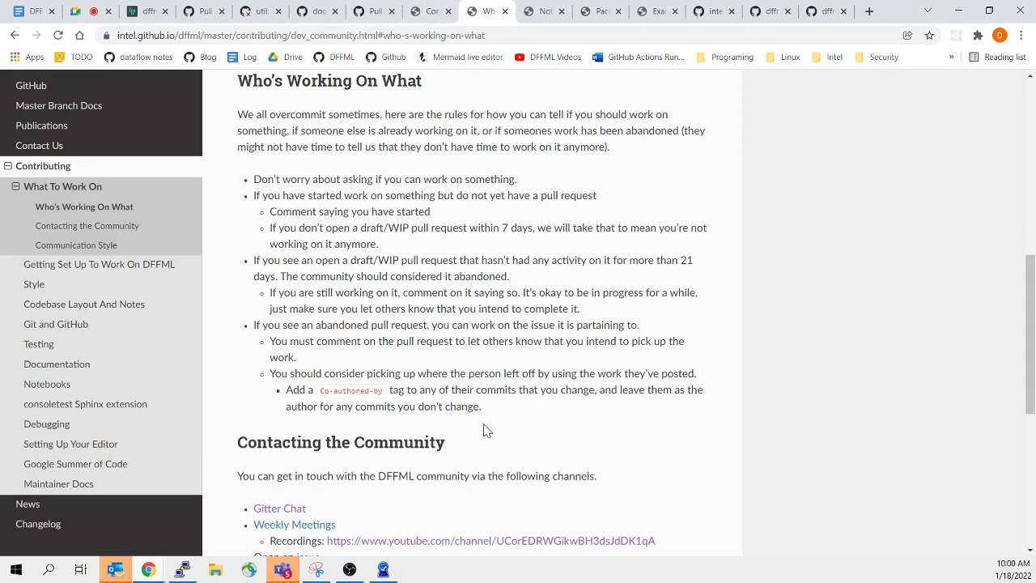
{"action": "left_click_drag", "start_coordinate": [497, 423], "coordinate": [519, 261]}
{"action": "left_click", "coordinate": [519, 261]}
{"action": "left_click", "coordinate": [108, 8]}
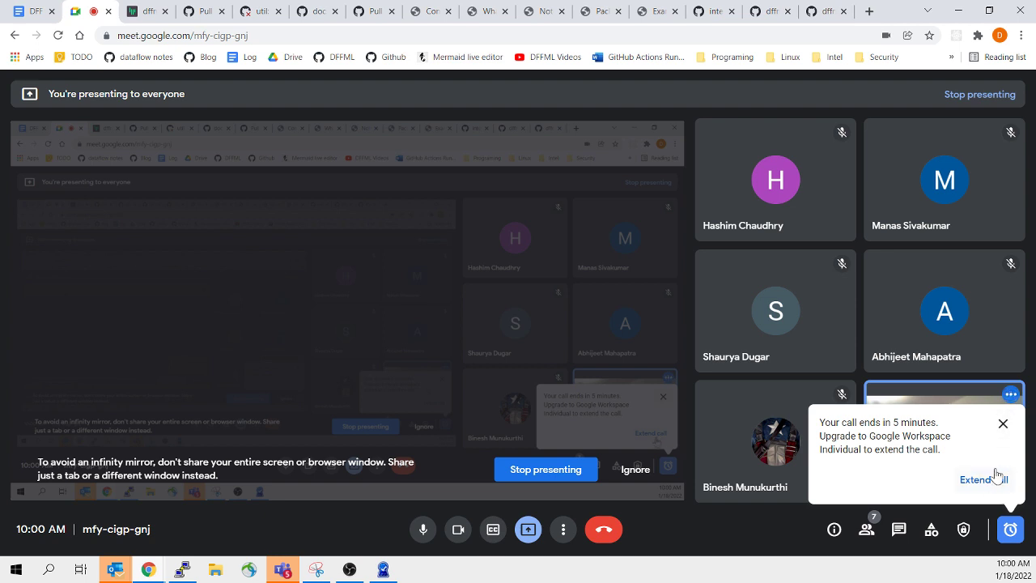
- Close the 'Your call ends in 5 minutes' popup
{"action": "left_click", "coordinate": [1003, 424]}
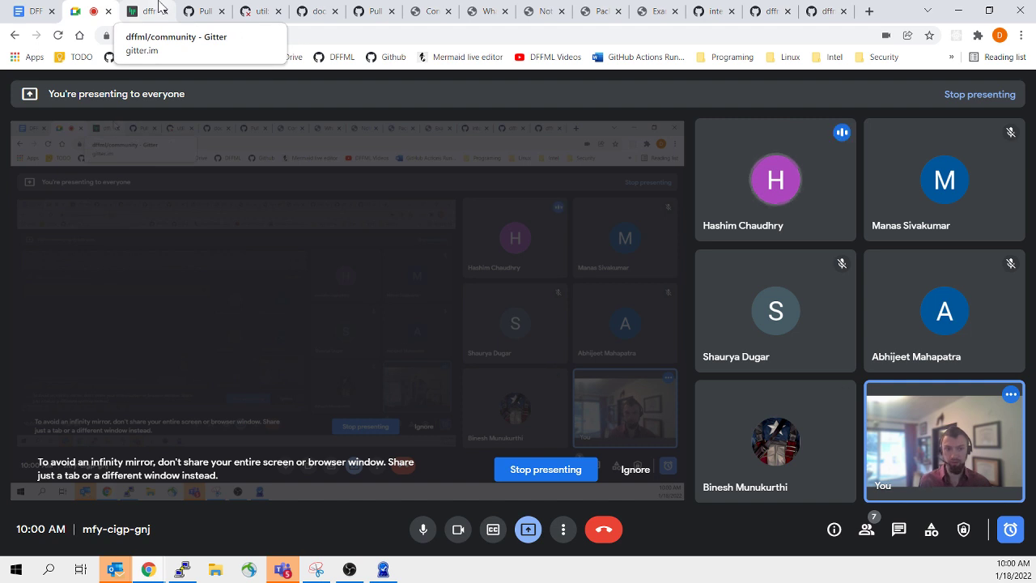
- Add an empty top-level bullet after the PRs pending list in the meeting minutes
{"action": "left_click", "coordinate": [47, 8]}
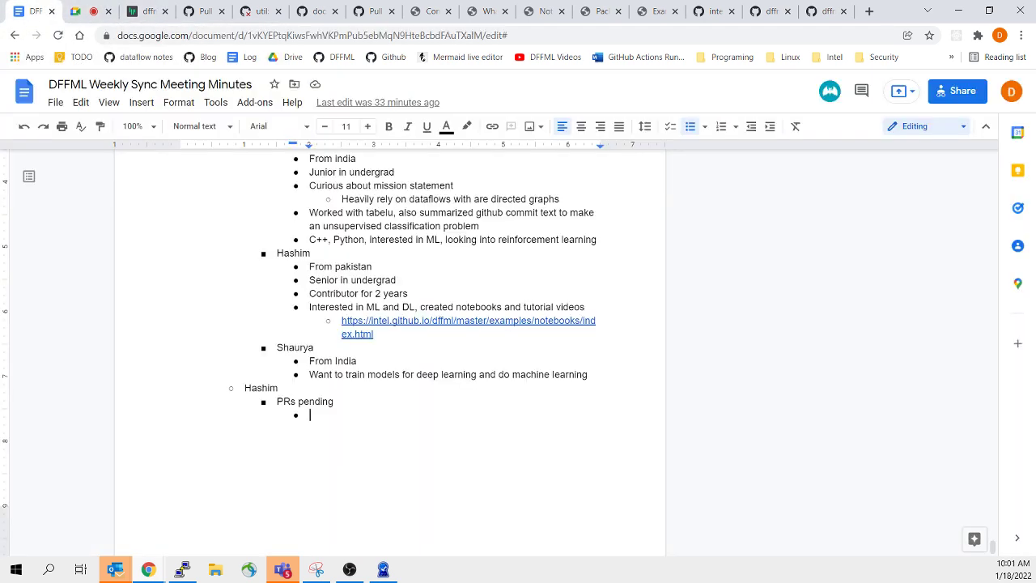
{"action": "key", "text": "Return"}
{"action": "key", "text": "shift+Tab"}
{"action": "key", "text": "shift+Tab"}
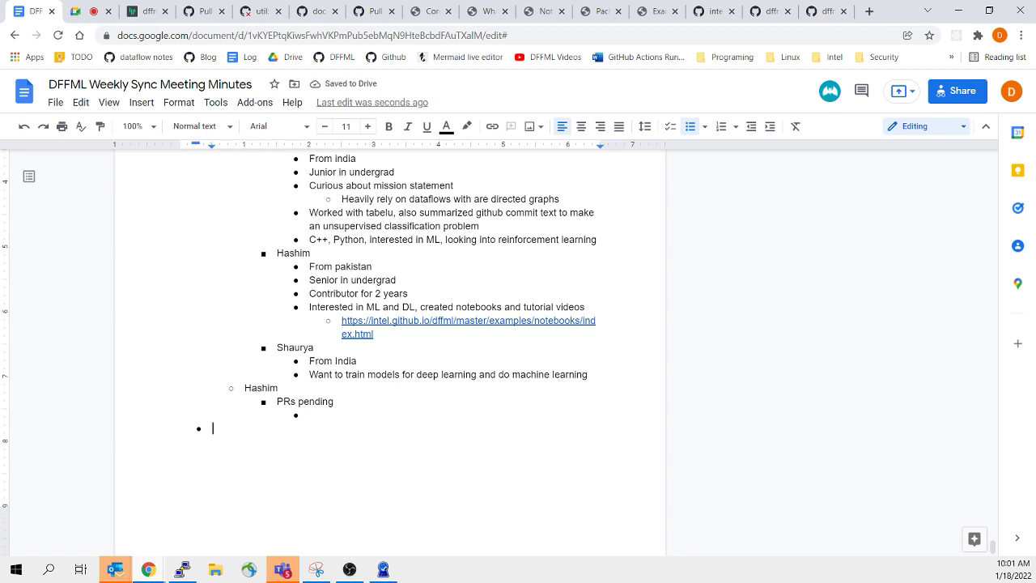
{"action": "left_click", "coordinate": [89, 12]}
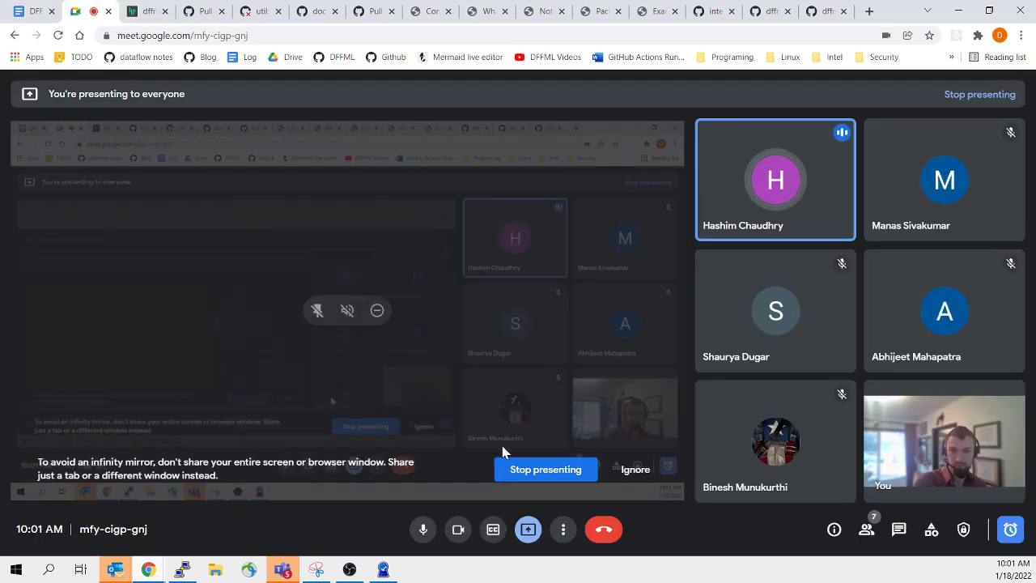
- Stop presenting the shared screen to the call
{"action": "left_click", "coordinate": [518, 468]}
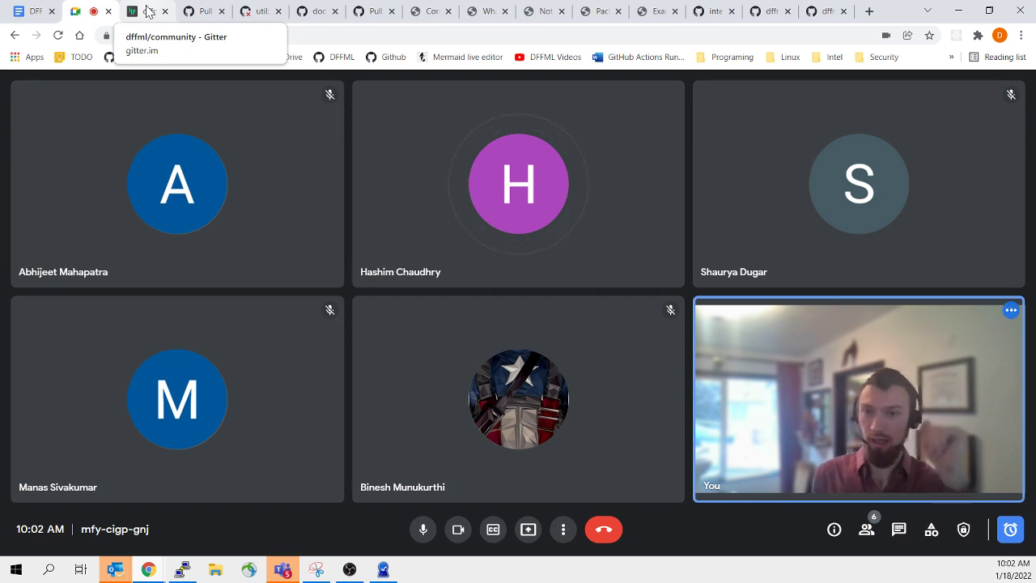
- Open the Improvements #1206 discussion in intel/dffml and cut its URL
{"action": "left_click", "coordinate": [201, 11]}
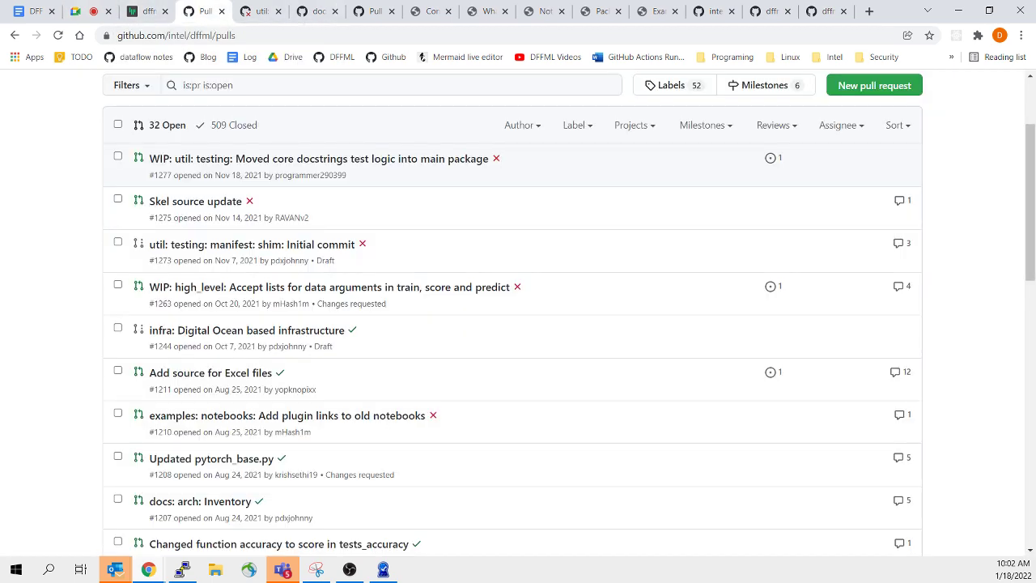
{"action": "scroll", "coordinate": [360, 154], "scroll_direction": "up", "scroll_amount": 3}
{"action": "left_click", "coordinate": [350, 168], "text": "ctrl+shift"}
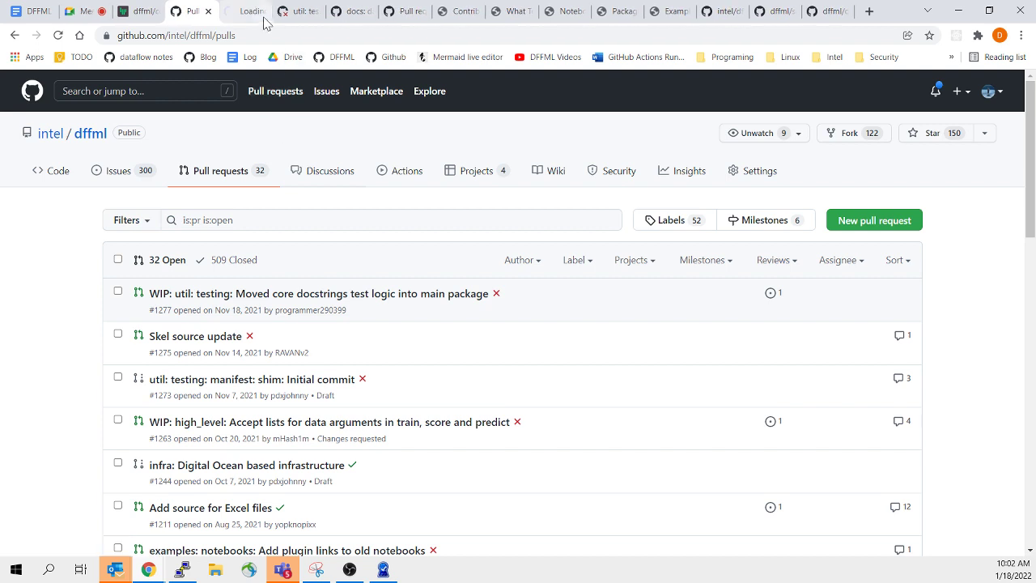
{"action": "left_click", "coordinate": [445, 284]}
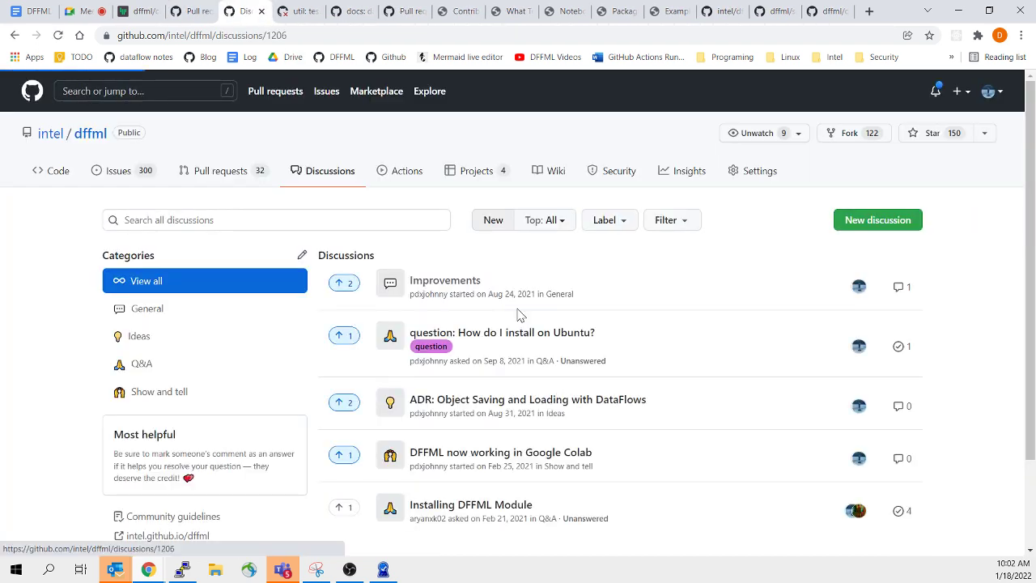
{"action": "left_click", "coordinate": [195, 36]}
{"action": "right_click", "coordinate": [195, 35]}
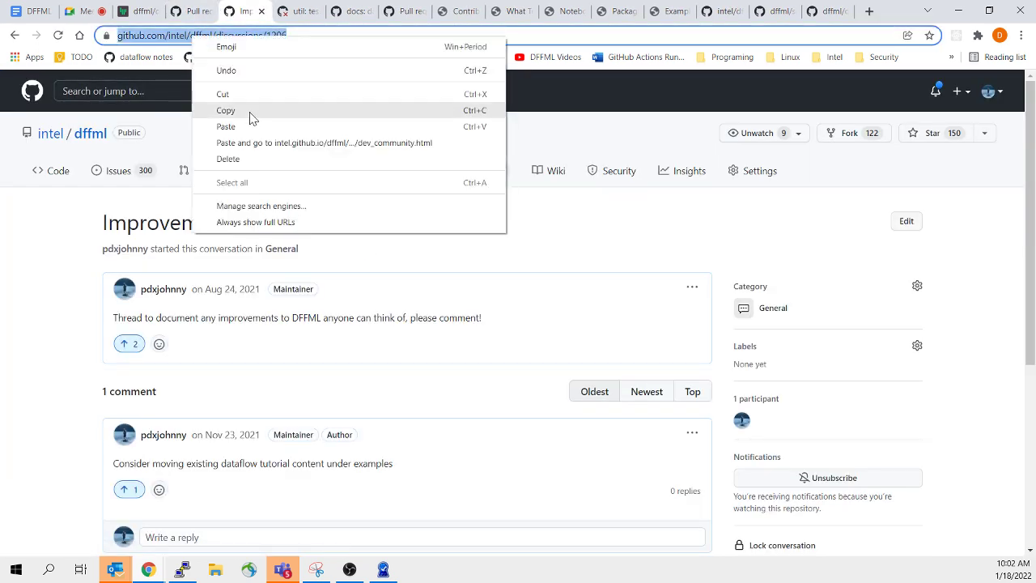
{"action": "left_click", "coordinate": [229, 95]}
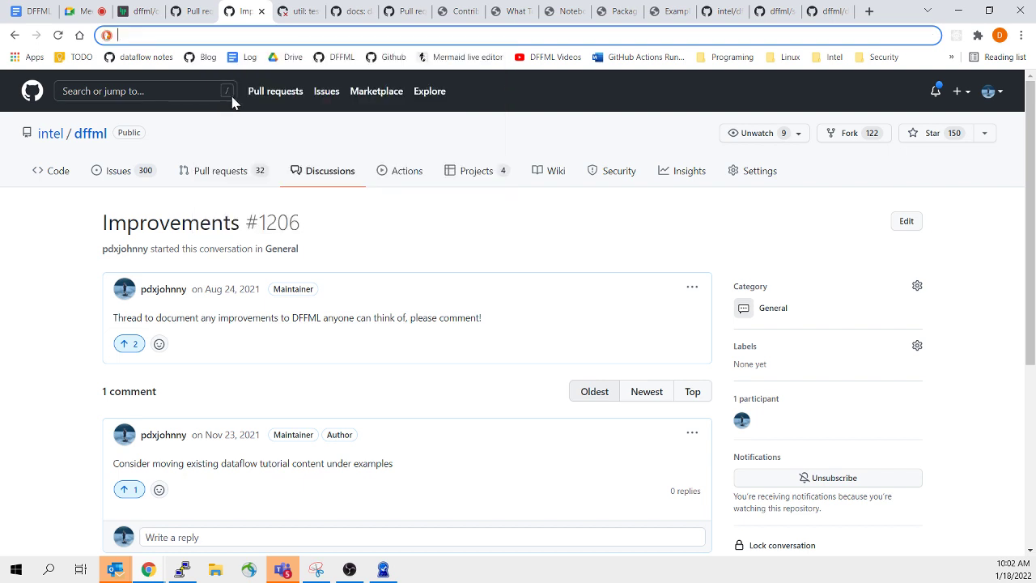
- Send the #1206 discussion link in the Gitter dffml/community chat
{"action": "left_click", "coordinate": [139, 11]}
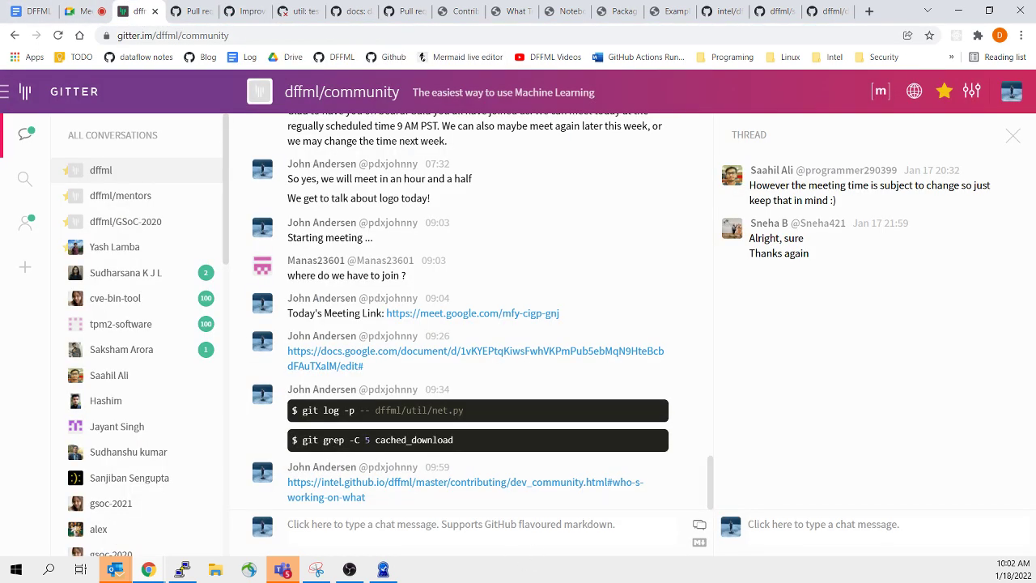
{"action": "key", "text": "ctrl+v"}
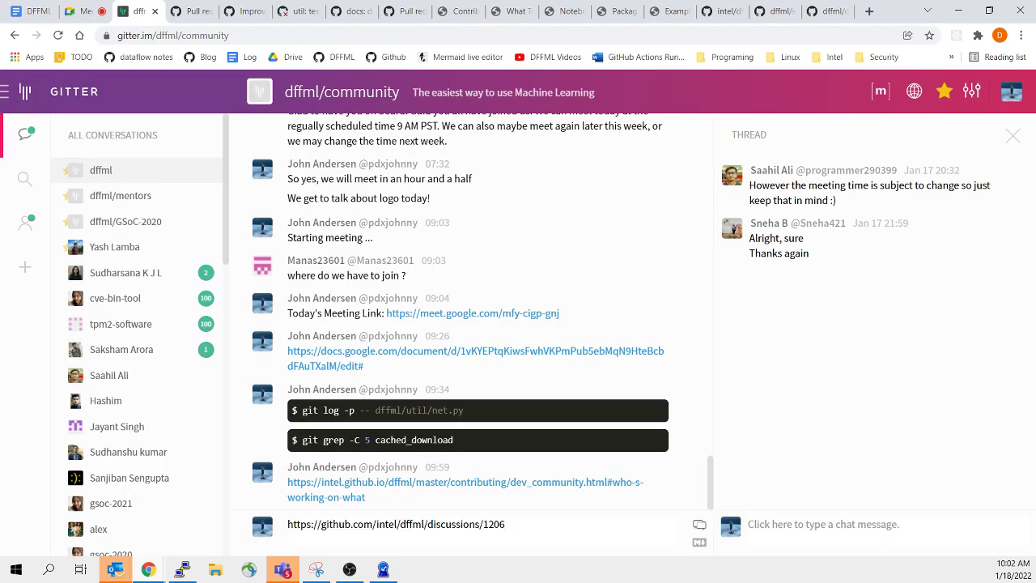
{"action": "key", "text": "Return"}
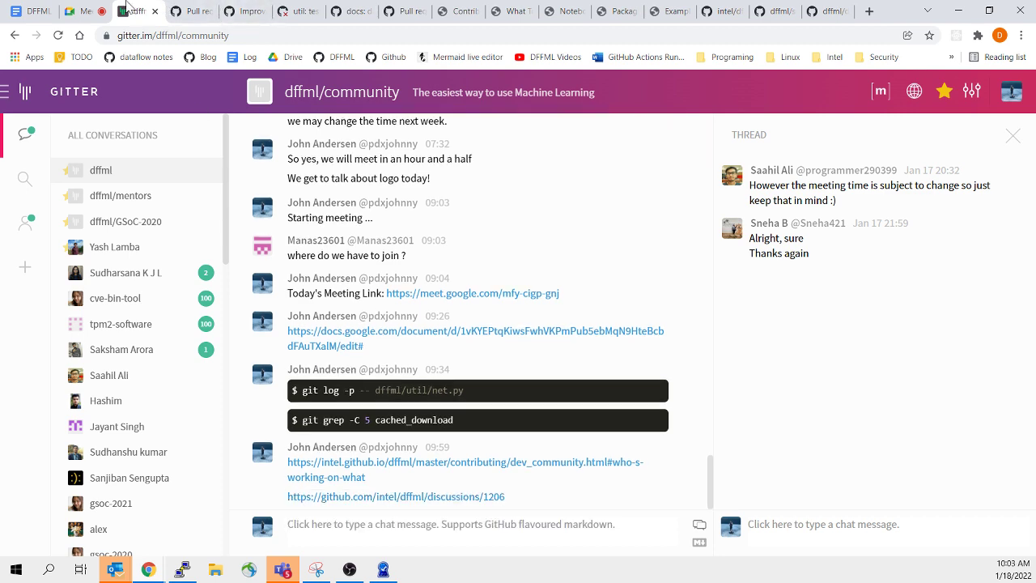
{"action": "left_click", "coordinate": [103, 10]}
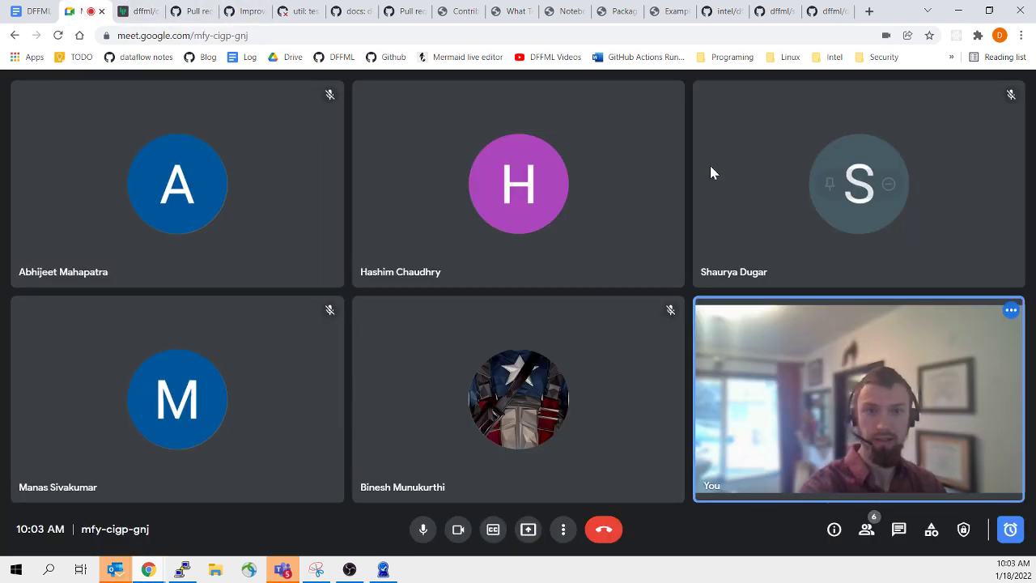
- Send the discussions/1206 link in the Meet in-call messages
{"action": "left_click", "coordinate": [902, 528]}
{"action": "key", "text": "ctrl+v"}
{"action": "key", "text": "Return"}
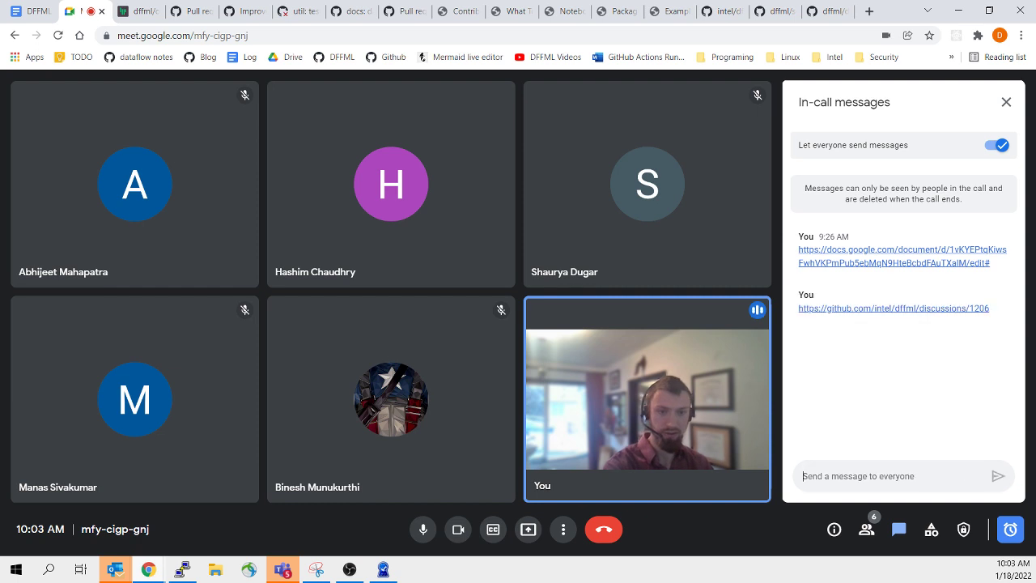
{"action": "left_click", "coordinate": [246, 11]}
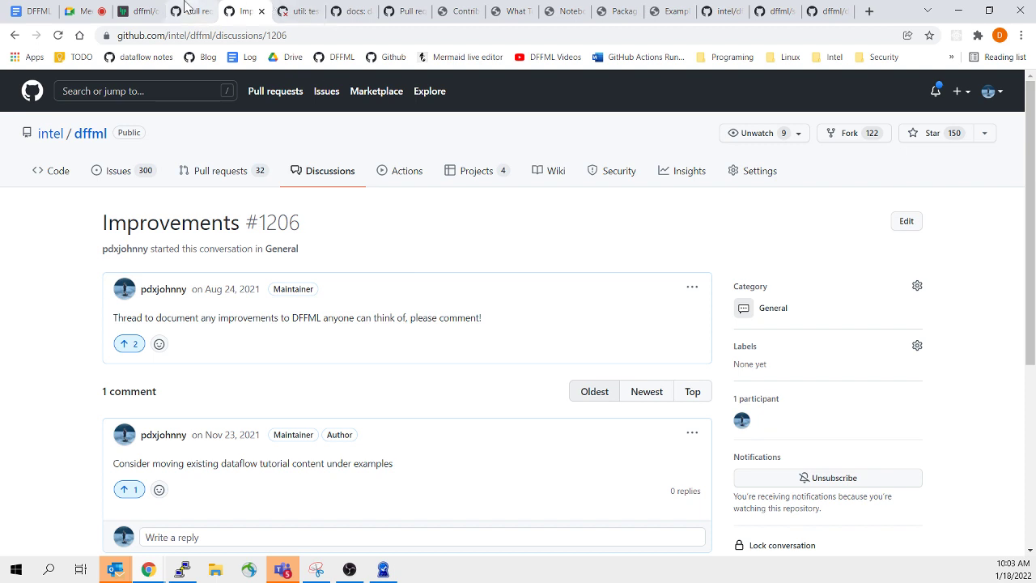
- Switch from the #1206 discussion back to the Google Meet call
{"action": "left_click", "coordinate": [97, 11]}
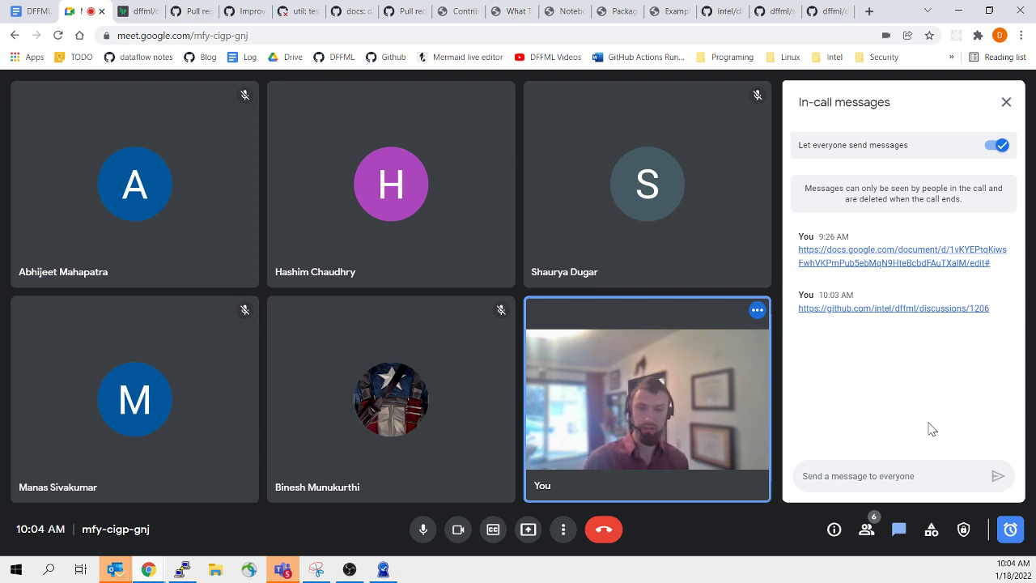
- Open a new blank Chrome tab beside the Meet call
{"action": "left_click", "coordinate": [870, 11]}
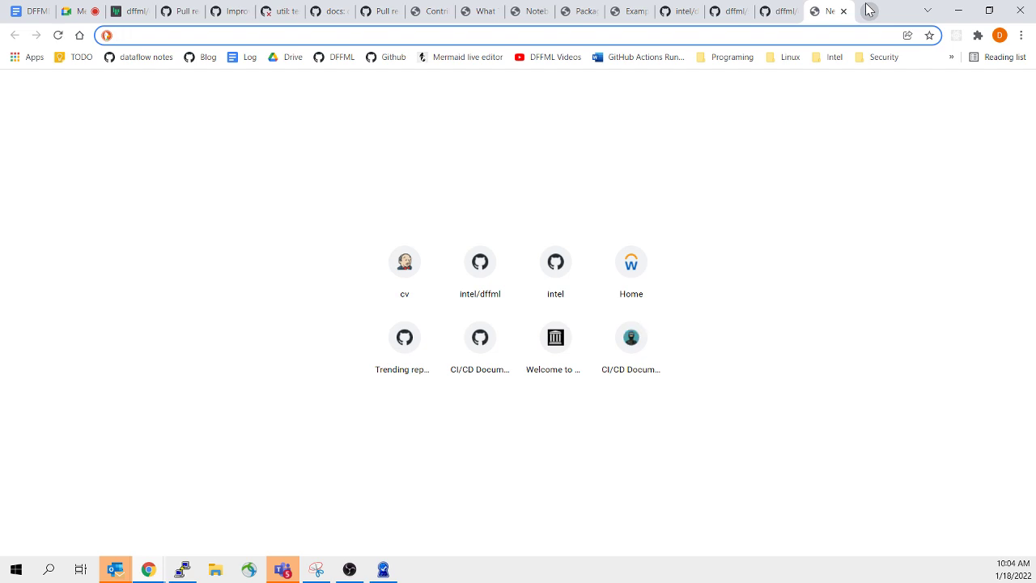
- Switch from the blank tab back to the Google Meet call tab
{"action": "left_click", "coordinate": [93, 8]}
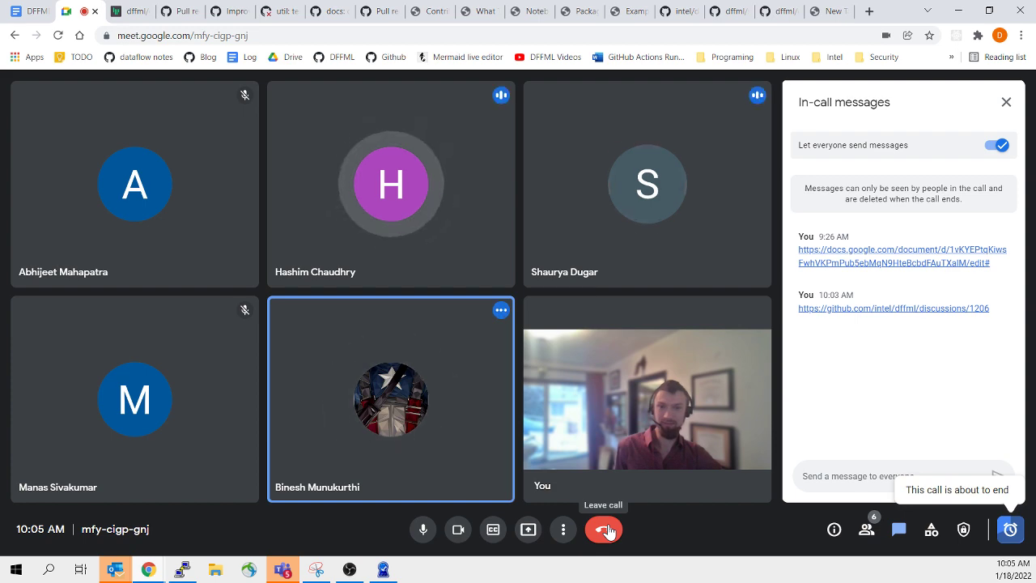
- Leave the meeting, choosing 'End the call' so all participants are removed
{"action": "left_click", "coordinate": [608, 530]}
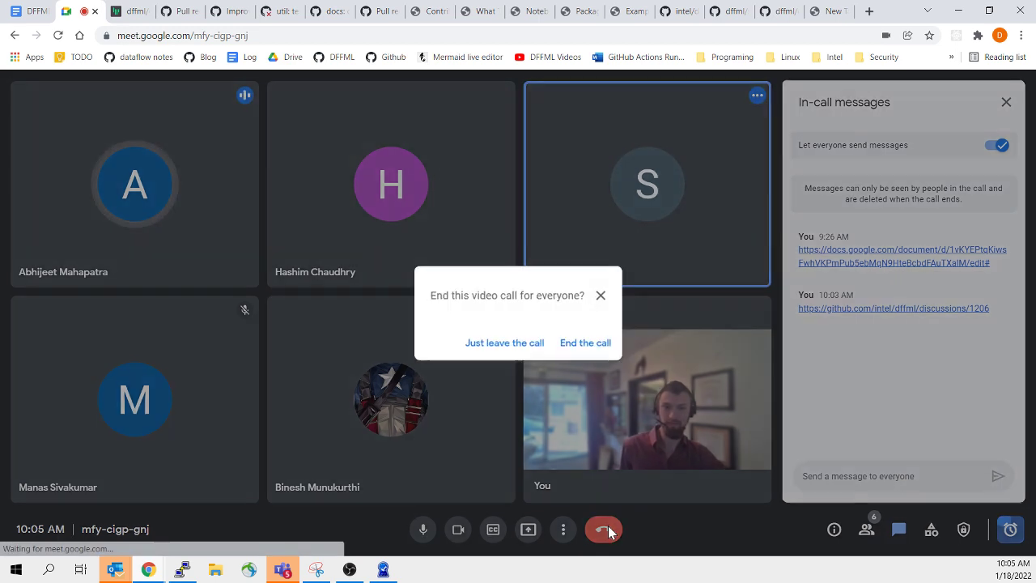
{"action": "left_click", "coordinate": [584, 343]}
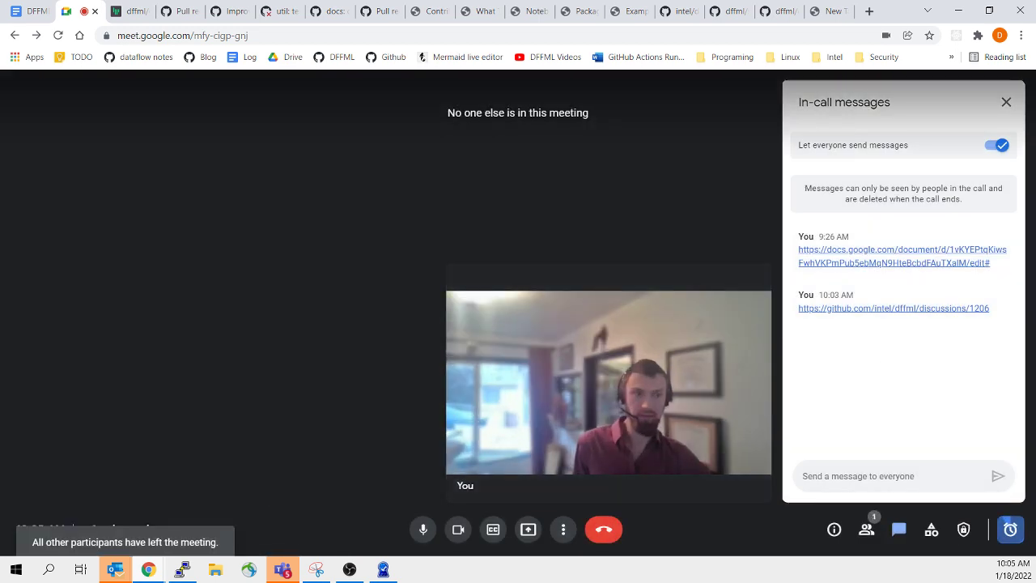